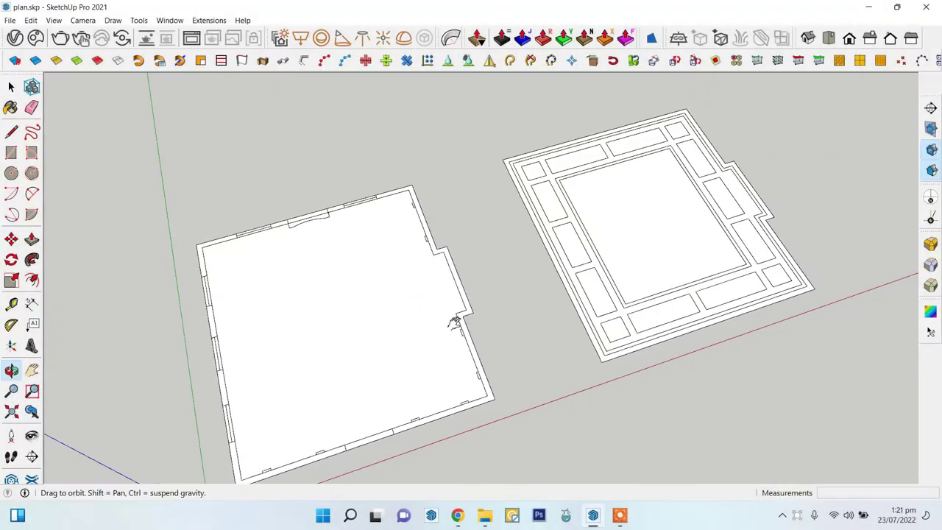
- Draw a line to close off the corner wall face on the floor plan
mouse_move(452, 316)
middle_mouse_down()
mouse_move(412, 370)
mouse_move(530, 216)
mouse_move(488, 287)
middle_mouse_up()
scroll(412, 371, "up", 5)
scroll(488, 287, "up", 2)
key("l")
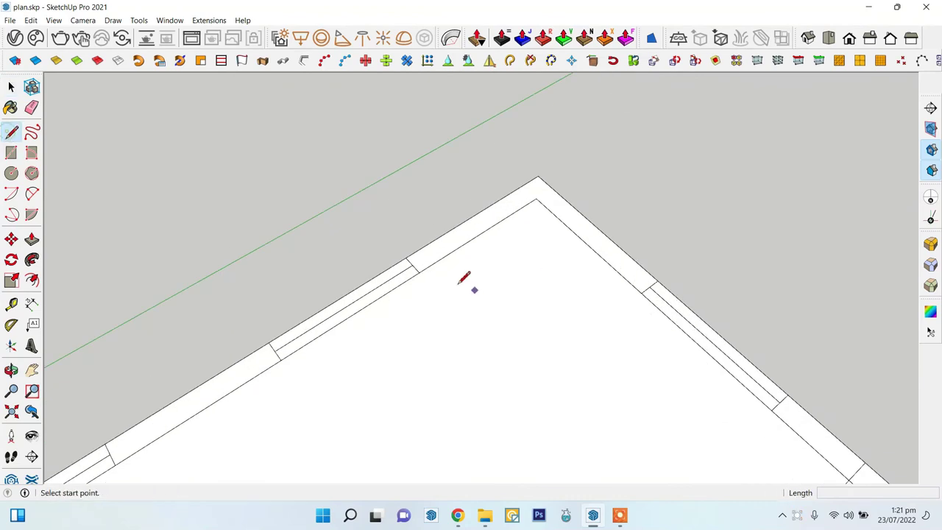
left_click(539, 176)
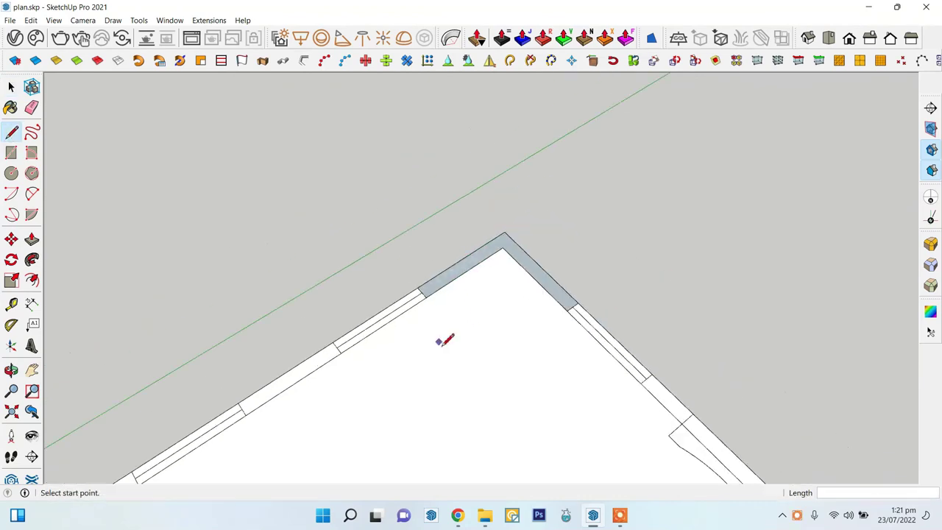
- Push/Pull the corner walls up 12' and make them a group
middle_click_drag(441, 337, 225, 227)
key("p")
key("Return")
scroll(537, 389, "down", 3)
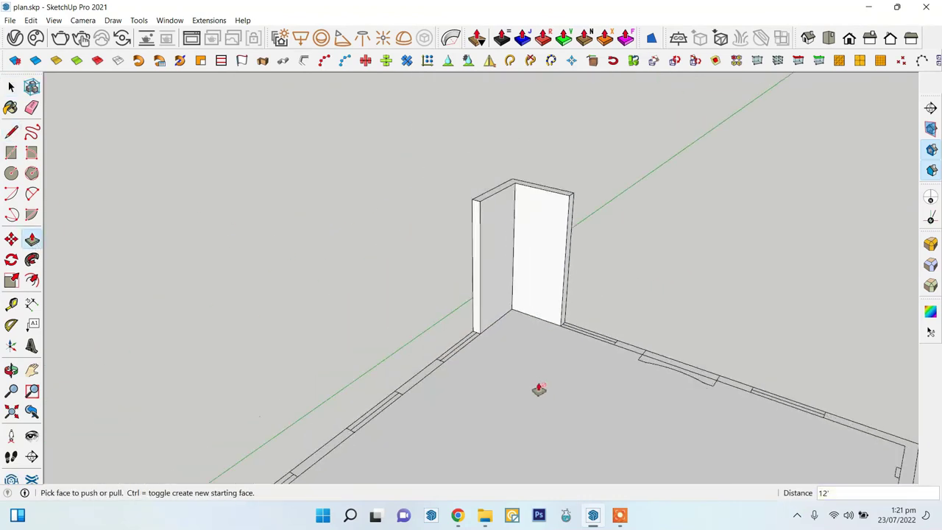
scroll(464, 129, "up", 2)
triple_click(544, 192)
right_click(542, 148)
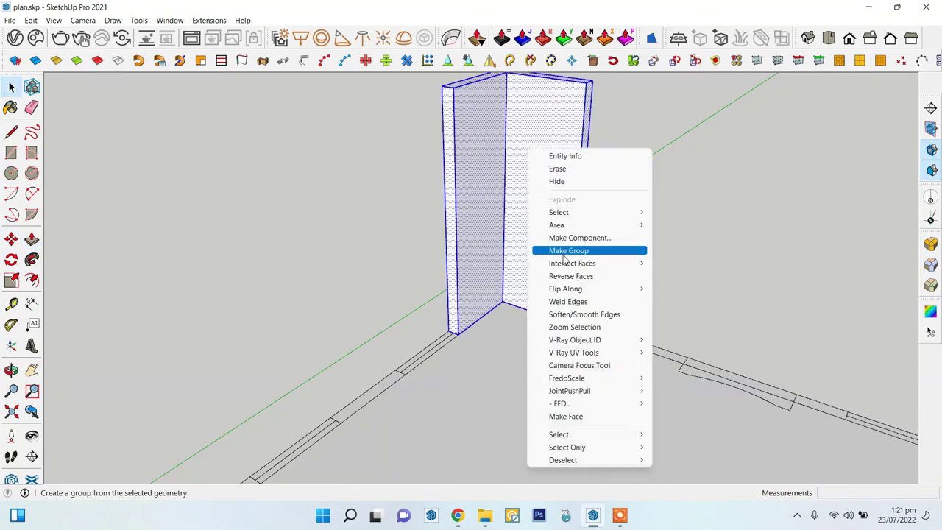
left_click(589, 251)
- Draw a rectangular pilaster footprint at the wall base, extrude it, and make it a component
middle_click_drag(589, 250, 507, 346)
scroll(507, 347, "up", 3)
key("r")
left_click(520, 295)
key("p")
scroll(520, 295, "down", 3)
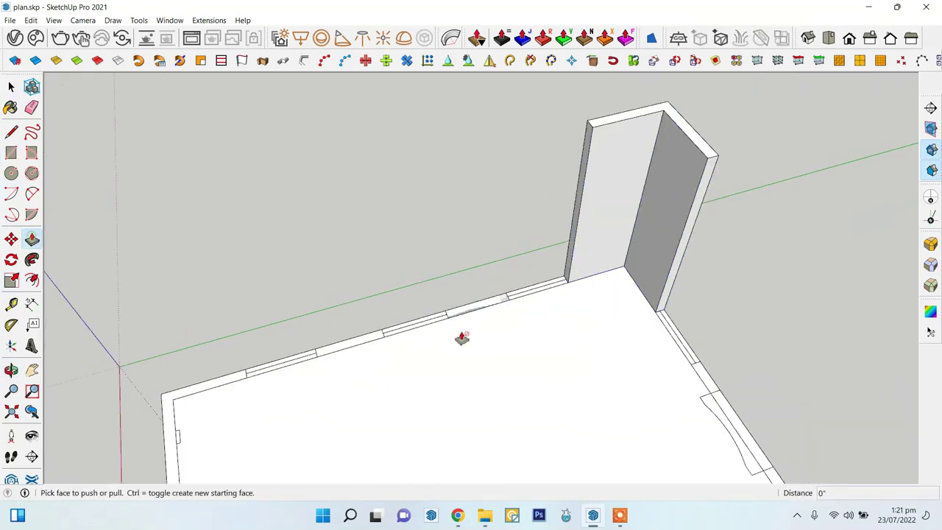
scroll(479, 250, "down", 1)
right_click(500, 188)
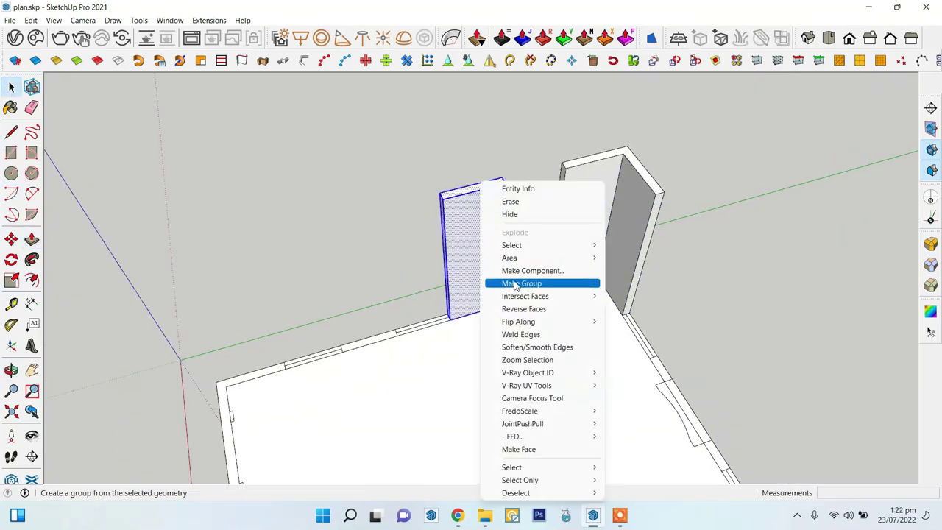
left_click(515, 280)
right_click(508, 280)
left_click(534, 233)
left_click(486, 383)
- Copy the pilaster component to a spot on its left with Move+Ctrl
middle_click_drag(486, 383, 611, 213)
scroll(505, 289, "up", 5)
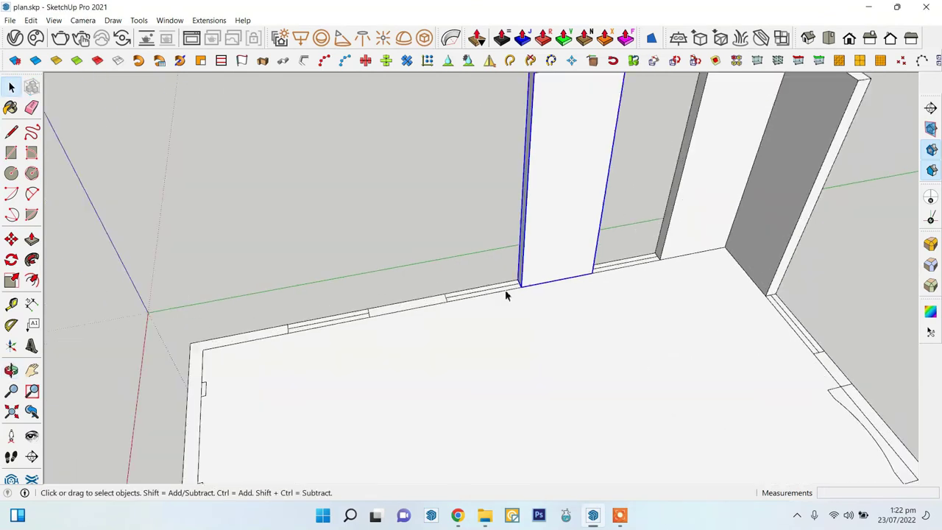
key("m")
key("ctrl")
left_click(515, 279)
left_click(284, 332)
scroll(560, 333, "down", 3)
- Select the right-hand corner wall box and start mirroring it
key("space")
mouse_move(560, 334)
middle_mouse_down()
mouse_move(498, 252)
mouse_move(500, 199)
mouse_move(400, 358)
middle_mouse_up()
left_click(706, 309)
key("space")
left_click(32, 238)
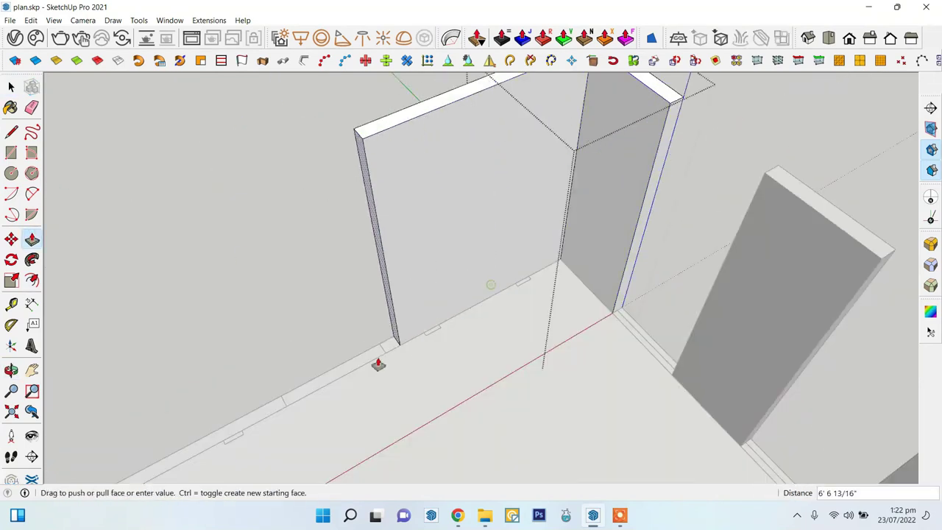
left_click(12, 88)
mouse_move(451, 301)
middle_mouse_down()
mouse_move(439, 248)
mouse_move(542, 255)
middle_mouse_up()
- Mirror the corner wall block over to the room's opposite corner
key("space")
scroll(543, 255, "up", 3)
left_click(31, 238)
middle_click_drag(409, 327, 458, 326)
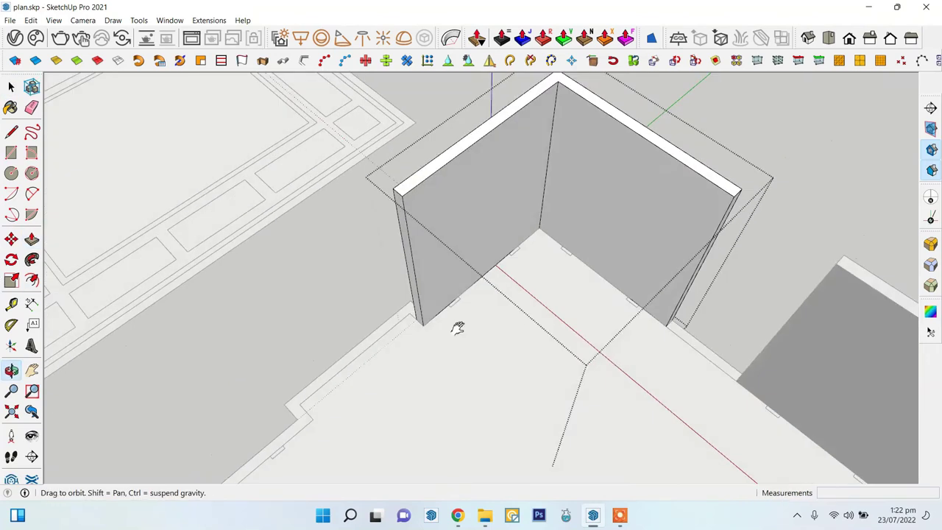
key("space")
mouse_move(471, 294)
middle_mouse_down()
mouse_move(488, 252)
mouse_move(530, 221)
middle_mouse_up()
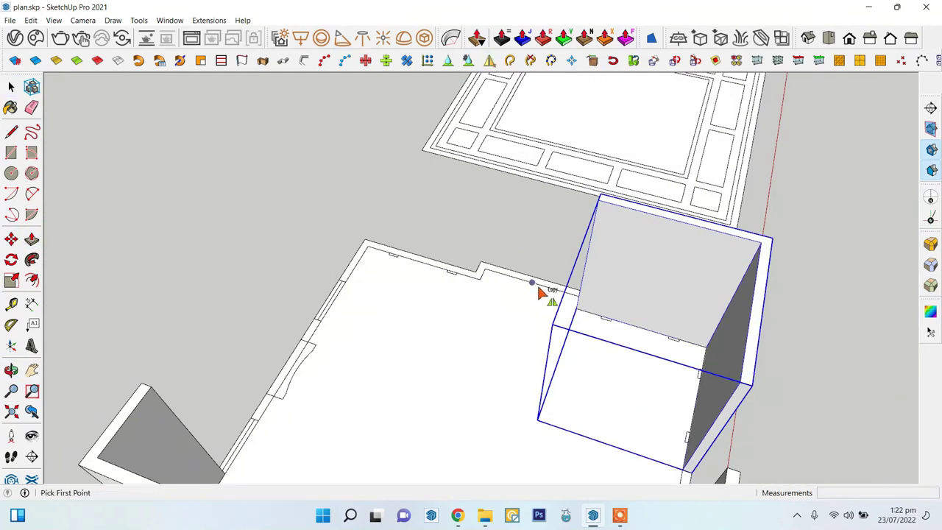
key("space")
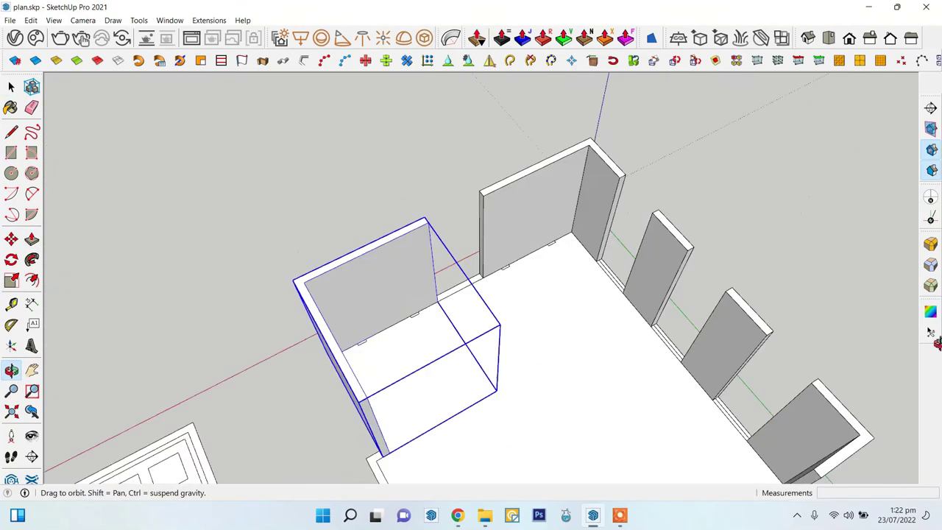
middle_click_drag(434, 248, 448, 307)
- Attempt to move the mirrored wall component, then cancel the move
right_click(494, 129)
key("Escape")
key("m")
mouse_move(251, 317)
middle_mouse_down()
mouse_move(340, 346)
mouse_move(317, 395)
mouse_move(477, 351)
middle_mouse_up()
key("space")
scroll(477, 351, "up", 3)
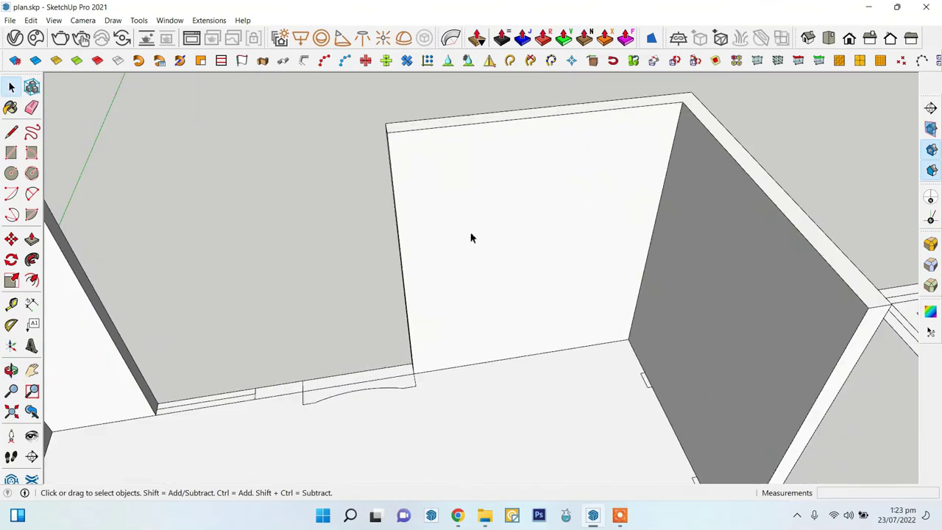
middle_click_drag(471, 238, 488, 379)
key("m")
left_click(402, 246)
key("Escape")
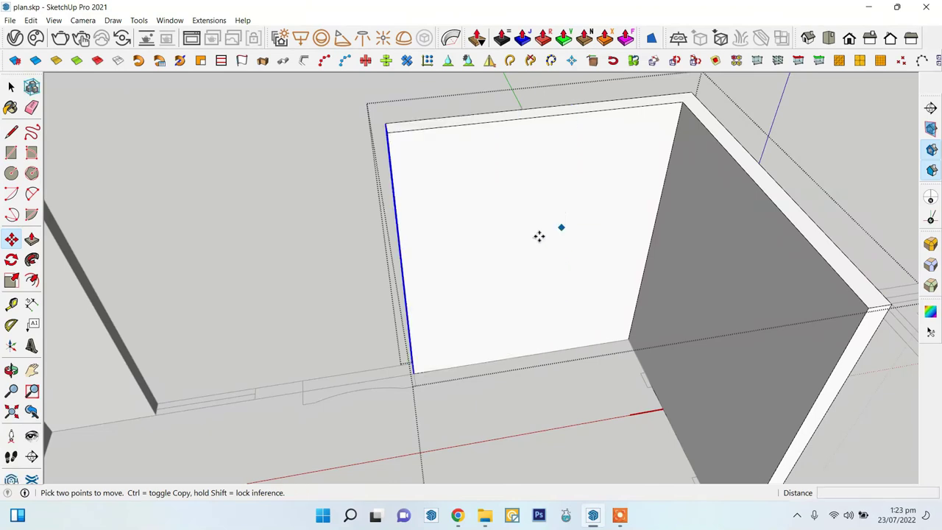
key("space")
- Edit the wall component and extend its end face by 1' 1/2"
right_click(553, 232)
left_click(600, 116)
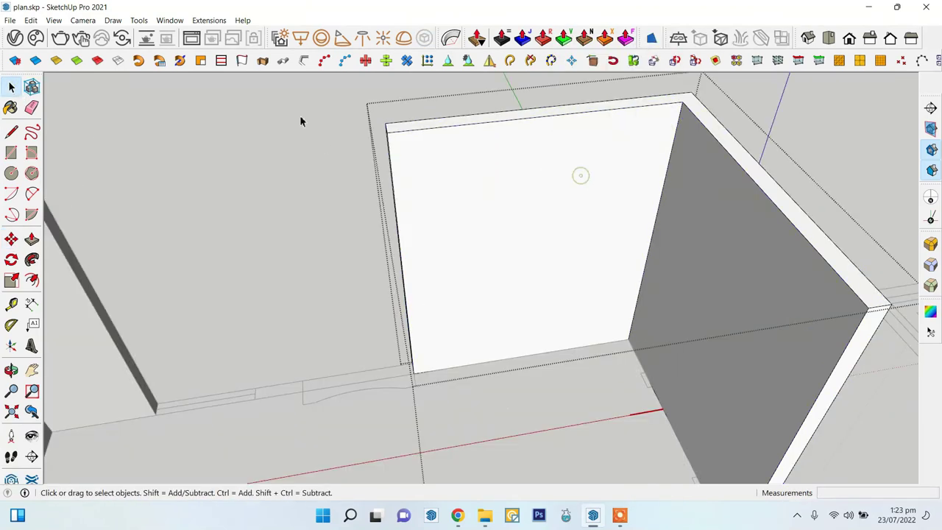
left_click(404, 246)
scroll(523, 397, "up", 3)
key("p")
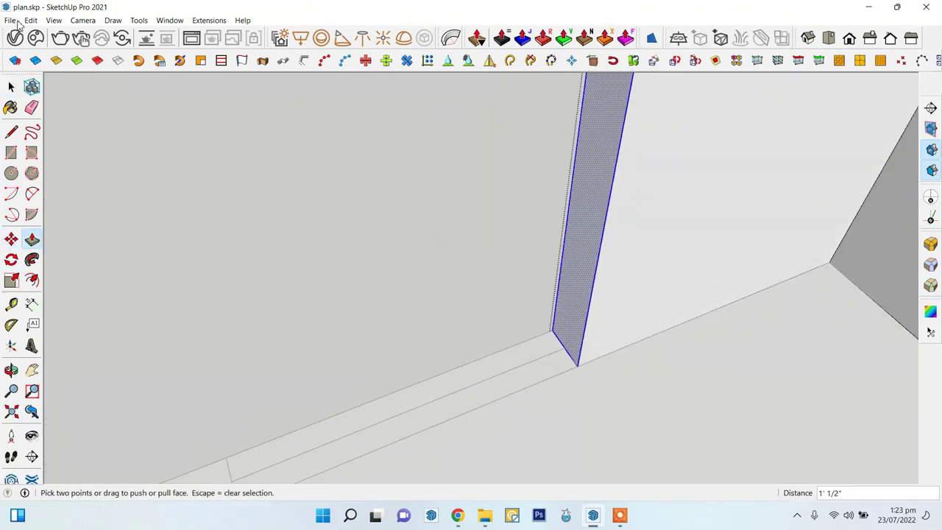
key("space")
scroll(581, 305, "down", 3)
middle_click_drag(581, 305, 523, 368)
scroll(523, 368, "up", 3)
- Draw a rectangle along the back wall base and group it
key("r")
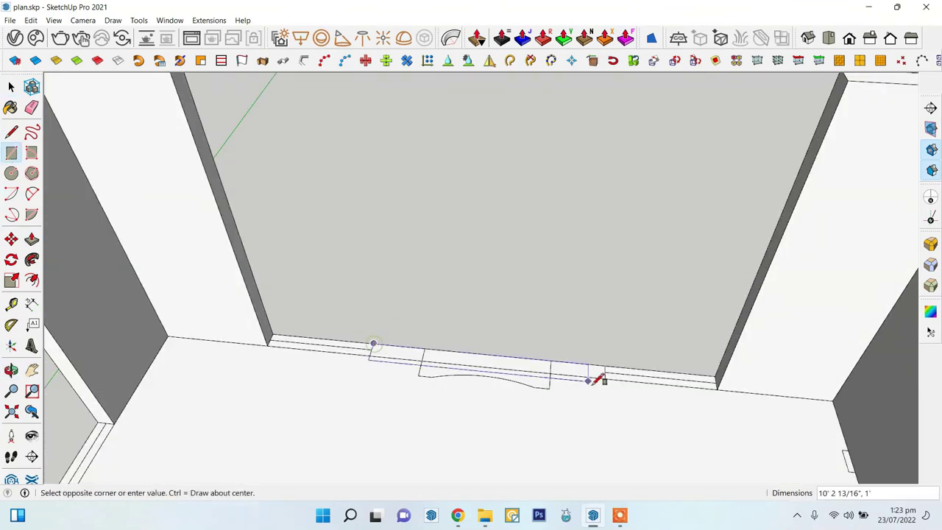
left_click(587, 381)
middle_click_drag(587, 380, 446, 414)
key("space")
right_click(440, 184)
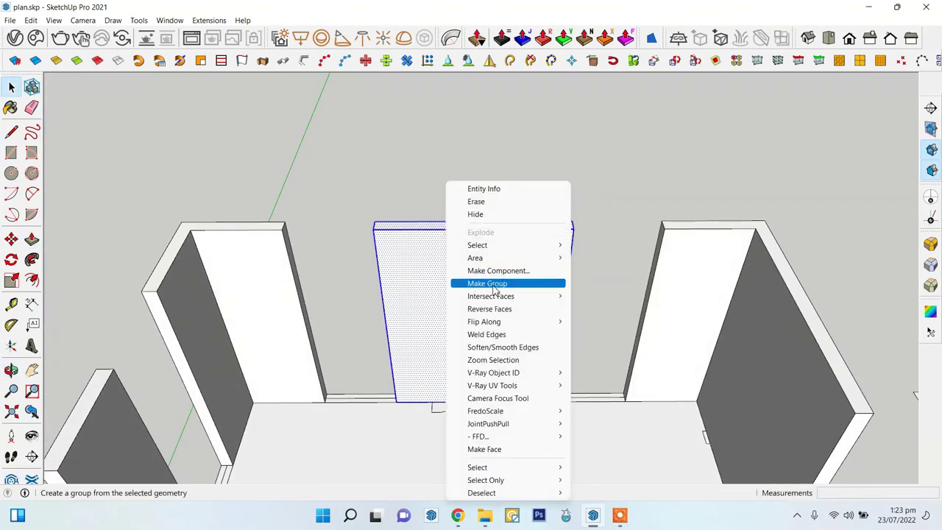
left_click(504, 279)
mouse_move(505, 279)
middle_mouse_down()
mouse_move(346, 334)
mouse_move(571, 384)
middle_mouse_up()
- Push/Pull the new piece up to full height, forming a header over the window opening
middle_click_drag(398, 351, 368, 449)
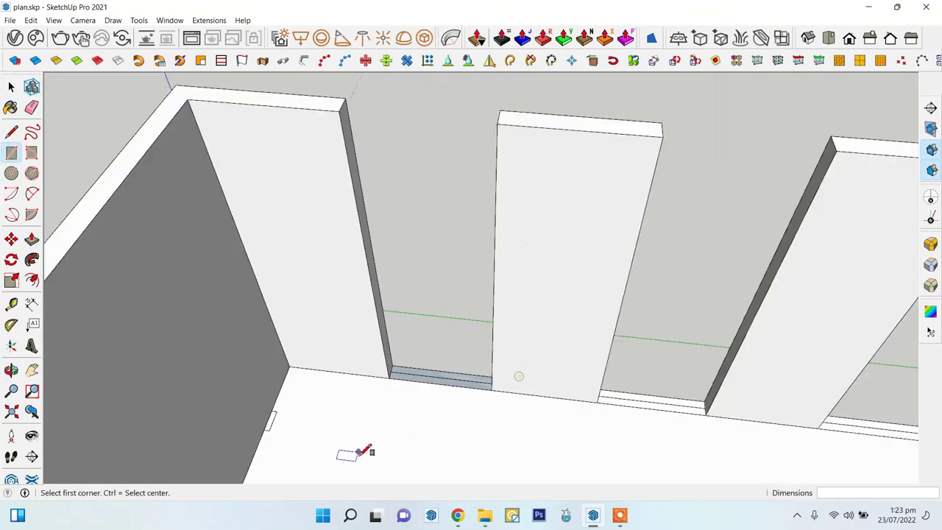
key("p")
left_click_drag(417, 388, 405, 233)
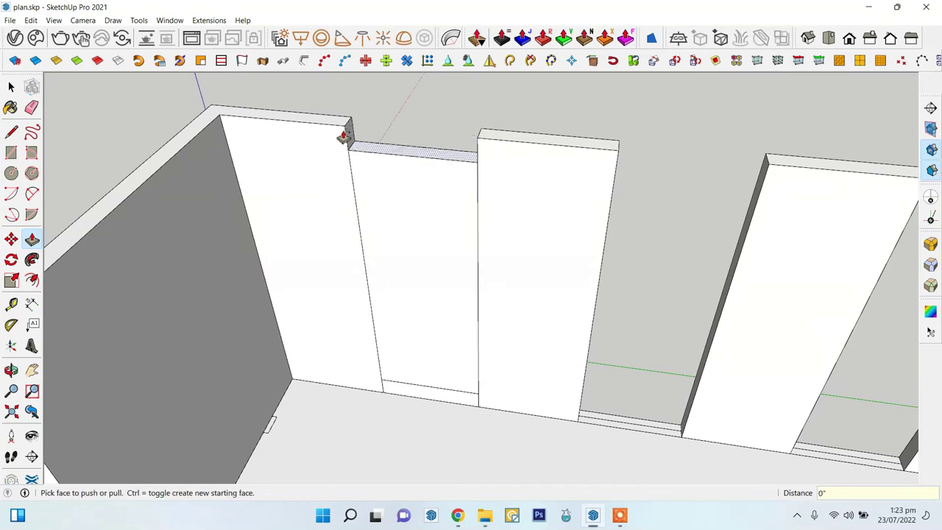
left_click(344, 136)
mouse_move(344, 136)
middle_mouse_down()
mouse_move(385, 298)
mouse_move(458, 272)
mouse_move(639, 327)
middle_mouse_up()
left_click(459, 272)
key("space")
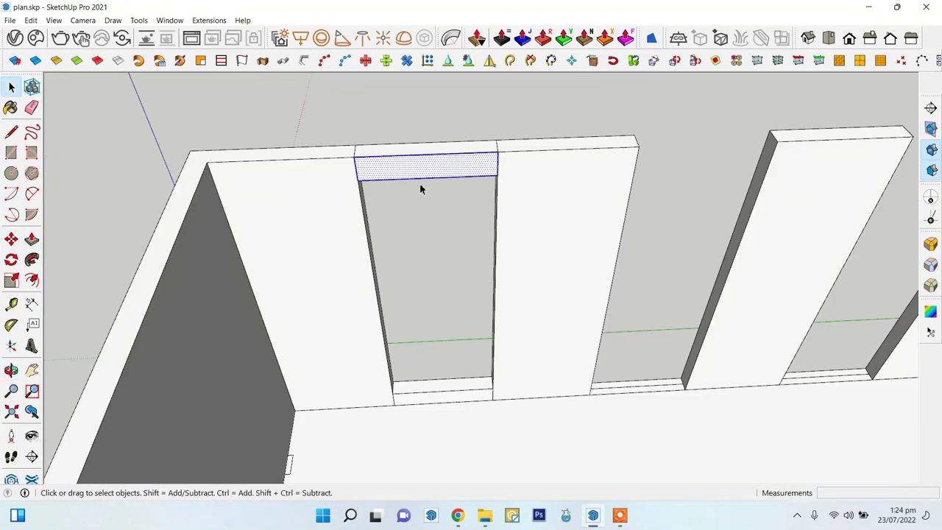
right_click(457, 168)
mouse_move(498, 233)
middle_mouse_down()
mouse_move(389, 351)
mouse_move(459, 358)
mouse_move(394, 377)
middle_mouse_up()
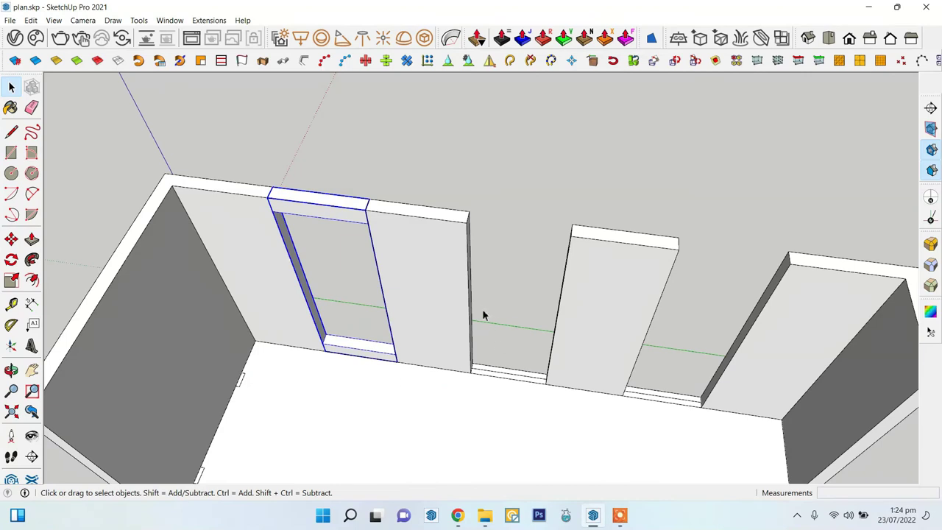
- Mirror the window opening frame and place it on the side wall
middle_click_drag(484, 315, 429, 142)
key("t")
mouse_move(368, 206)
middle_mouse_down()
mouse_move(425, 242)
mouse_move(434, 195)
middle_mouse_up()
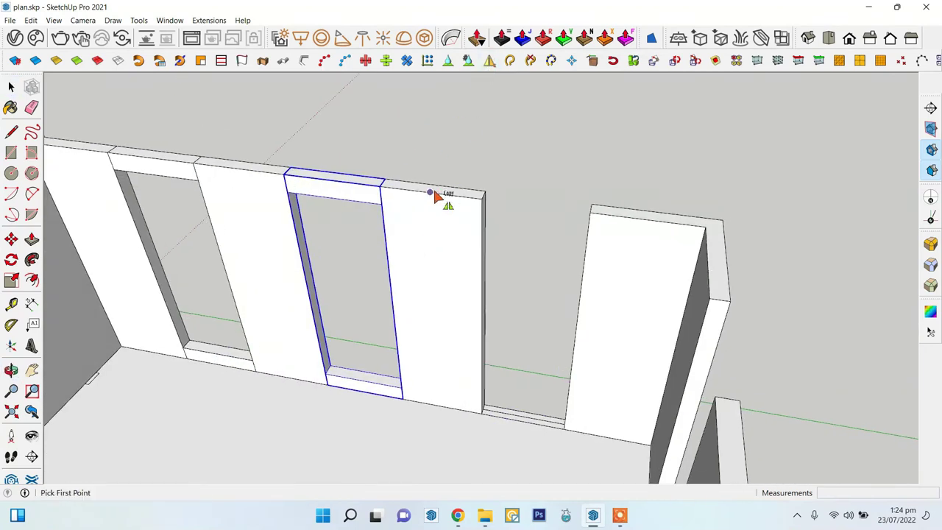
middle_click_drag(432, 242, 393, 263)
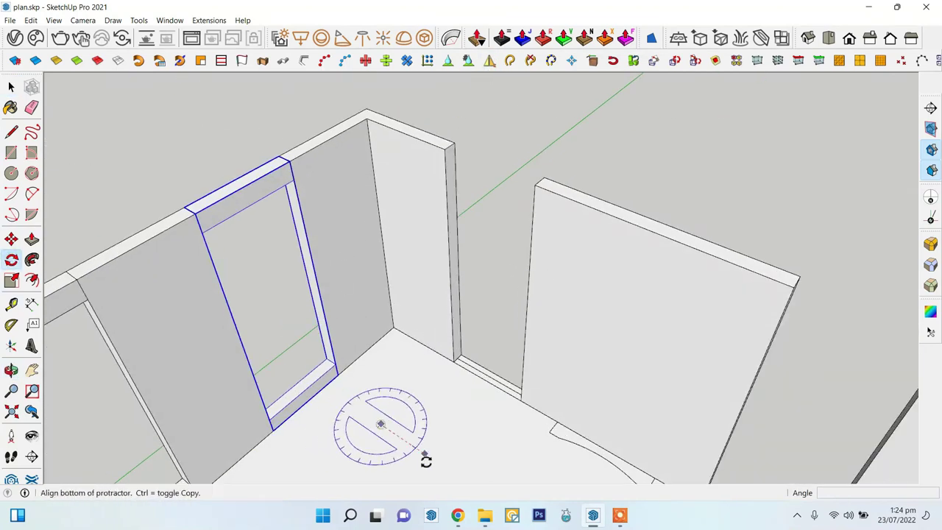
left_click(519, 401)
middle_click_drag(519, 401, 313, 342)
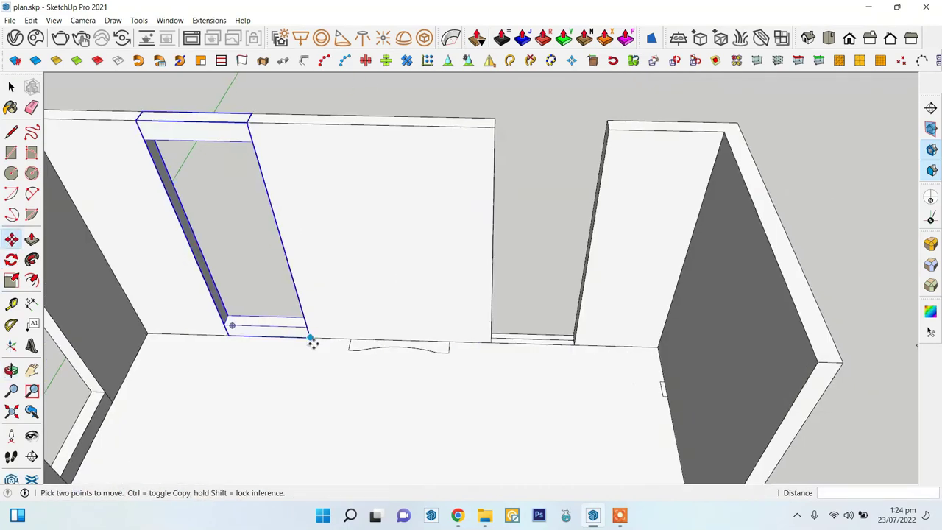
mouse_move(374, 192)
middle_mouse_down()
mouse_move(532, 267)
mouse_move(637, 206)
mouse_move(419, 222)
middle_mouse_up()
- Extend the wall end 6' toward the other wall to close the gap
key("space")
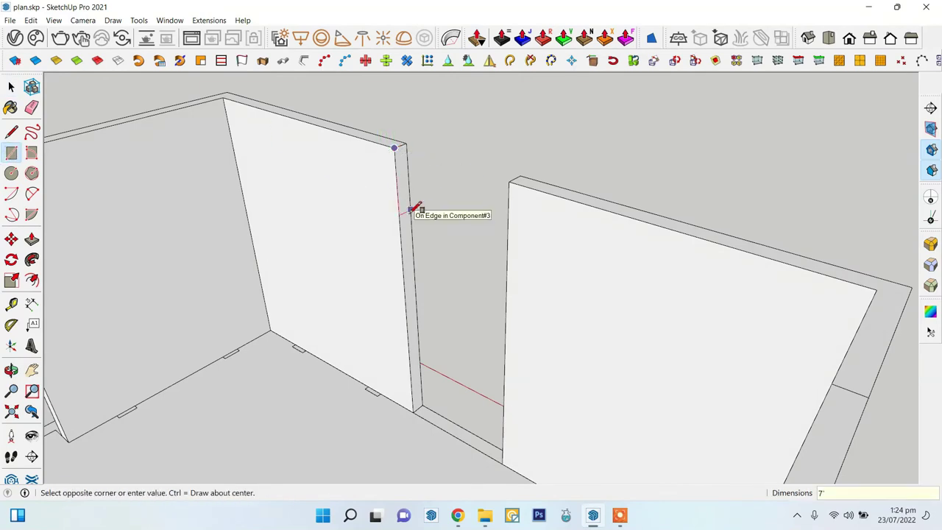
left_click_drag(410, 165, 519, 180)
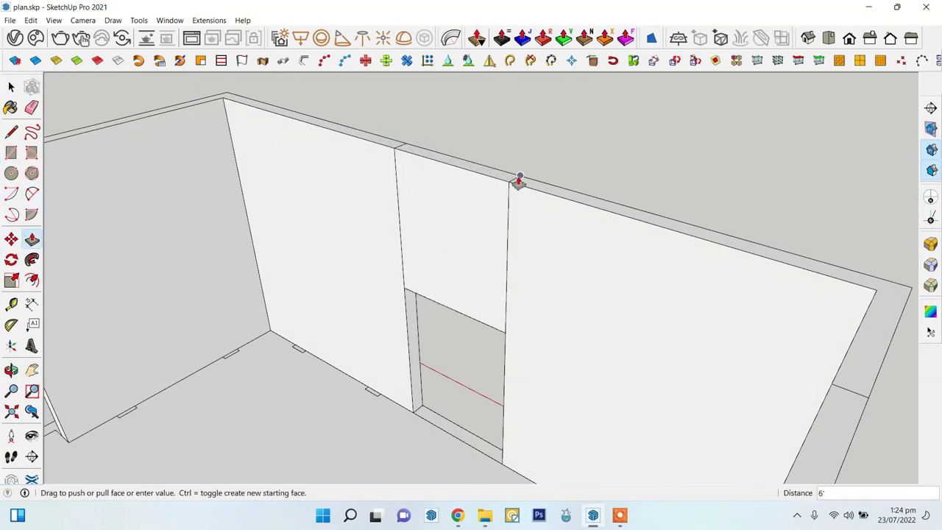
middle_click_drag(363, 156, 664, 214)
key("space")
left_click(434, 140)
right_click(434, 139)
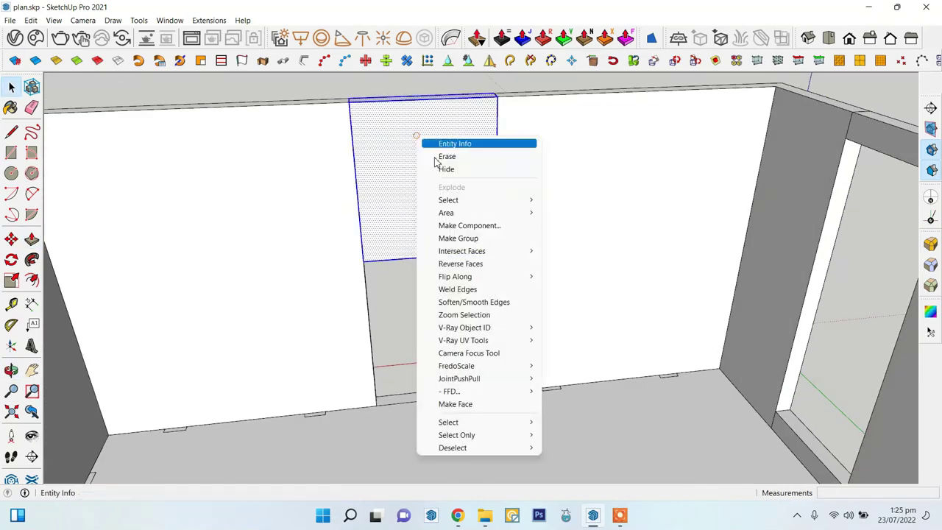
key("Escape")
mouse_move(434, 140)
middle_mouse_down()
mouse_move(660, 172)
mouse_move(532, 251)
mouse_move(557, 309)
mouse_move(324, 305)
mouse_move(494, 270)
mouse_move(646, 330)
middle_mouse_up()
scroll(645, 331, "up", 5)
- Push/Pull the wall's end face at the window opening
middle_click_drag(537, 361, 442, 331)
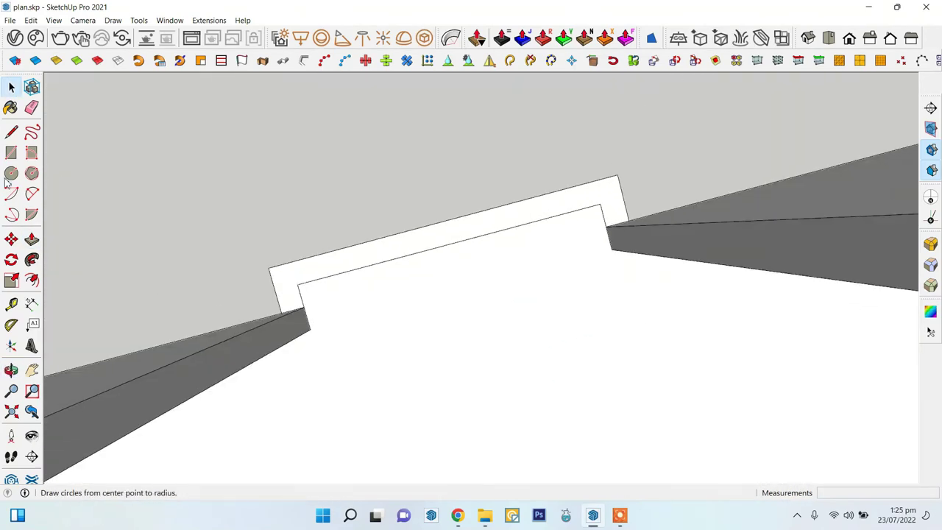
mouse_move(281, 316)
middle_mouse_down()
mouse_move(732, 288)
mouse_move(625, 140)
middle_mouse_up()
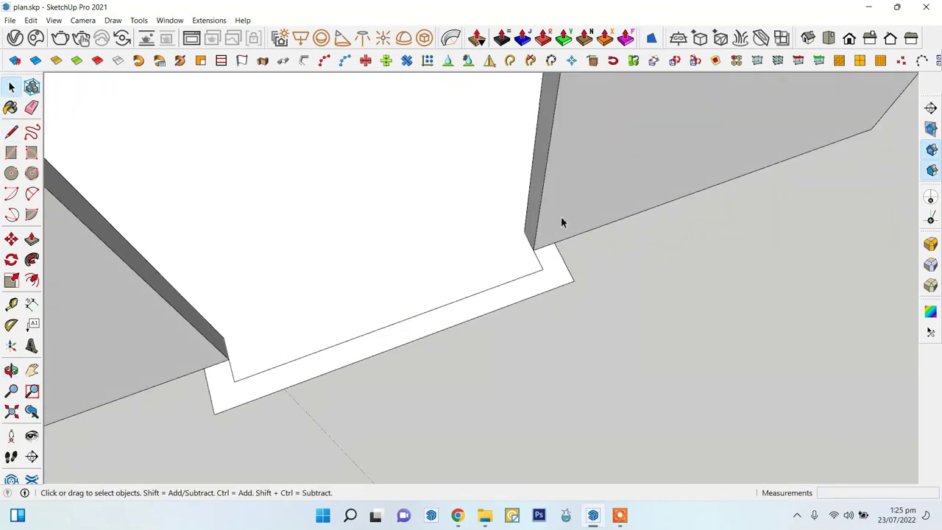
middle_click_drag(561, 221, 288, 370)
key("l")
middle_click_drag(484, 267, 467, 259)
key("p")
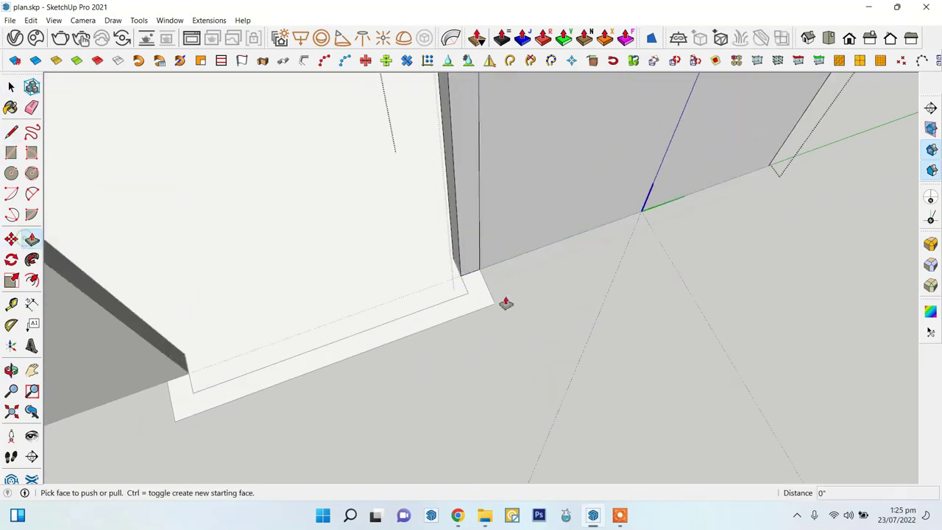
scroll(505, 303, "up", 2)
left_click(486, 300)
mouse_move(471, 333)
middle_mouse_down()
mouse_move(332, 297)
mouse_move(243, 246)
middle_mouse_up()
key("space")
- Draw a line at the wall corner and push the face out 9"
key("l")
left_click(339, 333)
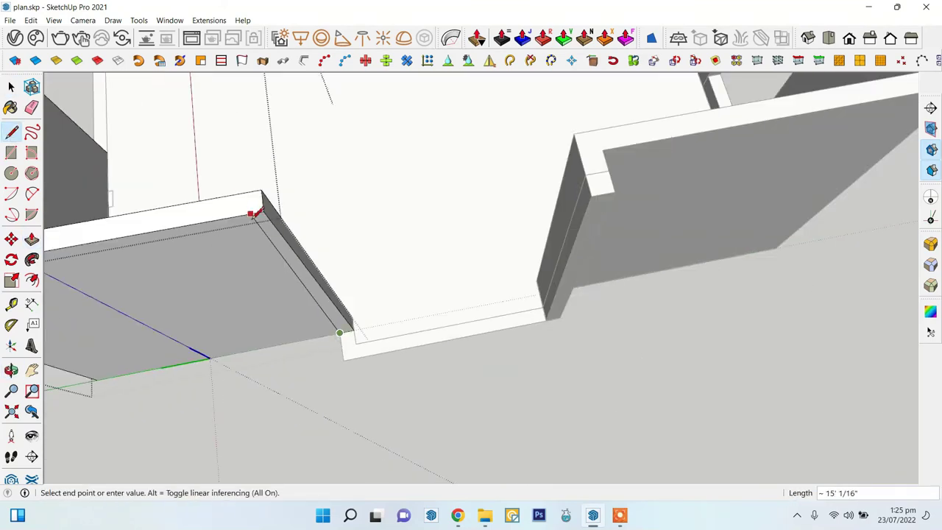
left_click(31, 243)
scroll(353, 353, "up", 2)
left_click(357, 364)
scroll(383, 367, "down", 2)
middle_click_drag(389, 395, 448, 383)
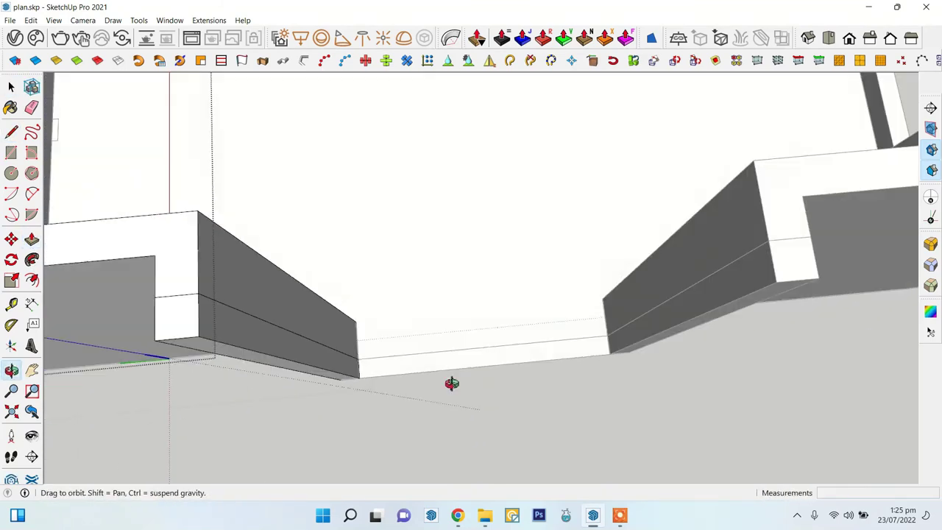
left_click(428, 389)
key("space")
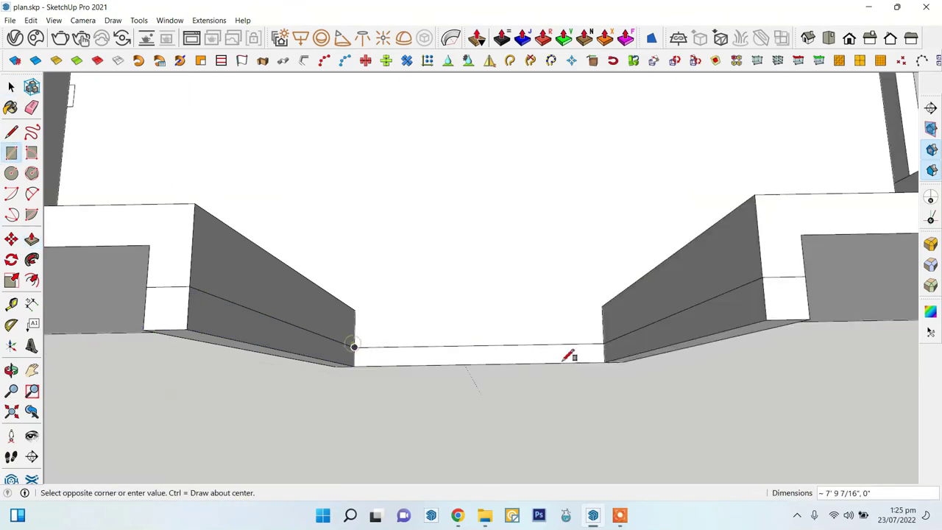
- Draw a sill rectangle across the opening base, push it 10 deep, and group it
left_click(603, 361)
middle_click_drag(603, 361, 564, 351)
key("p")
left_click(410, 374)
type("10")
right_click(492, 285)
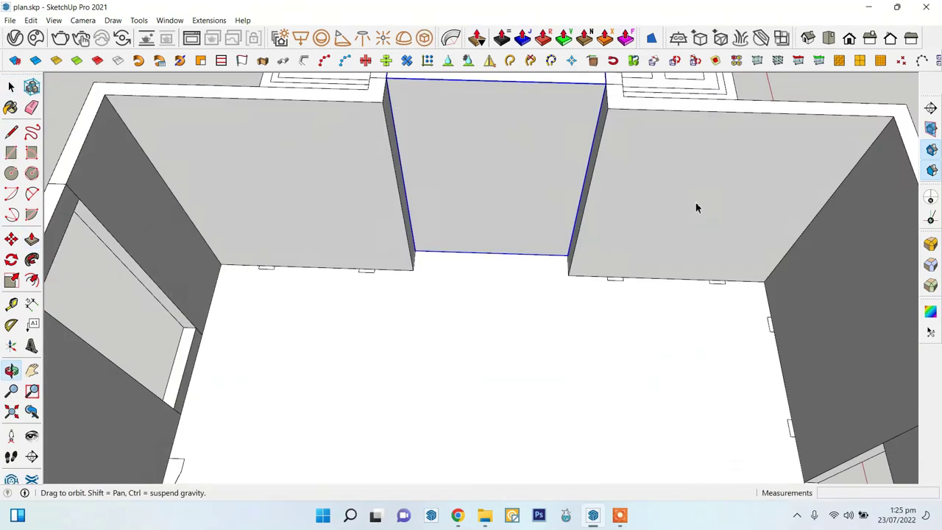
middle_click_drag(695, 206, 480, 122)
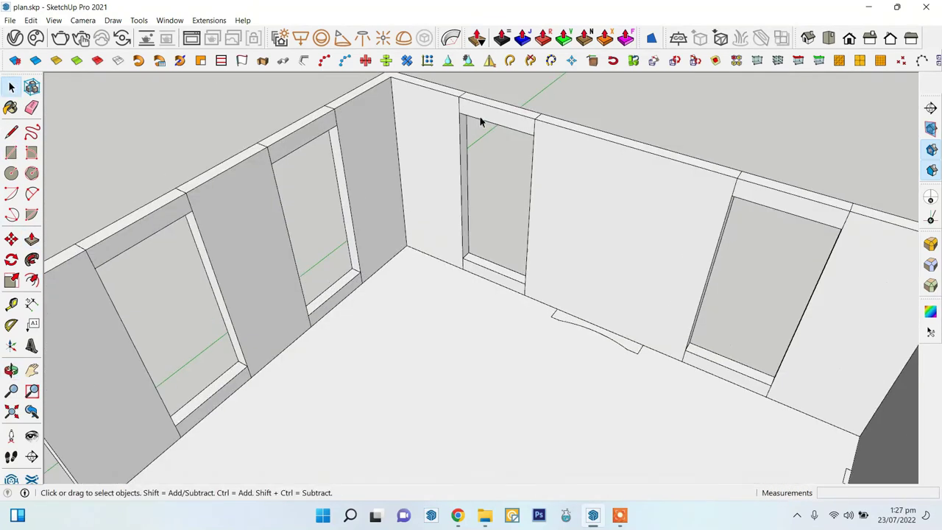
- Draw a face covering the window opening and make it a group
scroll(479, 121, "up", 3)
left_click(551, 420)
key("space")
right_click(493, 197)
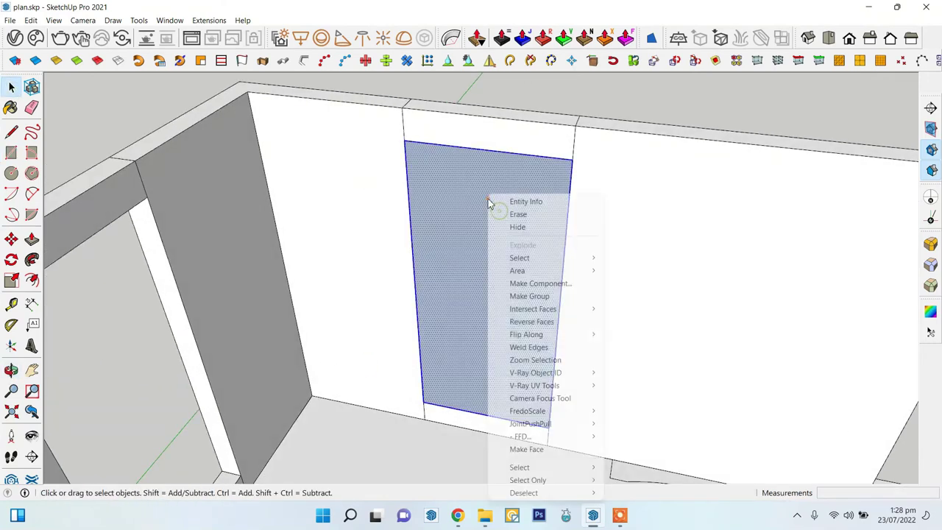
left_click(536, 294)
right_click(495, 195)
- Create a single-pane bevelled-edge window frame on the face with 1001bit Panel Divider
right_click(824, 38)
left_click(861, 94)
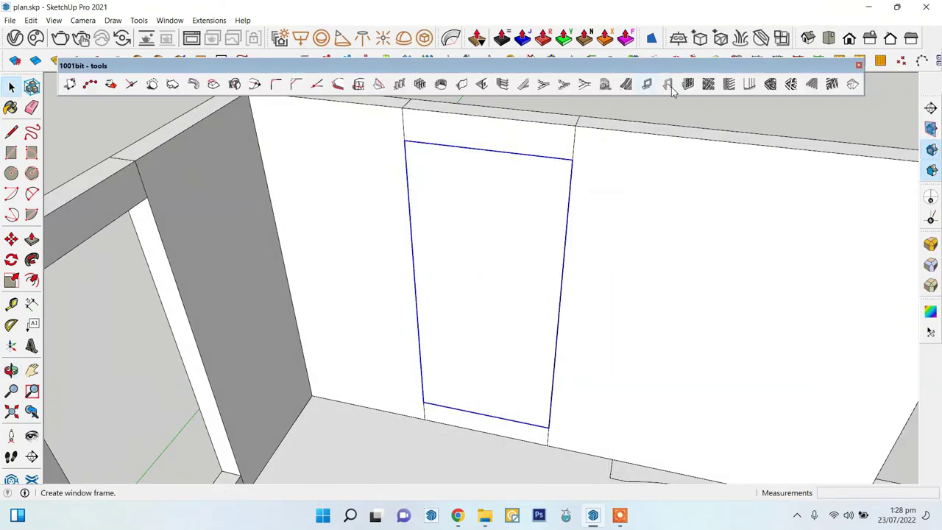
left_click(694, 87)
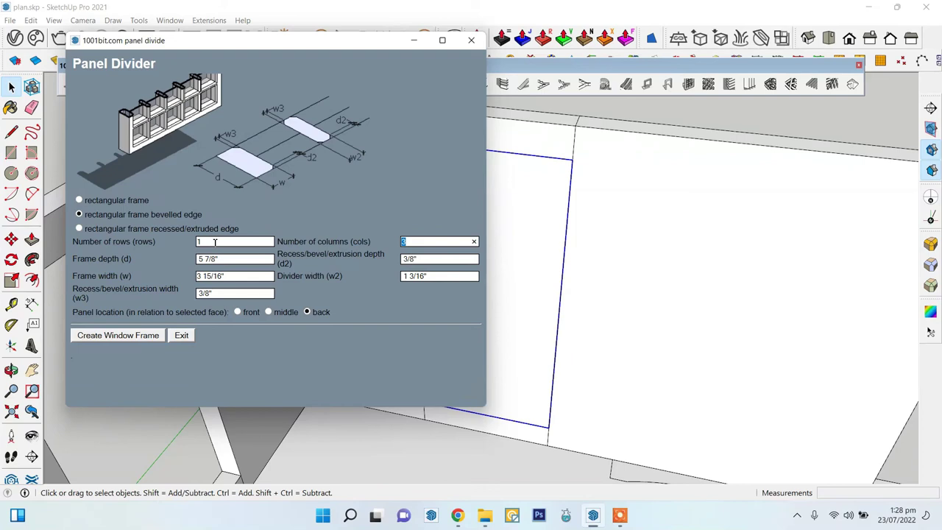
left_click(147, 337)
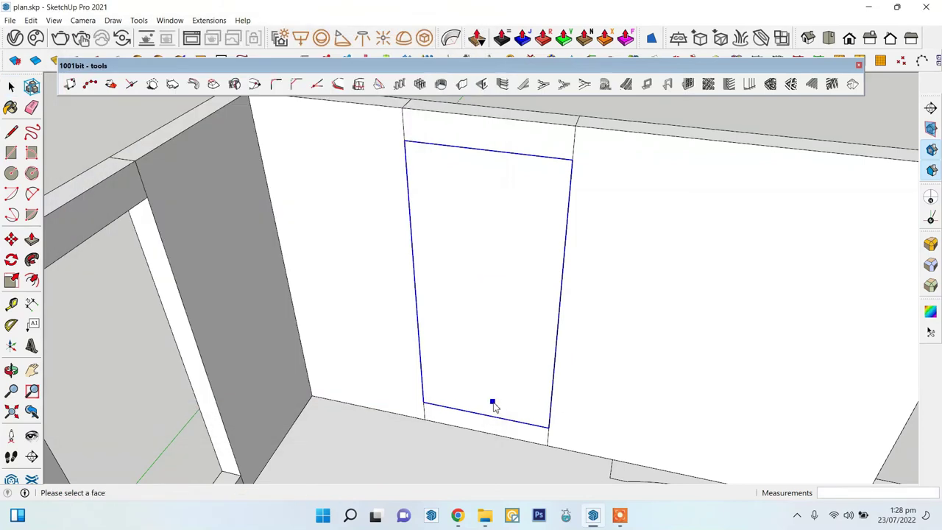
left_click(495, 405)
- Move the new window frame into place in the opening, then open the Window menu
scroll(494, 405, "up", 4)
key("m")
left_click(434, 359)
mouse_move(434, 359)
middle_mouse_down()
mouse_move(500, 278)
mouse_move(433, 304)
mouse_move(466, 265)
mouse_move(436, 293)
middle_mouse_up()
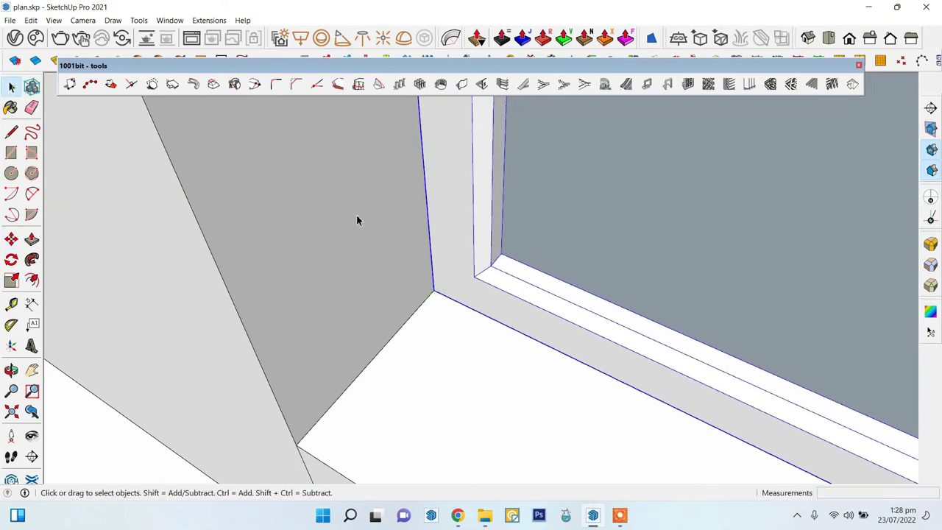
scroll(356, 220, "down", 3)
left_click(169, 20)
- Paint the window pane Translucent Glass Gray from the Glass and Mirrors collection
left_click(309, 35)
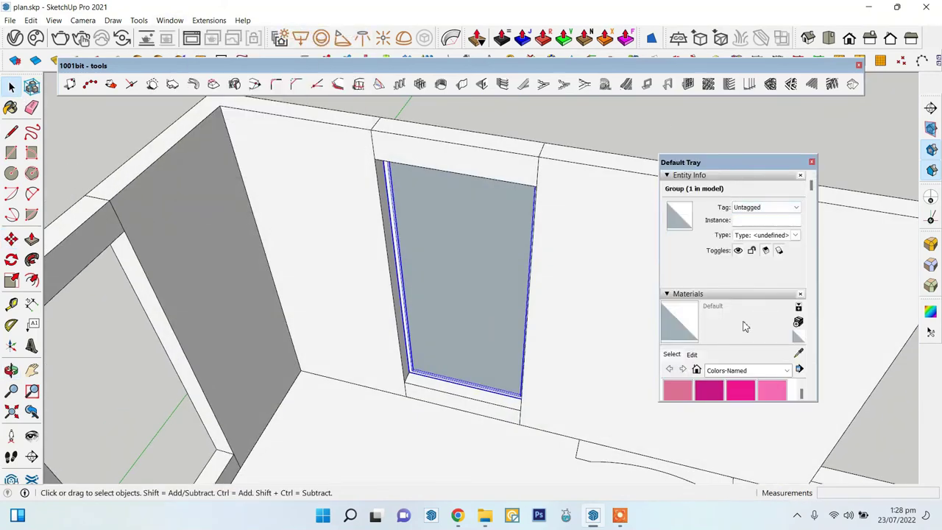
scroll(745, 326, "down", 2)
left_click(747, 311)
left_click(750, 358)
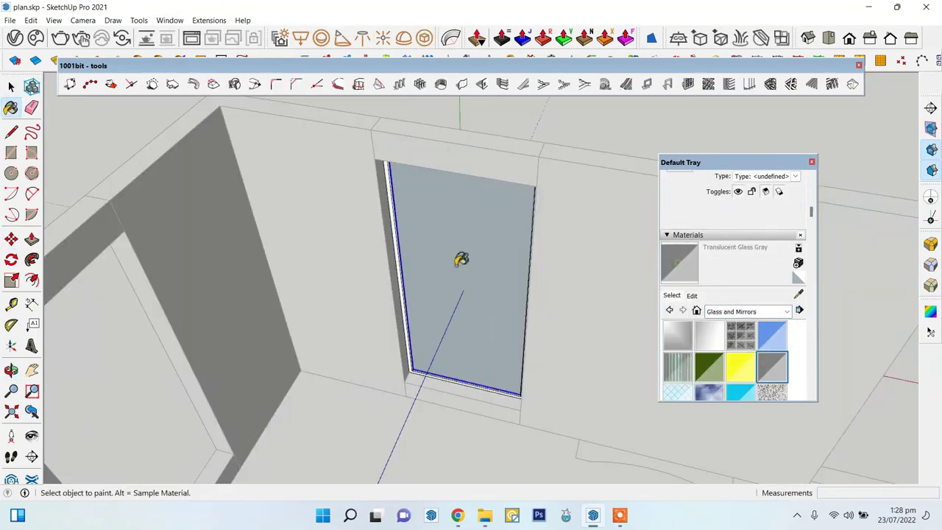
left_click(460, 256)
- Select the window frame on the back wall and cut the selected window faces
key("space")
middle_click_drag(461, 256, 642, 197)
left_click(811, 161)
scroll(477, 238, "down", 3)
scroll(402, 315, "up", 3)
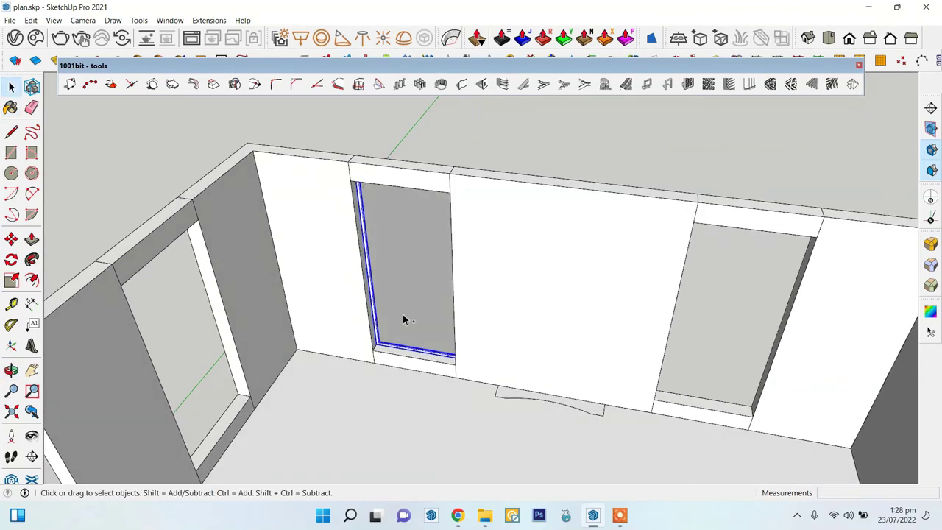
right_click(409, 361)
left_click(30, 20)
left_click(52, 79)
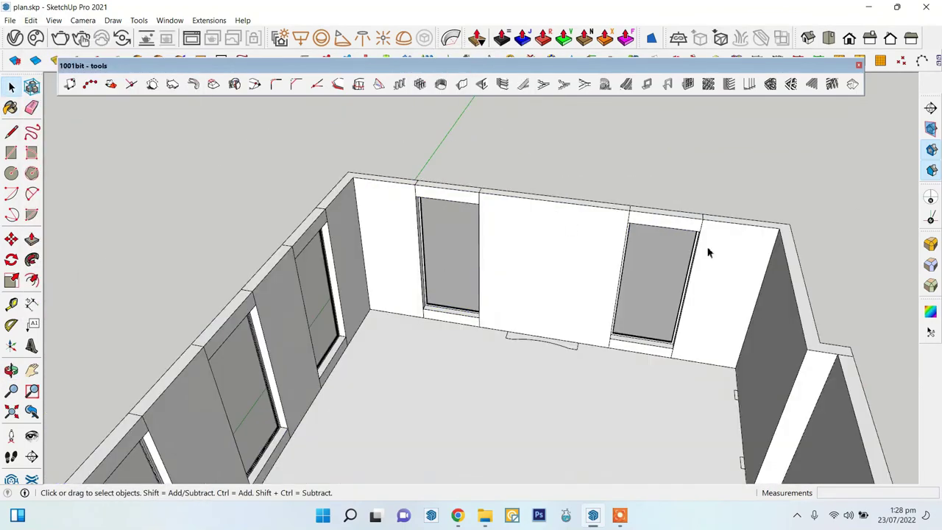
- Orbit out to review the whole room, then bring File Explorer to the front
mouse_move(706, 247)
middle_mouse_down()
mouse_move(153, 304)
mouse_move(533, 328)
mouse_move(389, 278)
middle_mouse_up()
scroll(389, 277, "down", 3)
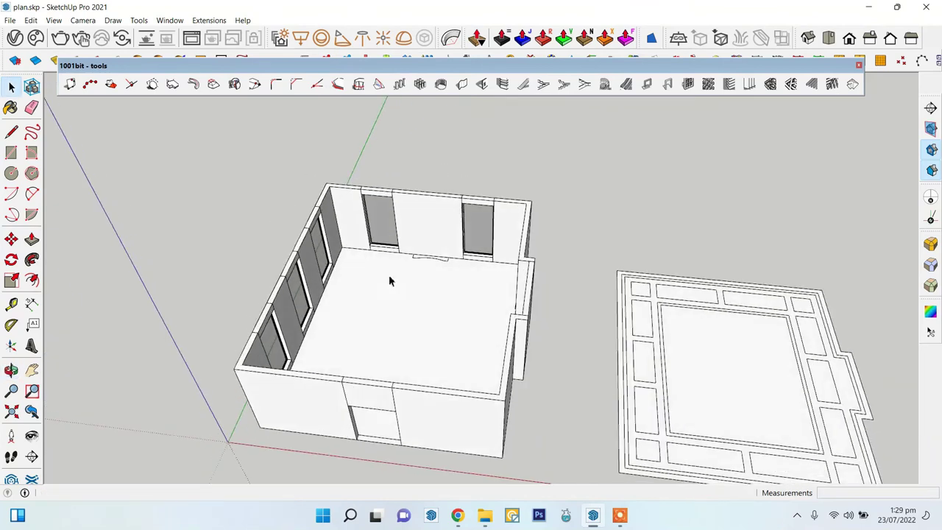
scroll(419, 309, "up", 1)
scroll(404, 354, "up", 3)
scroll(430, 391, "up", 2)
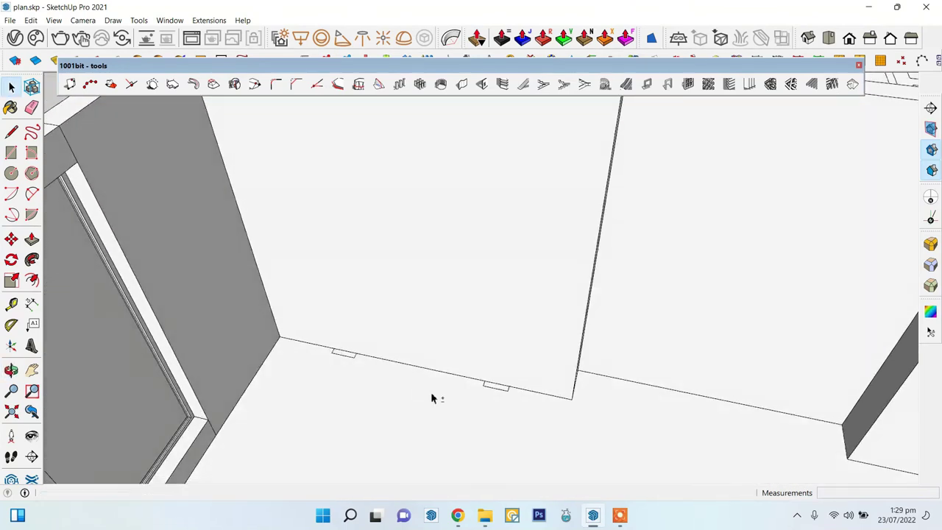
left_click(484, 515)
- Bring piller.skp from the moldings folder into the maximised SketchUp model
double_click(121, 123)
left_click(563, 138)
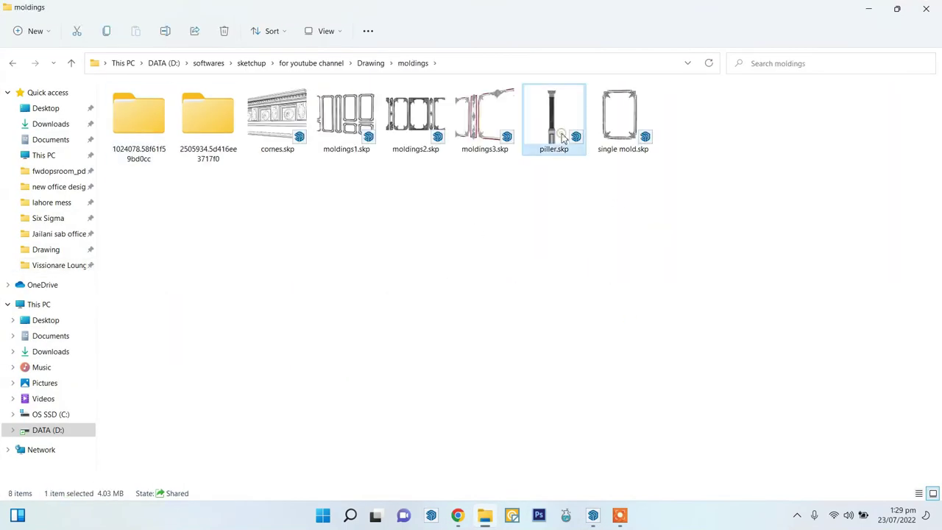
left_click(598, 519)
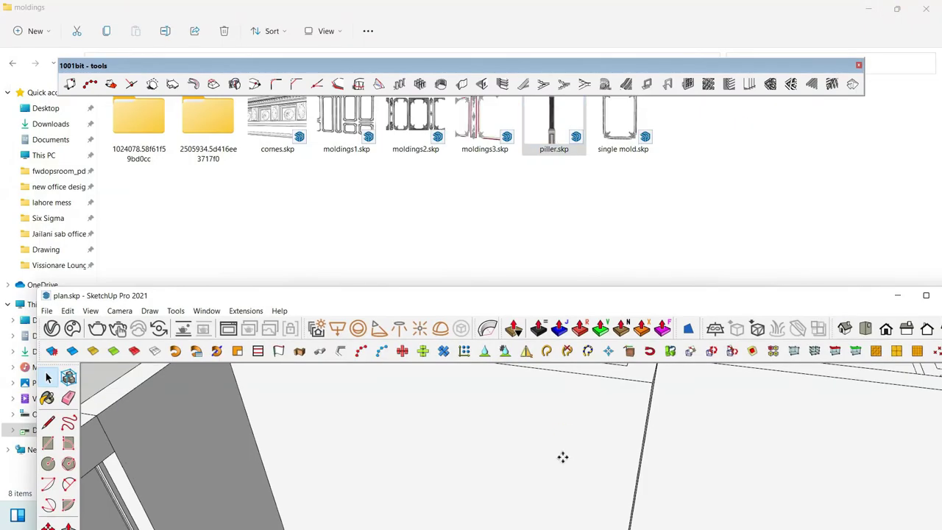
left_click(925, 298)
middle_click_drag(470, 295, 508, 261)
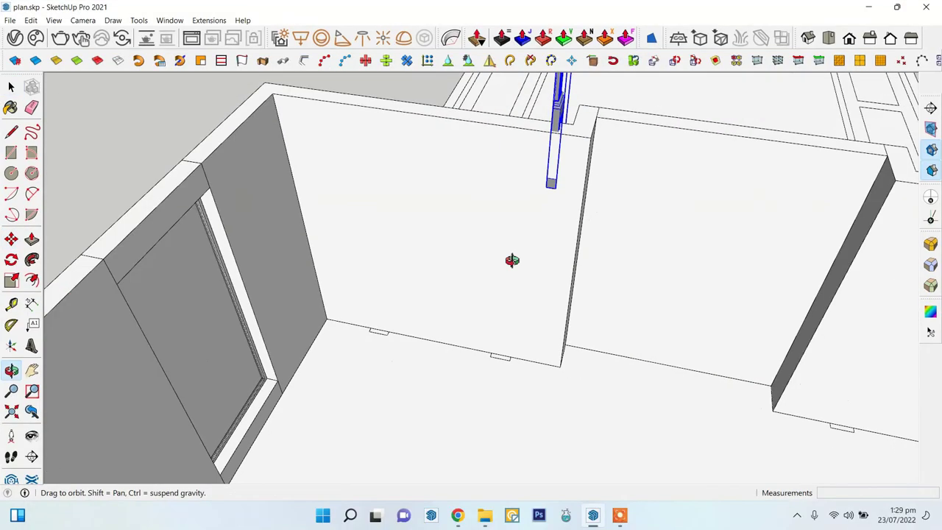
scroll(406, 329, "up", 3)
scroll(661, 217, "up", 2)
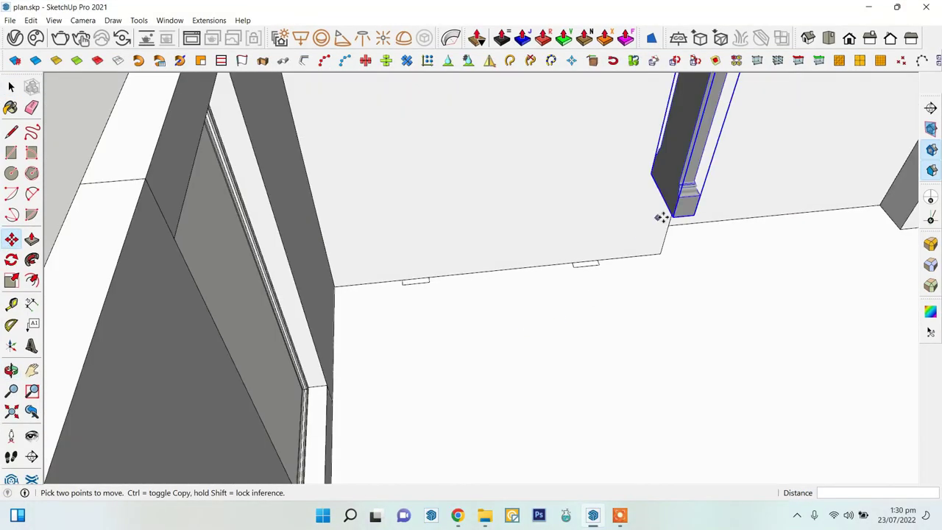
scroll(708, 217, "down", 3)
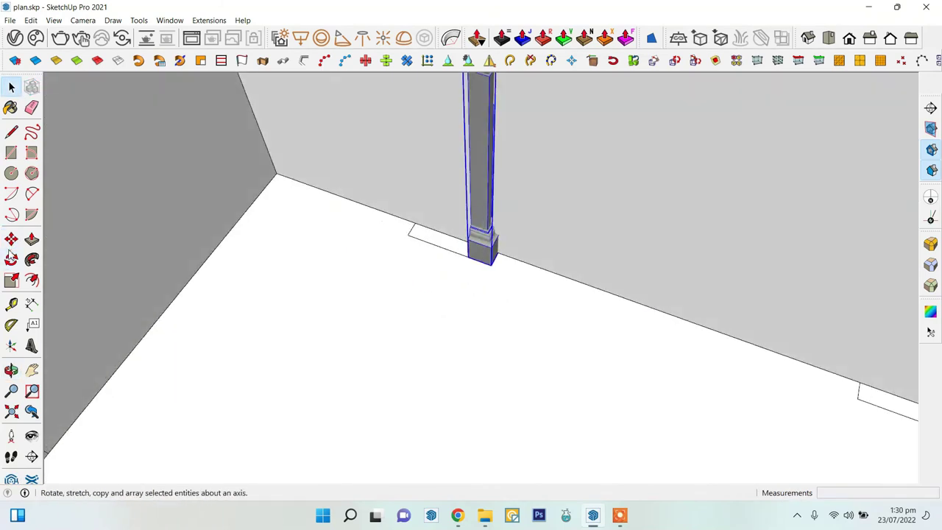
- Move and rotate the pillar so it stands at the wall base, facing into the room
left_click(11, 239)
left_click(485, 305)
middle_click_drag(537, 366, 581, 424)
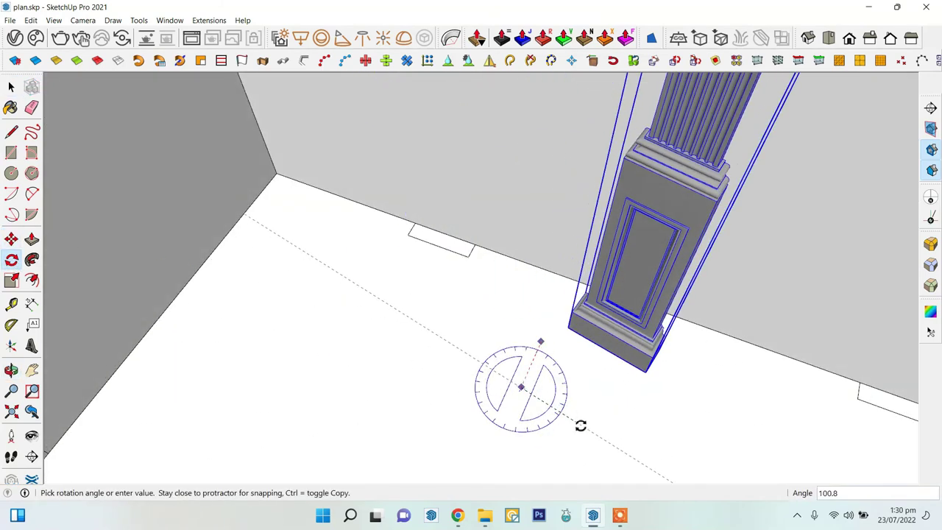
key("Escape")
left_click(11, 239)
left_click(395, 276)
scroll(370, 291, "up", 2)
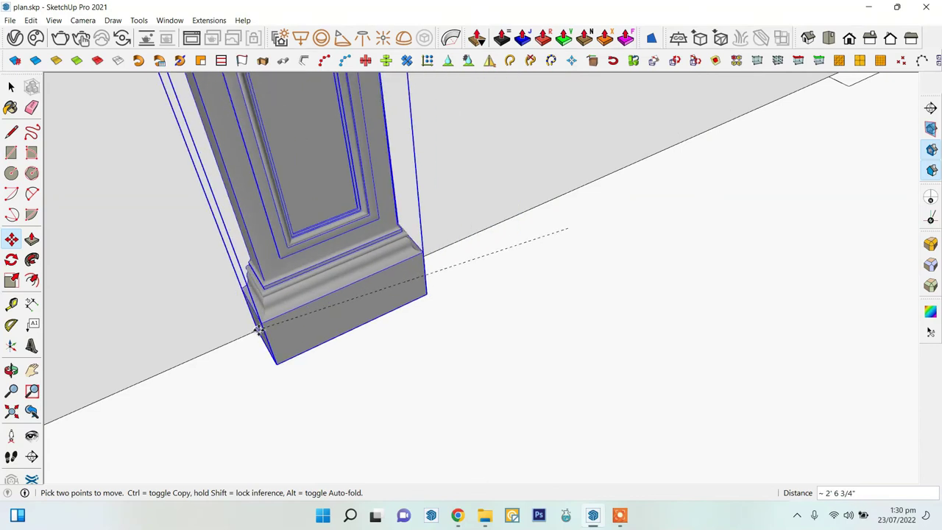
scroll(511, 376, "down", 5)
scroll(552, 311, "down", 3)
middle_click_drag(553, 312, 482, 301)
- Open the wall group behind the pillar for editing and briefly try Push/Pull on it
scroll(482, 301, "down", 3)
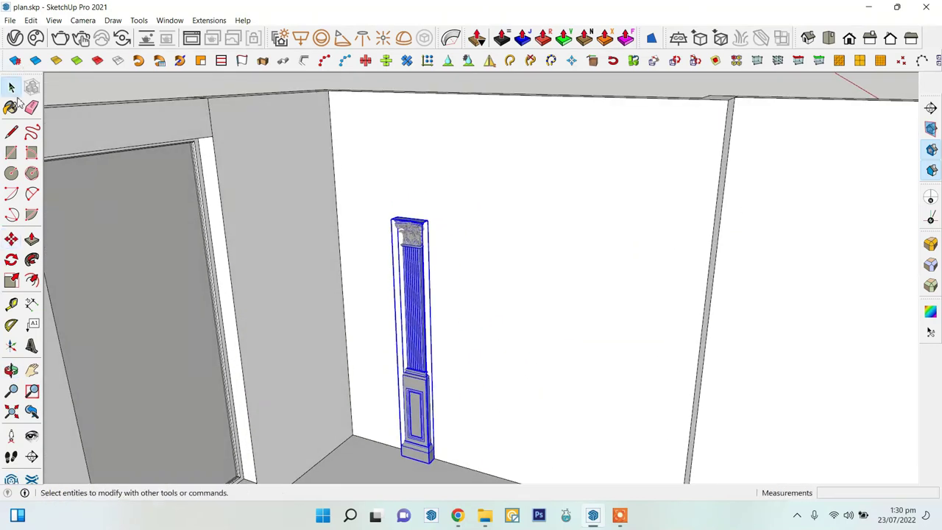
key("space")
left_click(523, 220)
scroll(523, 221, "up", 3)
double_click(478, 221)
key("p")
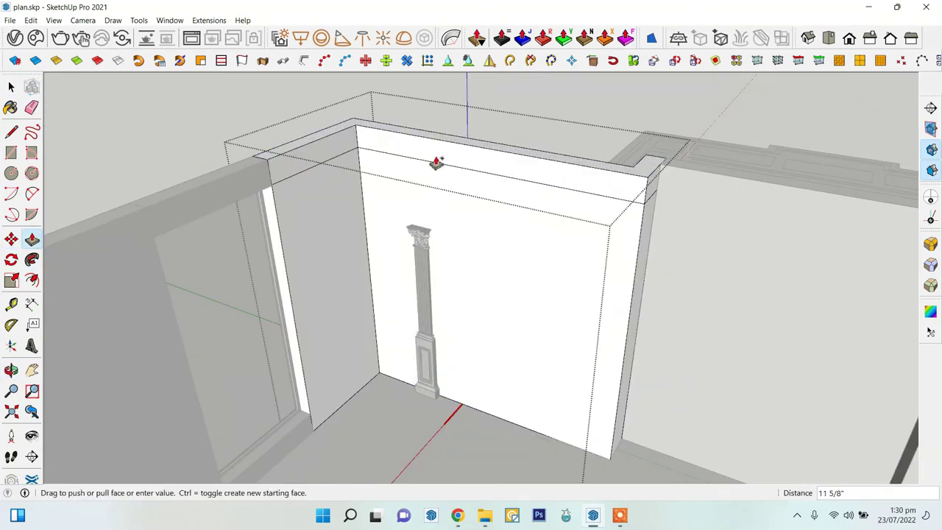
key("space")
scroll(311, 140, "up", 3)
scroll(353, 257, "down", 5)
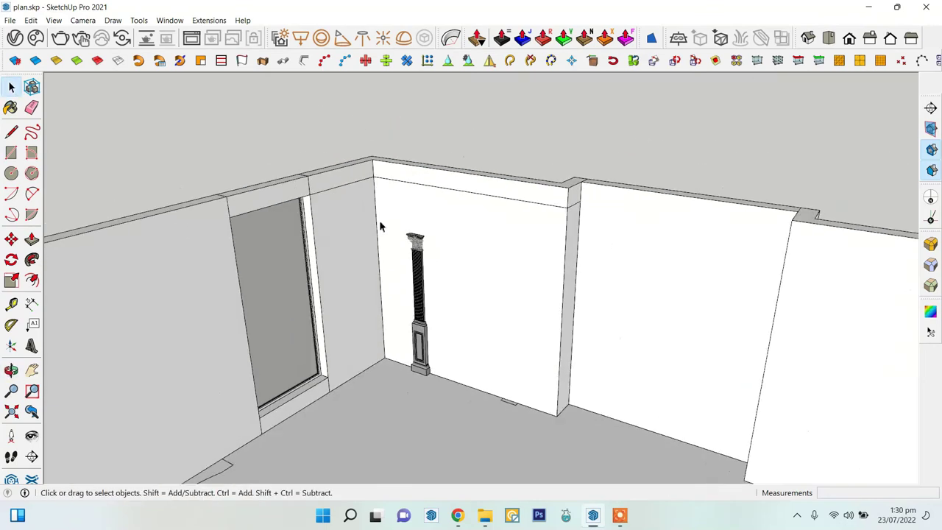
key("o")
scroll(462, 329, "up", 3)
key("space")
scroll(380, 400, "up", 3)
- Select the whole pillar and scale it wider sideways
left_click(374, 389)
scroll(343, 295, "down", 3)
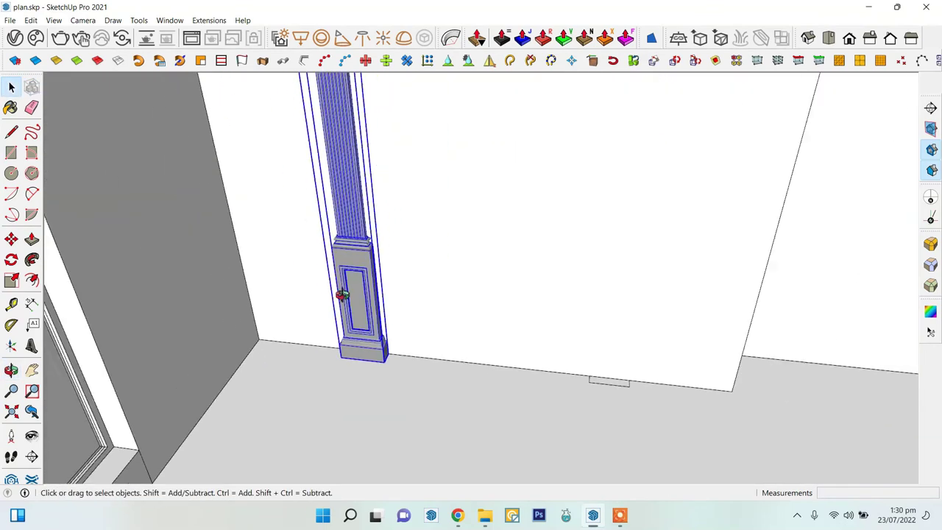
middle_click_drag(343, 294, 221, 309)
left_click(11, 281)
left_click(15, 286)
scroll(390, 109, "down", 2)
middle_click_drag(360, 147, 353, 373)
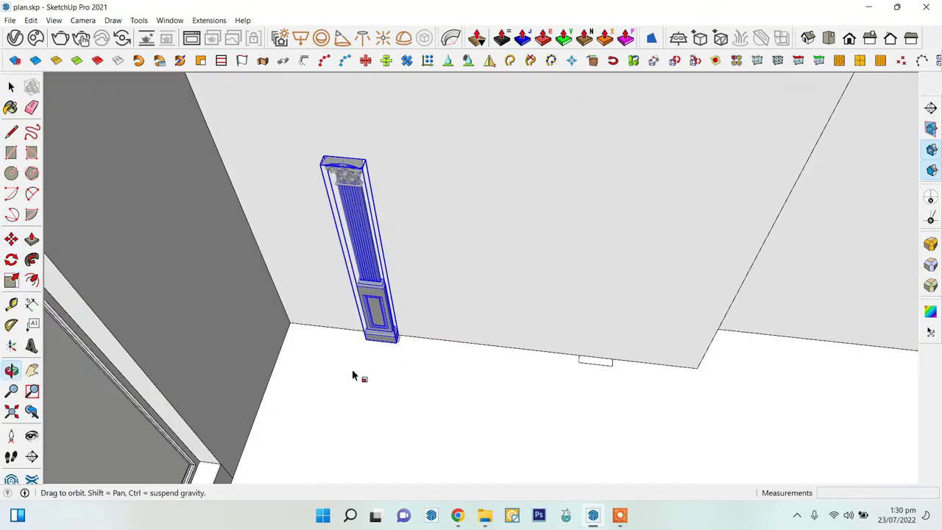
scroll(353, 374, "up", 3)
scroll(343, 298, "down", 2)
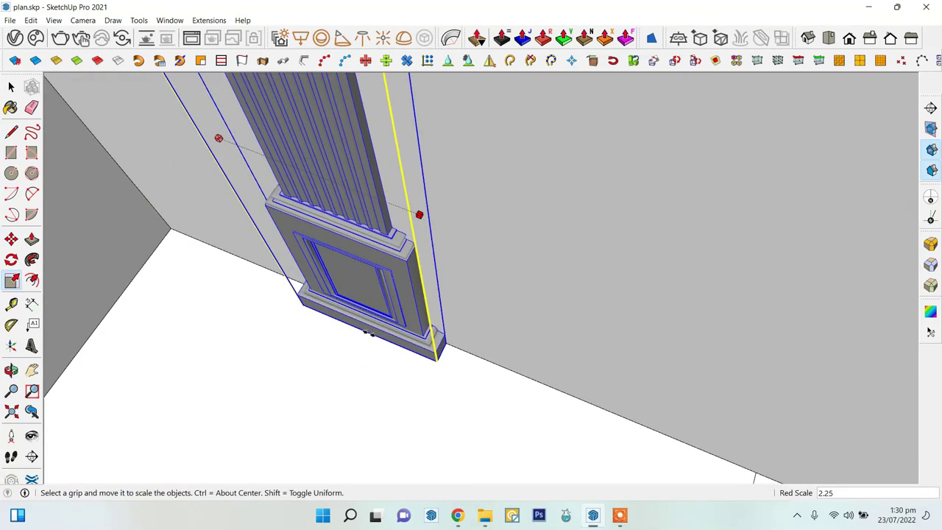
scroll(343, 298, "down", 3)
- Cancel the unfinished dimension and start moving the pillar's capital upward by 57
mouse_move(343, 297)
middle_mouse_down()
mouse_move(361, 145)
mouse_move(372, 337)
middle_mouse_up()
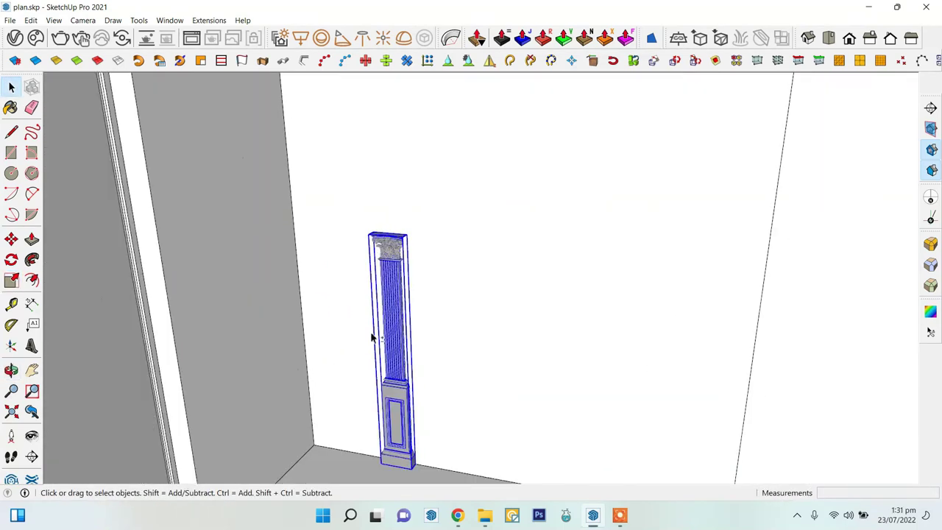
scroll(363, 364, "up", 3)
scroll(374, 370, "up", 2)
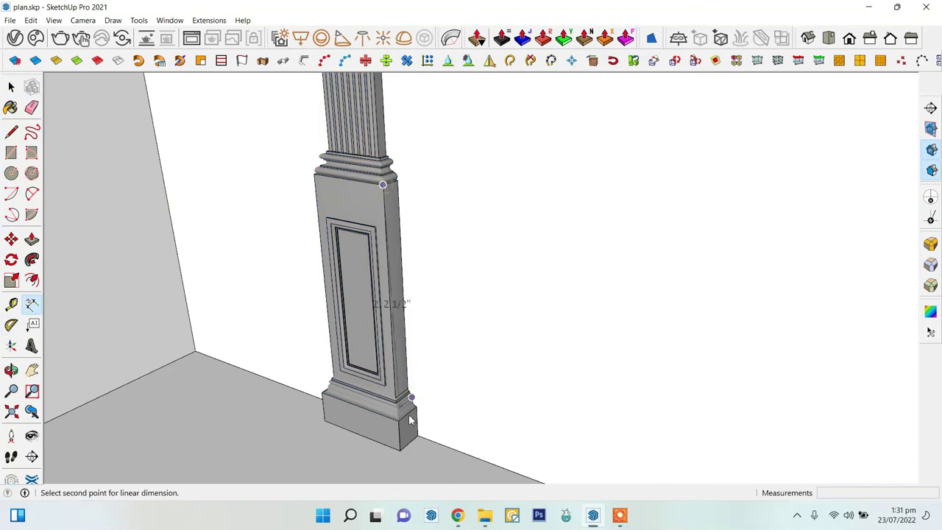
key("space")
scroll(241, 293, "down", 3)
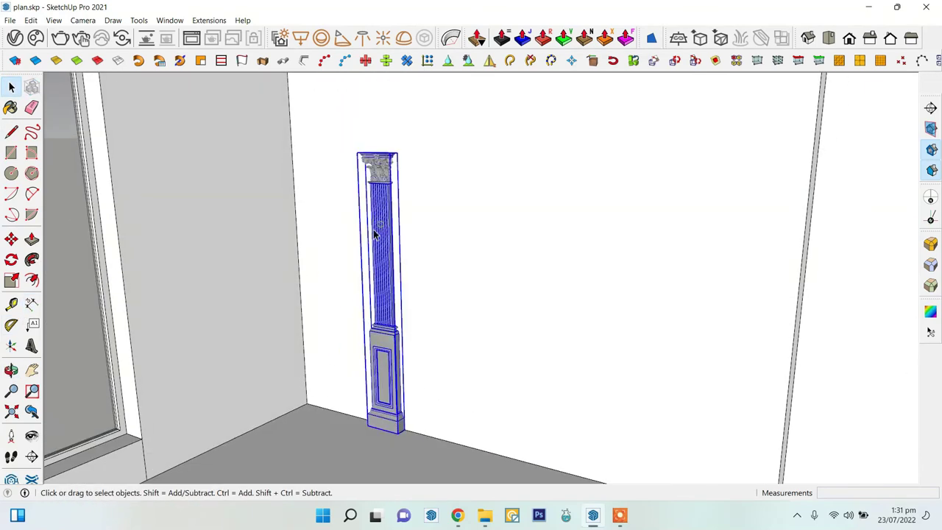
middle_click_drag(240, 293, 463, 273)
left_click(15, 241)
scroll(439, 309, "down", 2)
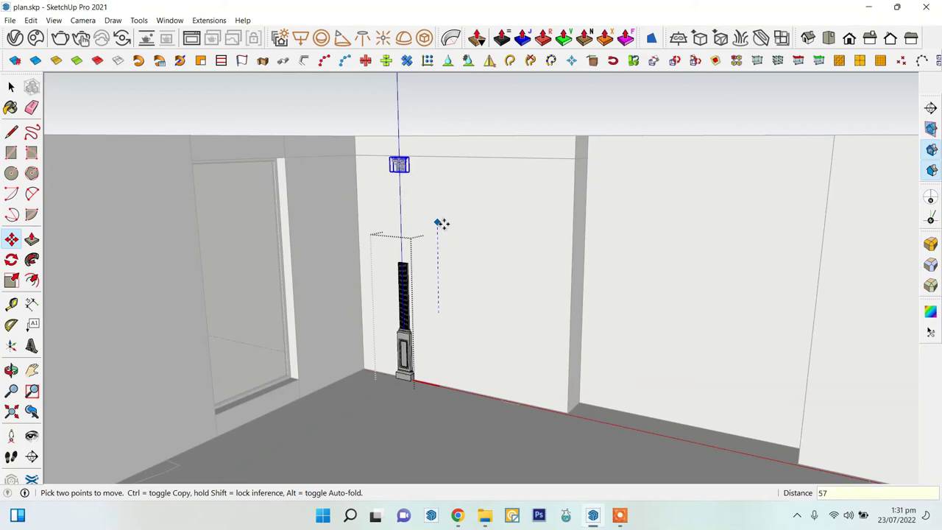
- Exit Move and select the pilaster's pedestal and the shaft above it
key("space")
scroll(489, 315, "up", 4)
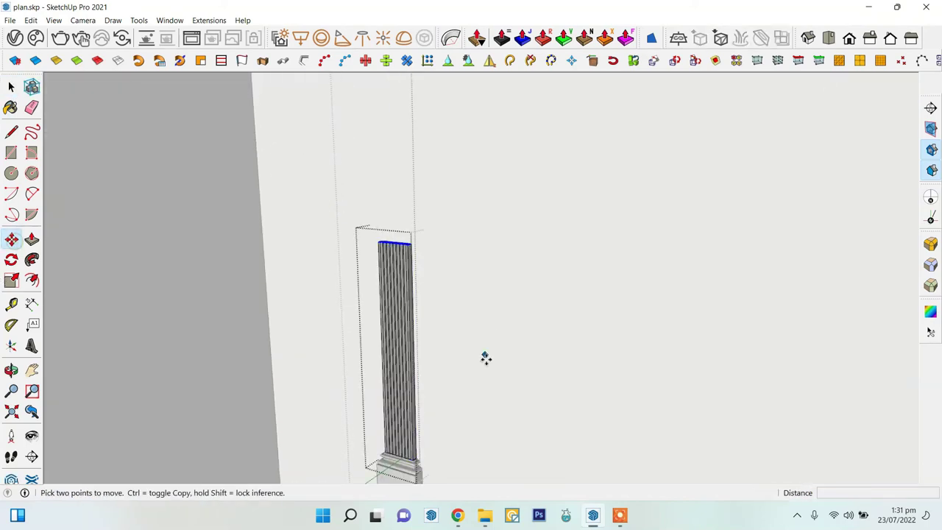
left_click(11, 87)
scroll(419, 152, "down", 3)
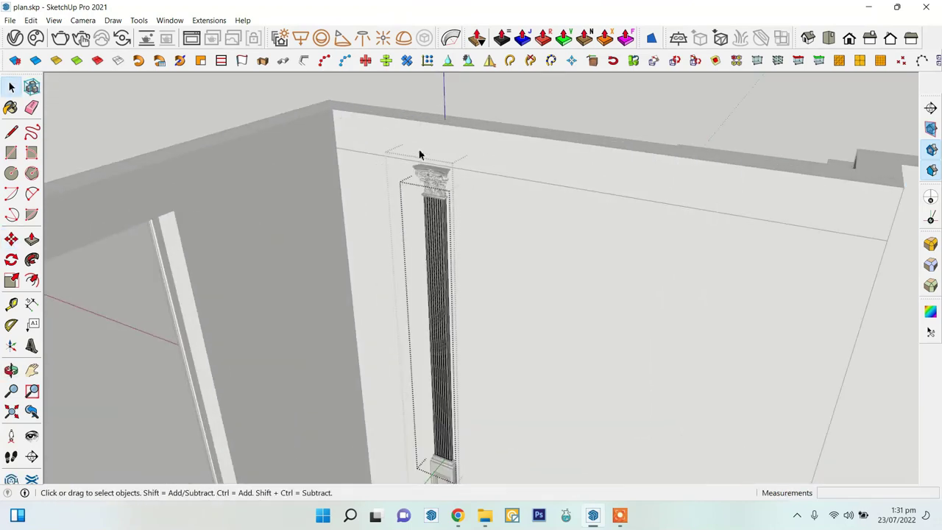
scroll(443, 188, "up", 3)
key("space")
scroll(431, 204, "down", 3)
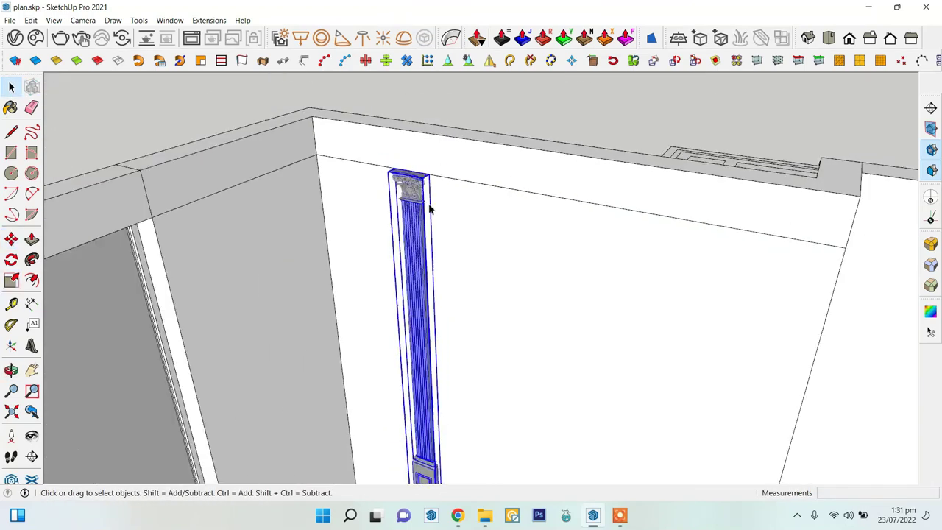
middle_click_drag(431, 204, 393, 393)
scroll(392, 392, "up", 5)
left_click(417, 275)
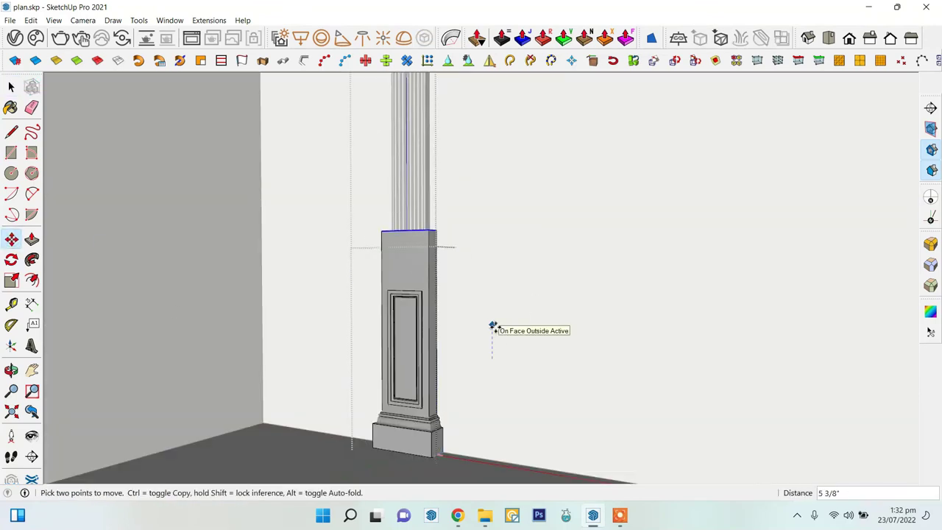
left_click(408, 207)
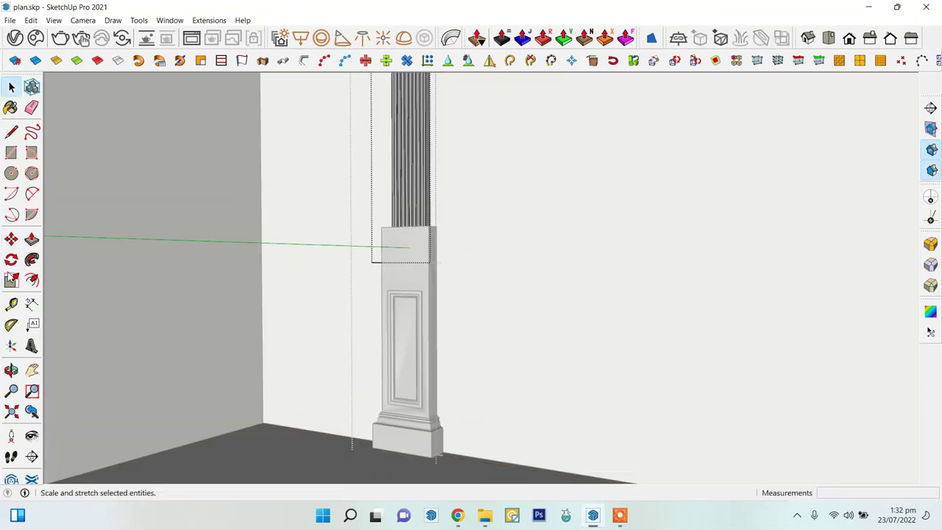
- Window-select the pedestal panel geometry and open Soften/Smooth Edges with the angle at 0
left_click_drag(319, 193, 580, 358)
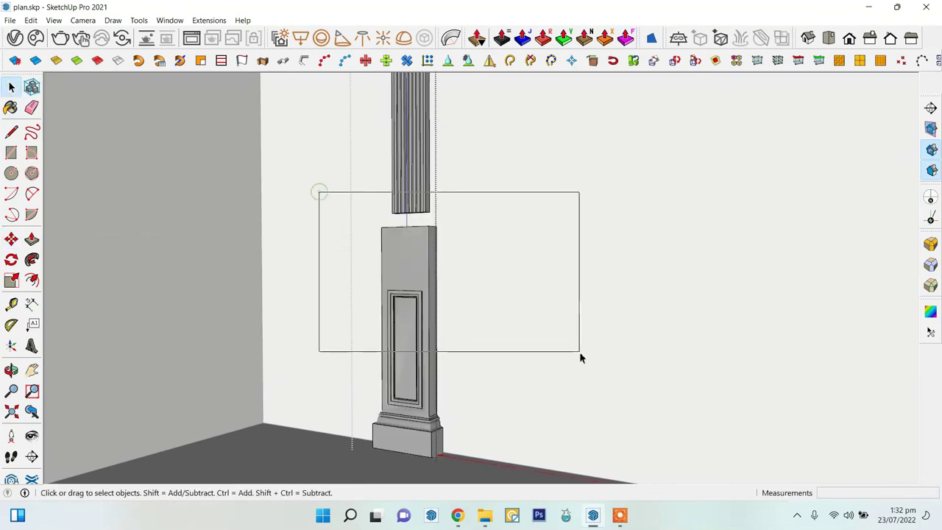
mouse_move(456, 307)
middle_mouse_down()
mouse_move(399, 358)
mouse_move(379, 284)
middle_mouse_up()
scroll(378, 284, "up", 3)
left_click_drag(231, 140, 610, 277)
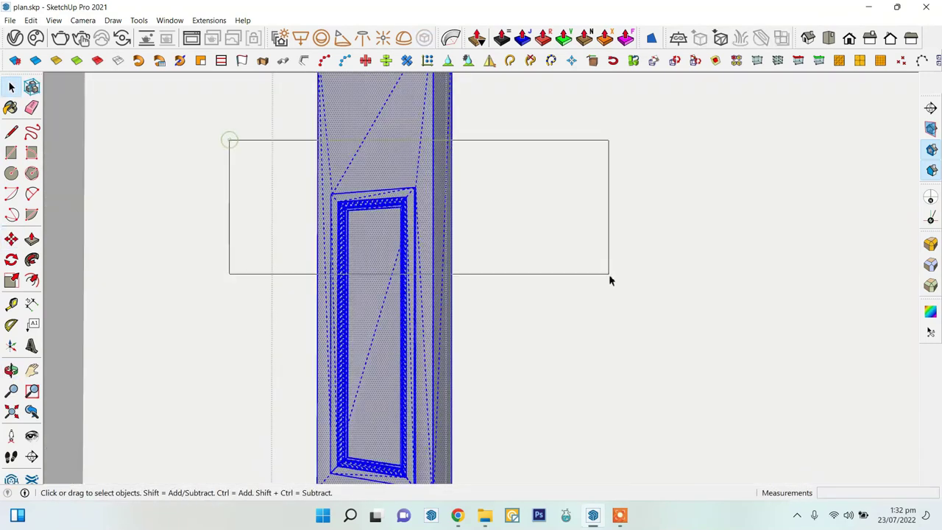
right_click(433, 140)
left_click(485, 310)
left_click_drag(682, 364, 666, 364)
scroll(442, 279, "down", 2)
left_click_drag(305, 195, 591, 276)
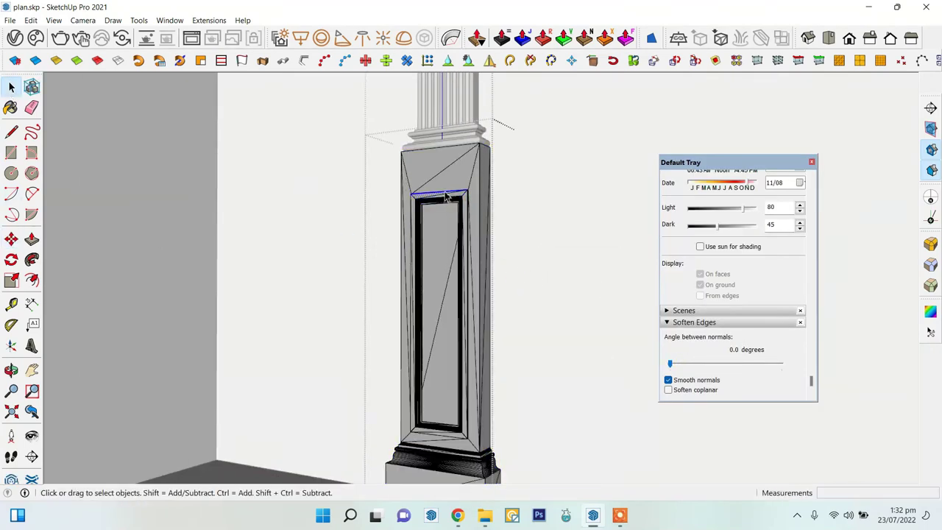
- Smooth the connected pedestal geometry with a softening angle of about 26.9 degrees
triple_click(446, 195)
left_click_drag(669, 363, 686, 363)
scroll(368, 220, "down", 3)
scroll(366, 169, "up", 2)
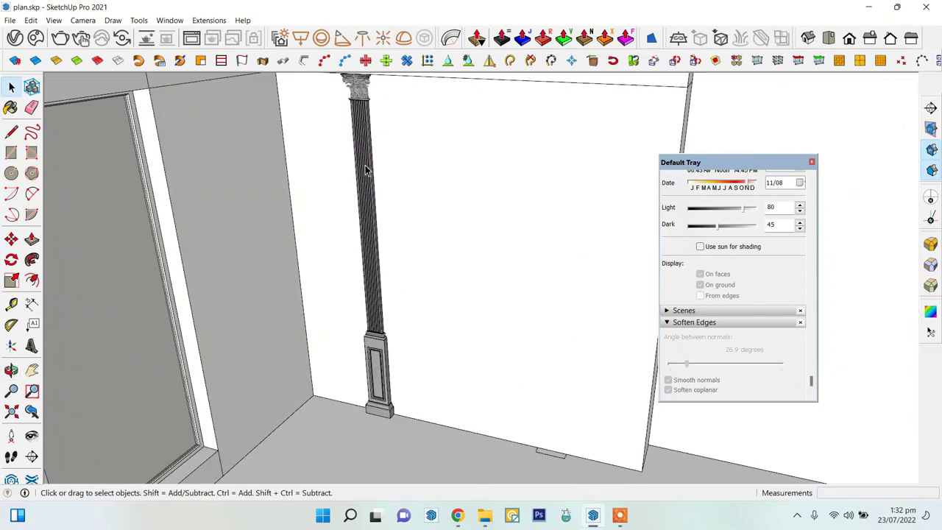
- Copy the whole pilaster further along the wall using Move with Ctrl
left_click(366, 169)
scroll(540, 399, "down", 3)
scroll(540, 399, "up", 4)
key("m")
key("ctrl")
left_click(94, 240)
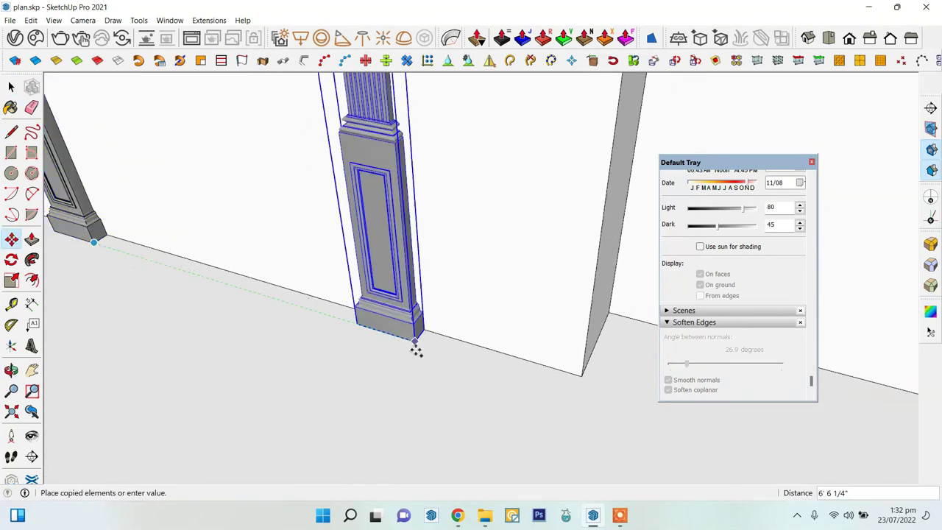
left_click(414, 343)
scroll(398, 361, "down", 3)
scroll(238, 330, "down", 3)
scroll(170, 243, "up", 1)
key("space")
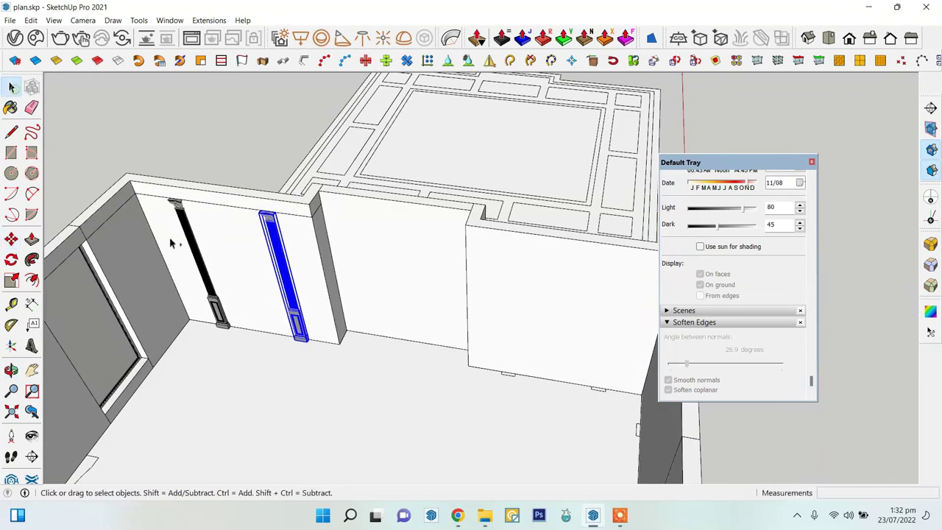
- Place another pilaster along the opposite wall's line and view the room from above
mouse_move(390, 217)
middle_mouse_down()
mouse_move(599, 236)
mouse_move(416, 201)
middle_mouse_up()
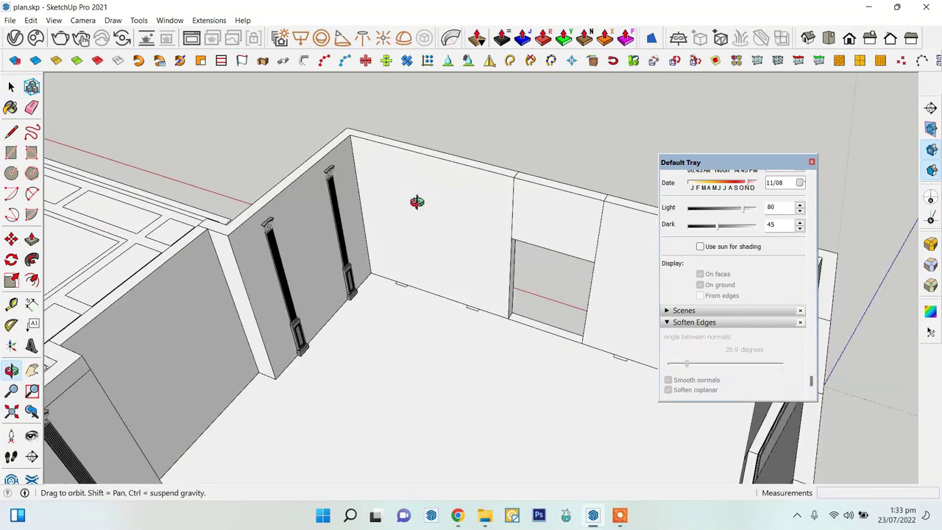
middle_click_drag(440, 315, 268, 300)
left_click(268, 300)
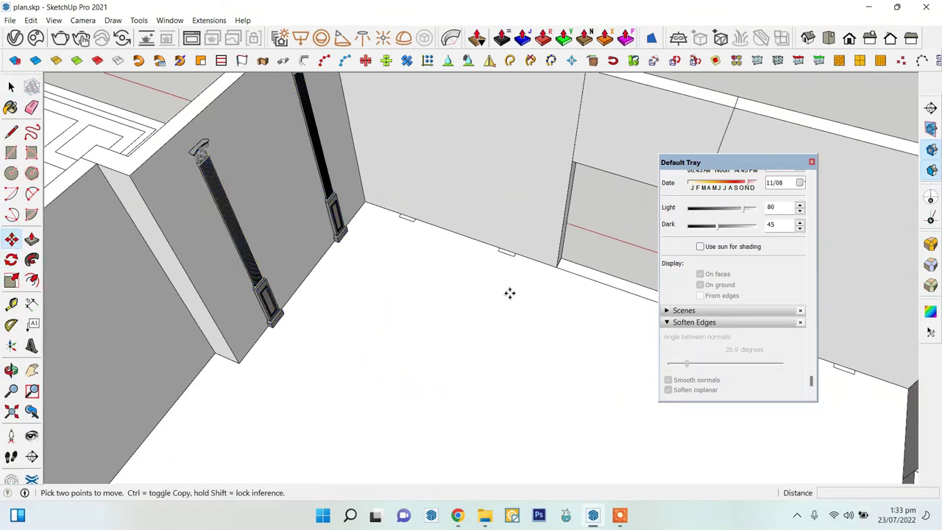
scroll(509, 293, "up", 5)
left_click(467, 312)
left_click(590, 378)
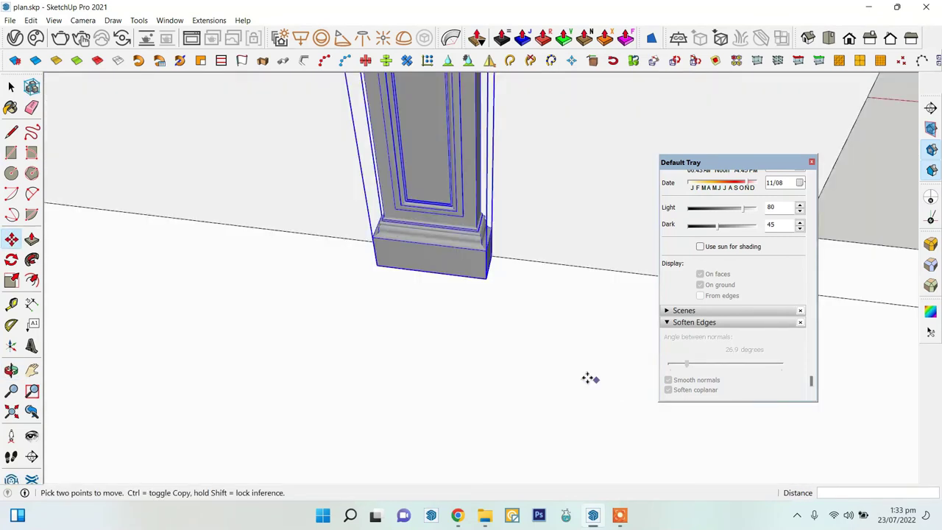
scroll(590, 379, "down", 5)
middle_click_drag(454, 311, 376, 319)
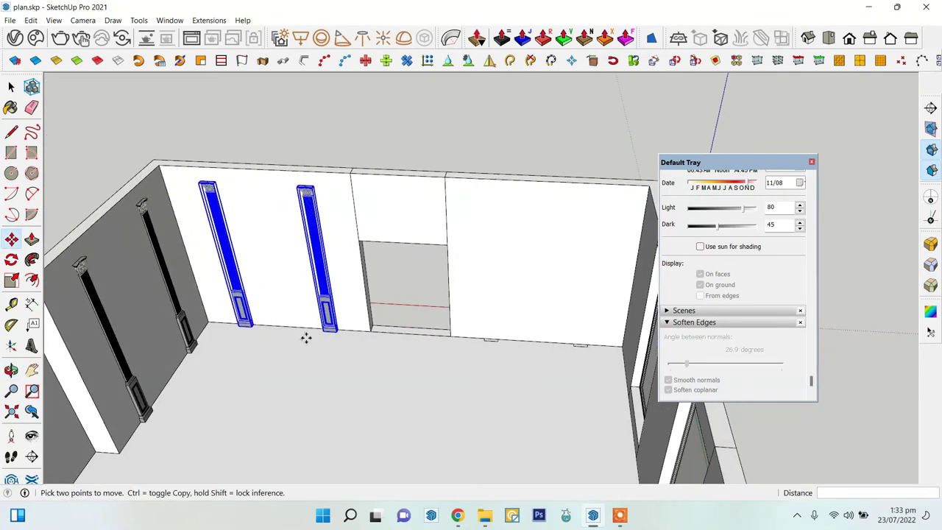
mouse_move(306, 337)
middle_mouse_down()
mouse_move(430, 180)
mouse_move(452, 189)
mouse_move(67, 189)
mouse_move(217, 185)
middle_mouse_up()
- Delete the piller_01 - Default material from the V-Ray Asset Editor
scroll(388, 185, "up", 5)
key("space")
scroll(388, 185, "down", 2)
key("b")
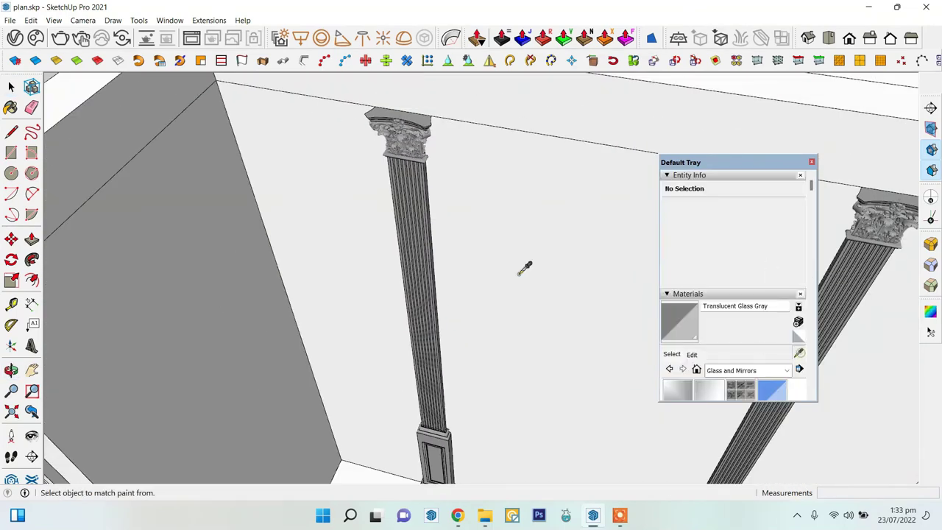
left_click(15, 38)
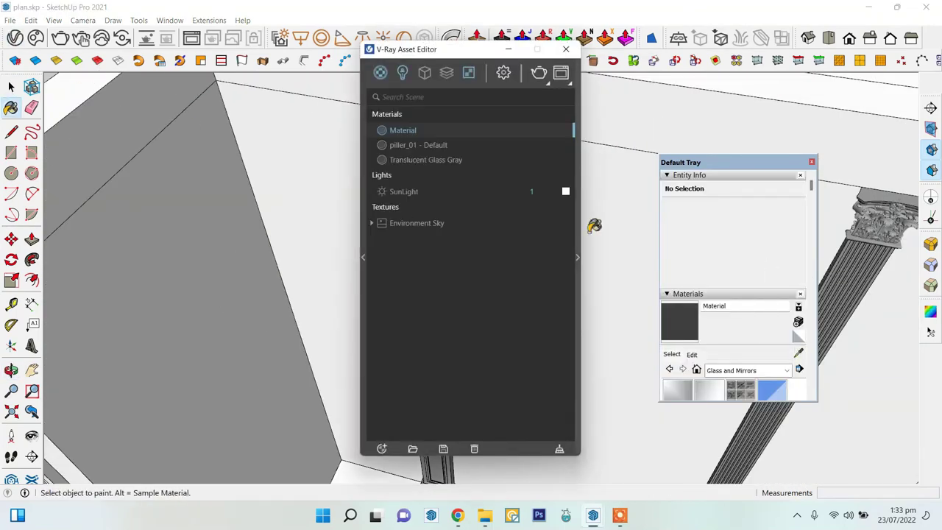
left_click(577, 257)
left_click_drag(441, 49, 185, 42)
left_click(170, 139)
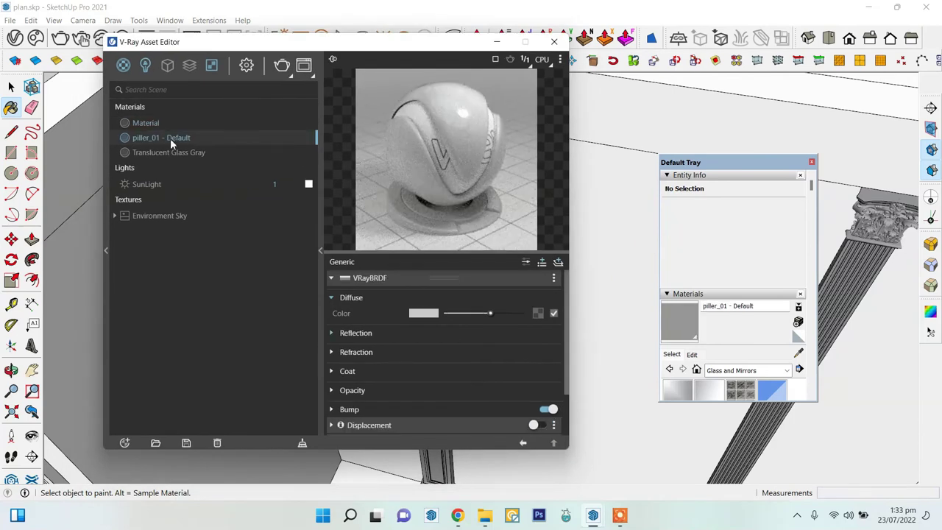
right_click(181, 141)
left_click(226, 249)
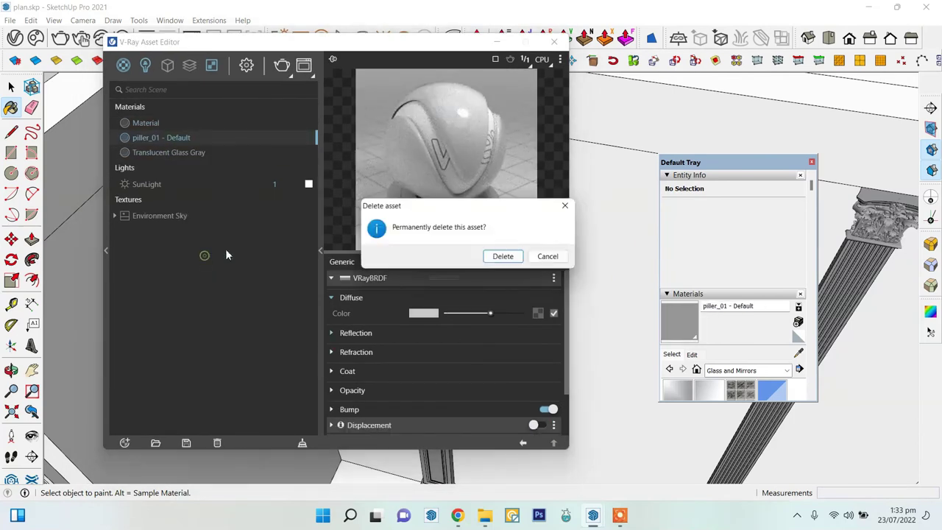
left_click(502, 256)
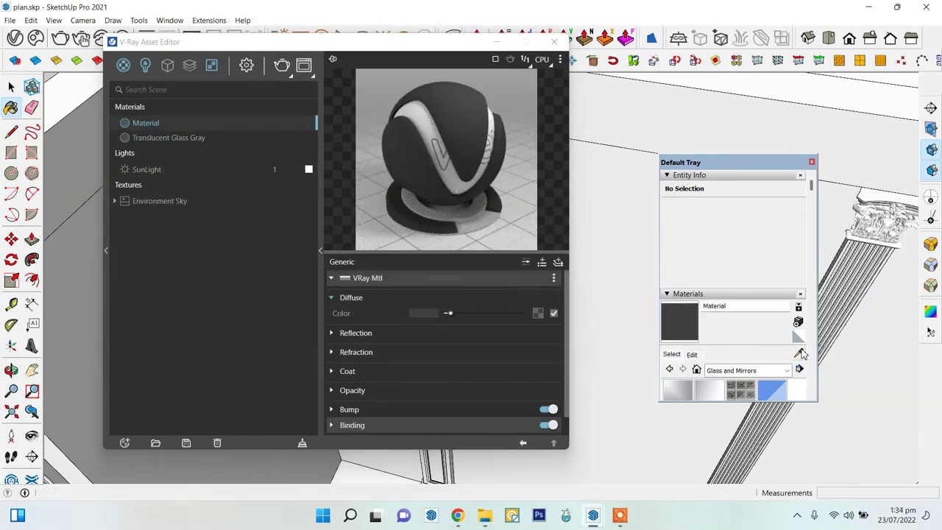
- Delete the Material asset too, leaving Translucent Glass Gray, and close the editor
left_click(196, 241)
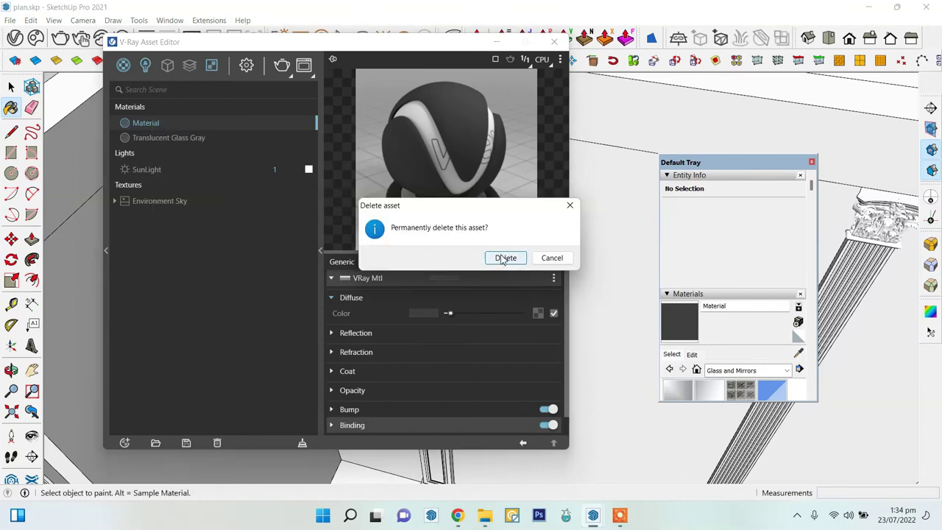
left_click(504, 257)
left_click(554, 42)
key("space")
mouse_move(412, 147)
middle_mouse_down()
mouse_move(455, 127)
mouse_move(397, 256)
mouse_move(704, 253)
mouse_move(521, 287)
middle_mouse_up()
- Move-copy the wall panel's edges up 37.75 to mark the dado line at pedestal height
scroll(456, 127, "up", 5)
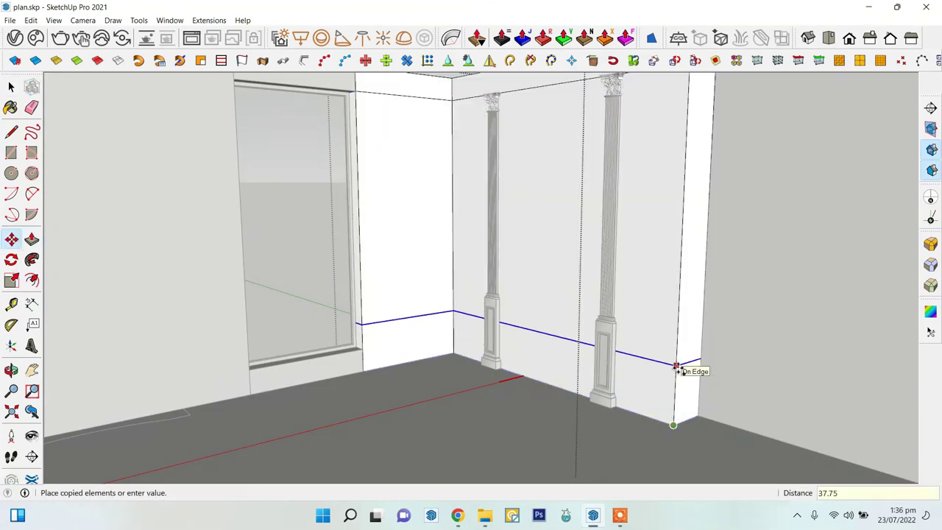
middle_click_drag(412, 279, 492, 275)
left_click(505, 295)
key("m")
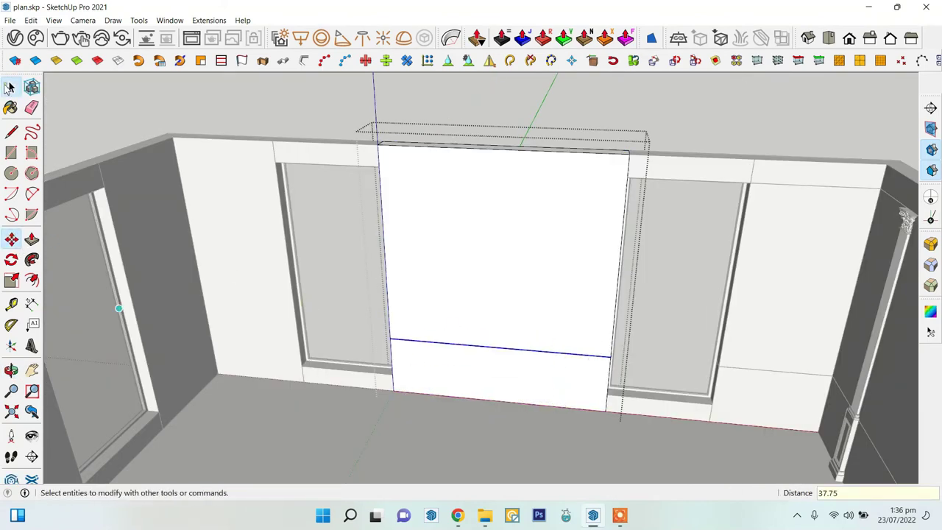
left_click(9, 86)
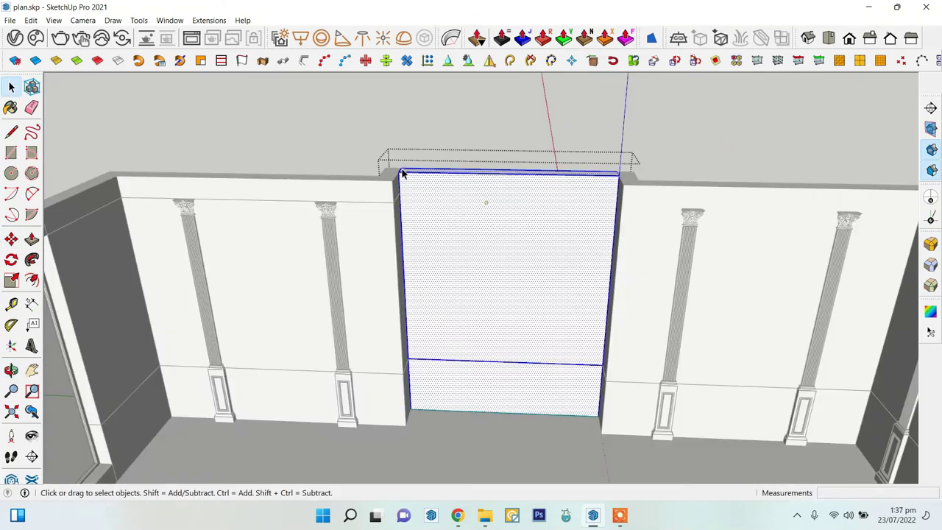
- Copy the dado edges from the wall corner onto the other wall pieces, including above the opening
left_click(402, 174)
scroll(403, 176, "up", 3)
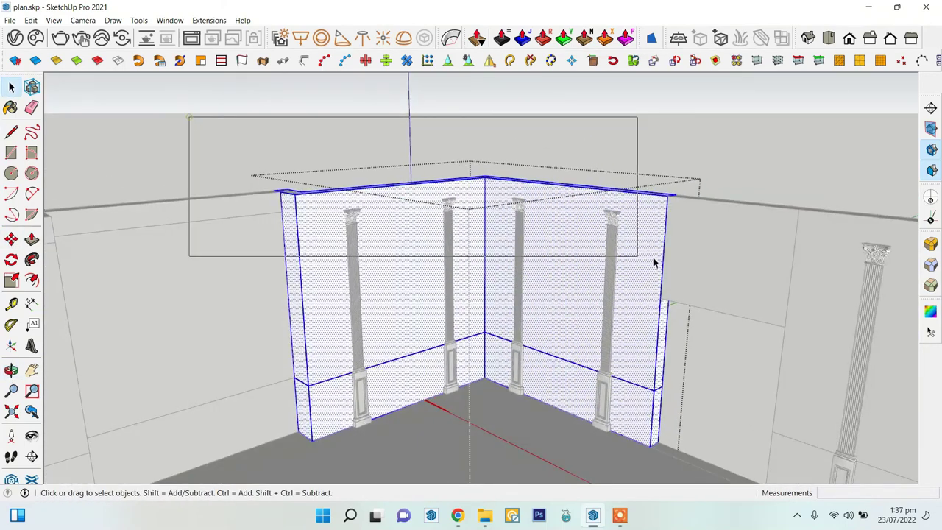
scroll(235, 260, "up", 2)
left_click(321, 180, "ctrl")
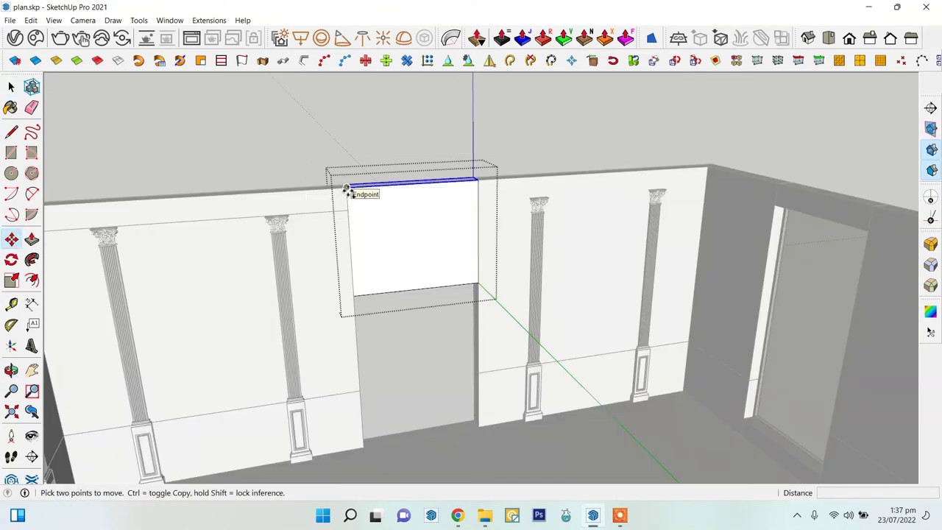
type("1'")
left_click(10, 88)
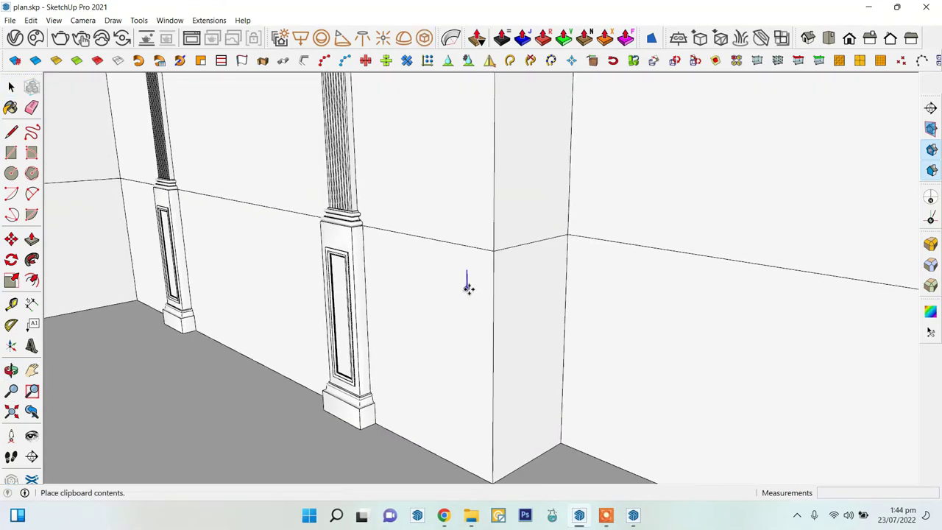
- Place the 3" moulding profile on the wall at dado height, framing the pilaster pedestal
scroll(466, 287, "up", 3)
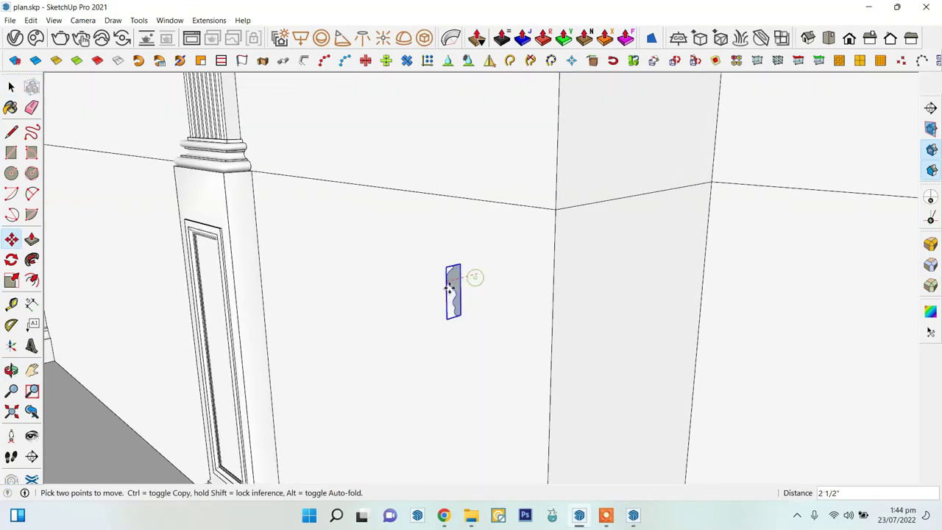
left_click(511, 203)
scroll(515, 224, "up", 3)
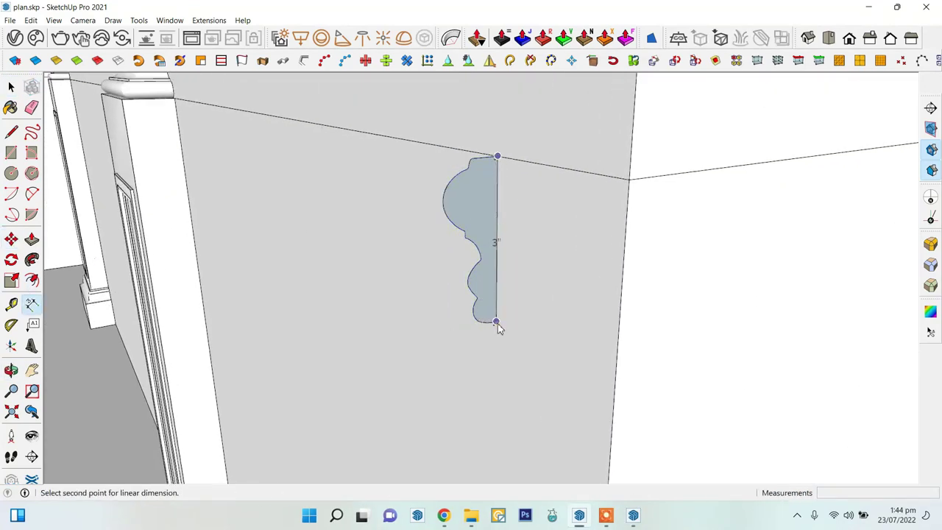
scroll(532, 308, "down", 5)
scroll(541, 292, "up", 3)
mouse_move(541, 292)
middle_mouse_down()
mouse_move(544, 313)
mouse_move(520, 334)
mouse_move(431, 279)
mouse_move(599, 272)
middle_mouse_up()
scroll(324, 216, "up", 3)
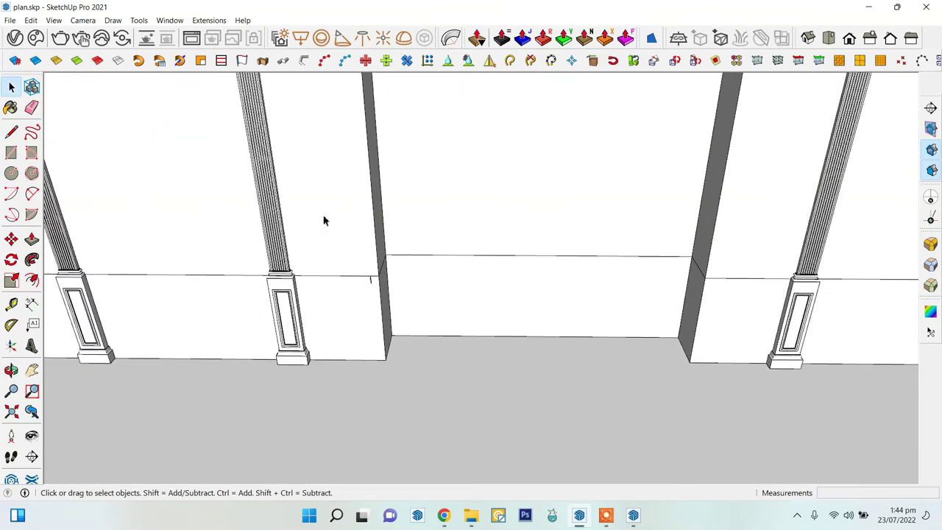
mouse_move(324, 216)
middle_mouse_down()
mouse_move(455, 253)
mouse_move(311, 265)
middle_mouse_up()
scroll(312, 265, "up", 2)
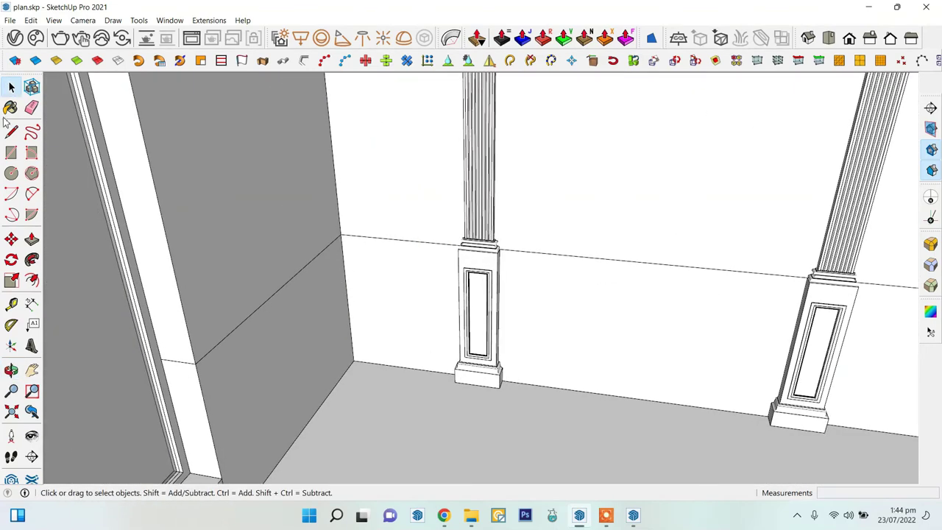
middle_click_drag(352, 233, 484, 263)
- Draw a line from the wall corner to the top corner of the pilaster pedestal
scroll(526, 240, "up", 3)
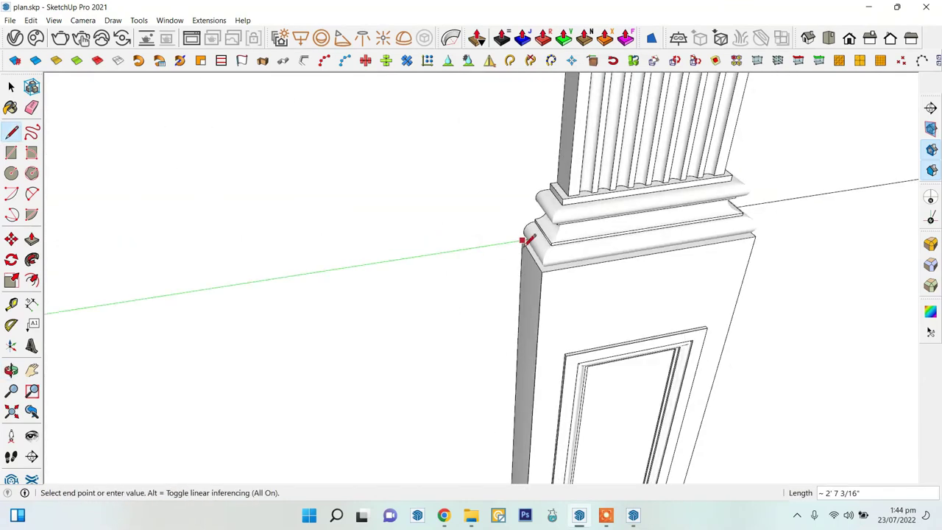
left_click(525, 240)
mouse_move(525, 240)
middle_mouse_down()
mouse_move(461, 248)
mouse_move(507, 333)
middle_mouse_up()
mouse_move(526, 297)
middle_mouse_down()
mouse_move(534, 271)
mouse_move(582, 254)
mouse_move(651, 287)
middle_mouse_up()
left_click(608, 268)
scroll(652, 287, "up", 3)
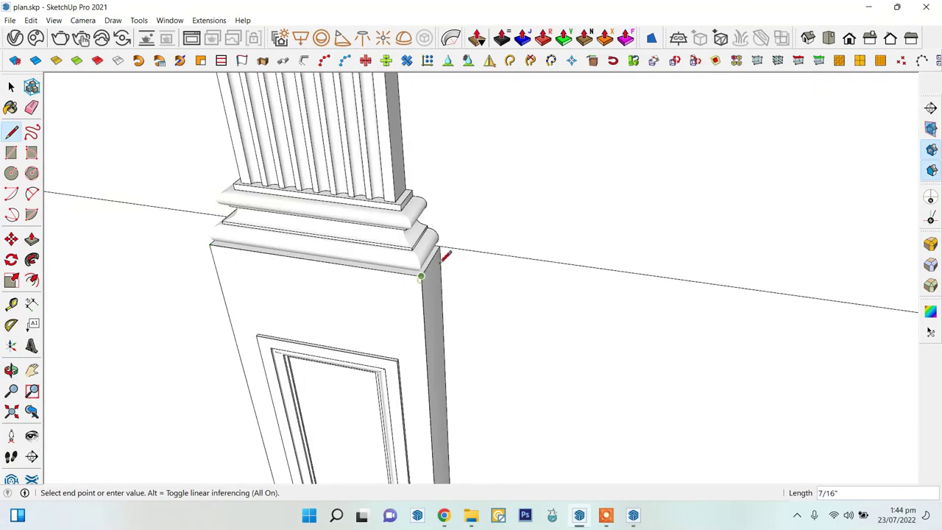
middle_click_drag(444, 255, 463, 295)
middle_click_drag(557, 168, 602, 220)
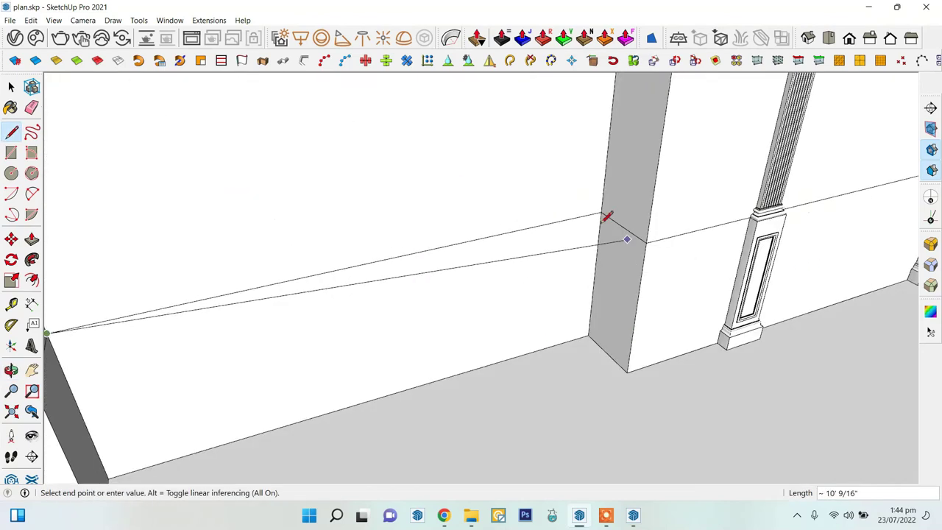
scroll(657, 241, "up", 3)
middle_click_drag(747, 264, 427, 278)
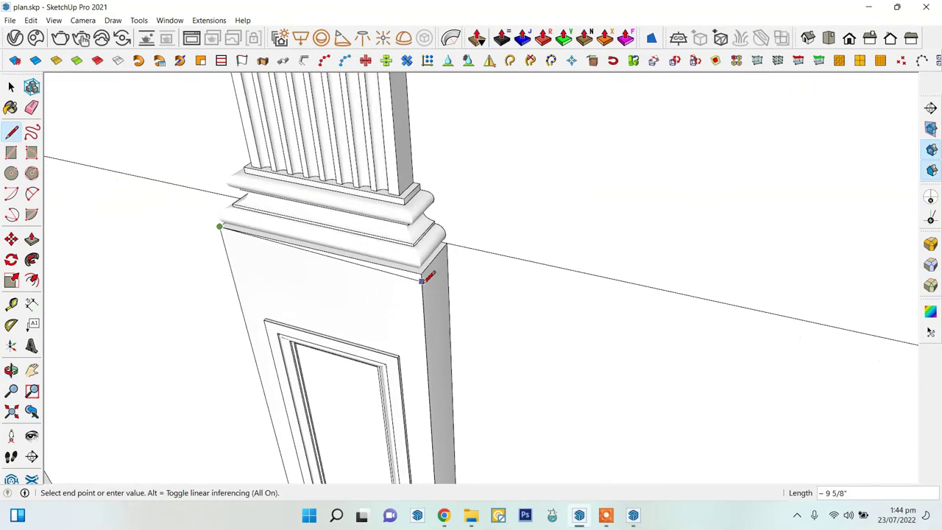
mouse_move(451, 242)
middle_mouse_down()
mouse_move(724, 259)
mouse_move(658, 336)
mouse_move(618, 294)
middle_mouse_up()
left_click(741, 235)
- Orbit along the wall to check the new path edges across the wall sections
mouse_move(743, 273)
middle_mouse_down()
mouse_move(505, 343)
mouse_move(596, 289)
middle_mouse_up()
middle_click_drag(688, 315, 599, 376)
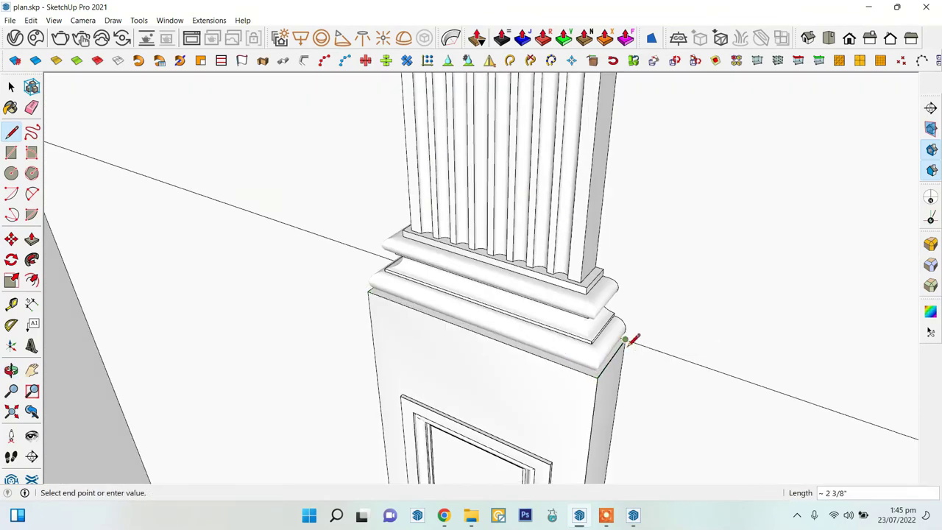
mouse_move(631, 341)
middle_mouse_down()
mouse_move(521, 305)
mouse_move(546, 250)
middle_mouse_up()
middle_click_drag(711, 261, 541, 322)
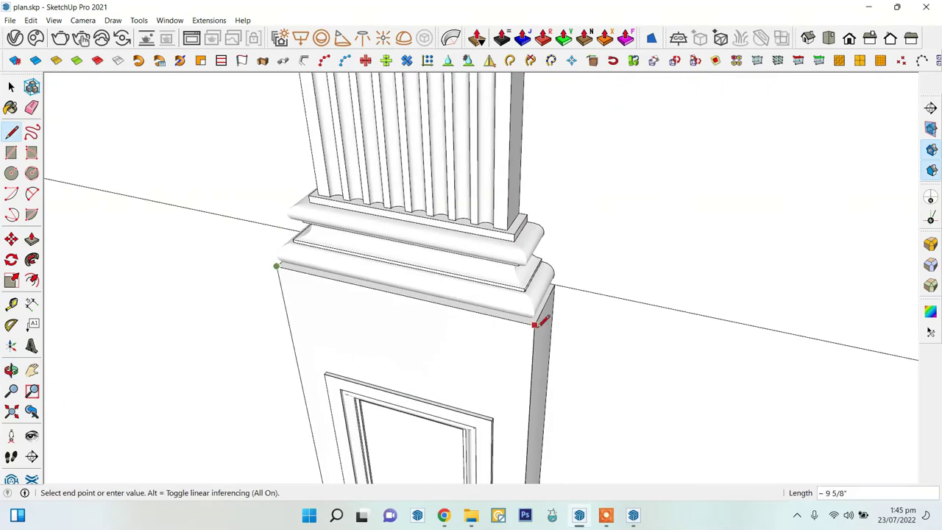
mouse_move(908, 344)
middle_mouse_down()
mouse_move(509, 321)
mouse_move(667, 255)
mouse_move(688, 305)
mouse_move(703, 243)
middle_mouse_up()
mouse_move(798, 246)
middle_mouse_down()
mouse_move(375, 319)
mouse_move(773, 336)
mouse_move(438, 288)
mouse_move(582, 245)
mouse_move(390, 299)
mouse_move(670, 384)
mouse_move(692, 273)
mouse_move(387, 316)
mouse_move(574, 311)
mouse_move(490, 289)
middle_mouse_up()
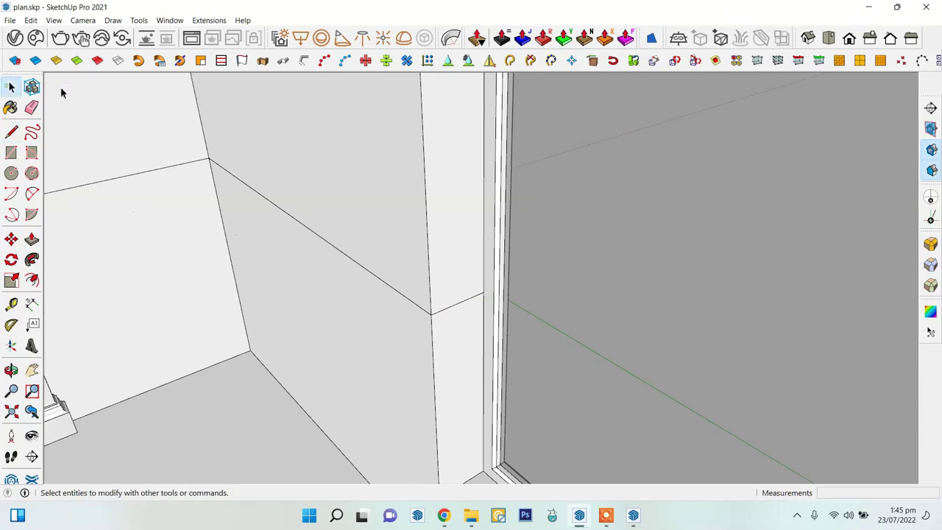
- Copy the moulding profile to the wall corner beside the window and flip it
mouse_move(61, 92)
middle_mouse_down()
mouse_move(747, 257)
mouse_move(529, 275)
mouse_move(479, 223)
mouse_move(391, 279)
mouse_move(828, 290)
mouse_move(725, 302)
mouse_move(719, 315)
mouse_move(498, 382)
mouse_move(426, 231)
middle_mouse_up()
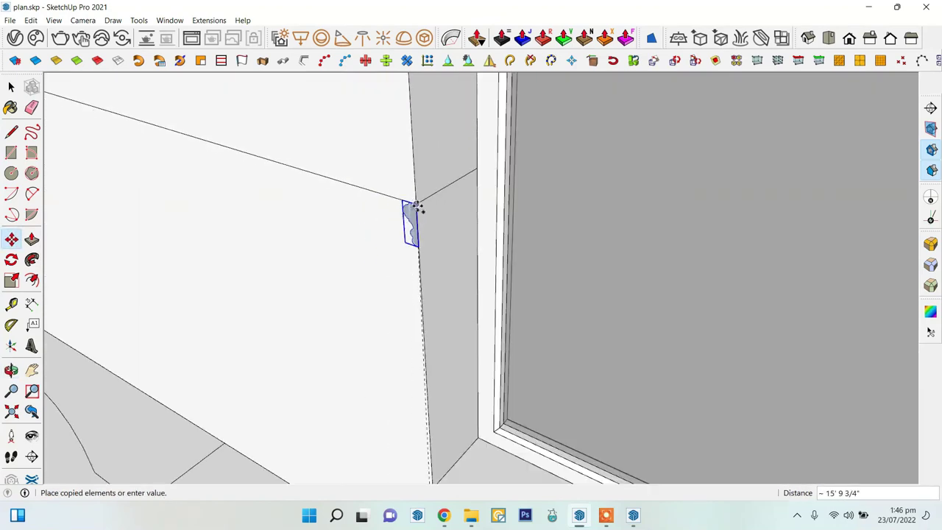
scroll(412, 213, "up", 3)
left_click(410, 219)
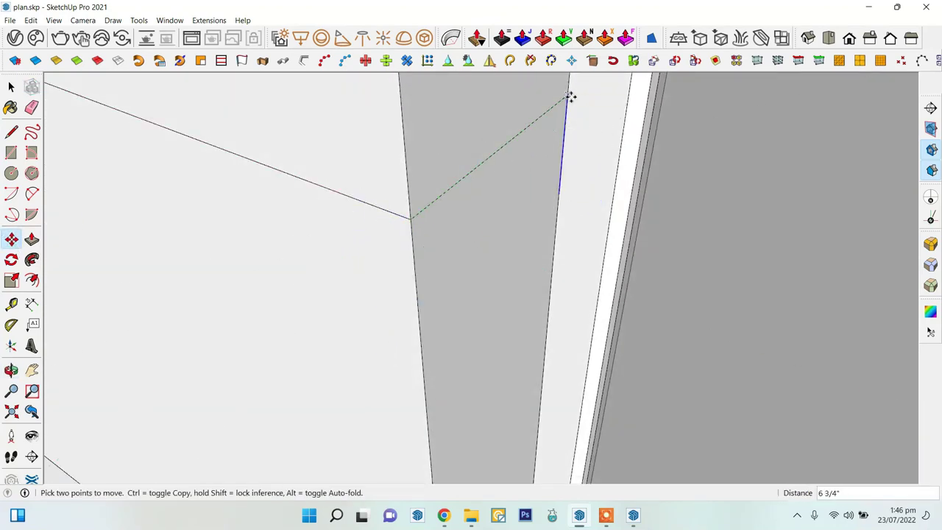
right_click(615, 150)
left_click(758, 320)
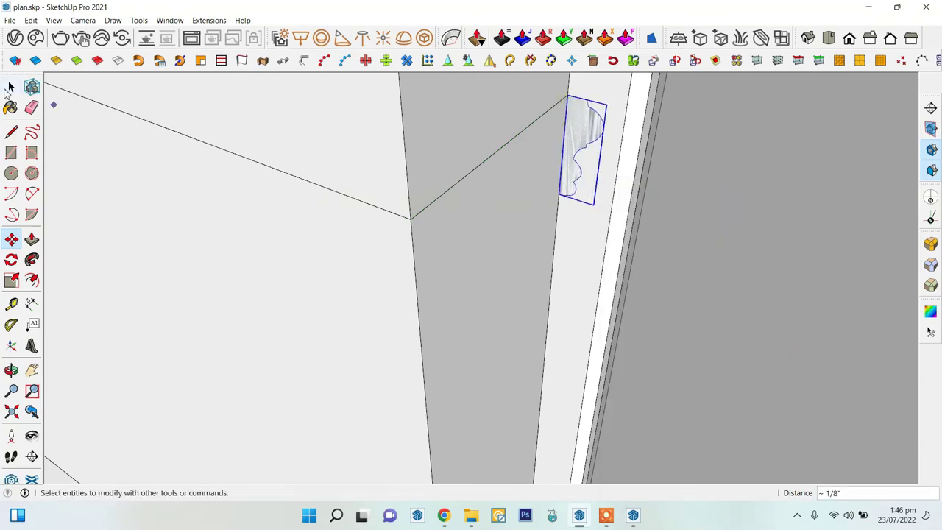
- Reposition the mirrored profile so it sits exactly at the path's starting corner
scroll(661, 274, "down", 3)
scroll(715, 304, "down", 2)
scroll(681, 265, "up", 3)
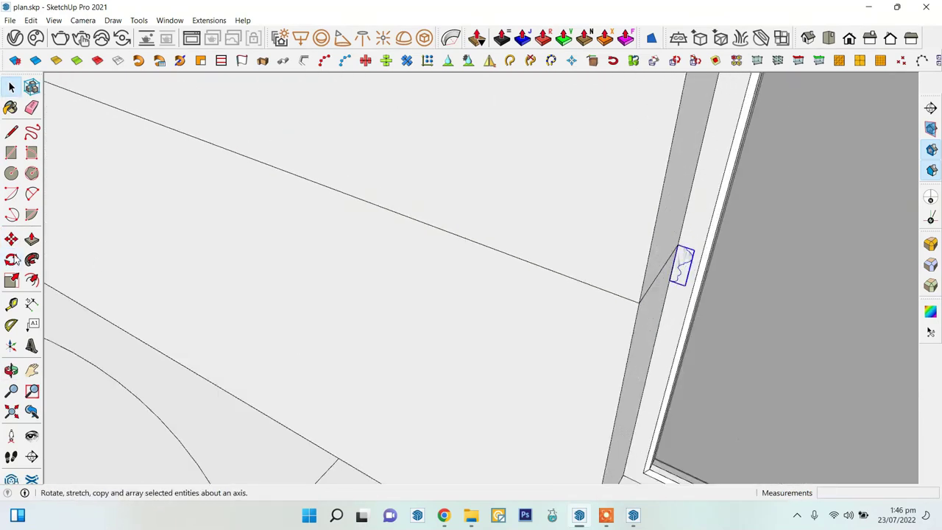
left_click(680, 247)
scroll(589, 256, "down", 3)
scroll(543, 237, "up", 3)
scroll(660, 265, "down", 3)
mouse_move(660, 265)
middle_mouse_down()
mouse_move(746, 254)
mouse_move(674, 273)
middle_mouse_up()
scroll(420, 301, "up", 3)
scroll(406, 331, "up", 3)
middle_click_drag(406, 330, 485, 164)
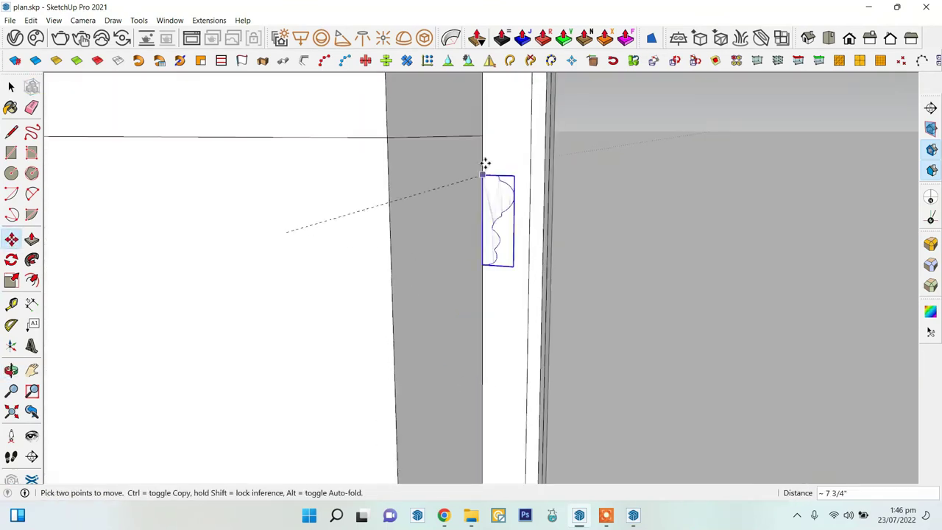
key("space")
scroll(474, 257, "down", 3)
scroll(536, 307, "down", 5)
- Frame the wall corner beside the window and copy the selected wall path edges
middle_click_drag(536, 307, 738, 331)
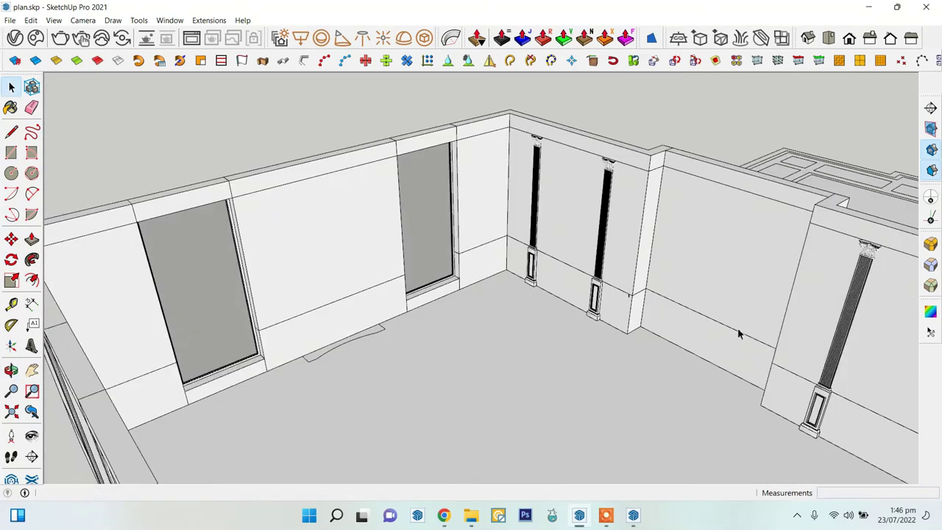
scroll(363, 252, "up", 5)
middle_click_drag(660, 318, 135, 204)
scroll(221, 203, "up", 5)
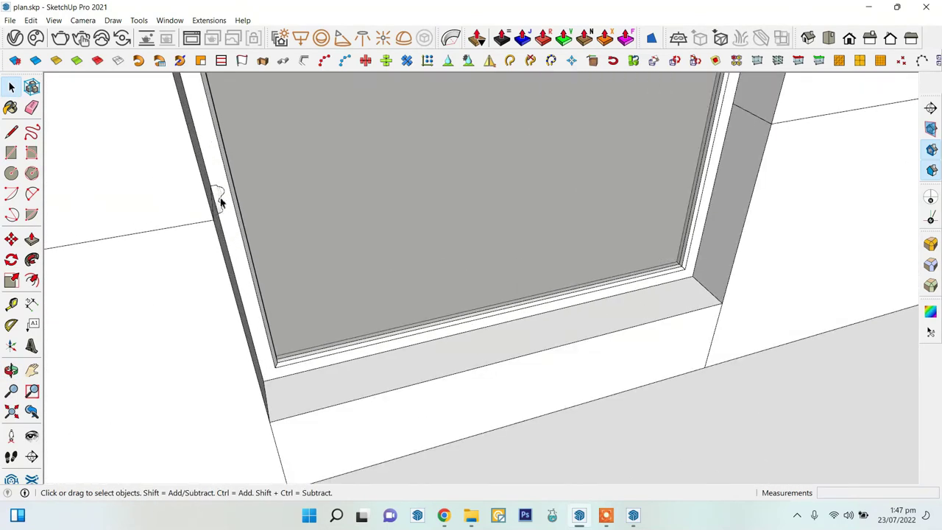
middle_click_drag(534, 384, 385, 387)
key("space")
scroll(439, 193, "up", 3)
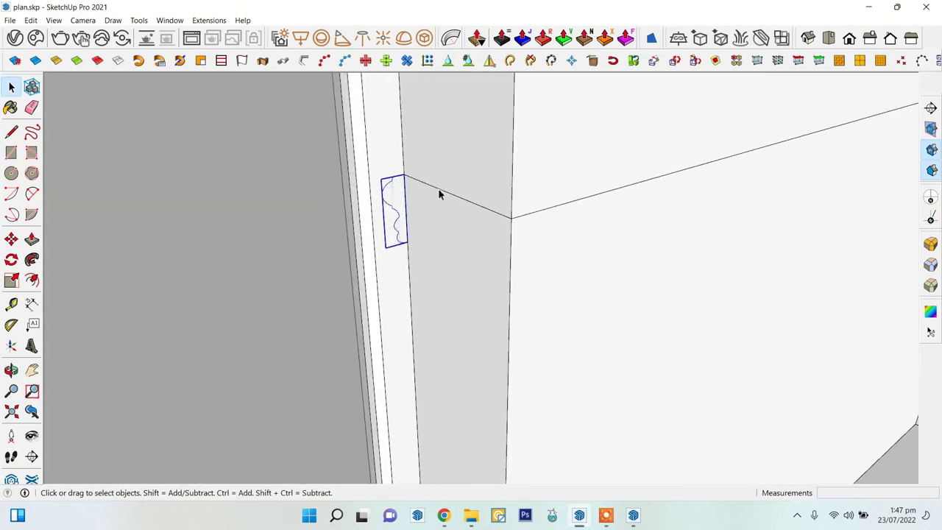
mouse_move(439, 194)
middle_mouse_down()
mouse_move(370, 248)
mouse_move(376, 318)
mouse_move(309, 248)
mouse_move(351, 258)
middle_mouse_up()
scroll(370, 248, "down", 5)
scroll(253, 225, "up", 3)
scroll(309, 245, "up", 5)
left_click(30, 20)
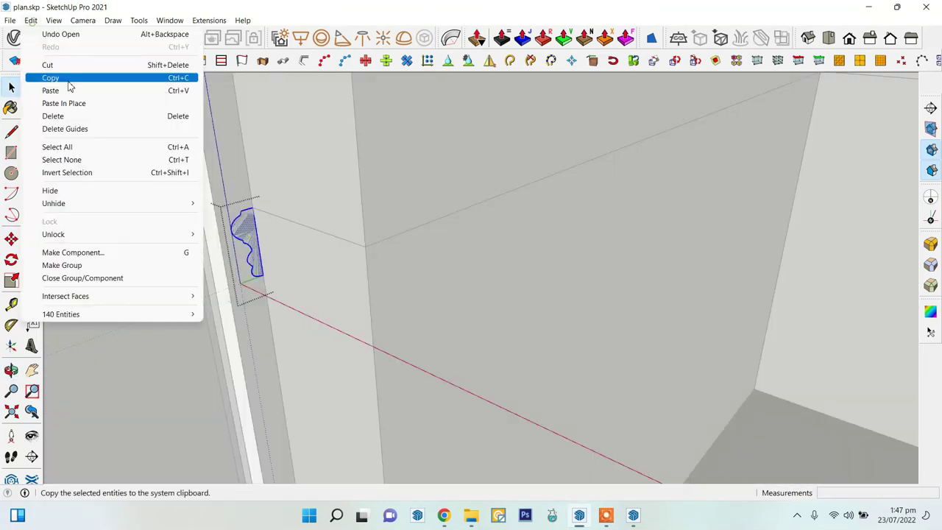
left_click(32, 259)
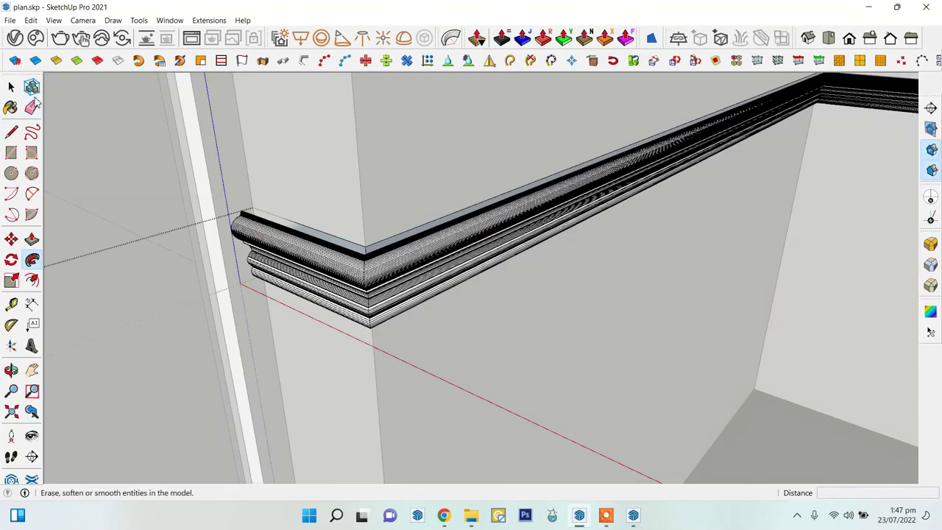
- Start Follow Me and select the moulding profile face with its outline
left_click(11, 87)
middle_click_drag(368, 316, 400, 332)
scroll(258, 265, "down", 3)
scroll(301, 294, "up", 2)
scroll(321, 299, "up", 3)
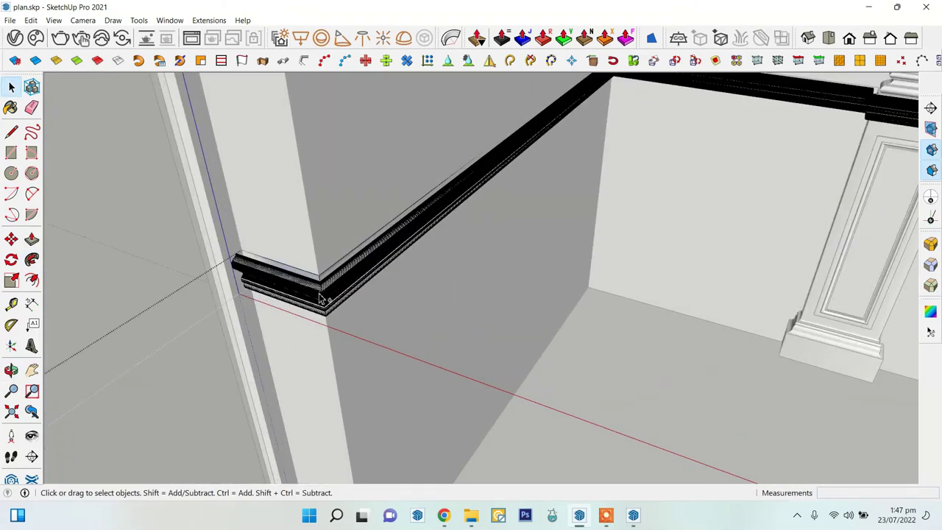
scroll(154, 215, "up", 3)
scroll(303, 255, "up", 3)
double_click(304, 183)
scroll(345, 152, "up", 2)
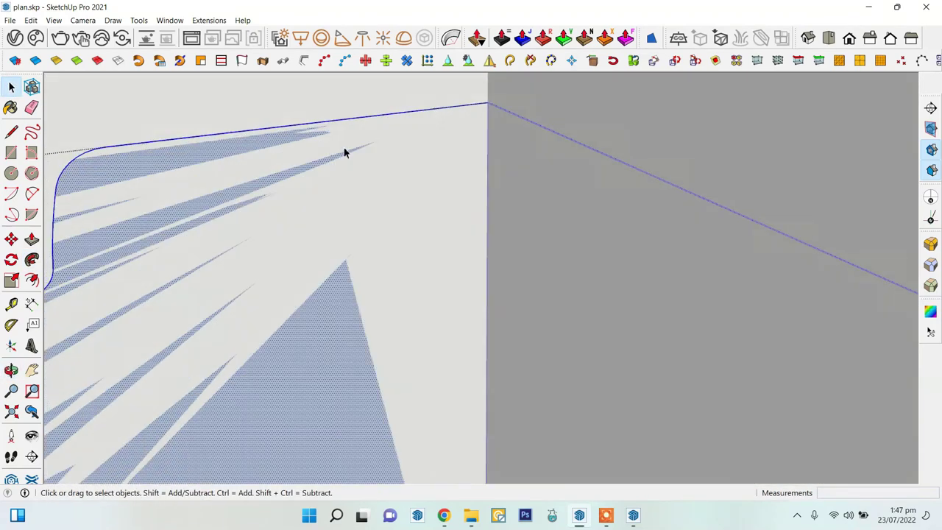
scroll(344, 153, "down", 2)
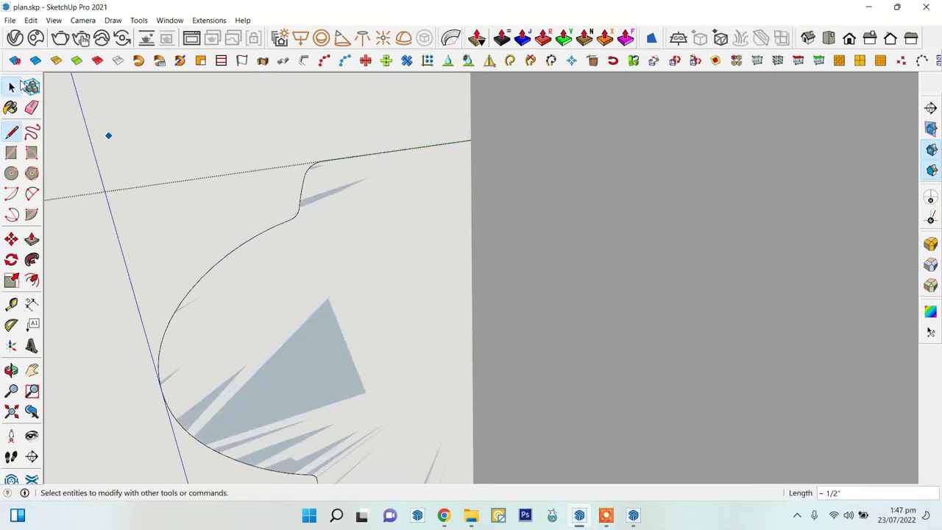
- Extrude the profile along the path so the rail wraps the corner beside the opening
left_click(11, 87)
scroll(408, 185, "down", 3)
scroll(451, 382, "down", 2)
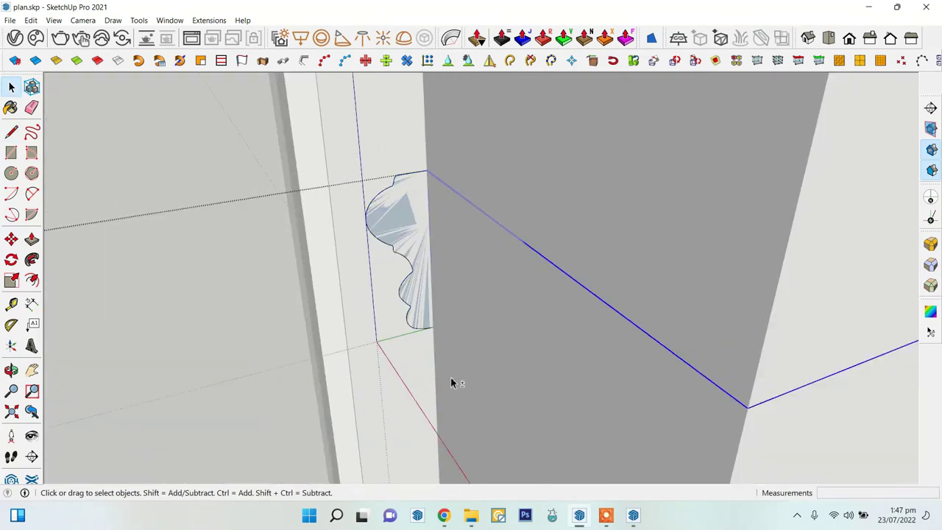
left_click(388, 213)
mouse_move(393, 211)
middle_mouse_down()
mouse_move(543, 270)
mouse_move(448, 236)
middle_mouse_up()
scroll(412, 228, "up", 3)
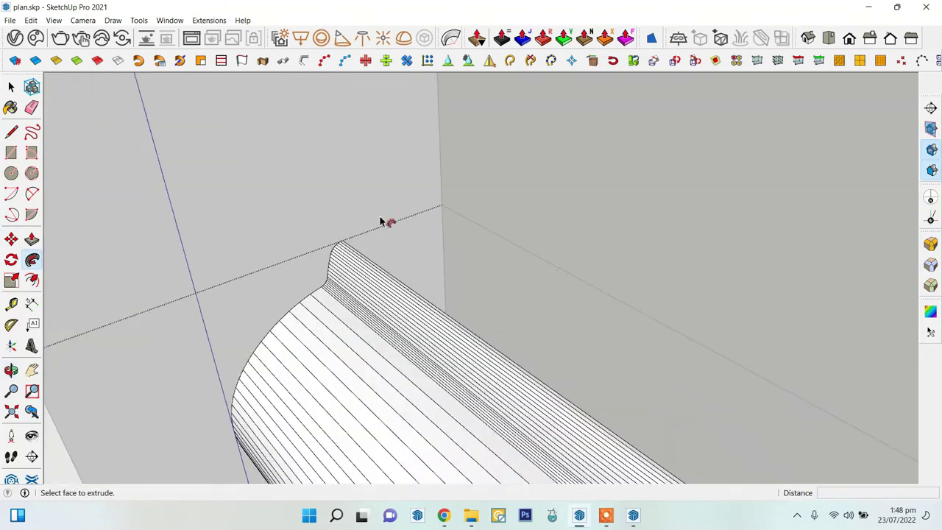
scroll(380, 221, "up", 3)
key("l")
key("Escape")
scroll(412, 213, "down", 3)
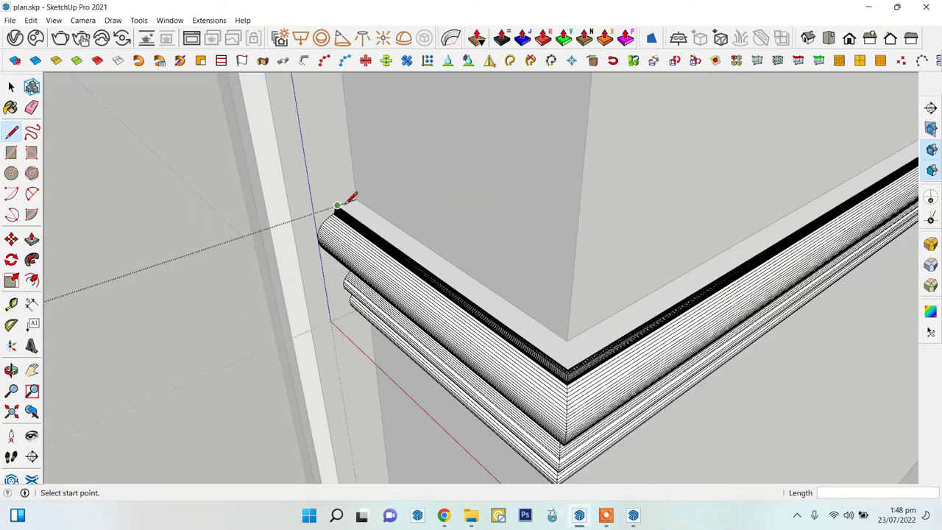
middle_click_drag(346, 204, 368, 279)
left_click(11, 87)
- Soften the moulding's edges at 19.8 degrees with Smooth normals and Soften coplanar on
right_click(397, 272)
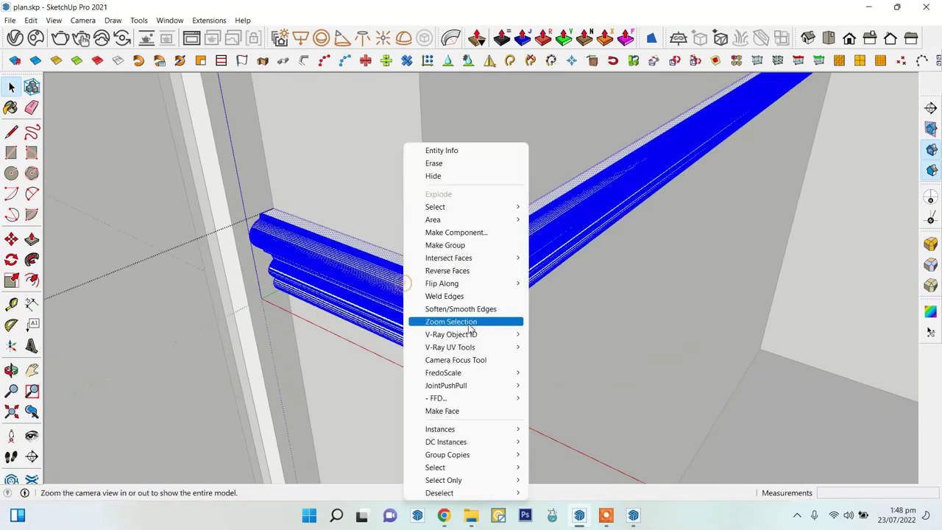
left_click(462, 328)
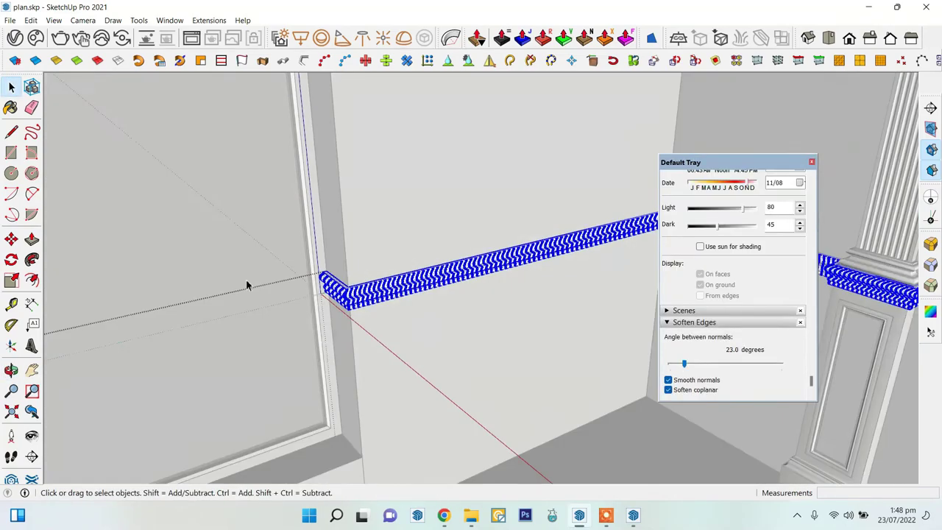
scroll(571, 298, "up", 5)
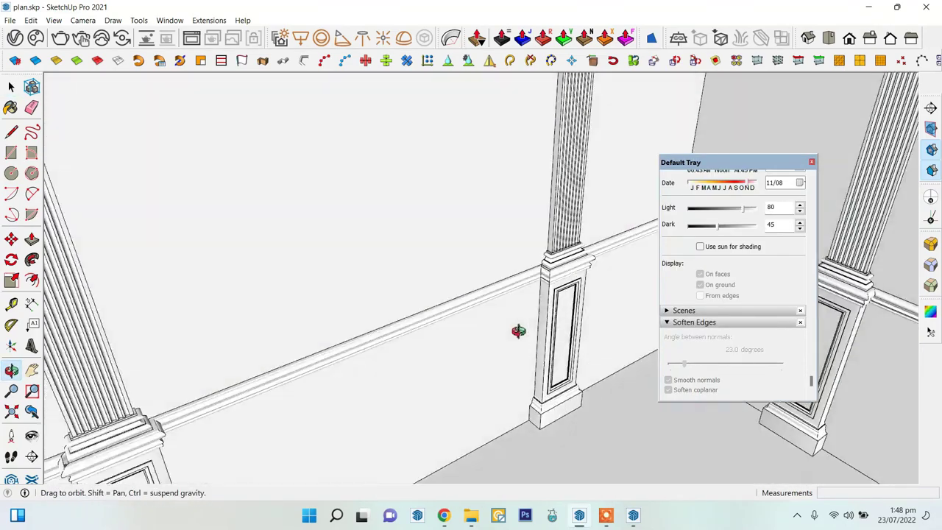
middle_click_drag(515, 330, 485, 296)
scroll(486, 297, "up", 3)
right_click(521, 273)
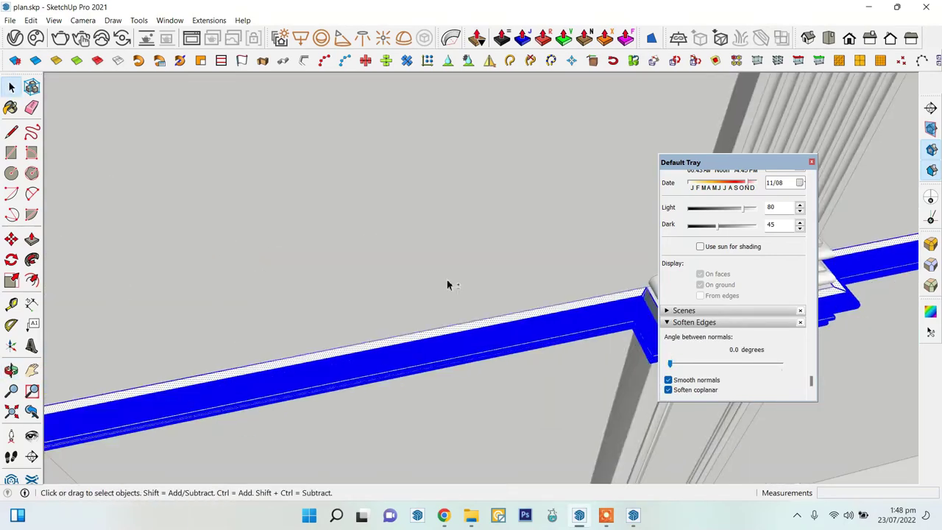
- Draw a line at the moulding corner beneath the pilaster
mouse_move(448, 285)
middle_mouse_down()
mouse_move(282, 269)
mouse_move(394, 246)
middle_mouse_up()
key("l")
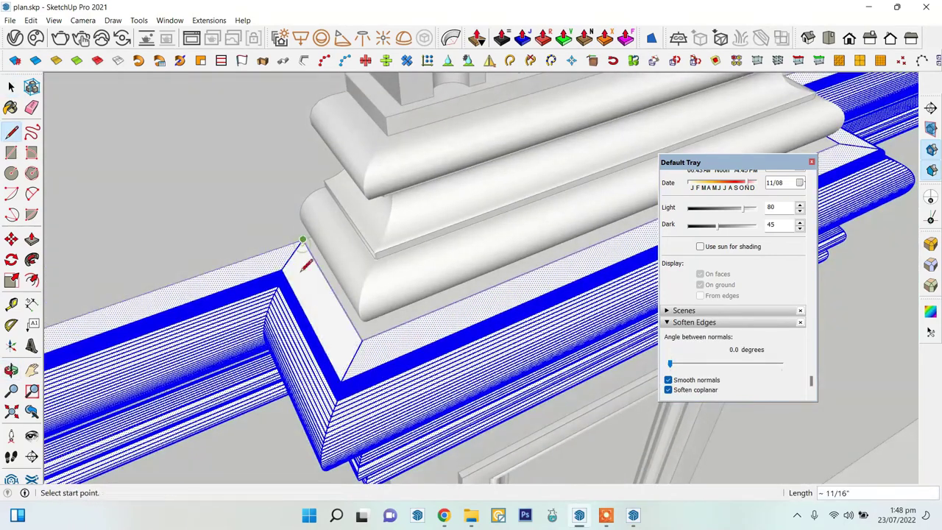
scroll(301, 271, "down", 5)
scroll(394, 246, "up", 5)
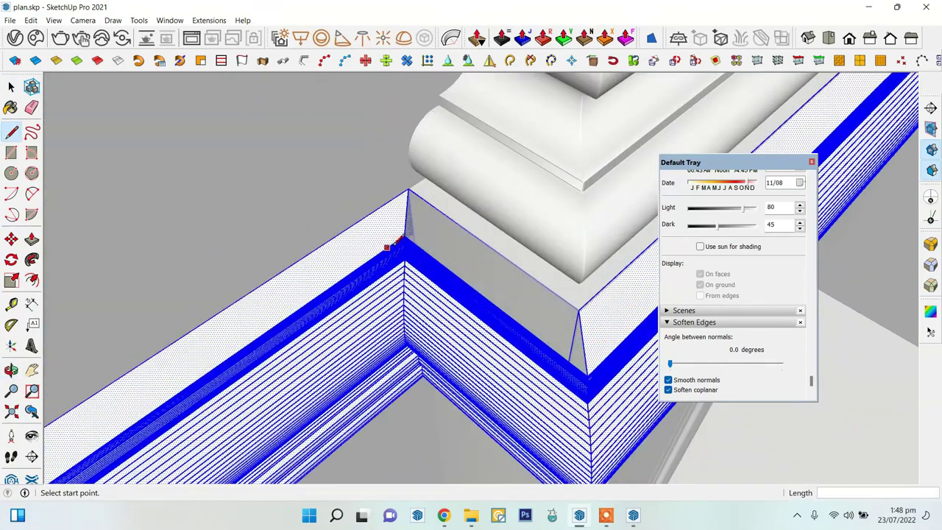
left_click(409, 194)
scroll(410, 194, "down", 5)
mouse_move(409, 195)
middle_mouse_down()
mouse_move(273, 304)
mouse_move(525, 327)
mouse_move(92, 261)
mouse_move(494, 358)
mouse_move(391, 297)
mouse_move(385, 248)
middle_mouse_up()
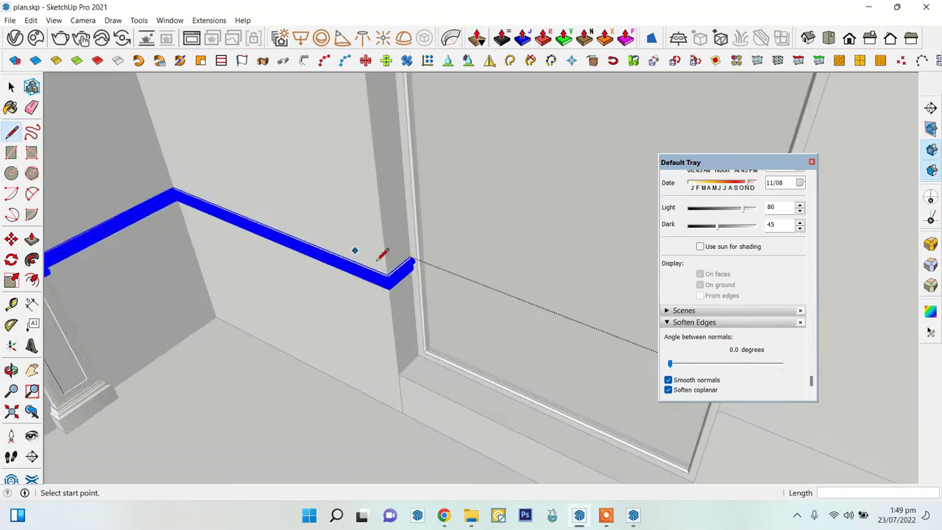
key("space")
scroll(397, 266, "up", 3)
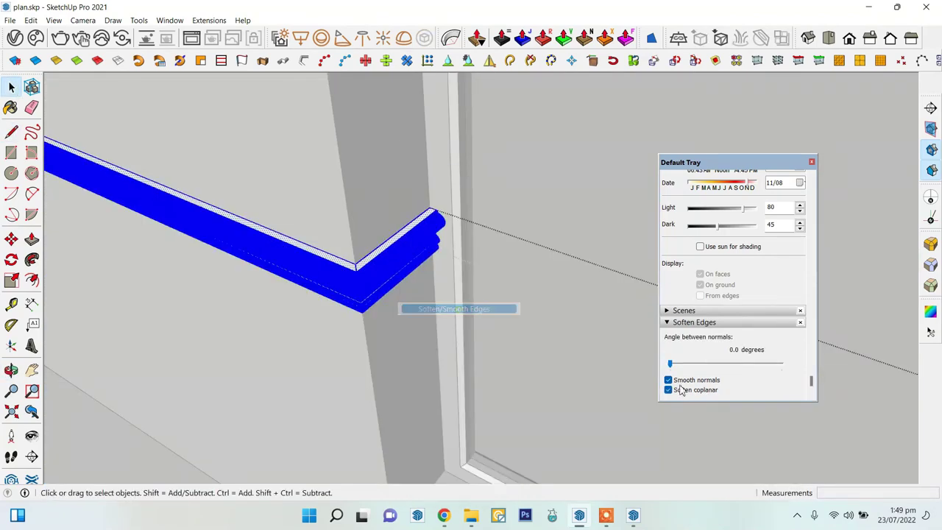
scroll(414, 288, "down", 5)
scroll(327, 265, "down", 3)
- Sweep the dado rail profile along the wall path and smooth the moulding's edges
middle_click_drag(328, 265, 643, 294)
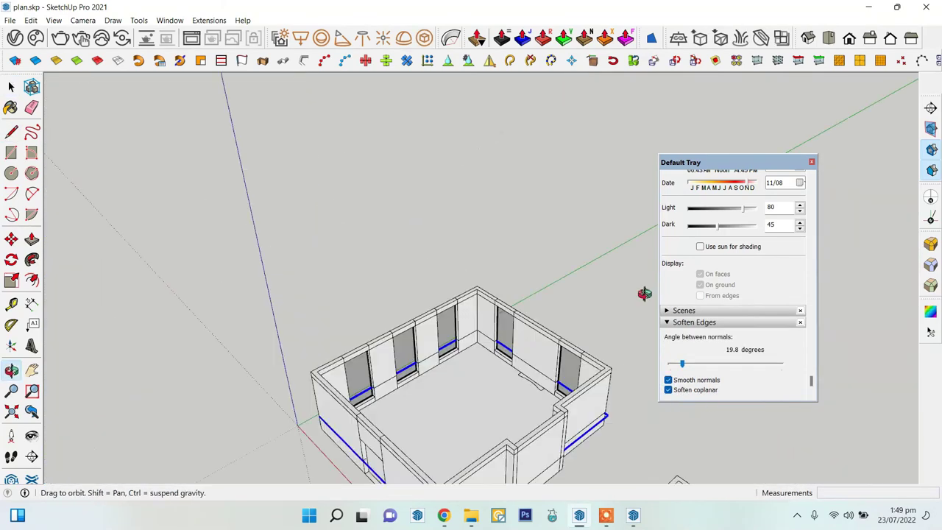
scroll(516, 301, "up", 5)
scroll(516, 301, "up", 3)
scroll(464, 305, "up", 3)
scroll(557, 296, "up", 2)
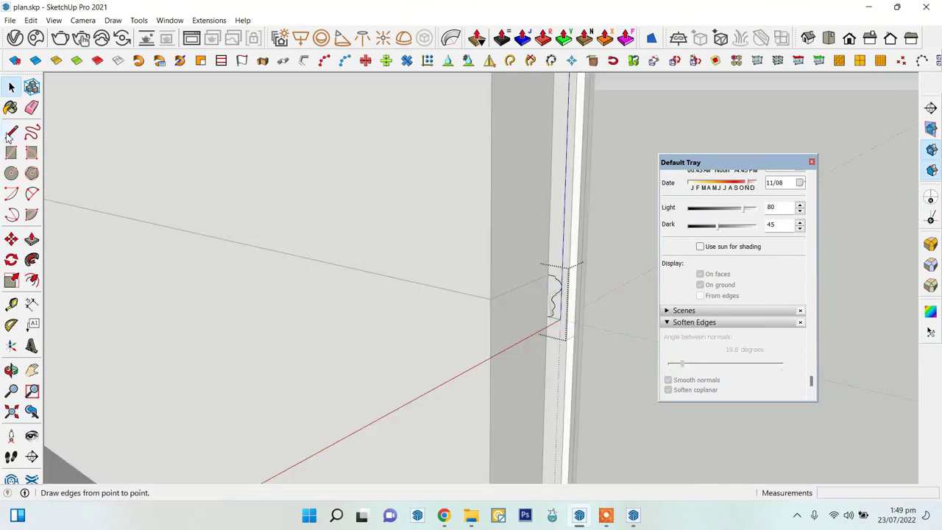
scroll(242, 238, "down", 5)
scroll(504, 326, "up", 3)
scroll(505, 323, "up", 2)
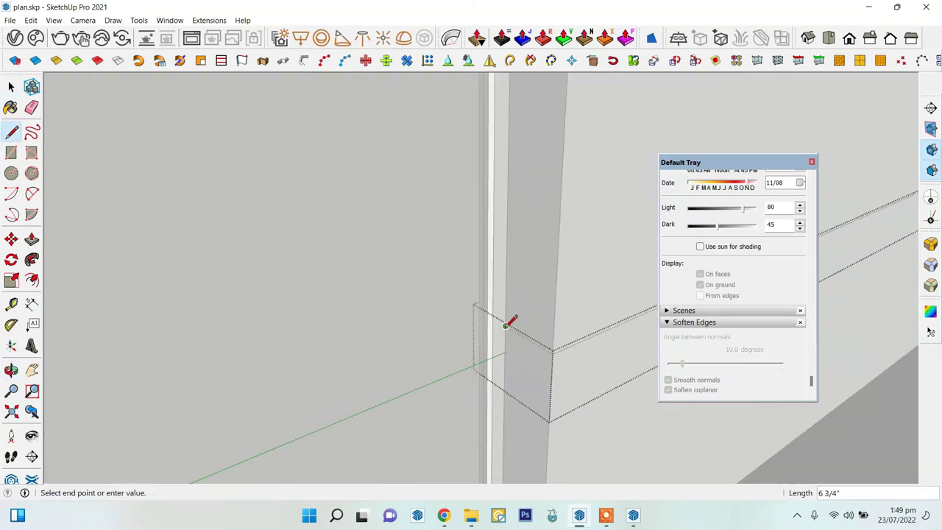
mouse_move(505, 321)
middle_mouse_down()
mouse_move(181, 271)
mouse_move(405, 319)
middle_mouse_up()
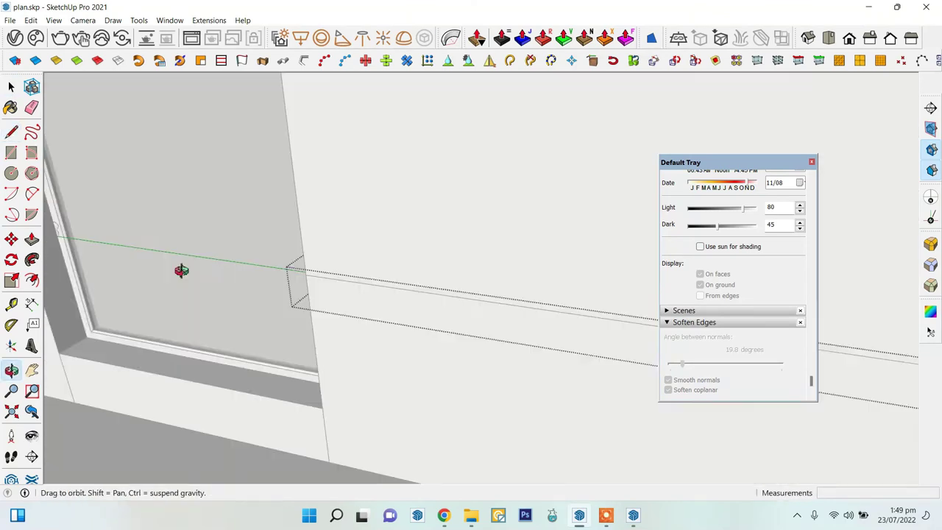
key("space")
left_click(402, 304)
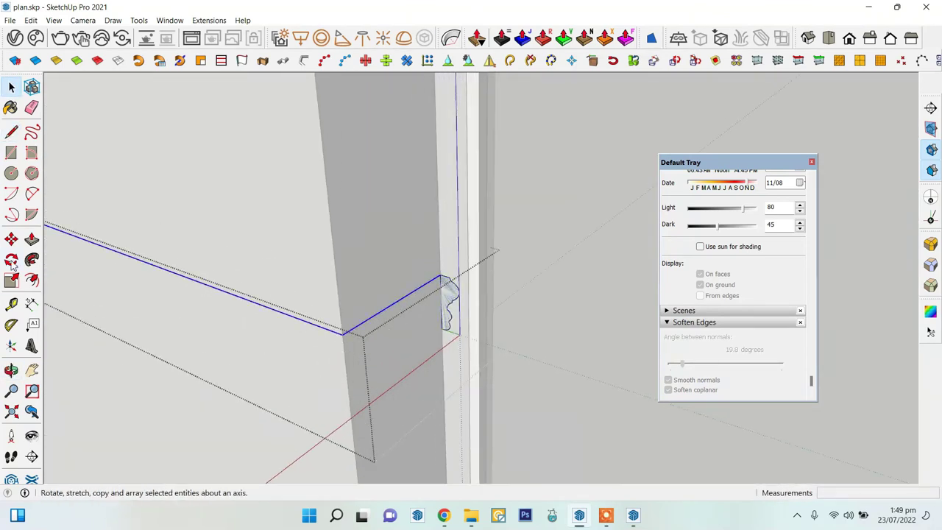
left_click(449, 300)
key("space")
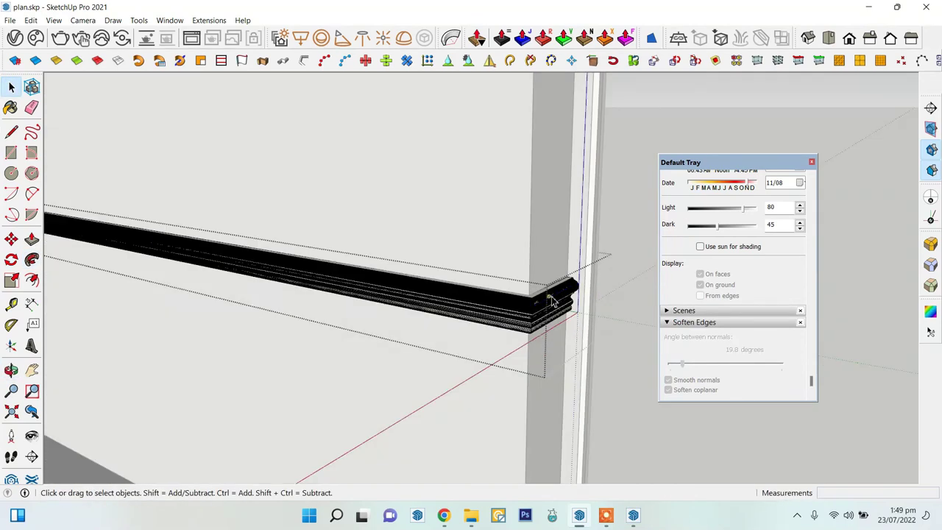
left_click(603, 313)
- Start a pilaster guide line at the wall corner, then select the dado rail and wall face
scroll(500, 345, "down", 2)
scroll(384, 316, "down", 3)
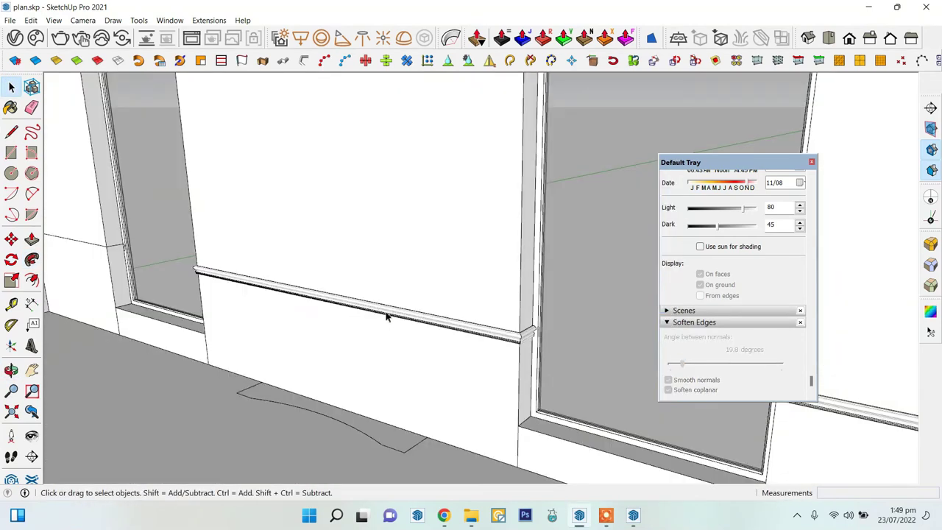
scroll(431, 292, "up", 5)
scroll(430, 291, "up", 2)
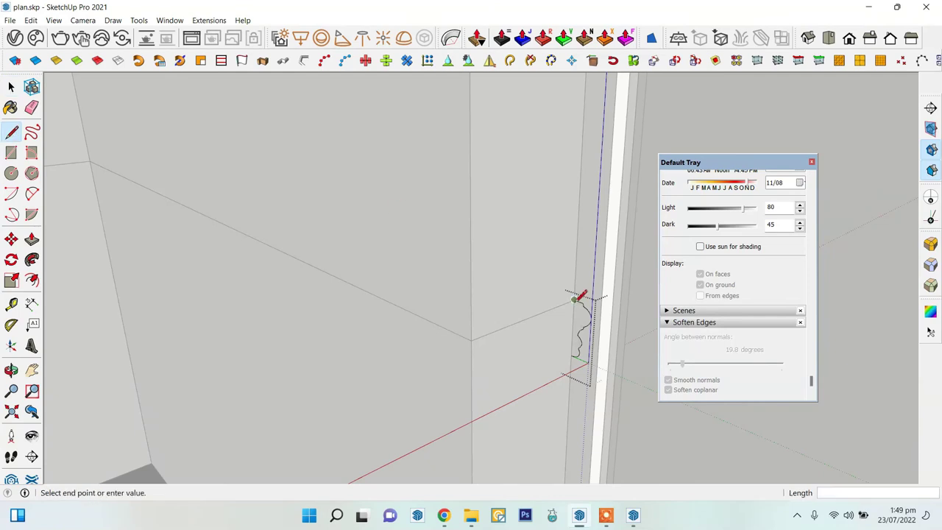
scroll(431, 236, "down", 3)
scroll(497, 266, "up", 3)
middle_click_drag(488, 263, 441, 294)
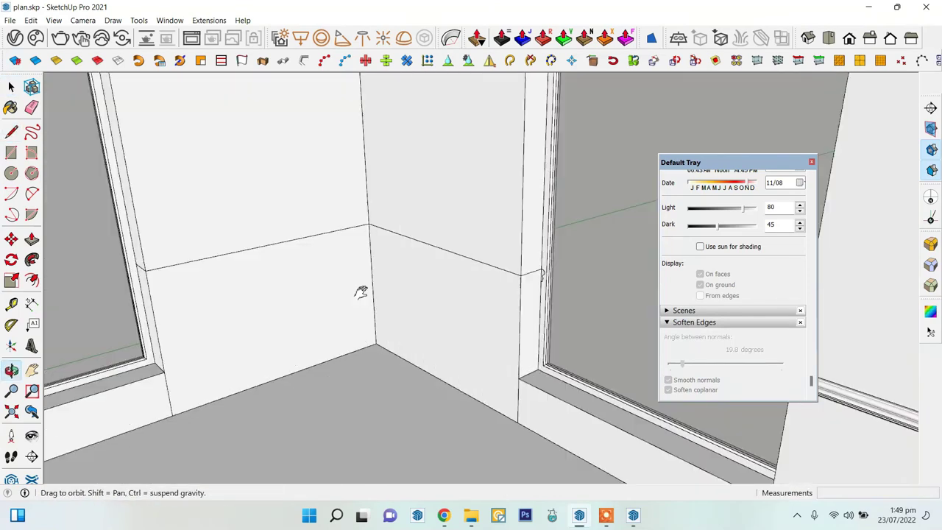
key("space")
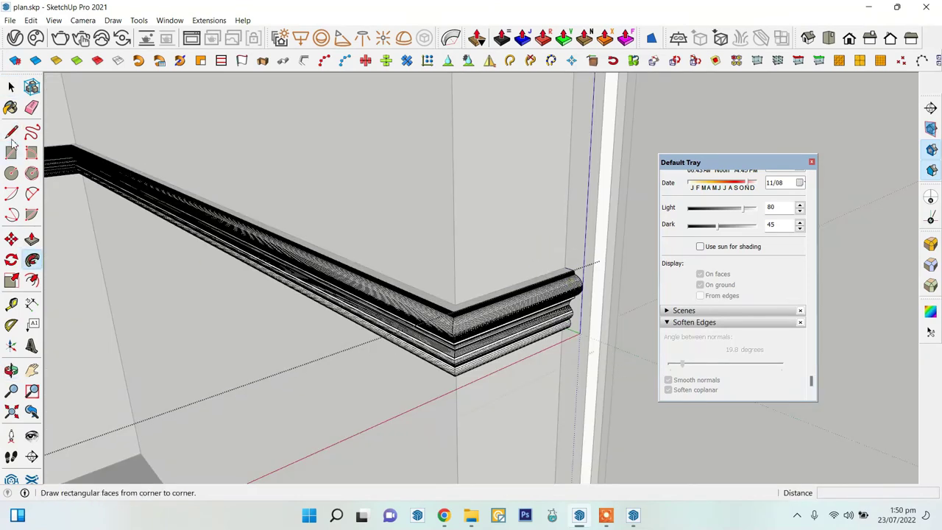
scroll(534, 307, "down", 3)
scroll(513, 333, "up", 3)
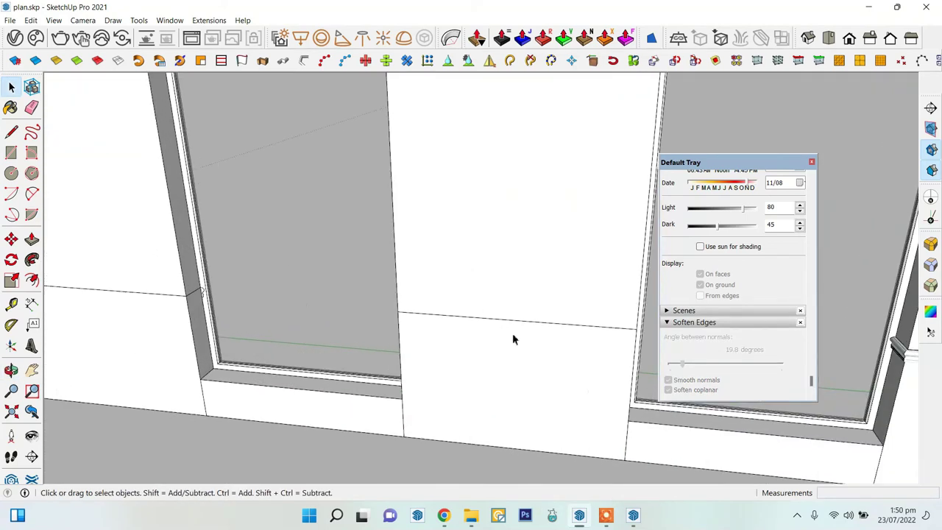
scroll(504, 355, "up", 2)
key("l")
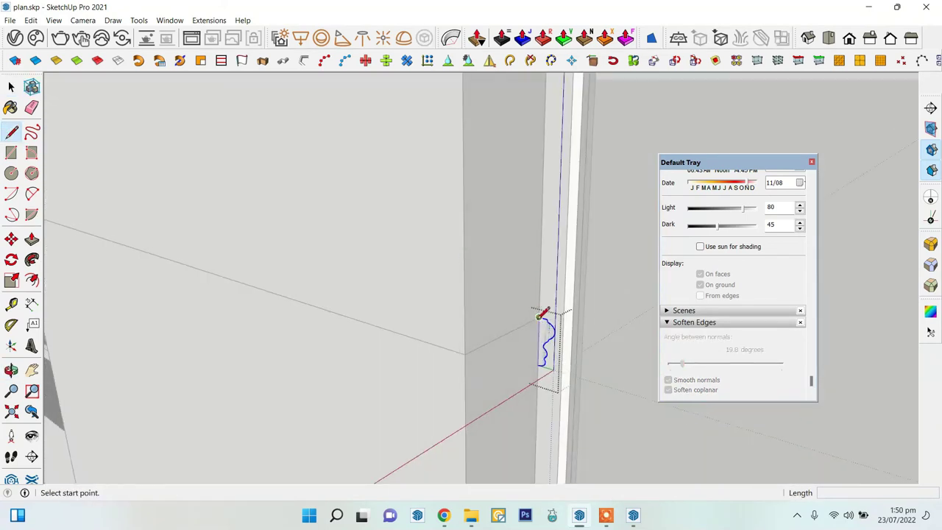
left_click(543, 315)
middle_click_drag(543, 315, 559, 377)
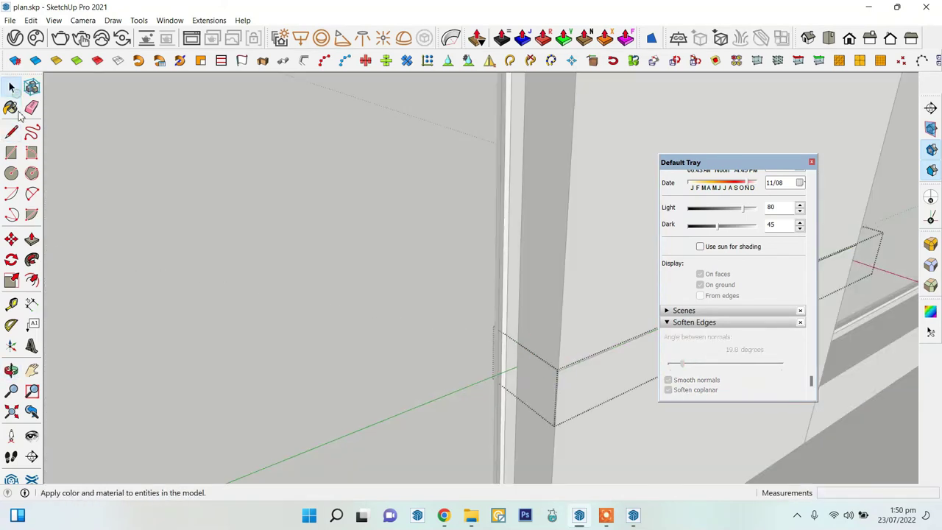
left_click(12, 87)
scroll(519, 305, "up", 3)
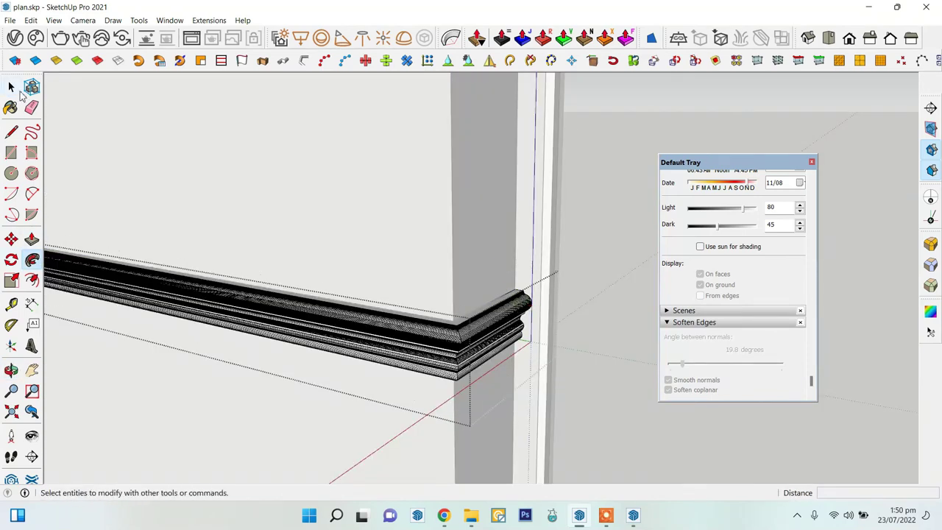
left_click(483, 326)
scroll(483, 326, "up", 3)
scroll(452, 309, "down", 4)
scroll(398, 272, "up", 3)
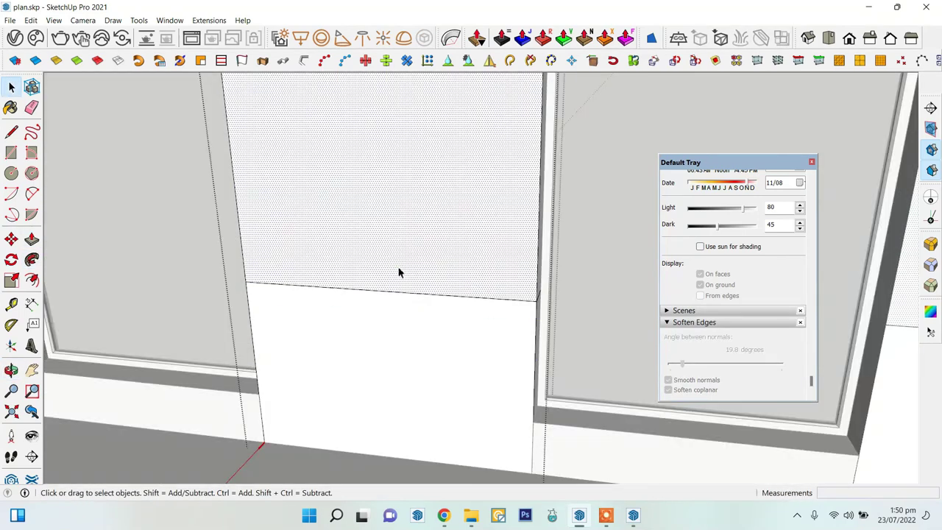
double_click(398, 273)
- Place a copied pair of pilaster lines on the wall between the selected pilasters
scroll(412, 283, "down", 5)
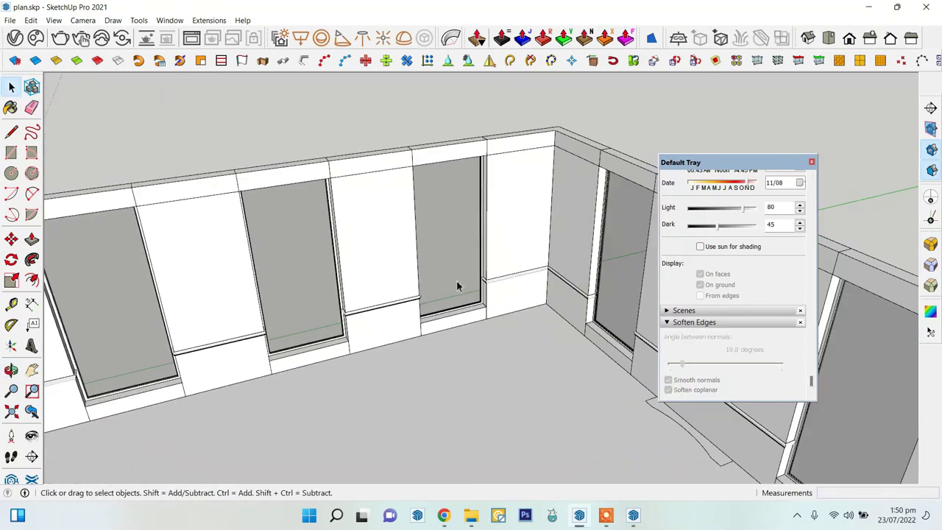
mouse_move(456, 280)
middle_mouse_down()
mouse_move(589, 231)
mouse_move(572, 279)
middle_mouse_up()
scroll(518, 233, "up", 5)
scroll(519, 233, "down", 5)
middle_click_drag(519, 233, 757, 227)
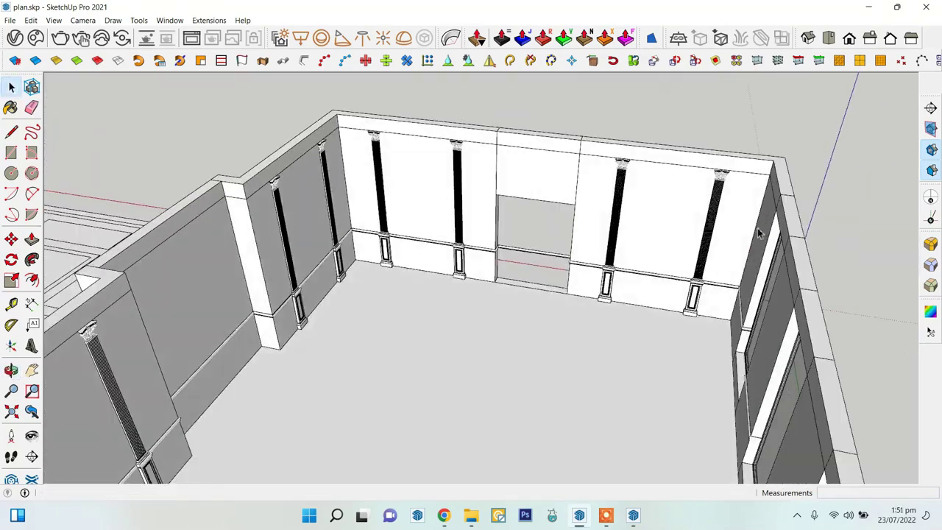
scroll(683, 313, "up", 5)
middle_click_drag(151, 233, 686, 246)
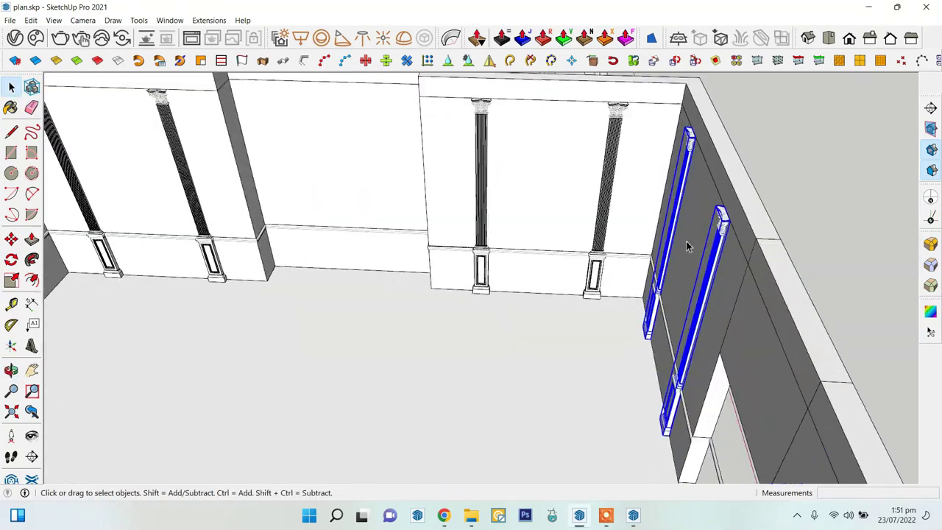
mouse_move(482, 208)
middle_mouse_down()
mouse_move(420, 223)
mouse_move(496, 294)
mouse_move(370, 186)
middle_mouse_up()
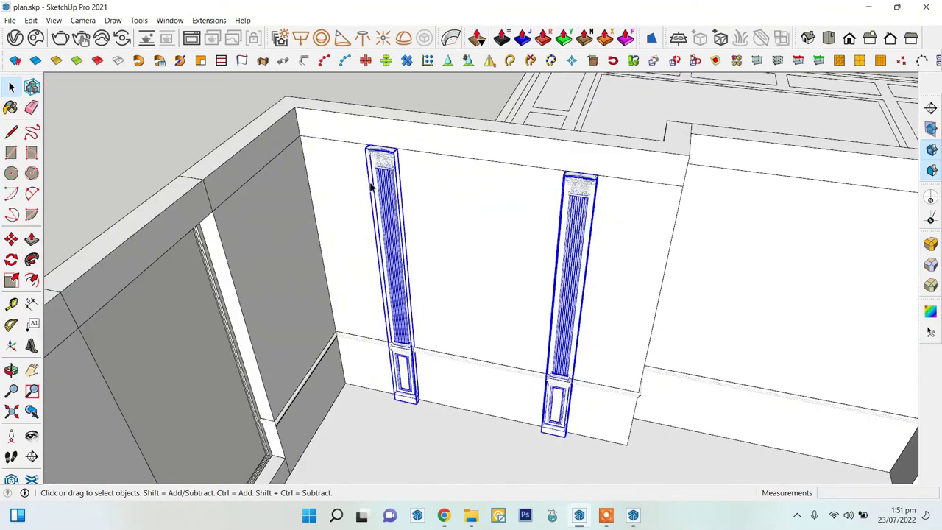
scroll(563, 381, "up", 3)
left_click(14, 154)
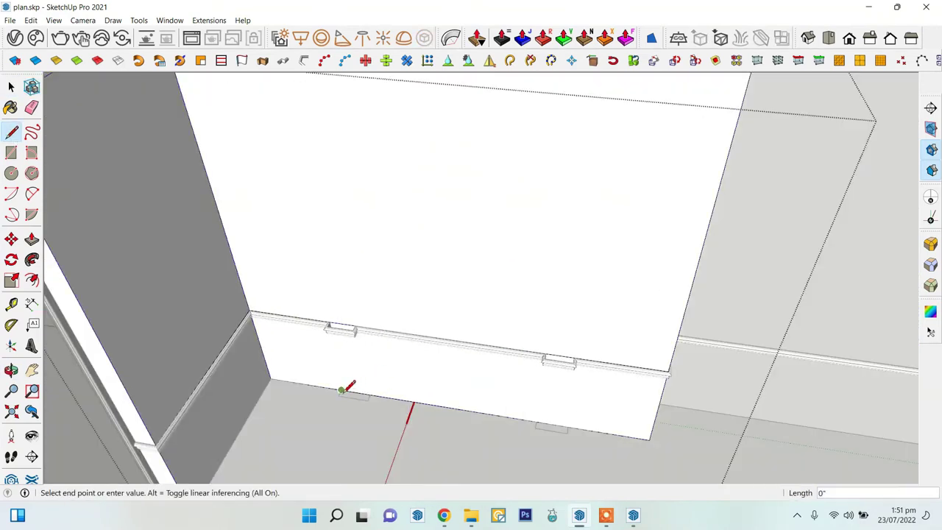
middle_click_drag(345, 388, 309, 195)
middle_click_drag(398, 318, 310, 340)
scroll(310, 340, "up", 2)
key("space")
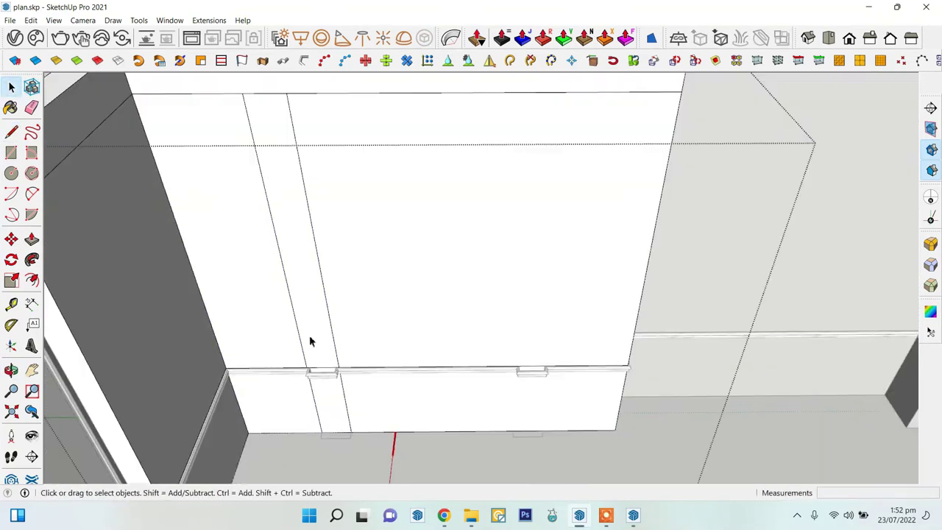
left_click(561, 431)
- Copy and paste the pilaster lines onto the next wall beside the existing ones
mouse_move(560, 431)
middle_mouse_down()
mouse_move(372, 332)
mouse_move(217, 308)
middle_mouse_up()
key("space")
middle_click_drag(72, 162, 658, 433)
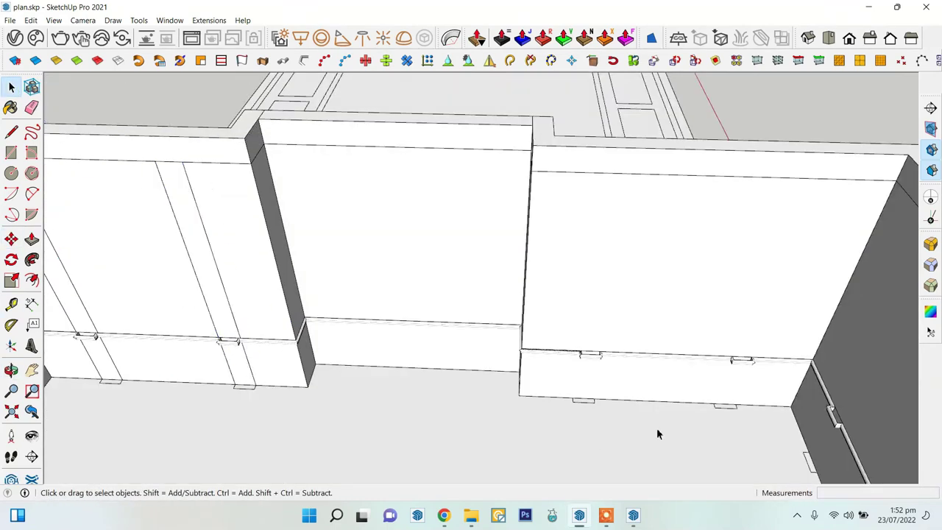
scroll(614, 423, "up", 2)
key("ctrl+v")
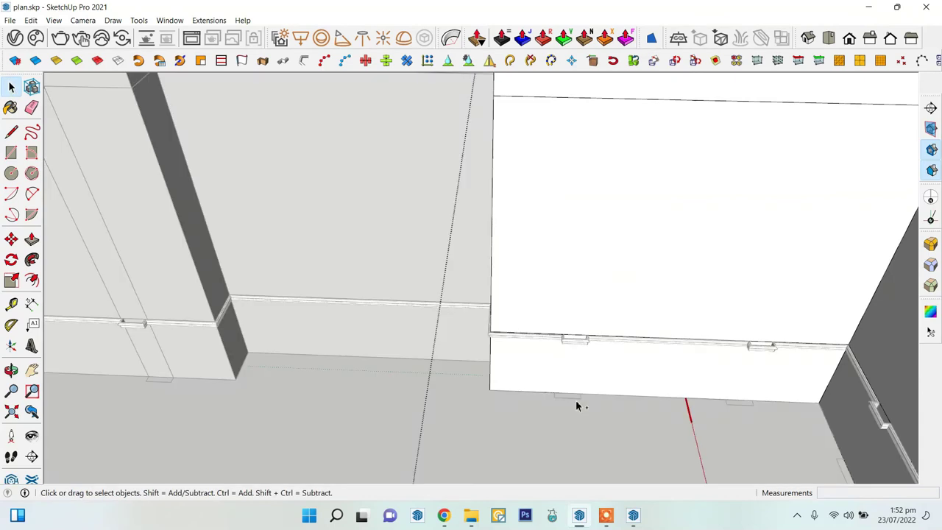
scroll(578, 404, "up", 2)
key("ctrl+v")
scroll(560, 390, "down", 1)
left_click(621, 389)
- Draw a guide line from the corner endpoint and check the spacing near the window
middle_click_drag(444, 363, 286, 221)
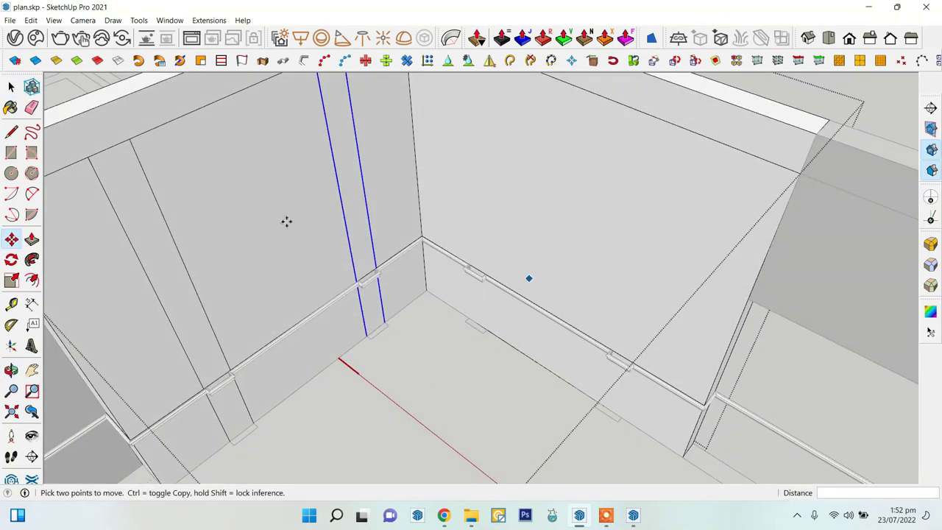
left_click(483, 330)
scroll(483, 330, "down", 3)
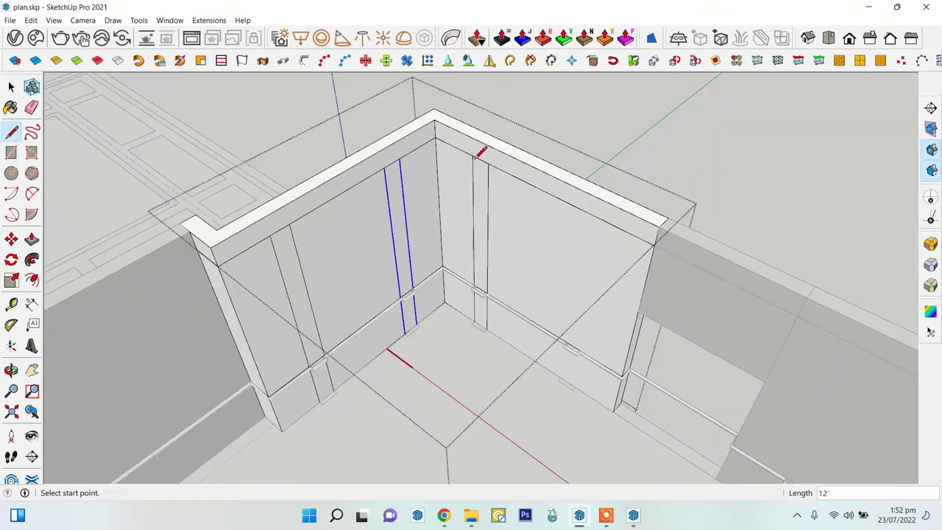
middle_click_drag(604, 219, 420, 216)
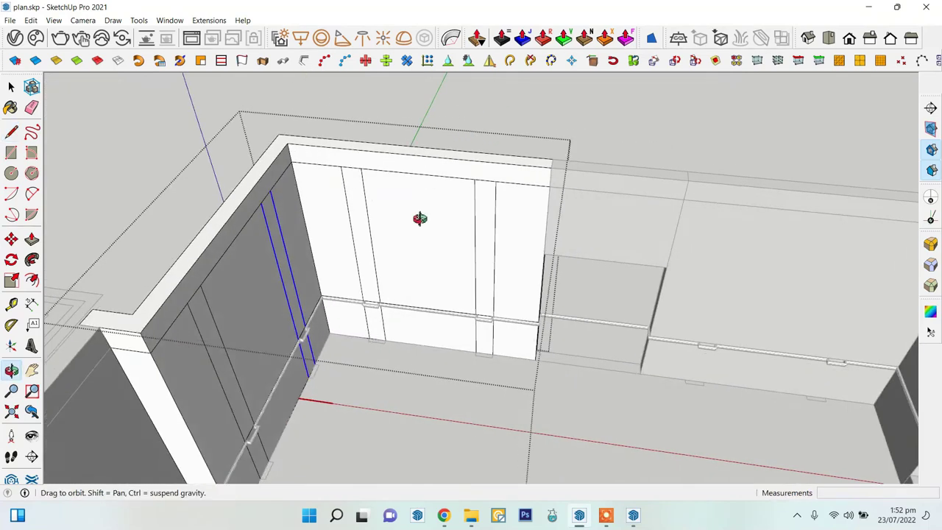
key("space")
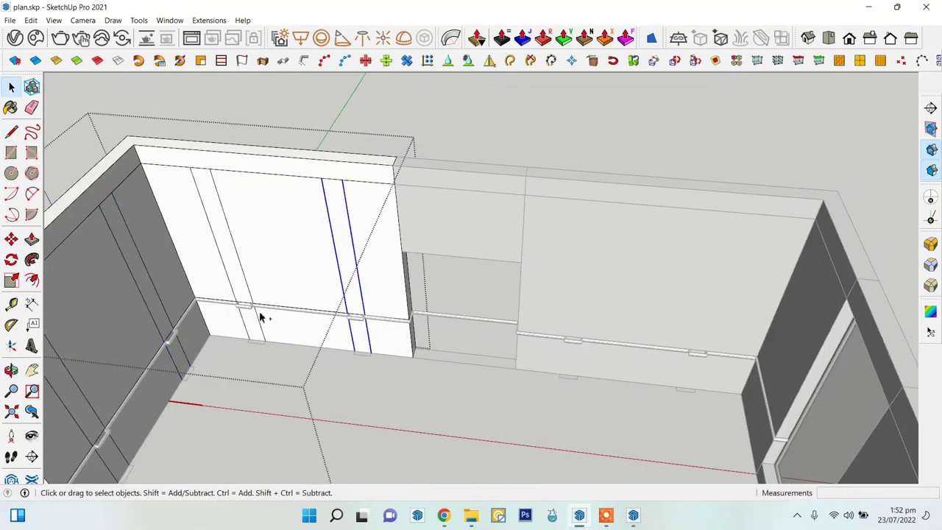
middle_click_drag(245, 331, 672, 349)
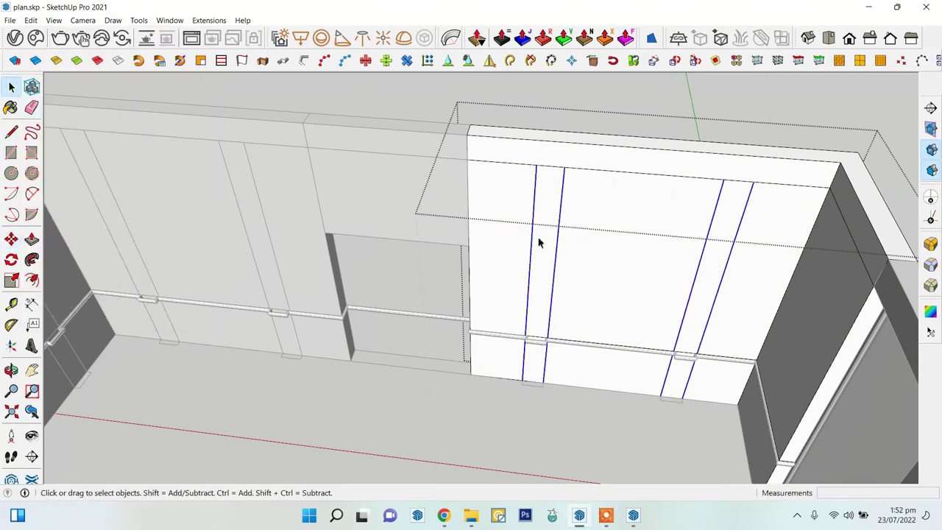
middle_click_drag(538, 243, 586, 315)
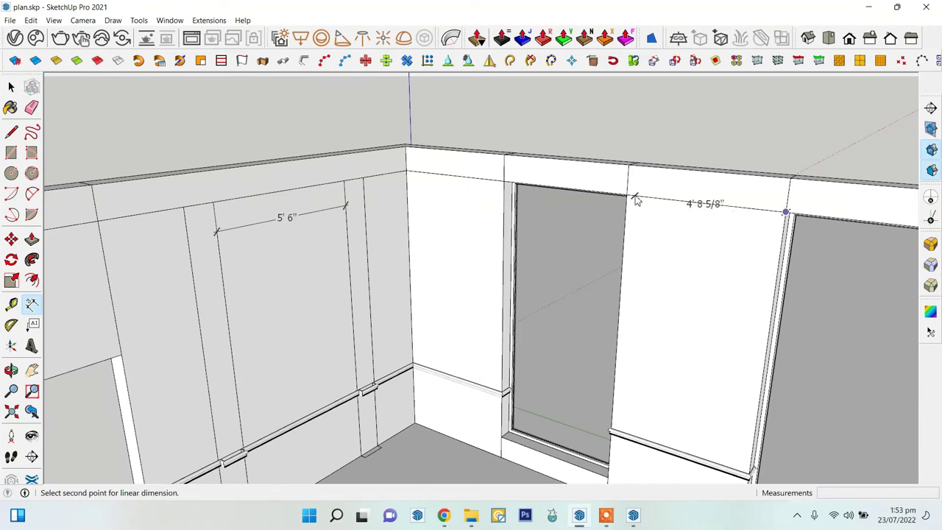
key("space")
middle_click_drag(779, 263, 515, 243)
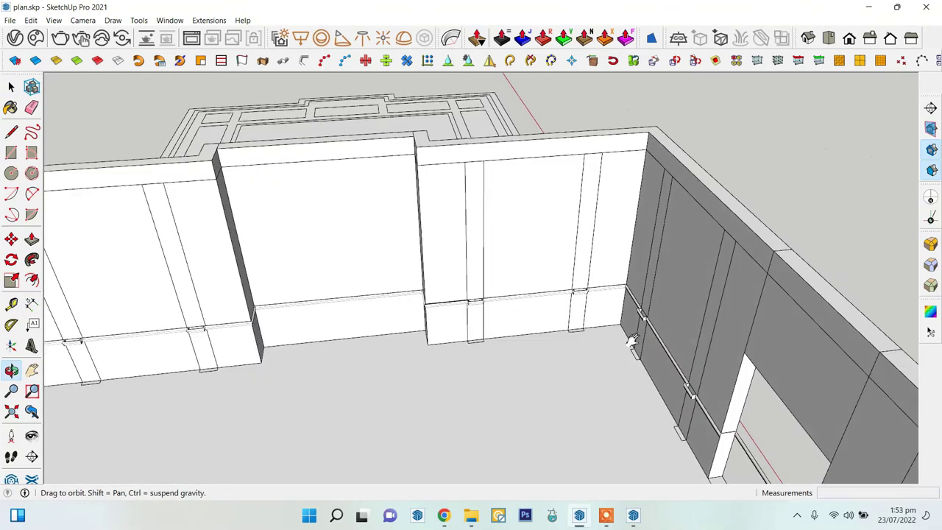
left_click(30, 20)
mouse_move(221, 206)
middle_mouse_down()
mouse_move(735, 324)
mouse_move(514, 266)
mouse_move(358, 259)
mouse_move(427, 191)
middle_mouse_up()
- Paste the copied block in place on top of the pilaster capital
scroll(427, 192, "up", 5)
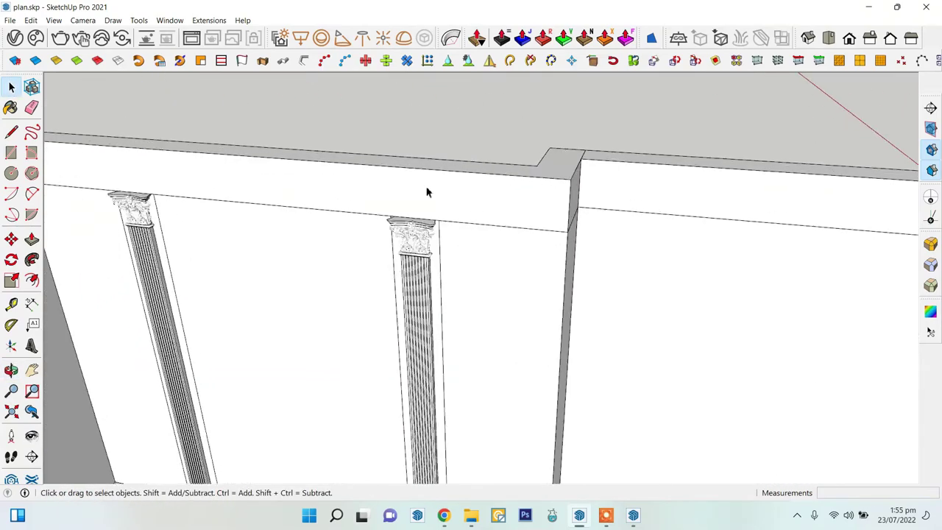
left_click(30, 20)
left_click(78, 108)
scroll(431, 228, "up", 3)
mouse_move(431, 227)
middle_mouse_down()
mouse_move(753, 280)
mouse_move(503, 246)
mouse_move(204, 267)
middle_mouse_up()
- Try Push/Pull on the block, then delete it from above the capital
key("p")
mouse_move(549, 311)
middle_mouse_down()
mouse_move(471, 256)
mouse_move(456, 229)
middle_mouse_up()
scroll(605, 330, "down", 5)
key("space")
scroll(605, 331, "down", 3)
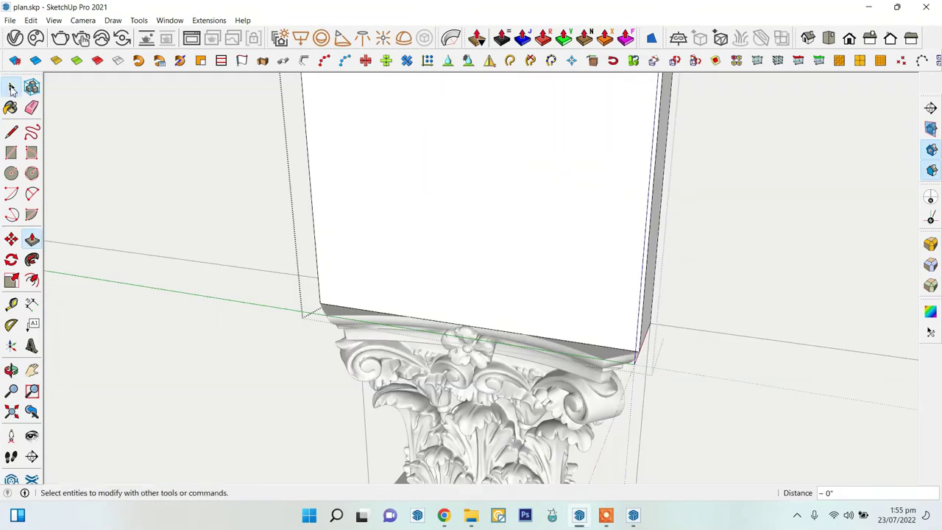
mouse_move(605, 330)
middle_mouse_down()
mouse_move(624, 315)
mouse_move(499, 270)
mouse_move(512, 333)
middle_mouse_up()
key("Delete")
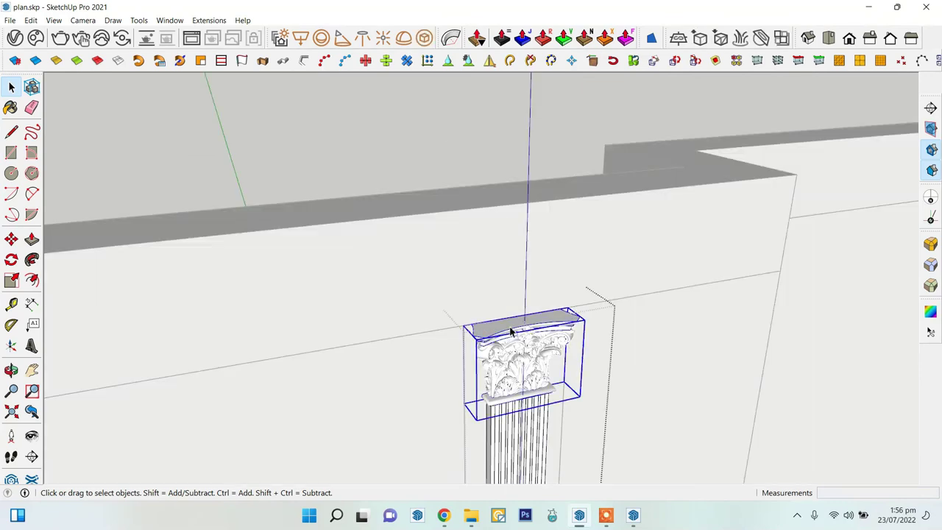
- Paste the block in place over the capital again
scroll(527, 270, "up", 1)
scroll(528, 270, "up", 1)
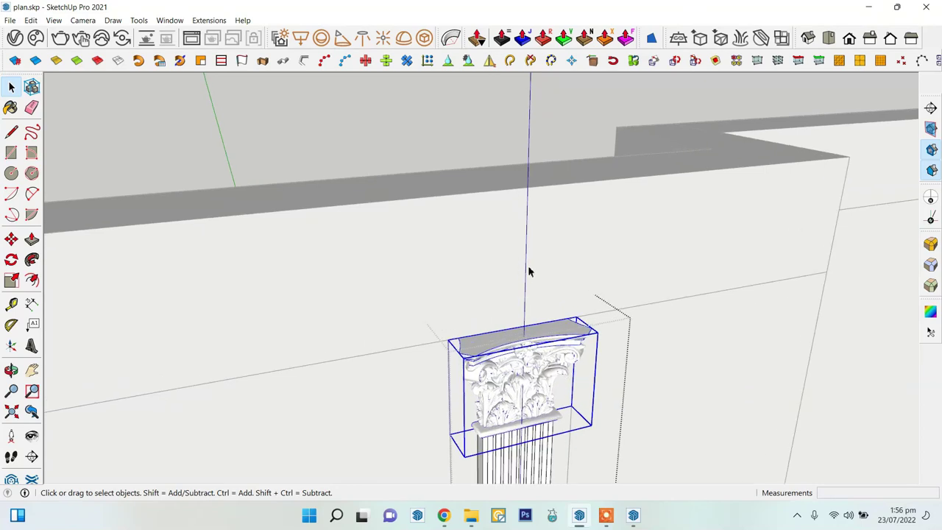
left_click(31, 19)
left_click(63, 33)
mouse_move(343, 203)
middle_mouse_down()
mouse_move(559, 269)
mouse_move(528, 260)
mouse_move(427, 287)
mouse_move(513, 252)
mouse_move(781, 317)
mouse_move(501, 299)
mouse_move(559, 289)
mouse_move(414, 332)
mouse_move(417, 341)
middle_mouse_up()
- Move the panelled ceiling plan onto the top of the room
scroll(416, 341, "down", 5)
middle_click_drag(500, 311, 68, 326)
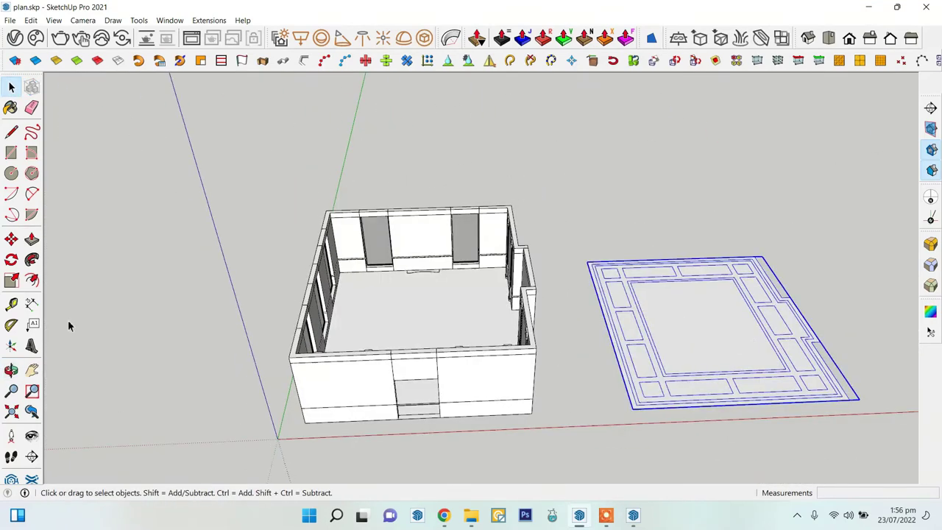
left_click_drag(631, 413, 287, 357)
scroll(599, 382, "up", 5)
middle_click_drag(599, 382, 599, 294)
left_click(11, 174)
left_click(11, 88)
middle_click_drag(313, 264, 317, 273)
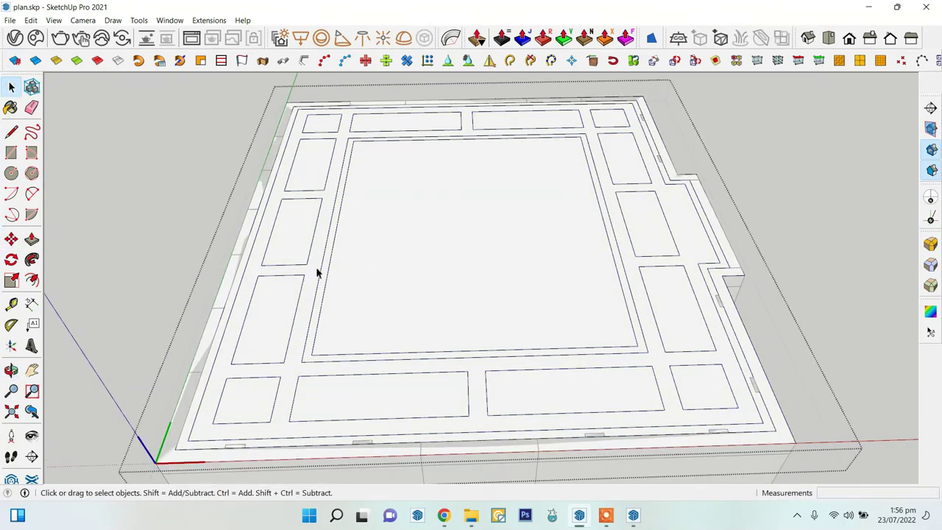
middle_click_drag(188, 429, 218, 439)
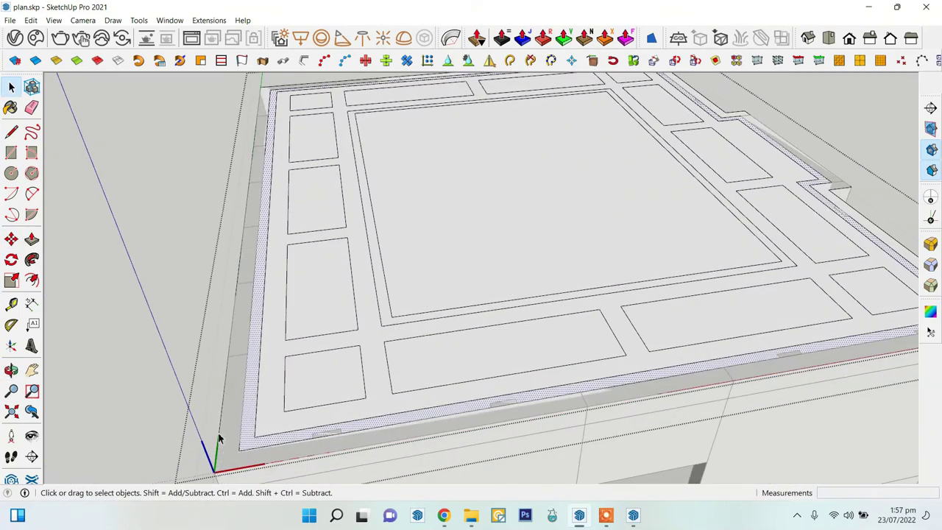
- Push the first ceiling coffer panel in by 6 inches
left_click(31, 240)
scroll(214, 350, "down", 3)
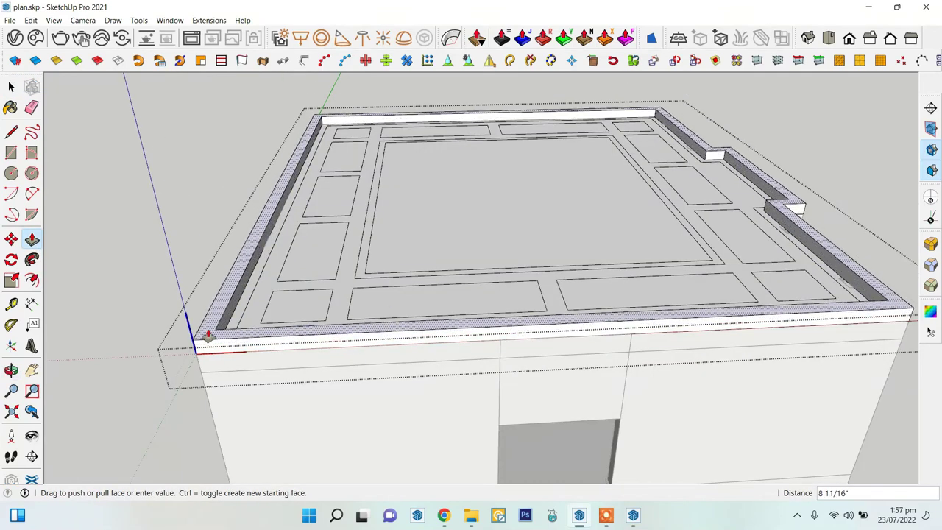
scroll(210, 332, "up", 3)
type("1'")
scroll(235, 316, "up", 2)
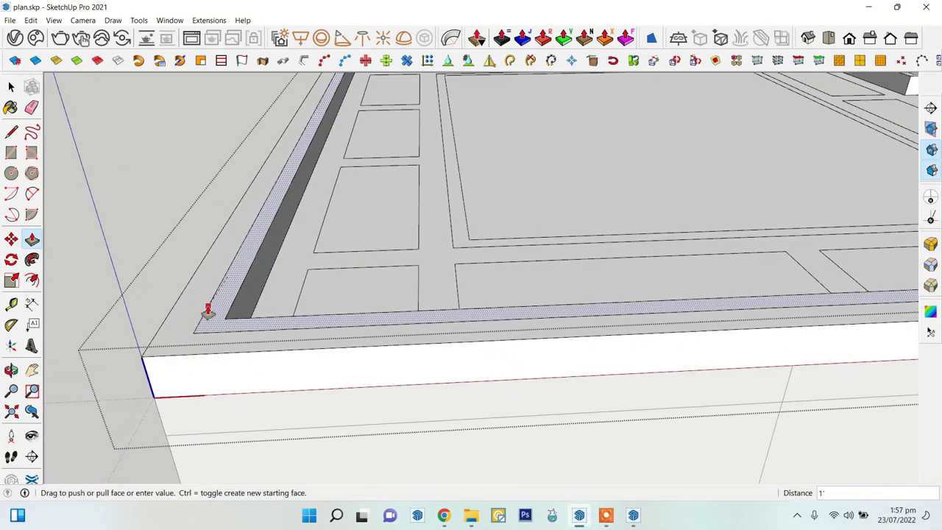
key("Return")
scroll(208, 309, "up", 2)
scroll(287, 309, "up", 2)
left_click(320, 289)
scroll(319, 324, "down", 3)
scroll(320, 324, "up", 2)
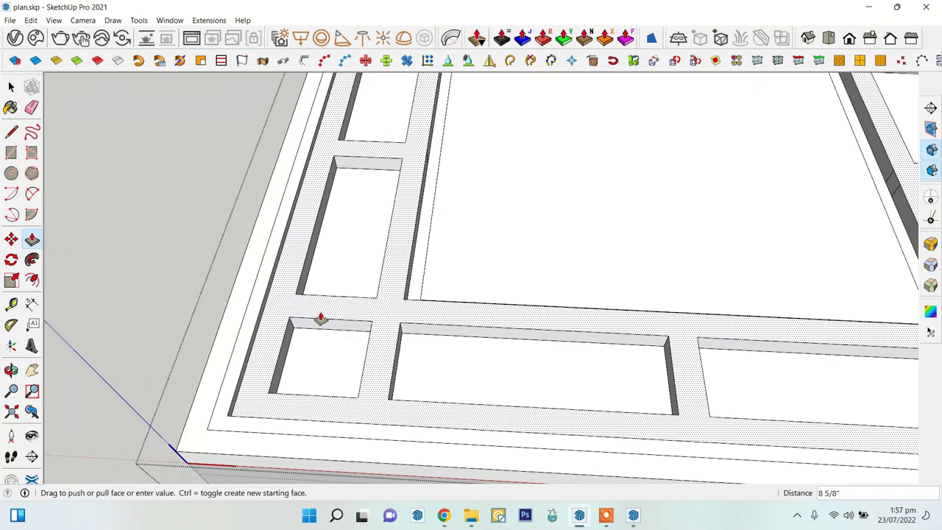
scroll(357, 324, "down", 3)
scroll(196, 273, "up", 3)
left_click(159, 255)
- Recess another coffer panel to the same 6-inch depth
left_click(219, 242)
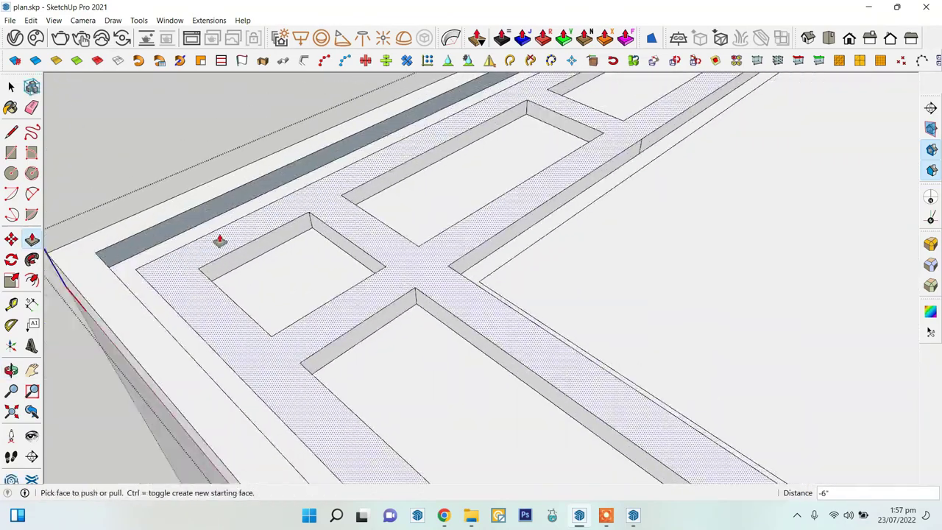
middle_click_drag(218, 242, 267, 398)
scroll(268, 398, "down", 5)
middle_click_drag(658, 189, 444, 273)
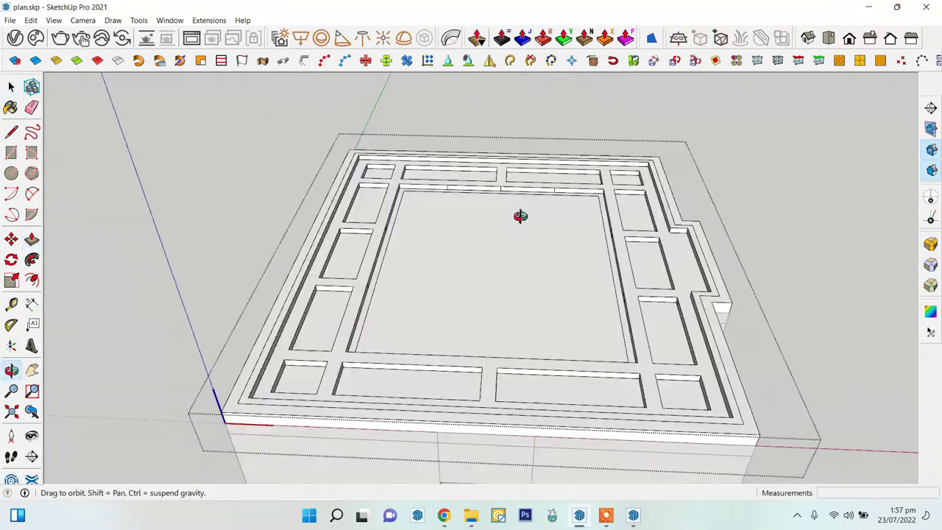
key("space")
- Select all connected ceiling geometry and reverse its faces
middle_click_drag(591, 250, 677, 289)
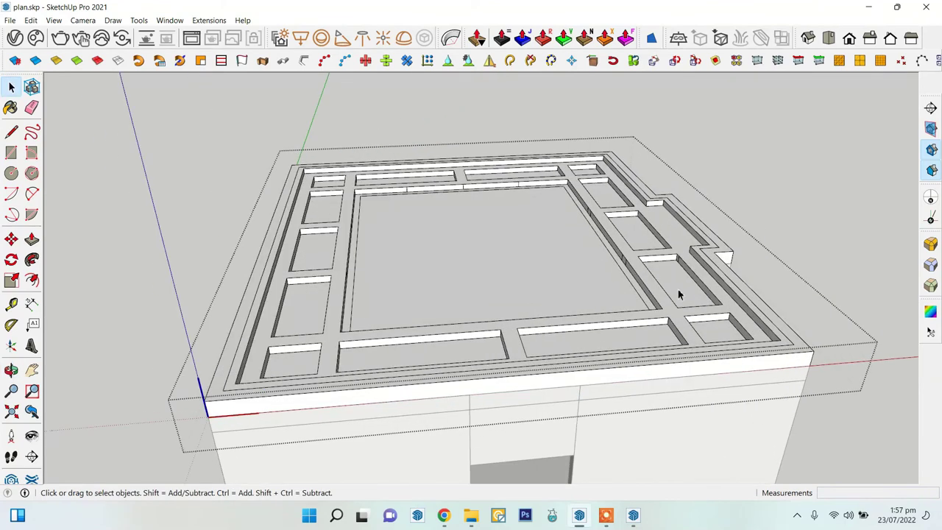
triple_click(677, 289)
right_click(490, 243)
left_click(548, 290)
middle_click_drag(668, 353, 643, 228)
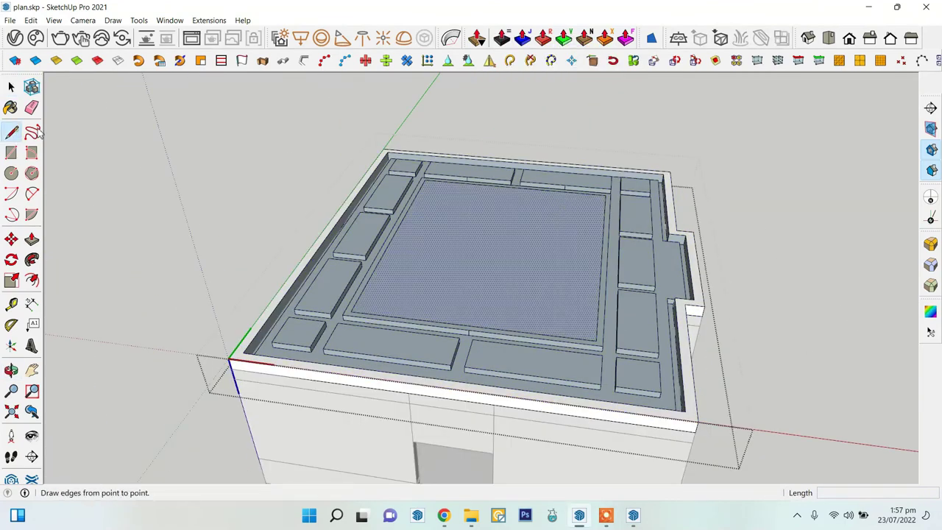
middle_click_drag(671, 171, 677, 283)
key("space")
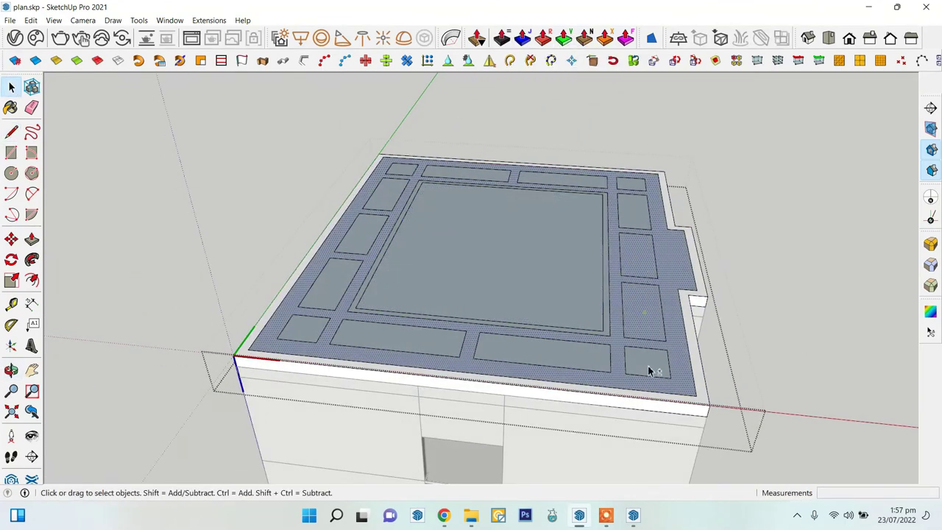
- Reverse faces on the remaining back-facing ceiling panels
scroll(453, 160, "up", 4)
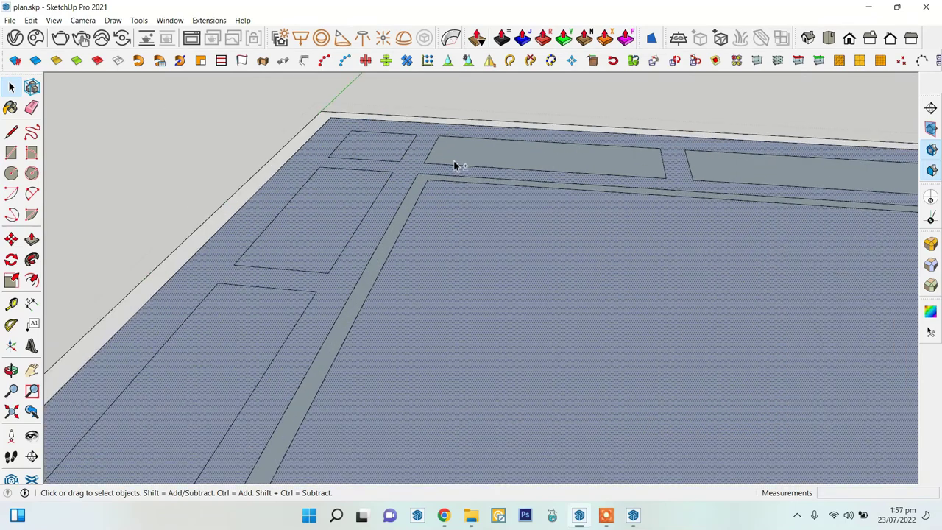
right_click(725, 174)
left_click(765, 295)
scroll(630, 203, "down", 5)
right_click(641, 191)
left_click(683, 317)
- Orbit and zoom inside the room to inspect the ceiling beams and face orientation
scroll(583, 283, "down", 3)
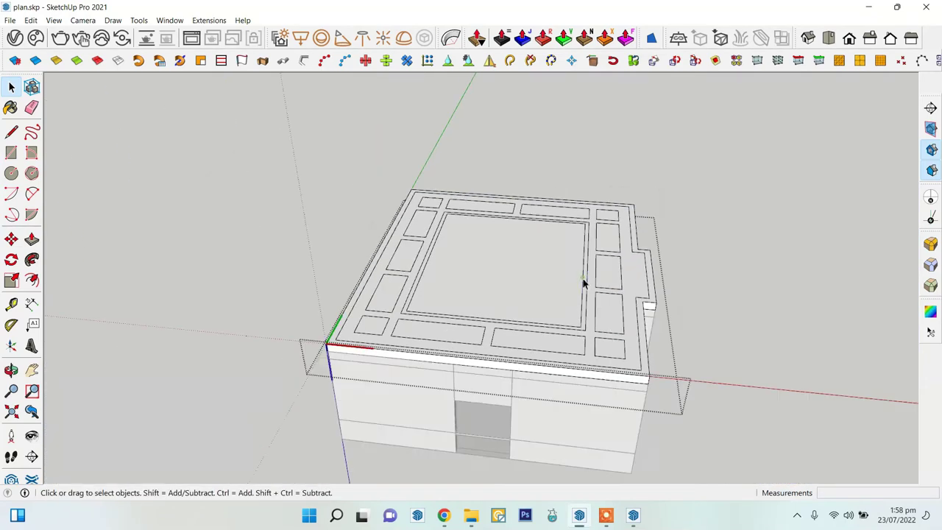
middle_click_drag(582, 284, 426, 227)
scroll(427, 228, "up", 4)
scroll(519, 283, "up", 3)
mouse_move(518, 283)
middle_mouse_down()
mouse_move(576, 214)
mouse_move(490, 194)
middle_mouse_up()
scroll(527, 199, "up", 3)
scroll(540, 204, "up", 2)
scroll(398, 320, "up", 3)
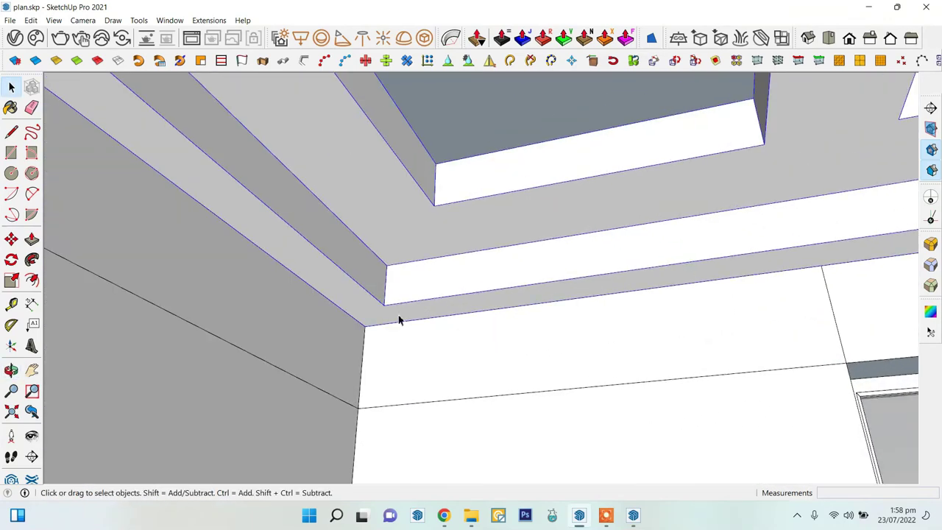
scroll(412, 331, "down", 3)
scroll(478, 325, "down", 2)
scroll(212, 234, "up", 2)
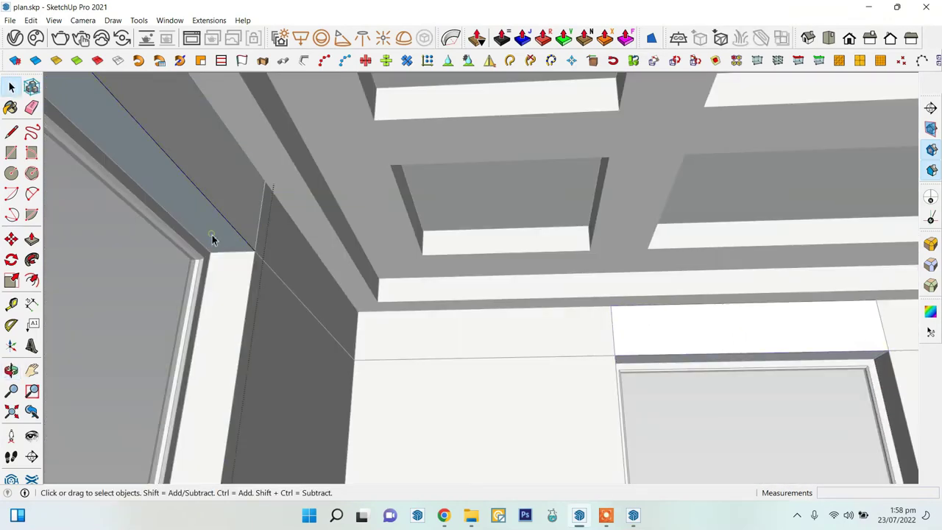
left_click(268, 341)
middle_click_drag(269, 341, 294, 301)
scroll(528, 302, "up", 3)
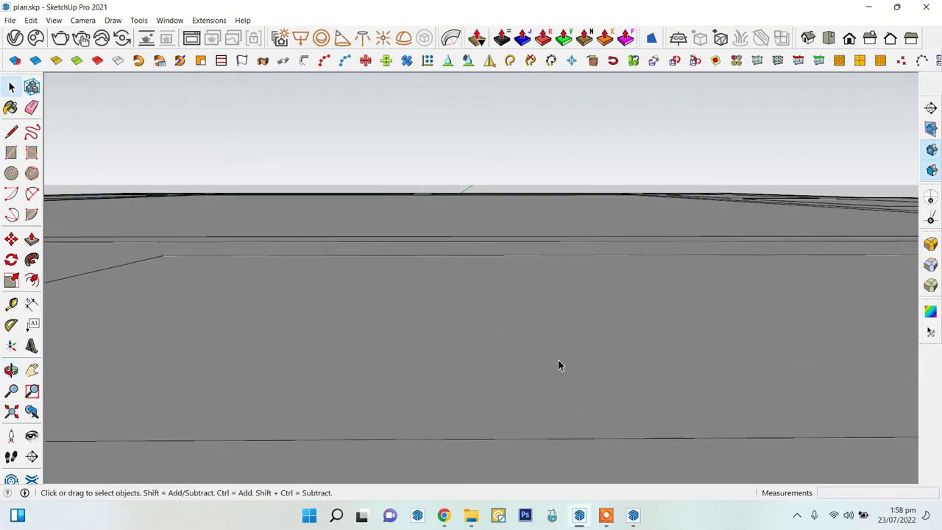
scroll(557, 360, "up", 3)
scroll(511, 250, "down", 3)
scroll(509, 291, "down", 3)
middle_click_drag(508, 295, 462, 309)
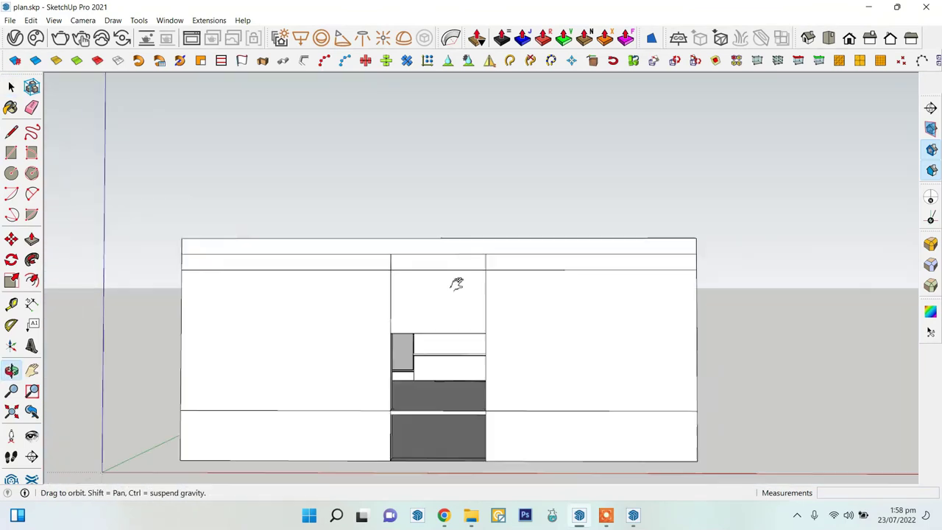
scroll(349, 204, "up", 3)
mouse_move(349, 204)
middle_mouse_down()
mouse_move(427, 217)
mouse_move(371, 198)
mouse_move(389, 161)
mouse_move(532, 233)
mouse_move(334, 216)
mouse_move(357, 206)
mouse_move(253, 301)
middle_mouse_up()
right_click(784, 295)
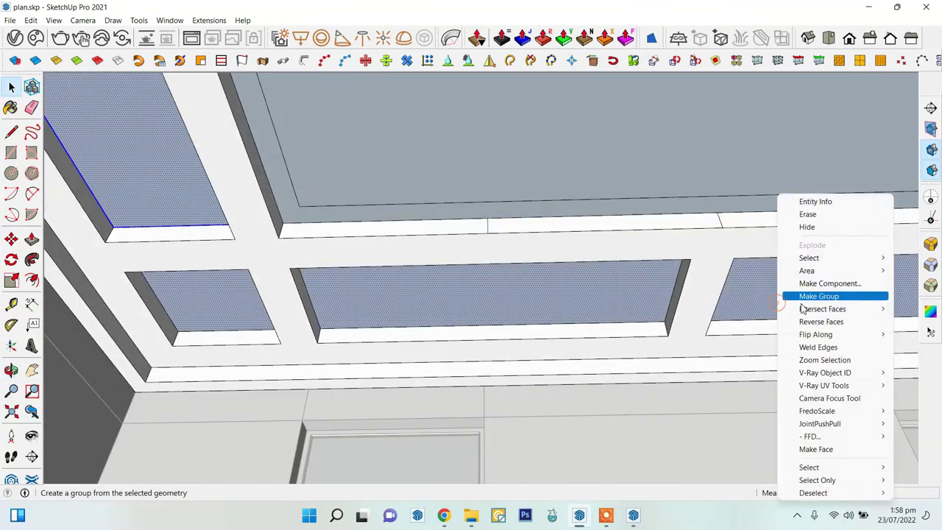
mouse_move(784, 294)
middle_mouse_down()
mouse_move(534, 317)
mouse_move(465, 257)
middle_mouse_up()
scroll(464, 257, "down", 10)
scroll(451, 203, "up", 10)
- Flip the ceiling component along its blue axis, reset its scale, and reselect it
right_click(450, 203)
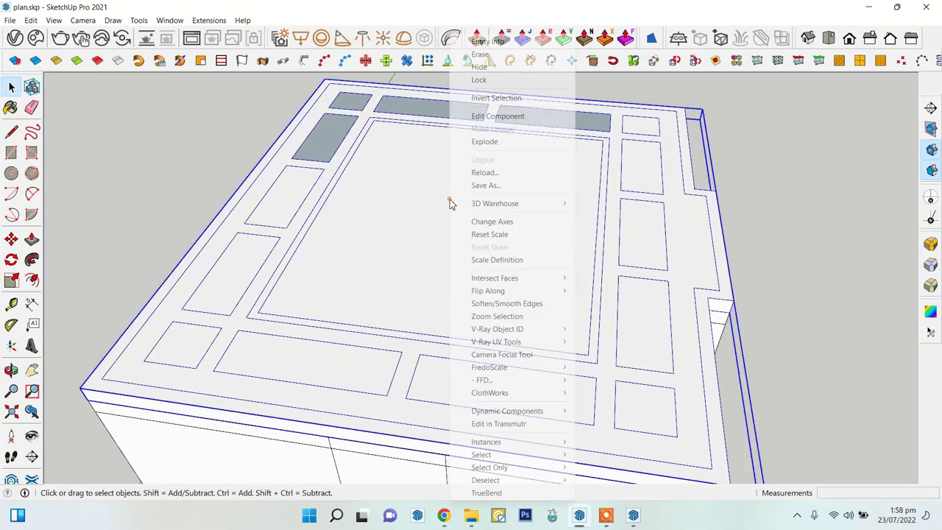
left_click(593, 324)
right_click(416, 294)
left_click(489, 234)
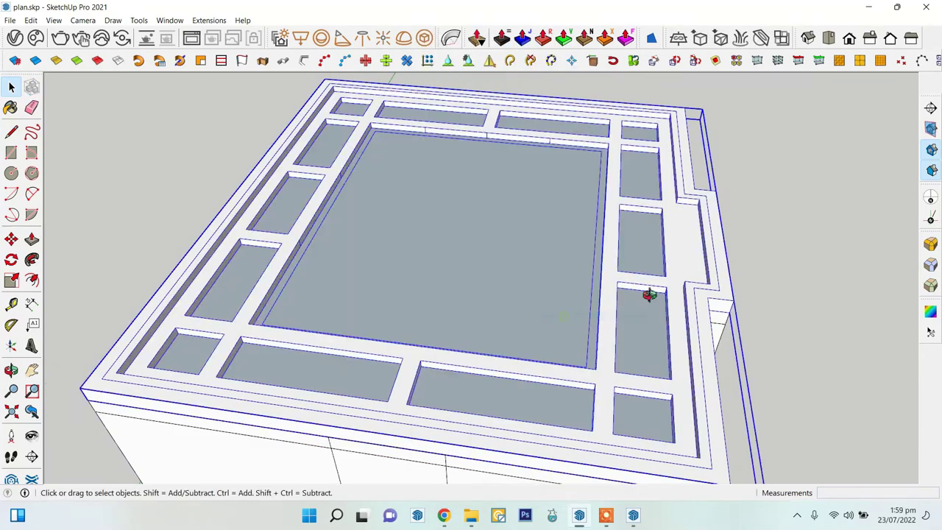
middle_click_drag(650, 293, 770, 245)
scroll(353, 183, "up", 3)
mouse_move(354, 183)
middle_mouse_down()
mouse_move(597, 199)
mouse_move(652, 221)
middle_mouse_up()
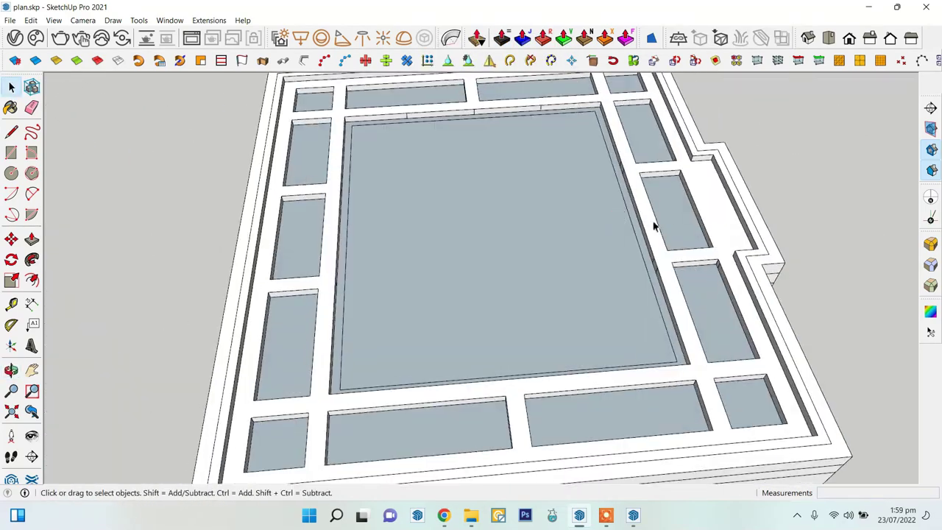
left_click(306, 142)
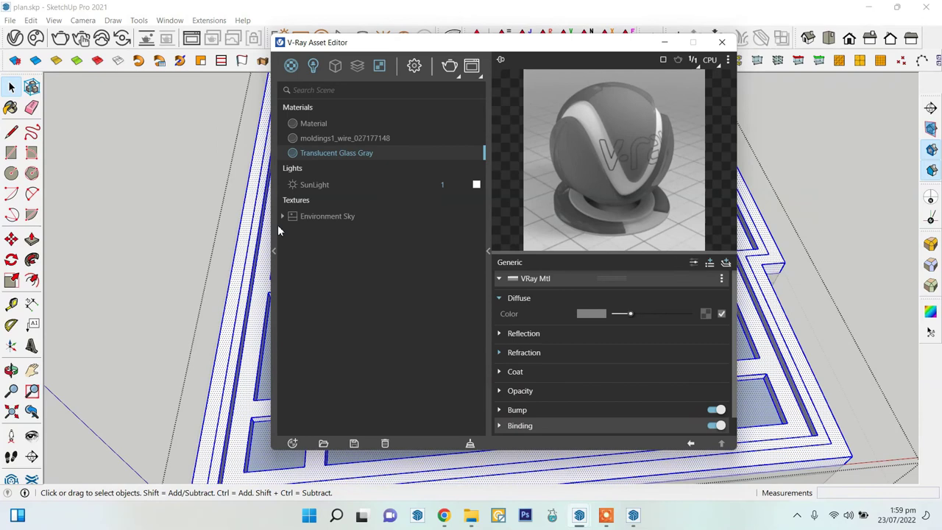
- In the V-Ray Asset Editor, delete the moldings1_wire_027177148 and generic Material entries
left_click(274, 250)
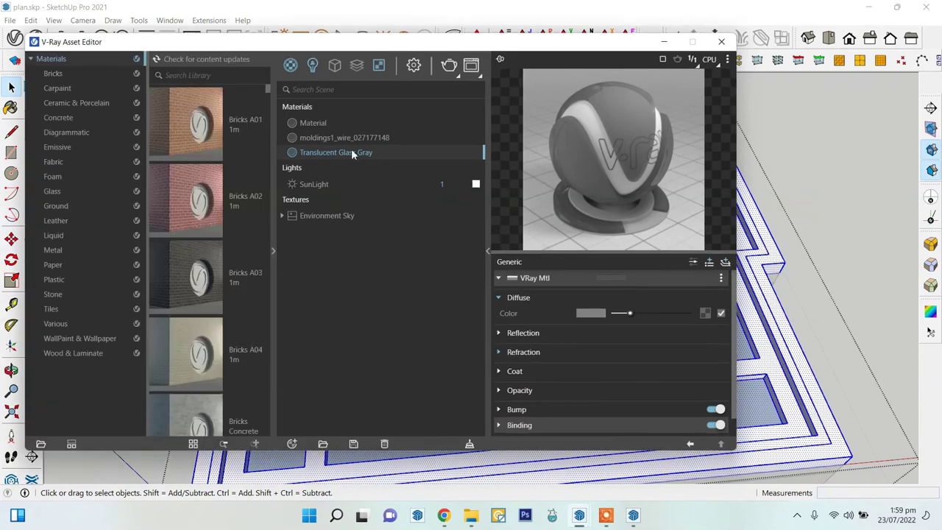
right_click(355, 141)
left_click(369, 262)
left_click(505, 257)
right_click(357, 123)
left_click(372, 241)
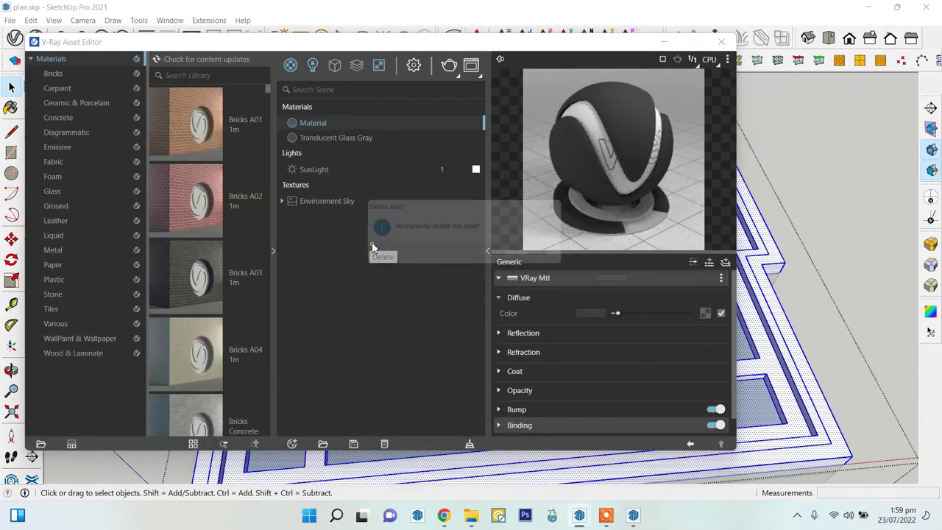
left_click(507, 264)
- Add WallPaint Simple Reflective from the library, renamed WallPaint_Simple_ceiling
left_click(81, 352)
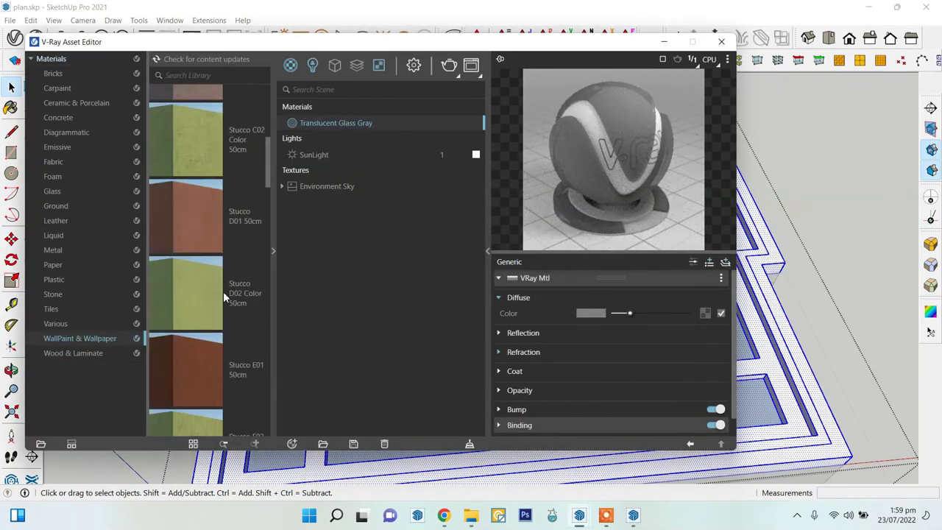
scroll(217, 294, "down", 10)
left_click_drag(326, 227, 409, 139)
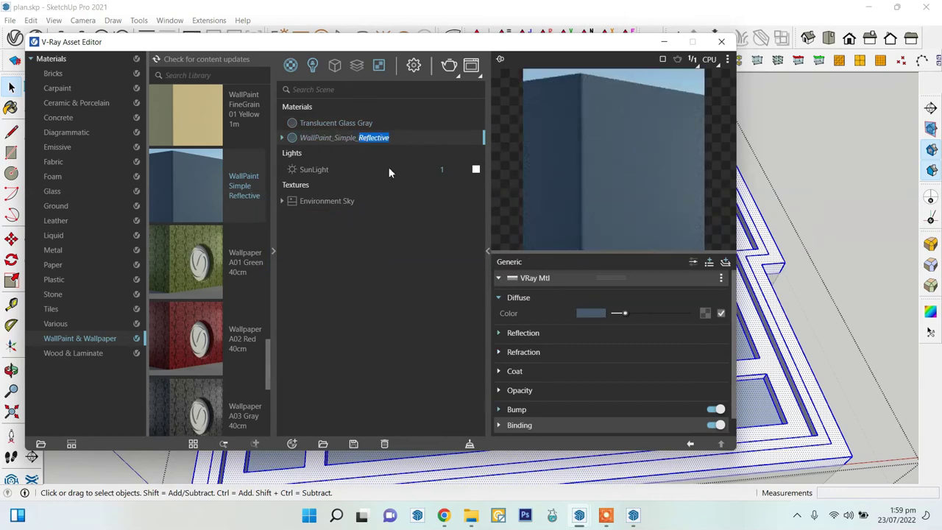
type("ling")
key("Return")
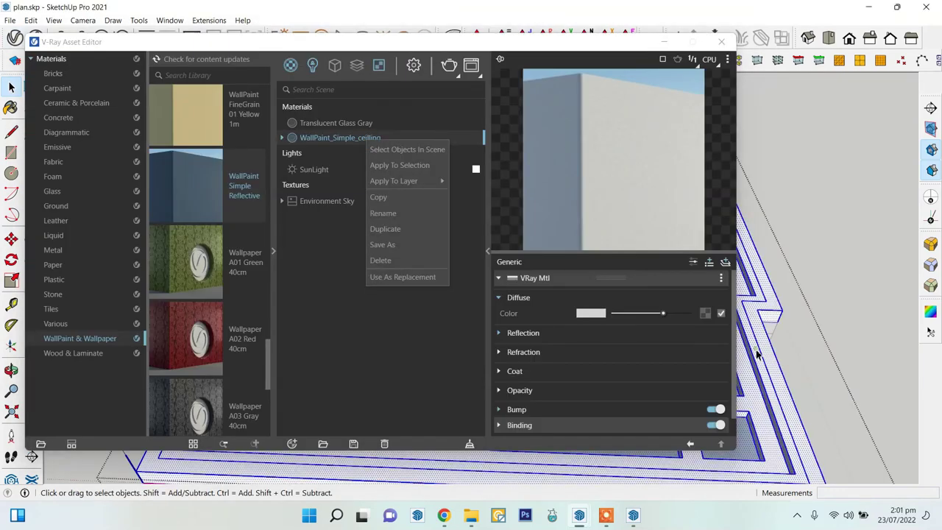
left_click(758, 355)
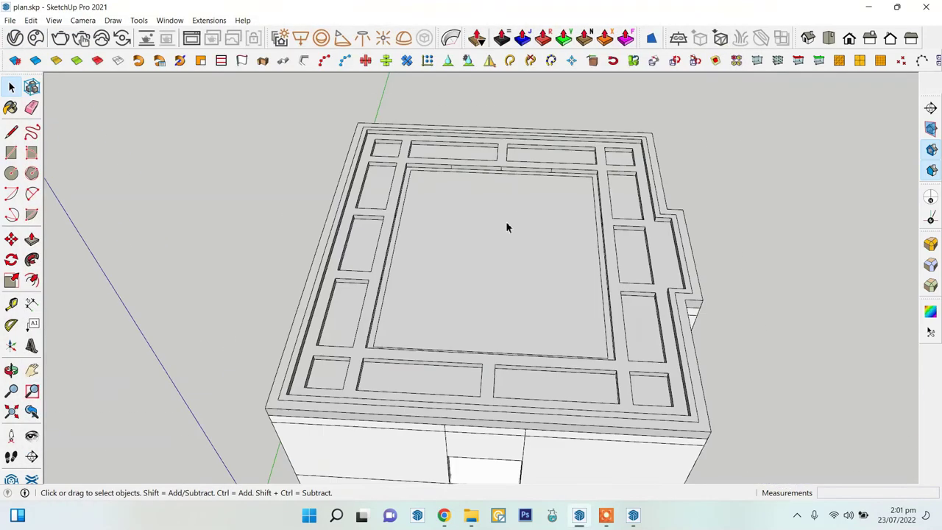
- Browse the moulding models and view the Knight Helmet Moulding details
scroll(450, 221, "up", 5)
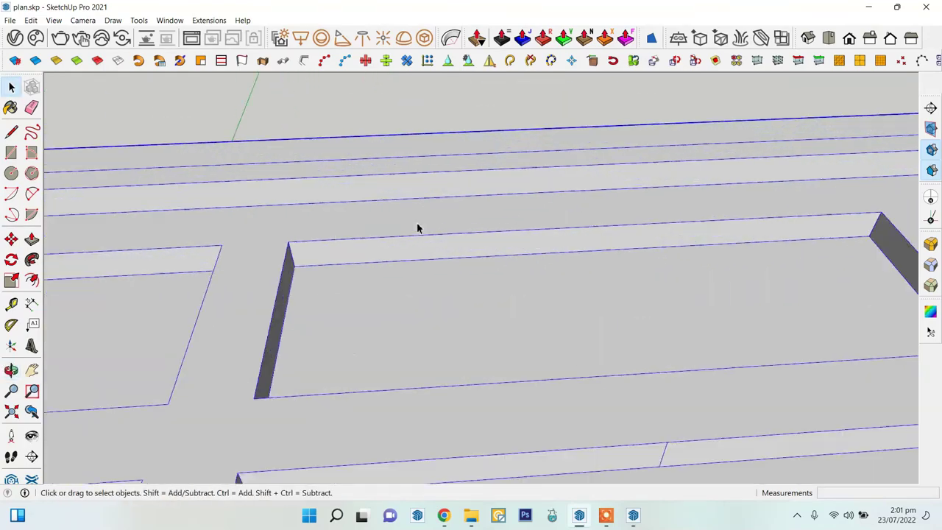
scroll(456, 220, "down", 3)
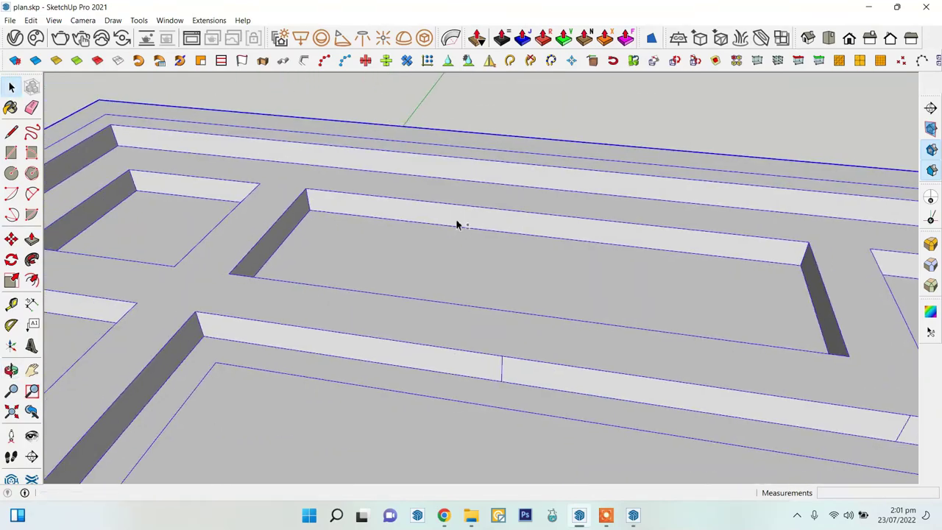
scroll(460, 217, "down", 3)
scroll(442, 214, "down", 2)
scroll(381, 215, "down", 6)
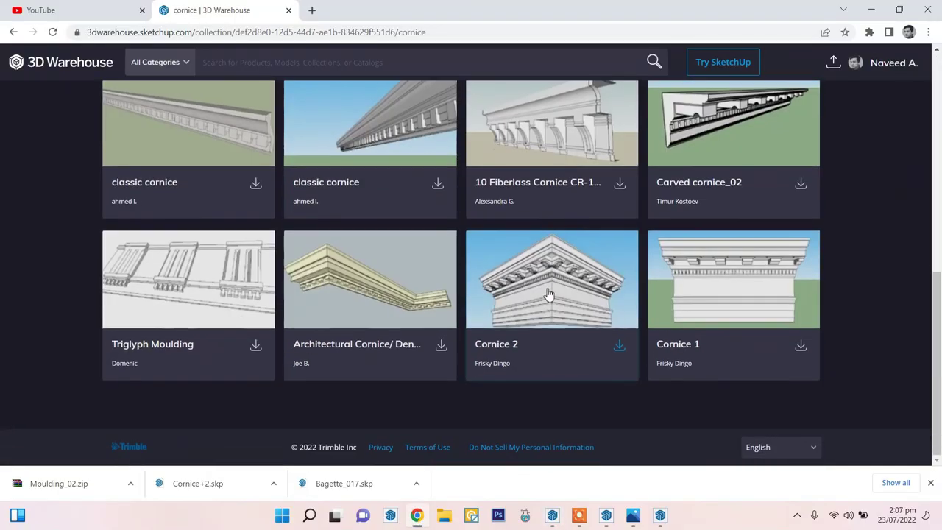
scroll(380, 215, "up", 2)
scroll(380, 215, "up", 3)
scroll(381, 215, "down", 2)
left_click(389, 208)
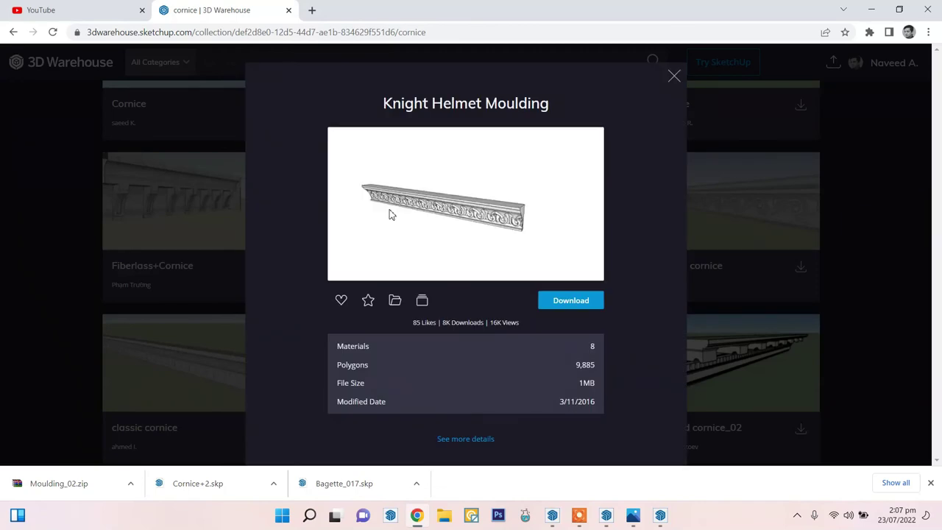
left_click(676, 75)
- Paste the moulding from Bagette_017.skp into the plan.skp room model
left_click(624, 513)
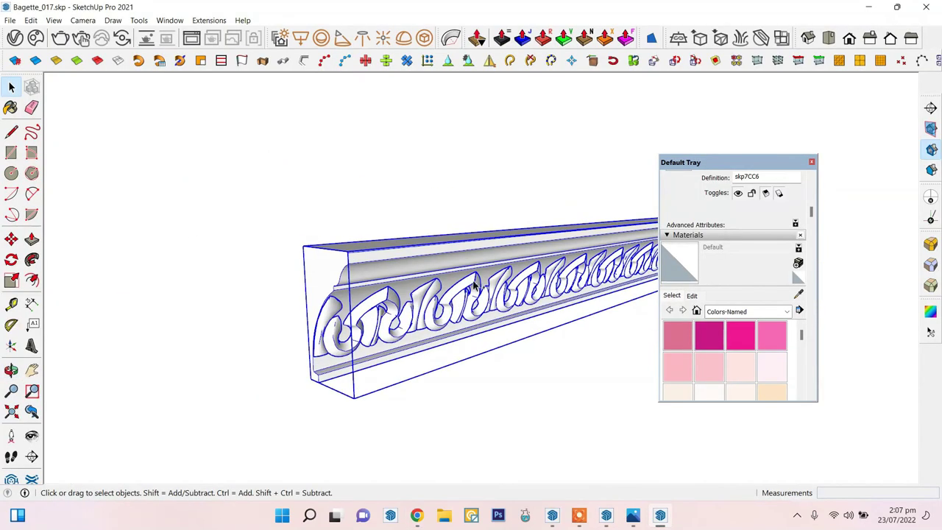
left_click(551, 515)
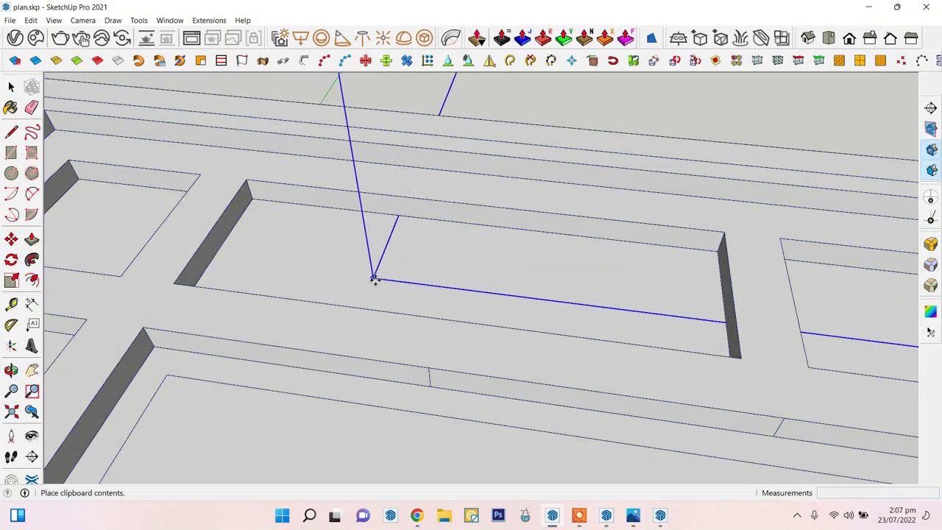
scroll(374, 279, "down", 5)
middle_click_drag(361, 309, 468, 287)
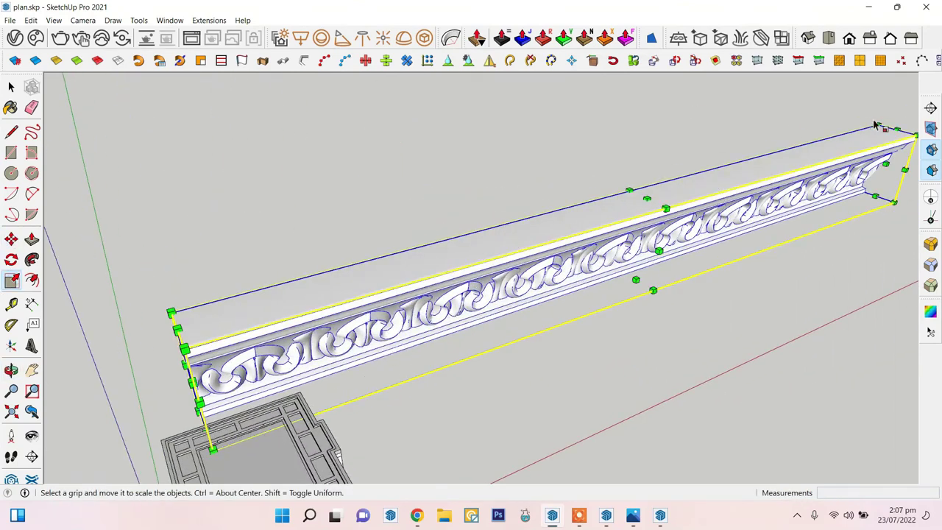
- Scale the pasted moulding down and place it at the building's top corner
middle_click_drag(876, 125, 431, 322)
scroll(765, 217, "up", 5)
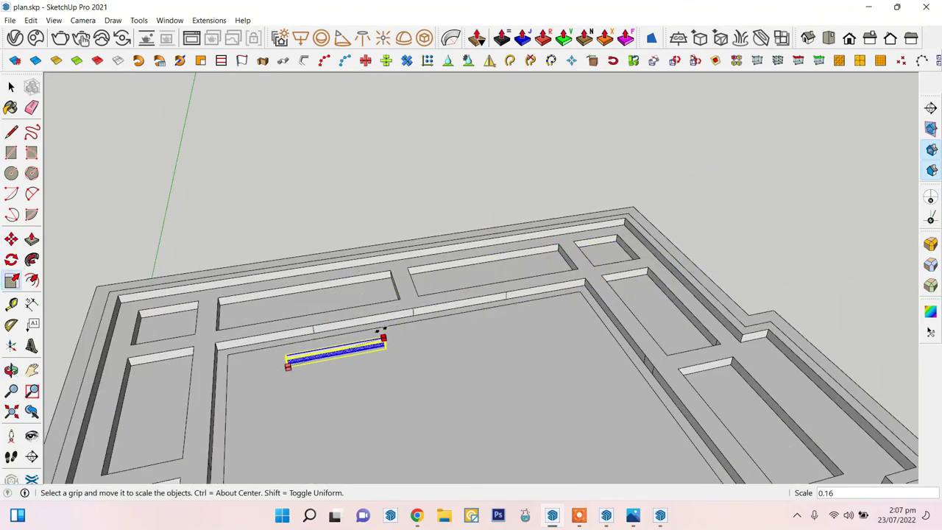
scroll(382, 331, "up", 5)
middle_click_drag(272, 363, 269, 330)
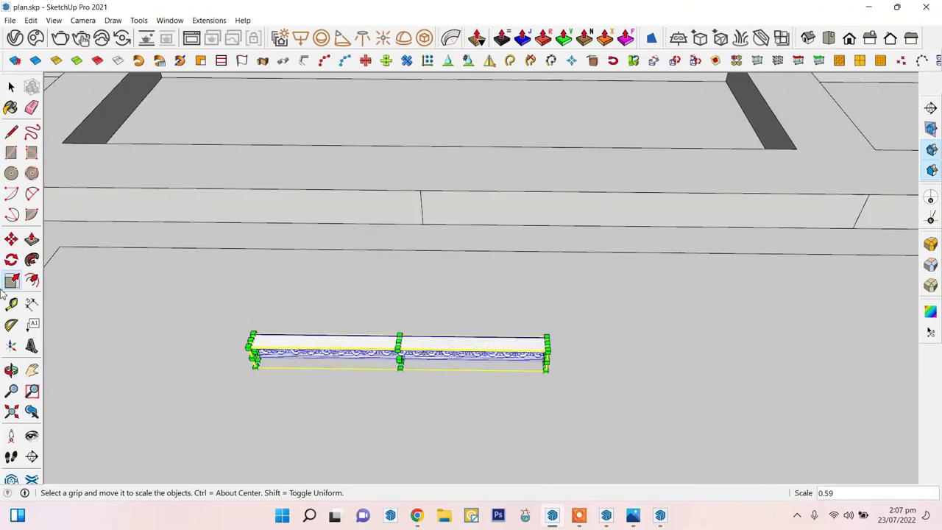
scroll(251, 317, "down", 3)
left_click(248, 217)
scroll(248, 216, "up", 5)
key("space")
- Flip the moulding along its blue axis, then along its green axis
mouse_move(641, 368)
middle_mouse_down()
mouse_move(269, 202)
mouse_move(318, 204)
middle_mouse_up()
right_click(318, 205)
left_click(489, 316)
mouse_move(489, 315)
middle_mouse_down()
mouse_move(170, 133)
mouse_move(382, 164)
middle_mouse_up()
right_click(382, 163)
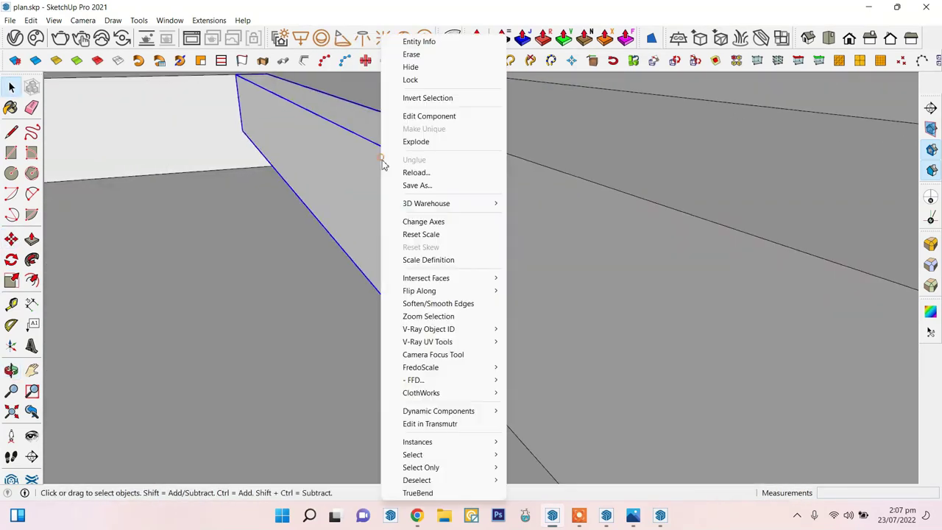
left_click(536, 317)
right_click(381, 205)
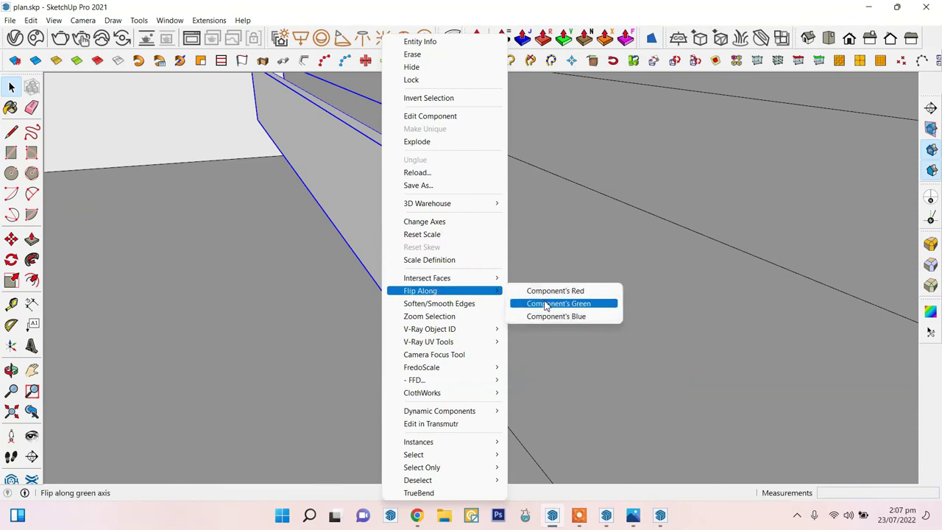
left_click(545, 307)
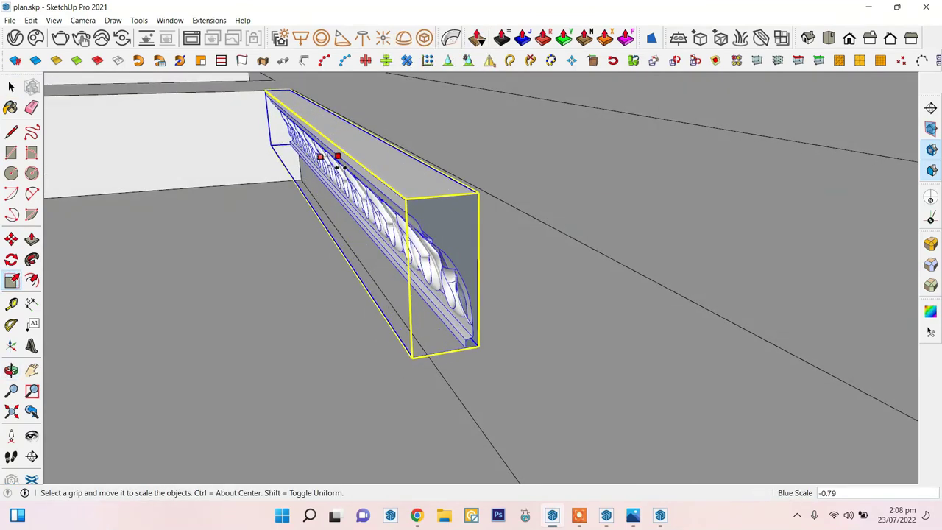
- Flip the moulding once more along another axis and view it head-on
middle_click_drag(339, 163, 406, 164)
right_click(427, 166)
left_click(571, 311)
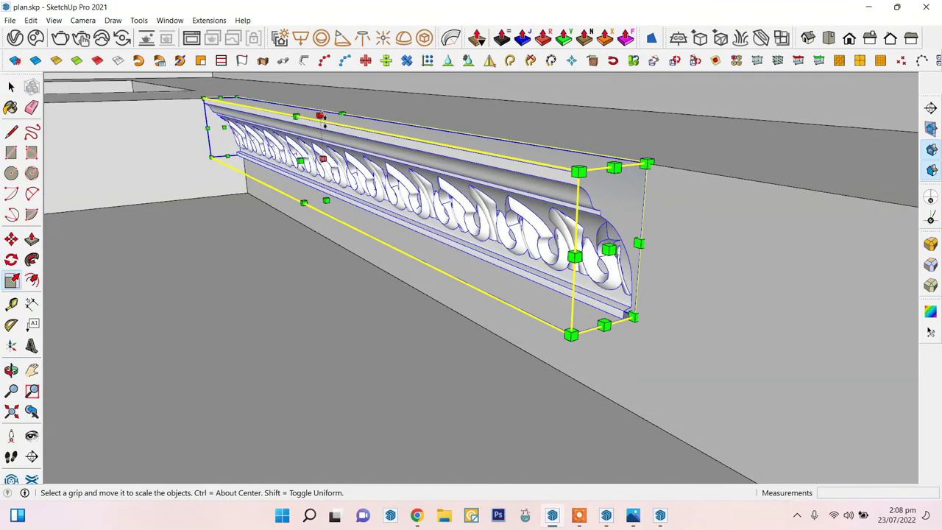
middle_click_drag(324, 122, 536, 263)
mouse_move(367, 184)
middle_mouse_down()
mouse_move(451, 139)
mouse_move(456, 209)
middle_mouse_up()
- Rescale the moulding and move it into the corner of the recessed ceiling panel
key("s")
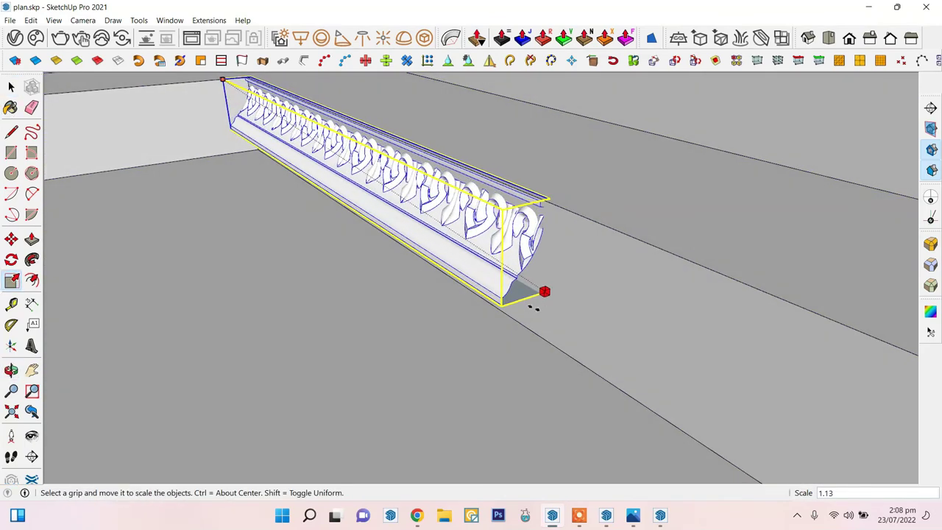
key("m")
scroll(548, 221, "up", 3)
scroll(532, 193, "up", 2)
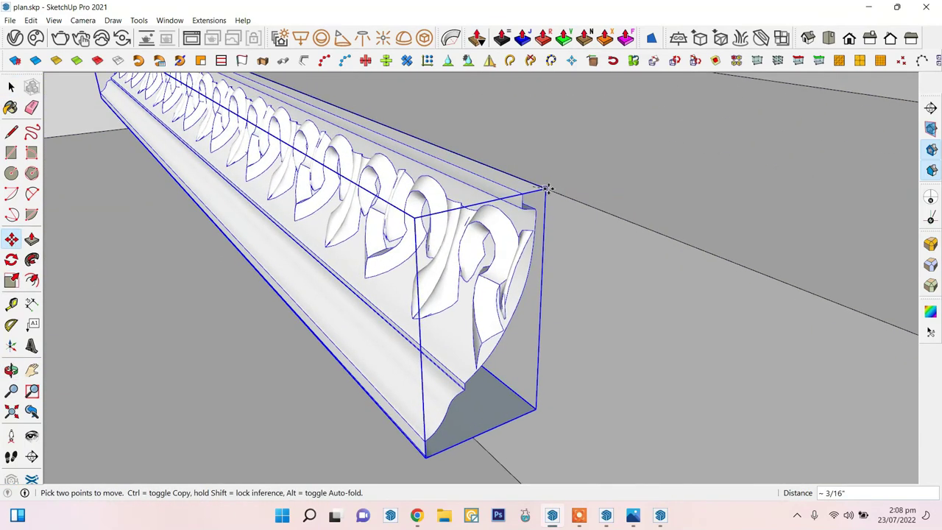
middle_click_drag(532, 193, 910, 358)
scroll(298, 279, "up", 3)
key("space")
scroll(503, 293, "down", 6)
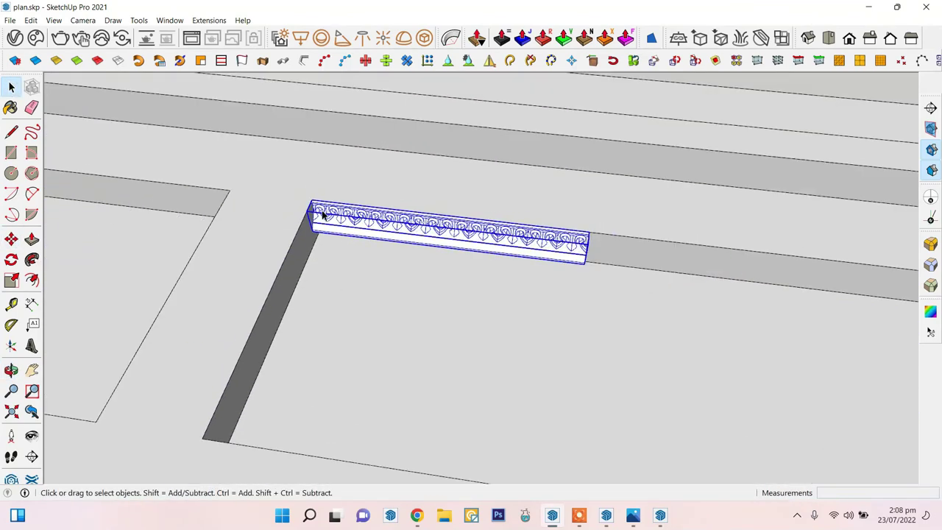
scroll(504, 294, "down", 2)
scroll(522, 262, "up", 2)
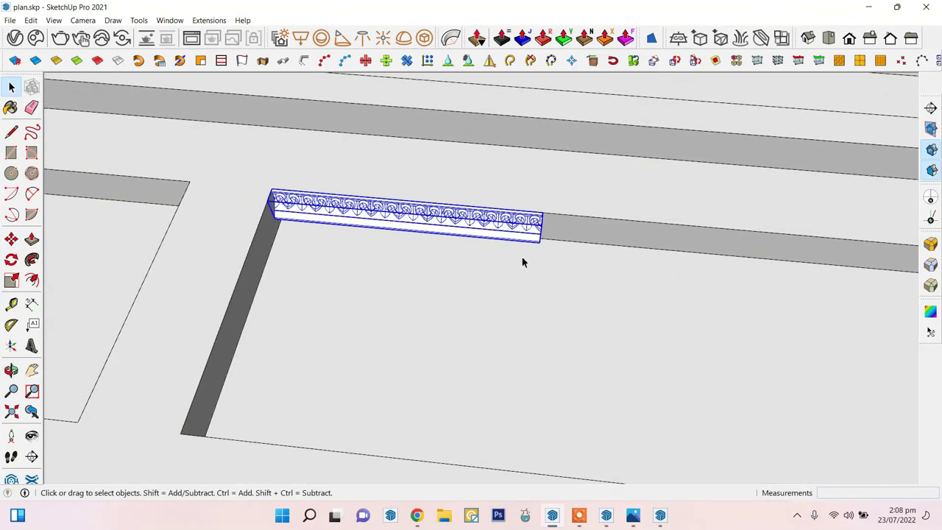
scroll(523, 267, "up", 3)
mouse_move(524, 266)
middle_mouse_down()
mouse_move(368, 137)
mouse_move(660, 216)
middle_mouse_up()
scroll(414, 164, "up", 3)
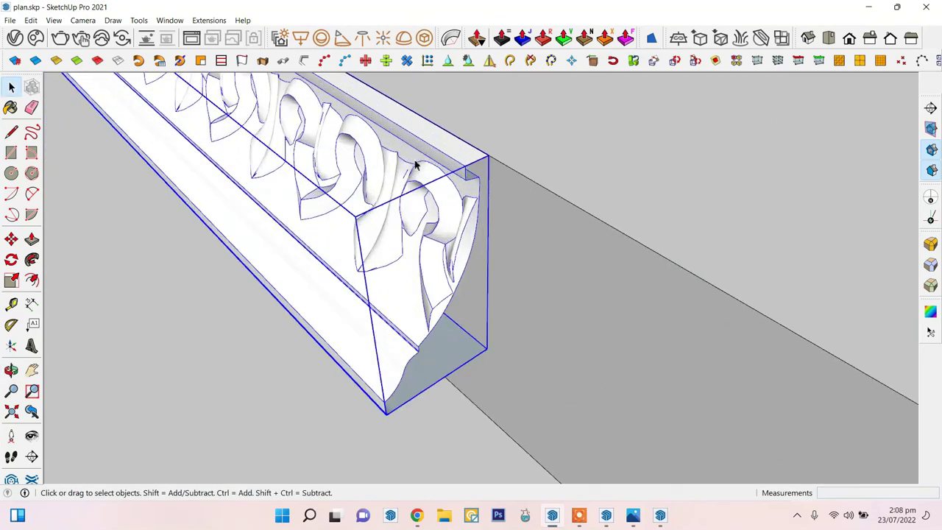
scroll(484, 163, "up", 2)
scroll(484, 163, "up", 1)
- Place a copy of the moulding at the end of the first piece along the recess edge
right_click(351, 160)
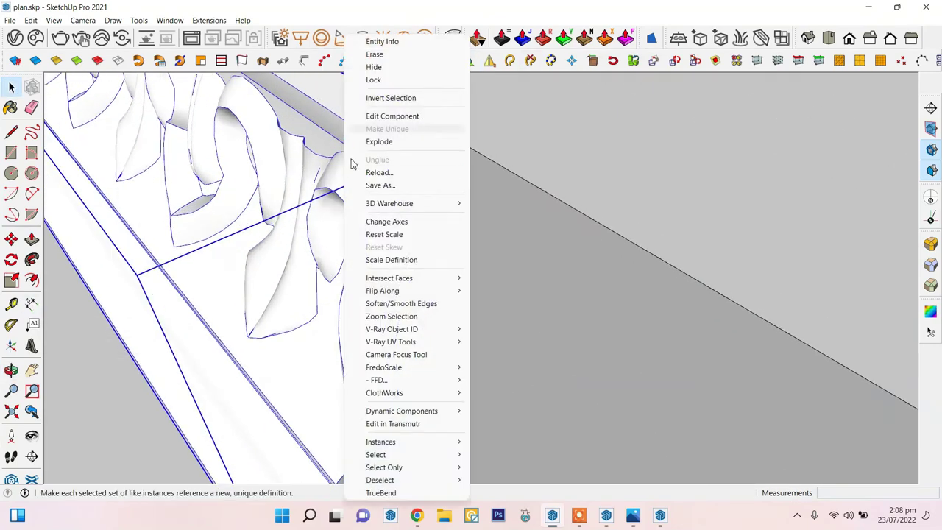
left_click(470, 100)
key("Return")
scroll(454, 150, "down", 3)
scroll(459, 169, "down", 4)
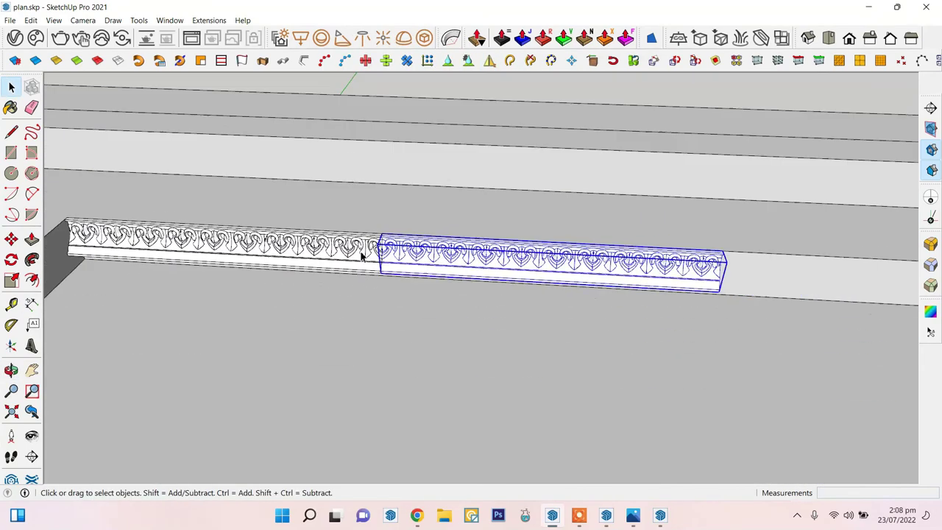
scroll(357, 253, "down", 2)
scroll(536, 267, "up", 2)
scroll(493, 243, "up", 5)
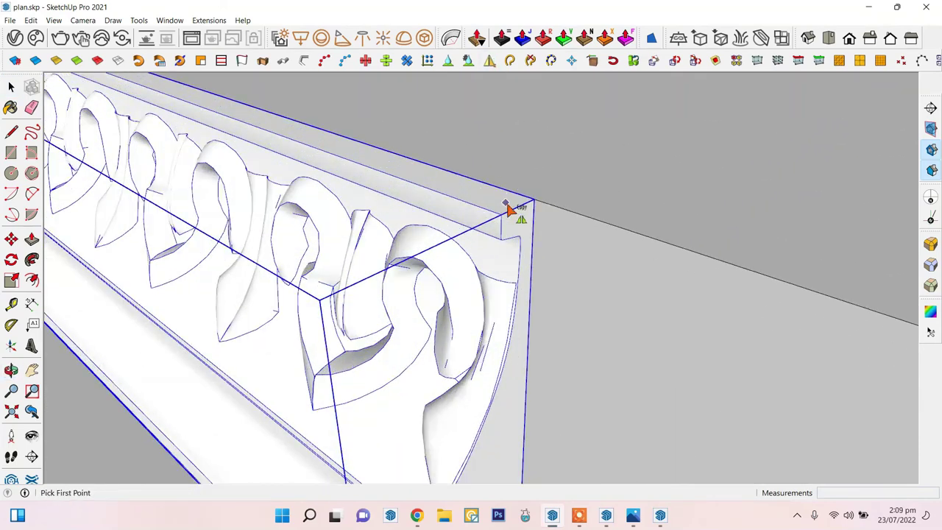
left_click(535, 230)
scroll(589, 234, "down", 5)
scroll(647, 258, "down", 2)
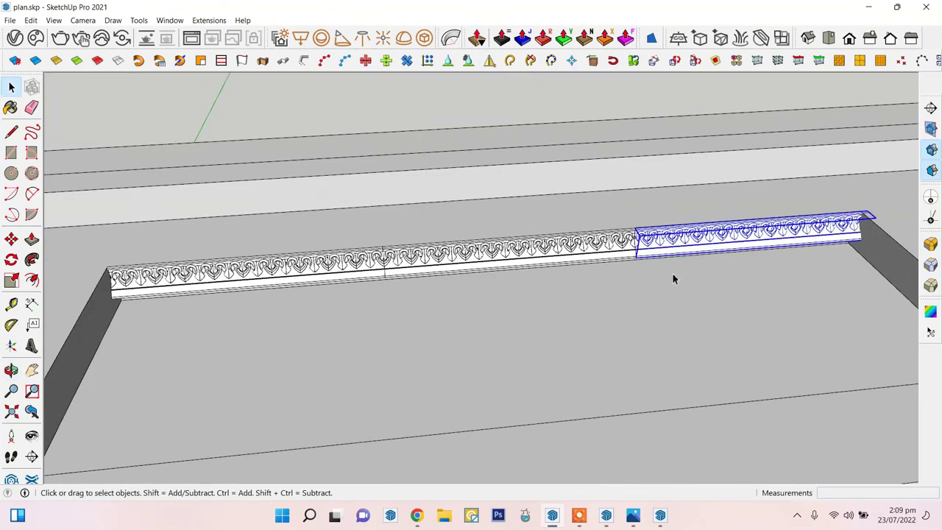
- Scale the end copy and the corner piece to fit the wall and adjacent side
left_click(11, 280)
scroll(746, 231, "up", 3)
key("space")
scroll(611, 235, "down", 5)
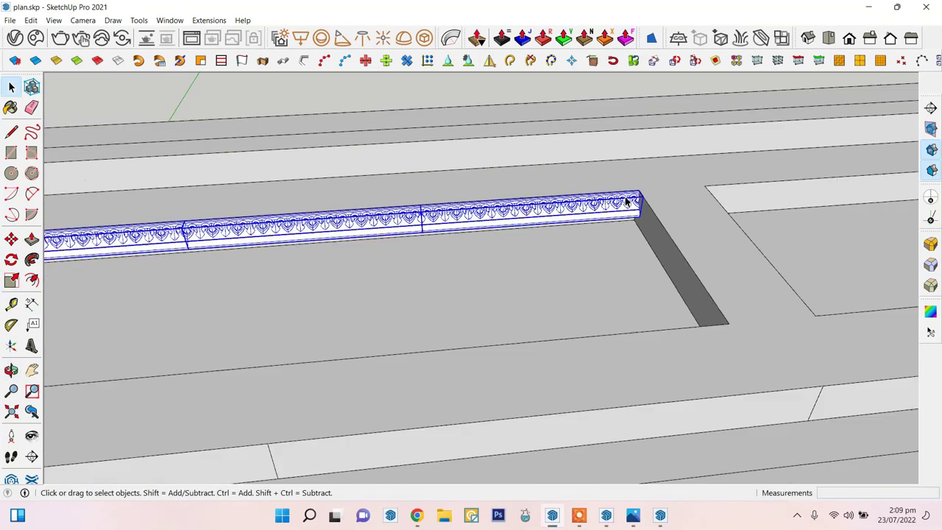
middle_click_drag(582, 374, 613, 427)
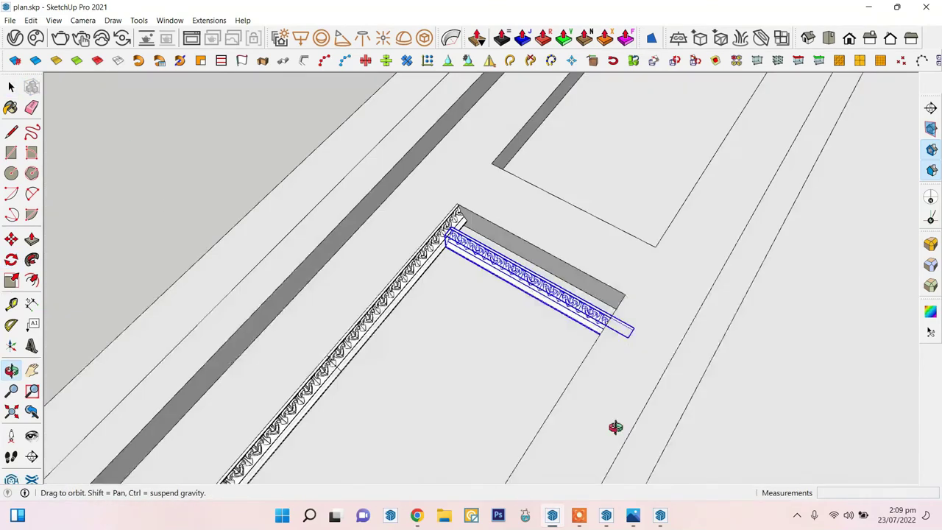
scroll(613, 427, "up", 3)
left_click(11, 279)
scroll(365, 293, "down", 2)
middle_click_drag(326, 223, 454, 236)
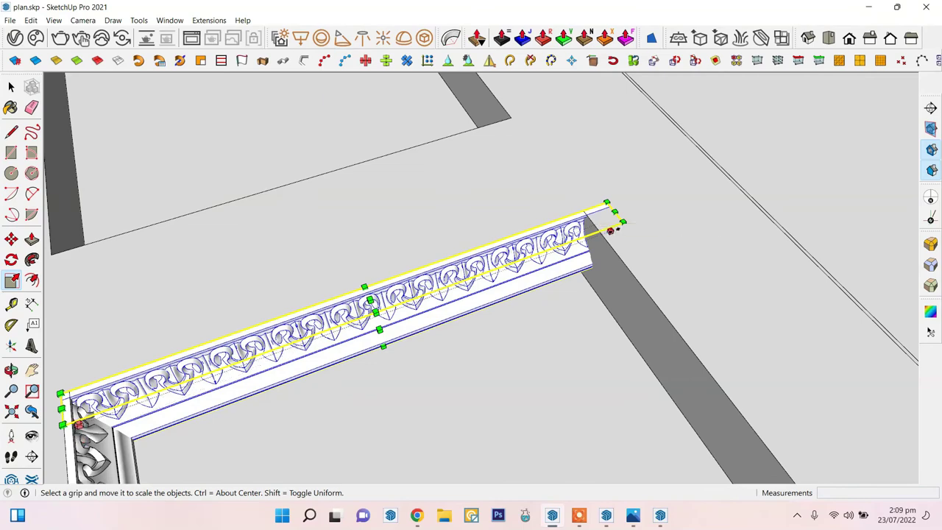
left_click(12, 87)
middle_click_drag(331, 258, 568, 202)
- Copy the short moulding piece to the far end of the long recess and mirror it
right_click(367, 150)
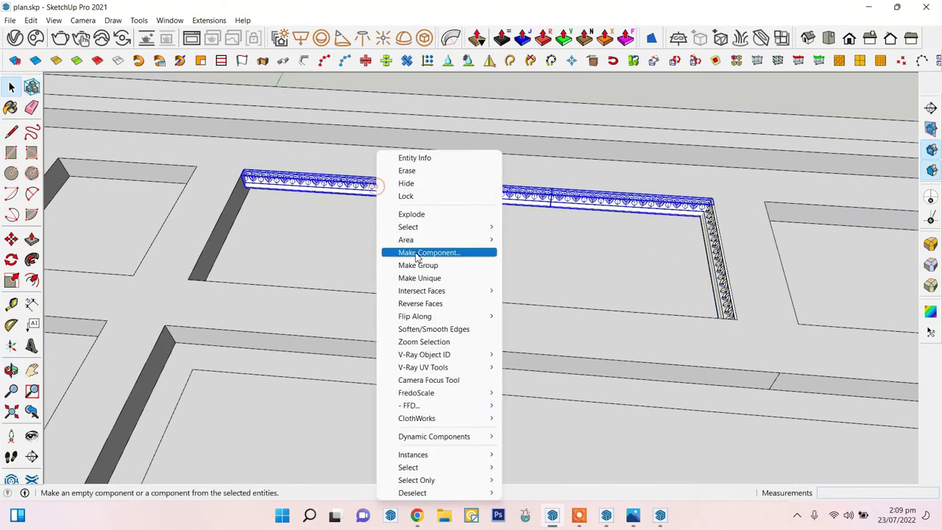
left_click(717, 243)
left_click(717, 243)
middle_click_drag(717, 242, 491, 65)
key("Return")
key("space")
middle_click_drag(314, 239, 528, 143)
- Select the long and short moulding pieces and make them one frame component
left_click(401, 168)
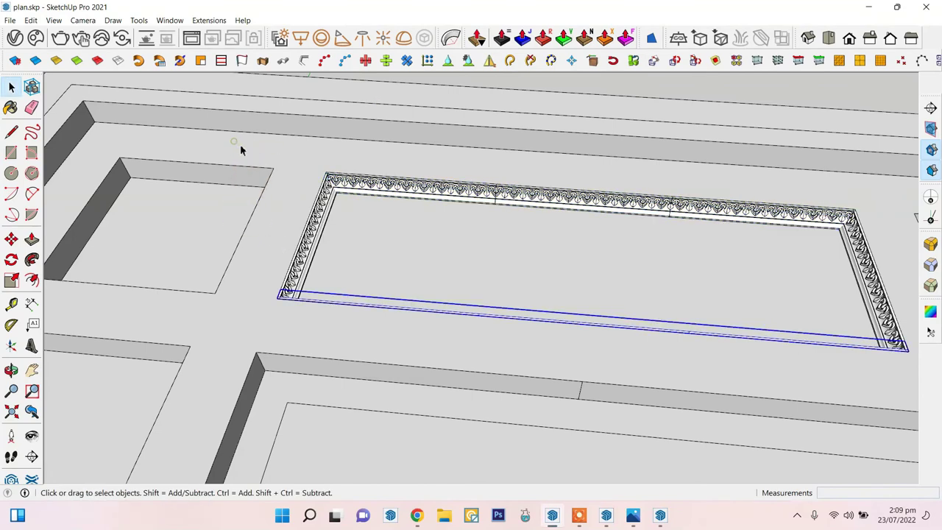
middle_click_drag(240, 146, 778, 331)
middle_click_drag(268, 280, 551, 139)
right_click(551, 139)
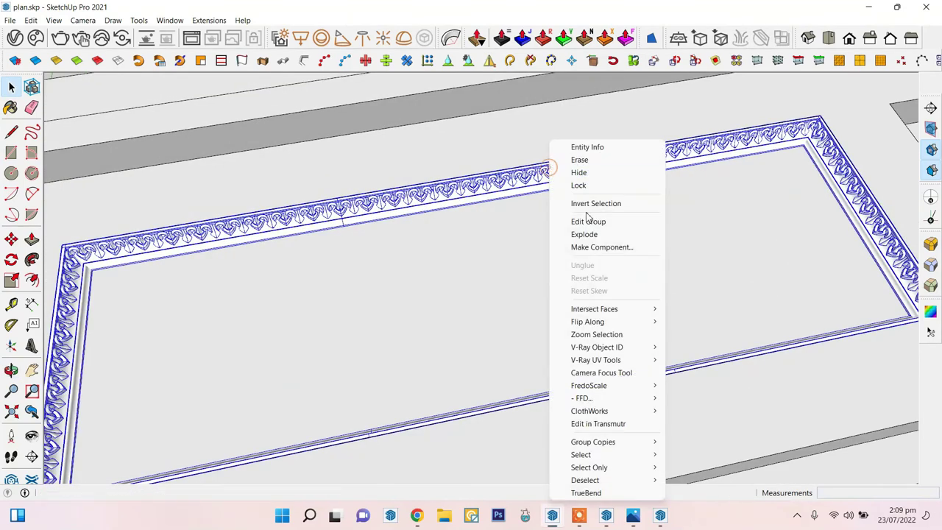
left_click(582, 250)
scroll(372, 232, "down", 5)
scroll(481, 176, "up", 4)
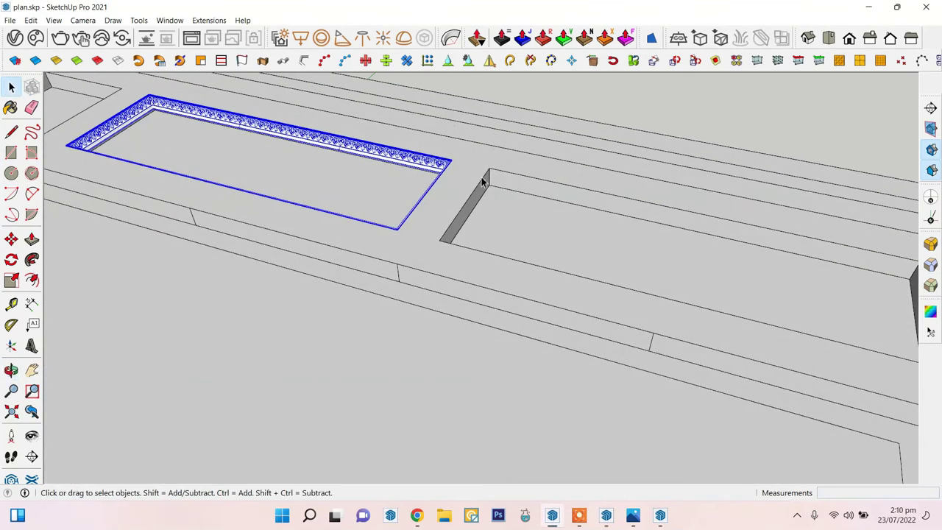
left_click(406, 263)
mouse_move(421, 217)
middle_mouse_down()
mouse_move(389, 298)
mouse_move(515, 301)
middle_mouse_up()
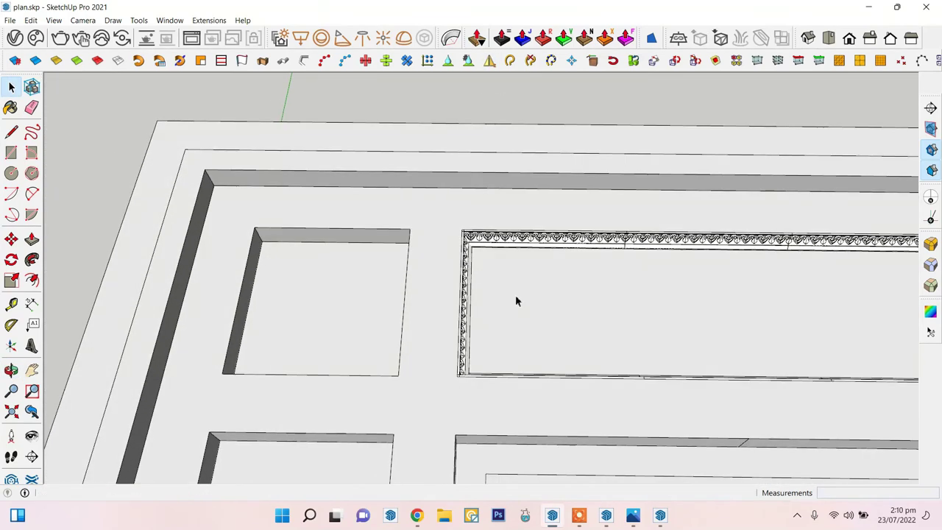
- Explode the long moulding frame into separate pieces
scroll(468, 265, "up", 1)
left_click(468, 265)
scroll(468, 265, "down", 2)
left_click_drag(241, 151, 670, 390)
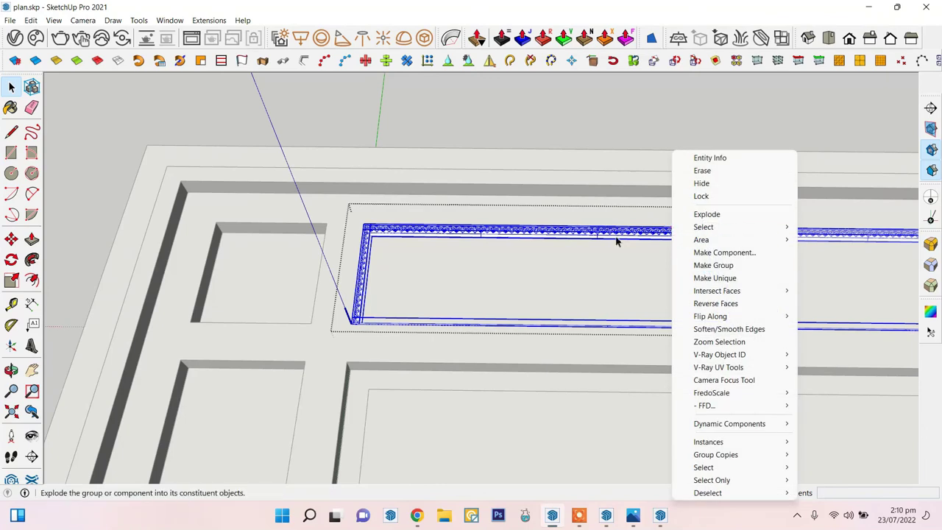
left_click(703, 214)
- Copy the left and top moulding pieces, paste in place, and move them to the square recess
right_click(611, 247)
left_click(477, 234)
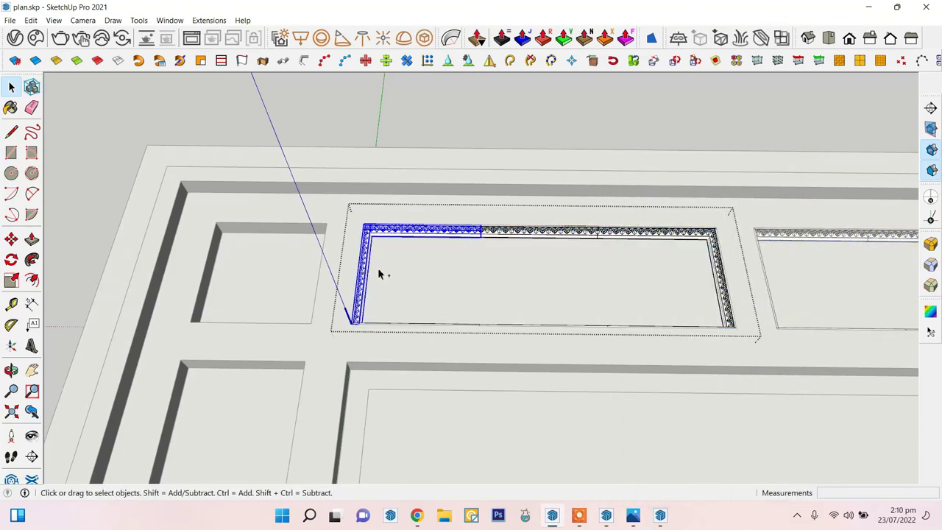
scroll(378, 275, "up", 2)
left_click(30, 20)
left_click(63, 101)
scroll(513, 150, "up", 2)
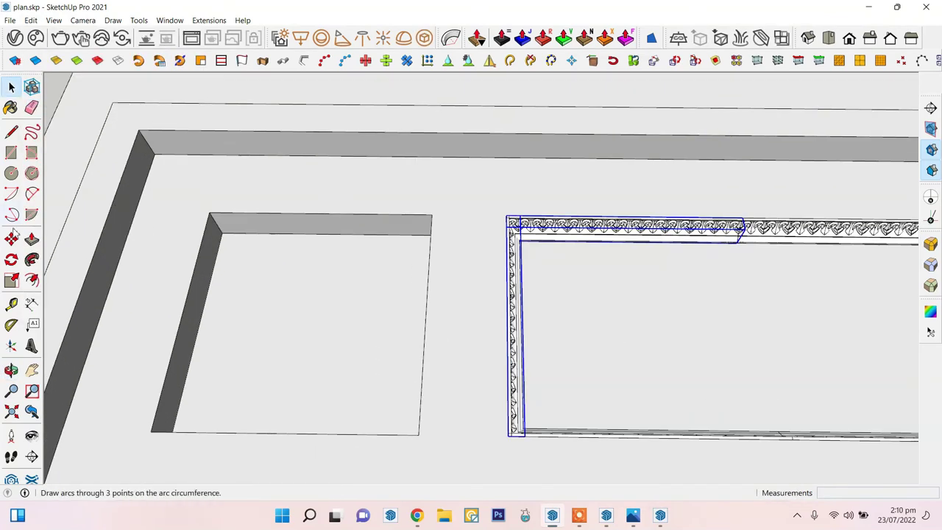
left_click(202, 215)
- Scale the top piece down to fit the square recess and mirror a piece across
middle_click_drag(202, 215, 548, 237)
key("space")
left_click(437, 233)
key("s")
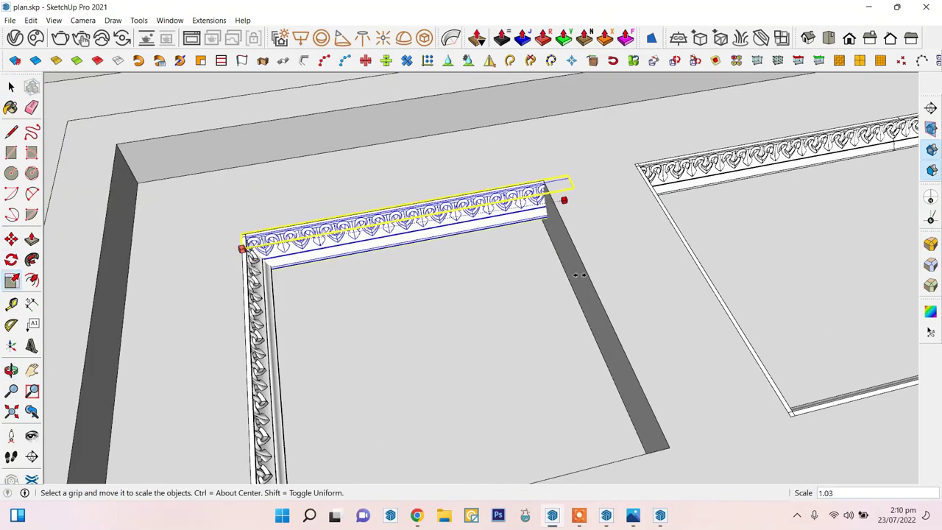
left_click_drag(578, 200, 564, 193)
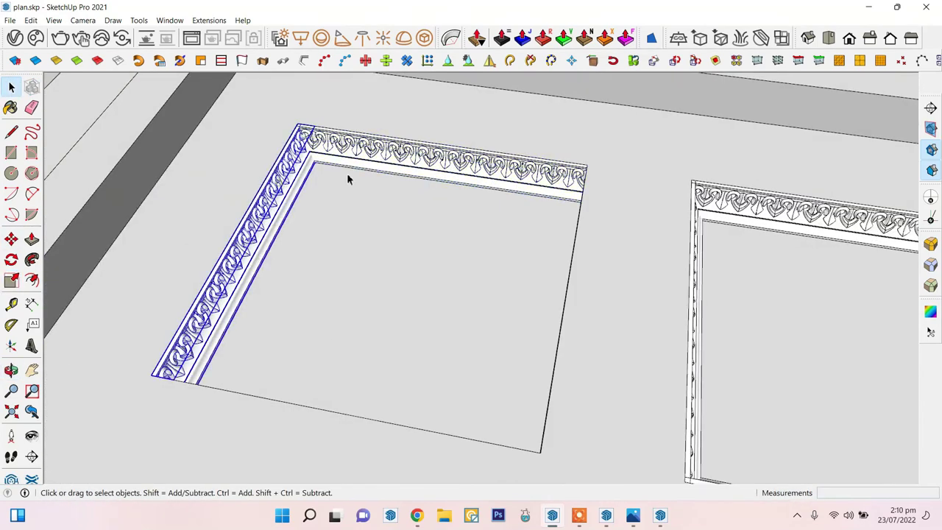
scroll(348, 177, "down", 2)
key("Return")
mouse_move(333, 273)
middle_mouse_down()
mouse_move(445, 211)
mouse_move(545, 232)
mouse_move(507, 254)
middle_mouse_up()
- Place the last mirrored piece along the bottom and make the square frame a component
left_click(542, 233)
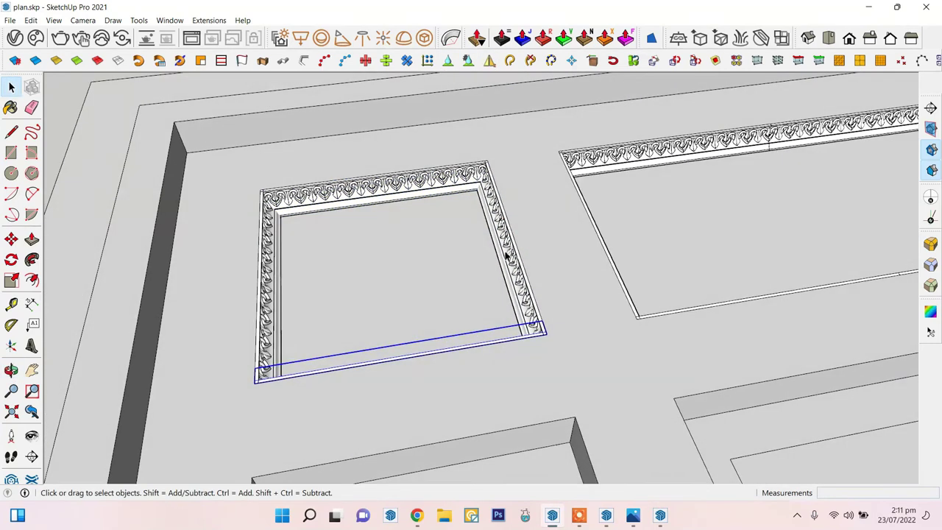
right_click(272, 267)
left_click(346, 263)
right_click(416, 182)
left_click(461, 251)
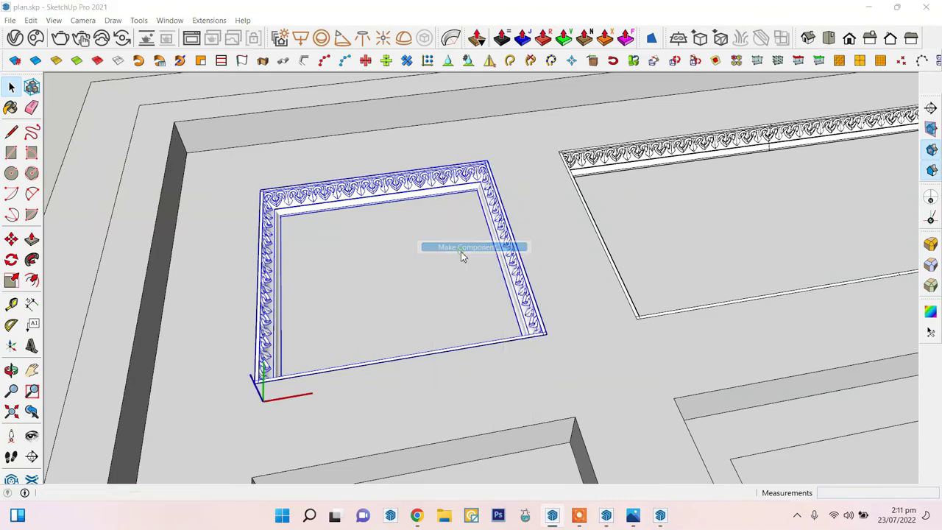
left_click(487, 384)
- Rotate the moulding frame to suit the next ceiling recess
scroll(682, 229, "down", 5)
scroll(465, 185, "up", 2)
scroll(464, 185, "up", 2)
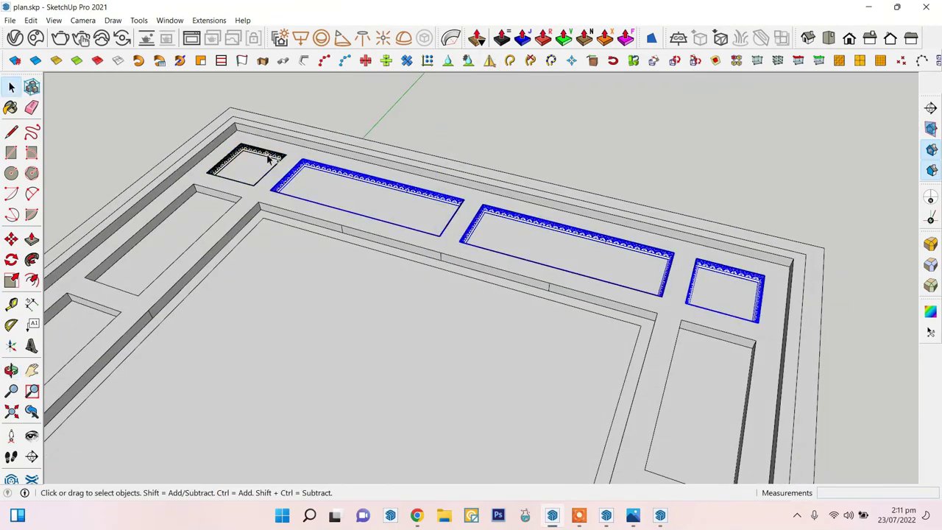
scroll(454, 134, "down", 3)
mouse_move(440, 236)
middle_mouse_down()
mouse_move(451, 252)
mouse_move(559, 260)
middle_mouse_up()
scroll(522, 307, "up", 5)
key("space")
key("q")
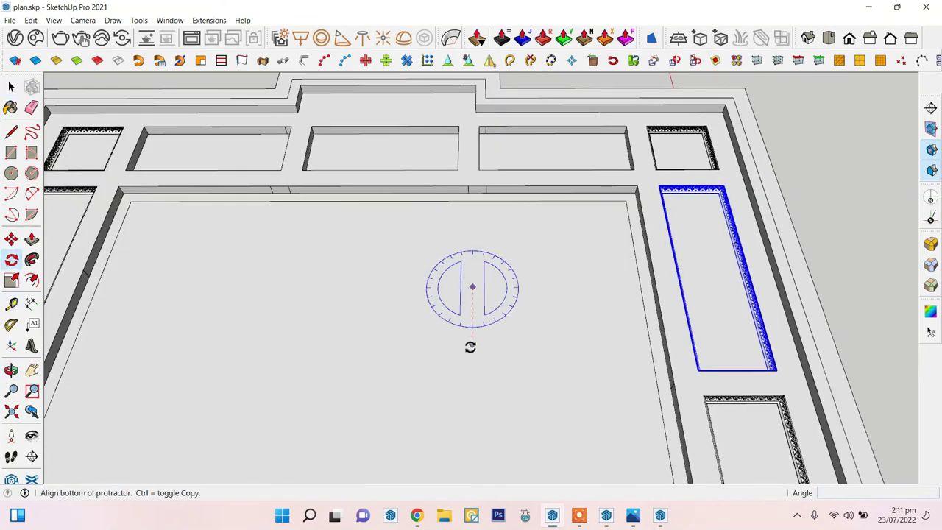
left_click(552, 292)
- Move the frame into the side recess and open it for editing
key("m")
scroll(498, 133, "up", 3)
left_click(498, 132)
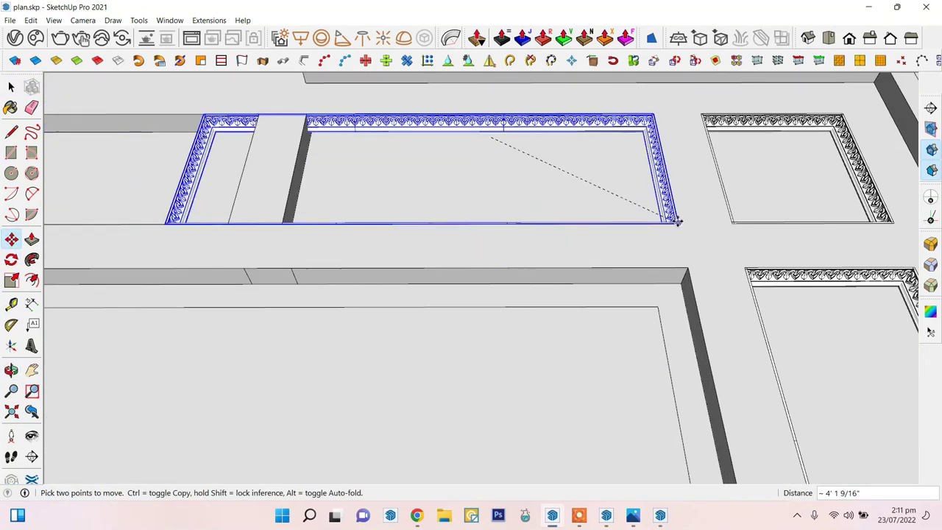
left_click(677, 216)
key("space")
right_click(360, 221)
key("Escape")
double_click(362, 220)
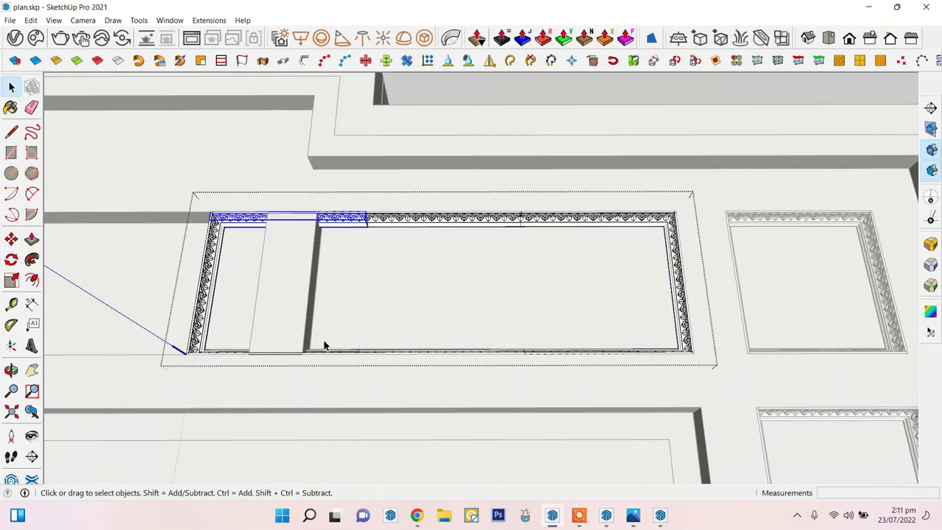
left_click(320, 211)
- Stretch the frame's top piece so the frame fills the recess width
key("space")
scroll(563, 248, "up", 2)
left_click(562, 249)
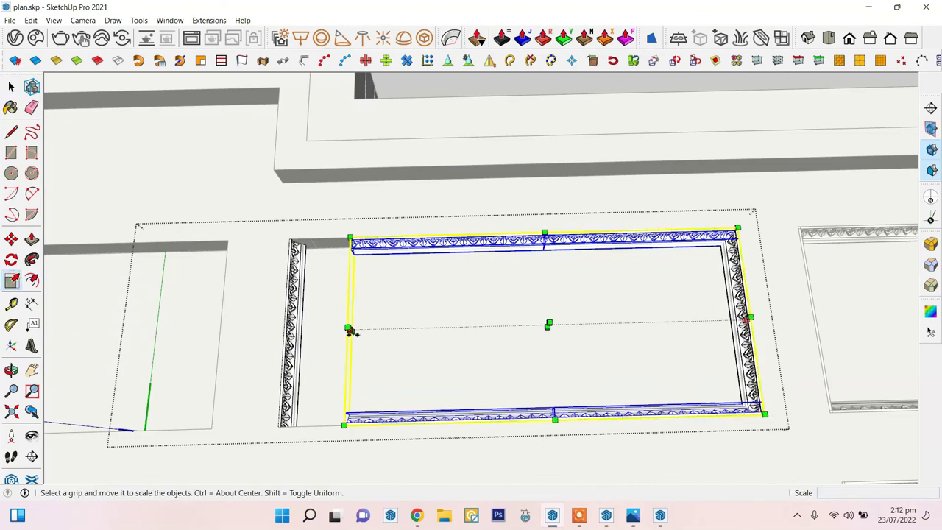
left_click_drag(350, 330, 287, 335)
scroll(353, 257, "down", 3)
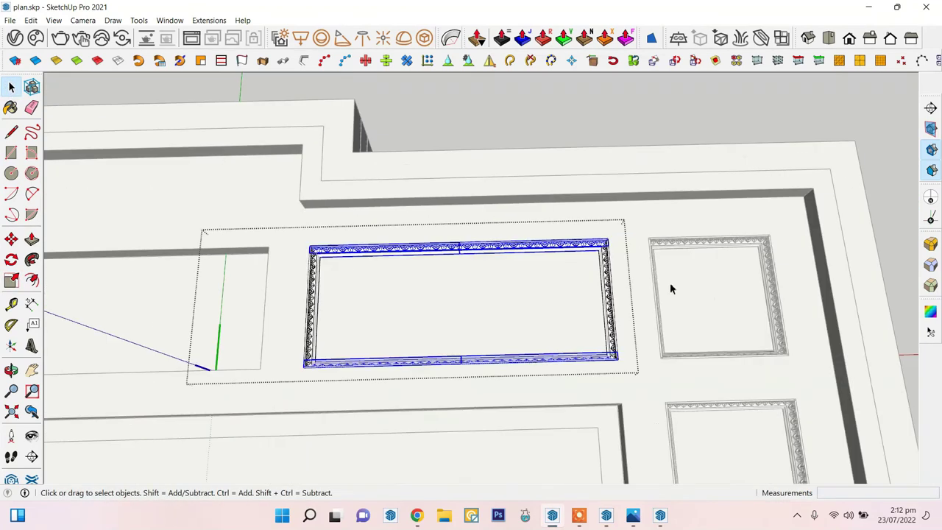
mouse_move(300, 300)
middle_mouse_down()
mouse_move(479, 236)
mouse_move(572, 299)
middle_mouse_up()
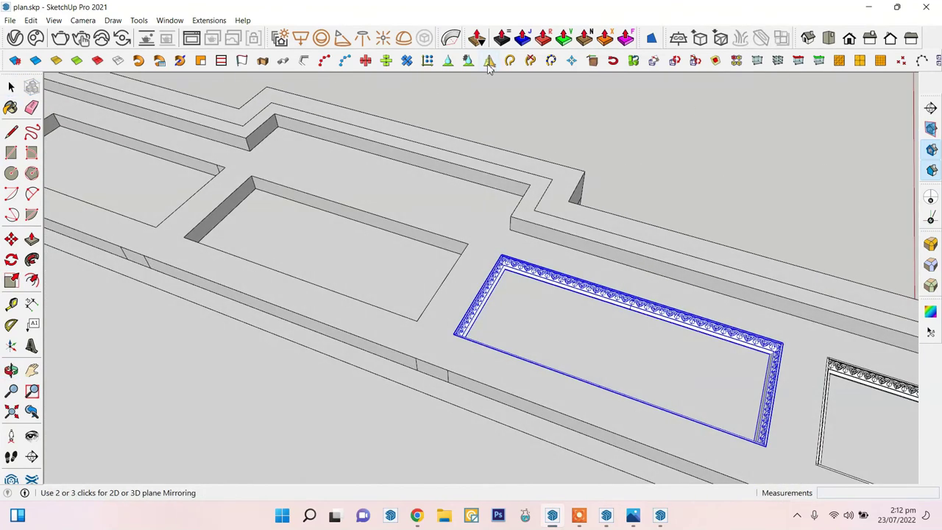
- Mirror a copy of the frame, then Ctrl-move a copy into the adjacent coffer
left_click(440, 358)
middle_click_drag(438, 330, 522, 326)
left_click(527, 337)
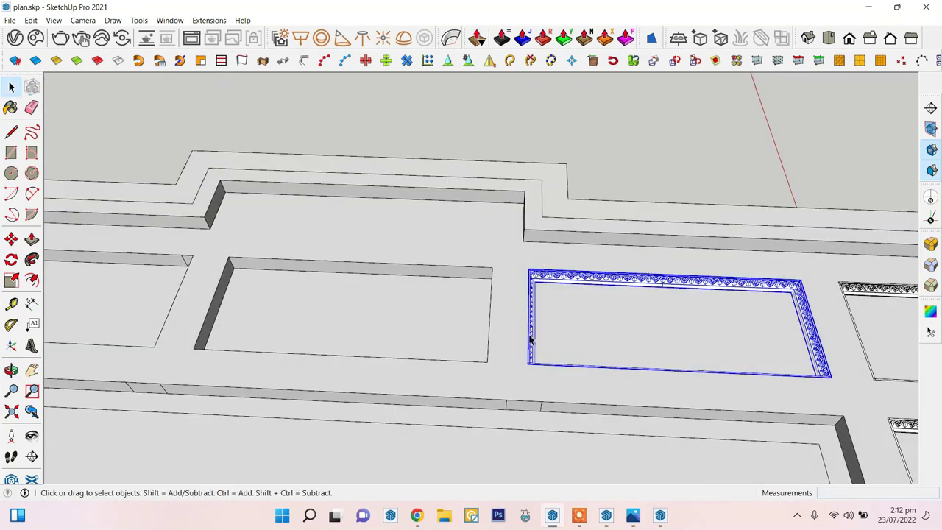
key("m")
scroll(559, 285, "up", 3)
left_click(559, 285)
key("ctrl")
middle_click_drag(559, 285, 771, 300)
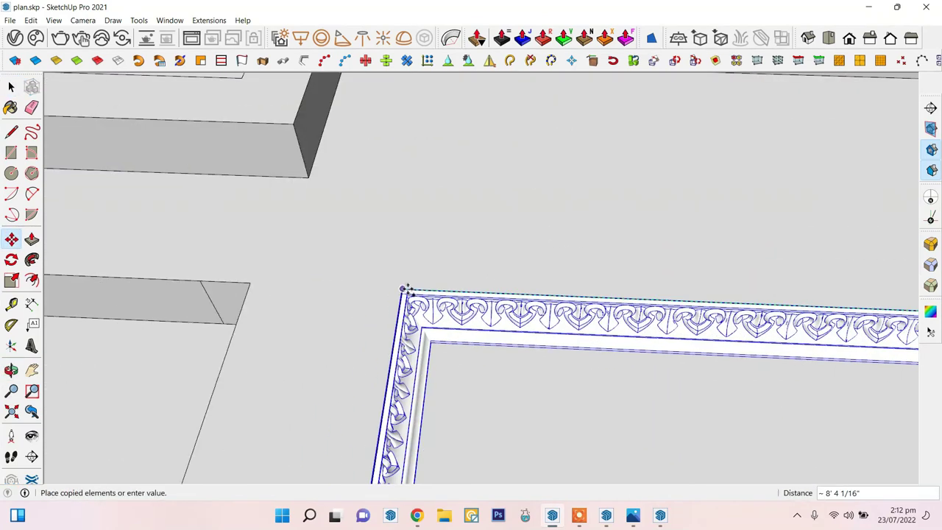
scroll(400, 288, "down", 3)
left_click(364, 269)
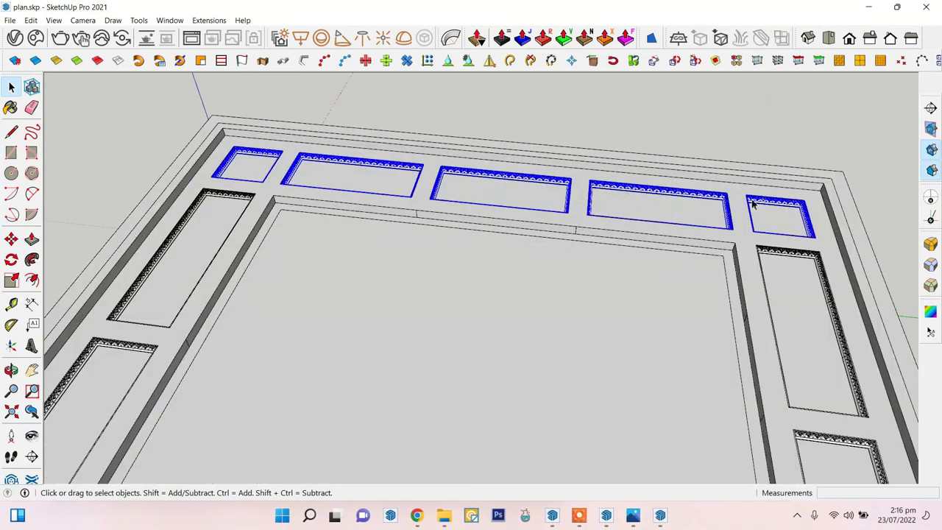
- Check the near-right ceiling corner and clear the moulding-frame selection
scroll(752, 204, "down", 3)
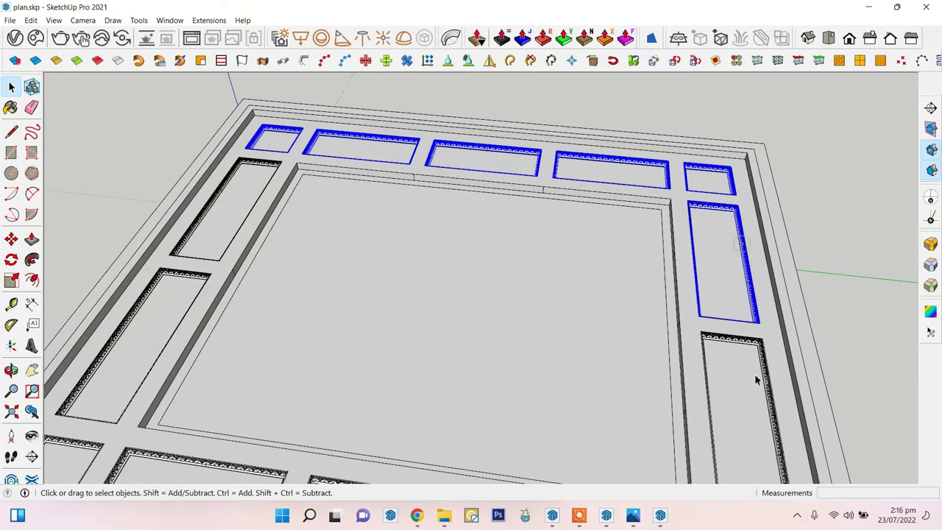
middle_click_drag(754, 373, 658, 333)
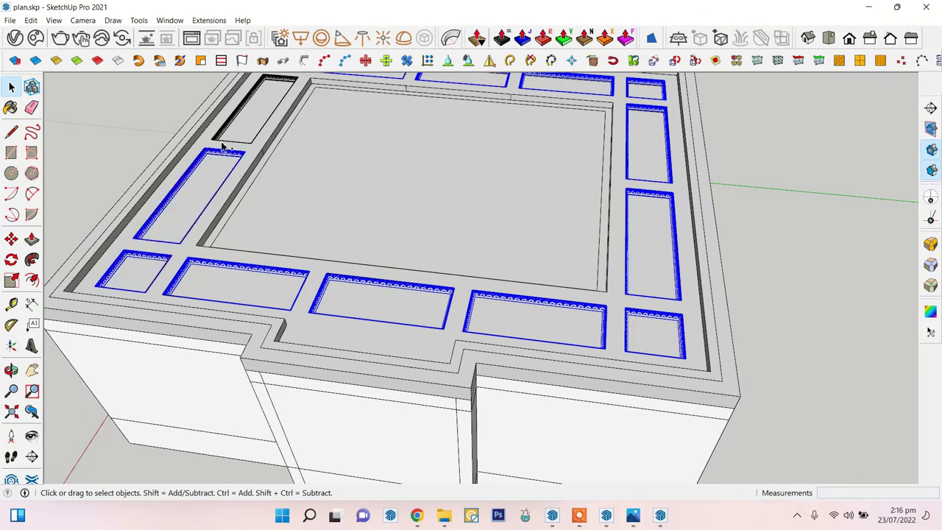
scroll(223, 148, "up", 3)
scroll(290, 178, "up", 2)
right_click(269, 251)
left_click(336, 305)
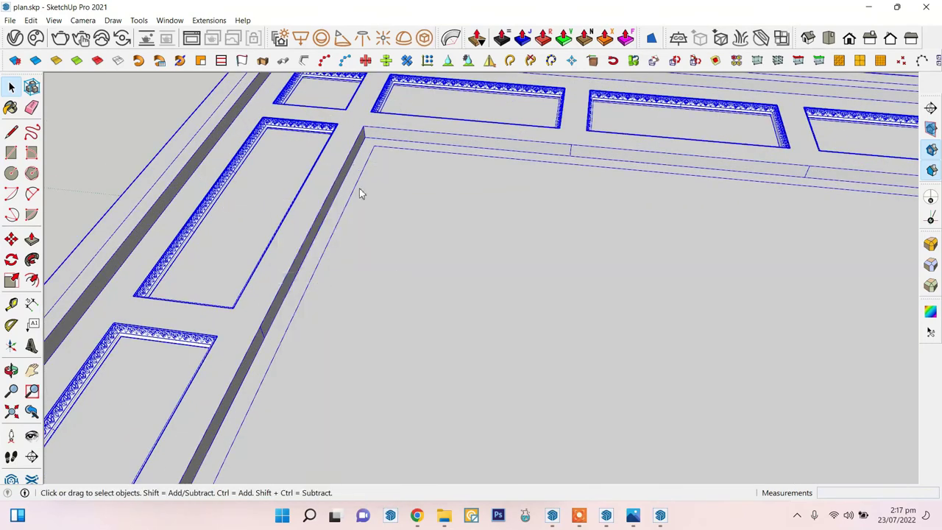
scroll(361, 193, "down", 5)
right_click(479, 139)
left_click(485, 290)
middle_click_drag(578, 340, 535, 325)
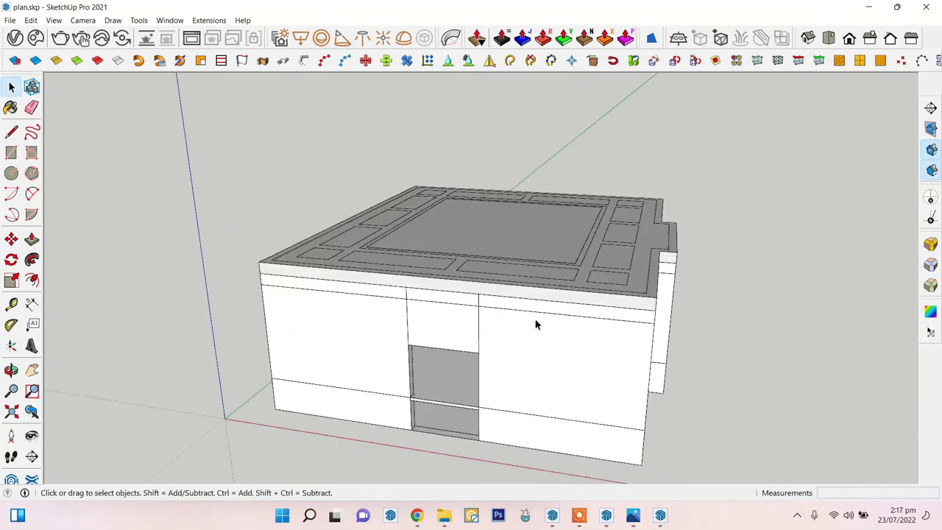
scroll(536, 325, "down", 3)
- Place a named section plane on the front wall and move it to cut the wall away
left_click(679, 38)
left_click(414, 309)
key("Return")
scroll(442, 309, "up", 2)
left_click(11, 239)
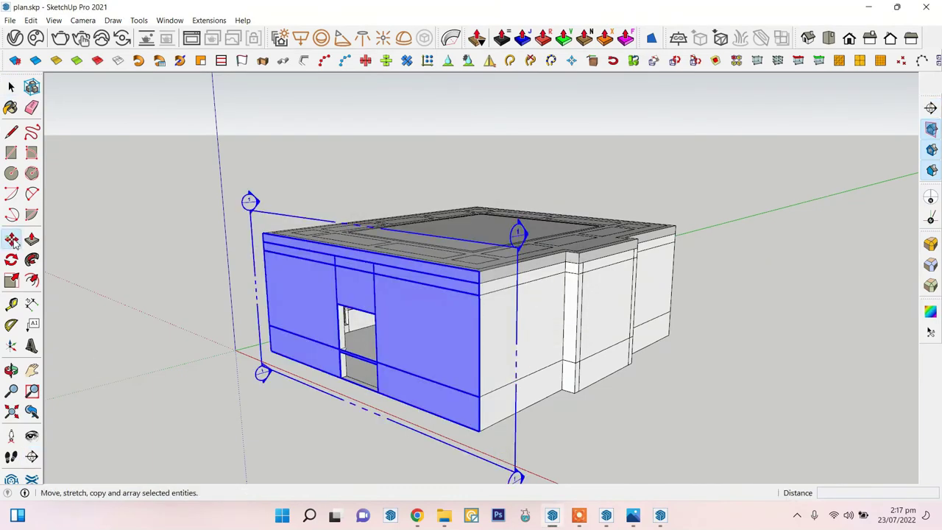
left_click(511, 448)
left_click(523, 454)
key("space")
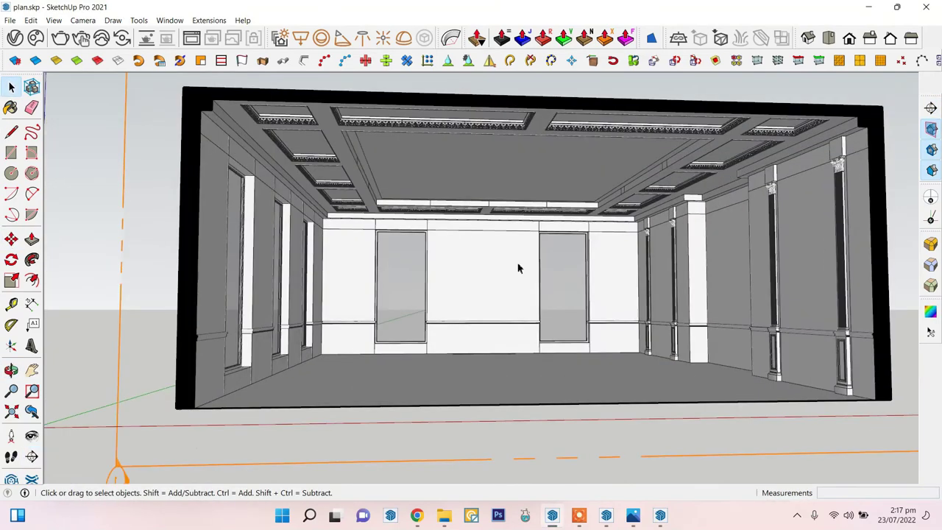
scroll(518, 269, "up", 5)
scroll(328, 239, "up", 3)
middle_click_drag(328, 239, 383, 267)
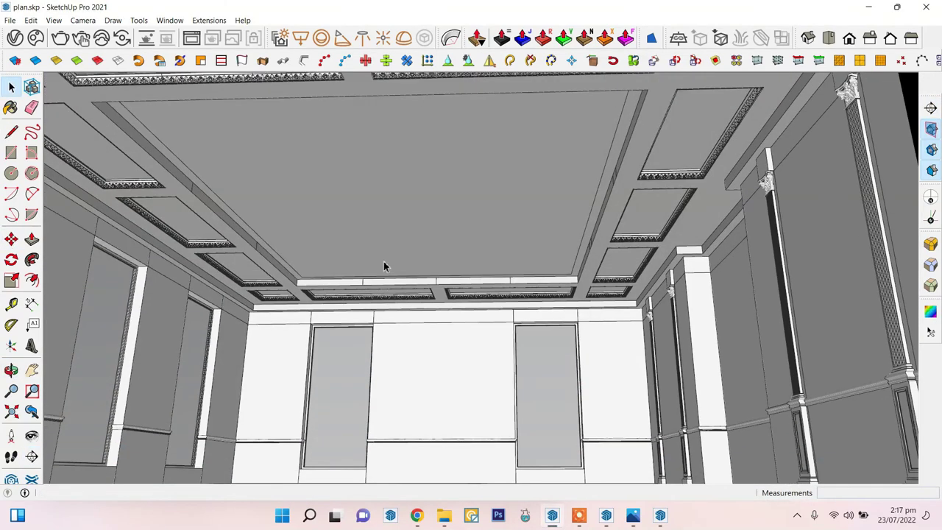
scroll(479, 280, "down", 2)
left_click(660, 515)
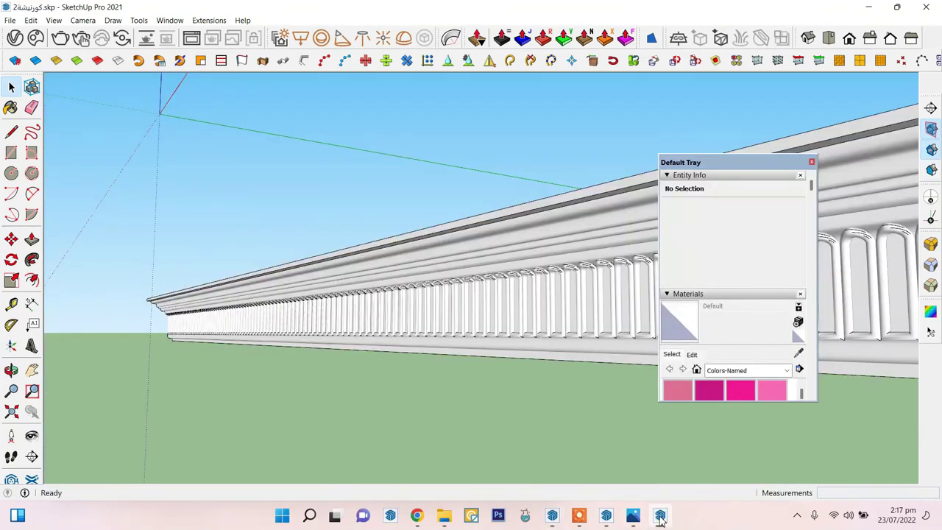
middle_click_drag(552, 218, 386, 190)
left_click(386, 190)
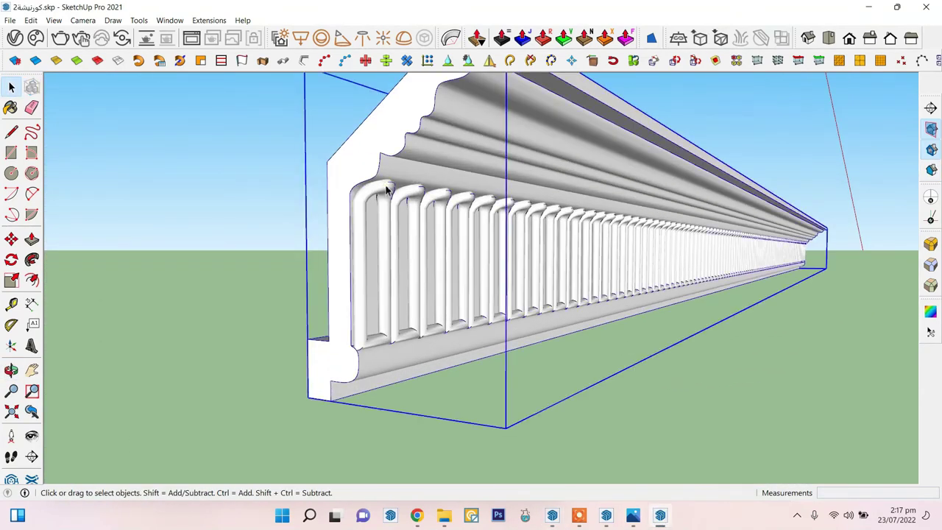
scroll(426, 284, "down", 3)
left_click(552, 515)
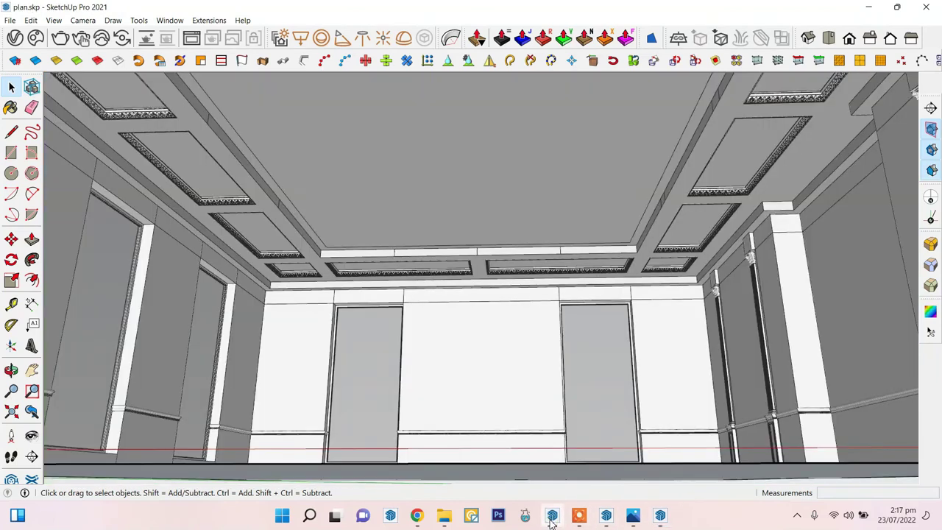
left_click(444, 515)
left_click(445, 515)
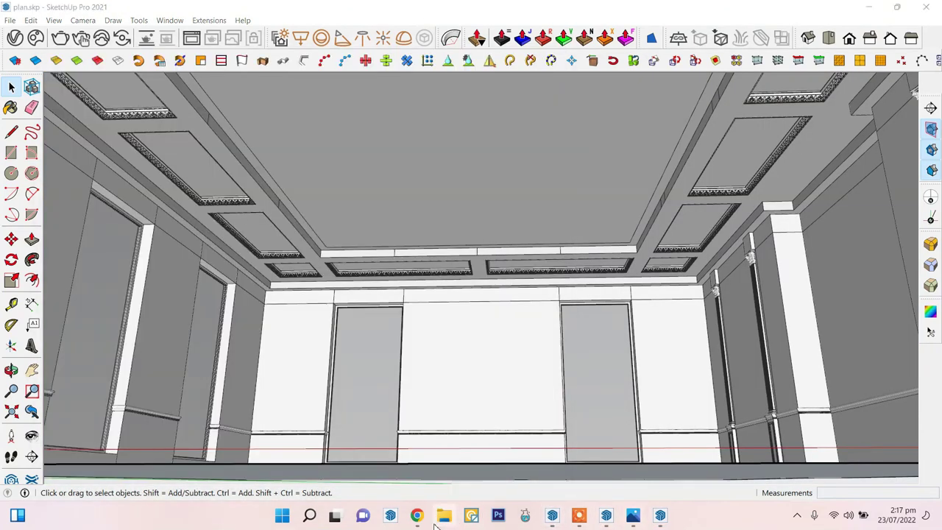
left_click(444, 515)
key("super+Up")
left_click(930, 10)
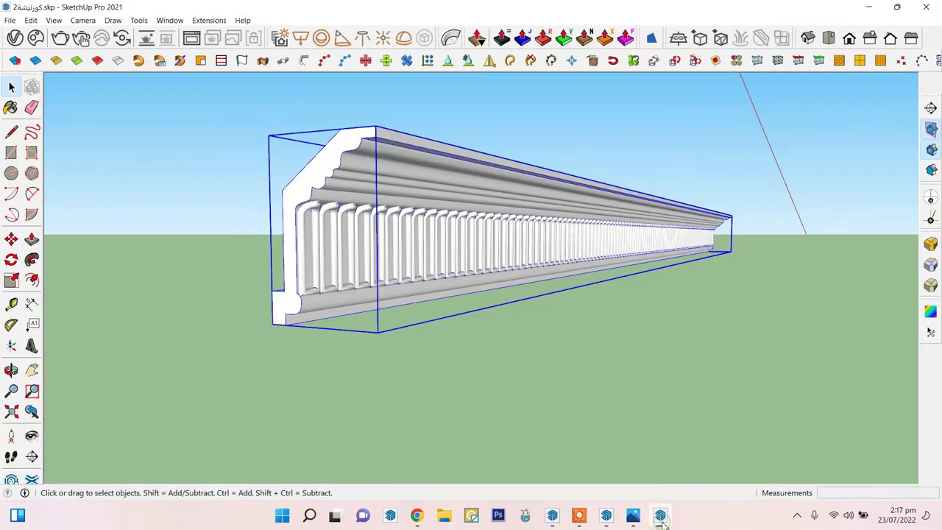
scroll(279, 237, "up", 3)
scroll(309, 197, "up", 3)
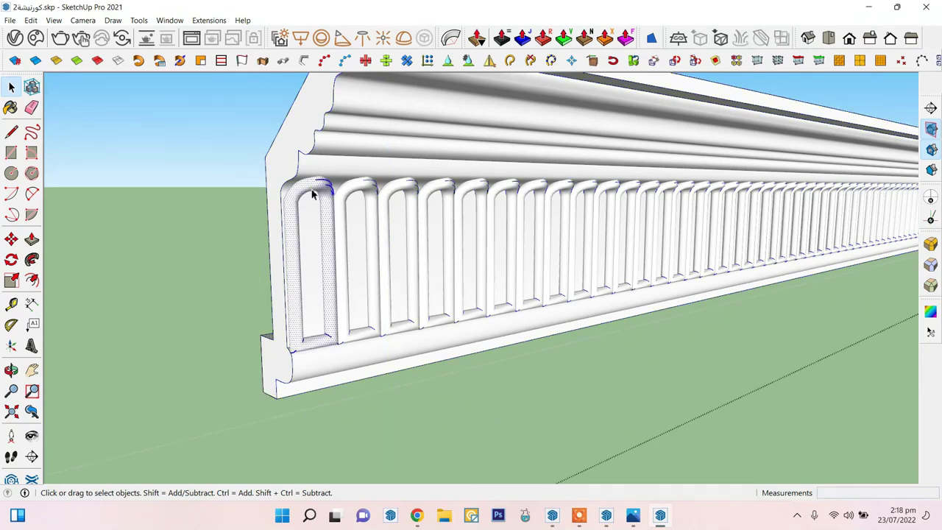
left_click(312, 194)
scroll(312, 193, "down", 5)
middle_click_drag(568, 242, 688, 361)
scroll(469, 304, "up", 5)
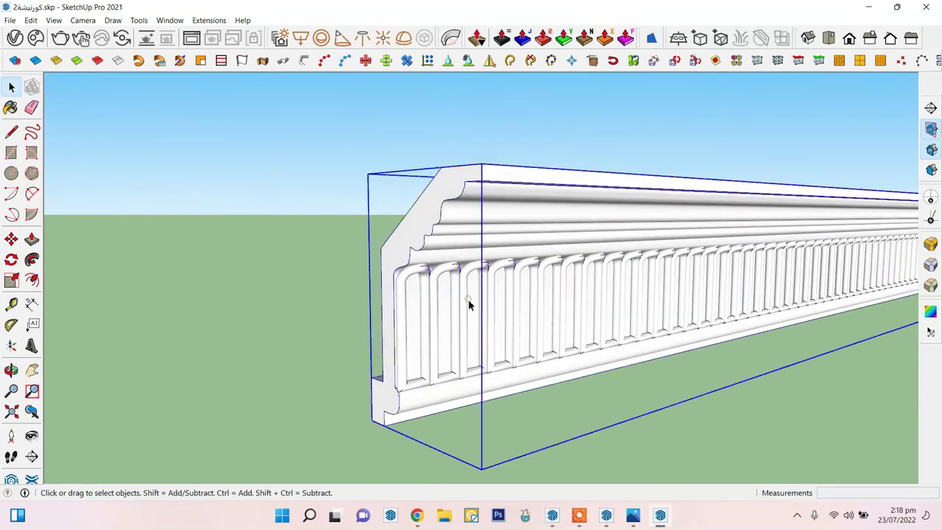
left_click(552, 515)
middle_click_drag(486, 346, 493, 385)
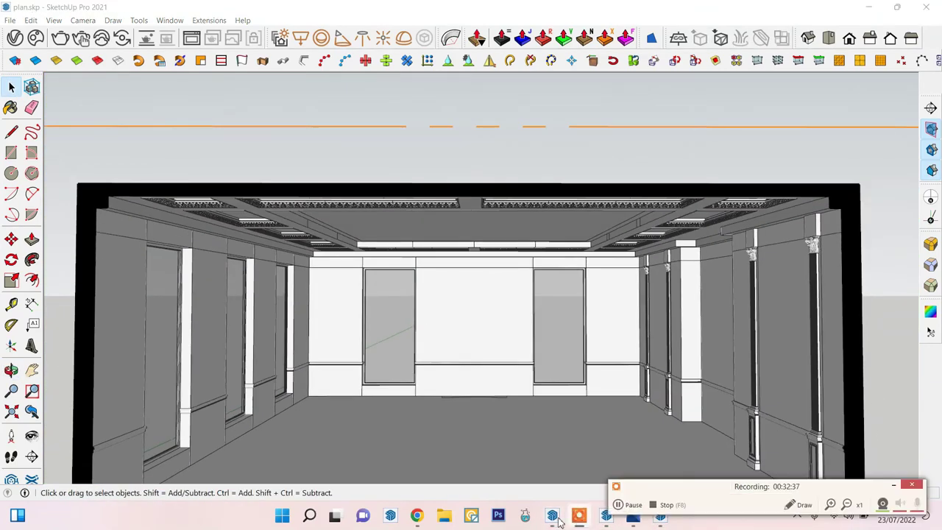
middle_click_drag(585, 336, 427, 288)
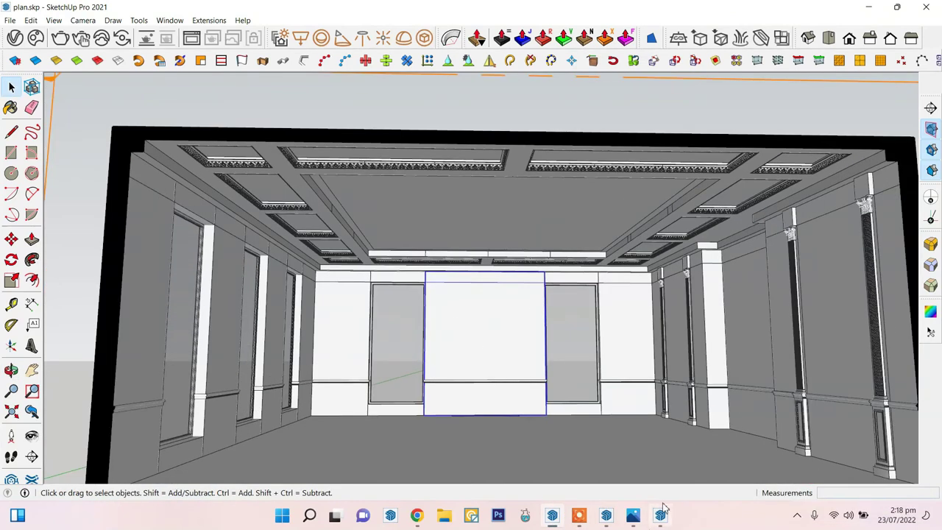
- Paste the copied cornice from the cornice model into the room
left_click(660, 515)
left_click(553, 515)
key("ctrl+v")
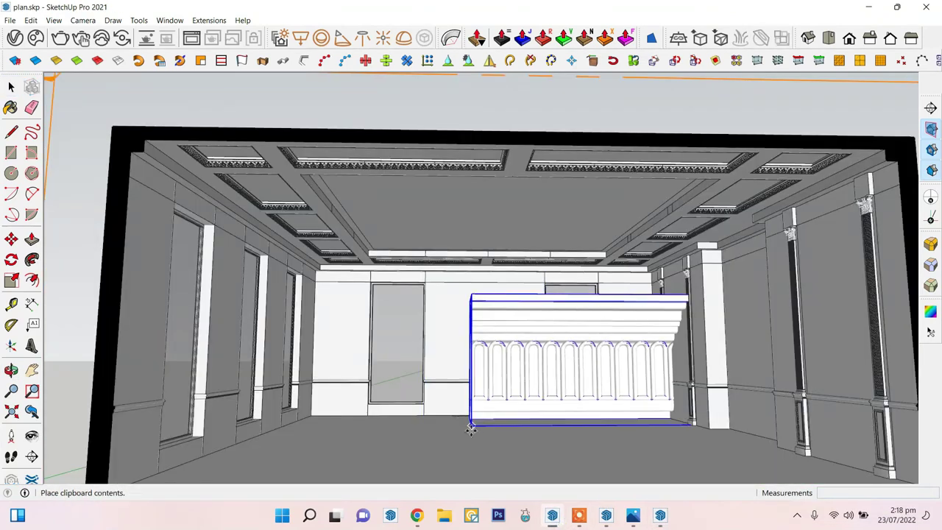
left_click(279, 442)
- Scale the pasted cornice down by a factor of 0.5
key("s")
left_click(11, 239)
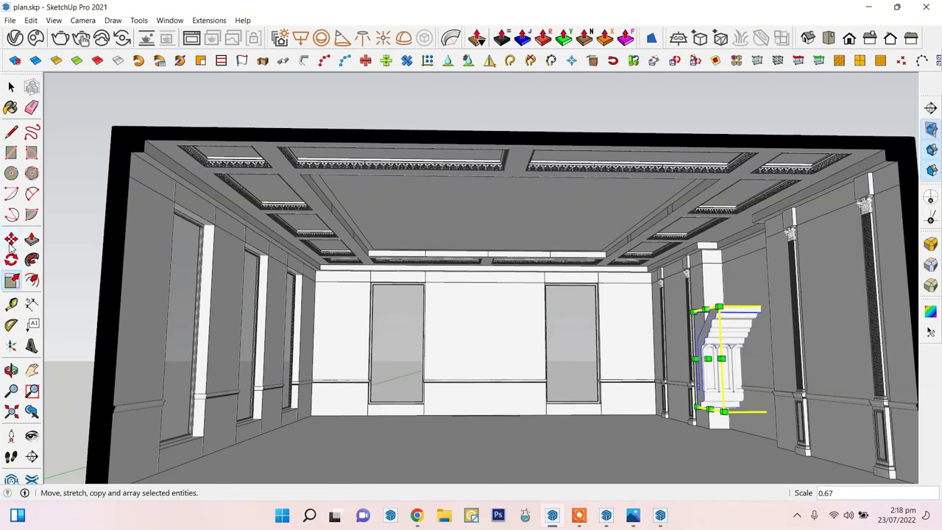
left_click(284, 440)
type("0.5")
key("Return")
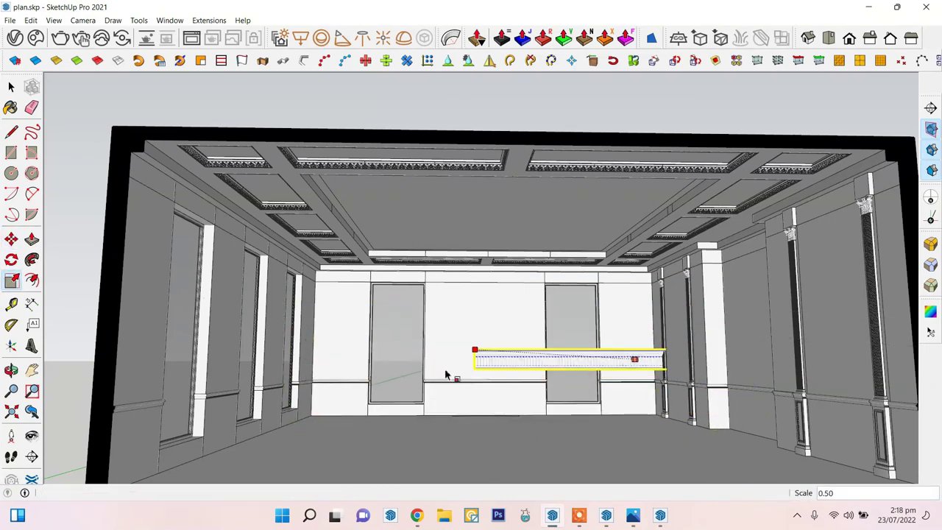
- Move the cornice along the green axis toward the top of the wall
key("m")
scroll(452, 361, "up", 3)
scroll(460, 343, "up", 3)
left_click(505, 385)
scroll(613, 277, "up", 2)
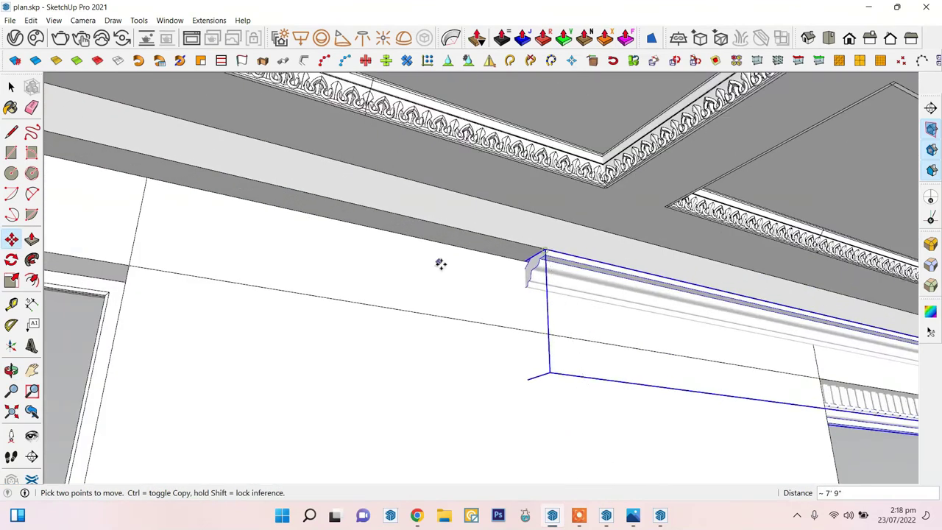
mouse_move(440, 265)
middle_mouse_down()
mouse_move(549, 286)
mouse_move(504, 353)
middle_mouse_up()
scroll(596, 273, "up", 2)
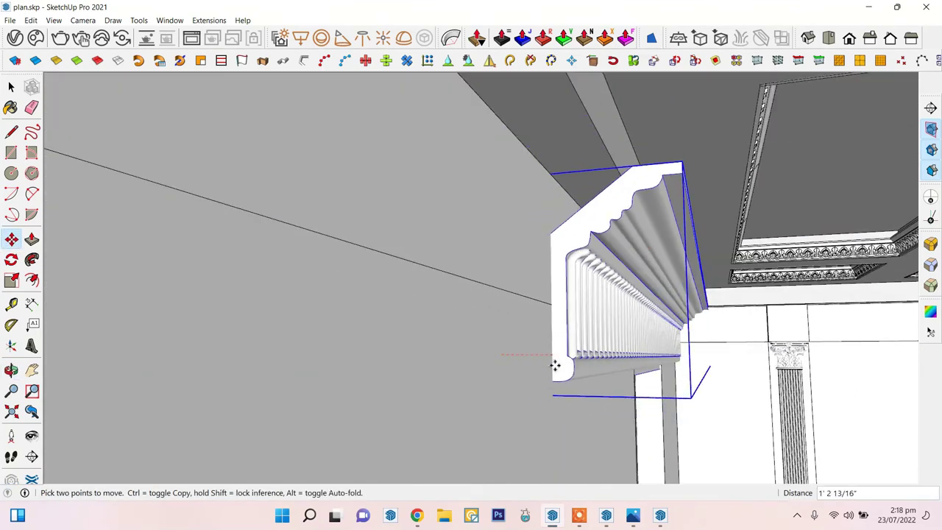
key("Left")
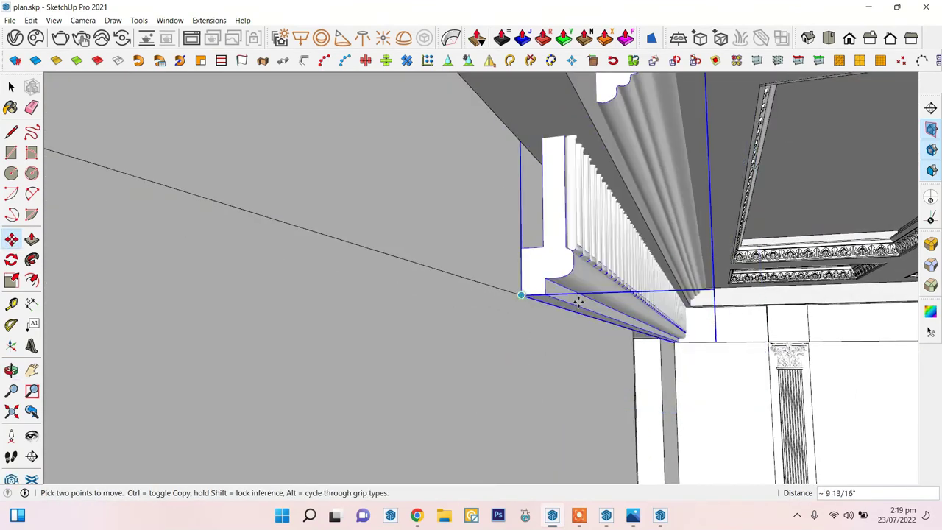
mouse_move(522, 298)
middle_mouse_down()
mouse_move(404, 248)
mouse_move(505, 299)
mouse_move(543, 149)
mouse_move(622, 211)
mouse_move(487, 194)
middle_mouse_up()
- Push the ceiling beam's underside face in by 6"
left_click(403, 177)
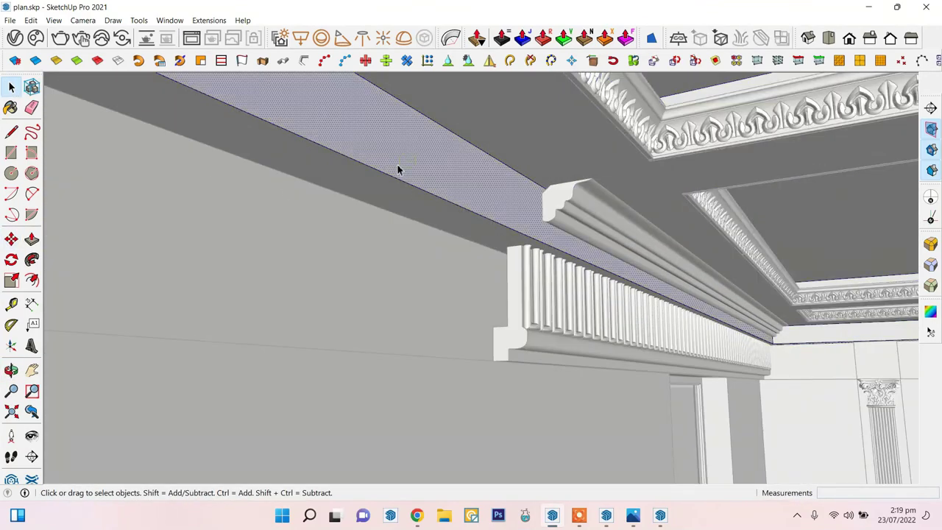
key("p")
double_click(378, 186)
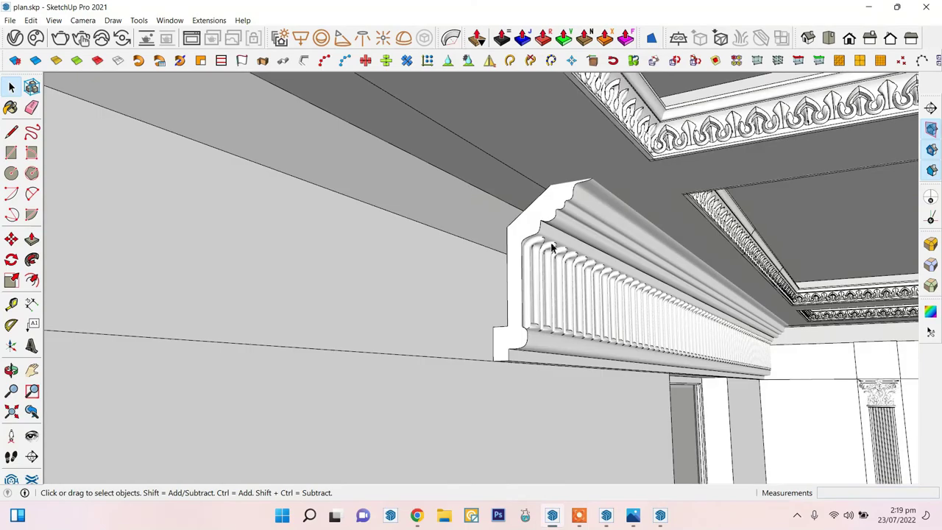
- Slide the cornice along the top of the wall and check its fit beneath the ceiling
middle_click_drag(465, 190, 459, 257)
left_click(564, 279)
middle_click_drag(563, 280, 515, 265)
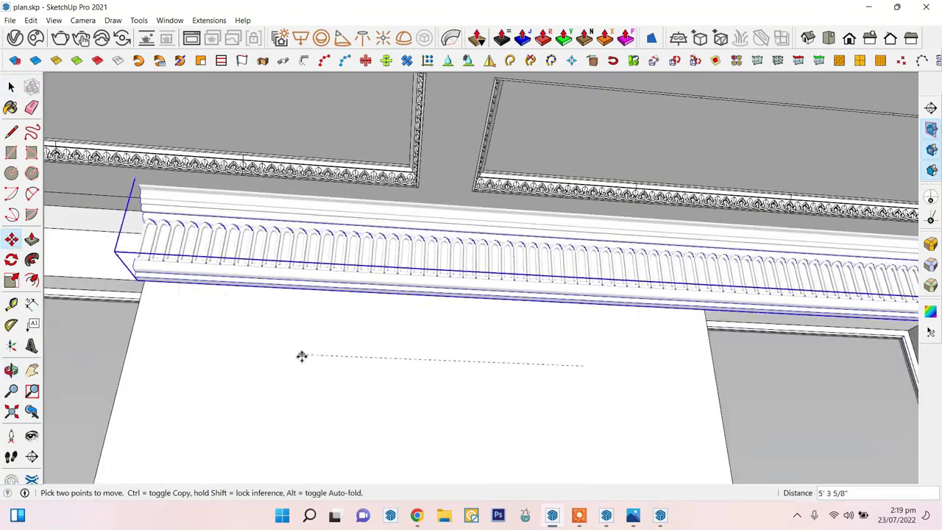
middle_click_drag(302, 356, 385, 312)
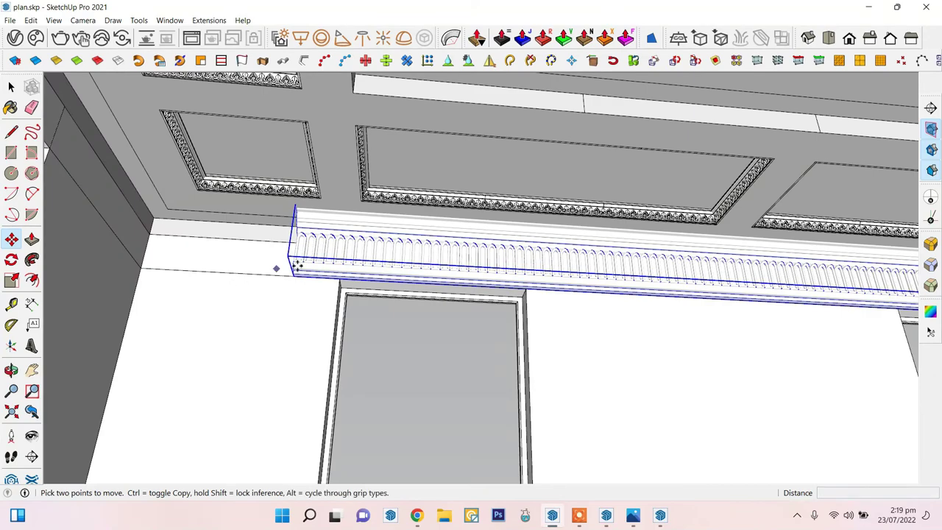
mouse_move(295, 281)
middle_mouse_down()
mouse_move(111, 280)
mouse_move(611, 249)
mouse_move(581, 243)
mouse_move(555, 269)
mouse_move(595, 242)
mouse_move(462, 256)
middle_mouse_up()
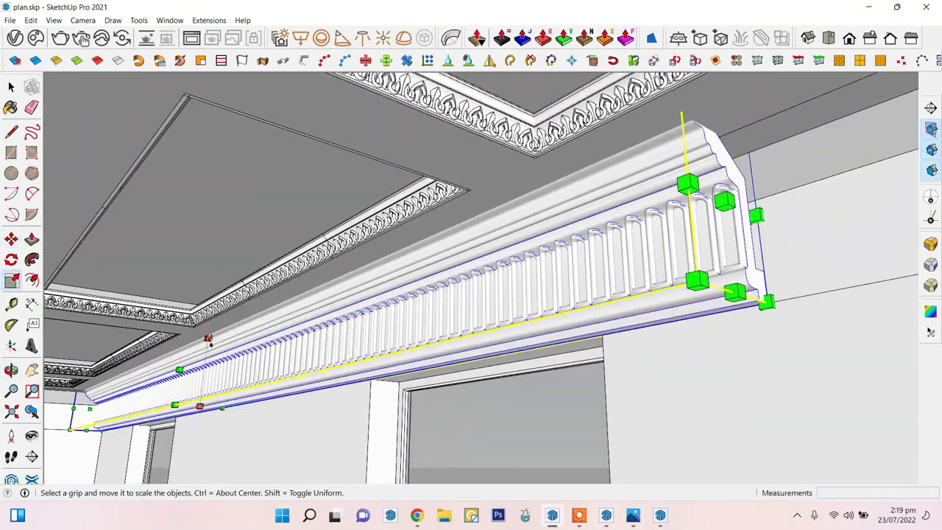
mouse_move(208, 340)
middle_mouse_down()
mouse_move(349, 260)
mouse_move(496, 240)
mouse_move(717, 237)
mouse_move(729, 274)
mouse_move(758, 305)
middle_mouse_up()
key("space")
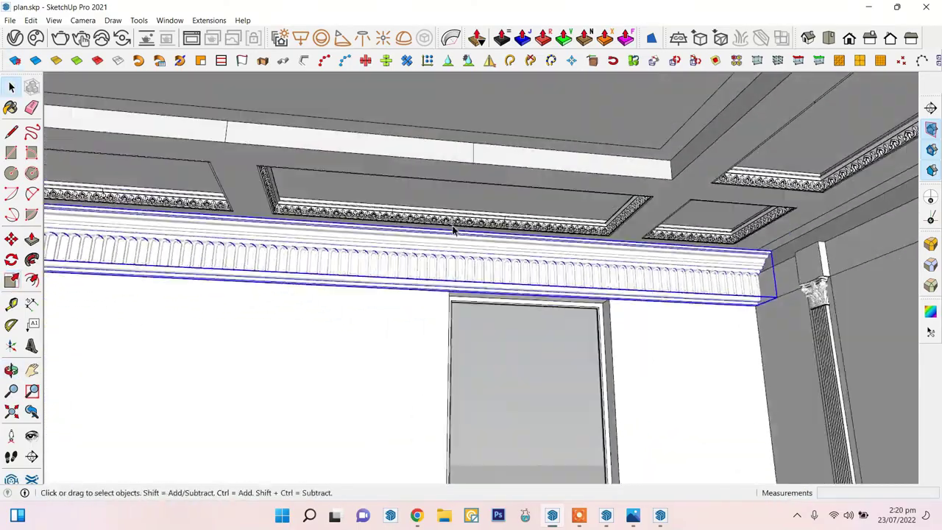
middle_click_drag(412, 243, 463, 231)
scroll(557, 227, "down", 5)
scroll(557, 228, "up", 5)
mouse_move(557, 228)
middle_mouse_down()
mouse_move(204, 183)
mouse_move(214, 154)
mouse_move(231, 143)
mouse_move(343, 213)
mouse_move(411, 273)
mouse_move(566, 267)
mouse_move(670, 185)
mouse_move(640, 177)
mouse_move(671, 257)
mouse_move(470, 298)
mouse_move(529, 202)
mouse_move(425, 194)
mouse_move(501, 132)
mouse_move(517, 179)
middle_mouse_up()
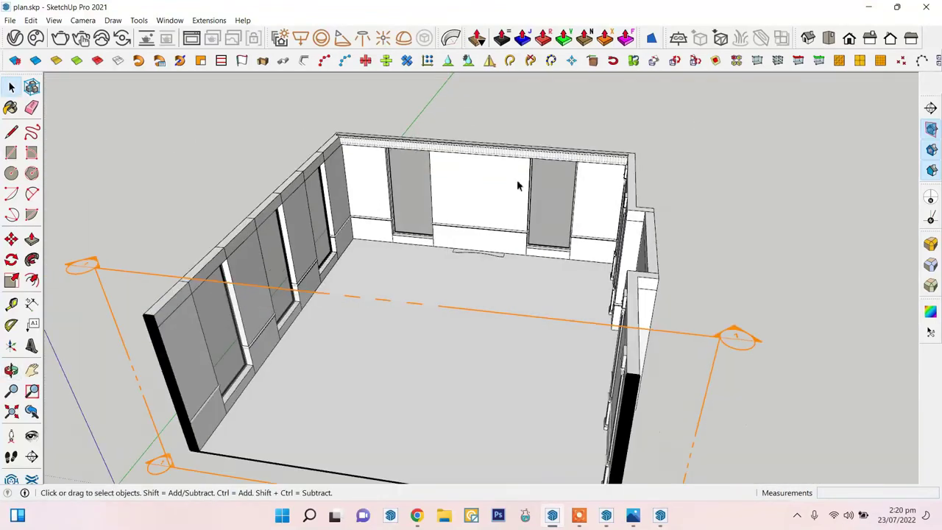
- Switch off the section cut so the walls are fully shown again
left_click(930, 129)
left_click(930, 149)
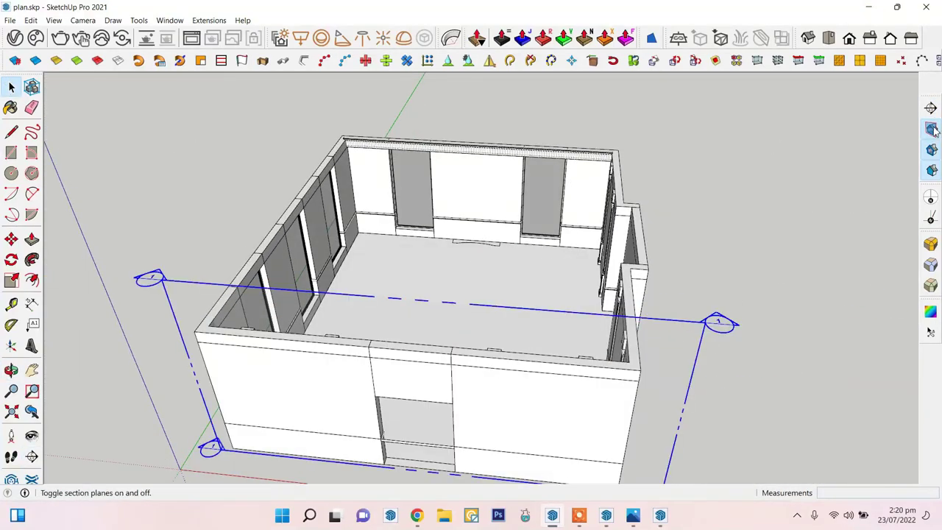
mouse_move(662, 243)
middle_mouse_down()
mouse_move(628, 179)
mouse_move(315, 120)
mouse_move(484, 164)
mouse_move(489, 110)
middle_mouse_up()
middle_click_drag(343, 158, 183, 220)
key("space")
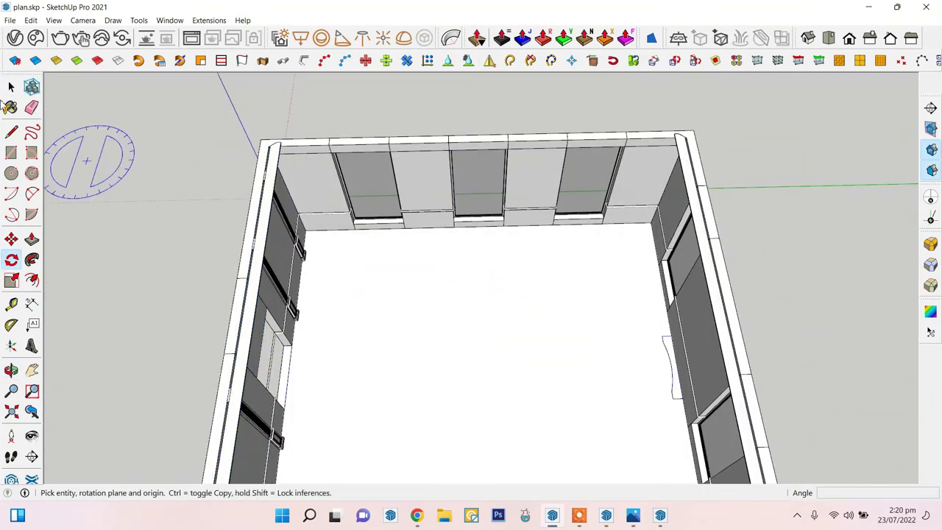
- Move the fluted cornice so its end sits tight in the wall corner
middle_click_drag(527, 309, 442, 221)
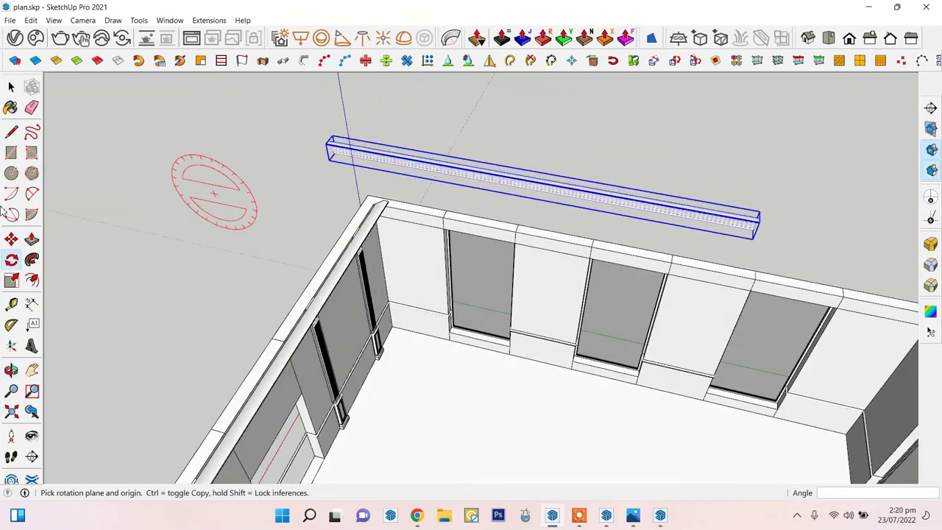
key("m")
middle_click_drag(610, 153, 515, 257)
scroll(494, 292, "up", 5)
left_click(495, 293)
scroll(494, 292, "up", 2)
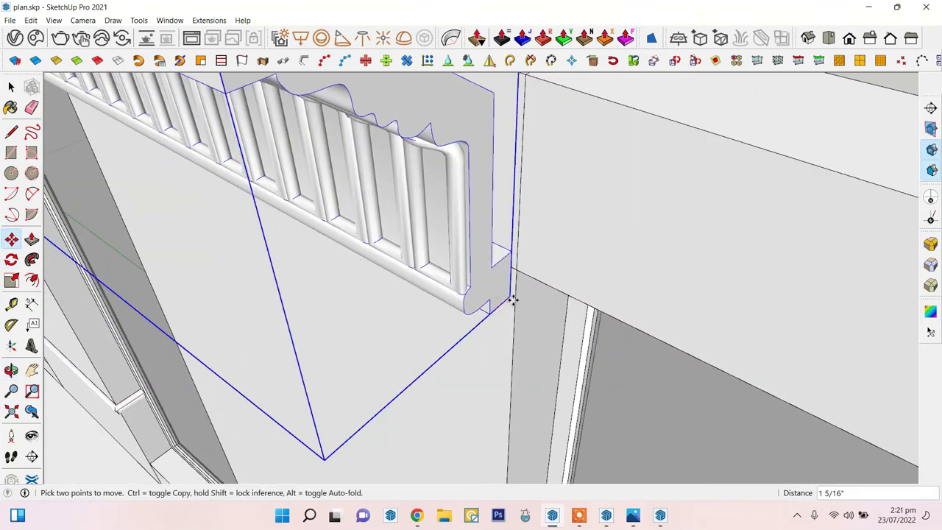
left_click(536, 280)
scroll(535, 280, "down", 5)
mouse_move(331, 169)
middle_mouse_down()
mouse_move(538, 182)
mouse_move(496, 222)
middle_mouse_up()
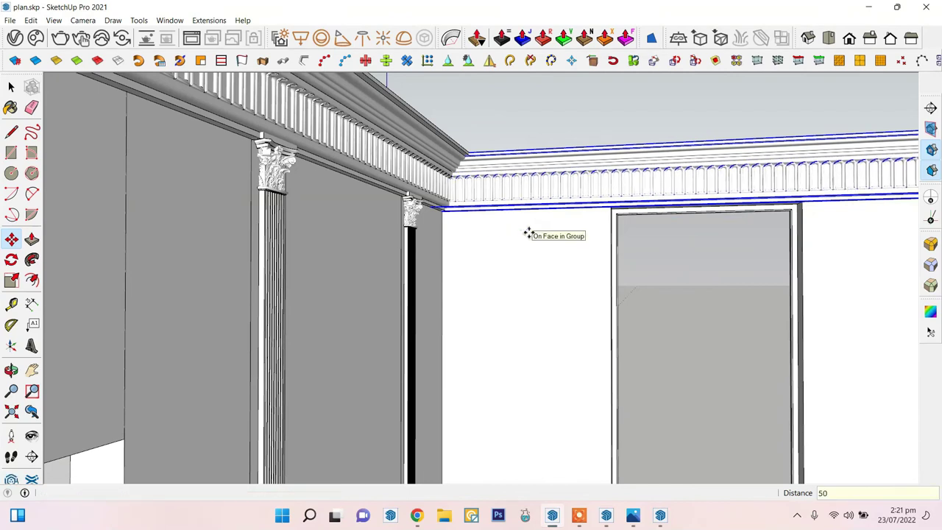
scroll(529, 232, "up", 3)
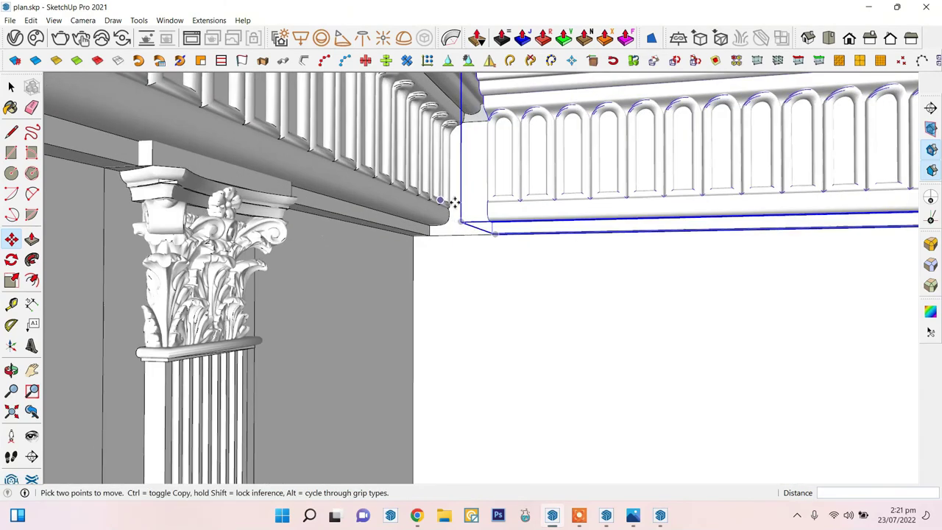
scroll(481, 233, "up", 3)
key("space")
- Mirror a copy of the front-wall cornice onto the back wall
scroll(353, 267, "down", 5)
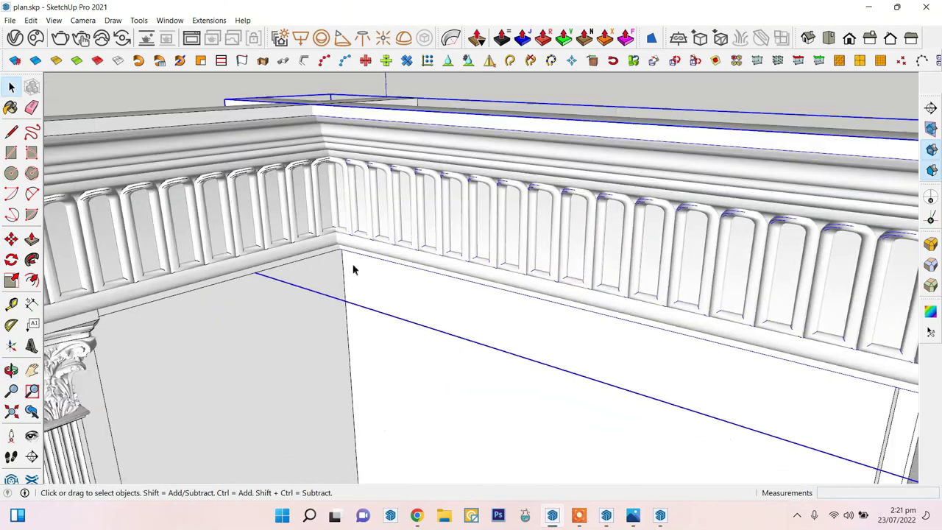
scroll(564, 319, "down", 3)
mouse_move(563, 320)
middle_mouse_down()
mouse_move(647, 225)
mouse_move(703, 230)
mouse_move(620, 283)
middle_mouse_up()
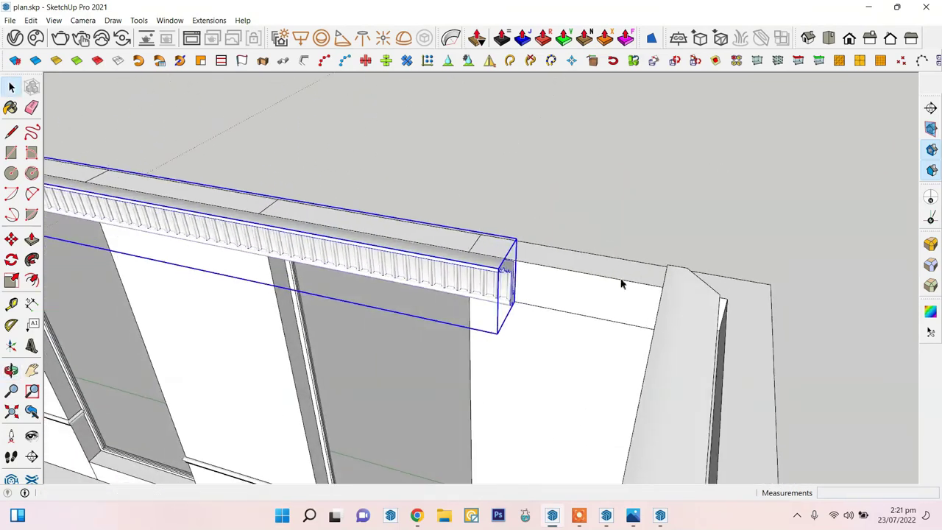
scroll(524, 324, "down", 2)
key("space")
mouse_move(714, 326)
middle_mouse_down()
mouse_move(668, 206)
mouse_move(601, 182)
middle_mouse_up()
left_click(601, 184)
scroll(530, 248, "down", 4)
scroll(530, 248, "down", 2)
left_click(490, 60)
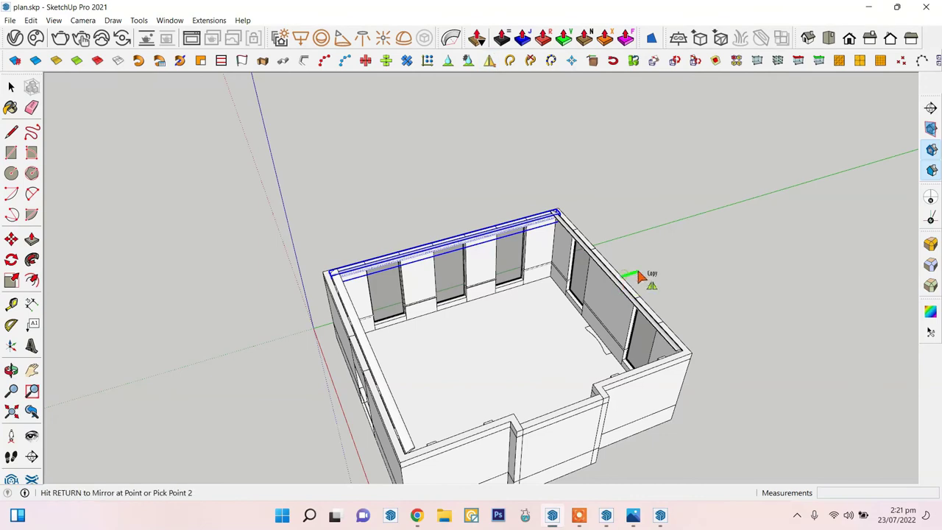
scroll(641, 233, "up", 3)
left_click(511, 188)
scroll(619, 204, "down", 1)
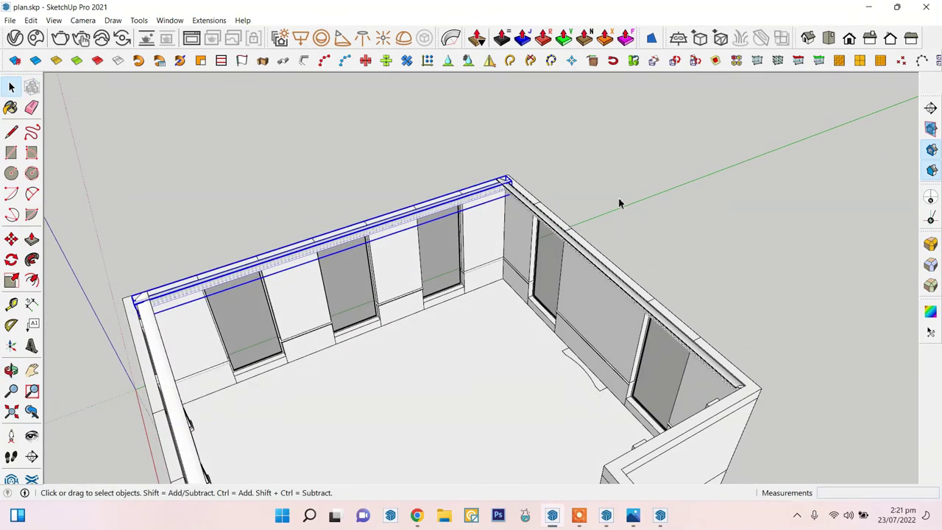
- Orbit to check that the mirrored cornice meets cleanly along the back wall top
middle_click_drag(473, 227, 510, 226)
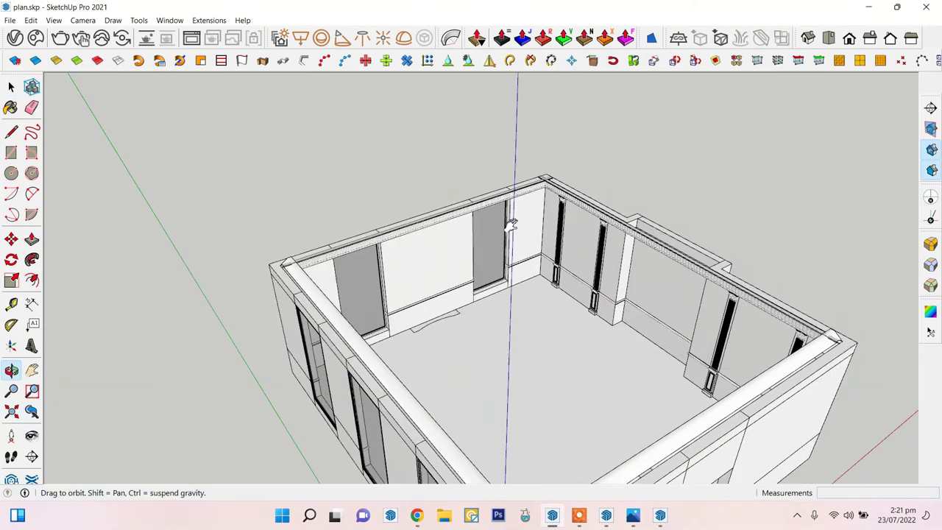
scroll(562, 269, "up", 3)
scroll(567, 322, "up", 2)
scroll(561, 206, "down", 3)
scroll(562, 207, "up", 2)
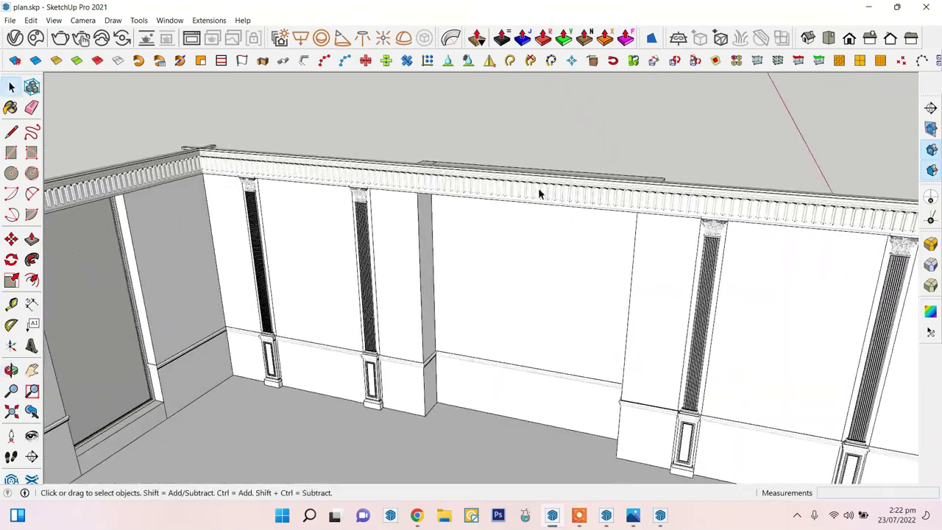
mouse_move(538, 189)
middle_mouse_down()
mouse_move(445, 116)
mouse_move(448, 263)
middle_mouse_up()
scroll(407, 205, "up", 2)
scroll(407, 205, "down", 1)
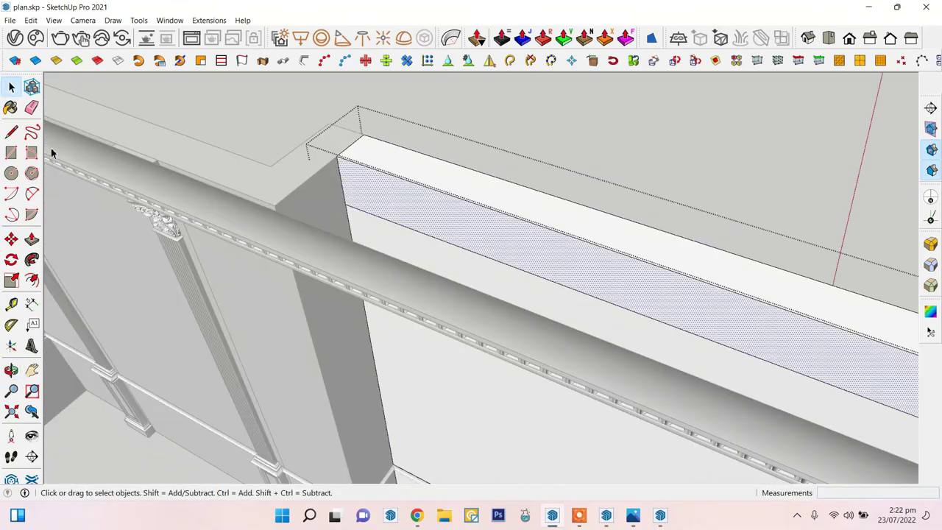
scroll(474, 246, "down", 3)
scroll(458, 248, "down", 3)
scroll(456, 246, "down", 2)
- Begin the skirting profile with a vertical edge at the pilaster base corner
scroll(610, 287, "up", 4)
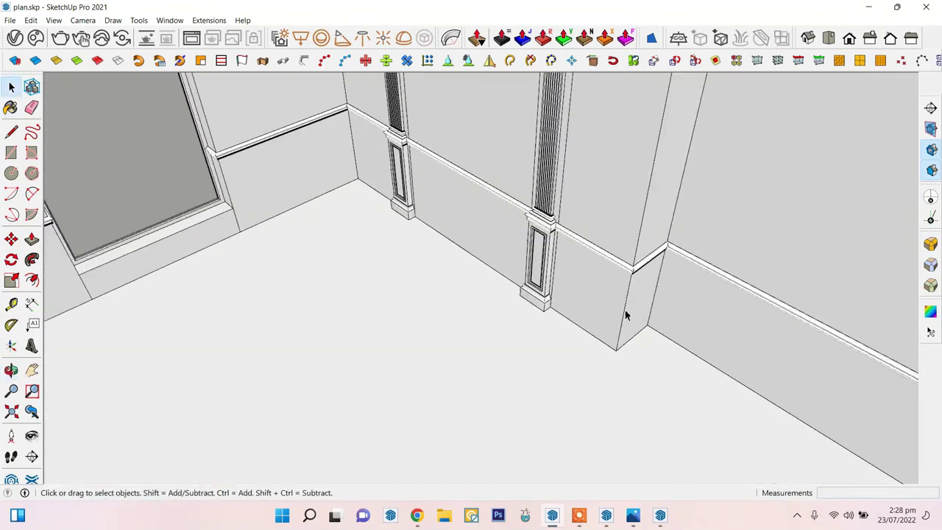
scroll(633, 317, "up", 3)
key("l")
scroll(643, 321, "up", 2)
left_click(586, 399)
scroll(437, 280, "up", 3)
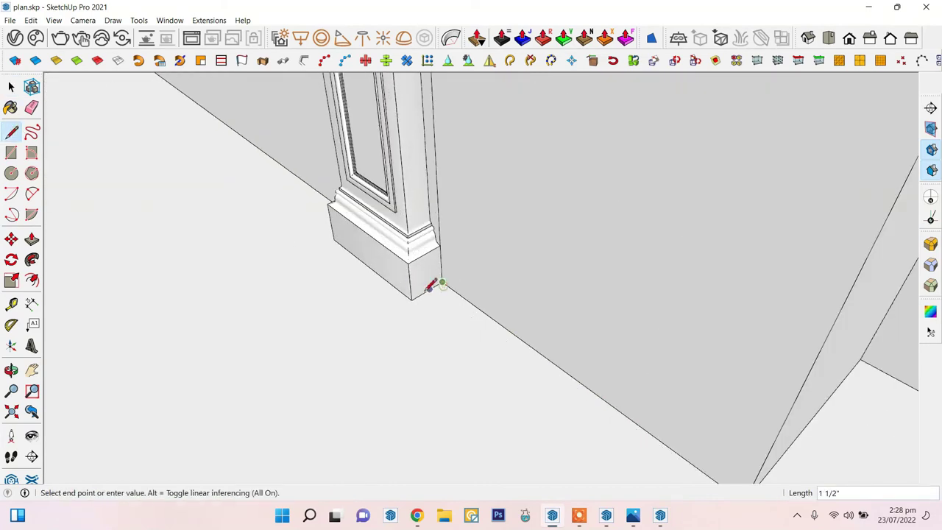
scroll(718, 337, "up", 3)
mouse_move(536, 354)
middle_mouse_down()
mouse_move(699, 275)
mouse_move(332, 164)
mouse_move(670, 341)
mouse_move(535, 239)
mouse_move(530, 204)
mouse_move(557, 362)
mouse_move(399, 258)
mouse_move(609, 256)
mouse_move(459, 277)
middle_mouse_up()
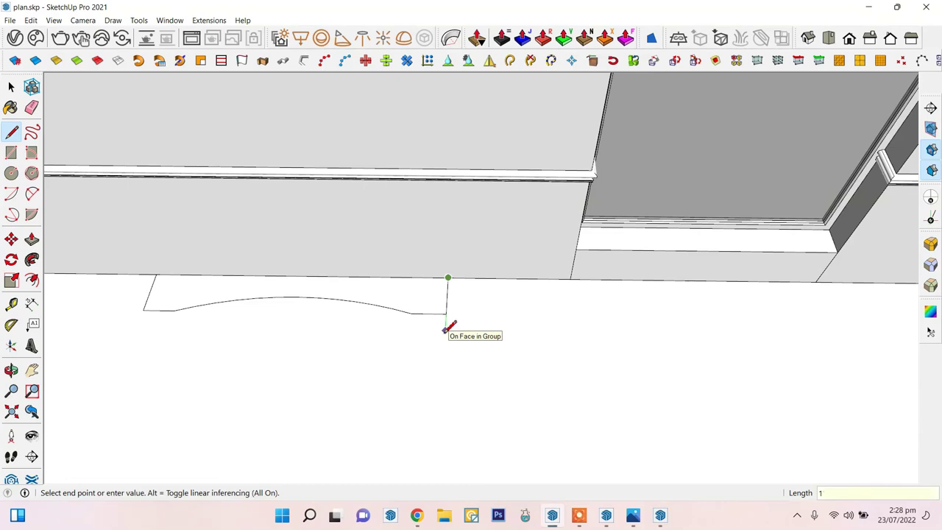
left_click(446, 329)
middle_click_drag(446, 329, 286, 329)
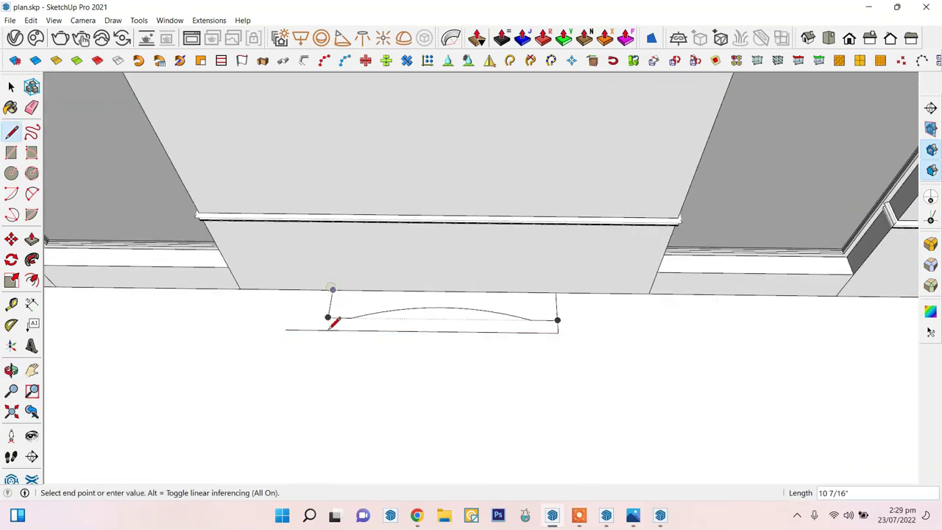
- Complete the skirting profile lines and close them into a face
left_click(11, 131)
mouse_move(314, 273)
middle_mouse_down()
mouse_move(204, 253)
mouse_move(319, 295)
mouse_move(388, 182)
mouse_move(534, 278)
middle_mouse_up()
scroll(447, 301, "up", 3)
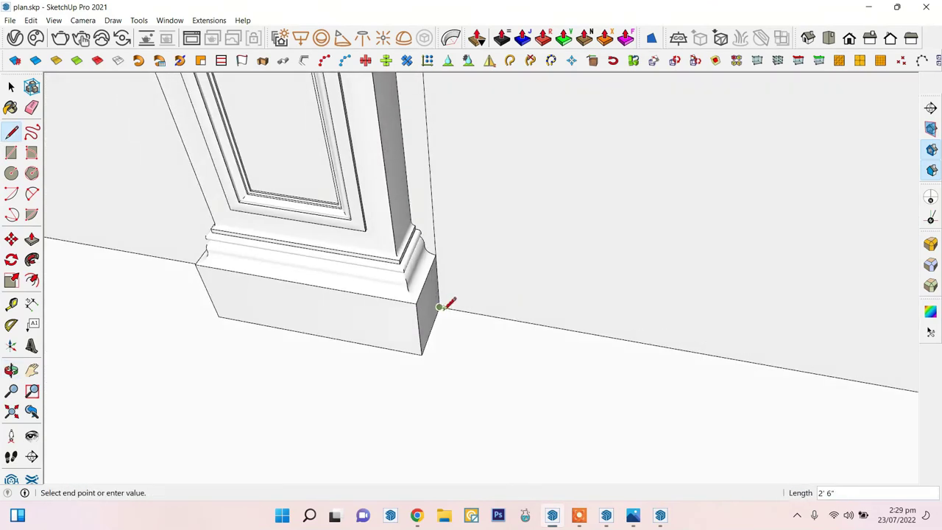
scroll(441, 312, "down", 1)
mouse_move(437, 319)
middle_mouse_down("shift")
mouse_move(674, 374)
mouse_move(827, 349)
mouse_move(189, 194)
mouse_move(498, 319)
mouse_move(485, 332)
mouse_move(625, 391)
mouse_move(582, 309)
mouse_move(788, 415)
middle_mouse_up("shift")
mouse_move(86, 368)
middle_mouse_down()
mouse_move(254, 285)
mouse_move(721, 393)
mouse_move(319, 311)
mouse_move(395, 246)
mouse_move(541, 317)
mouse_move(700, 357)
mouse_move(362, 267)
mouse_move(483, 238)
mouse_move(347, 305)
mouse_move(623, 303)
middle_mouse_up()
scroll(347, 305, "up", 5)
middle_click_drag(557, 276, 392, 294)
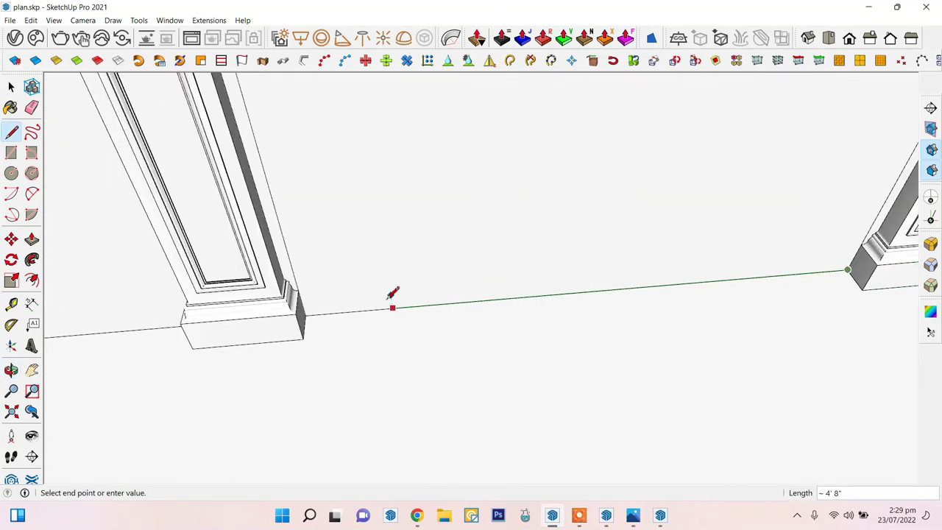
mouse_move(304, 333)
middle_mouse_down()
mouse_move(588, 336)
mouse_move(620, 346)
middle_mouse_up()
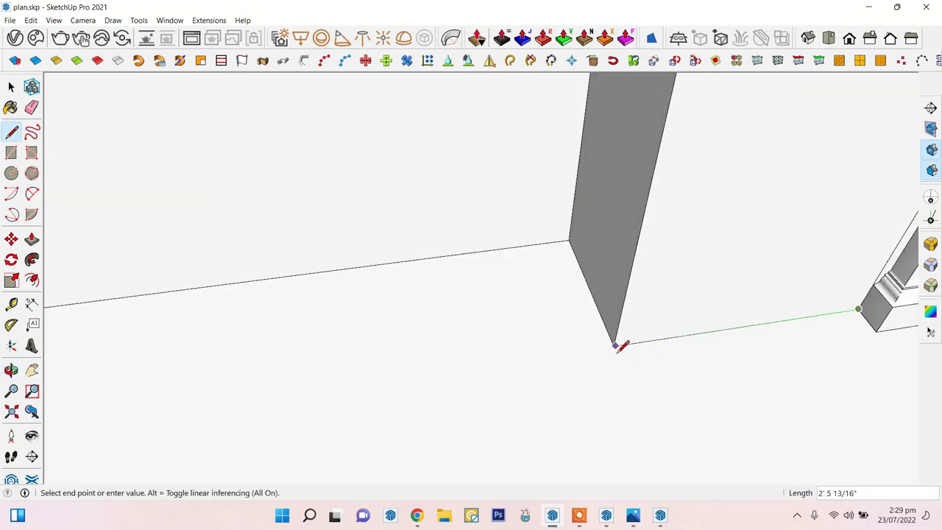
middle_click_drag(574, 234, 520, 287)
left_click(291, 270)
key("space")
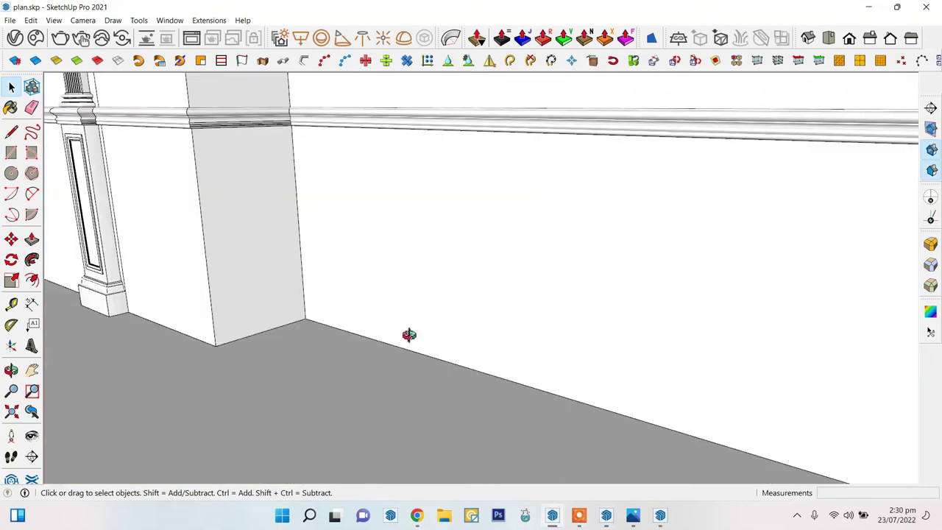
- Place a copy of the skirting profile upright against the wall corner
left_click(361, 382)
scroll(361, 382, "up", 3)
scroll(437, 139, "up", 3)
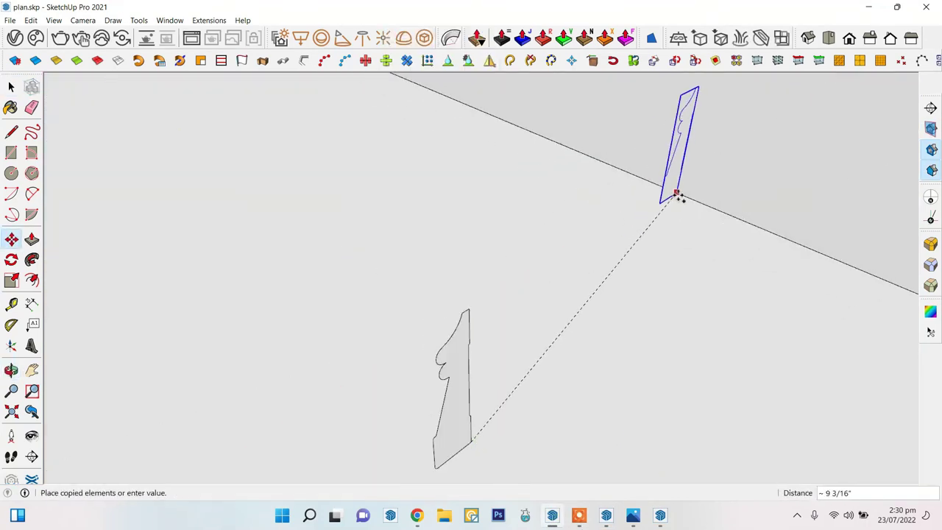
mouse_move(640, 430)
middle_mouse_down()
mouse_move(654, 316)
mouse_move(579, 394)
middle_mouse_up()
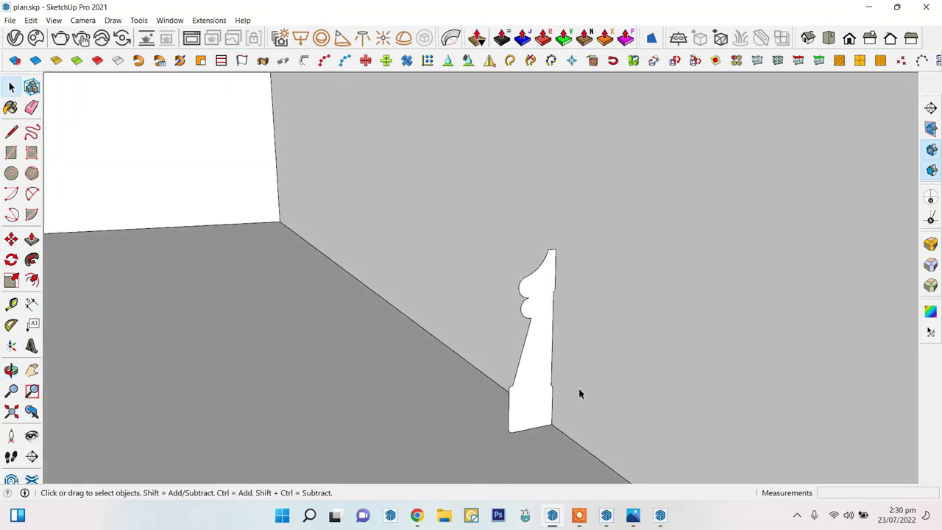
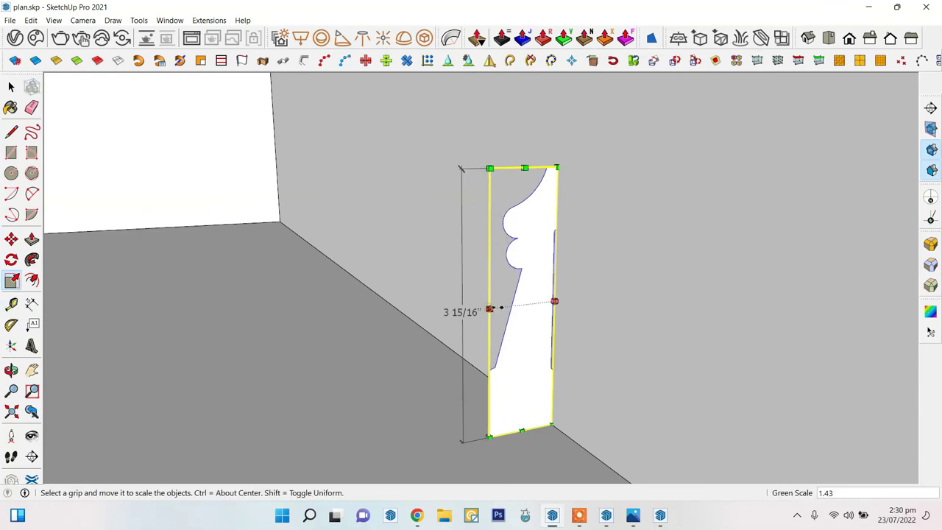
- Scale the skirting profile narrower horizontally, to 3 15/16" tall
middle_click_drag(493, 309, 476, 360)
scroll(520, 305, "up", 3)
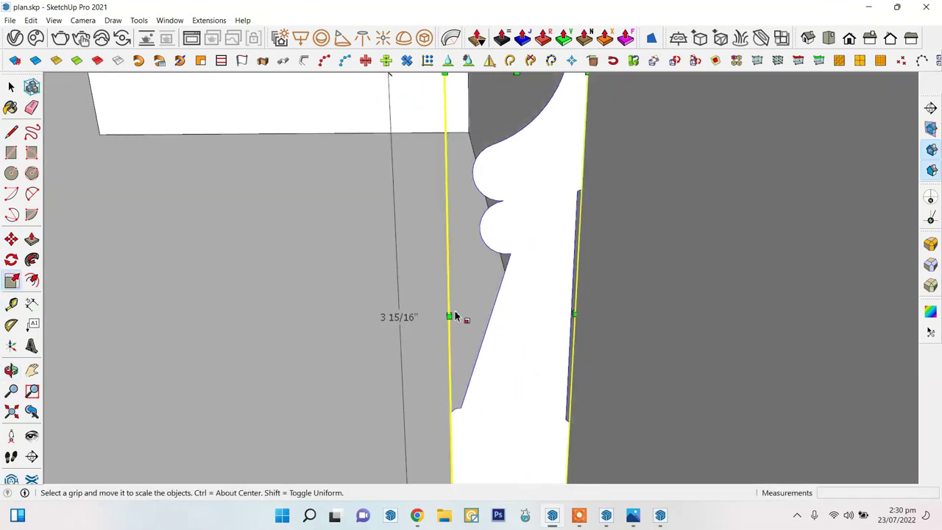
left_click_drag(448, 317, 496, 317)
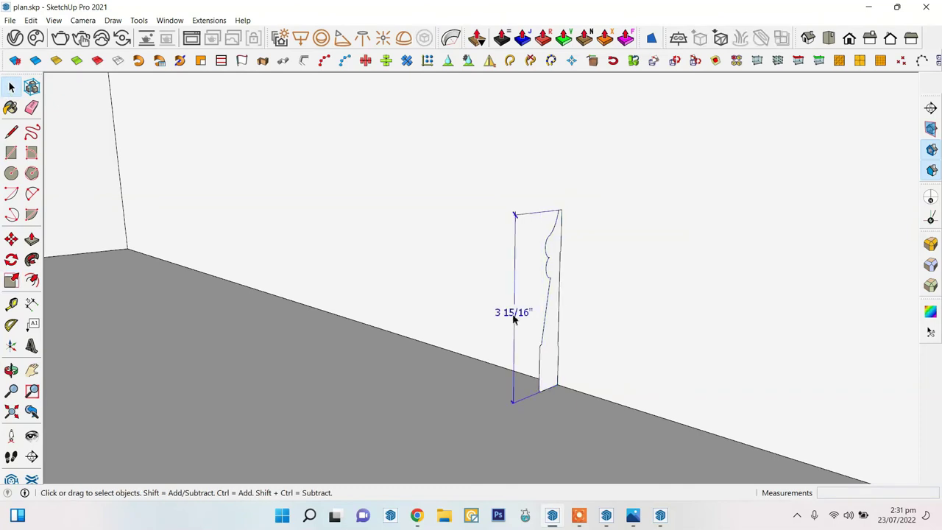
left_click(492, 368)
- Sweep the skirting profile with Follow Me along the wall base edges to form the baseboard
left_click(538, 363)
key("q")
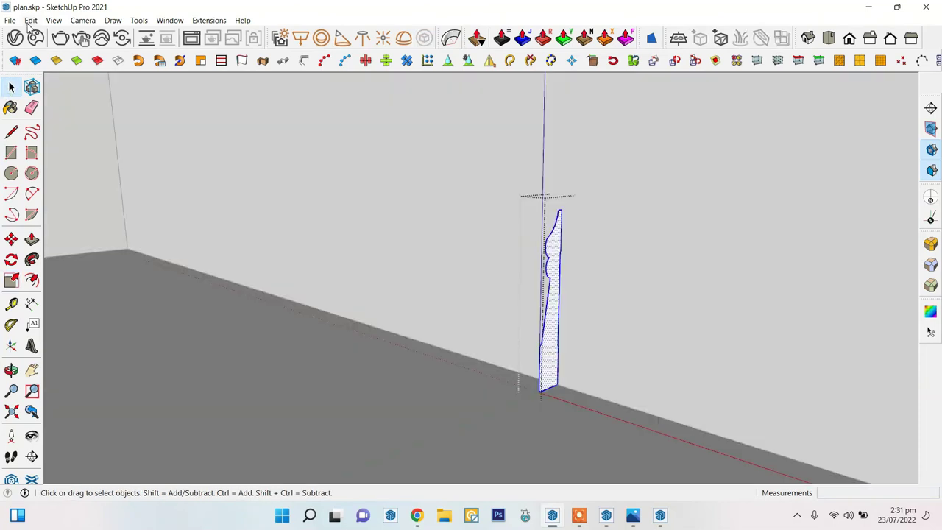
left_click(556, 351)
key("space")
mouse_move(471, 280)
middle_mouse_down()
mouse_move(578, 280)
mouse_move(358, 300)
mouse_move(583, 260)
mouse_move(284, 248)
mouse_move(270, 309)
mouse_move(355, 258)
mouse_move(636, 329)
mouse_move(472, 312)
middle_mouse_up()
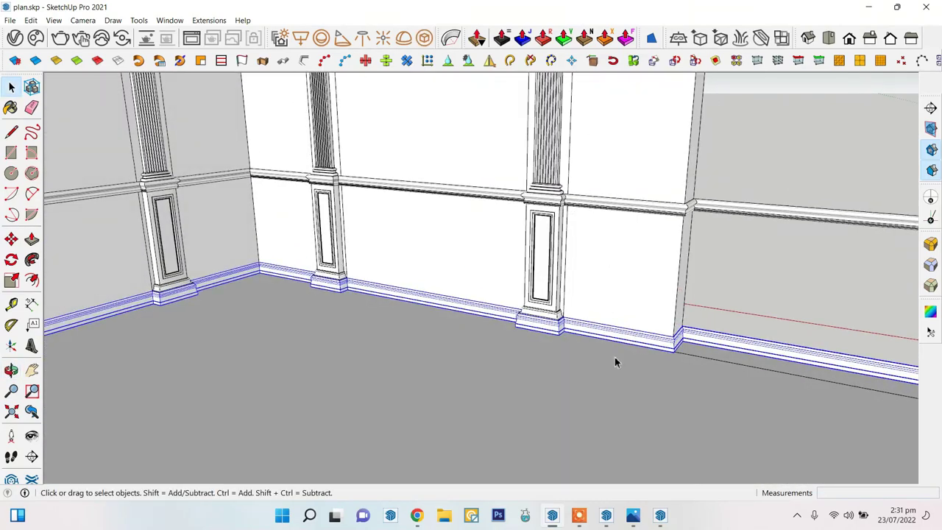
- Select the connected baseboard run and hide it
mouse_move(614, 359)
middle_mouse_down()
mouse_move(641, 273)
mouse_move(768, 336)
middle_mouse_up()
scroll(645, 358, "up", 5)
scroll(608, 315, "down", 5)
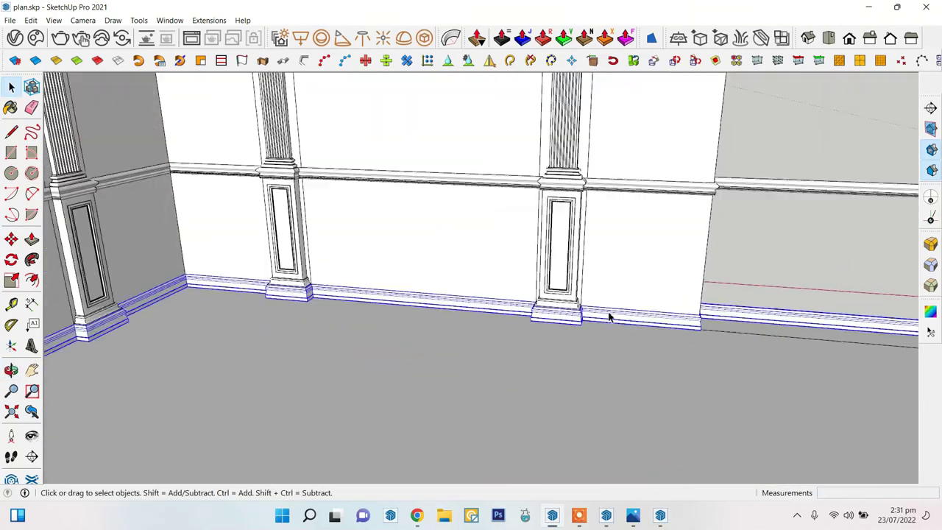
scroll(607, 315, "down", 5)
mouse_move(471, 347)
middle_mouse_down()
mouse_move(542, 179)
mouse_move(221, 216)
mouse_move(684, 334)
mouse_move(407, 368)
middle_mouse_up()
triple_click(481, 344)
scroll(464, 341, "up", 2)
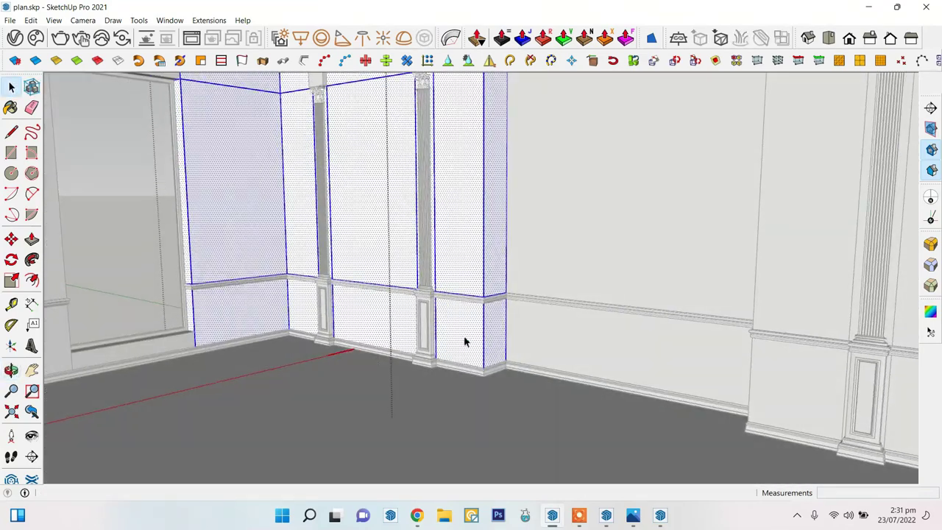
scroll(568, 428, "up", 3)
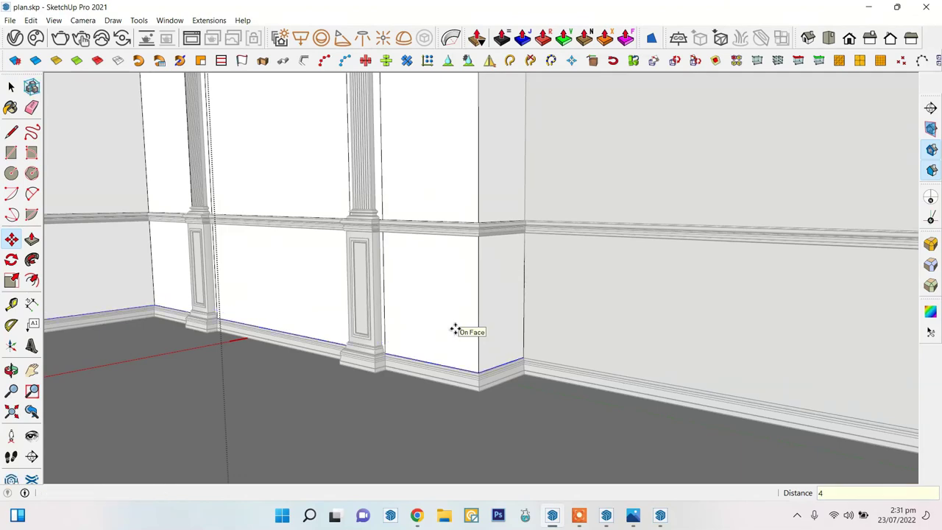
key("space")
left_click(475, 37)
- Window-select the corner wall pieces and move them 4 inches
middle_click_drag(238, 323, 457, 343)
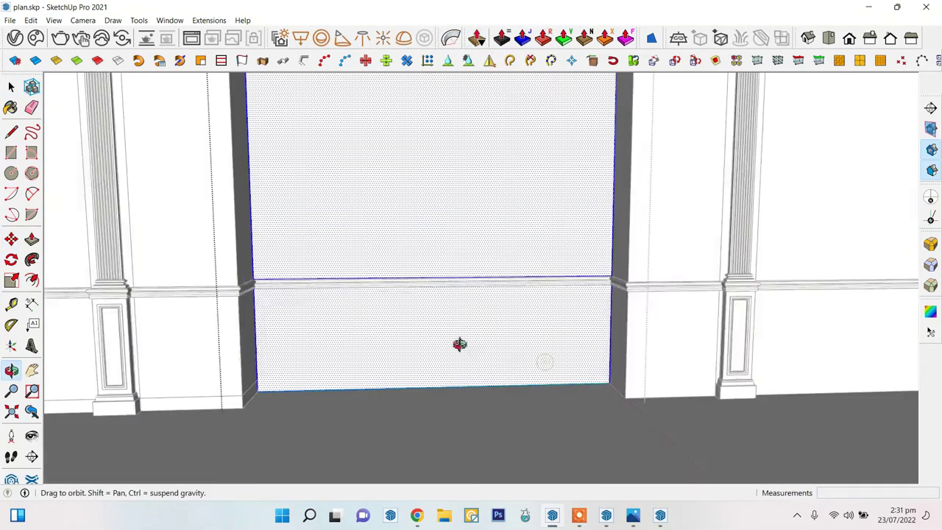
key("space")
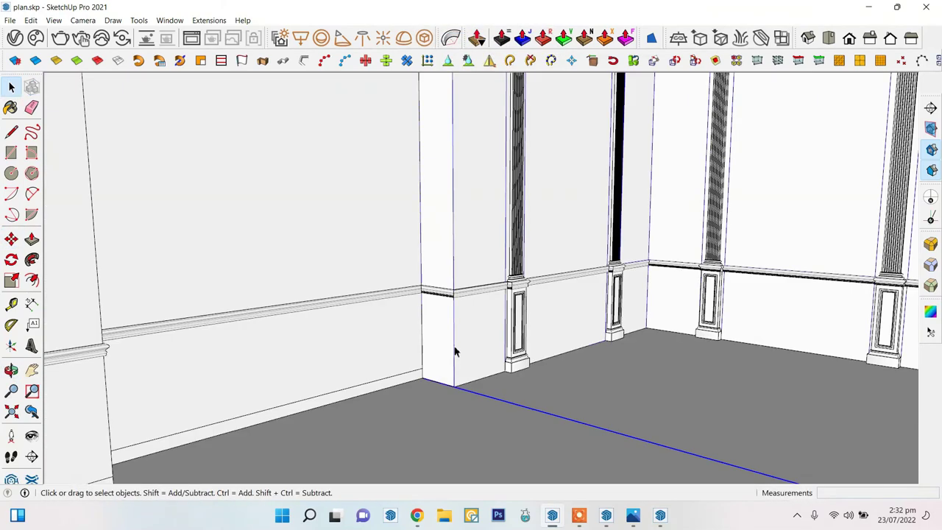
middle_click_drag(304, 267, 245, 319)
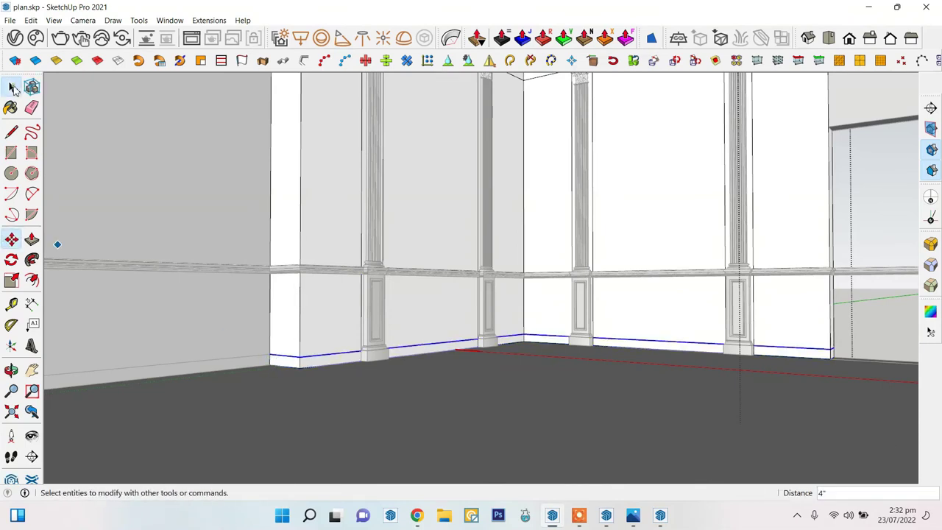
left_click(13, 87)
middle_click_drag(267, 420, 207, 295)
left_click_drag(208, 295, 626, 454)
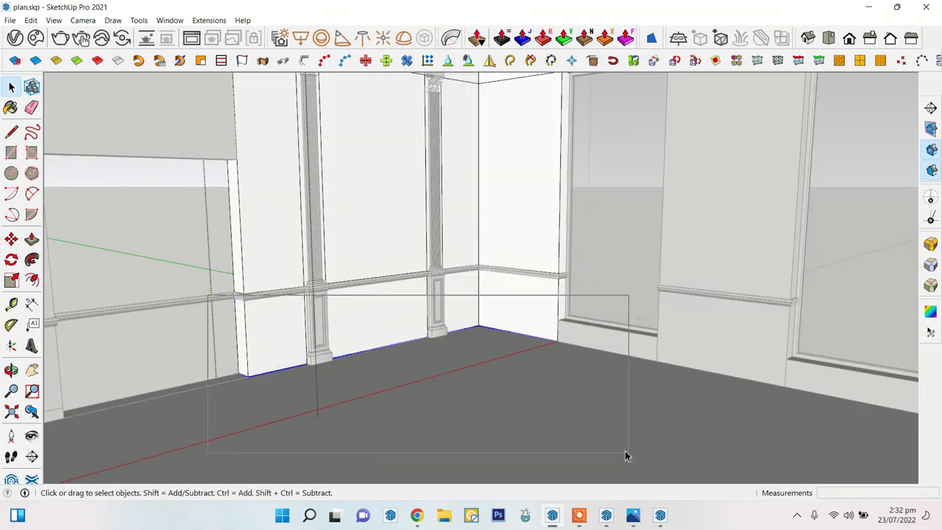
middle_click_drag(625, 455, 137, 300)
mouse_move(671, 469)
middle_mouse_down()
mouse_move(113, 290)
mouse_move(163, 362)
mouse_move(243, 388)
middle_mouse_up()
key("m")
left_click(11, 87)
- Copy the centre panel along the window wall with Move and Ctrl
mouse_move(317, 309)
middle_mouse_down()
mouse_move(410, 405)
mouse_move(568, 462)
middle_mouse_up()
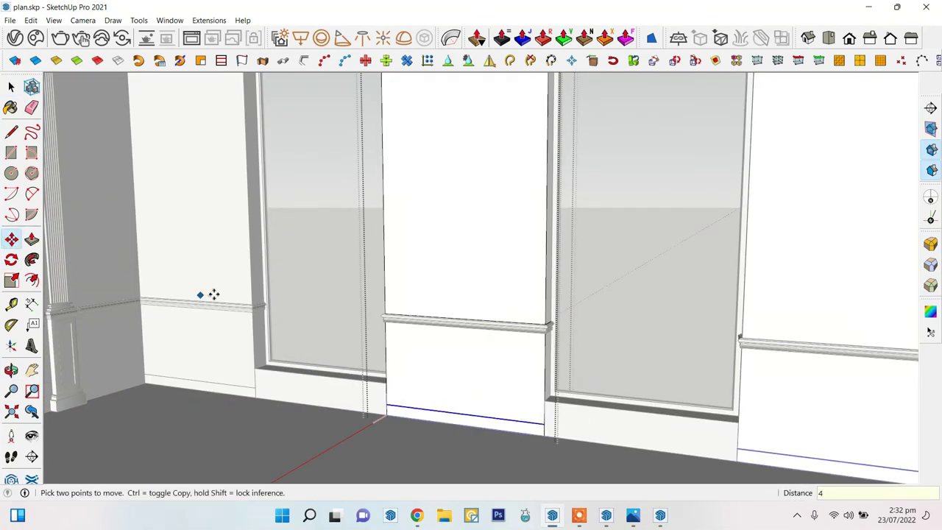
mouse_move(211, 294)
middle_mouse_down()
mouse_move(462, 269)
mouse_move(294, 245)
mouse_move(704, 267)
mouse_move(581, 242)
mouse_move(569, 305)
mouse_move(327, 344)
mouse_move(511, 213)
mouse_move(255, 269)
mouse_move(435, 324)
mouse_move(482, 293)
mouse_move(502, 307)
mouse_move(449, 328)
middle_mouse_up()
key("m")
key("space")
left_click(450, 328)
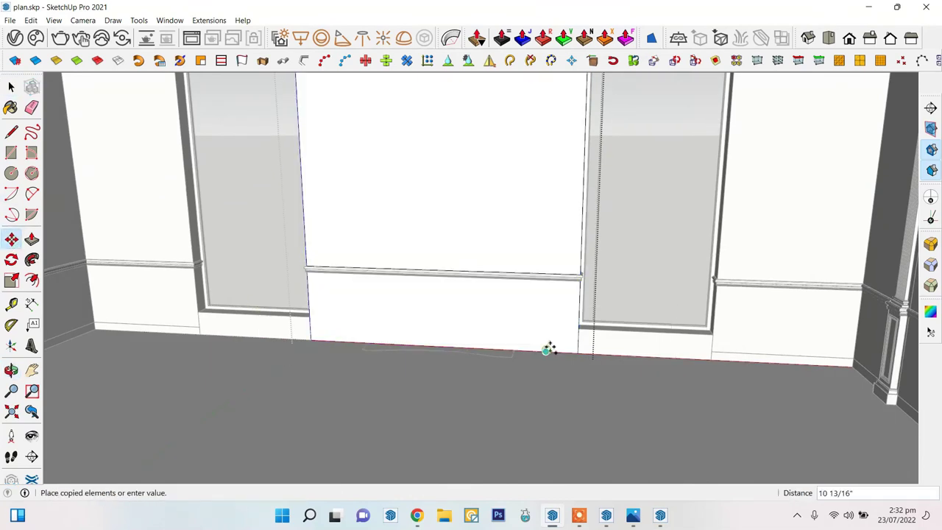
key("space")
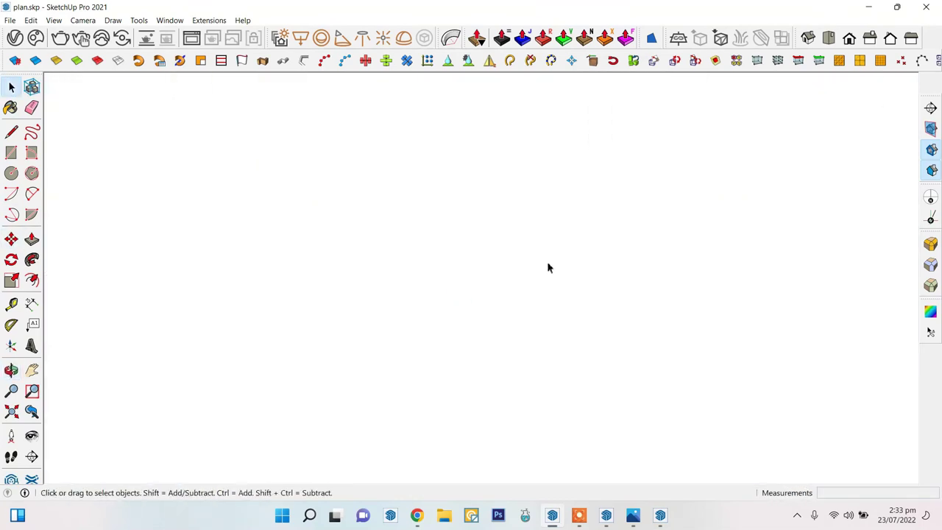
scroll(459, 300, "down", 5)
- Unhide all geometry, then hide the ceiling slab again
mouse_move(459, 300)
middle_mouse_down()
mouse_move(374, 181)
mouse_move(586, 306)
mouse_move(559, 309)
middle_mouse_up()
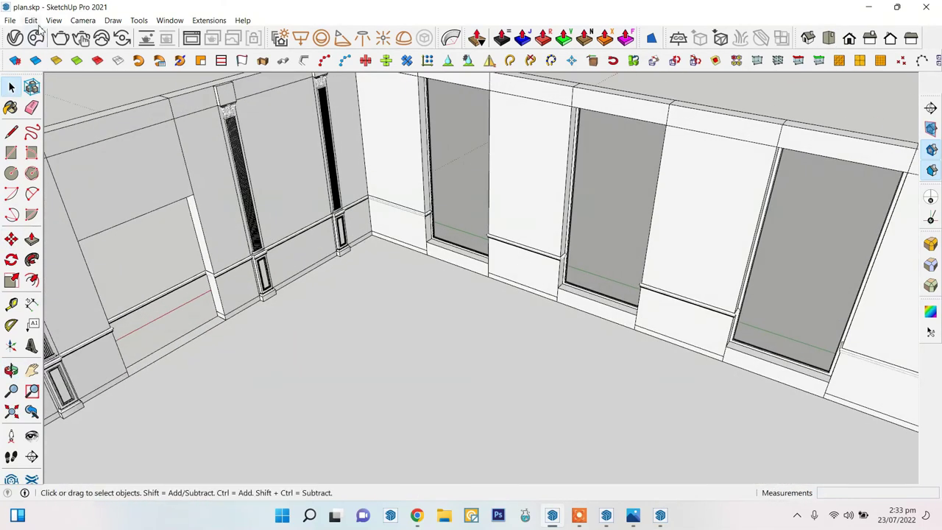
left_click(30, 20)
left_click(243, 228)
right_click(452, 216)
left_click(471, 174)
- Offset an inset border inside the upper wall panel between the pilasters
mouse_move(471, 173)
middle_mouse_down()
mouse_move(634, 321)
mouse_move(643, 290)
middle_mouse_up()
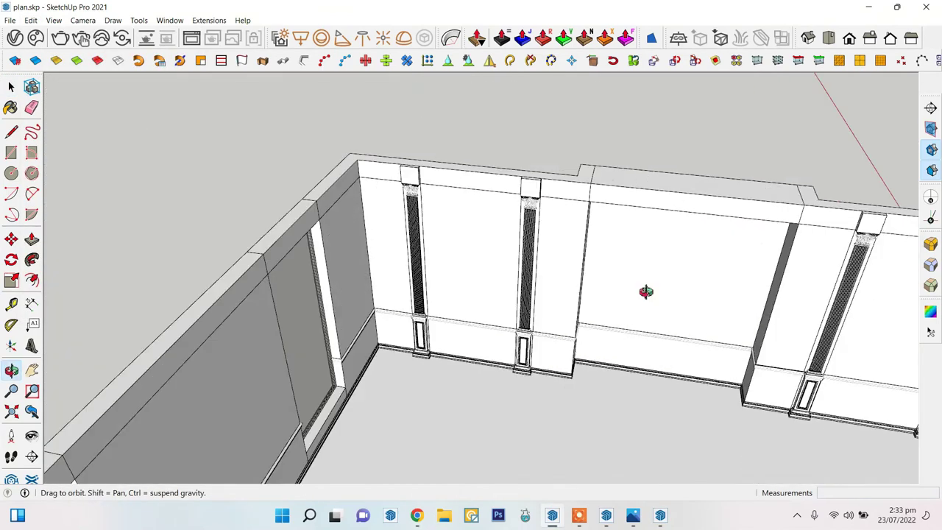
scroll(488, 263, "up", 3)
scroll(464, 290, "up", 2)
scroll(464, 290, "up", 2)
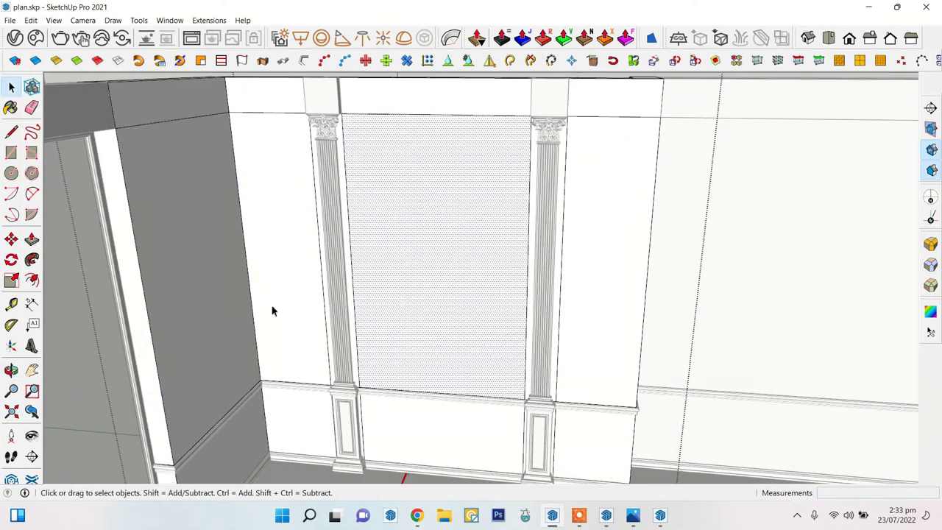
left_click(364, 270)
middle_click_drag(363, 270, 380, 321)
middle_click_drag(390, 393, 426, 361)
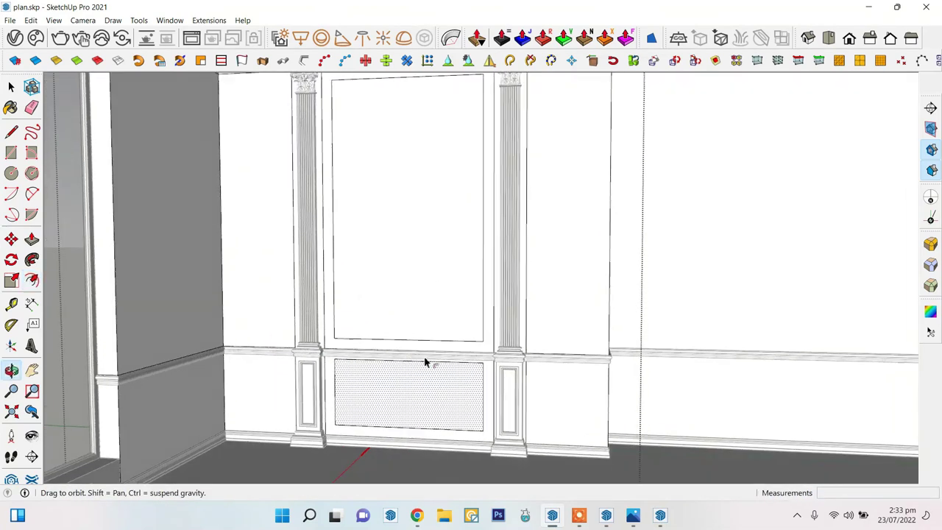
scroll(452, 435, "up", 2)
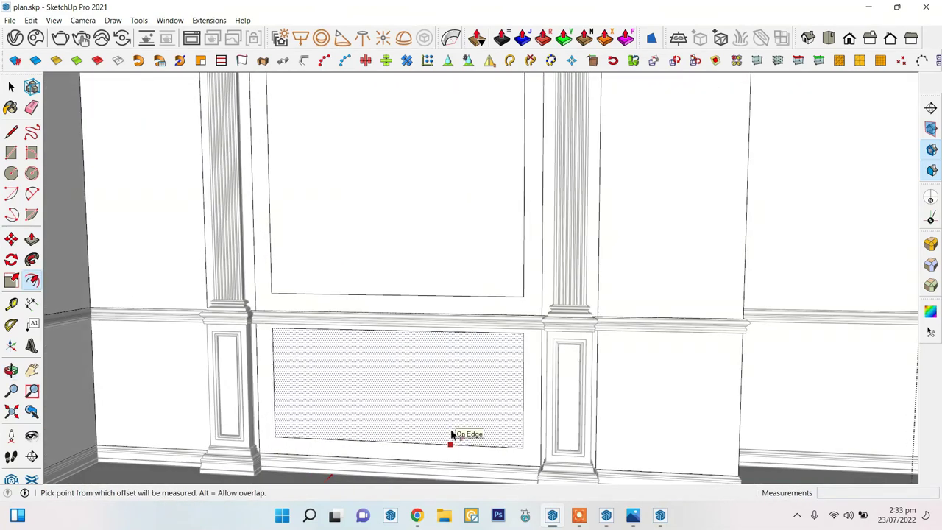
scroll(451, 435, "down", 2)
- Hide the chair rail on the pilaster wall
key("space")
middle_click_drag(441, 412, 380, 326)
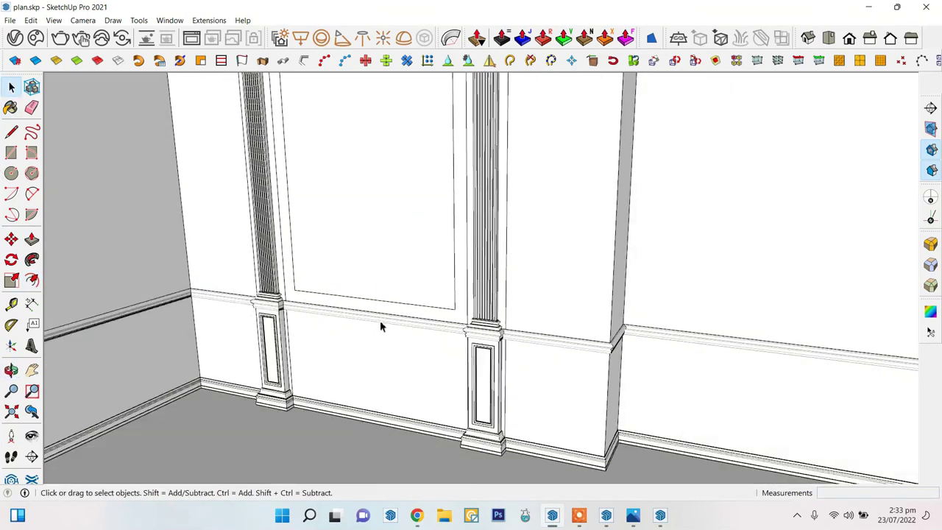
right_click(380, 320)
left_click(434, 169)
mouse_move(434, 169)
middle_mouse_down()
mouse_move(535, 299)
mouse_move(601, 271)
mouse_move(518, 331)
mouse_move(412, 381)
middle_mouse_up()
scroll(511, 273, "up", 2)
scroll(409, 375, "down", 2)
scroll(444, 409, "up", 2)
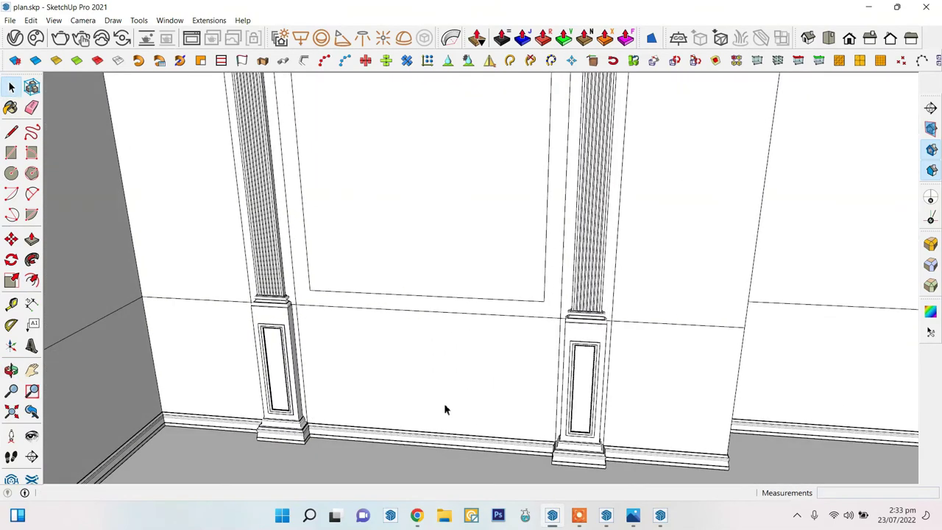
- Unhide all geometry and offset an inset border inside the lower wall panel
left_click(30, 20)
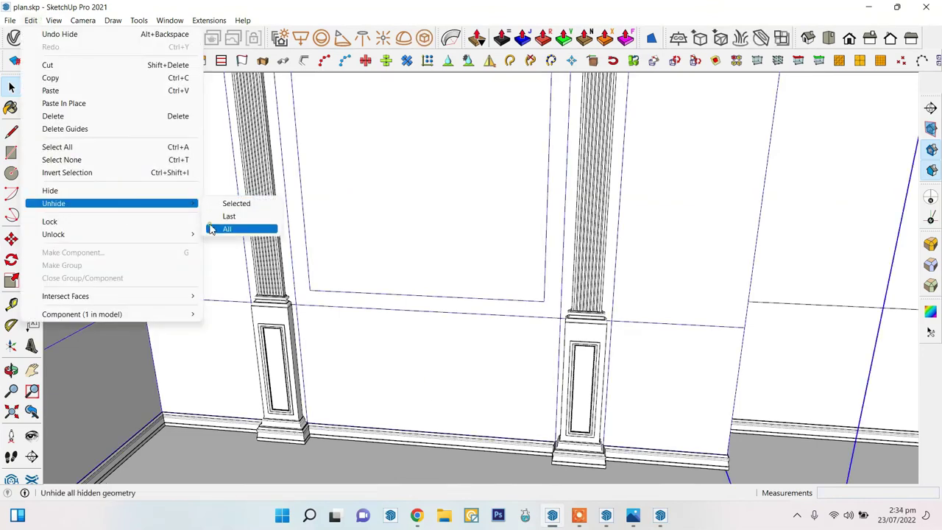
left_click(211, 229)
double_click(412, 372)
scroll(509, 331, "up", 3)
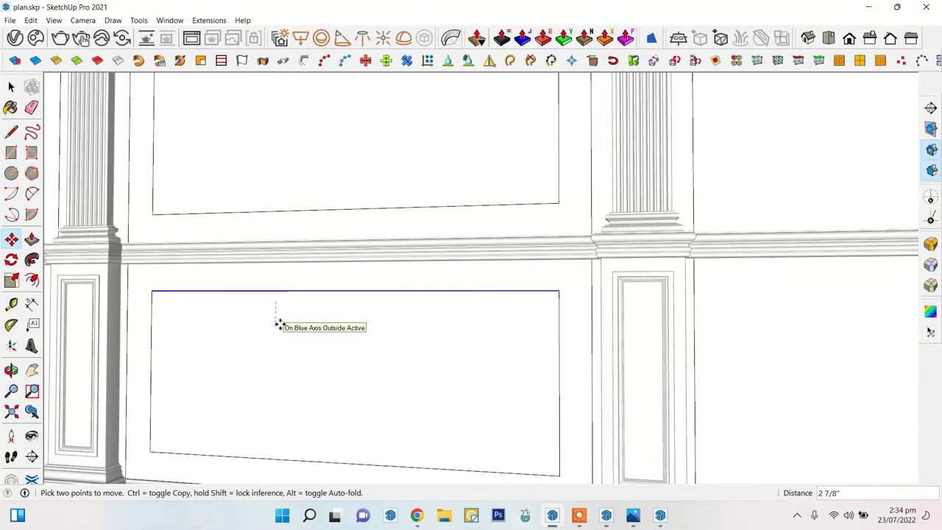
- Zoom out to the whole model and open the ceiling slab's context menu
middle_click_drag(305, 278, 423, 379)
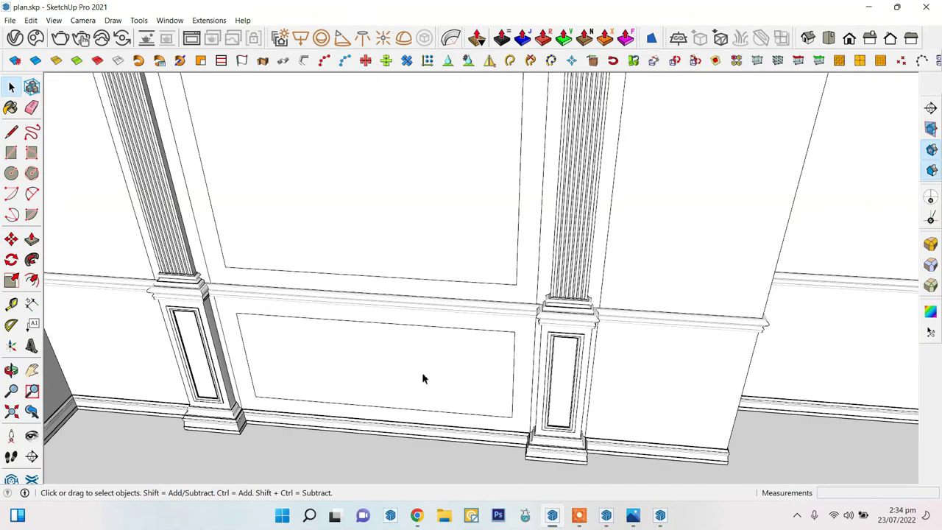
key("o")
left_click_drag(422, 378, 447, 339)
key("space")
right_click(376, 135)
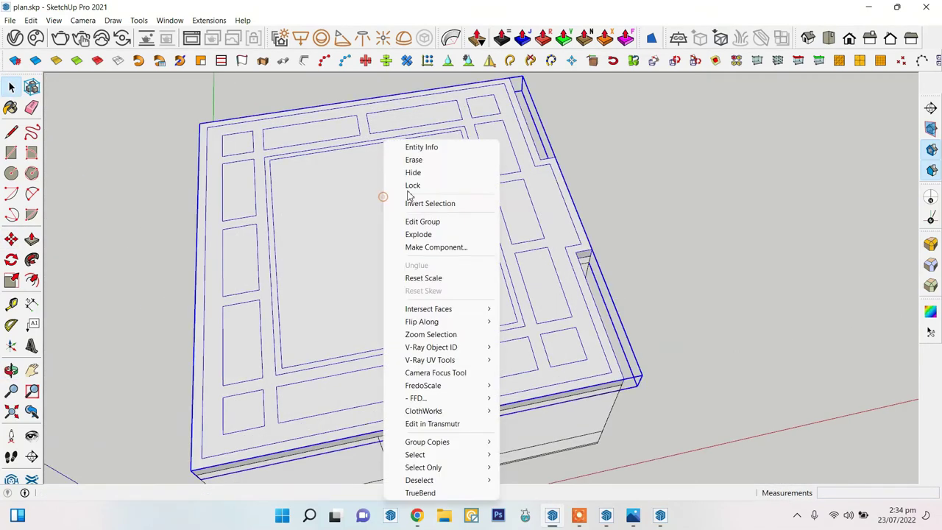
scroll(435, 256, "up", 5)
scroll(435, 256, "up", 5)
- Select the wall face between the column and the wall corner
middle_click_drag(311, 244, 373, 330)
scroll(439, 391, "down", 3)
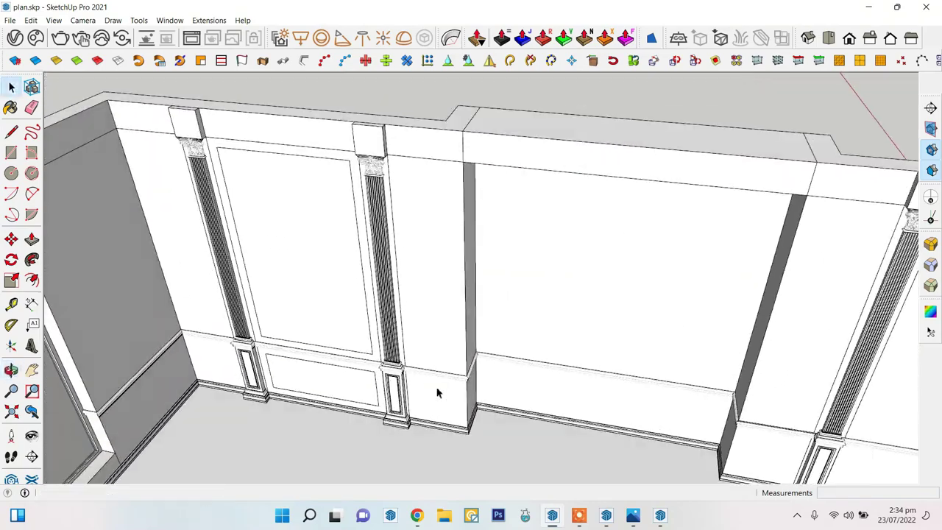
mouse_move(439, 391)
middle_mouse_down()
mouse_move(144, 127)
mouse_move(383, 204)
mouse_move(479, 221)
middle_mouse_up()
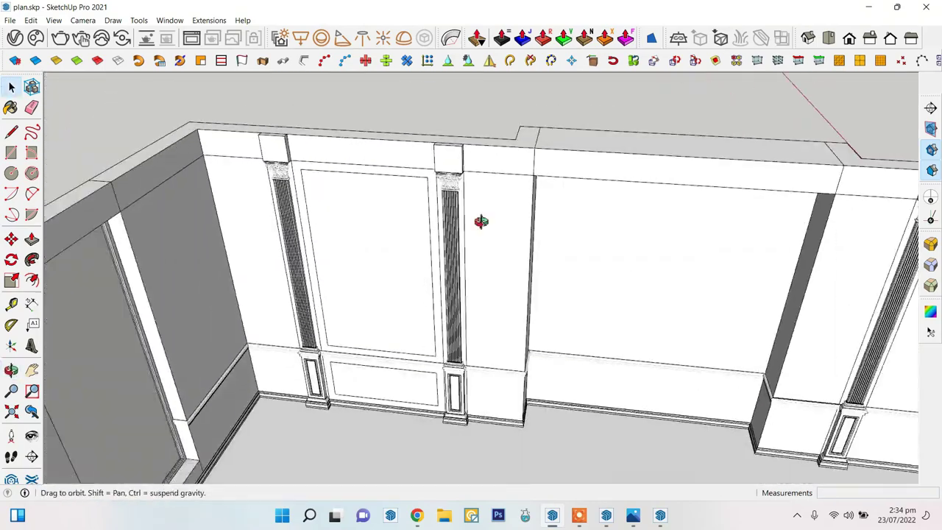
mouse_move(414, 451)
middle_mouse_down()
mouse_move(427, 279)
mouse_move(494, 312)
mouse_move(209, 354)
mouse_move(237, 412)
mouse_move(405, 361)
middle_mouse_up()
scroll(521, 391, "up", 3)
mouse_move(522, 391)
middle_mouse_down()
mouse_move(368, 311)
mouse_move(397, 307)
middle_mouse_up()
left_click(397, 308)
middle_click_drag(395, 259, 412, 252)
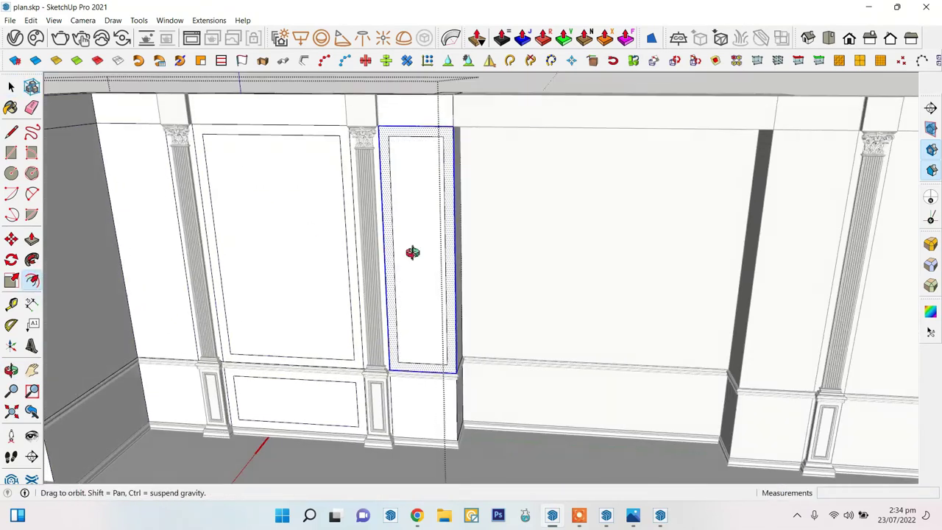
scroll(430, 388, "up", 3)
scroll(416, 357, "up", 3)
scroll(267, 285, "up", 2)
- Erase the stray line beside the column
key("l")
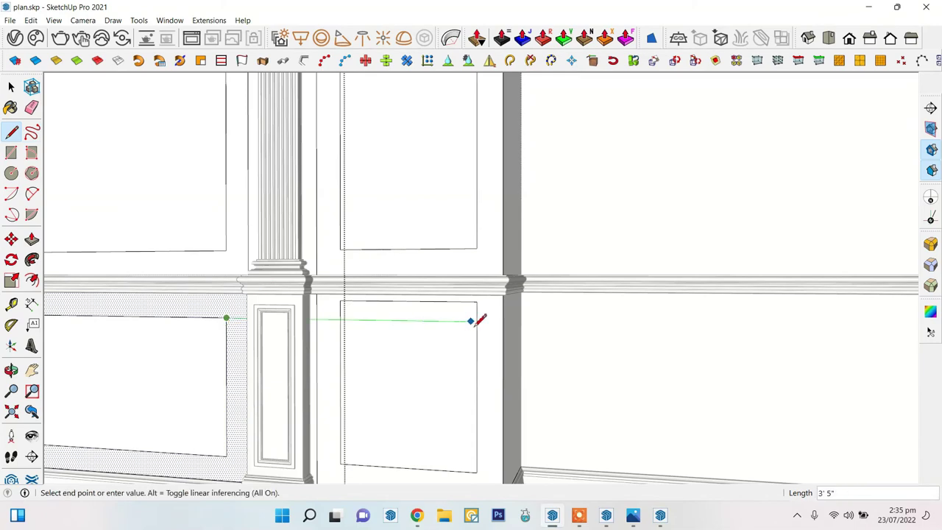
left_click(31, 109)
scroll(258, 309, "up", 2)
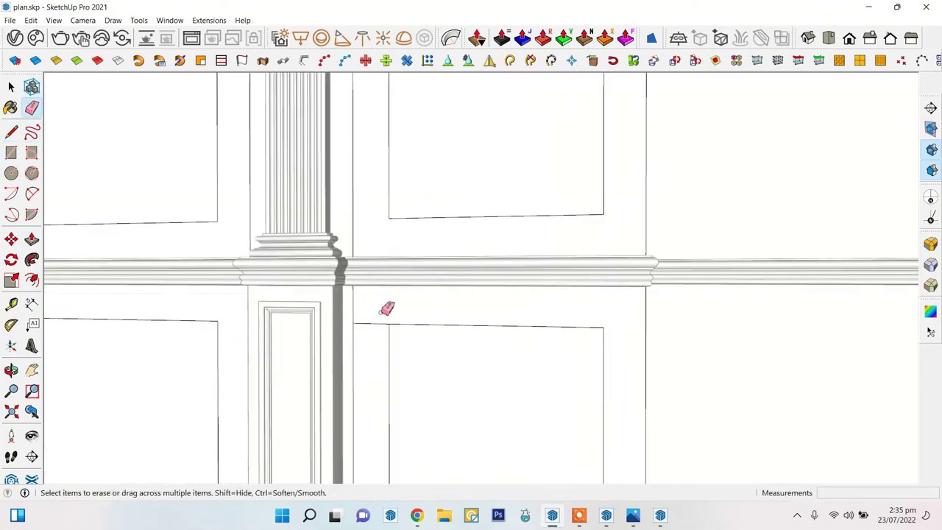
key("space")
mouse_move(385, 204)
middle_mouse_down()
mouse_move(496, 346)
mouse_move(466, 279)
mouse_move(639, 306)
mouse_move(665, 280)
middle_mouse_up()
scroll(466, 269, "up", 3)
- Inside the column group, offset inset outlines in both the upper and lower panel faces
double_click(466, 269)
left_click(467, 294)
left_click(791, 309, "shift")
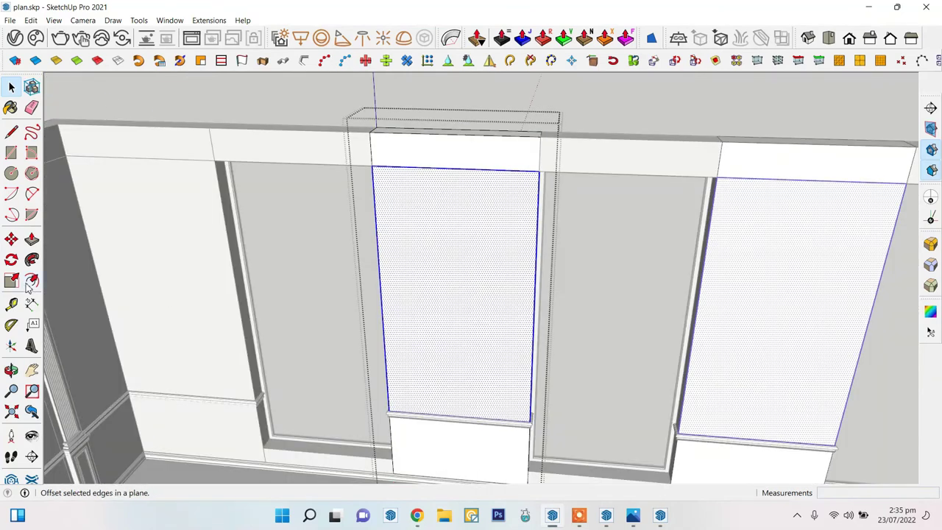
double_click(471, 189)
middle_click_drag(469, 196, 456, 363)
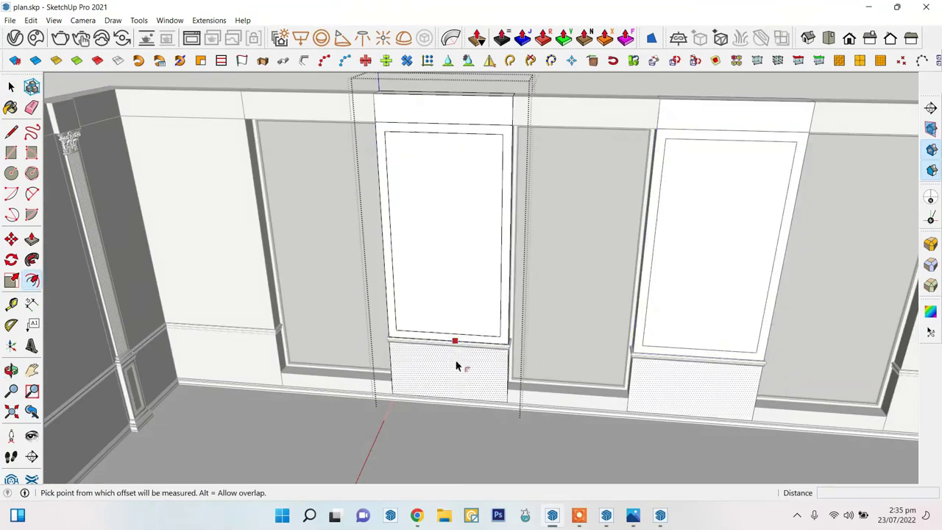
scroll(511, 412, "up", 3)
scroll(501, 306, "up", 2)
- Move the lower panel's top edge down 1 7/8", then close the statistics window
left_click(11, 239)
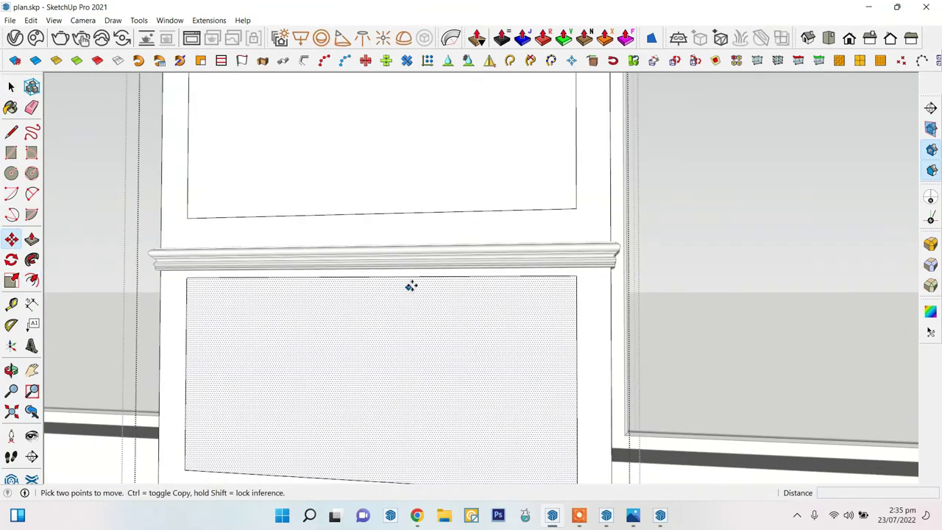
left_click(411, 278)
left_click(11, 87)
scroll(470, 274, "down", 5)
middle_click_drag(470, 273, 419, 340)
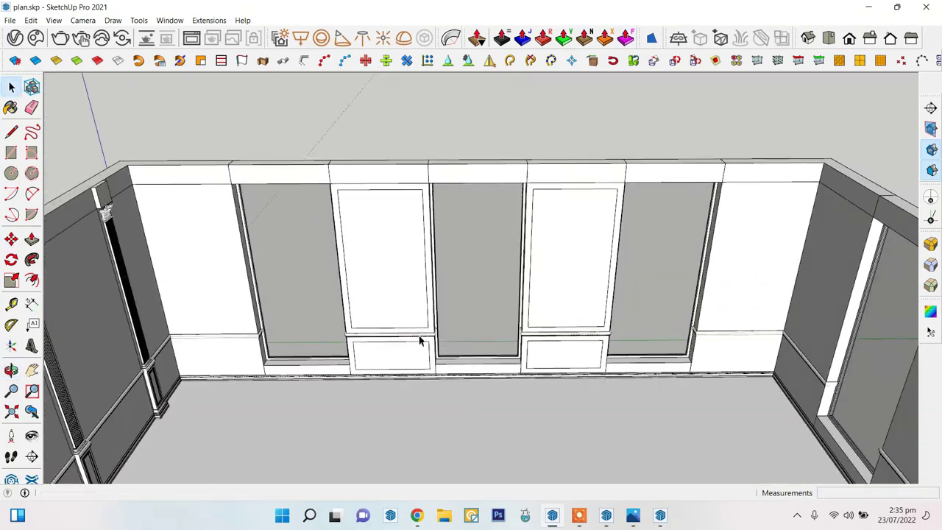
scroll(286, 260, "down", 3)
mouse_move(286, 260)
middle_mouse_down()
mouse_move(664, 341)
mouse_move(395, 221)
mouse_move(508, 219)
mouse_move(495, 269)
mouse_move(521, 271)
middle_mouse_up()
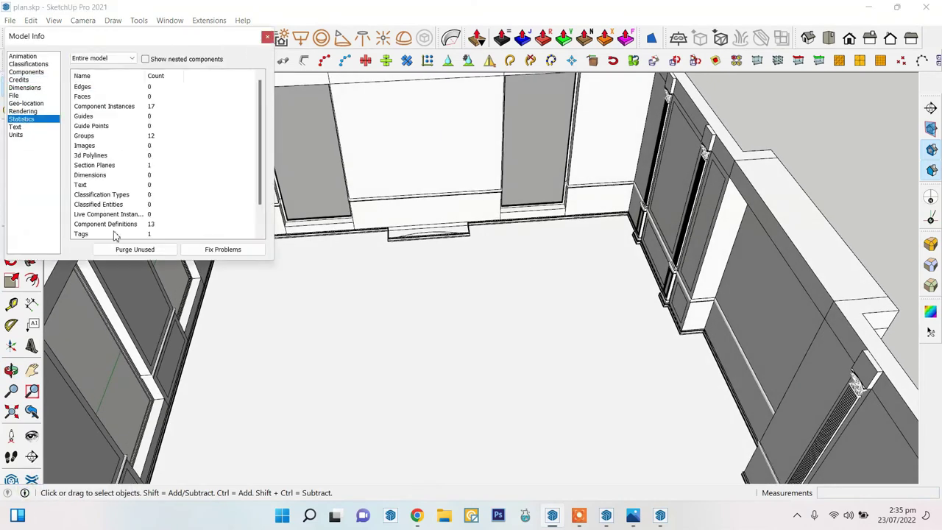
left_click(137, 246)
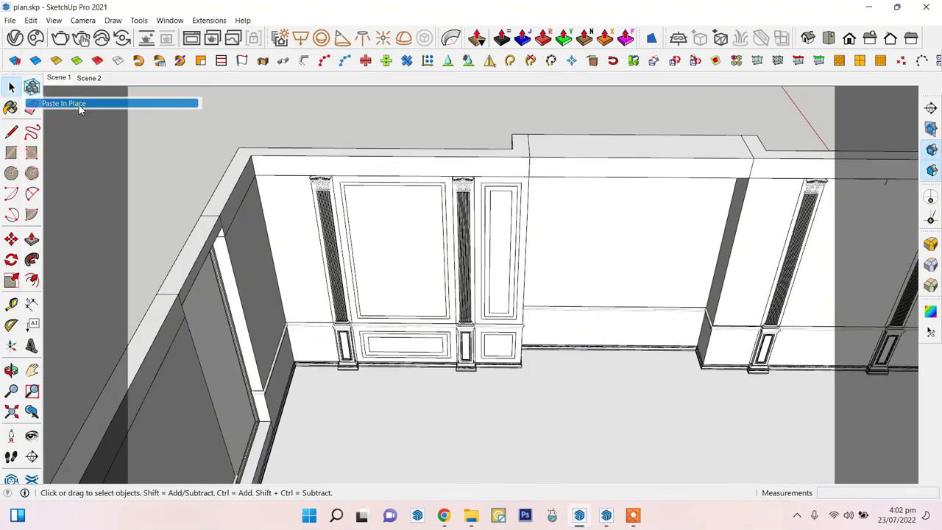
- Mirror the tall narrow moulding panel to create a matching copy on the wall
middle_click_drag(441, 257, 478, 242)
left_click(525, 210)
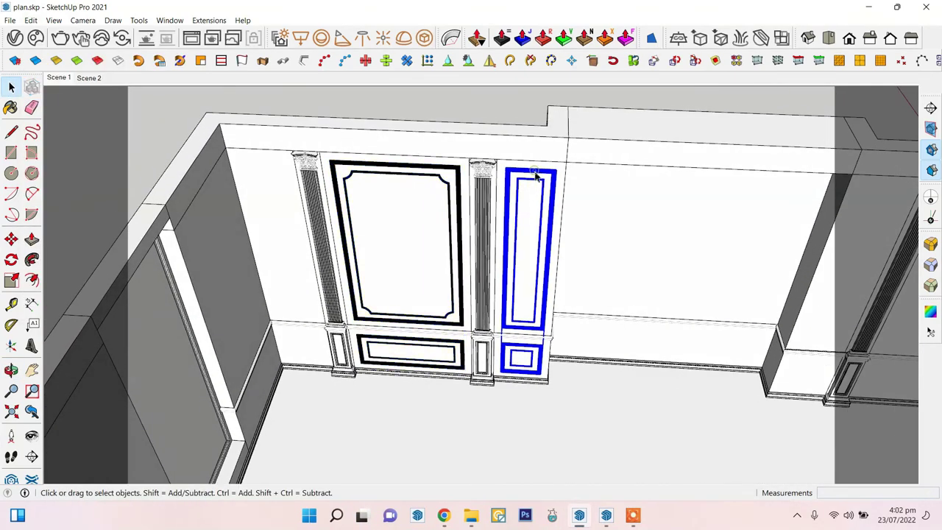
middle_click_drag(525, 210, 565, 190)
left_click(489, 60)
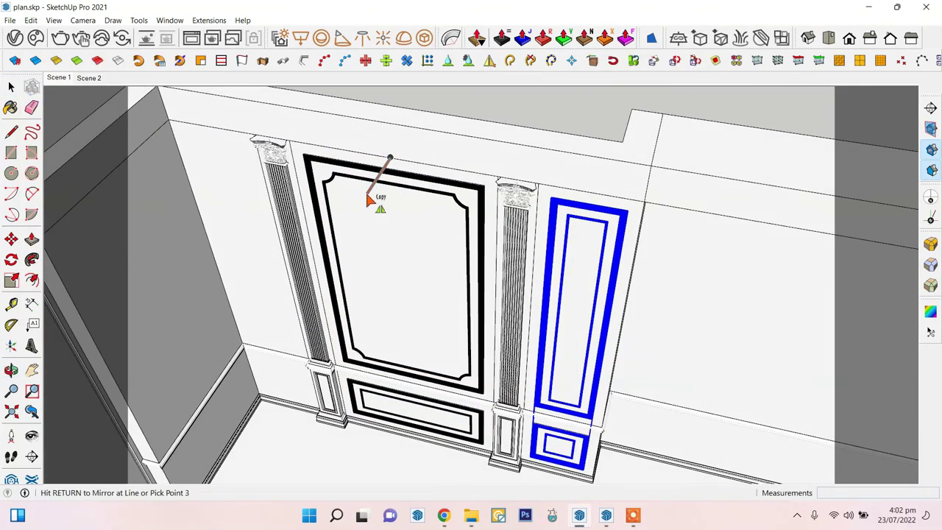
key("Return")
mouse_move(368, 200)
middle_mouse_down()
mouse_move(416, 208)
mouse_move(519, 184)
middle_mouse_up()
scroll(353, 176, "down", 5)
middle_click_drag(353, 175, 521, 203)
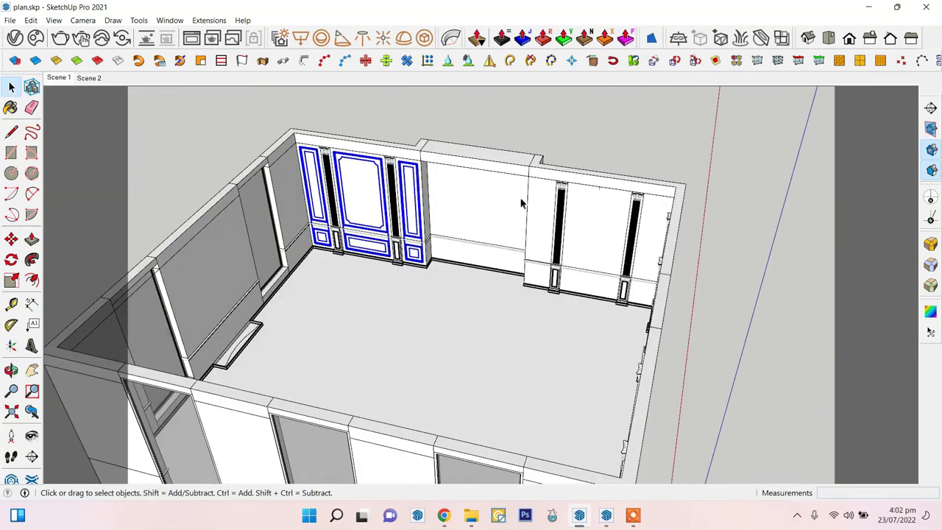
scroll(458, 167, "up", 3)
key("m")
key("ctrl")
key("Return")
- Rotate the panel set 90 degrees and move a copy toward the room corner
middle_click_drag(445, 203, 515, 221)
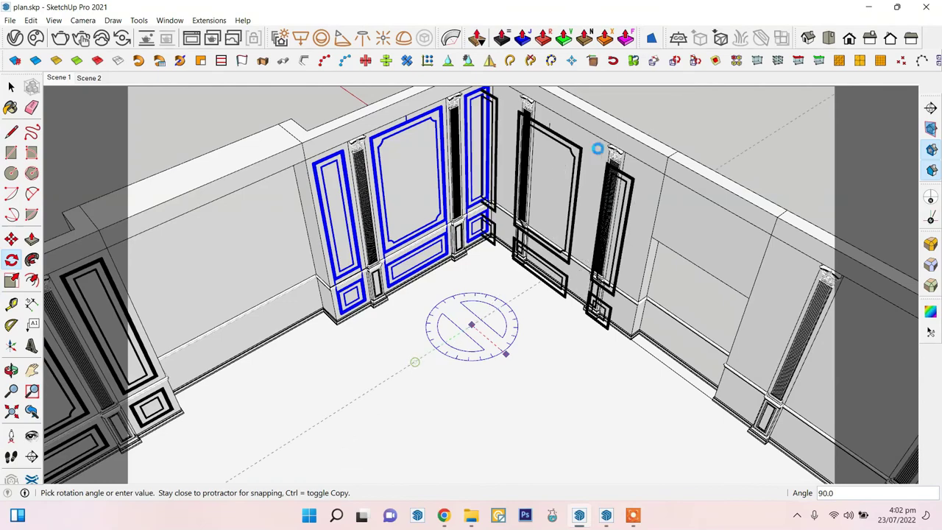
left_click(597, 148)
middle_click_drag(598, 149, 441, 184)
left_click(11, 239)
mouse_move(557, 126)
middle_mouse_down()
mouse_move(510, 230)
mouse_move(501, 207)
mouse_move(552, 204)
mouse_move(769, 236)
mouse_move(328, 191)
mouse_move(243, 243)
mouse_move(423, 387)
middle_mouse_up()
key("ctrl")
key("space")
- Select a single panel and open its component for editing, then exit
left_click(243, 243)
key("q")
middle_click_drag(507, 348, 476, 392)
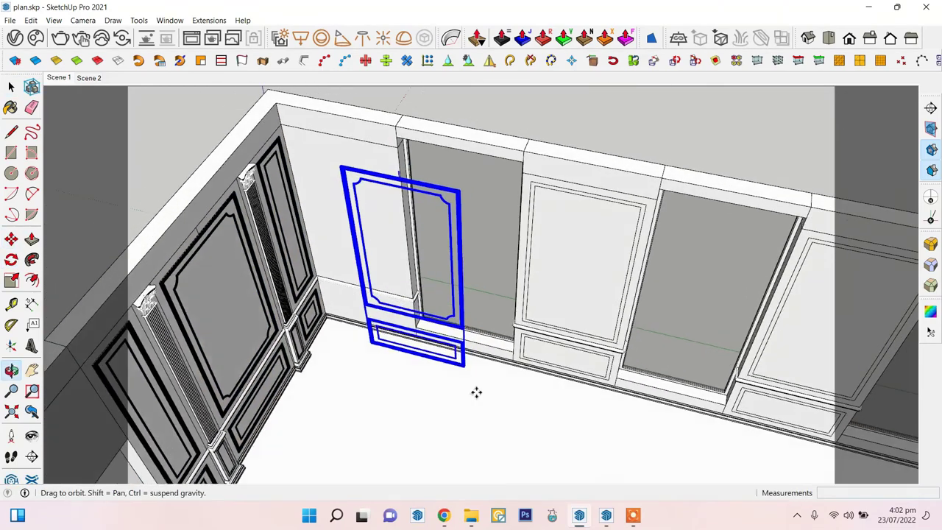
middle_click_drag(589, 187, 588, 152)
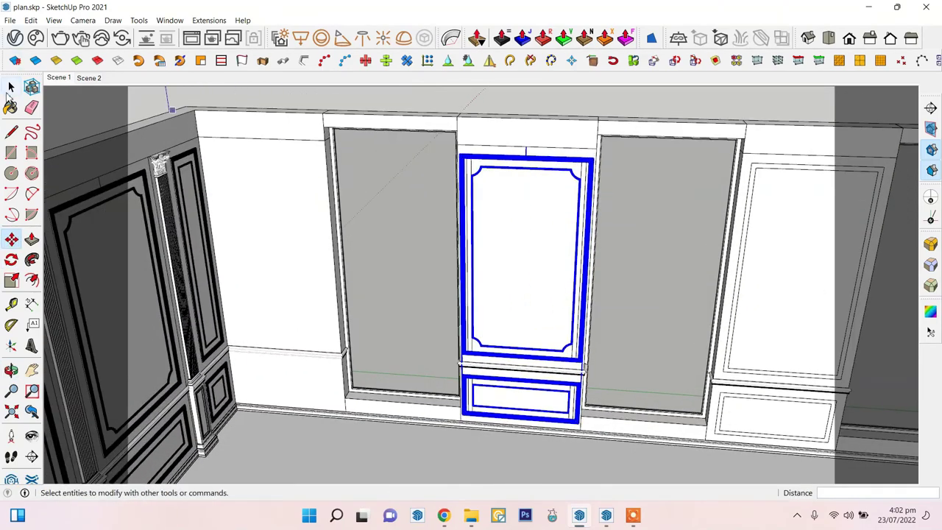
middle_click_drag(534, 187, 558, 169)
right_click(556, 170)
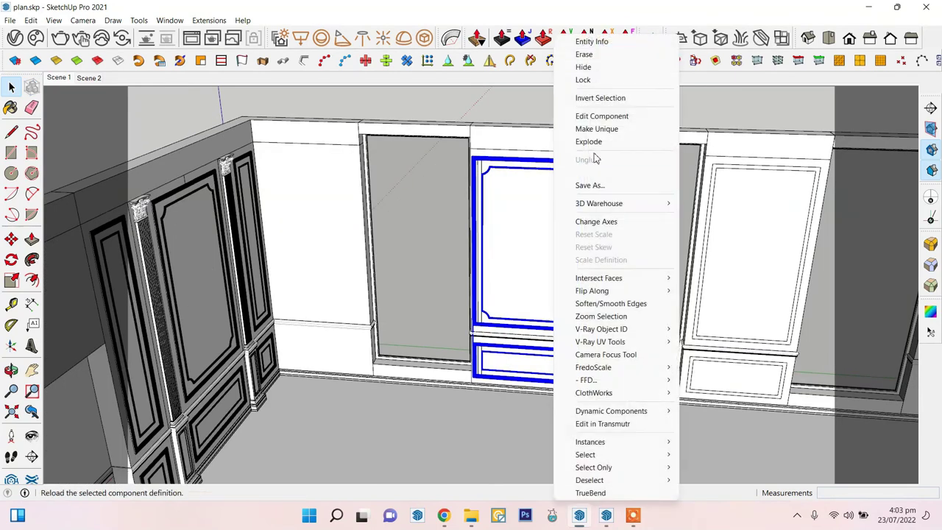
left_click(592, 120)
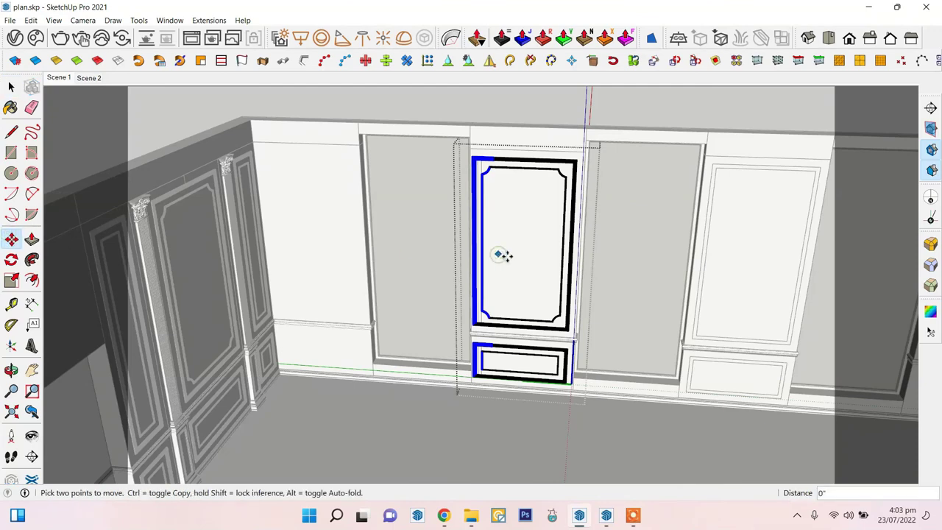
key("space")
middle_click_drag(510, 257, 576, 163)
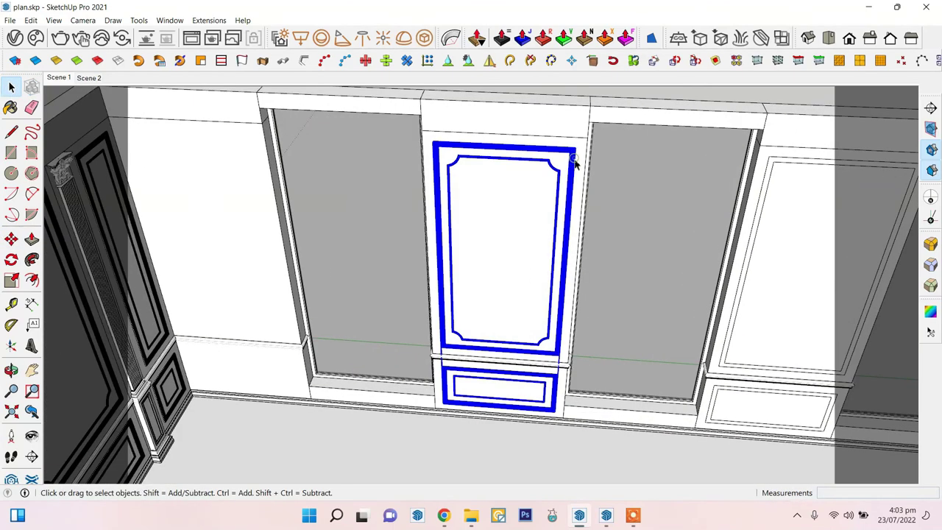
scroll(554, 151, "down", 3)
scroll(546, 253, "down", 2)
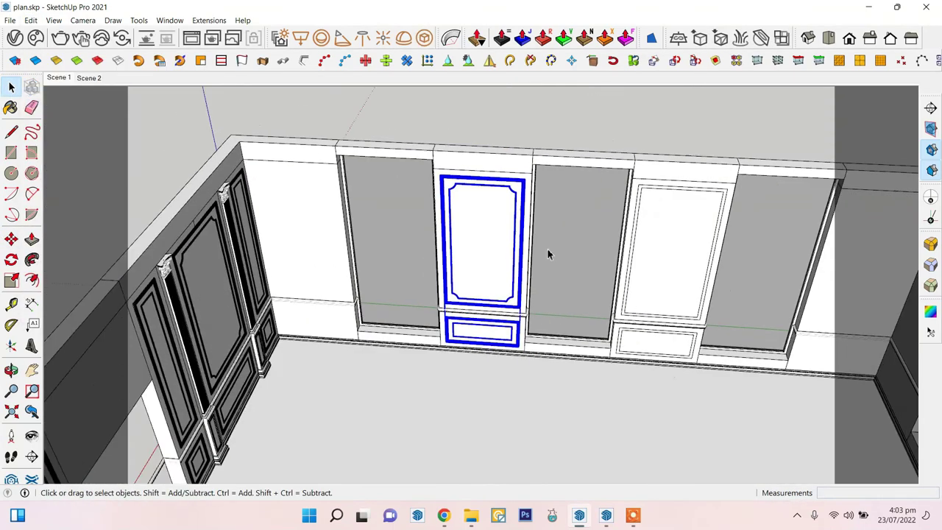
- Mirror another panel along the wall and begin a line on the wall's top edge
left_click(488, 61)
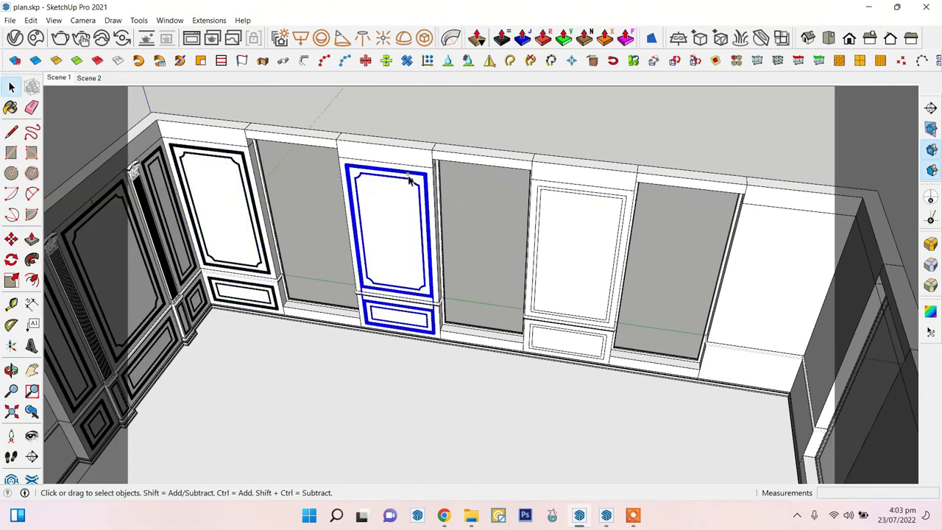
left_click(401, 199)
left_click(490, 62)
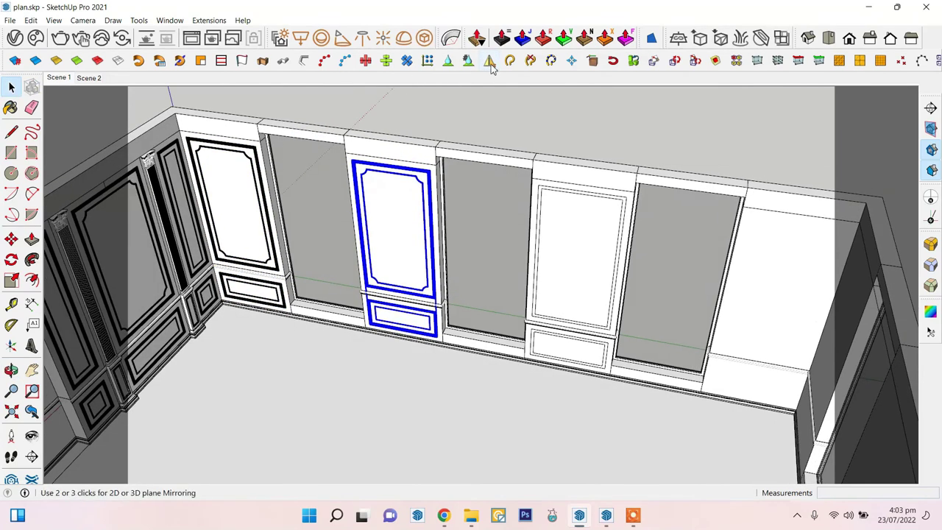
middle_click_drag(535, 234, 557, 178)
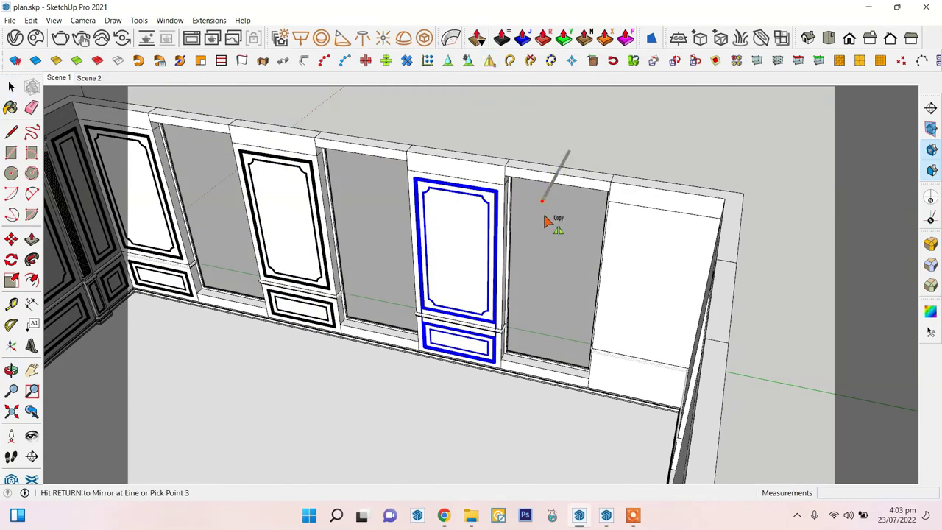
middle_click_drag(545, 220, 778, 164)
scroll(405, 178, "up", 5)
key("l")
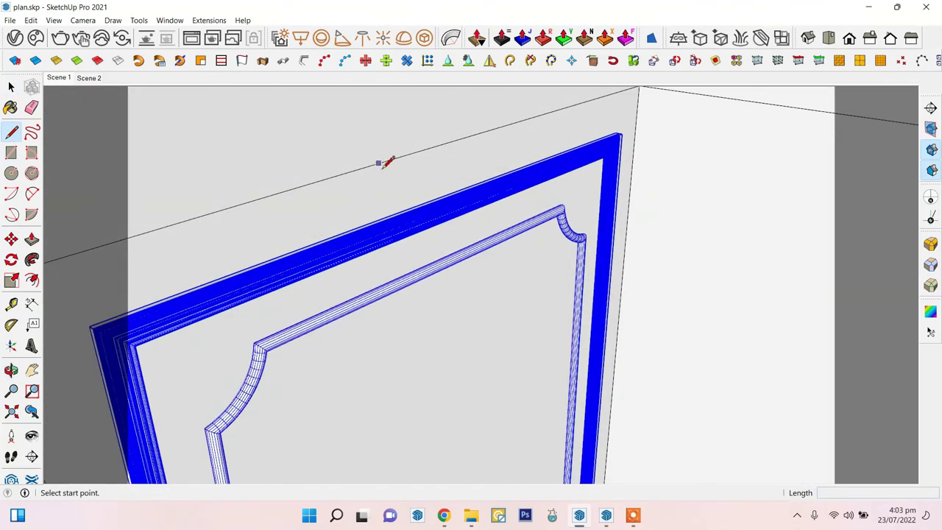
scroll(377, 163, "down", 2)
left_click(429, 148)
scroll(429, 148, "up", 2)
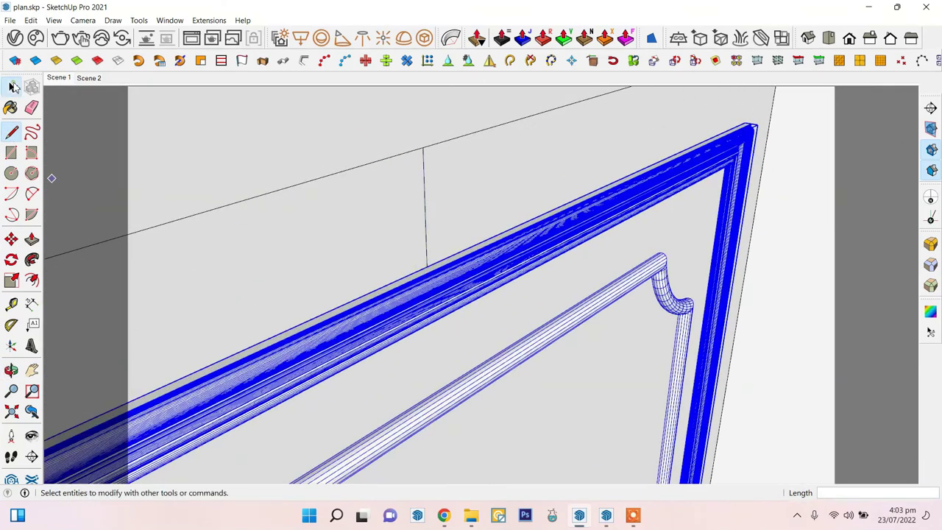
left_click(12, 87)
scroll(431, 130, "down", 5)
- Select the blue wainscot panel in the panelled room corner
middle_click_drag(432, 130, 425, 224)
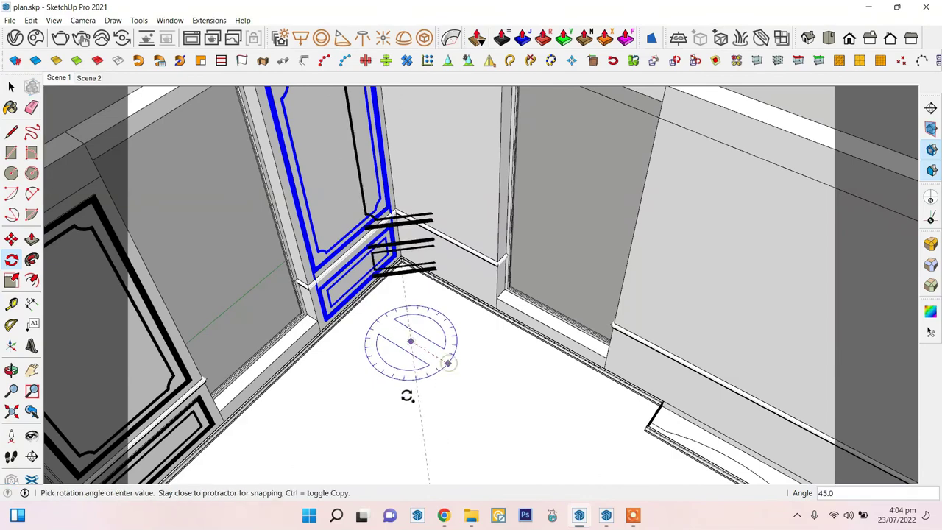
middle_click_drag(410, 341, 131, 239)
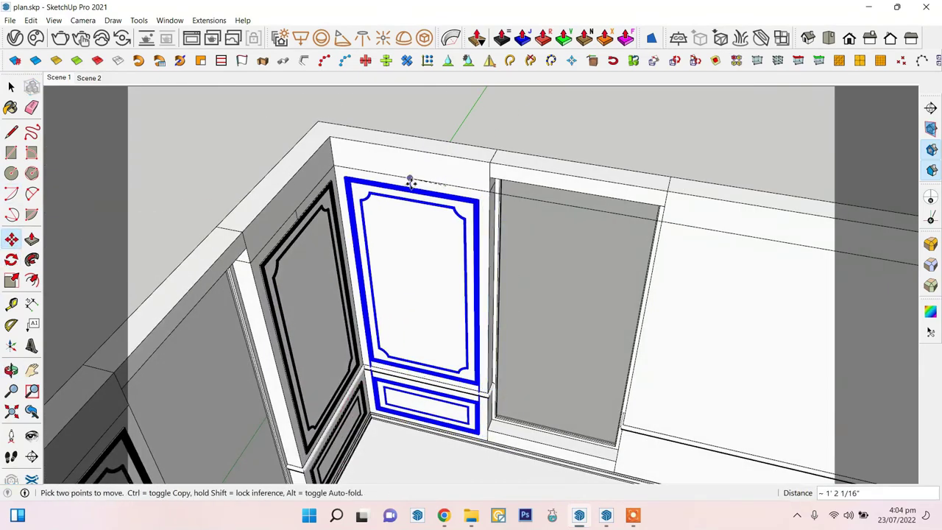
scroll(410, 181, "down", 4)
left_click(10, 87)
scroll(434, 177, "up", 3)
left_click_drag(416, 146, 444, 201)
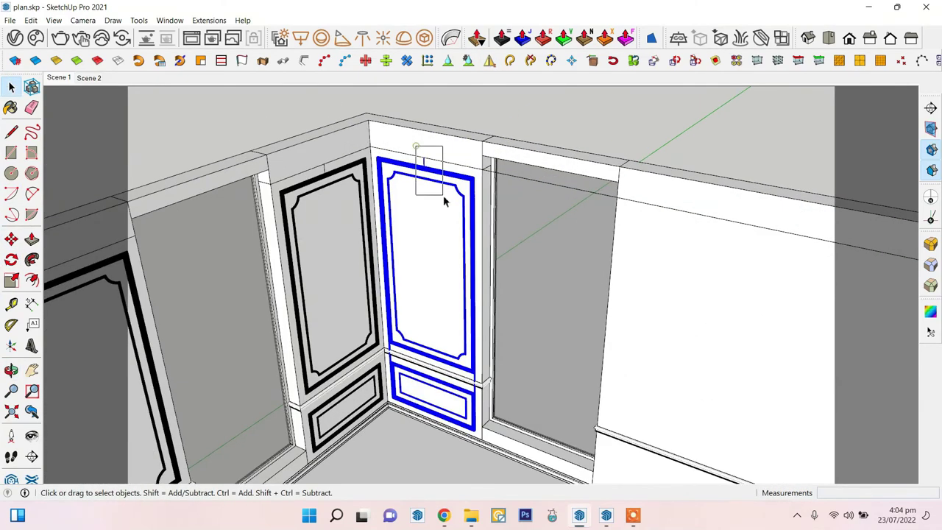
left_click(451, 182)
middle_click_drag(451, 183, 498, 76)
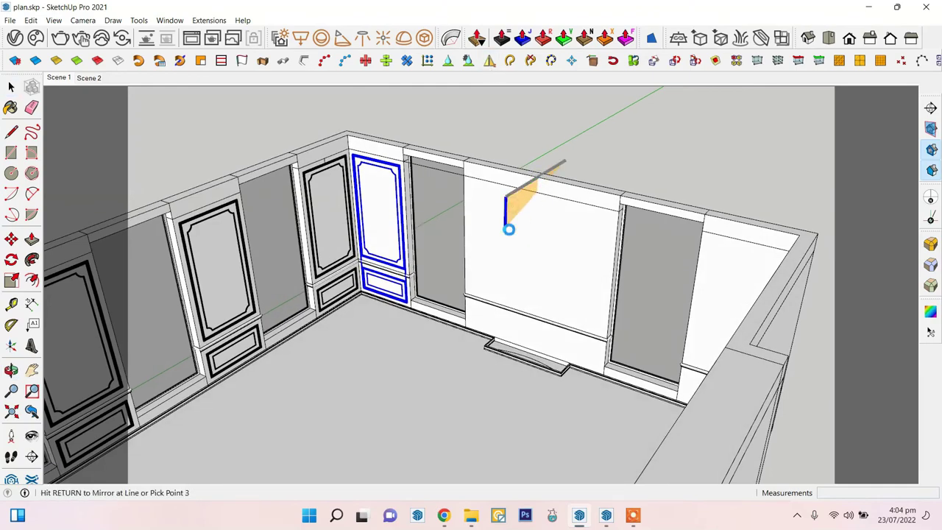
middle_click_drag(509, 229, 442, 184)
key("space")
- Soften the blue panel's edges at about 31.7° with smooth normals and coplanar softening
scroll(372, 135, "up", 5)
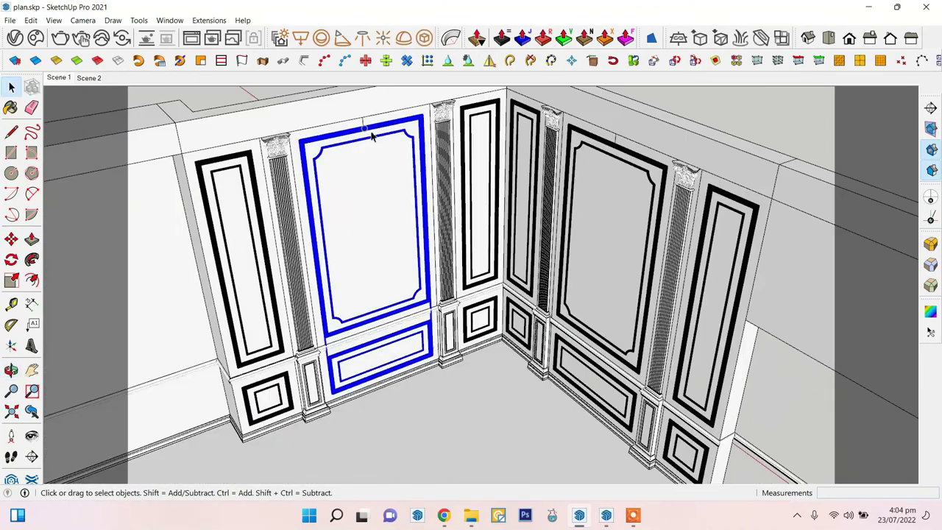
middle_click_drag(372, 135, 437, 169)
scroll(437, 169, "up", 5)
right_click(450, 169)
left_click(534, 312)
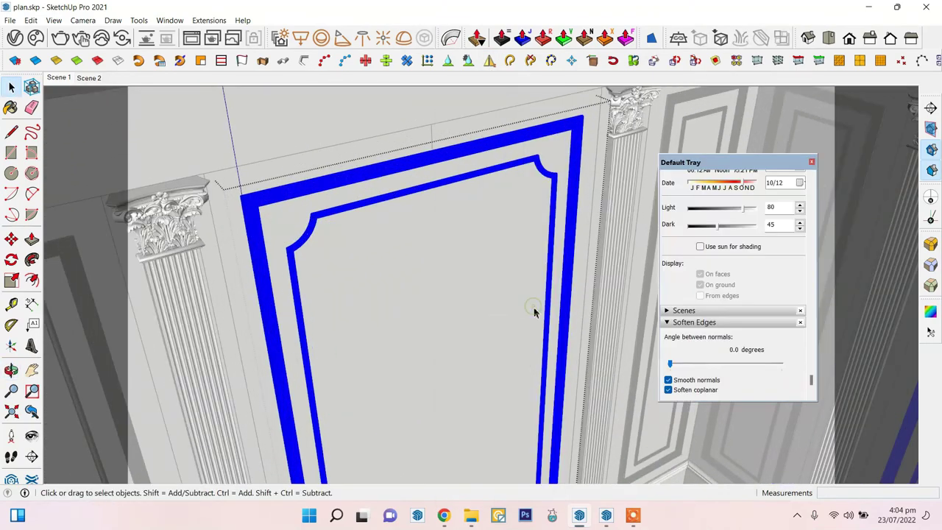
scroll(504, 178, "down", 5)
- Apply the same 31.7° edge softening to the narrow panel mouldings
left_click(389, 179)
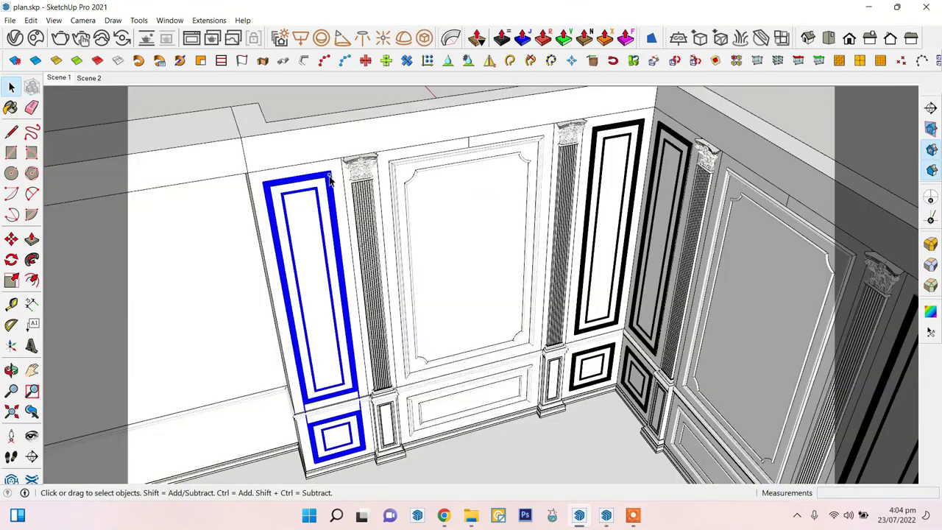
middle_click_drag(390, 178, 382, 174)
right_click(382, 174)
left_click(442, 301)
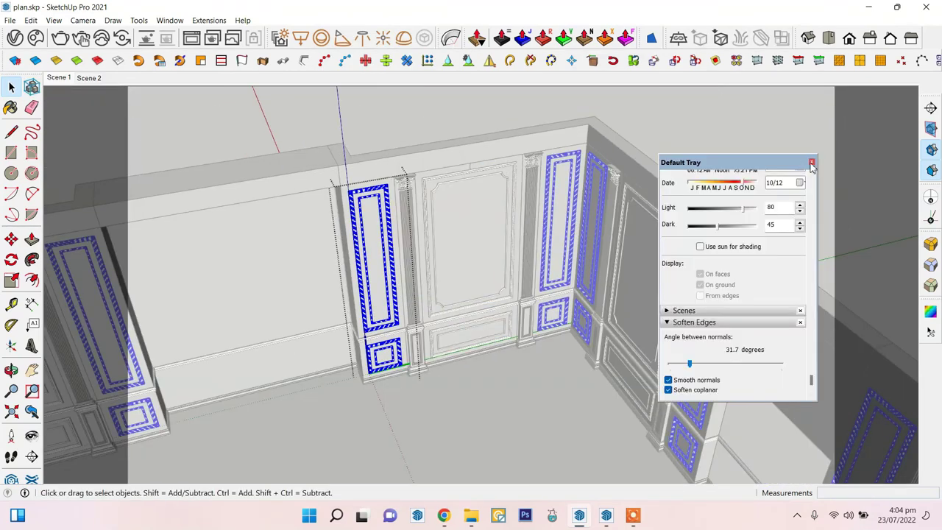
mouse_move(662, 221)
middle_mouse_down()
mouse_move(547, 199)
mouse_move(191, 237)
mouse_move(417, 126)
middle_mouse_up()
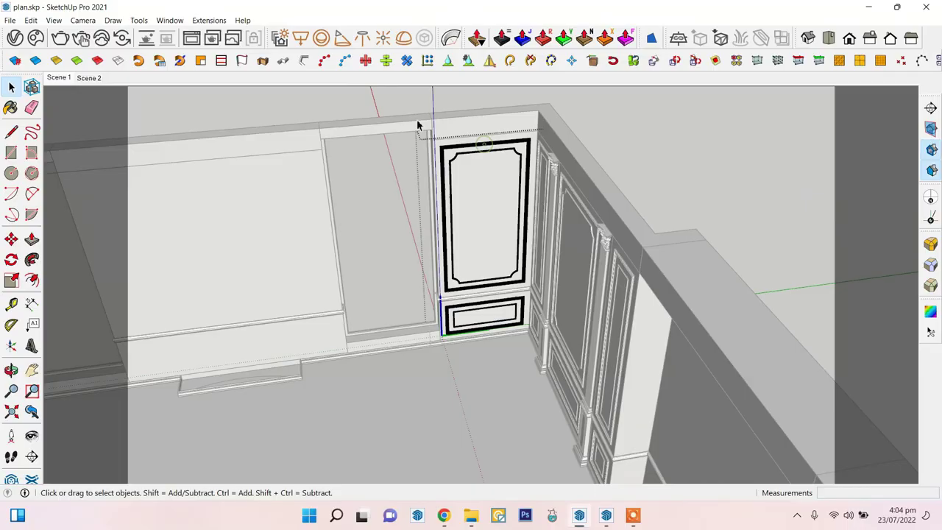
right_click(525, 147)
left_click(551, 307)
mouse_move(551, 307)
middle_mouse_down()
mouse_move(671, 169)
mouse_move(448, 216)
mouse_move(393, 279)
mouse_move(594, 223)
mouse_move(412, 204)
mouse_move(628, 223)
mouse_move(862, 193)
mouse_move(265, 173)
mouse_move(794, 160)
mouse_move(632, 208)
mouse_move(682, 277)
mouse_move(361, 316)
mouse_move(448, 312)
mouse_move(397, 287)
middle_mouse_up()
- Unhide all geometry and hide the ceiling slab to expose the coffered ceiling
left_click(31, 20)
left_click(235, 223)
right_click(485, 133)
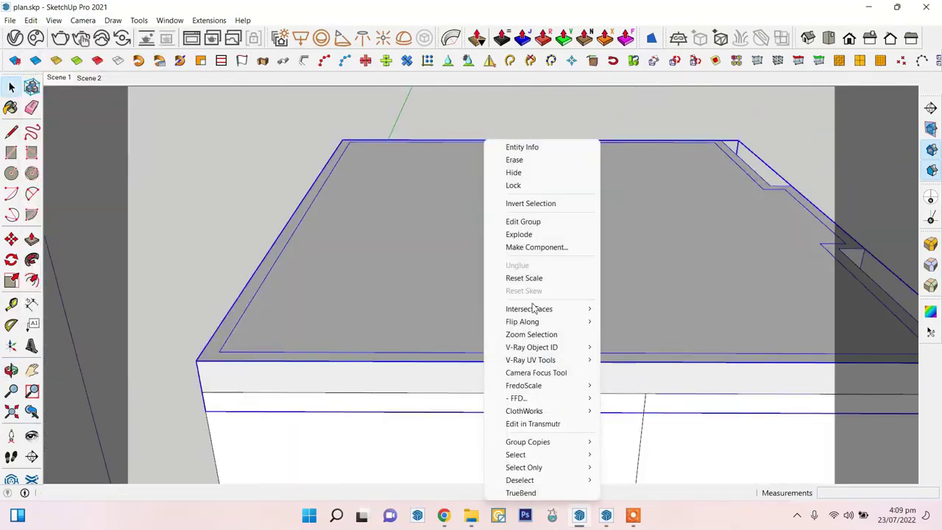
left_click(525, 169)
middle_click_drag(620, 326, 714, 193)
scroll(353, 172, "up", 5)
scroll(311, 208, "up", 2)
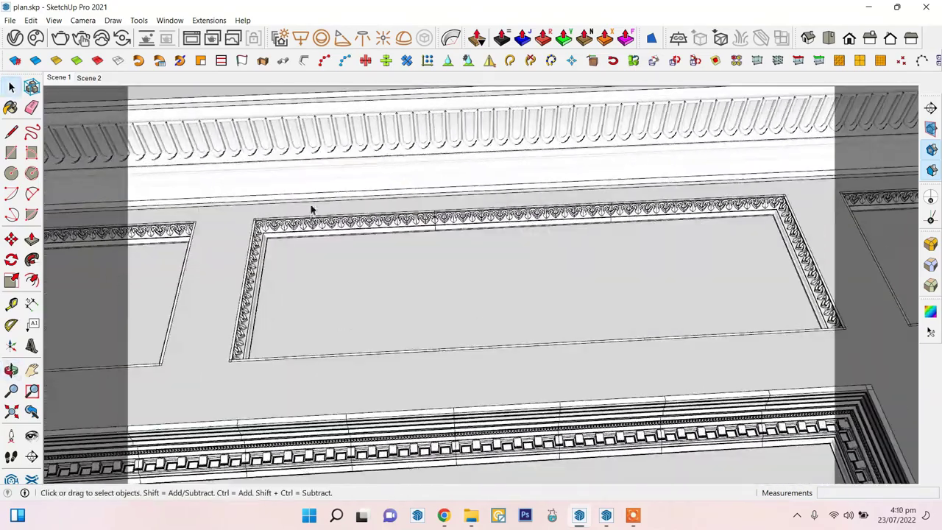
mouse_move(311, 208)
middle_mouse_down()
mouse_move(421, 248)
mouse_move(588, 221)
middle_mouse_up()
scroll(596, 234, "down", 3)
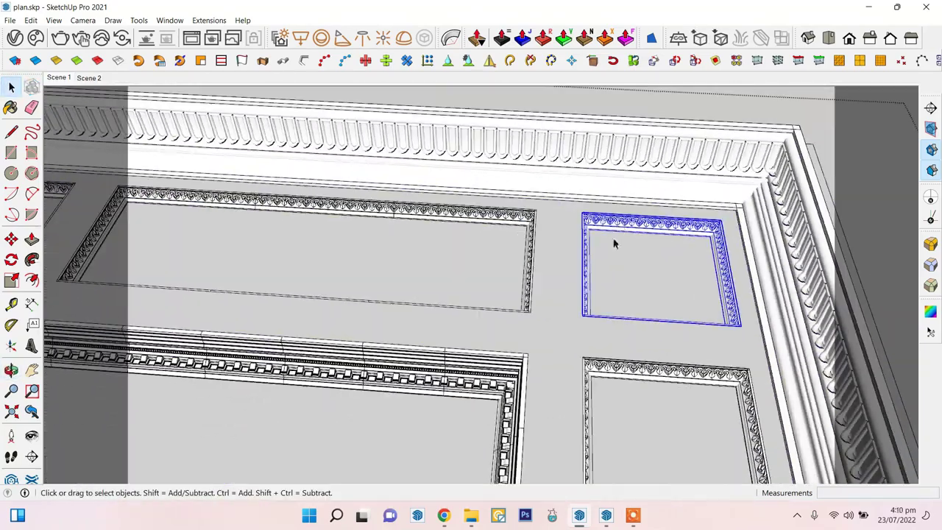
- Open the small corner ceiling panel and flip its moulding frame along the component's blue axis
double_click(613, 242)
left_click(613, 242)
scroll(614, 242, "down", 3)
scroll(625, 221, "down", 3)
scroll(556, 195, "up", 8)
scroll(555, 195, "up", 2)
right_click(571, 265)
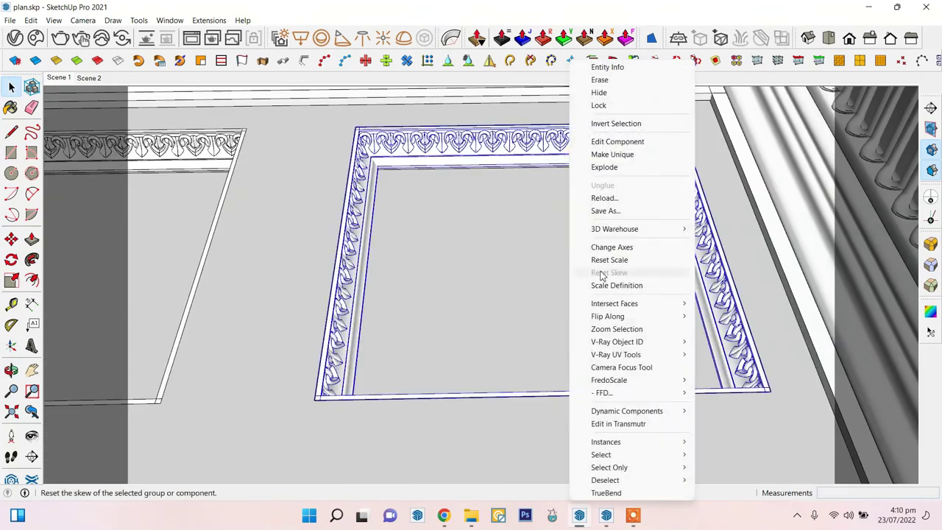
left_click(707, 344)
middle_click_drag(496, 231, 353, 140)
scroll(431, 214, "up", 5)
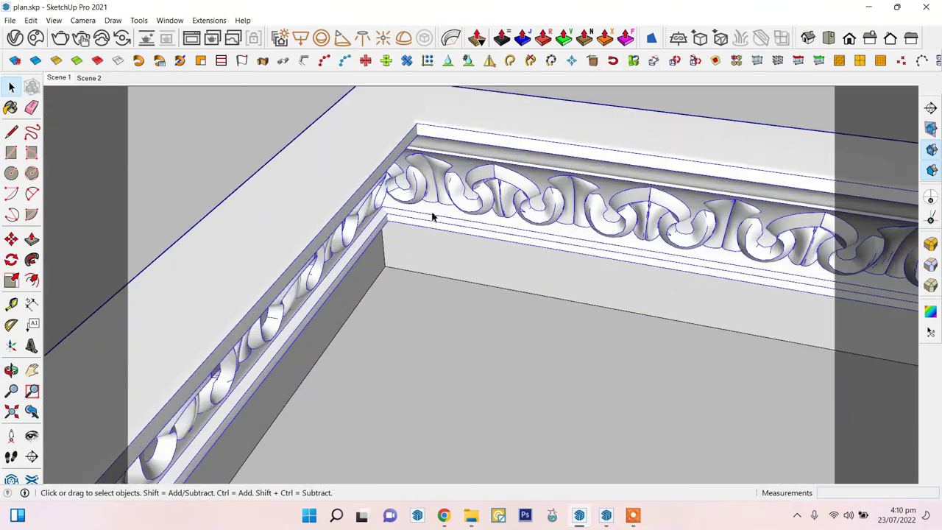
mouse_move(431, 215)
middle_mouse_down()
mouse_move(393, 193)
mouse_move(320, 202)
middle_mouse_up()
- Move the flipped ornament from its corner to its new position on the frame
key("m")
left_click(332, 234)
scroll(347, 311, "up", 3)
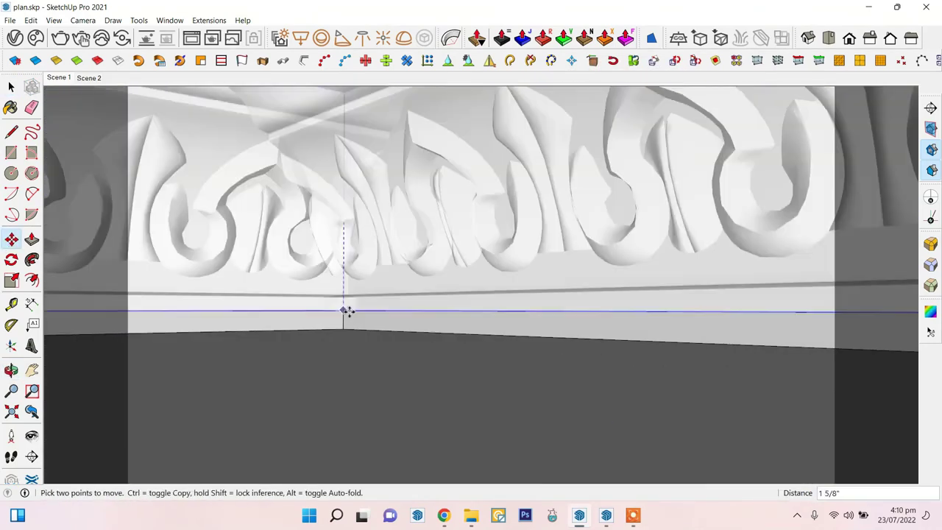
left_click(446, 307)
key("space")
scroll(202, 125, "down", 5)
middle_click_drag(202, 126, 406, 187)
scroll(527, 212, "down", 3)
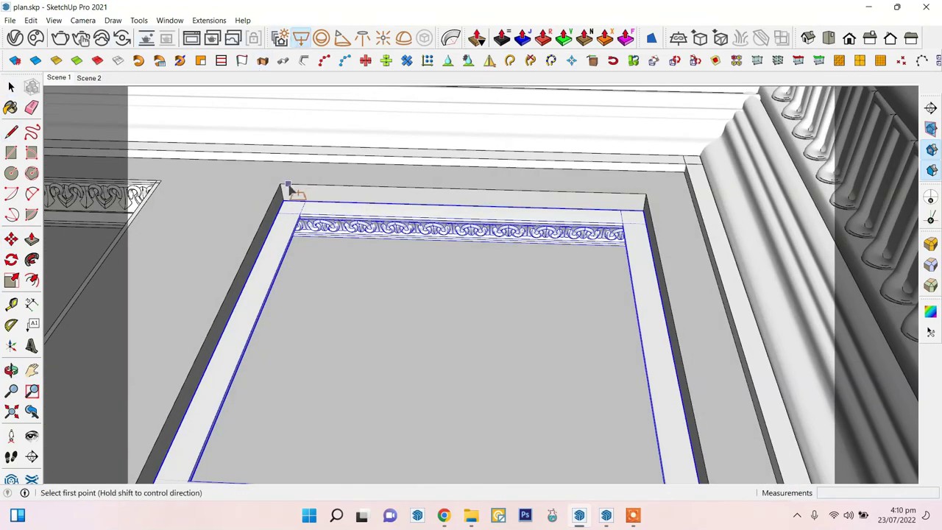
mouse_move(430, 225)
middle_mouse_down()
mouse_move(562, 309)
mouse_move(4, 256)
middle_mouse_up()
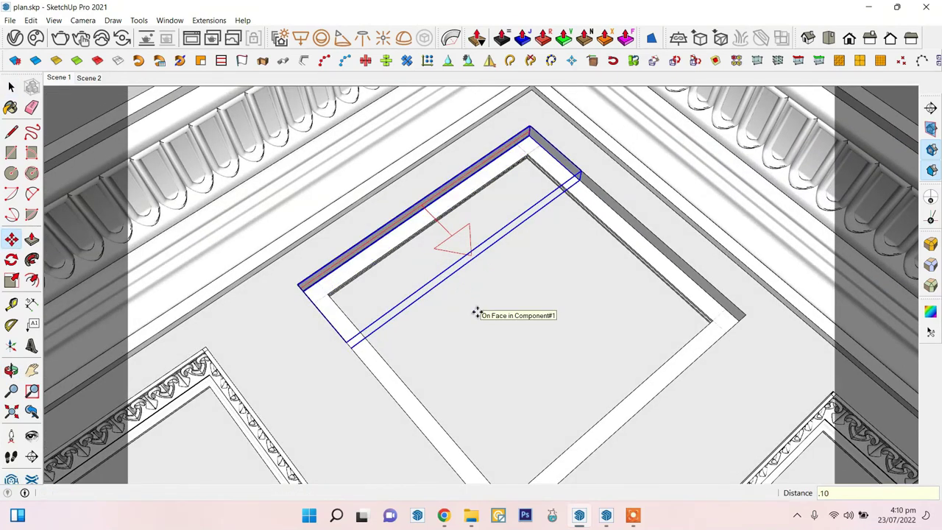
middle_click_drag(602, 171, 740, 257)
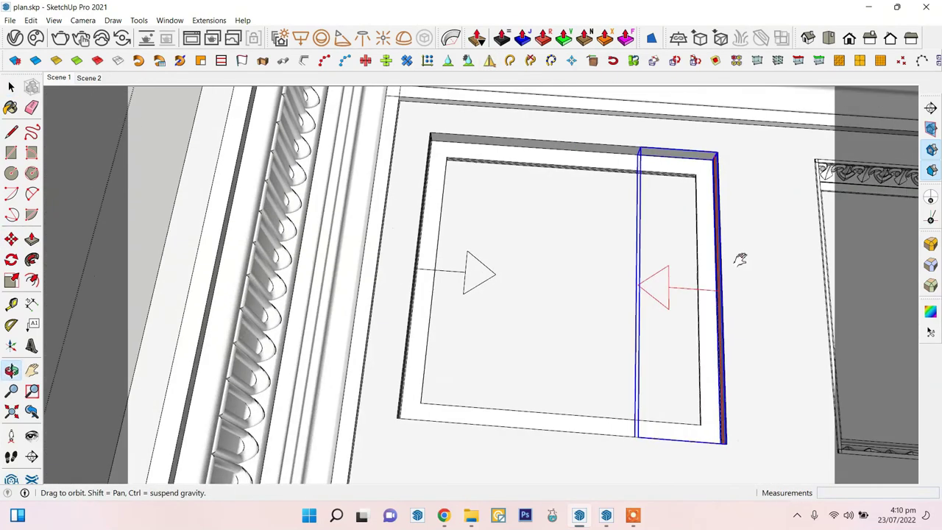
- Undo and redo the last frame edit, then flip the component along its blue axis
key("q")
middle_click_drag(593, 174, 22, 265)
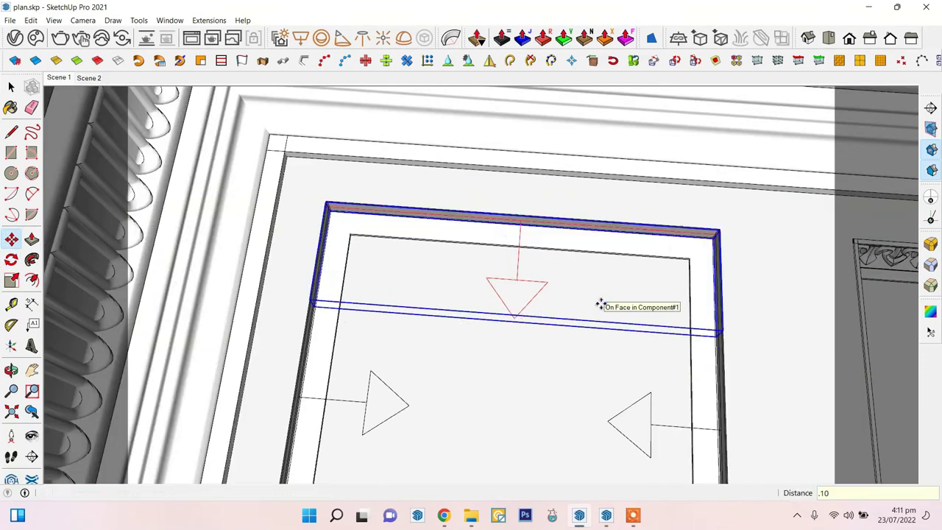
key("space")
scroll(600, 306, "down", 2)
scroll(465, 294, "down", 2)
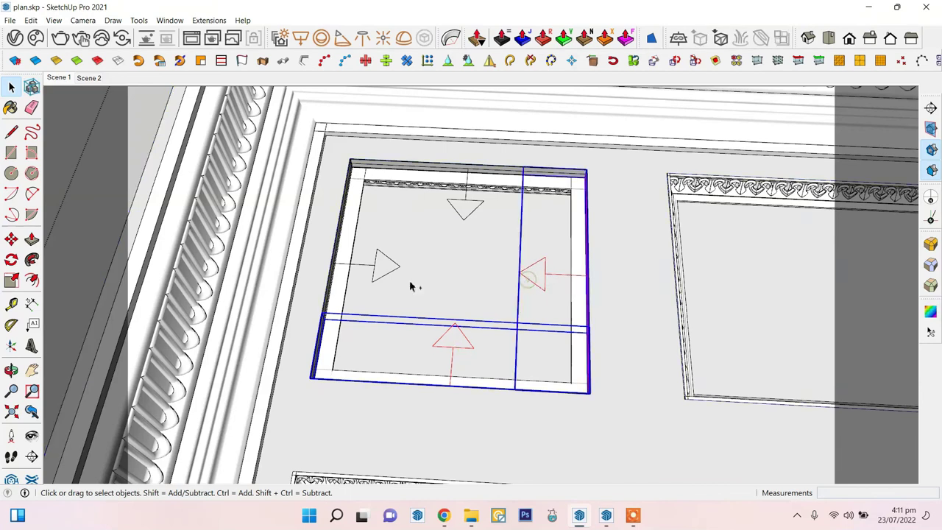
key("ctrl+z")
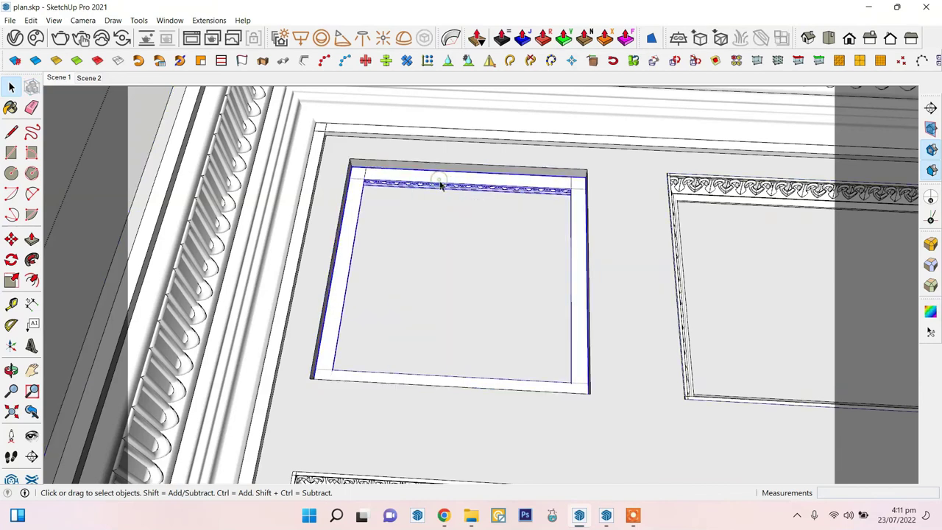
left_click(30, 20)
left_click(44, 48)
right_click(391, 286)
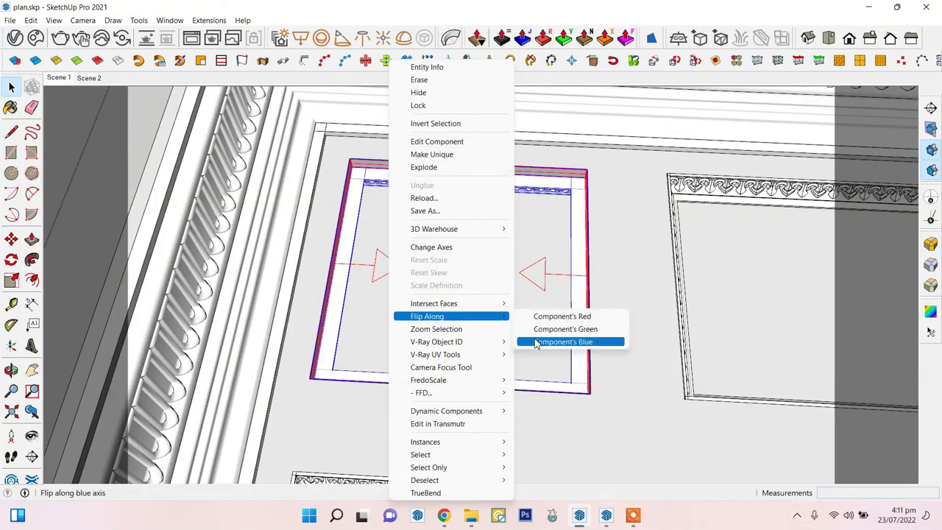
left_click(536, 343)
- Flip the long panel's moulding along its blue axis and move it down 2
middle_click_drag(297, 304, 649, 126)
scroll(679, 184, "down", 3)
scroll(560, 128, "up", 2)
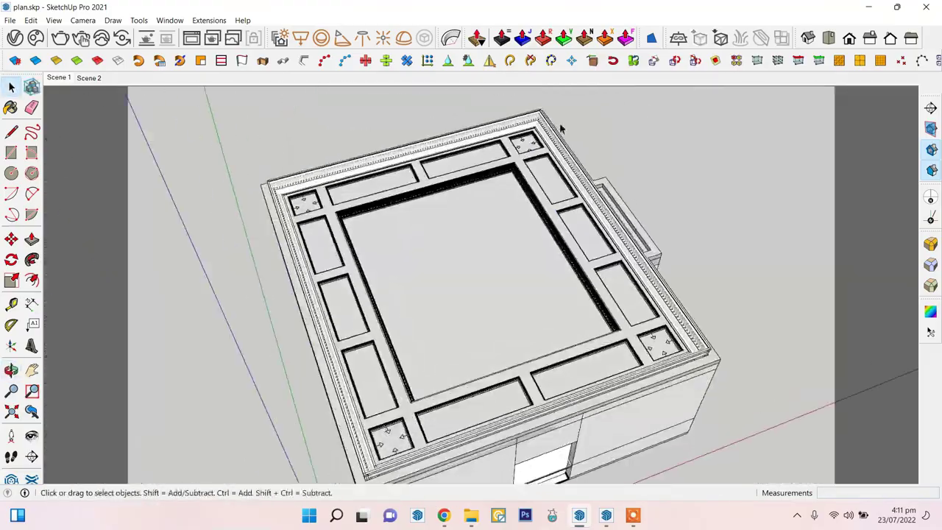
scroll(561, 128, "up", 3)
middle_click_drag(584, 181, 332, 210)
scroll(329, 207, "up", 3)
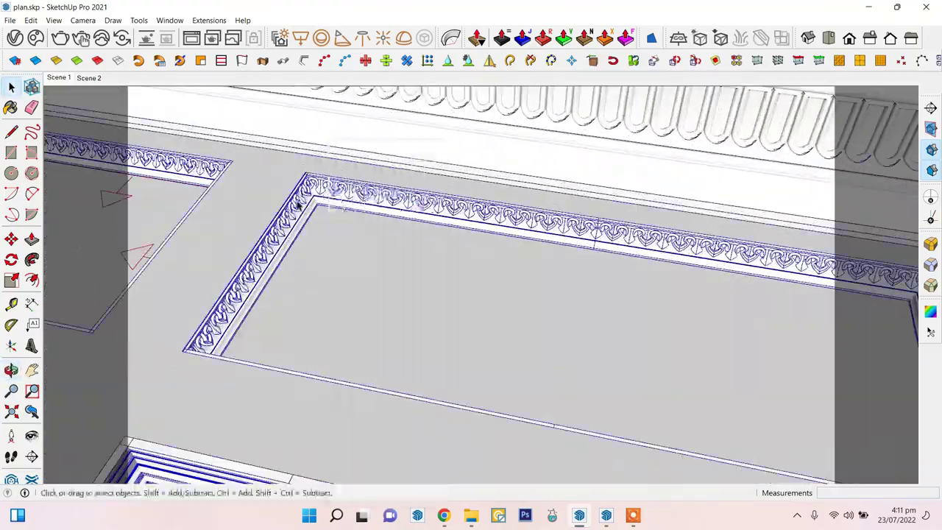
scroll(298, 206, "down", 3)
middle_click_drag(515, 198, 475, 189, "shift")
right_click(475, 189)
left_click(632, 341)
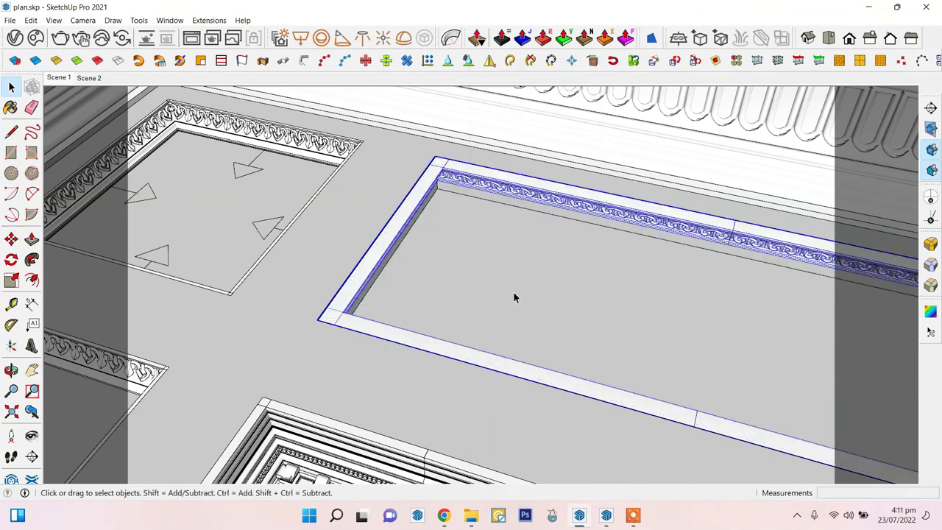
left_click(434, 152)
type("2")
key("Return")
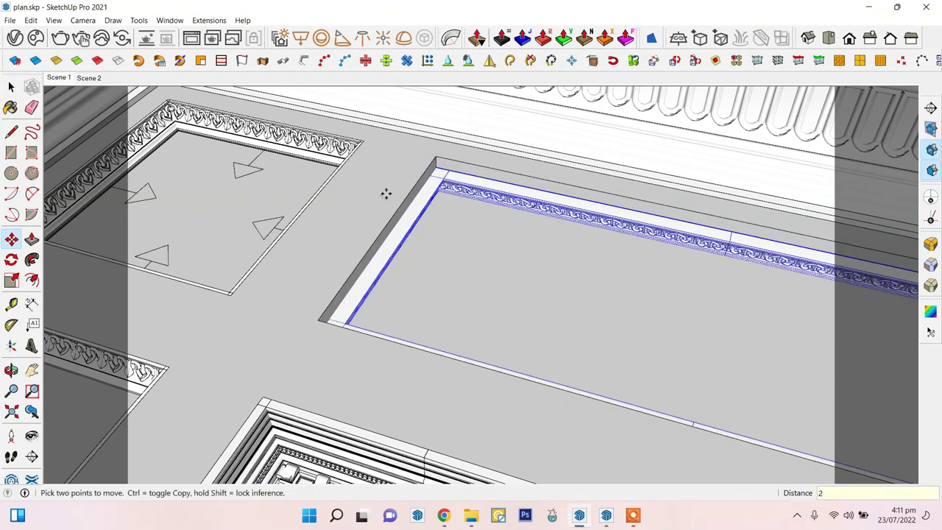
- Paste a copy of the strip, rotate it 180°, and snap it to the recess corner
double_click(255, 179)
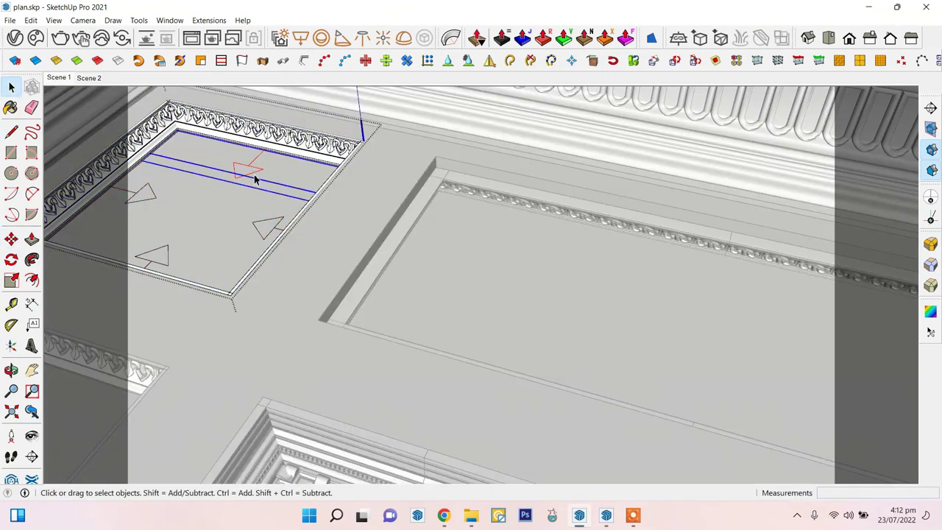
middle_click_drag(256, 180, 475, 177)
left_click(736, 336)
key("q")
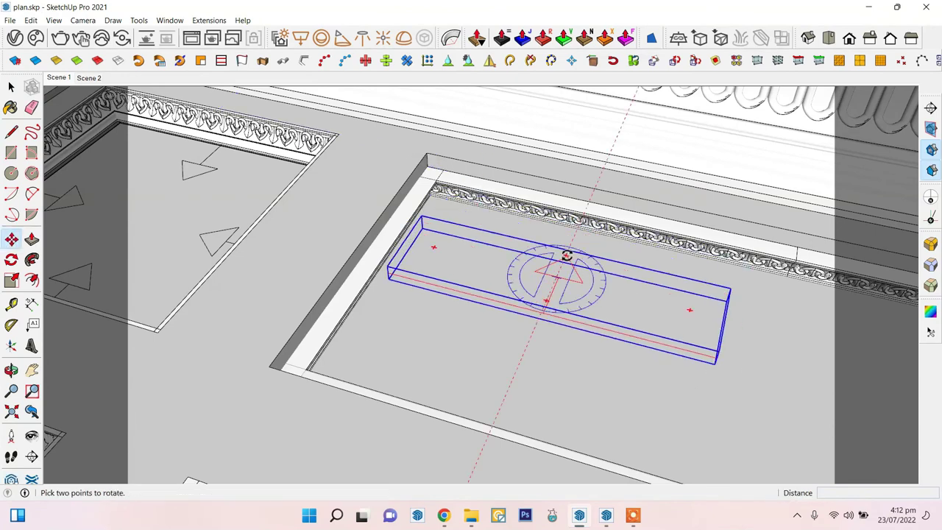
left_click(542, 273)
type("180")
key("Return")
key("m")
left_click(429, 174)
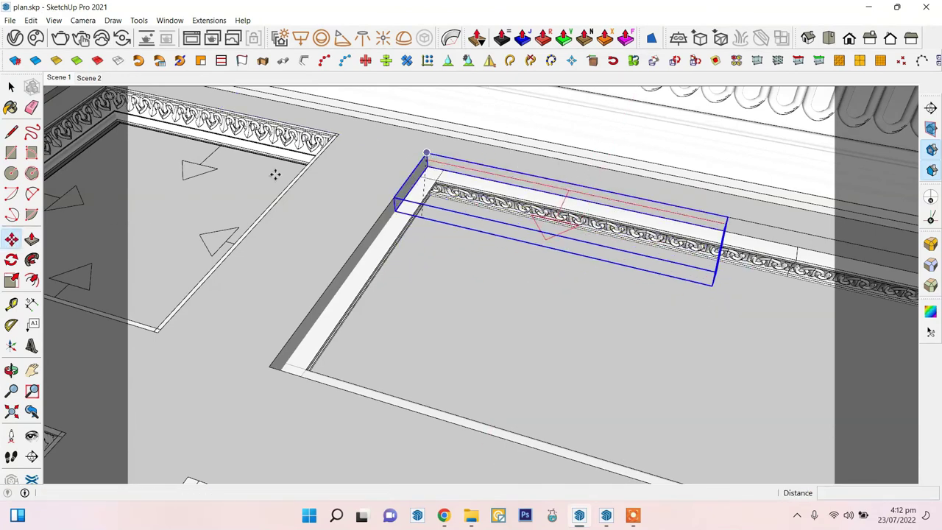
- Mirror the moulding to the opposite edge, then turn it 90° and scale it for the side edge
middle_click_drag(429, 174, 589, 265)
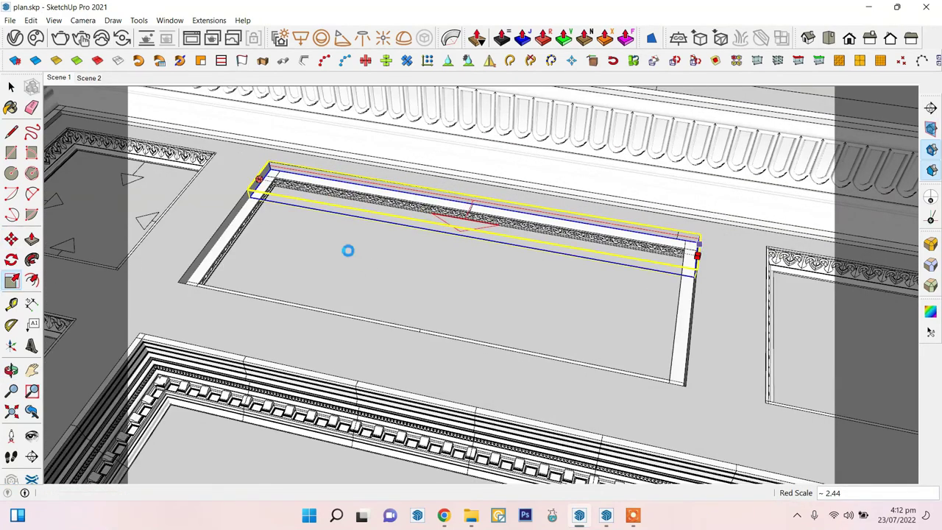
type("m0")
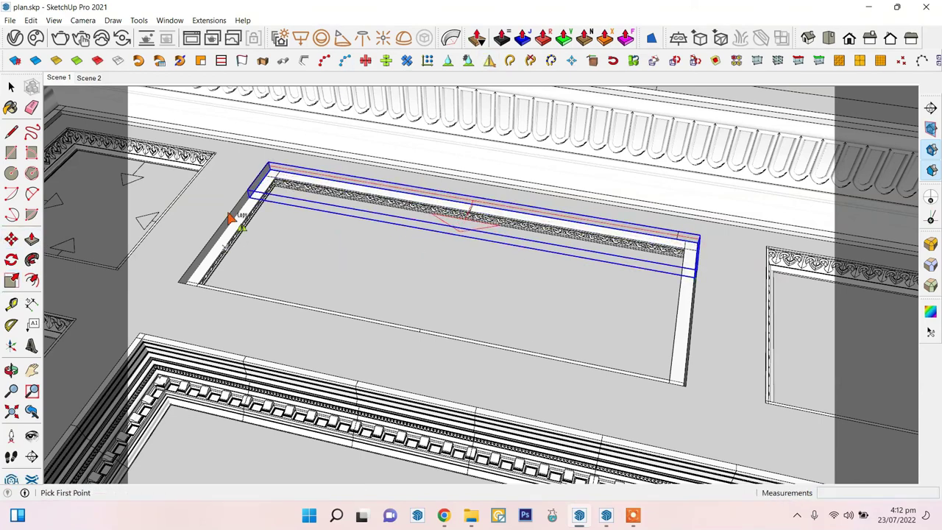
key("Return")
mouse_move(206, 201)
middle_mouse_down()
mouse_move(404, 263)
mouse_move(331, 280)
middle_mouse_up()
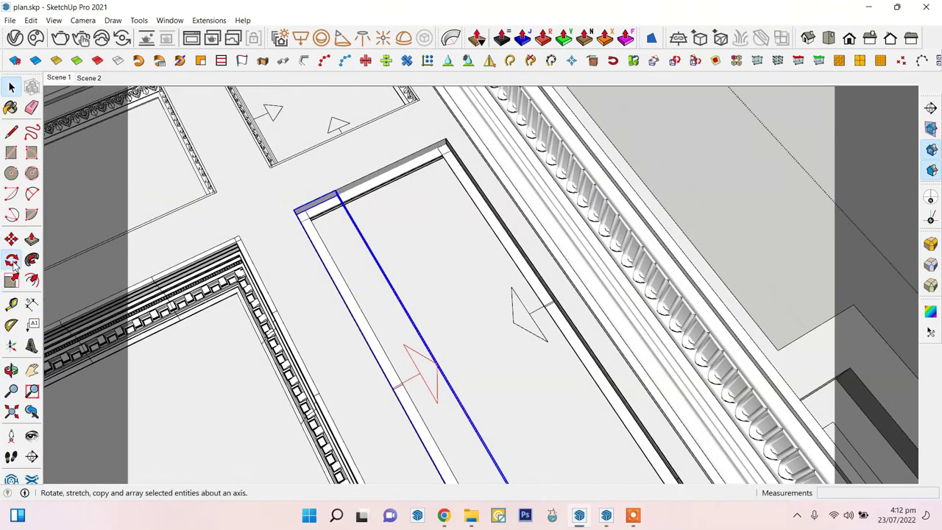
left_click(448, 315)
key("s")
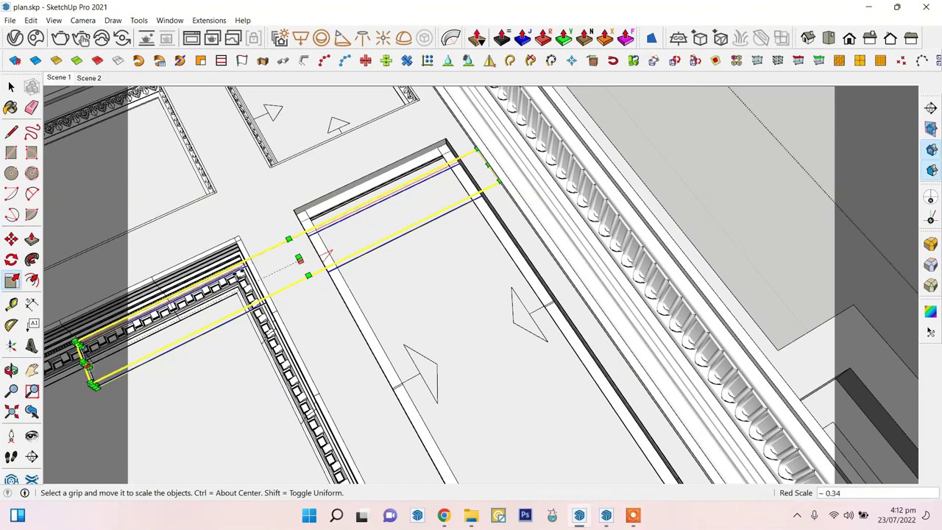
left_click(447, 142)
mouse_move(448, 142)
middle_mouse_down()
mouse_move(357, 142)
mouse_move(97, 224)
middle_mouse_up()
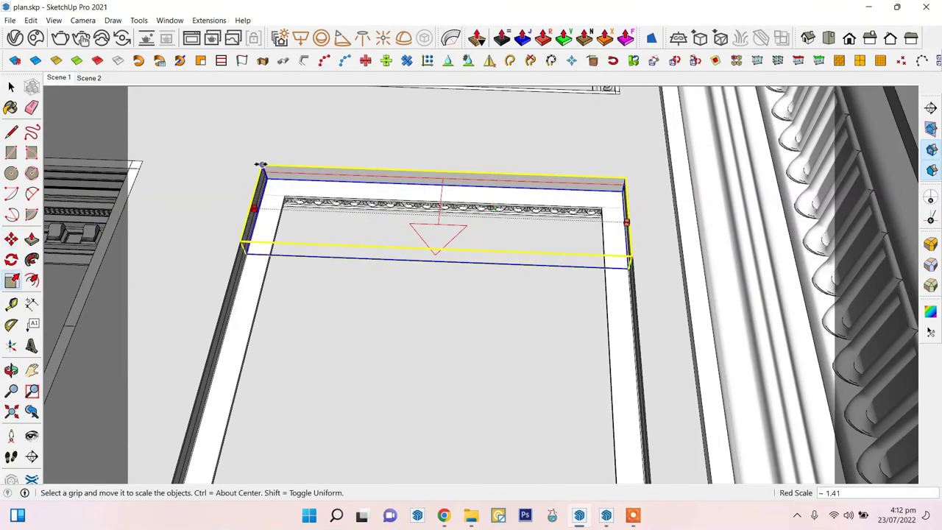
key("space")
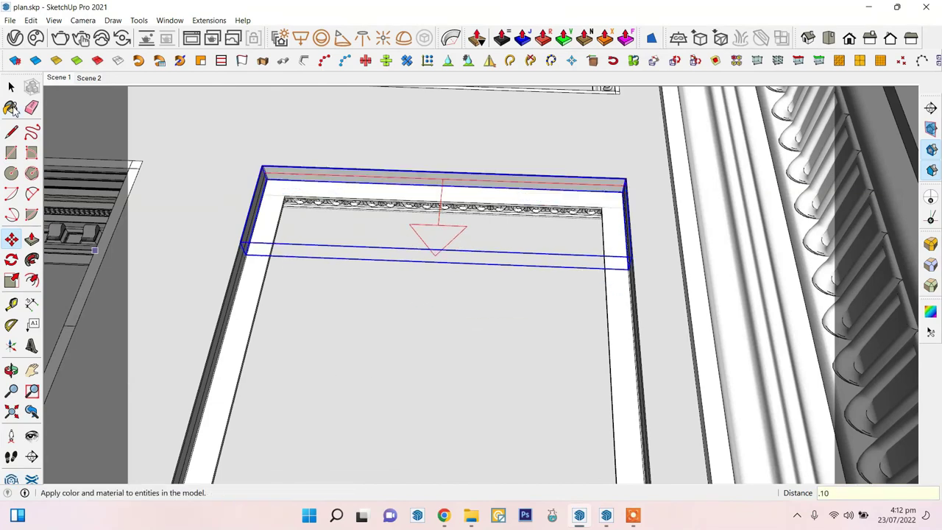
mouse_move(408, 331)
middle_mouse_down()
mouse_move(419, 201)
mouse_move(497, 366)
middle_mouse_up()
key("space")
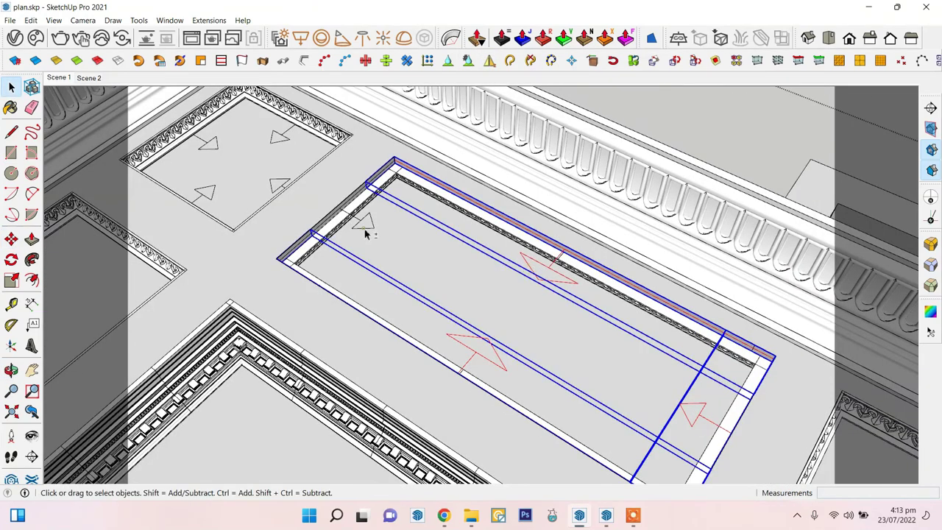
- Paste a copy of the moulding frame in place and flip it along the component's red axis
scroll(382, 239, "down", 3)
left_click(30, 20)
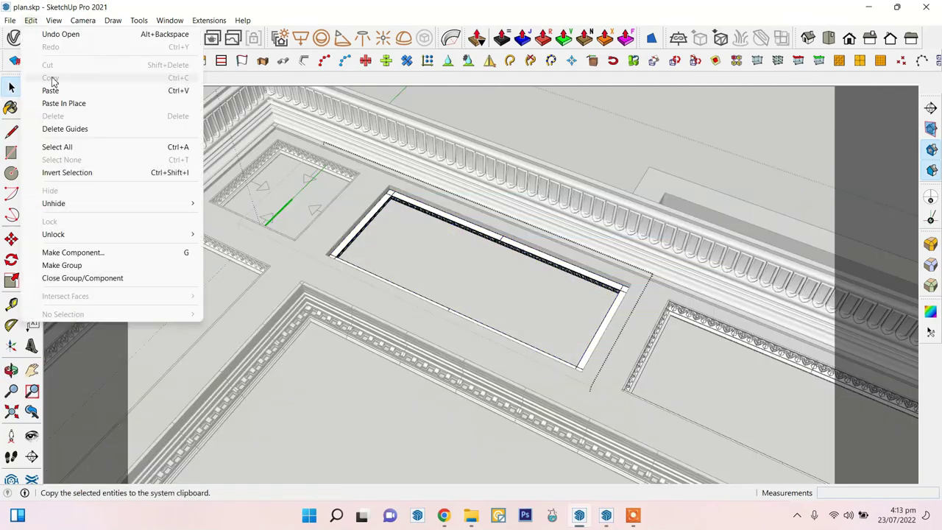
left_click(55, 101)
right_click(388, 205)
key("Escape")
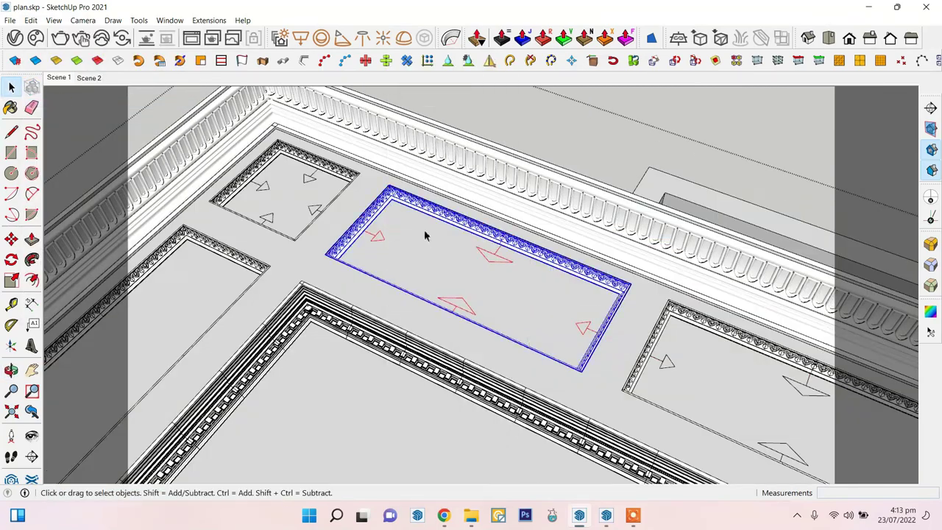
scroll(424, 235, "down", 5)
middle_click_drag(425, 235, 464, 193)
scroll(463, 192, "up", 5)
right_click(464, 193)
mouse_move(524, 316)
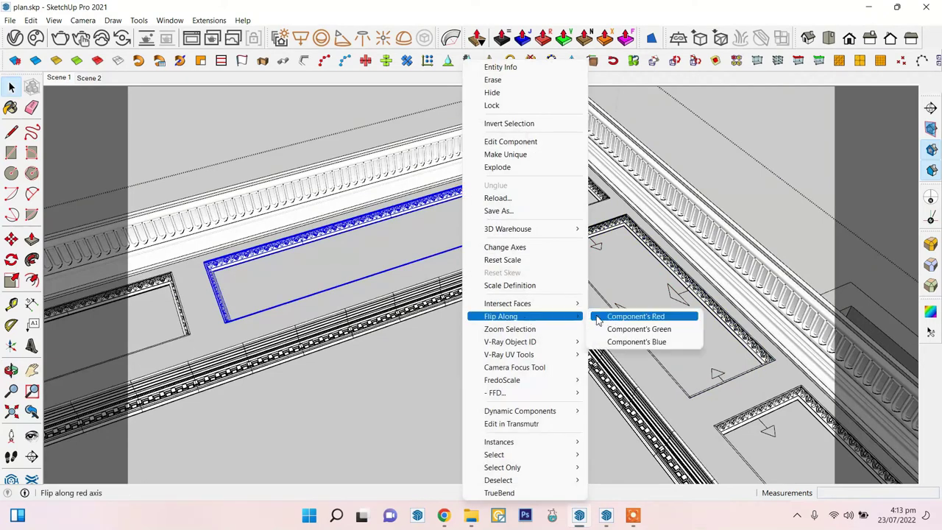
left_click(611, 345)
- Move and stretch the flipped frame's end pieces to fit the long ceiling panel
left_click(462, 209)
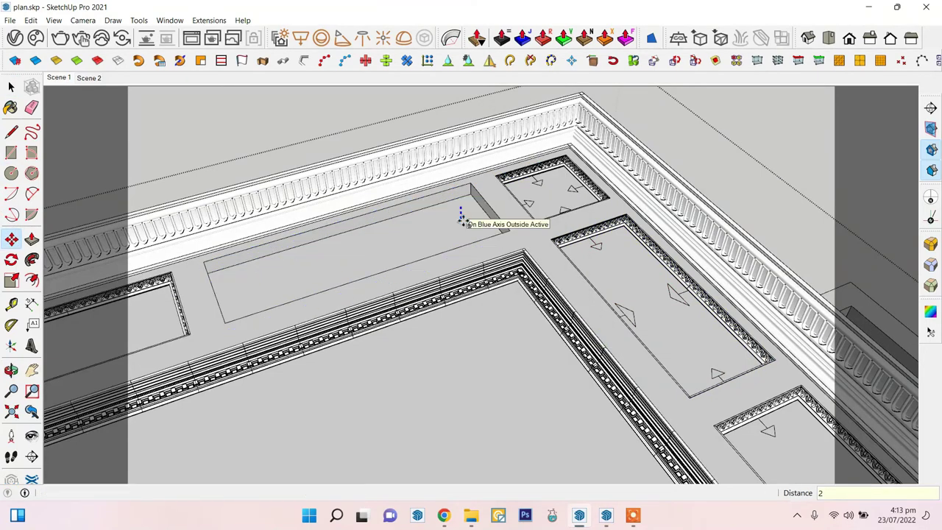
double_click(676, 300)
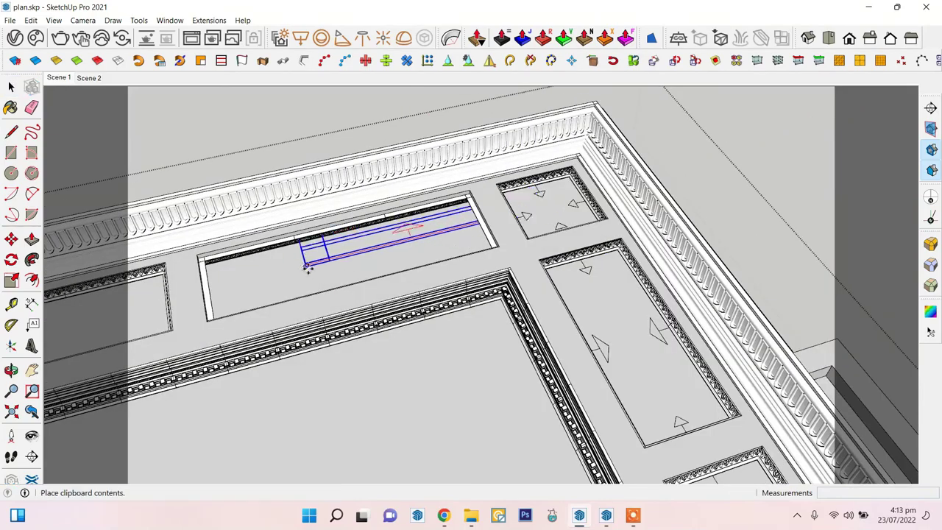
middle_click_drag(308, 266, 278, 326)
scroll(253, 331, "up", 3)
mouse_move(273, 269)
middle_mouse_down()
mouse_move(272, 168)
mouse_move(431, 165)
mouse_move(485, 261)
mouse_move(615, 360)
middle_mouse_up()
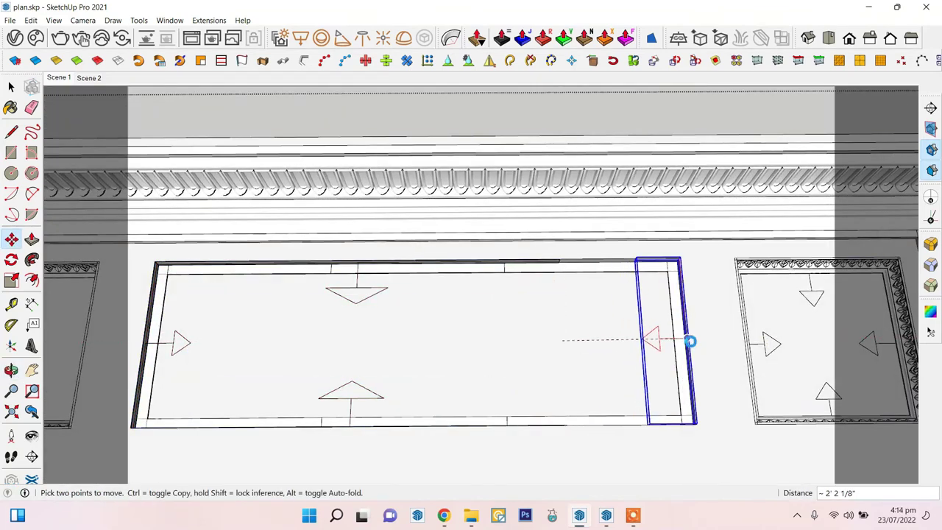
scroll(690, 341, "up", 3)
scroll(688, 338, "up", 1)
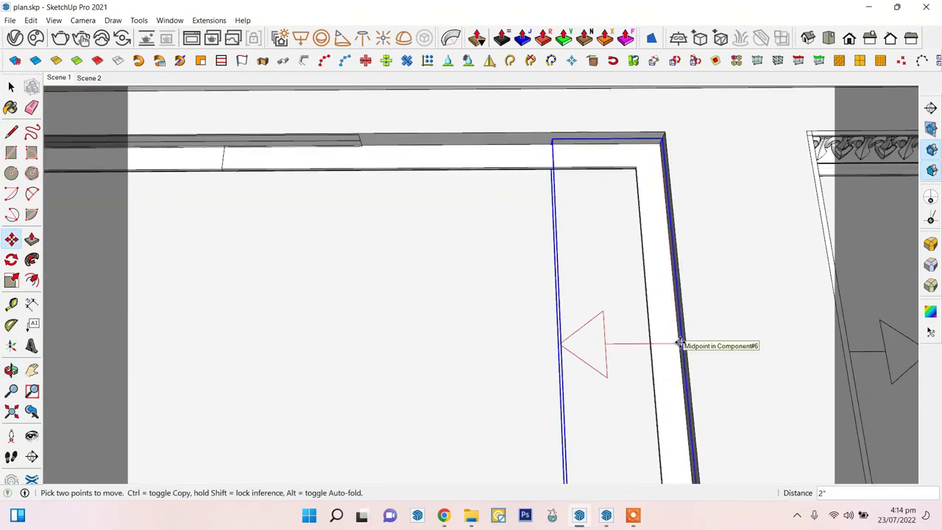
middle_click_drag(647, 269, 22, 96)
left_click(11, 87)
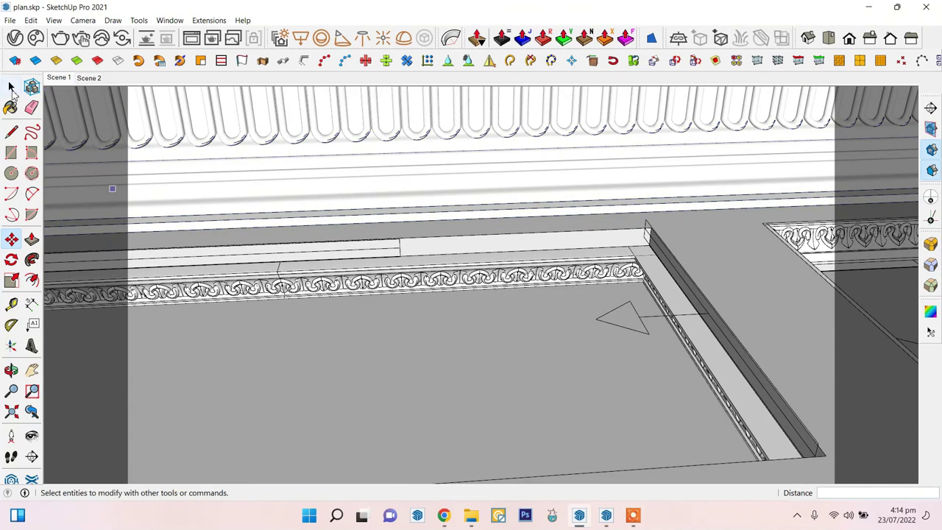
left_click(642, 238)
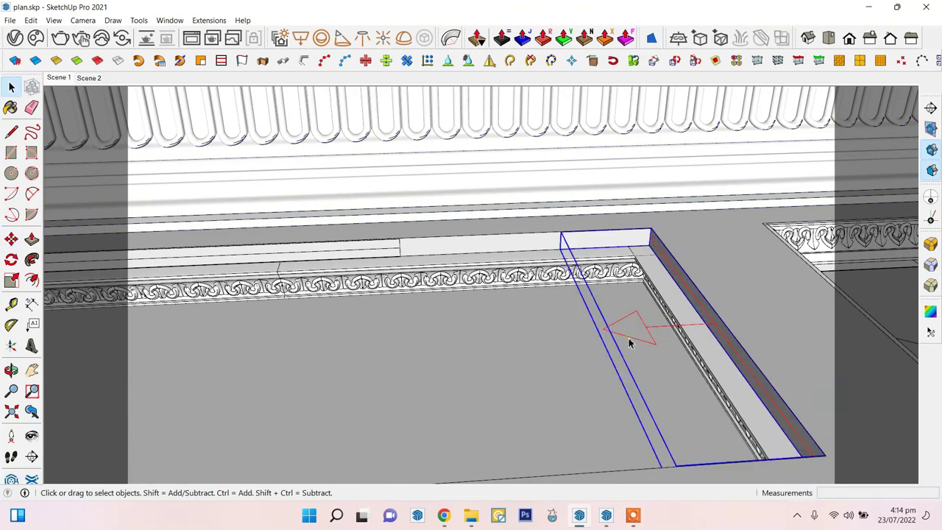
type(".1")
left_click(11, 86)
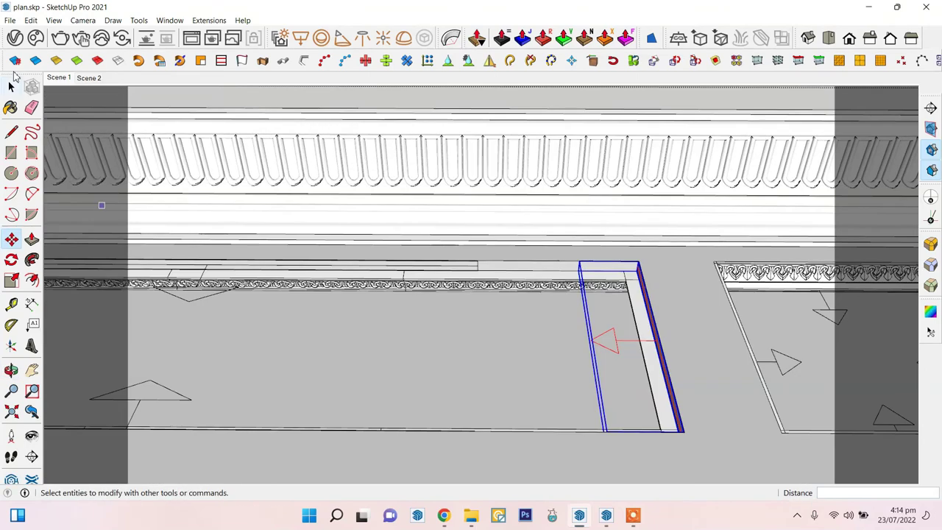
left_click_drag(476, 340, 655, 338)
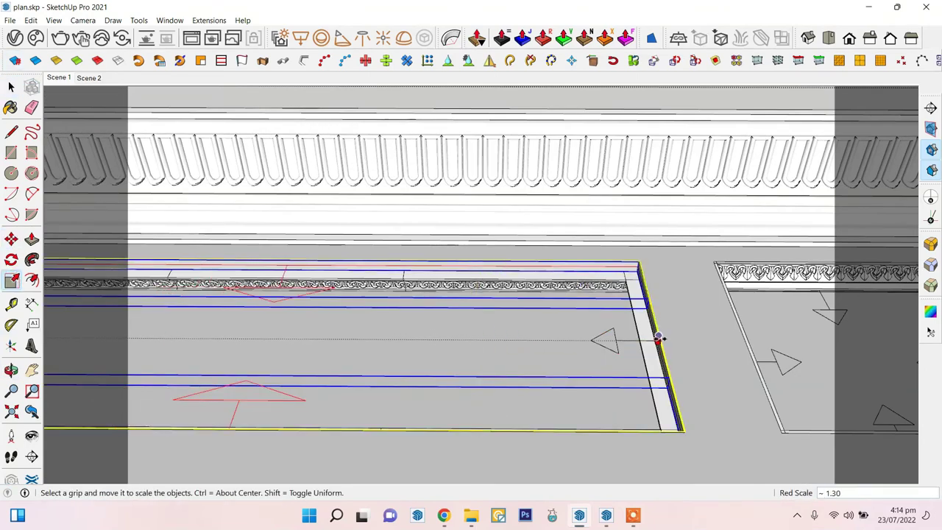
key("space")
middle_click_drag(685, 228, 603, 326)
- Cut and paste the panel frame back in place, then switch to the Scene 1 view
key("ctrl+x")
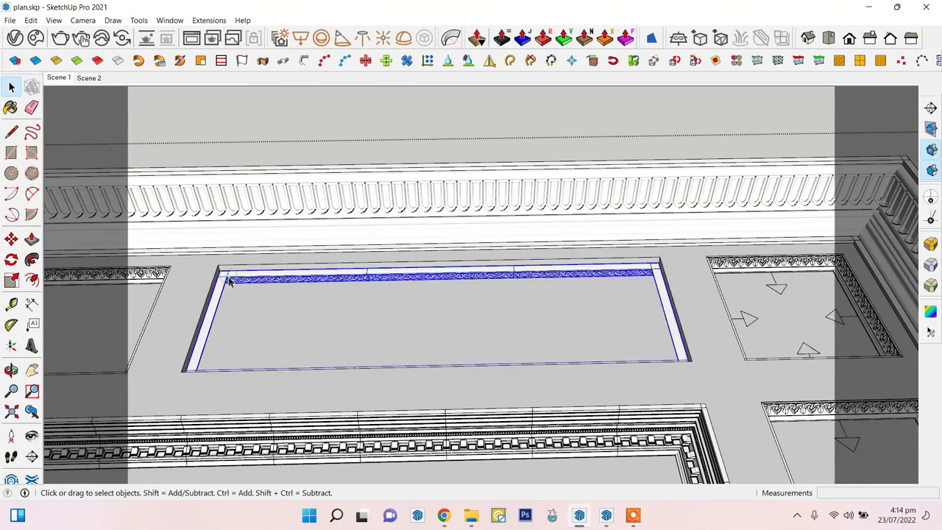
left_click(30, 20)
left_click(61, 101)
right_click(286, 280)
key("Escape")
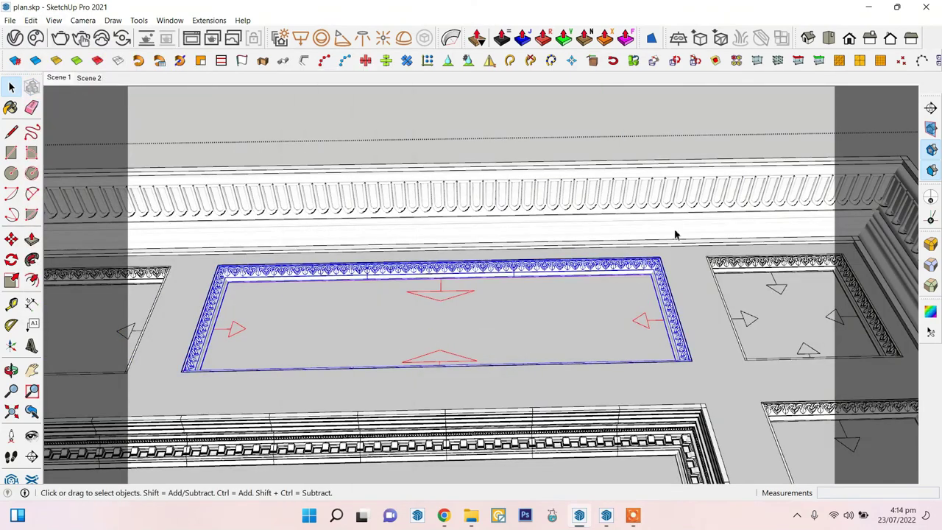
scroll(673, 235, "down", 5)
middle_click_drag(493, 101, 570, 267)
right_click(610, 267)
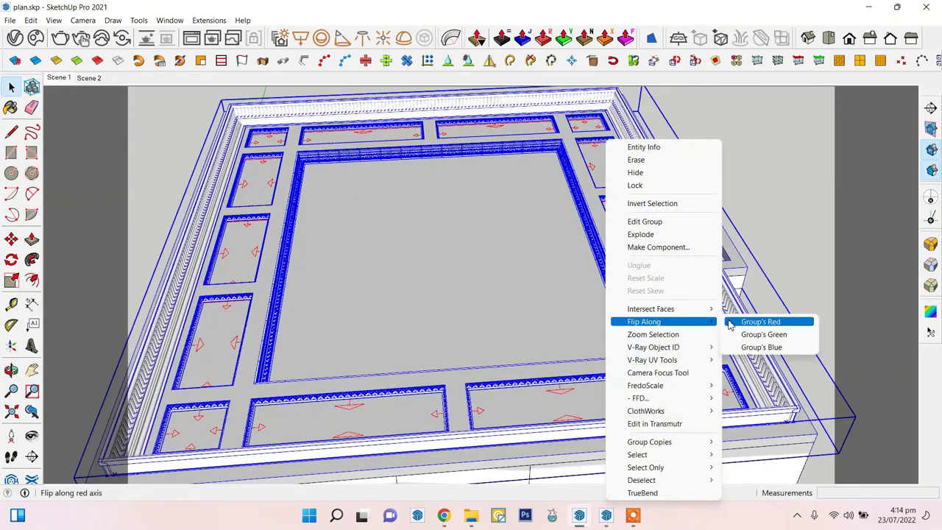
left_click(741, 322)
left_click(65, 77)
- Switch to Scene 2 and open the V-Ray material list, previewing Laminate_A02_120cm, Gold_10k and Color_000
left_click(88, 77)
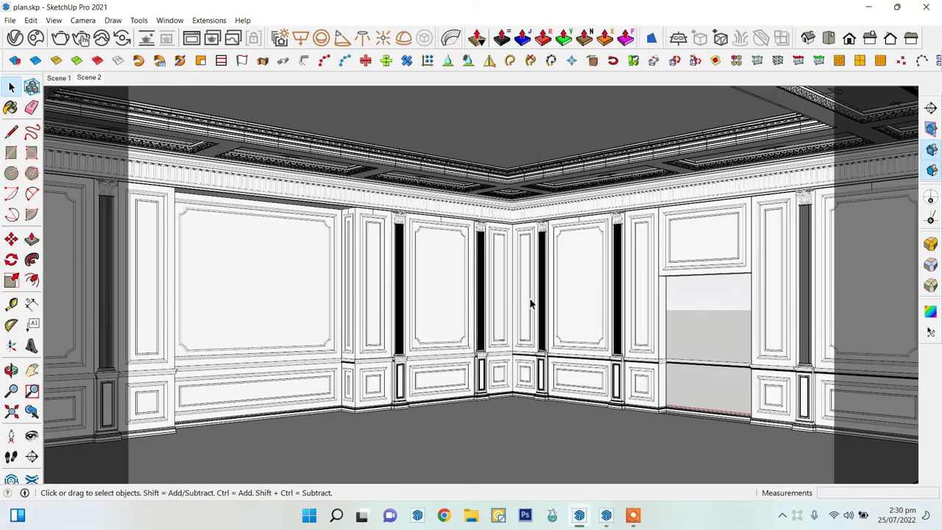
mouse_move(530, 303)
middle_mouse_down()
mouse_move(525, 253)
mouse_move(635, 195)
mouse_move(721, 294)
middle_mouse_up()
scroll(468, 213, "up", 5)
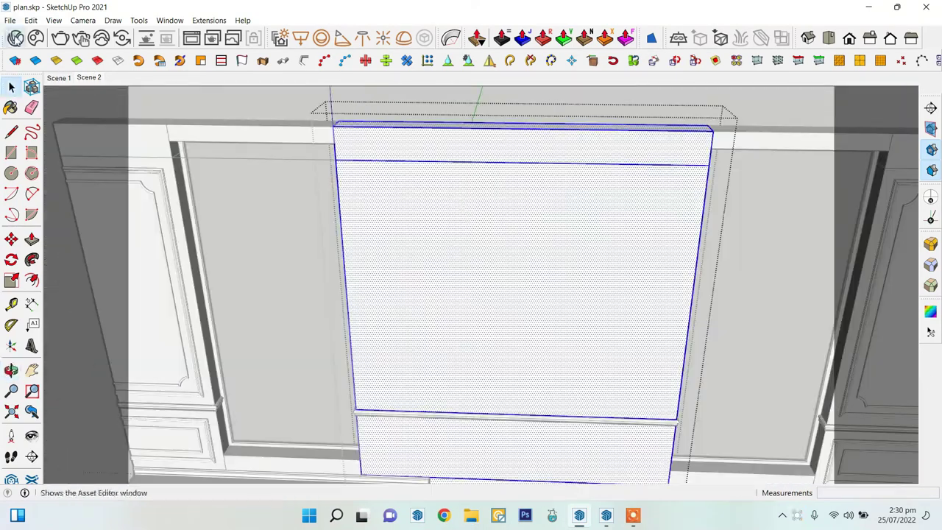
left_click(15, 38)
left_click(147, 228)
left_click(142, 214)
left_click(140, 200)
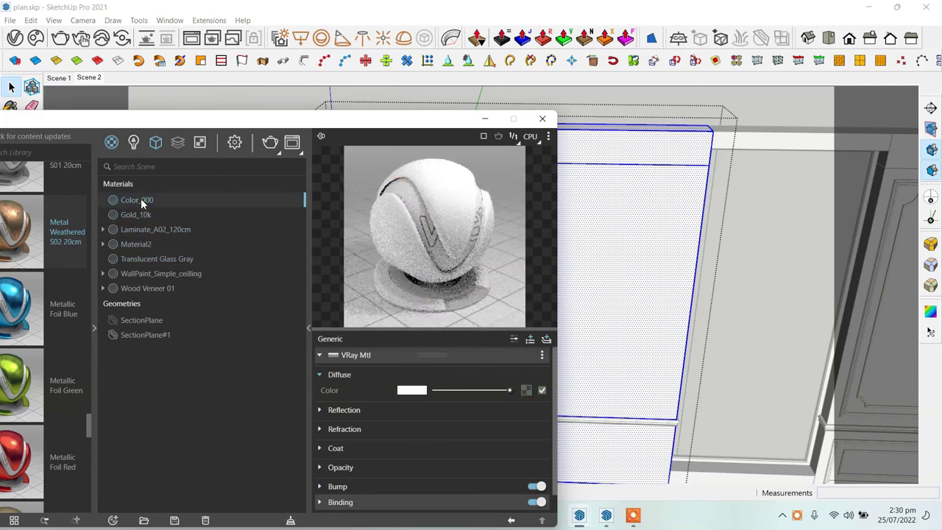
left_click(139, 228)
- Delete Laminate_A02_120cm, Gold_10k, Color_000 and Material2, then show the Materials tray
right_click(138, 229)
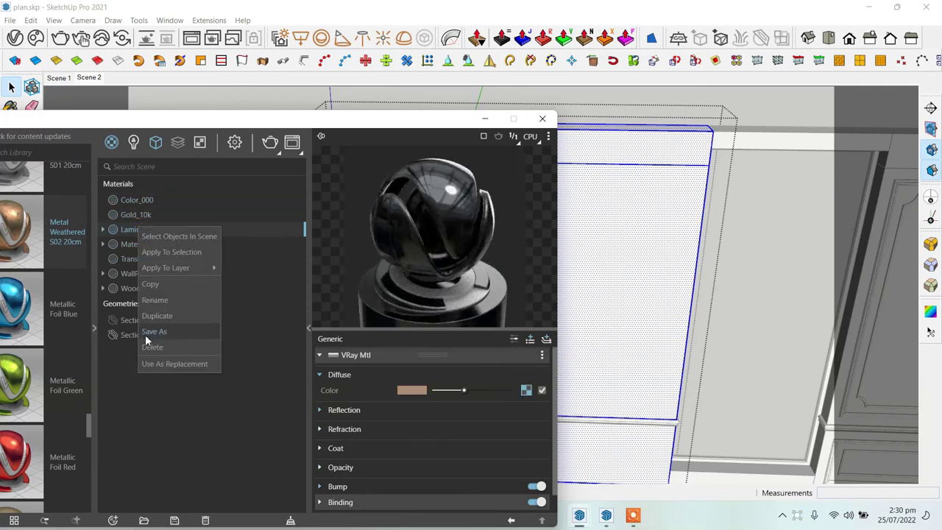
left_click(144, 334)
left_click(505, 258)
right_click(136, 214)
left_click(173, 319)
left_click(494, 263)
right_click(137, 200)
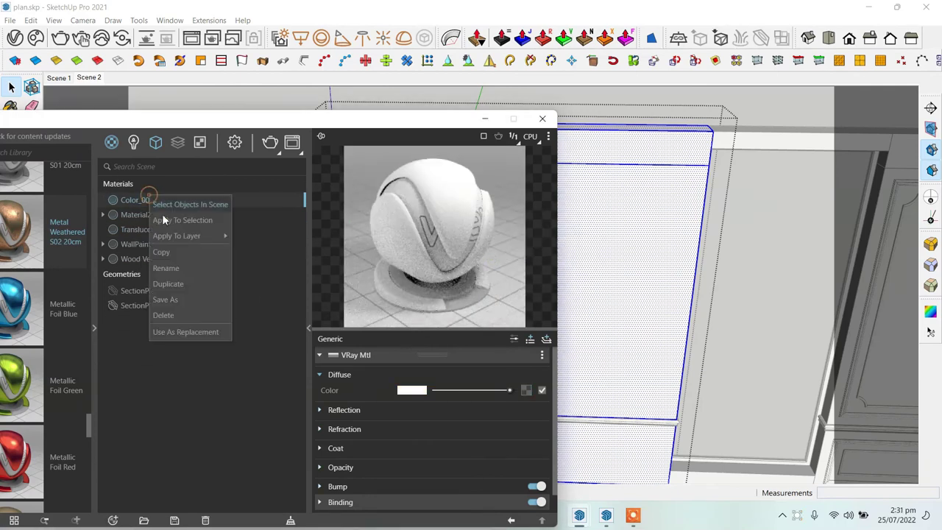
left_click(157, 320)
left_click(505, 257)
right_click(136, 199)
left_click(177, 319)
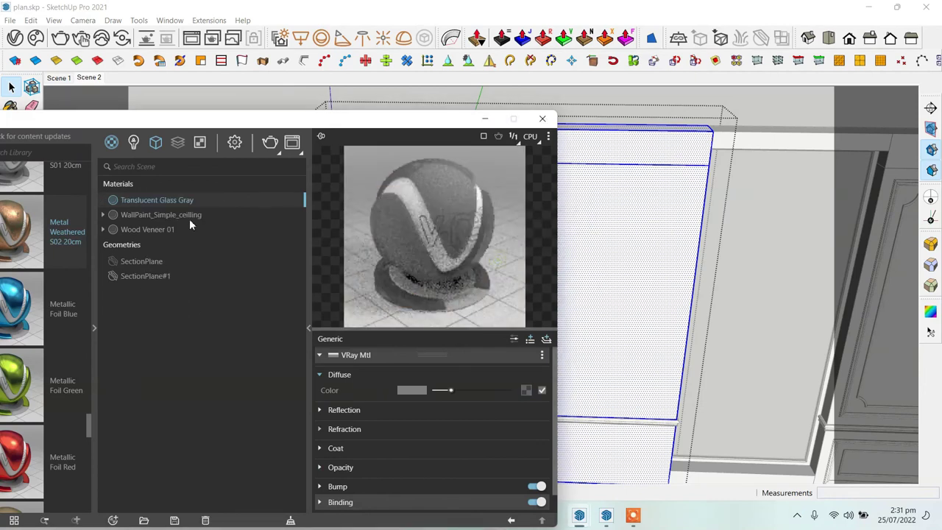
left_click(169, 20)
left_click(193, 32)
- Delete the selected door and window frame sides
left_click(684, 214)
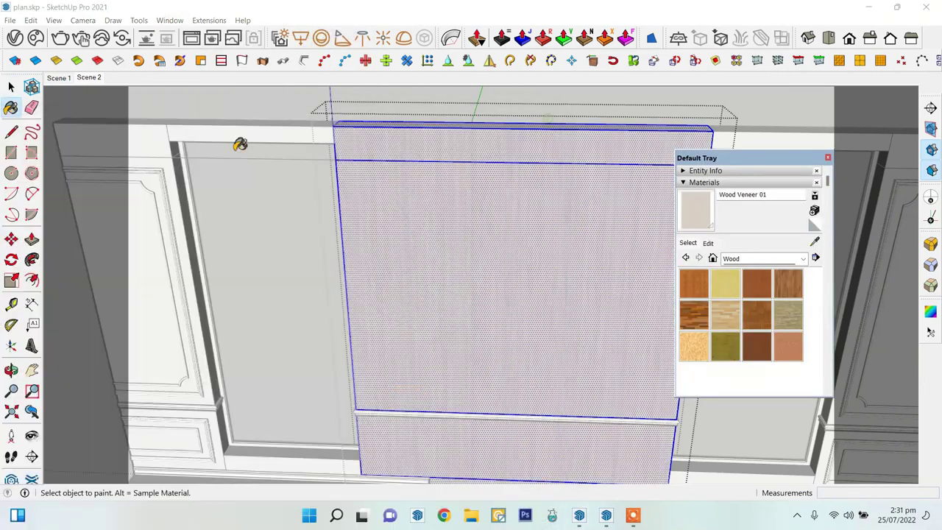
middle_click_drag(242, 143, 357, 177)
scroll(344, 237, "up", 3)
key("space")
scroll(324, 236, "down", 2)
mouse_move(323, 236)
middle_mouse_down()
mouse_move(502, 169)
mouse_move(567, 174)
mouse_move(302, 196)
mouse_move(328, 167)
middle_mouse_up()
key("Delete")
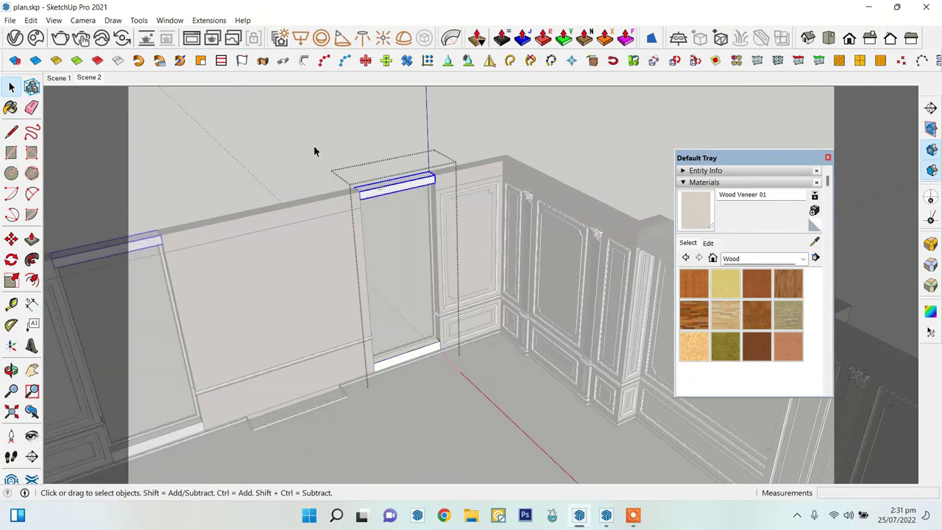
- Paint the two corner wall panels with Wood Veneer 01
mouse_move(204, 187)
middle_mouse_down()
mouse_move(572, 184)
mouse_move(795, 145)
middle_mouse_up()
scroll(525, 168, "up", 5)
key("b")
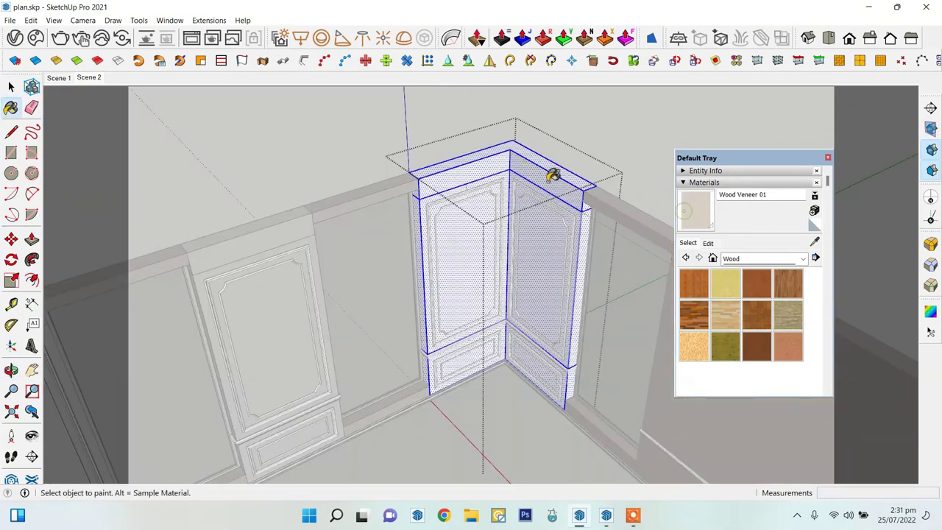
left_click(553, 174)
key("space")
mouse_move(431, 206)
middle_mouse_down()
mouse_move(493, 181)
mouse_move(399, 216)
mouse_move(363, 194)
mouse_move(211, 270)
mouse_move(444, 214)
middle_mouse_up()
double_click(493, 182)
key("b")
key("space")
left_click(444, 214)
- Paint the upper middle and upper wall panels with Wood Veneer 01
key("b")
left_click(483, 220)
key("space")
scroll(584, 260, "down", 3)
mouse_move(584, 260)
middle_mouse_down()
mouse_move(404, 265)
mouse_move(523, 147)
middle_mouse_up()
left_click(437, 238)
key("b")
key("space")
- Close the Default Tray and delete the room's floor face
left_click(827, 158)
scroll(420, 399, "down", 3)
mouse_move(420, 399)
middle_mouse_down()
mouse_move(479, 267)
mouse_move(440, 195)
mouse_move(452, 286)
mouse_move(407, 216)
mouse_move(440, 247)
middle_mouse_up()
left_click(450, 267)
key("Delete")
left_click(13, 131)
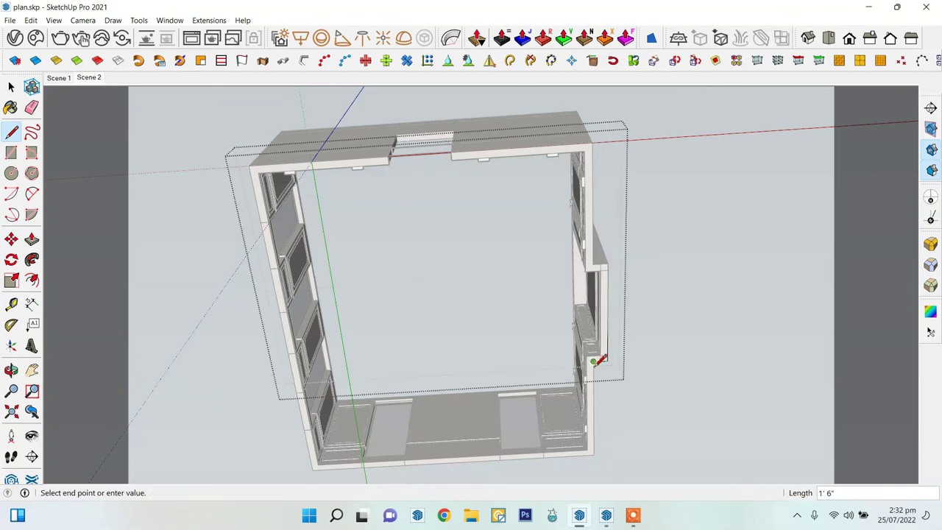
- Close the outline to rebuild the floor face and view the whole building
left_click(256, 193)
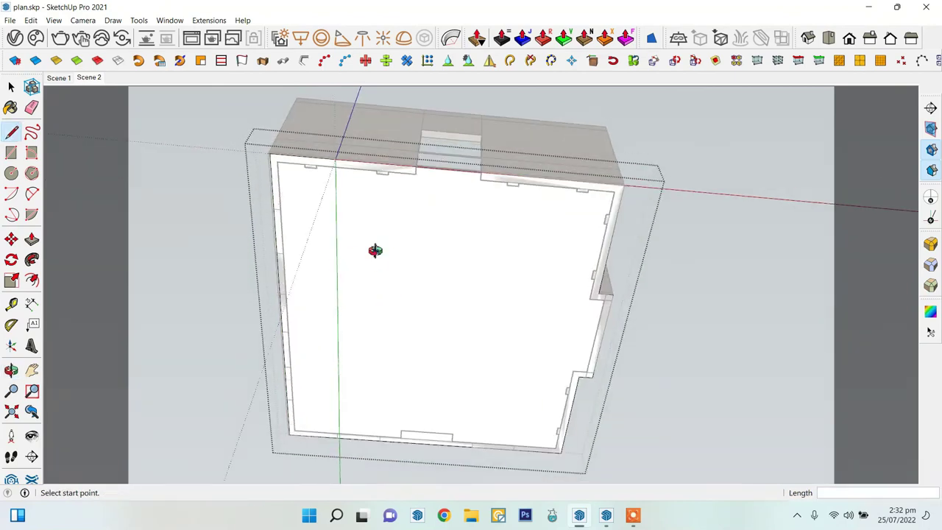
scroll(374, 248, "up", 5)
key("p")
middle_click_drag(358, 181, 367, 208)
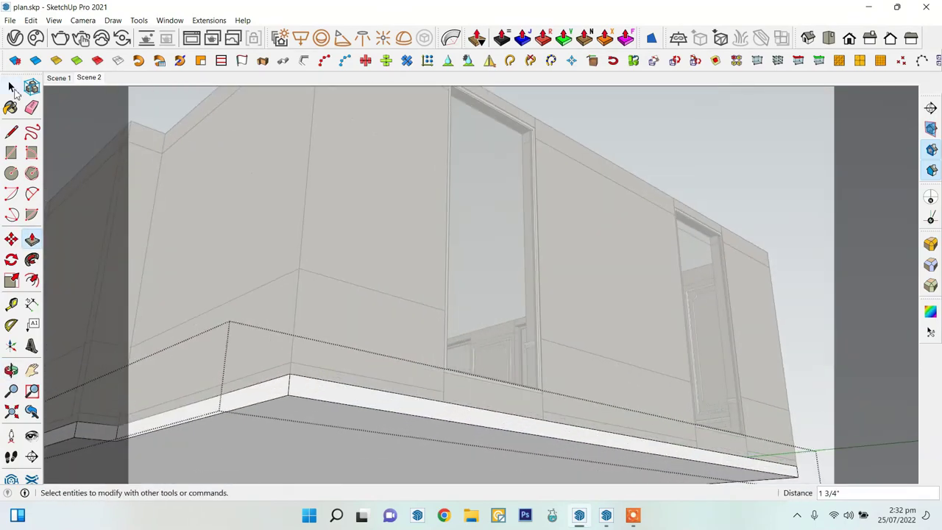
mouse_move(374, 321)
middle_mouse_down()
mouse_move(570, 281)
mouse_move(471, 311)
middle_mouse_up()
key("space")
scroll(507, 252, "up", 3)
scroll(513, 312, "up", 3)
scroll(483, 200, "up", 3)
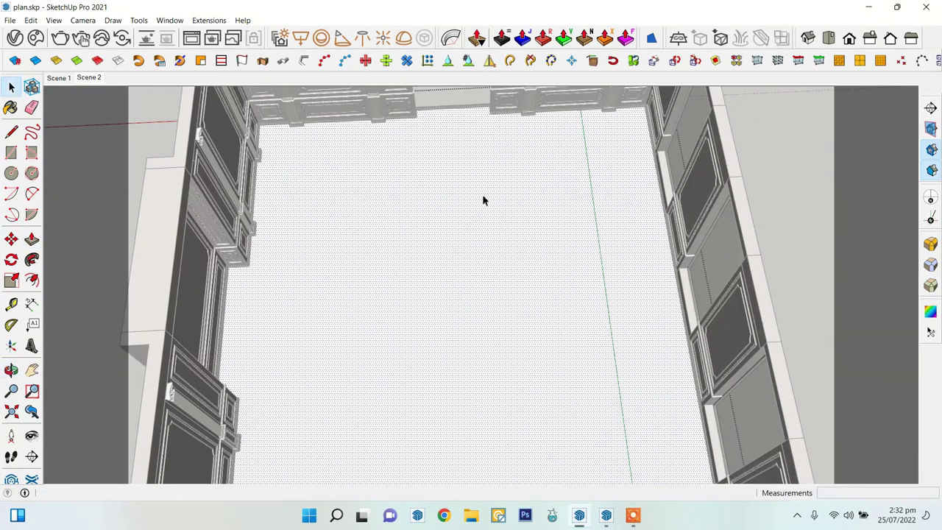
scroll(332, 187, "down", 2)
scroll(394, 220, "down", 2)
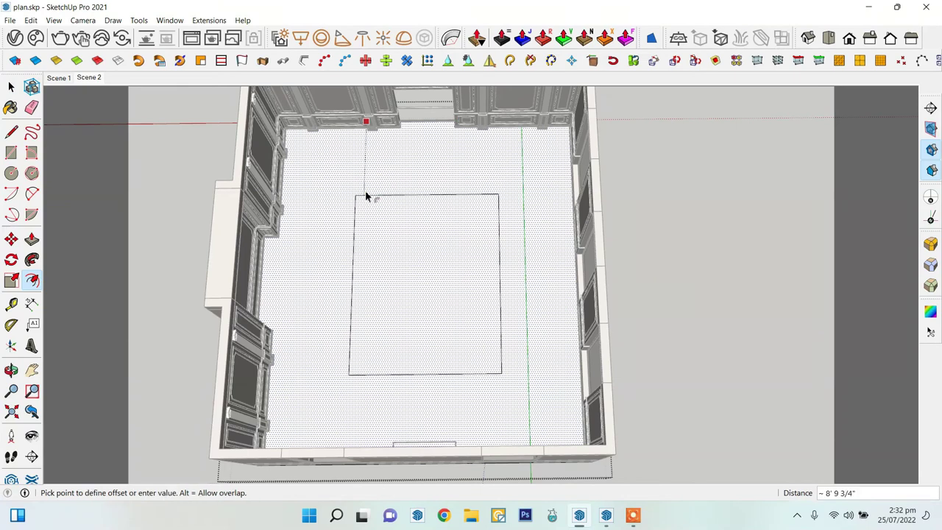
- Offset the floor outline inward twice, cancelling the extra smaller inset
left_click(345, 159)
scroll(353, 159, "up", 3)
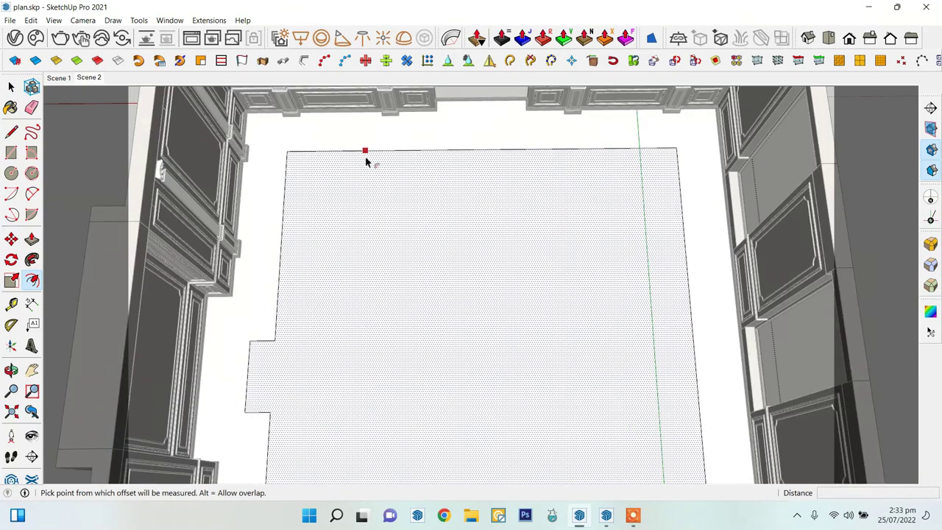
key("l")
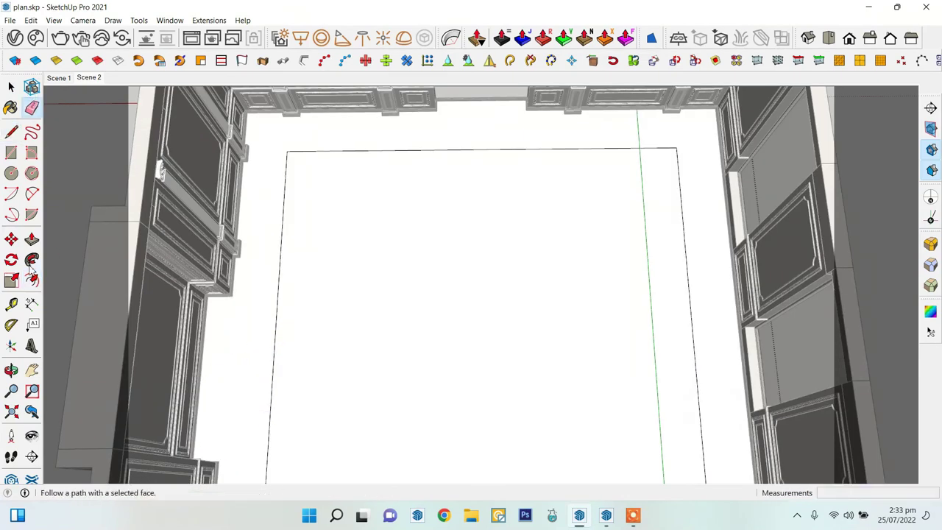
left_click(32, 279)
scroll(346, 157, "down", 3)
left_click(340, 153)
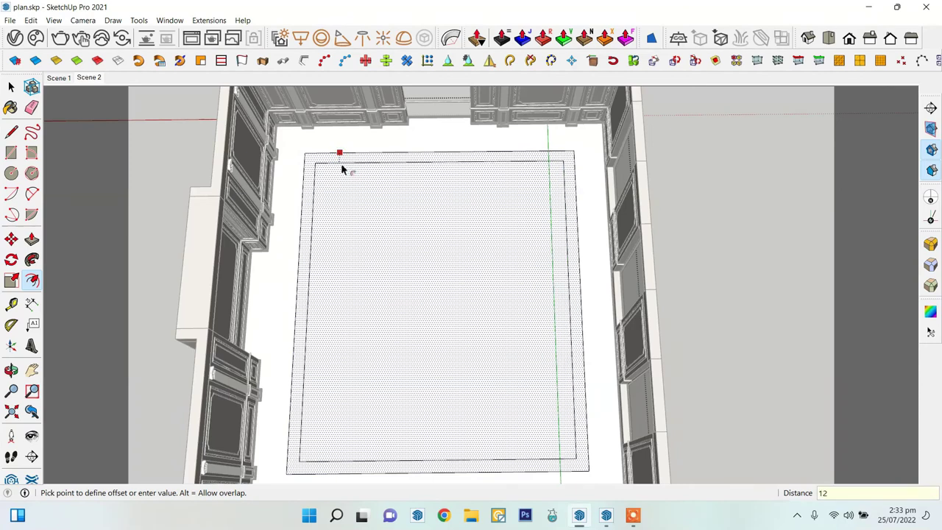
left_click(340, 169)
scroll(398, 208, "down", 3)
scroll(433, 177, "up", 2)
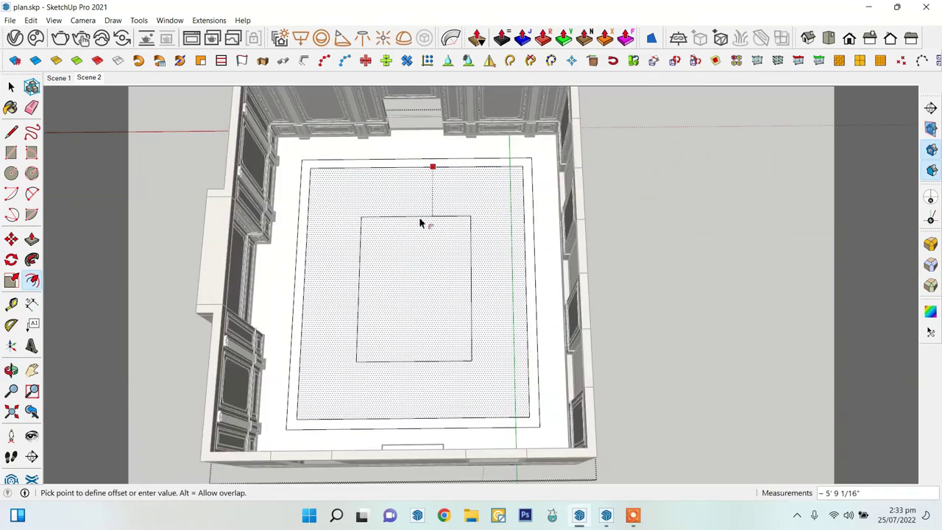
key("l")
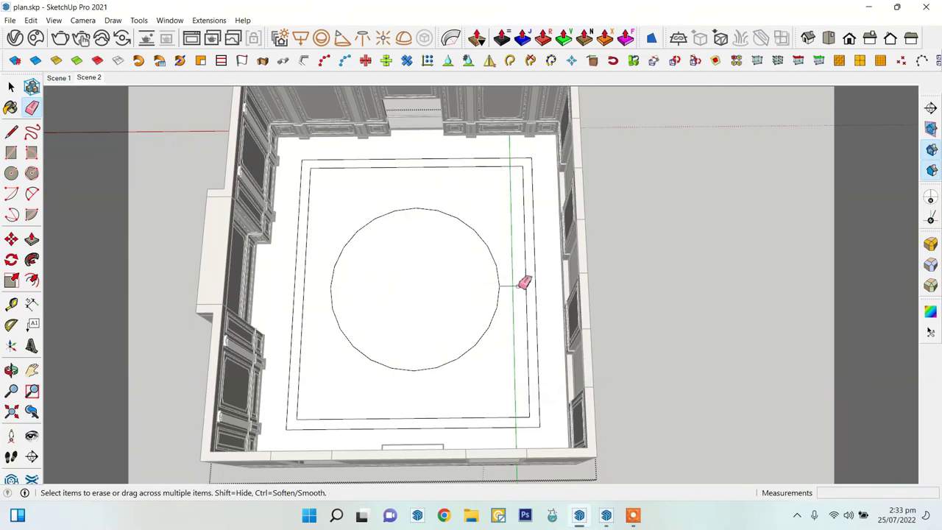
- Check the circle's Entity Info, then scale the circle into an oval
right_click(410, 208)
left_click(424, 218)
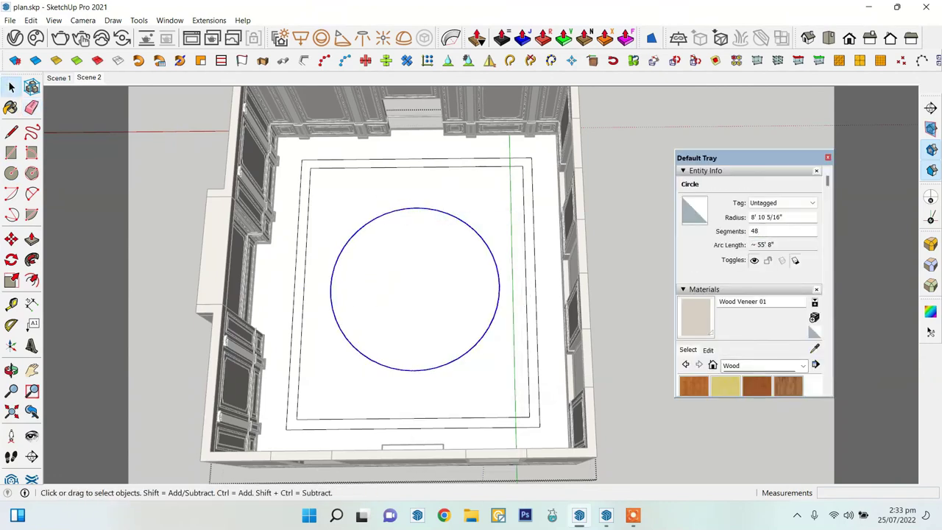
left_click(827, 157)
left_click(11, 280)
scroll(343, 288, "up", 3)
left_click_drag(322, 288, 360, 287, "ctrl")
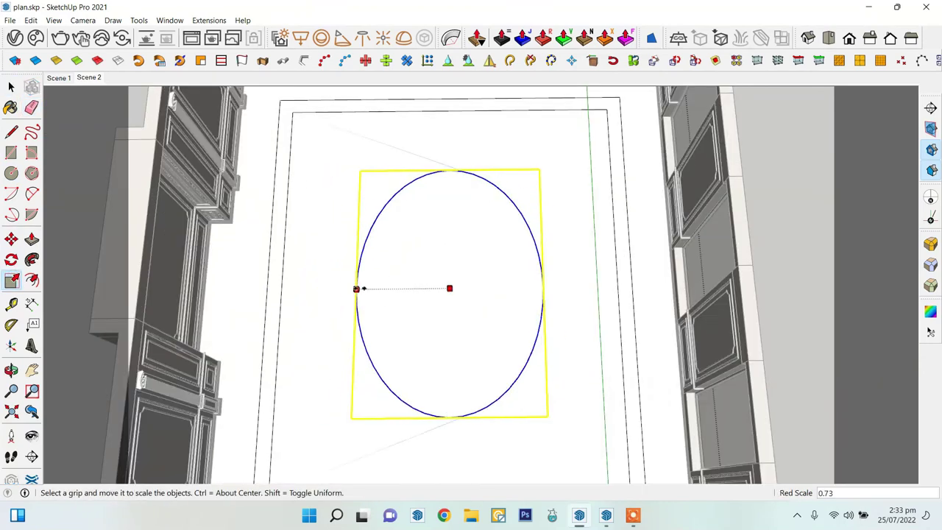
mouse_move(360, 288)
middle_mouse_down()
mouse_move(257, 307)
mouse_move(376, 368)
middle_mouse_up()
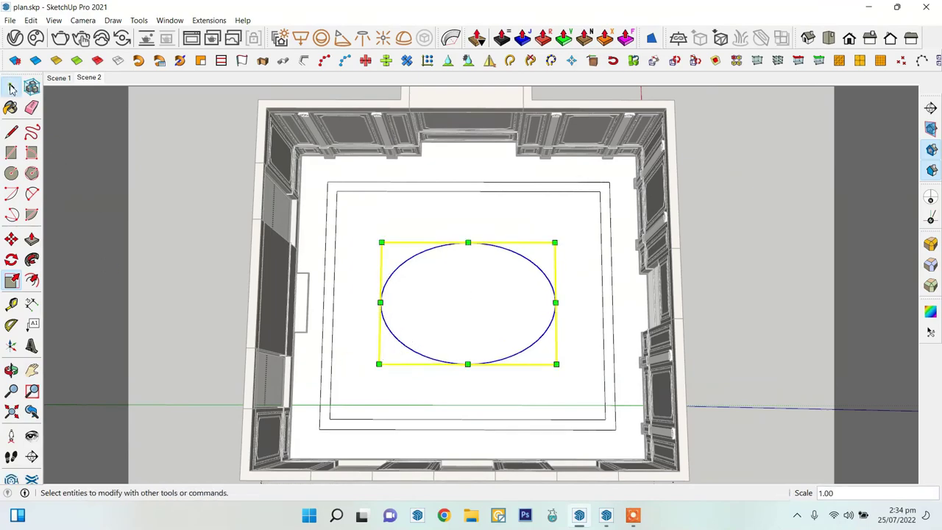
left_click(11, 87)
- Offset the floor border band twice to add two inset lines
mouse_move(687, 257)
middle_mouse_down()
mouse_move(611, 301)
mouse_move(466, 265)
mouse_move(489, 297)
middle_mouse_up()
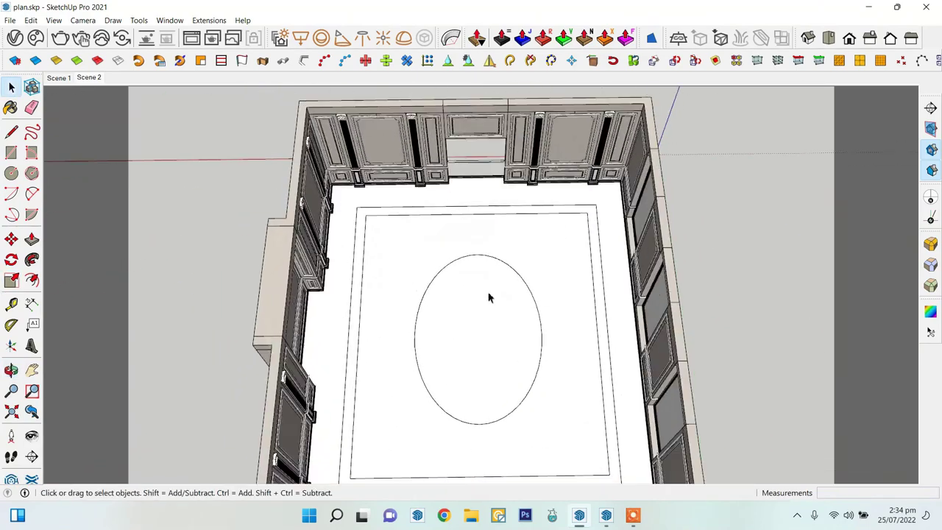
scroll(252, 200, "up", 3)
scroll(336, 237, "up", 3)
double_click(337, 238)
left_click(32, 280)
left_click(290, 205)
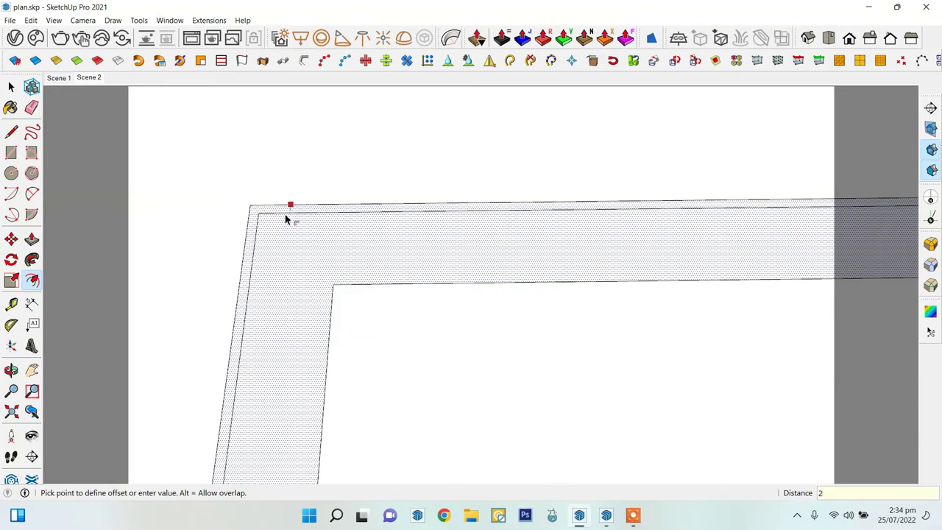
left_click(286, 219)
double_click(404, 299)
key("space")
scroll(368, 204, "down", 5)
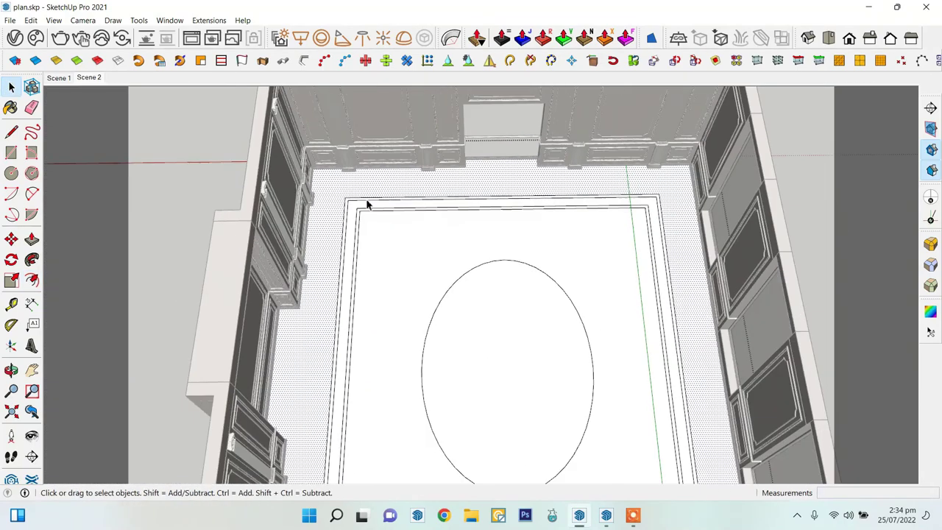
mouse_move(368, 205)
middle_mouse_down()
mouse_move(615, 319)
mouse_move(775, 269)
mouse_move(500, 339)
mouse_move(432, 267)
mouse_move(347, 221)
mouse_move(582, 263)
middle_mouse_up()
scroll(515, 235, "up", 3)
- Select the whole floor and paint it Carrera Marble from the Stone library
triple_click(447, 214)
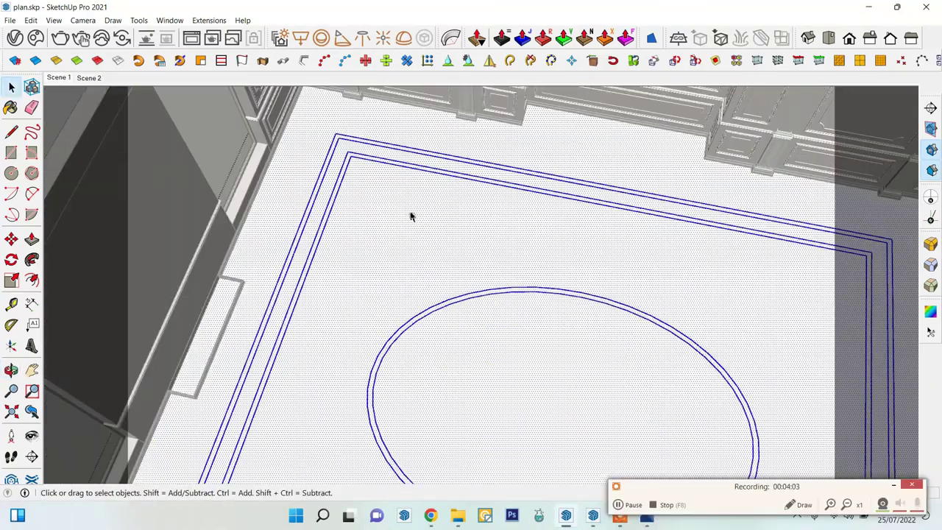
left_click(169, 19)
left_click(313, 33)
left_click(762, 366)
left_click(766, 308)
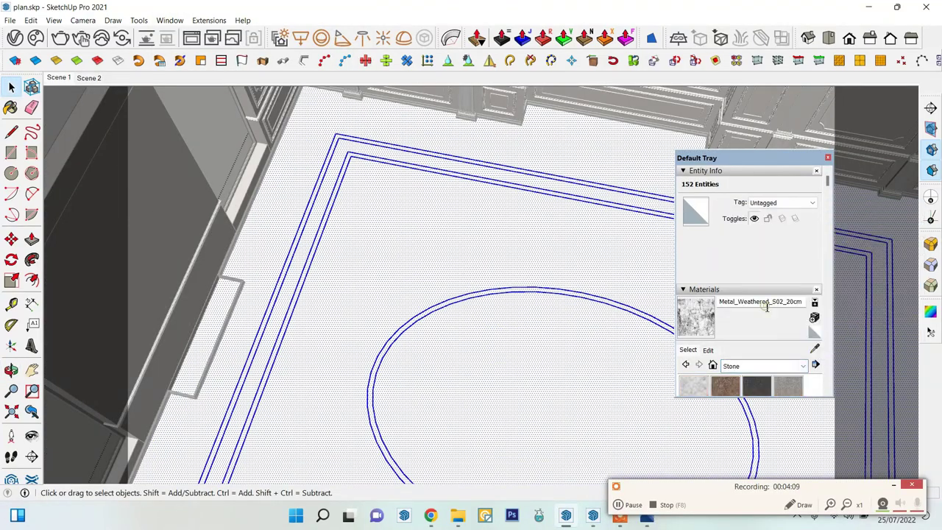
left_click(691, 170)
left_click(705, 278)
left_click(471, 294)
- Open the marble's texture settings, then bring up the Calacatta texture page in the browser
left_click(708, 231)
left_click(780, 356)
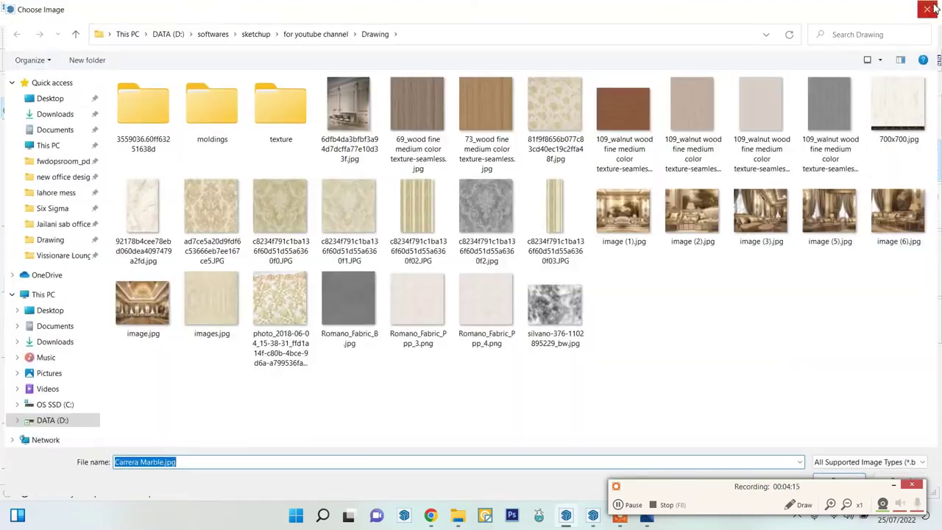
left_click(927, 8)
left_click(430, 515)
left_click(224, 10)
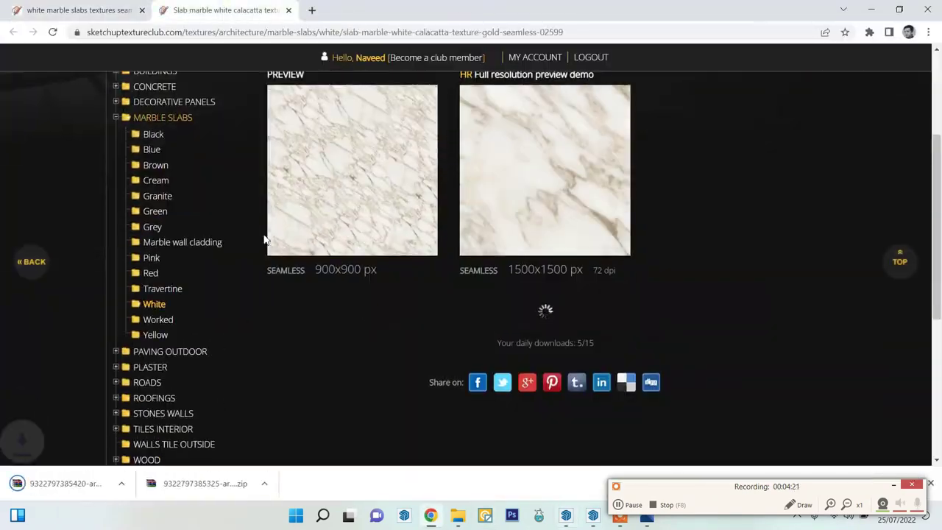
- Get the Slab marble statuary white 02590 texture from the white marble listing and return to SketchUp's texture image browser
key("ctrl+Page_Up")
scroll(535, 300, "down", 5)
scroll(534, 300, "down", 10)
scroll(544, 250, "down", 3)
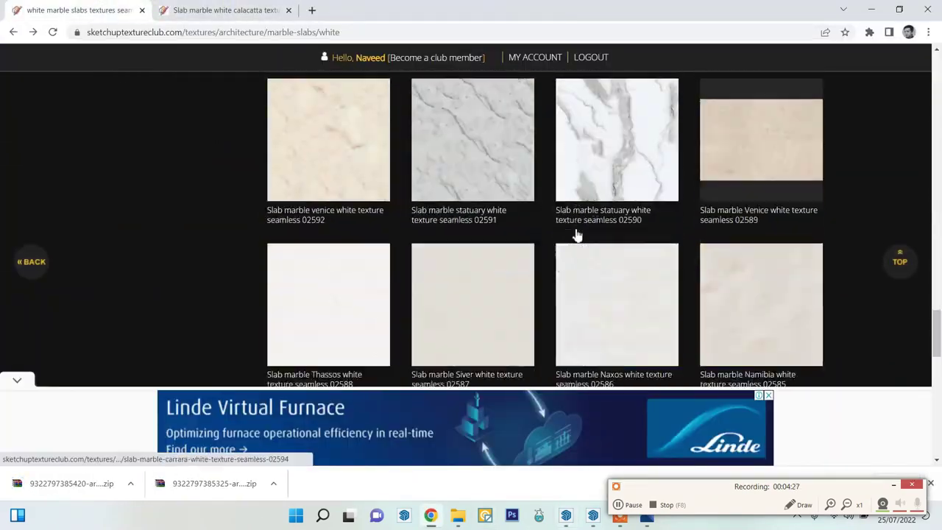
scroll(577, 234, "up", 1)
left_click(577, 234)
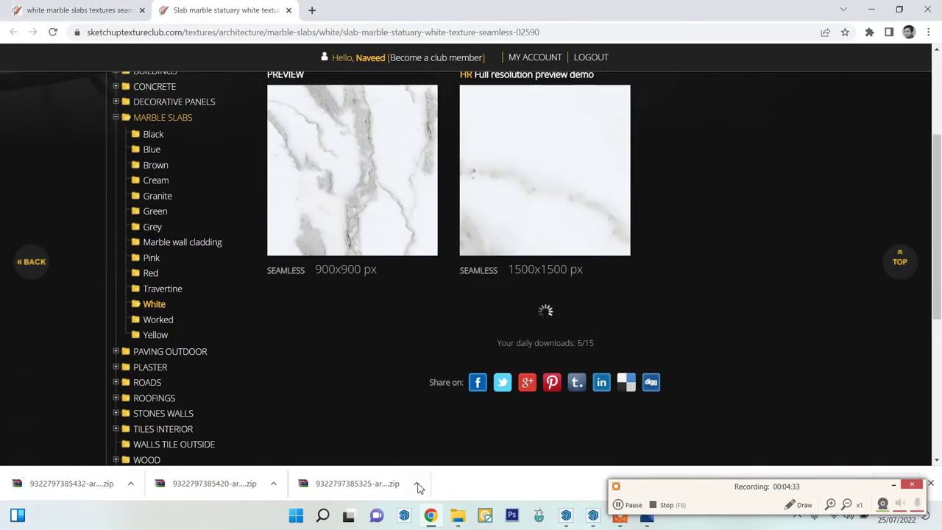
key("alt+Tab")
left_click(782, 353)
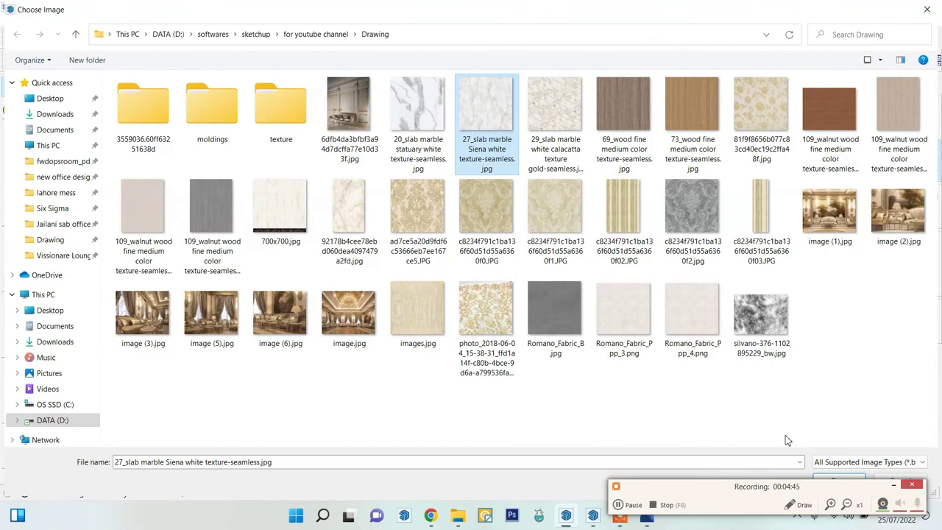
- Load the Siena white slab marble image as the floor texture and set its size to 8'
left_click(839, 478)
scroll(395, 243, "up", 3)
scroll(447, 292, "up", 2)
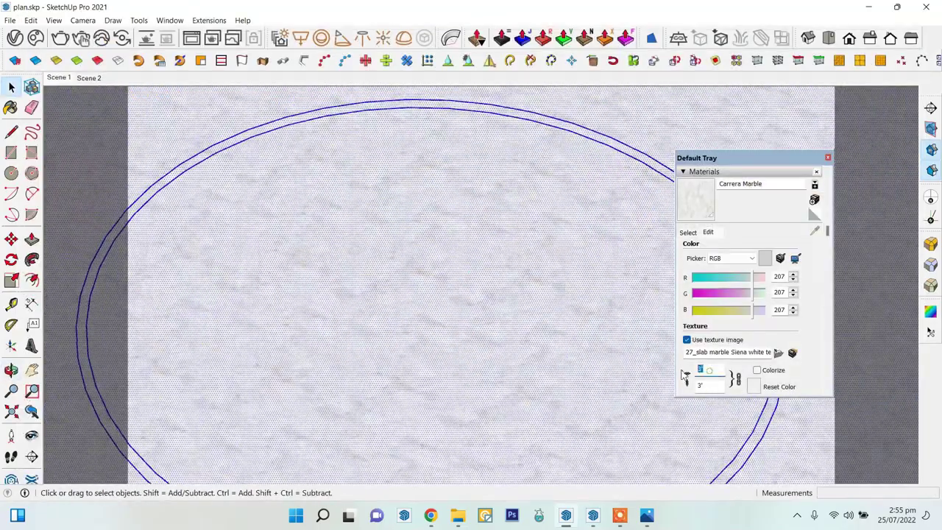
type("8")
key("Return")
middle_click_drag(441, 294, 747, 316)
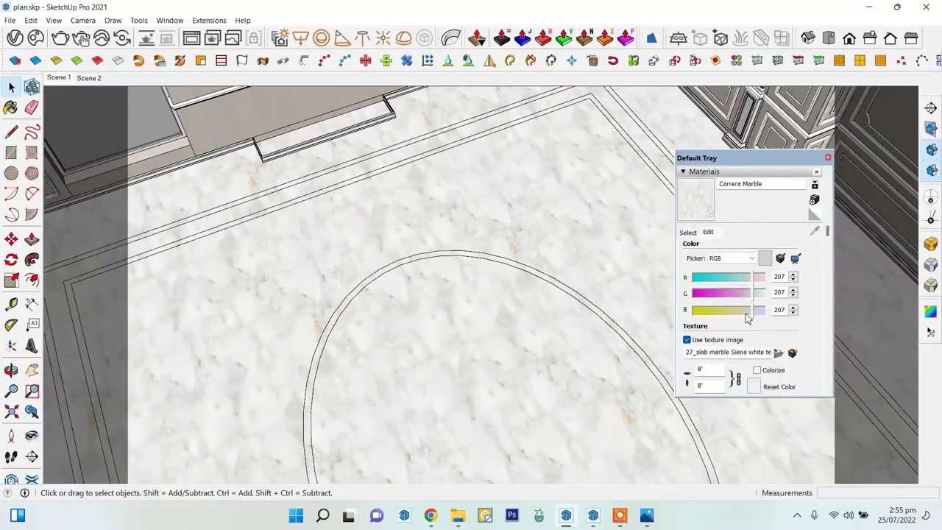
- Compare the statuary and Siena white marble images, keeping Siena white as the floor texture
left_click(779, 352)
left_click(839, 480)
scroll(276, 248, "up", 2)
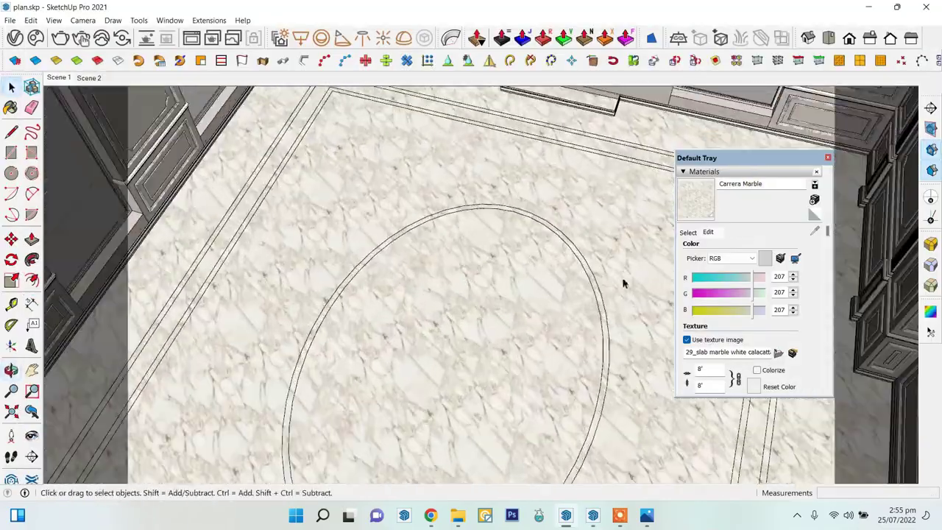
left_click(792, 352)
left_click(417, 110)
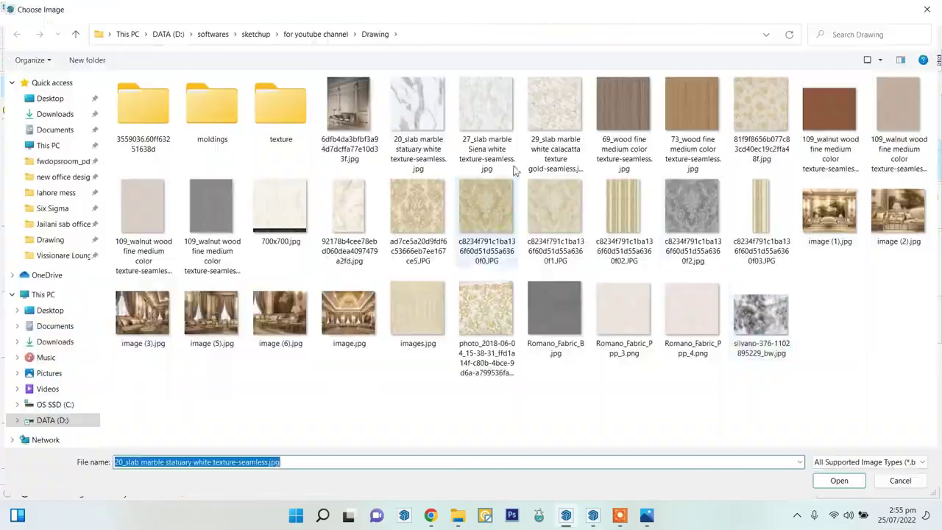
left_click(485, 118)
left_click(834, 474)
scroll(359, 334, "up", 3)
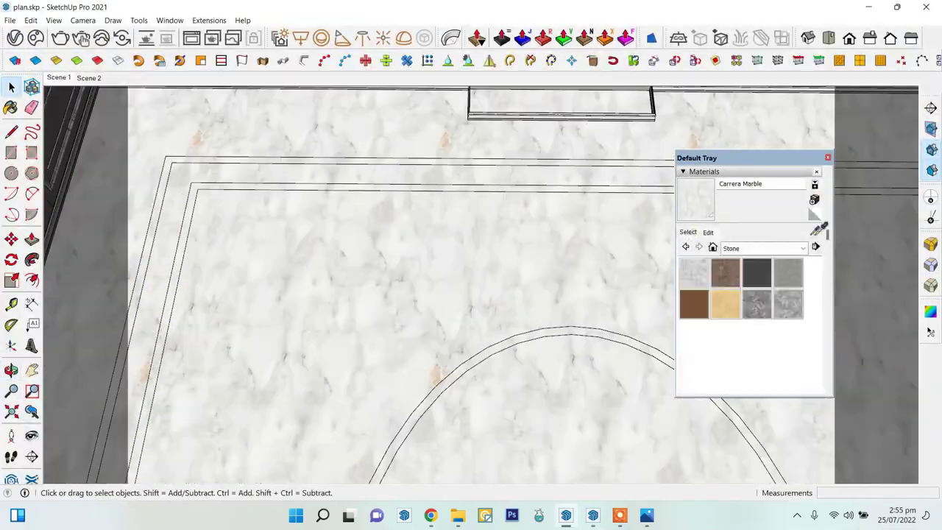
- Review the floor material in the V-Ray material editor and orbit down to the marble floor
left_click(15, 60)
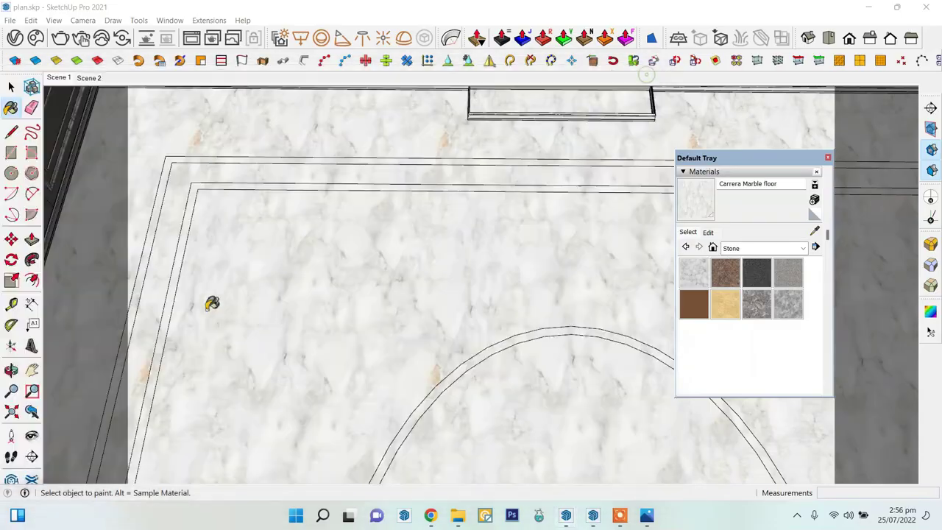
mouse_move(211, 304)
middle_mouse_down()
mouse_move(395, 275)
mouse_move(420, 189)
middle_mouse_up()
key("space")
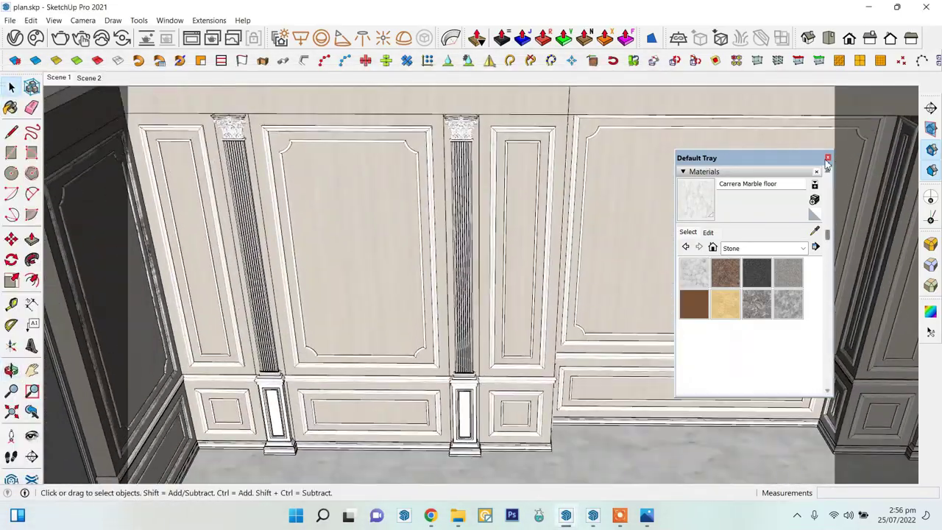
left_click(827, 157)
scroll(530, 242, "down", 3)
mouse_move(441, 267)
middle_mouse_down()
mouse_move(387, 246)
mouse_move(533, 223)
mouse_move(471, 243)
middle_mouse_up()
- Browse Texture Club to the architecture Marble Slabs, Brown marble category
left_click(430, 515)
scroll(456, 147, "up", 5)
left_click(451, 100)
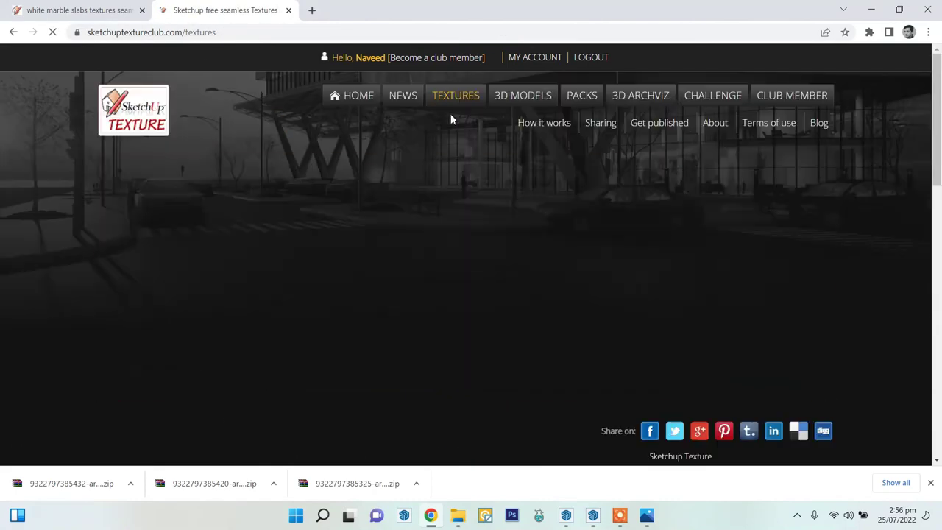
left_click(505, 250)
scroll(427, 288, "down", 1)
scroll(360, 288, "down", 1)
left_click(361, 289)
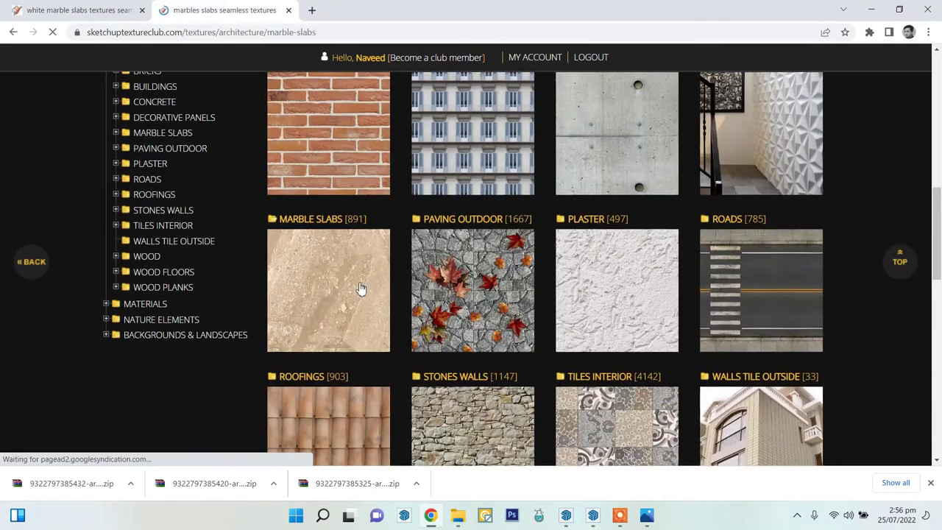
scroll(361, 289, "down", 5)
left_click(581, 184)
- Open the slab marble frappuccino 02002 texture in a new tab and download it
scroll(542, 249, "down", 8)
scroll(548, 272, "down", 3)
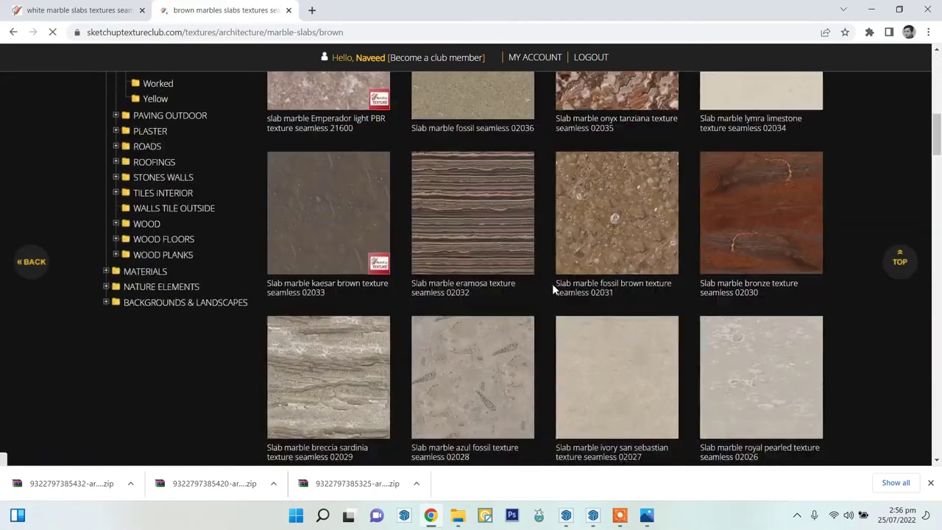
scroll(553, 285, "down", 2)
scroll(555, 324, "down", 5)
scroll(557, 327, "down", 3)
scroll(561, 331, "down", 2)
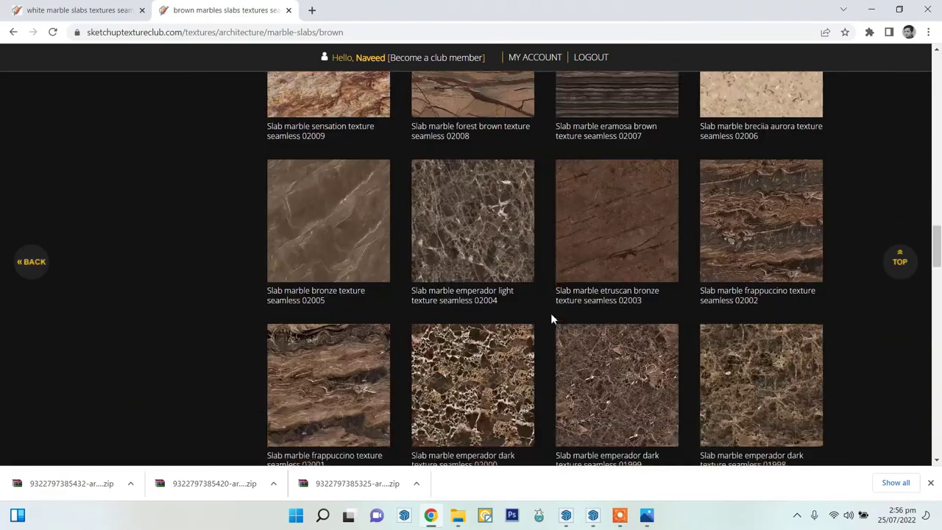
right_click(744, 162)
left_click(780, 175)
scroll(636, 289, "down", 3)
scroll(535, 329, "down", 4)
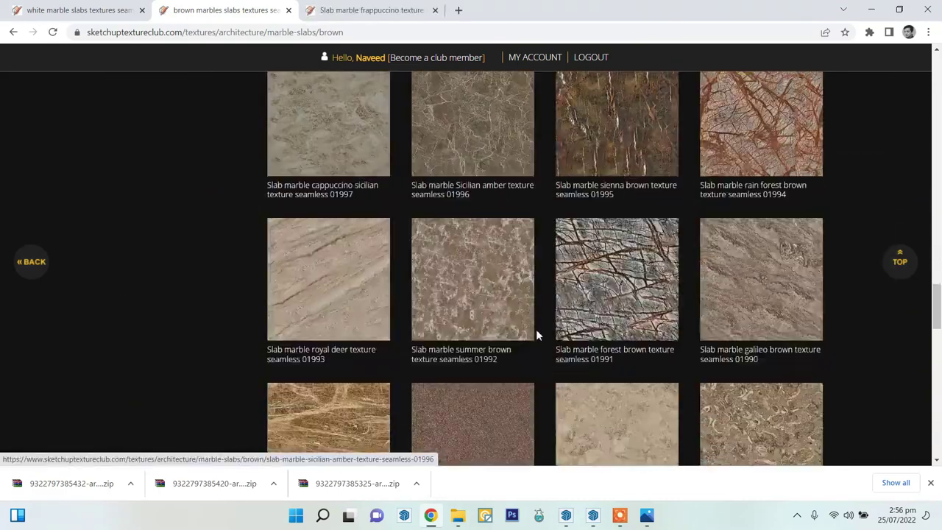
scroll(593, 361, "down", 6)
scroll(590, 364, "down", 6)
scroll(367, 313, "down", 3)
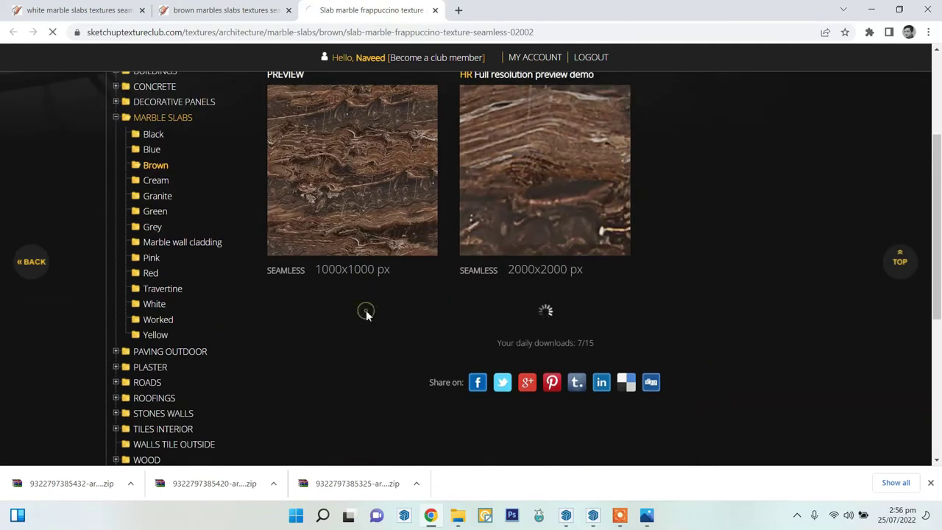
- Move the downloaded zip into the Drawing folder, extract its image, and delete the zip
left_click(117, 483)
left_click(162, 440)
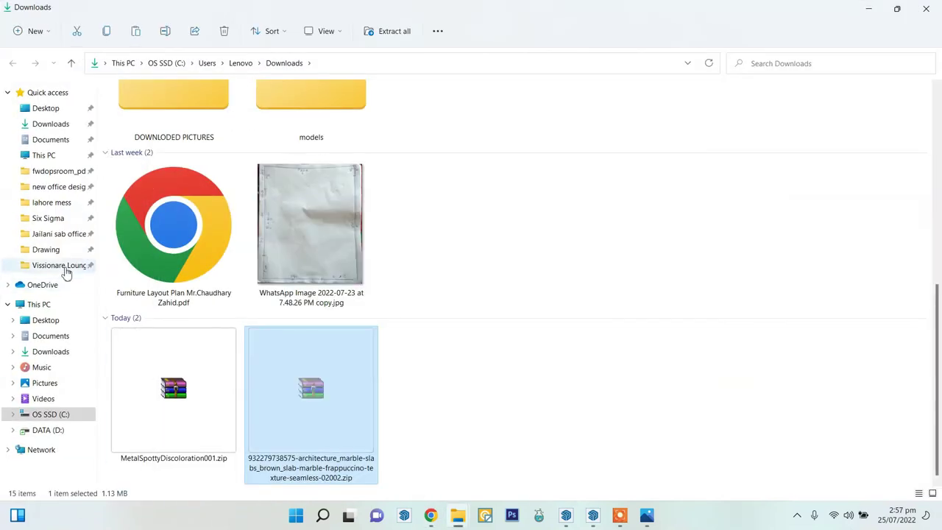
left_click(45, 249)
key("ctrl+v")
right_click(415, 225)
left_click(491, 413)
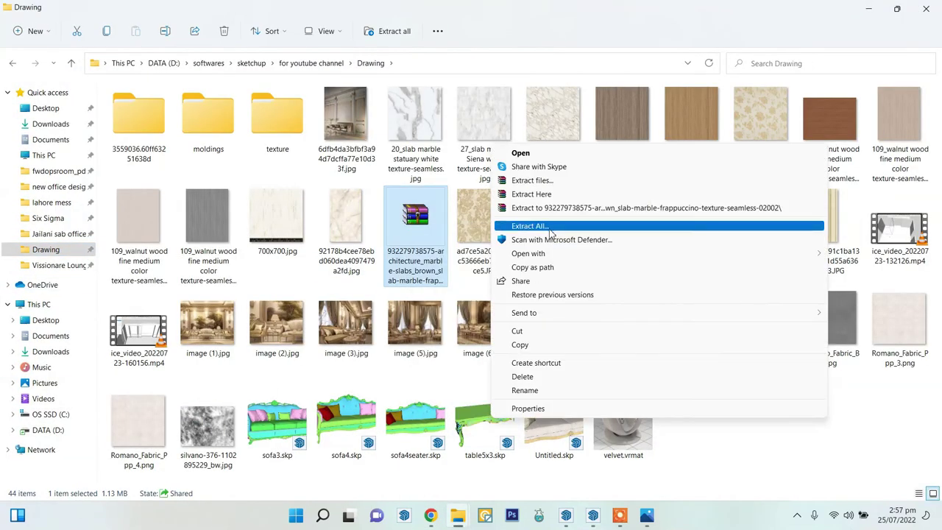
left_click(515, 199)
key("Delete")
- Inspect the floor arc's entity details in SketchUp
left_click(592, 515)
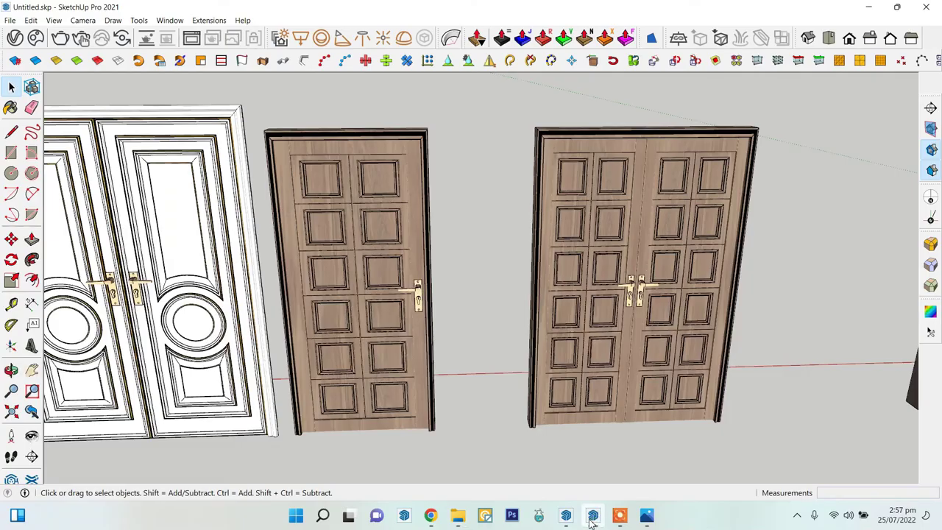
scroll(307, 204, "up", 5)
scroll(297, 267, "up", 3)
scroll(621, 473, "up", 2)
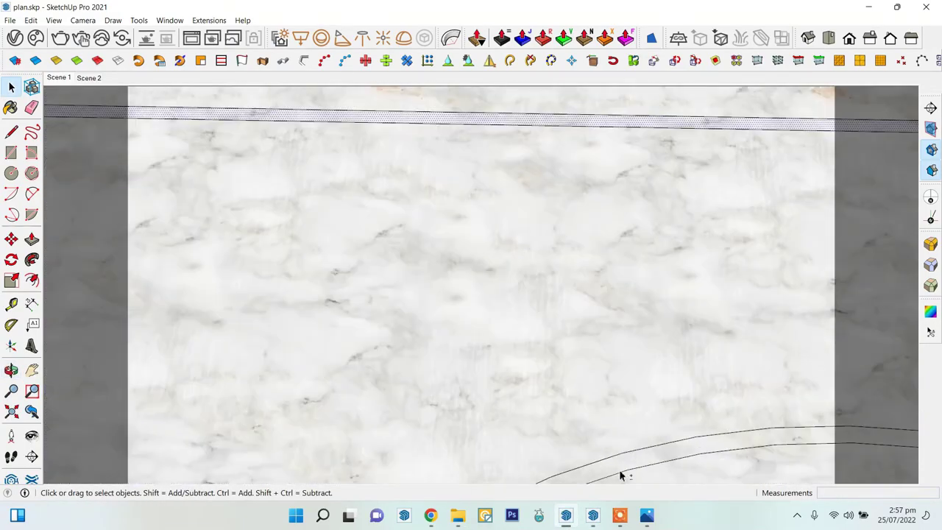
scroll(582, 273, "down", 2)
right_click(585, 266)
left_click(625, 266)
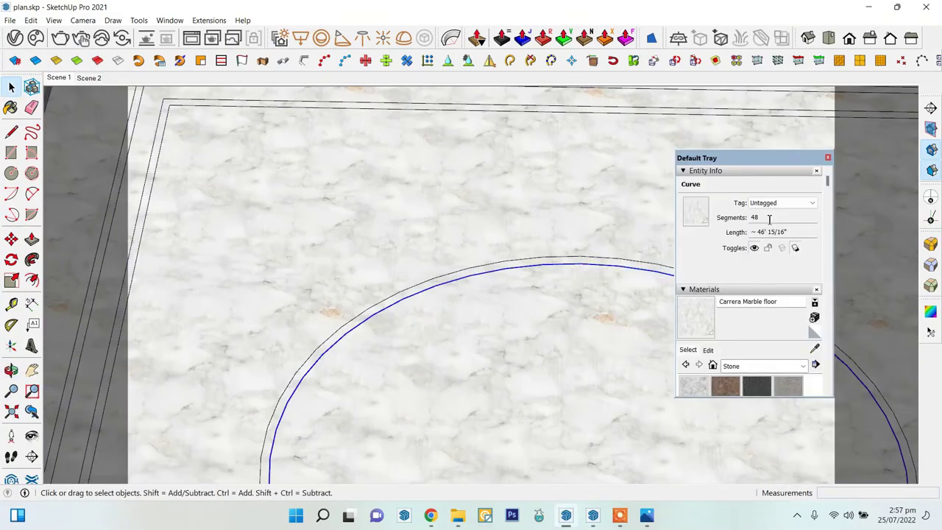
left_click(827, 157)
scroll(332, 301, "down", 3)
- Paint the floor border strips with Granite Dark Gray
left_click(169, 19)
left_click(183, 34)
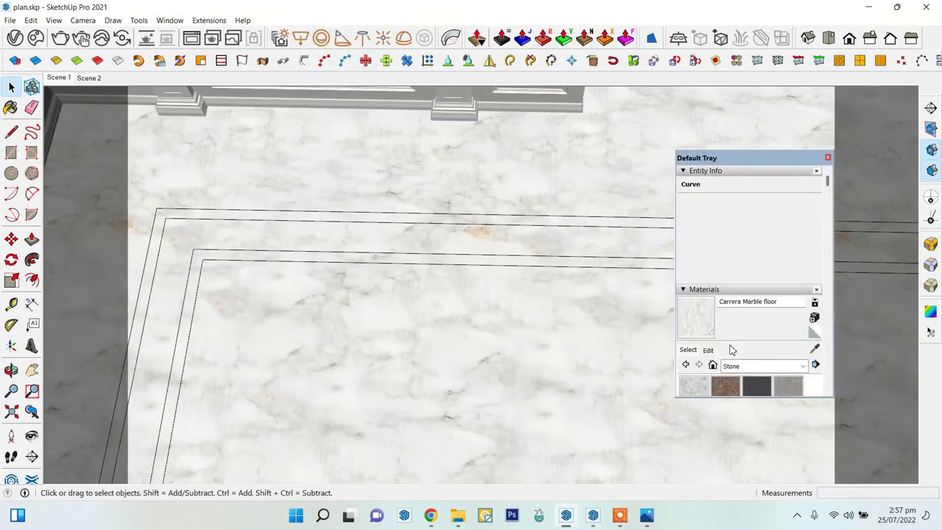
left_click(756, 386)
scroll(454, 261, "up", 5)
left_click(451, 264)
scroll(511, 343, "down", 3)
mouse_move(510, 343)
middle_mouse_down()
mouse_move(476, 307)
mouse_move(566, 206)
middle_mouse_up()
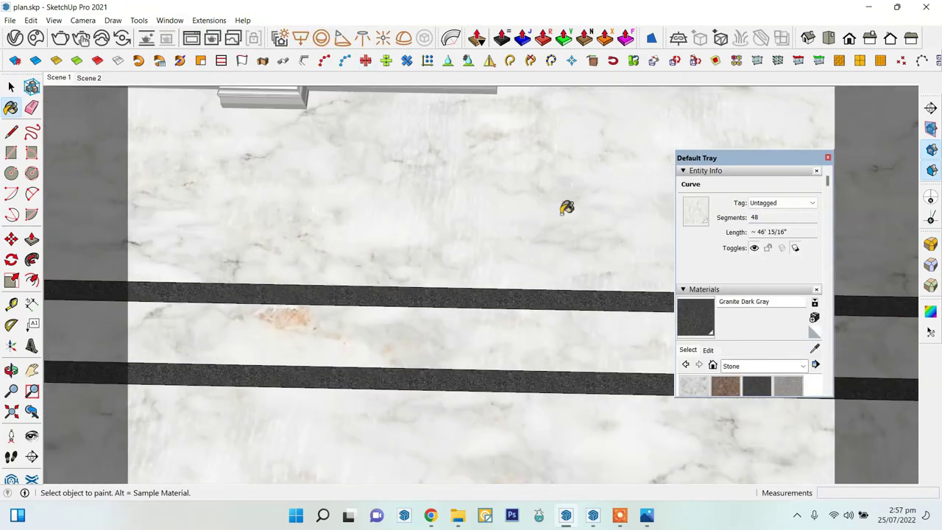
key("space")
- Select and delete the ellipse on the floor
scroll(331, 197, "down", 2)
scroll(331, 197, "down", 3)
scroll(407, 312, "up", 2)
triple_click(274, 205)
left_click_drag(274, 206, 597, 421)
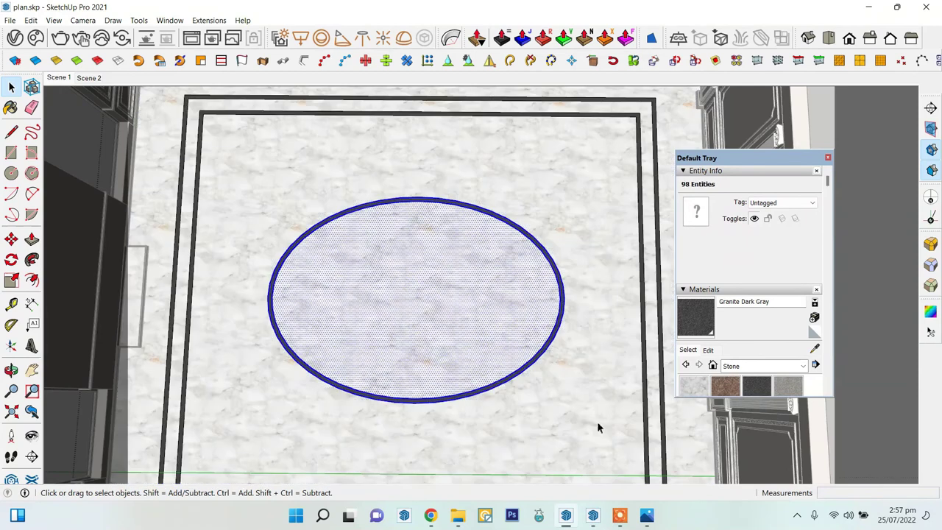
key("Delete")
scroll(597, 421, "down", 1)
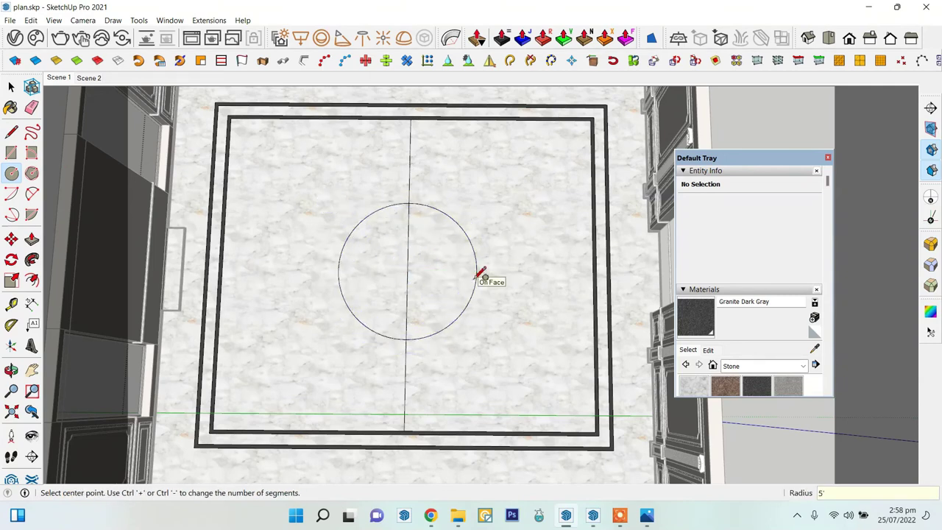
- Erase the line through the circle, finish the offset ring, and paint it Granite Dark Gray
left_click(410, 241)
scroll(403, 225, "up", 3)
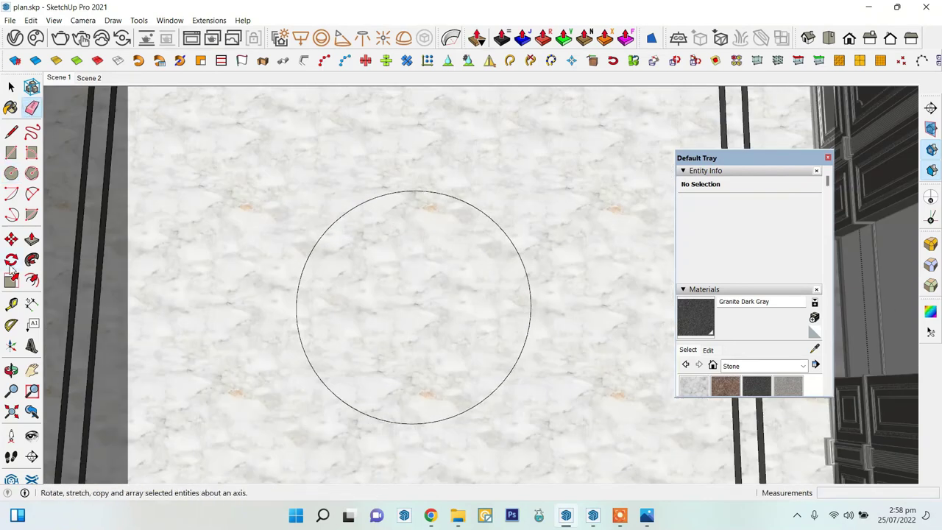
left_click(314, 239)
key("b")
scroll(519, 219, "up", 3)
left_click(519, 218)
scroll(464, 238, "down", 5)
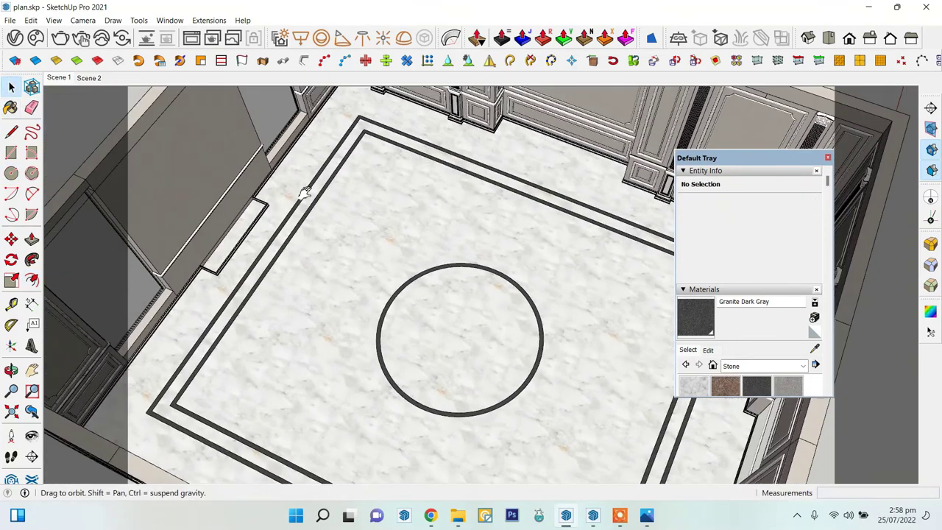
scroll(252, 223, "up", 5)
- Give Granite Dark Gray the 35_slab marble frappuccino texture-seamless image
left_click(708, 349)
left_click(682, 170)
left_click(778, 352)
left_click(642, 118)
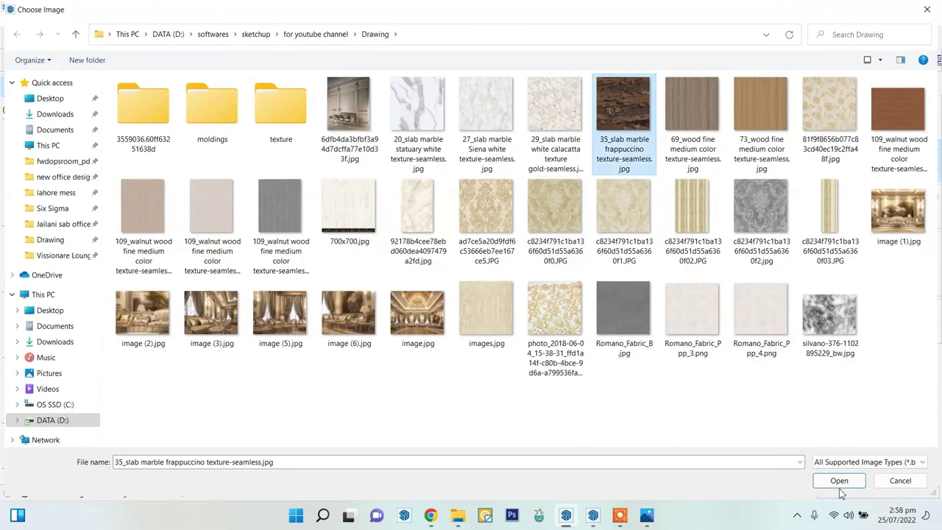
left_click(839, 479)
left_click(12, 87)
scroll(296, 216, "down", 3)
scroll(454, 216, "up", 3)
scroll(454, 217, "down", 1)
- Select the border texture's width value and sample the border material from the model
double_click(695, 370)
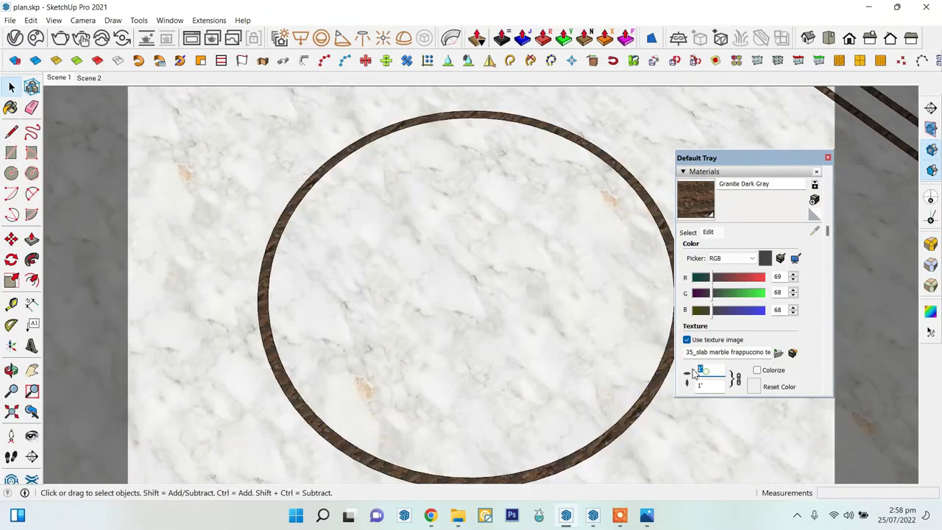
scroll(350, 244, "down", 3)
scroll(323, 236, "up", 4)
key("b")
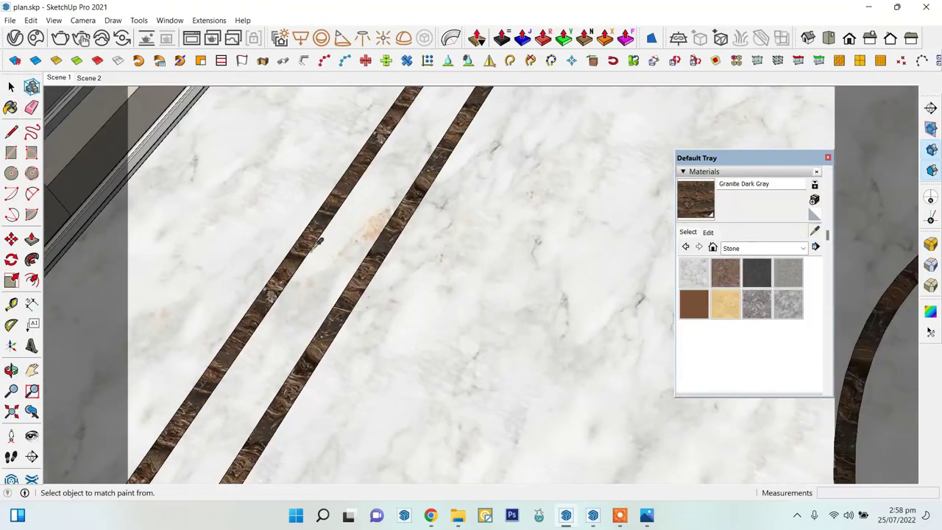
left_click(14, 37)
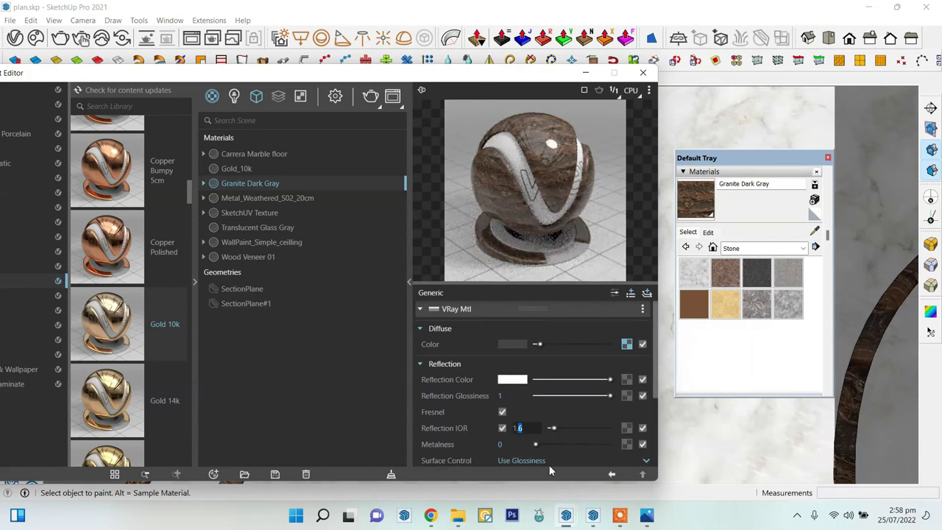
- Set the border material's reflection IOR to 1.9 and rename it 'border brown'
type("9")
left_click(265, 154)
left_click(252, 185)
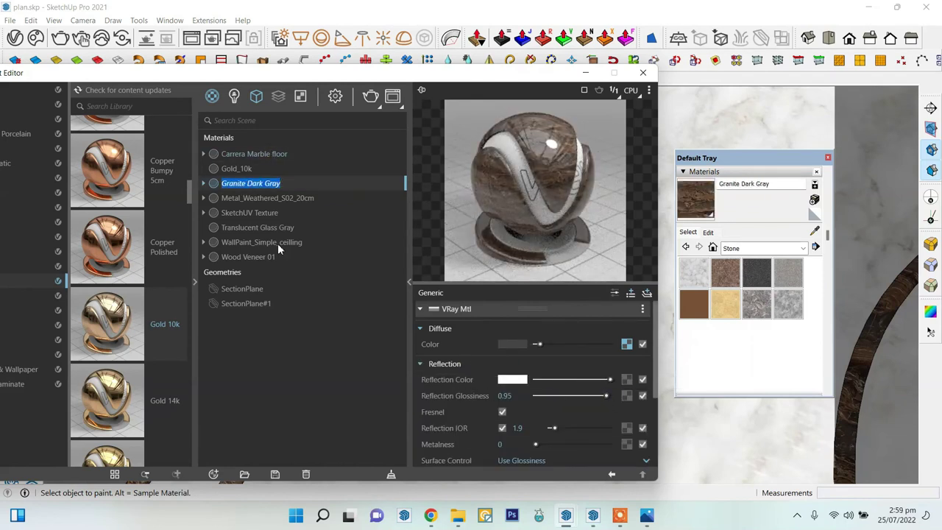
type("border brown")
key("Return")
left_click(647, 76)
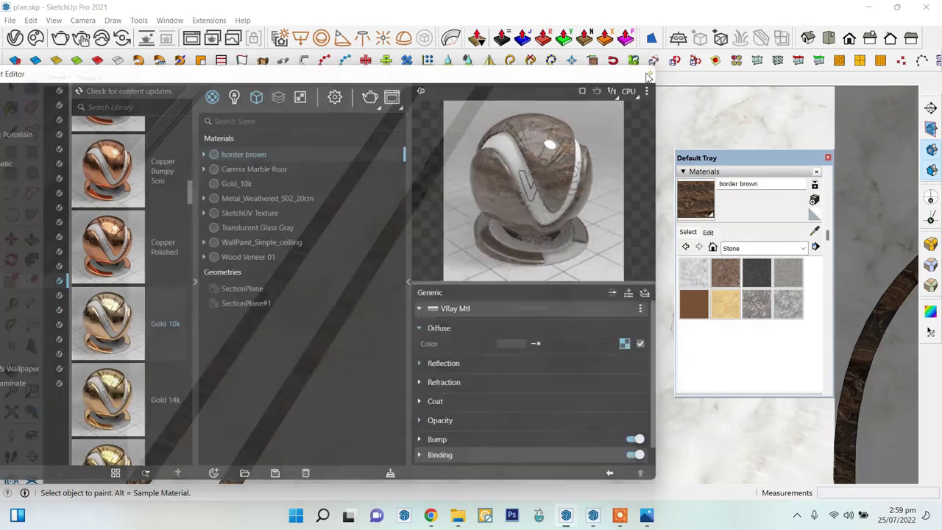
- Turn to the panelled wall and inspect the Metal_Weathered_S02_20cm material's texture map in V-Ray
scroll(199, 311, "down", 5)
middle_click_drag(331, 295, 463, 236)
scroll(462, 237, "up", 3)
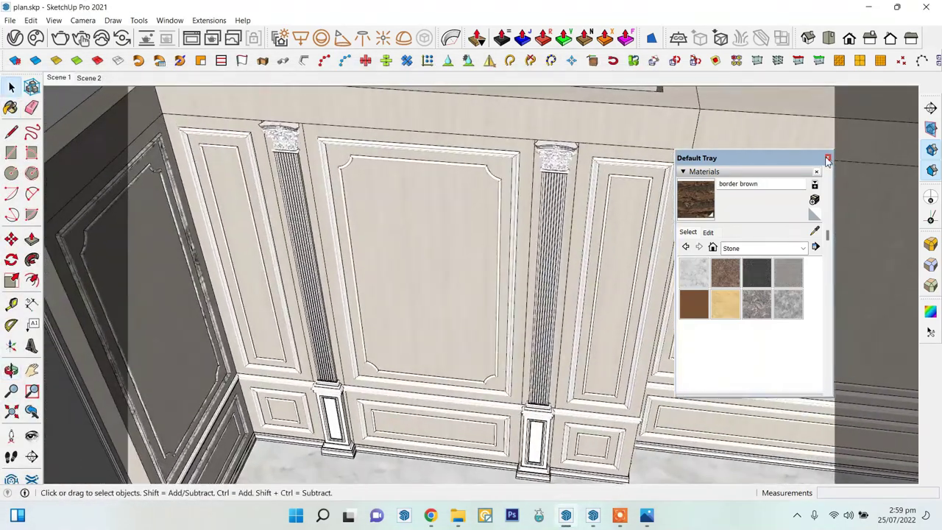
left_click(827, 159)
middle_click_drag(463, 154, 429, 152)
left_click(15, 37)
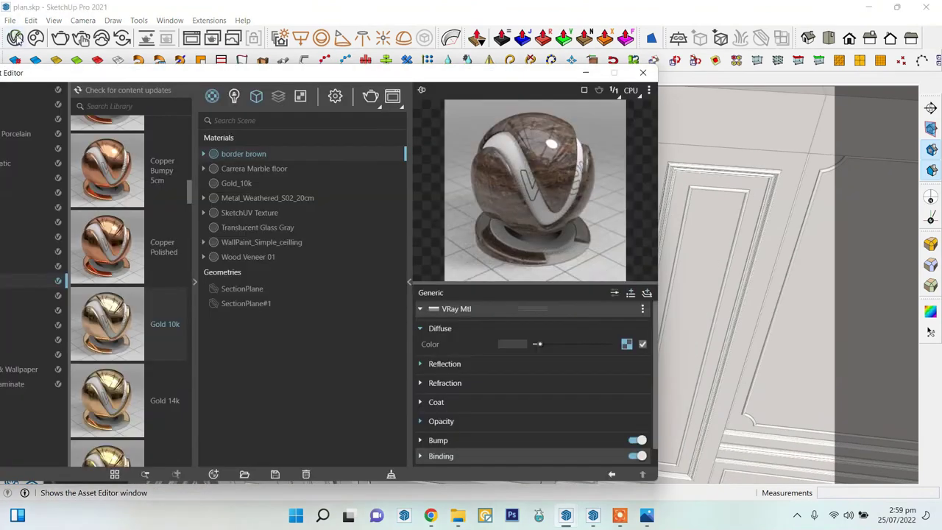
left_click(247, 184)
left_click(259, 153)
left_click(618, 300)
left_click(603, 430)
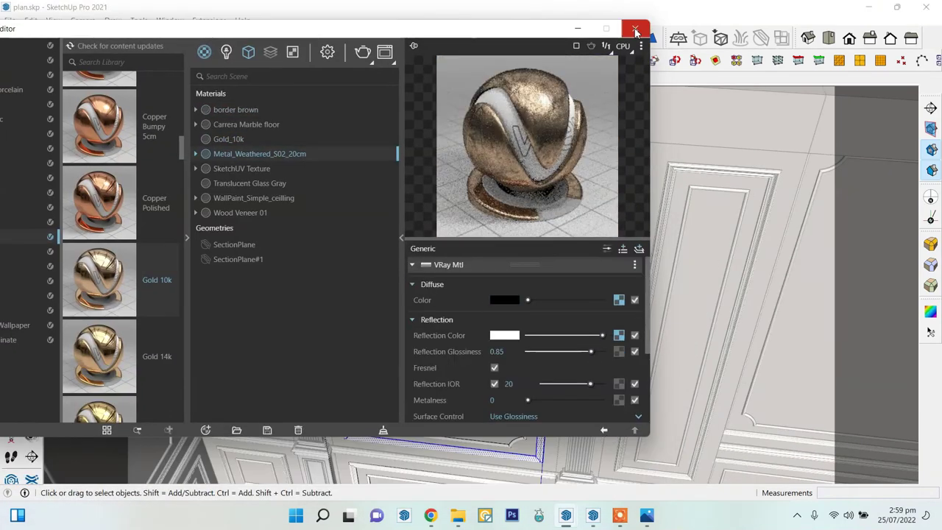
left_click(117, 13)
left_click(170, 20)
left_click(191, 52)
- Paint the first panel frame with Metal_Weathered_S02_20cm and box-map its texture
scroll(547, 157, "up", 3)
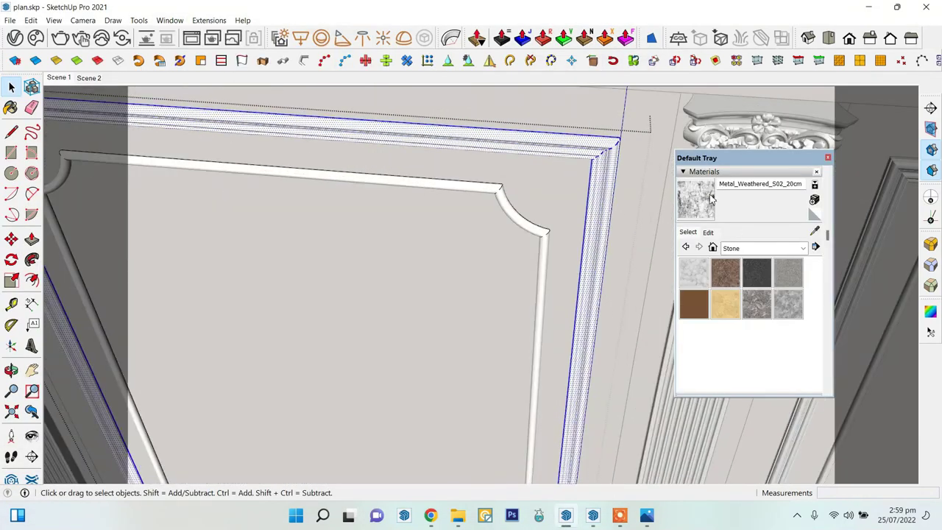
key("b")
left_click(548, 158)
key("space")
right_click(574, 169)
left_click(578, 200)
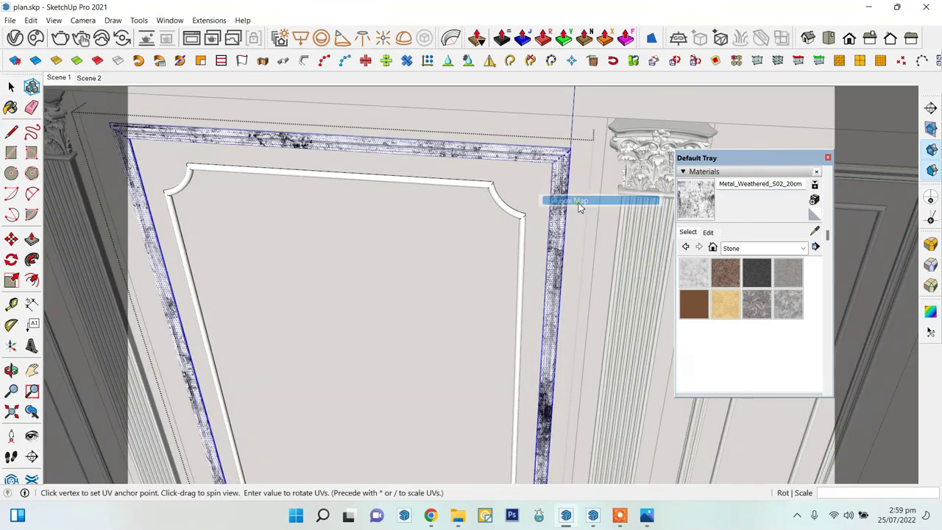
scroll(441, 282, "down", 3)
scroll(655, 236, "up", 3)
- Paint the lower panel frame with weathered metal and select its inner moulding
key("b")
left_click(499, 321)
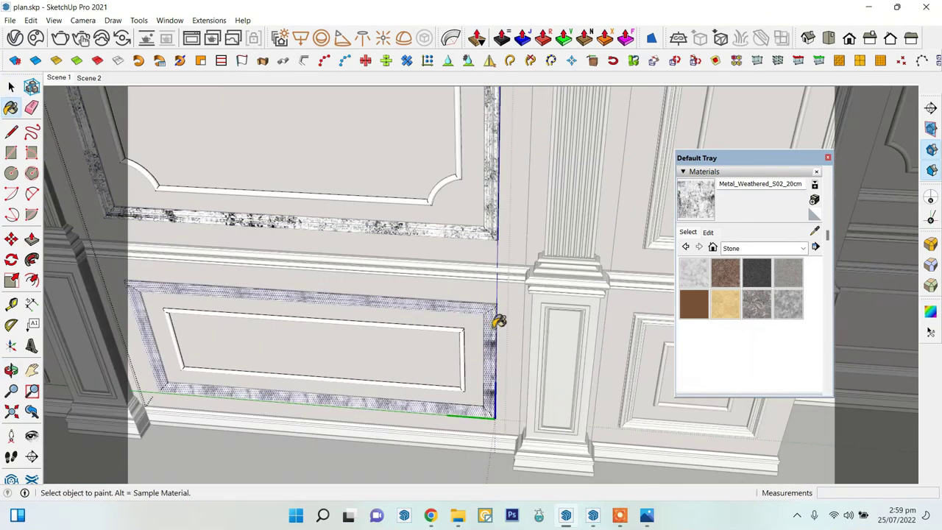
key("space")
scroll(470, 335, "up", 3)
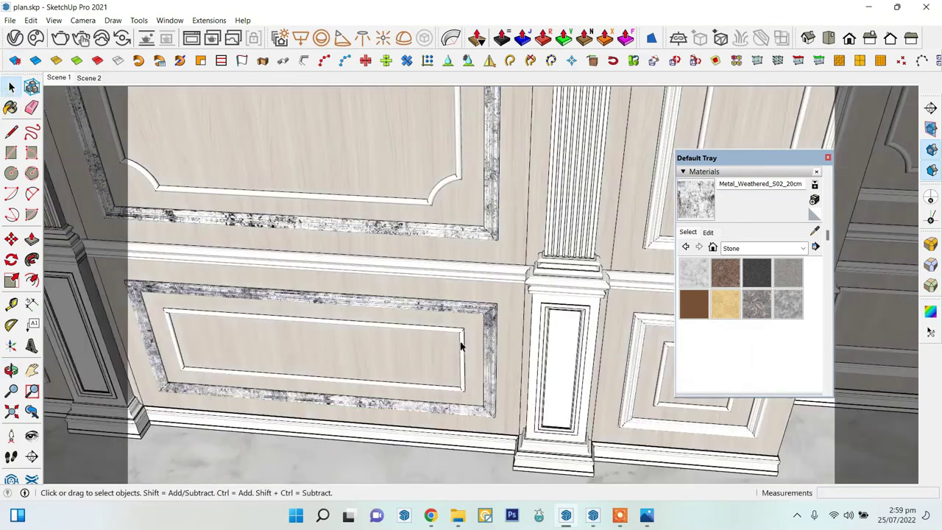
left_click(459, 333)
middle_click_drag(423, 160, 478, 184)
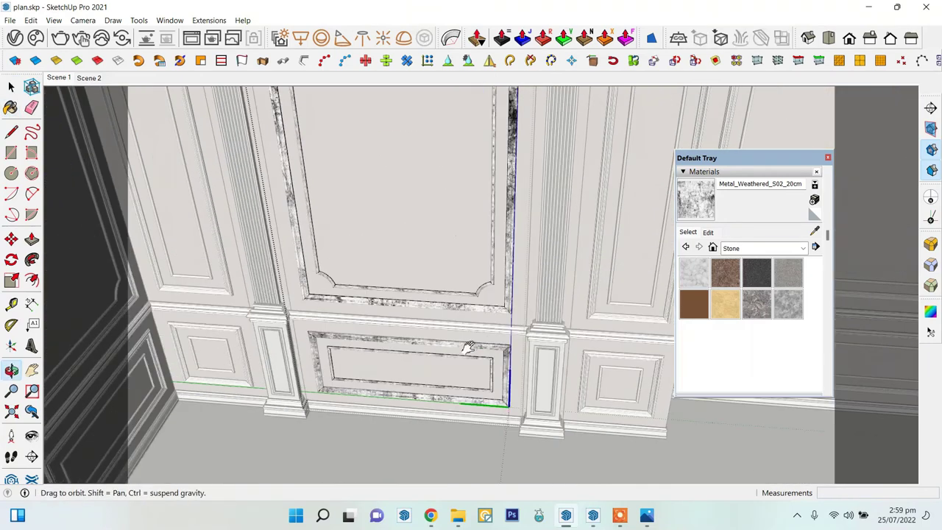
scroll(478, 183, "down", 3)
key("space")
scroll(541, 138, "up", 3)
- Open the upper panel frame group for editing and select its outer frame
double_click(540, 138)
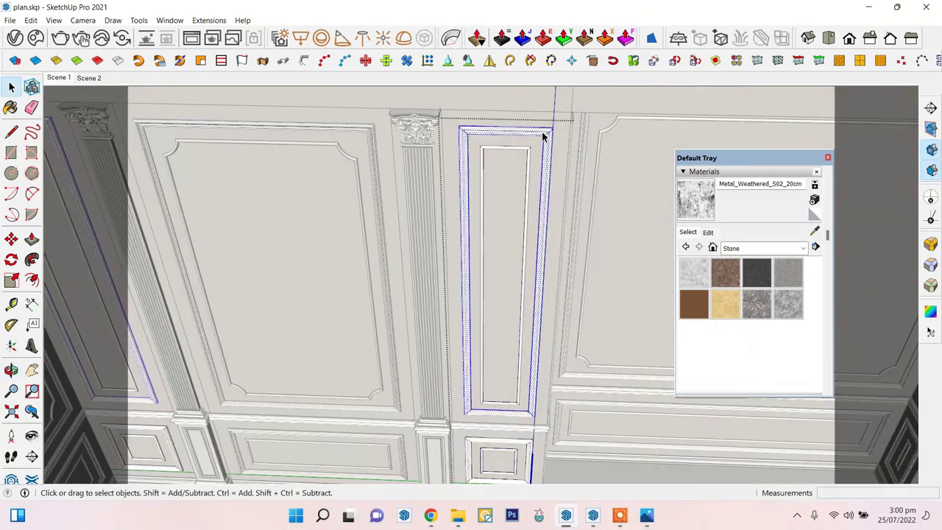
scroll(533, 126, "up", 3)
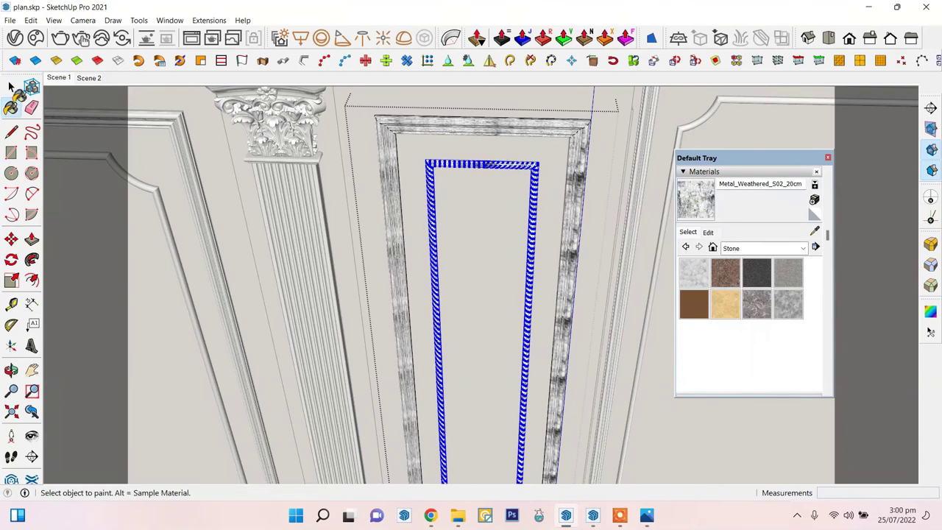
left_click(11, 87)
left_click(494, 126)
scroll(440, 206, "down", 3)
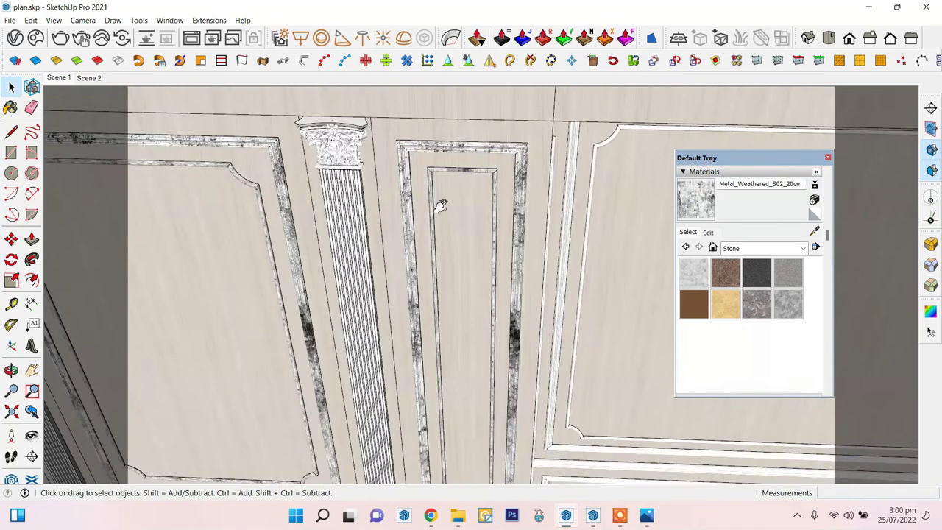
scroll(439, 206, "down", 3)
scroll(482, 396, "up", 3)
scroll(481, 395, "up", 2)
- Box-map the weathered metal texture on the lower wall panel's frame
left_click(470, 372)
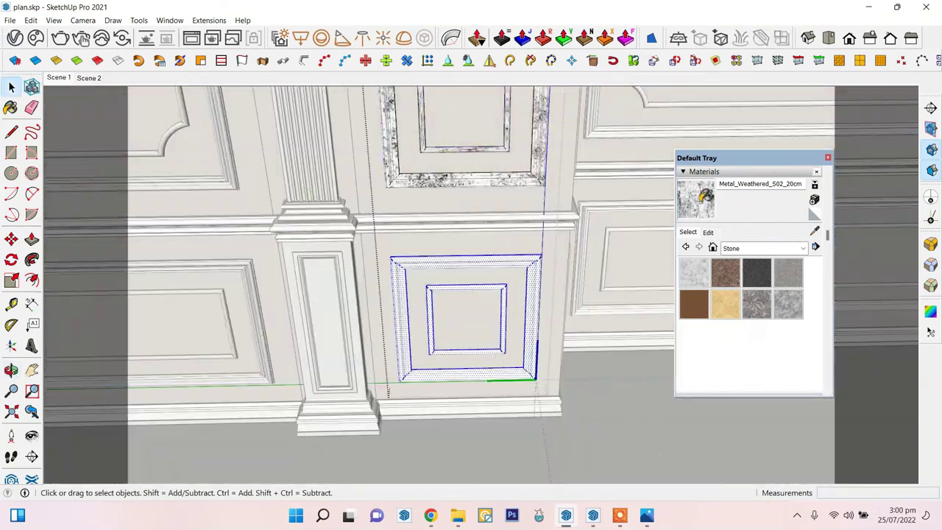
left_click(930, 312)
right_click(479, 258)
left_click(515, 305)
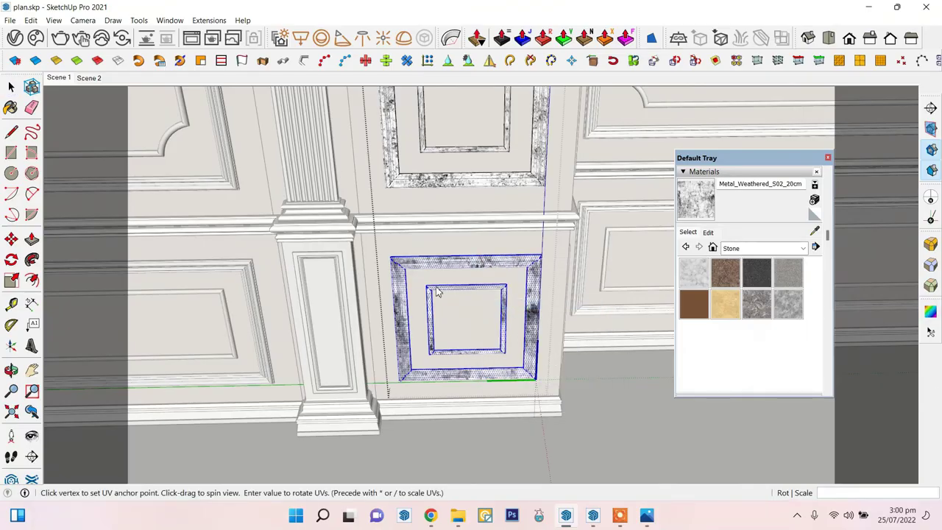
scroll(508, 222, "up", 2)
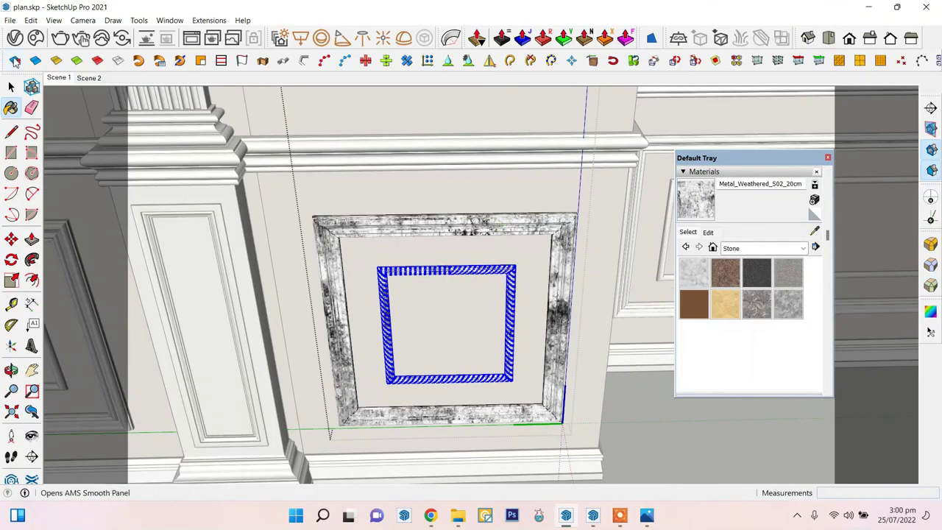
scroll(353, 317, "down", 5)
- Paint the upper panel frame with Metal_Weathered_S02_20cm and select its faces
mouse_move(354, 317)
middle_mouse_down()
mouse_move(476, 315)
mouse_move(507, 221)
middle_mouse_up()
scroll(511, 183, "up", 4)
left_click(504, 160)
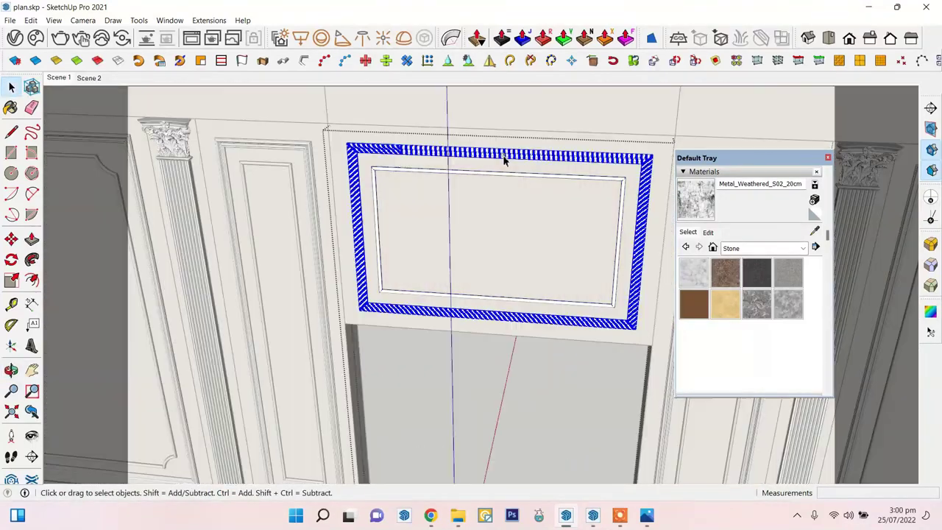
left_click(501, 241)
key("b")
scroll(644, 214, "up", 3)
left_click(644, 214)
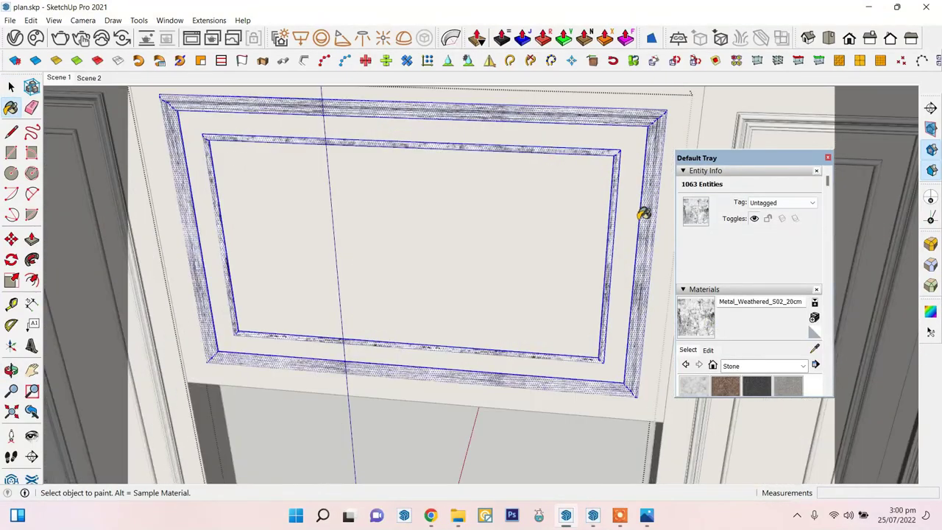
double_click(313, 122)
right_click(647, 212)
key("Escape")
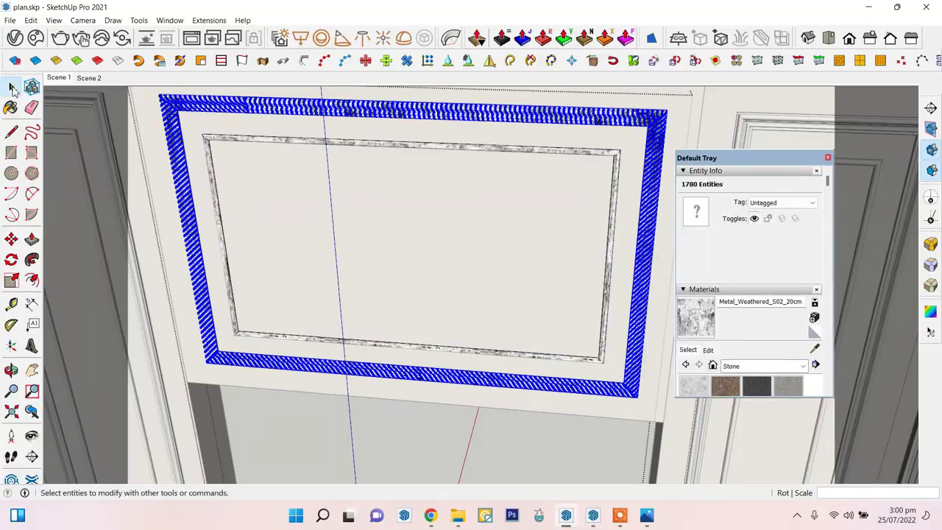
mouse_move(412, 265)
middle_mouse_down()
mouse_move(474, 246)
mouse_move(475, 208)
mouse_move(435, 385)
mouse_move(488, 342)
mouse_move(628, 324)
mouse_move(559, 243)
mouse_move(527, 150)
middle_mouse_up()
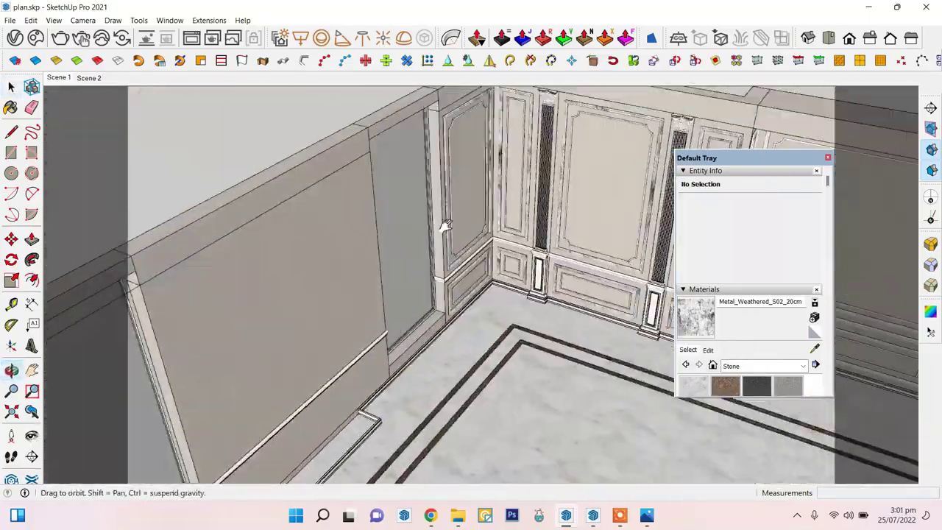
- Open the column capital group, paint it weathered metal and box-map the texture
scroll(527, 150, "up", 5)
scroll(527, 146, "up", 2)
left_click(523, 181)
double_click(523, 181)
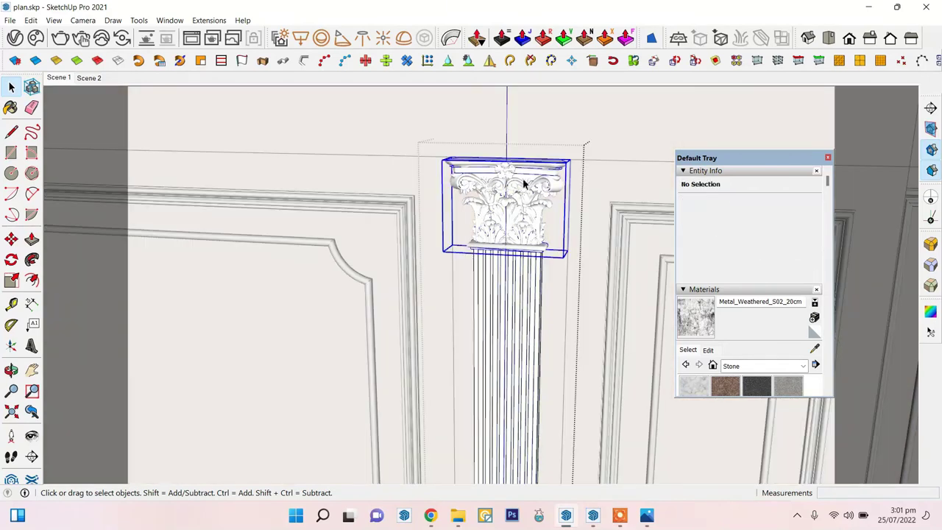
double_click(523, 182)
middle_click_drag(523, 183, 650, 318)
scroll(565, 190, "up", 3)
left_click_drag(600, 243, 334, 203)
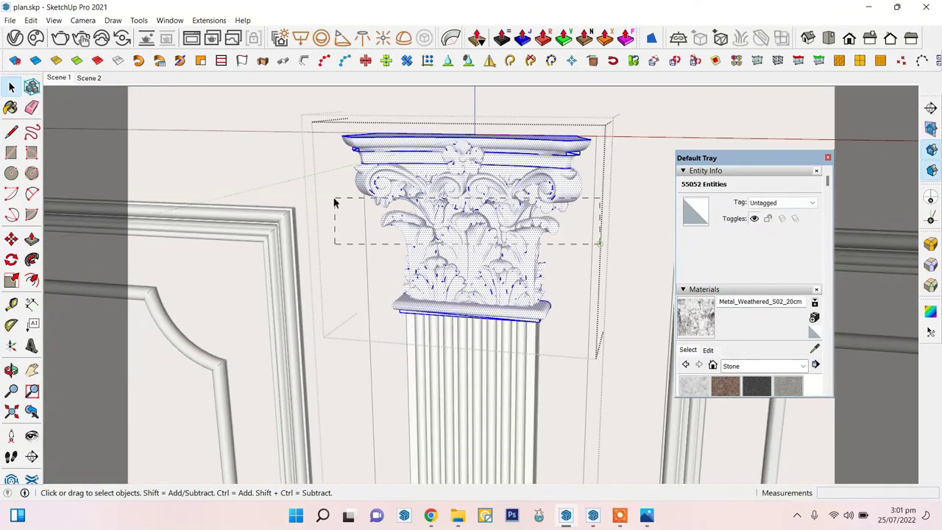
middle_click_drag(406, 231, 599, 216)
key("b")
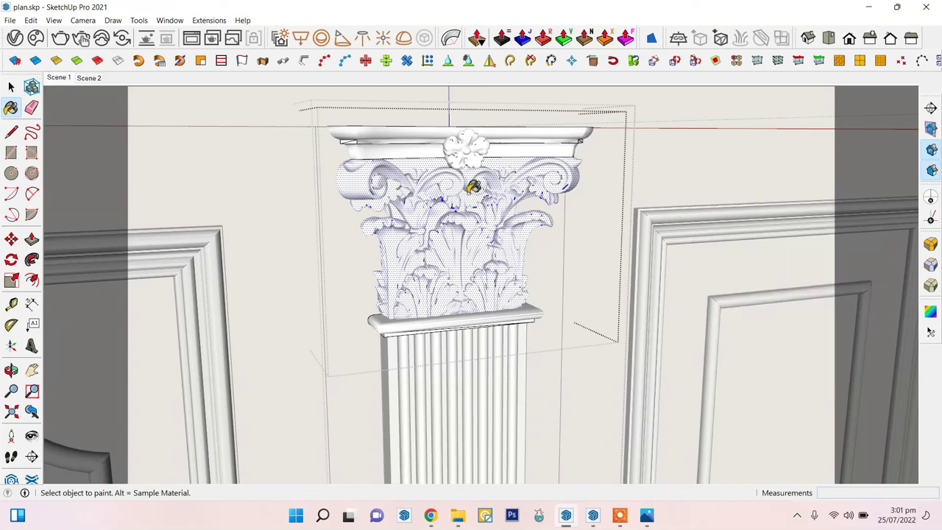
left_click(931, 312)
right_click(456, 217)
left_click(482, 264)
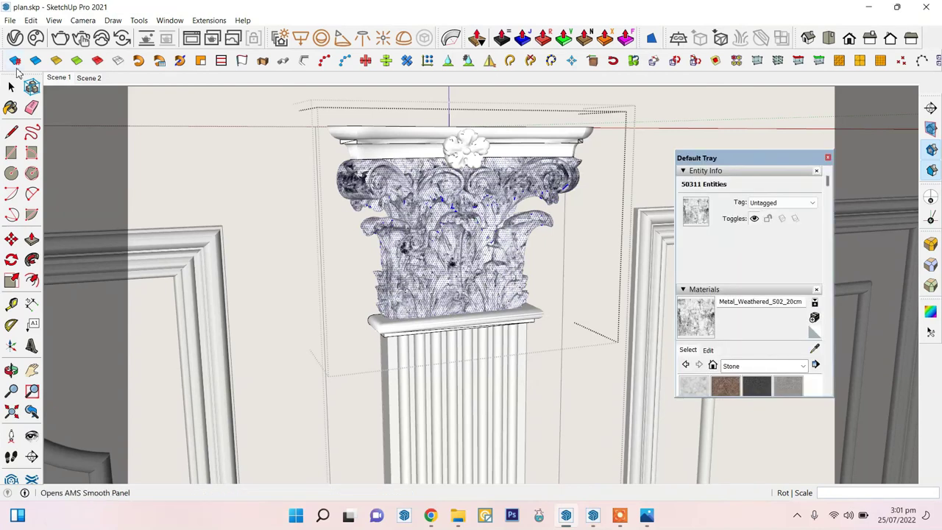
- Apply the weathered metal texture to the capital's top rosette and remap it
key("space")
scroll(515, 199, "up", 3)
left_click(566, 183)
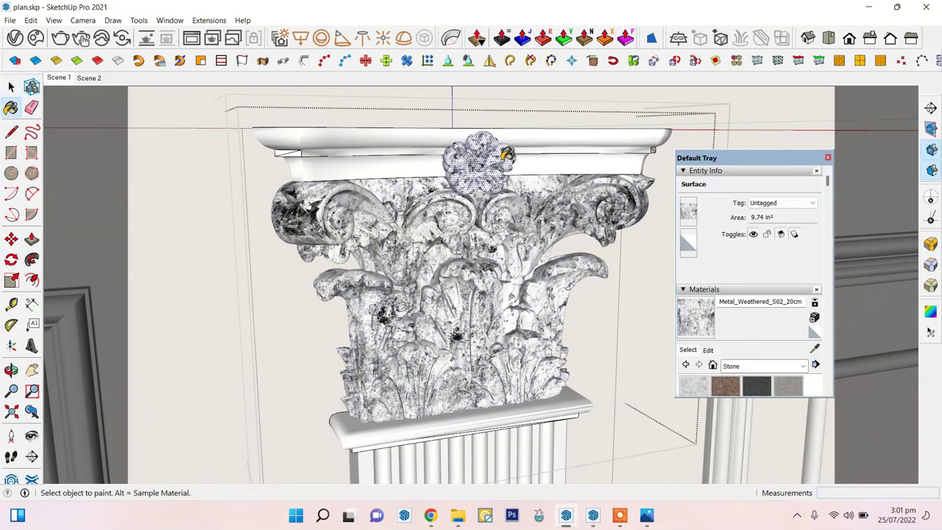
left_click(931, 315)
right_click(496, 158)
left_click(533, 192)
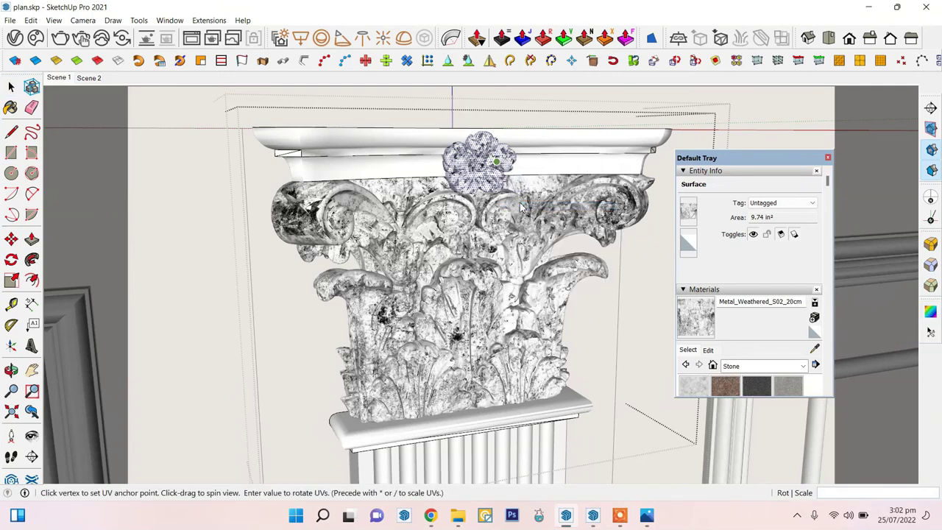
- Select the whole chair-rail moulding and paint it with the weathered metal texture
left_click(16, 88)
scroll(488, 206, "down", 3)
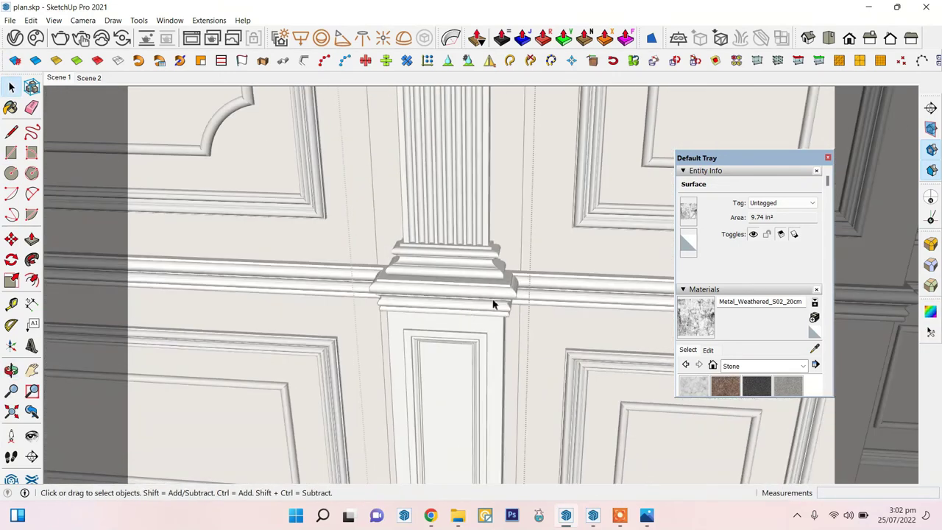
scroll(466, 293, "up", 3)
triple_click(571, 290)
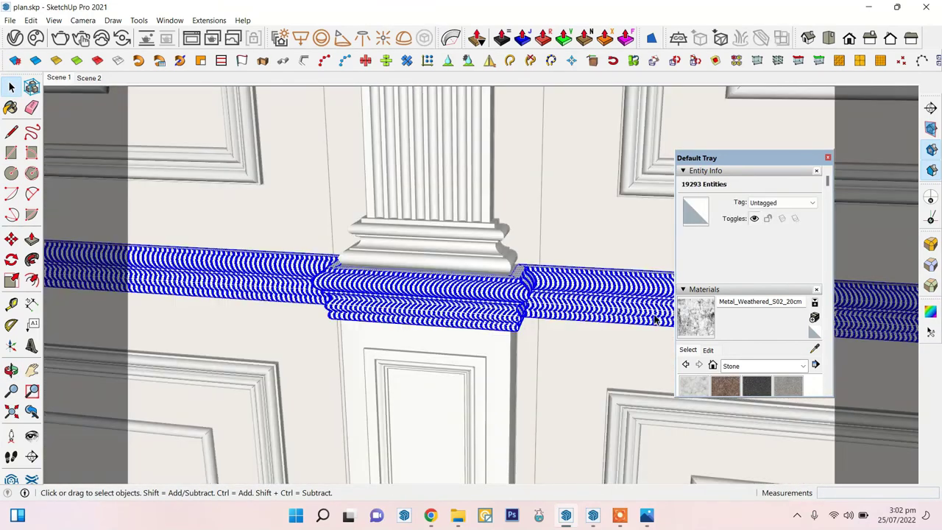
key("b")
left_click(635, 280)
key("space")
scroll(266, 249, "down", 3)
middle_click_drag(266, 249, 252, 378)
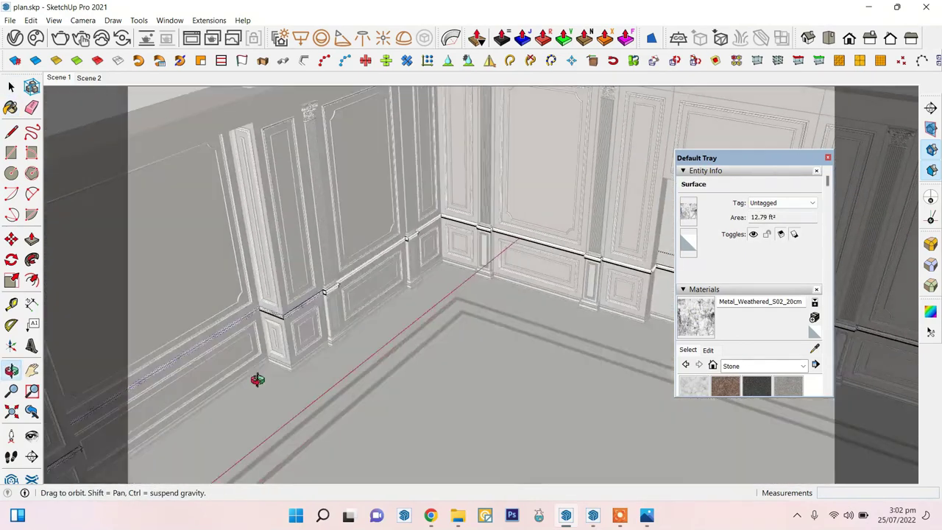
scroll(371, 260, "up", 3)
middle_click_drag(370, 260, 498, 235)
scroll(666, 274, "up", 2)
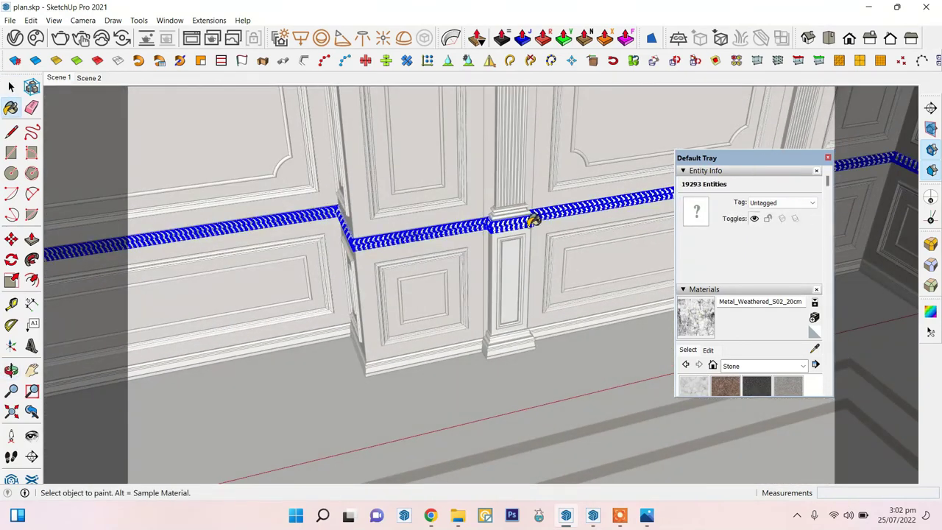
- Inspect the textured chair rail up close, selecting its geometry inside the group
key("space")
scroll(139, 196, "up", 3)
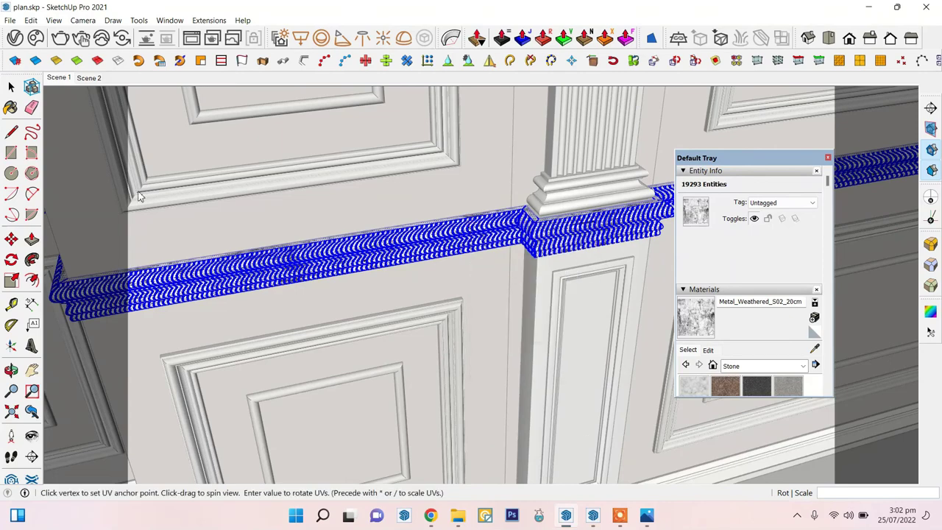
key("space")
middle_click_drag(511, 242, 460, 279)
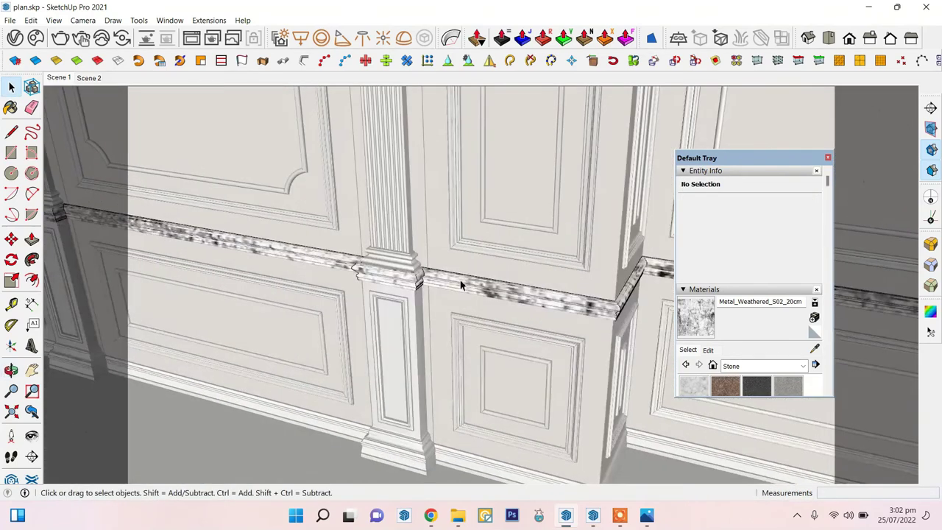
left_click(461, 279)
mouse_move(648, 324)
middle_mouse_down()
mouse_move(498, 267)
mouse_move(503, 242)
middle_mouse_up()
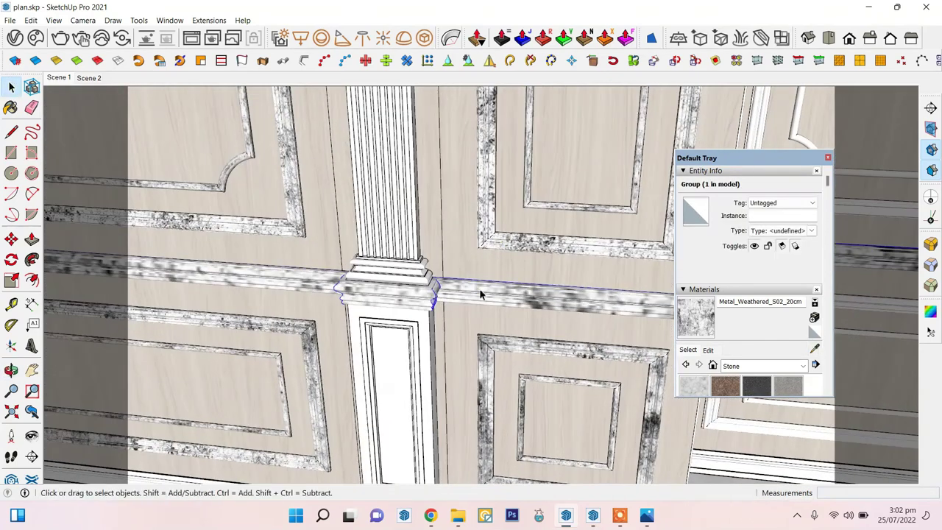
triple_click(479, 294)
left_click(10, 88)
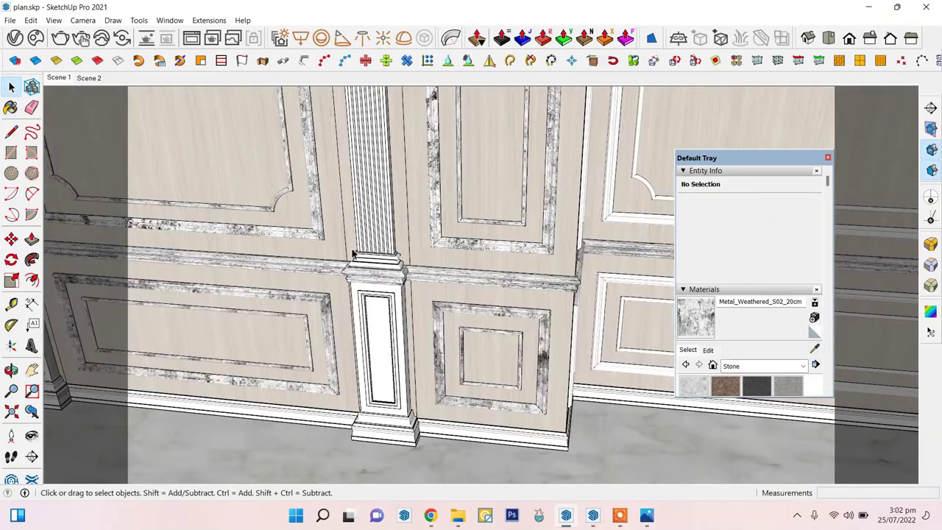
- Paint the pilaster panel's moulding surface with weathered metal
middle_click_drag(367, 243, 353, 254)
scroll(359, 251, "up", 3)
scroll(360, 251, "up", 2)
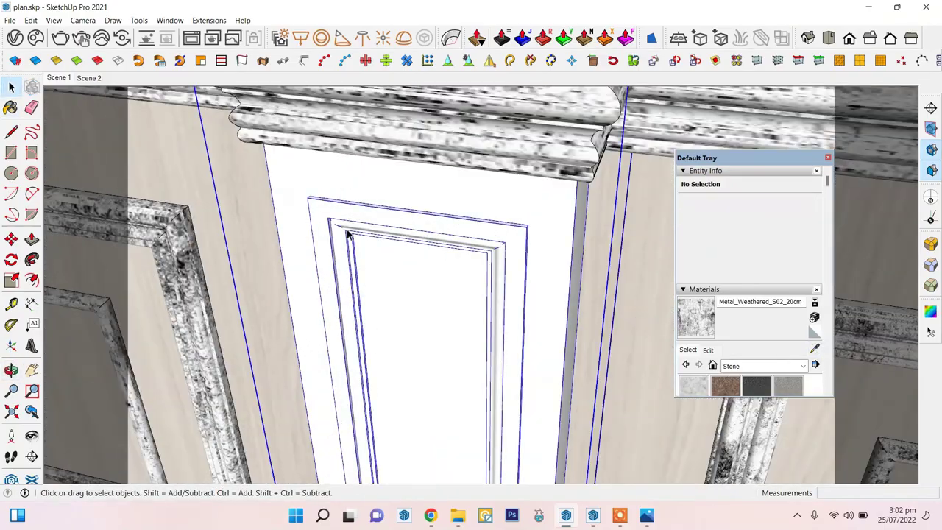
triple_click(412, 280)
scroll(652, 316, "up", 2)
left_click(652, 317)
left_click(696, 316)
left_click(353, 221)
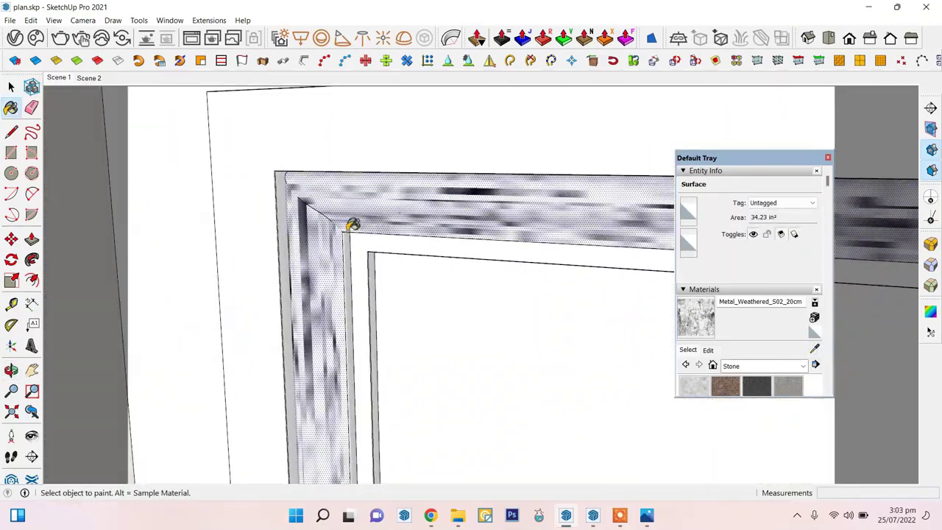
scroll(354, 251, "up", 2)
scroll(397, 265, "down", 4)
scroll(442, 324, "up", 4)
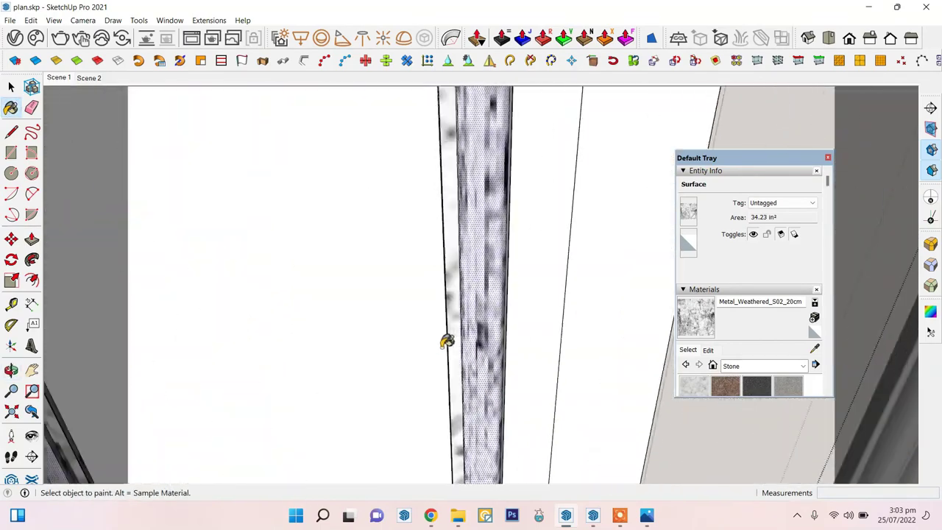
key("space")
scroll(530, 302, "down", 3)
- Apply the marble material to the column base geometry
middle_click_drag(501, 309, 393, 376)
scroll(393, 376, "down", 5)
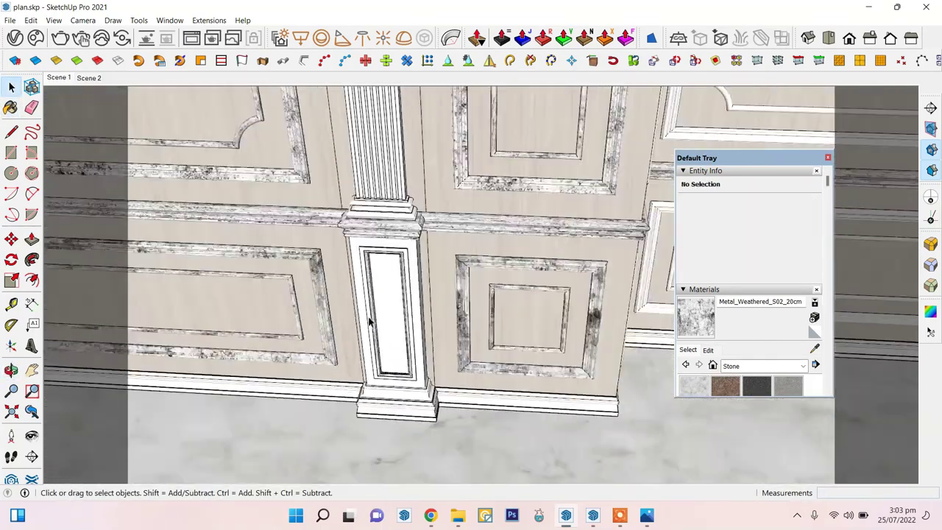
scroll(410, 228, "up", 2)
scroll(409, 228, "up", 3)
left_click(399, 204)
double_click(412, 202)
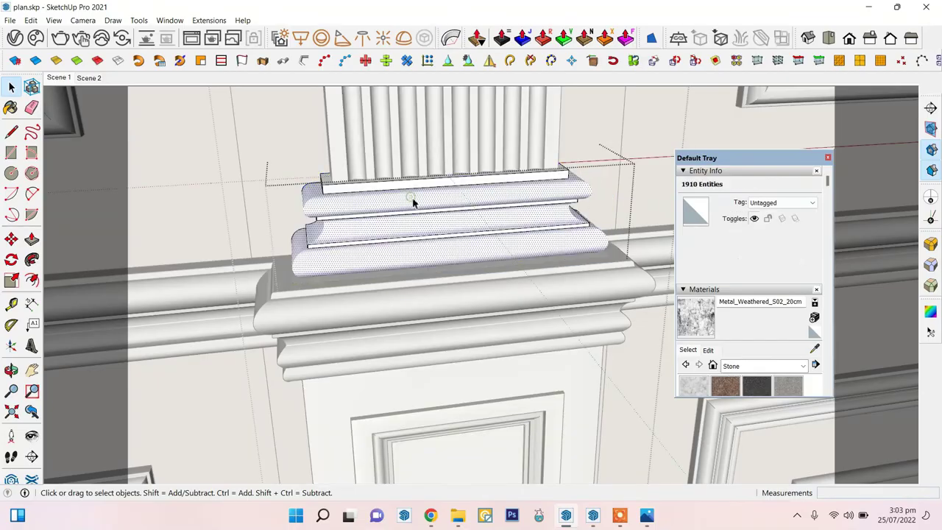
left_click(563, 229)
key("space")
scroll(452, 267, "down", 3)
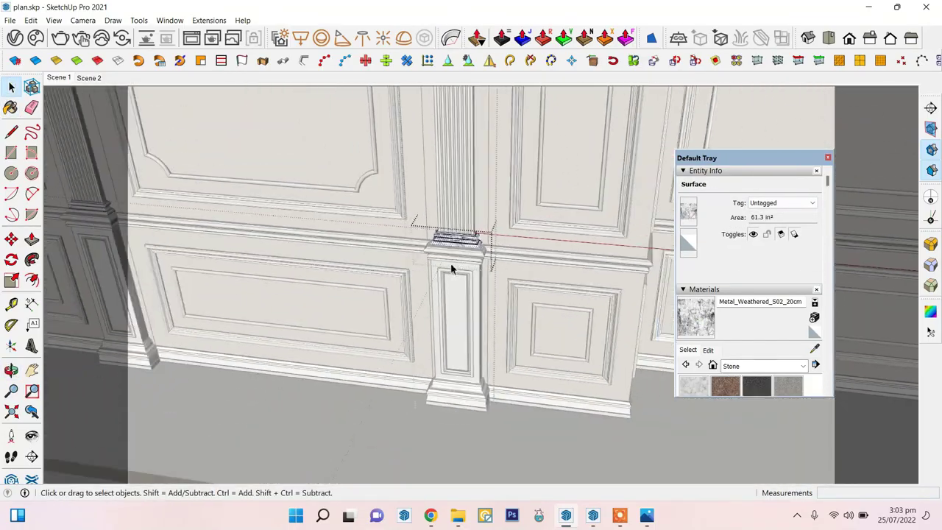
scroll(484, 304, "down", 2)
scroll(484, 304, "up", 3)
scroll(479, 341, "up", 2)
scroll(454, 267, "down", 2)
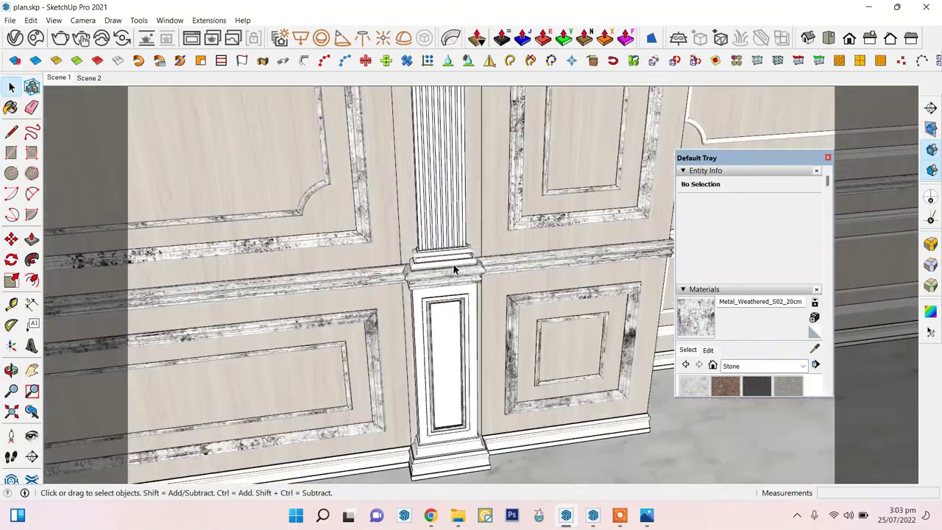
- Tube-map the weathered metal texture along the chair rail
mouse_move(454, 267)
middle_mouse_down()
mouse_move(406, 401)
mouse_move(471, 299)
middle_mouse_up()
scroll(503, 246, "down", 3)
scroll(503, 246, "up", 2)
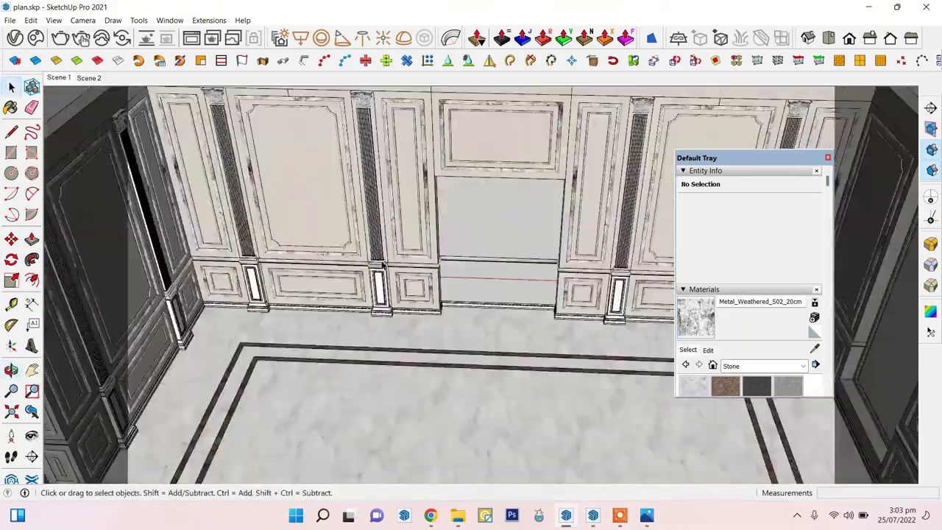
scroll(478, 257, "up", 3)
middle_click_drag(478, 257, 265, 281)
scroll(332, 294, "up", 3)
scroll(385, 307, "up", 2)
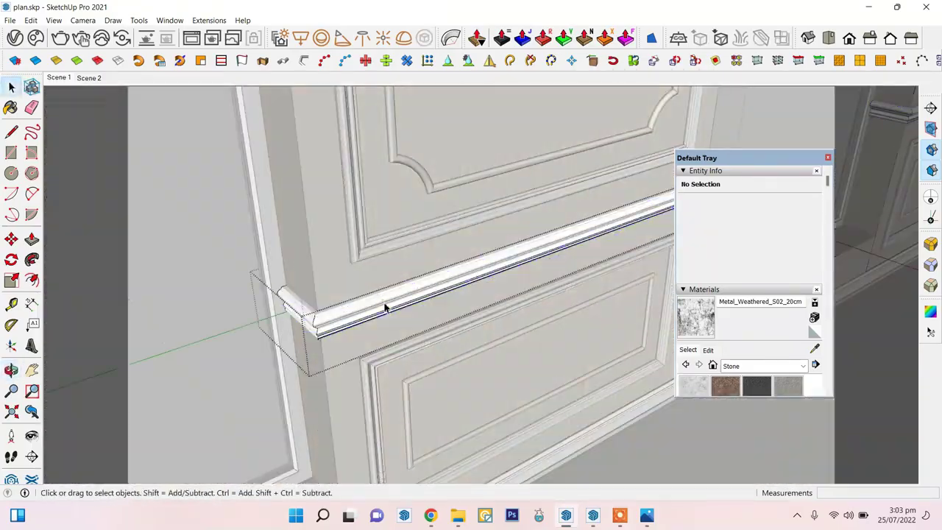
right_click(489, 260)
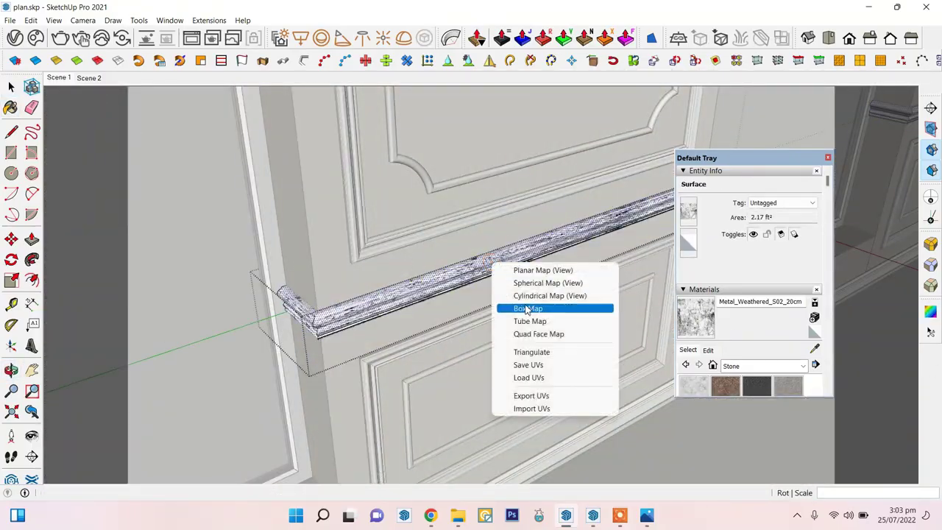
left_click(559, 309)
mouse_move(559, 309)
middle_mouse_down()
mouse_move(505, 258)
mouse_move(471, 291)
middle_mouse_up()
scroll(471, 291, "down", 5)
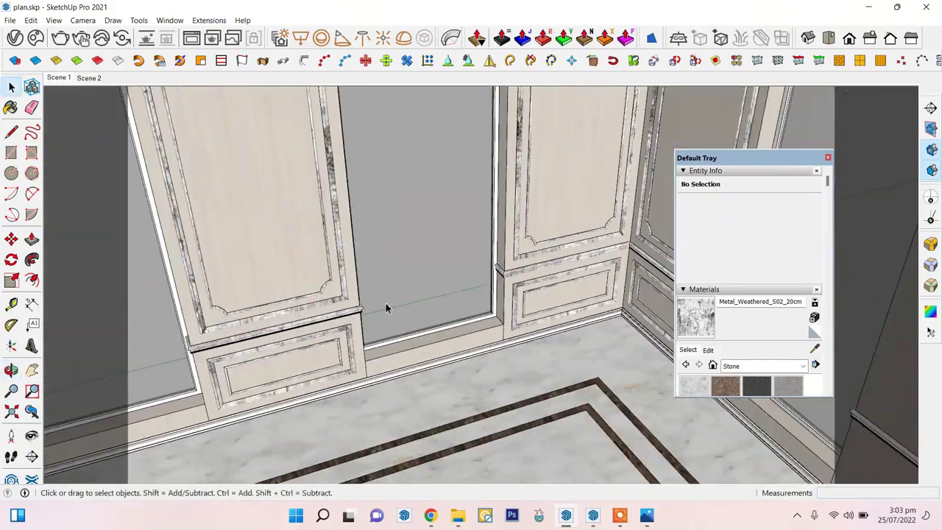
mouse_move(386, 303)
middle_mouse_down()
mouse_move(390, 242)
mouse_move(435, 286)
middle_mouse_up()
- Show the Entity Info and Materials panels and reapply the chair rail's texture mapping
scroll(508, 174, "up", 2)
scroll(508, 175, "down", 5)
mouse_move(508, 175)
middle_mouse_down()
mouse_move(373, 277)
mouse_move(496, 277)
mouse_move(374, 242)
middle_mouse_up()
scroll(395, 258, "up", 5)
triple_click(396, 253)
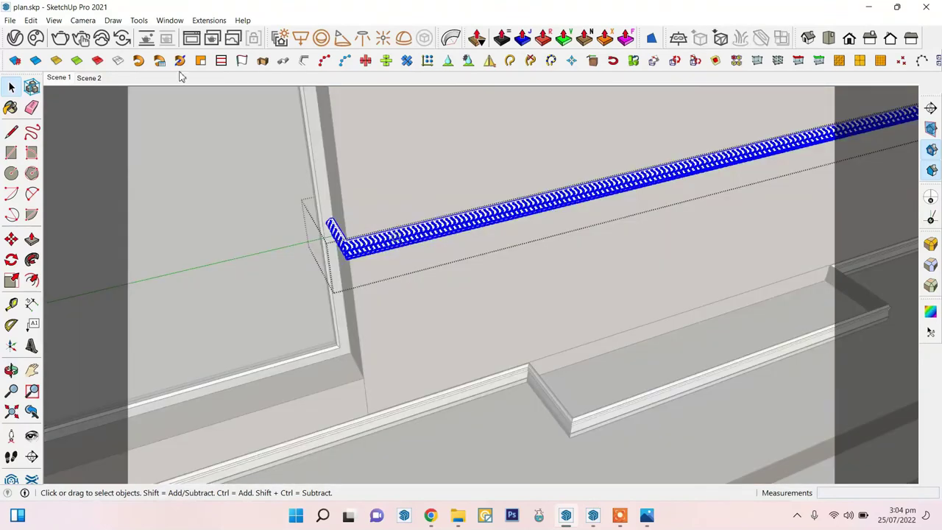
left_click(169, 20)
left_click(193, 31)
scroll(331, 236, "up", 3)
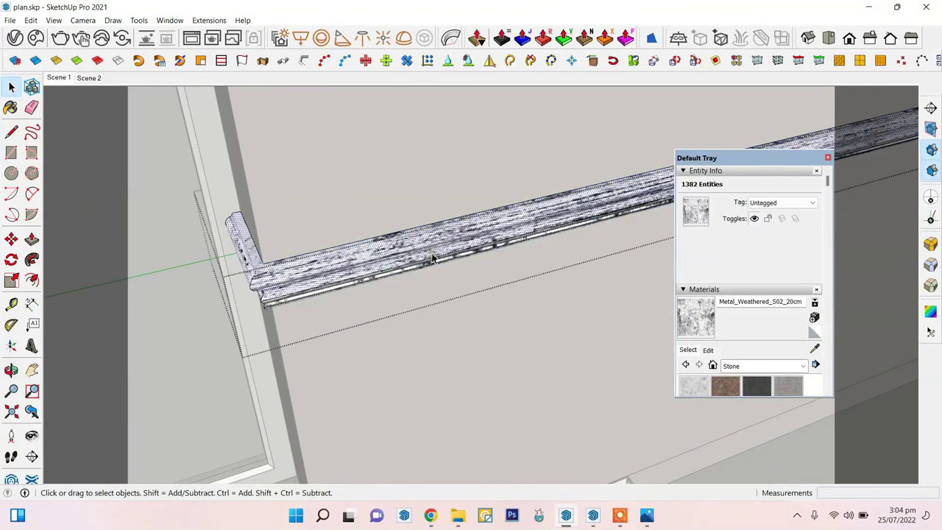
left_click(419, 232)
right_click(463, 242)
left_click(10, 87)
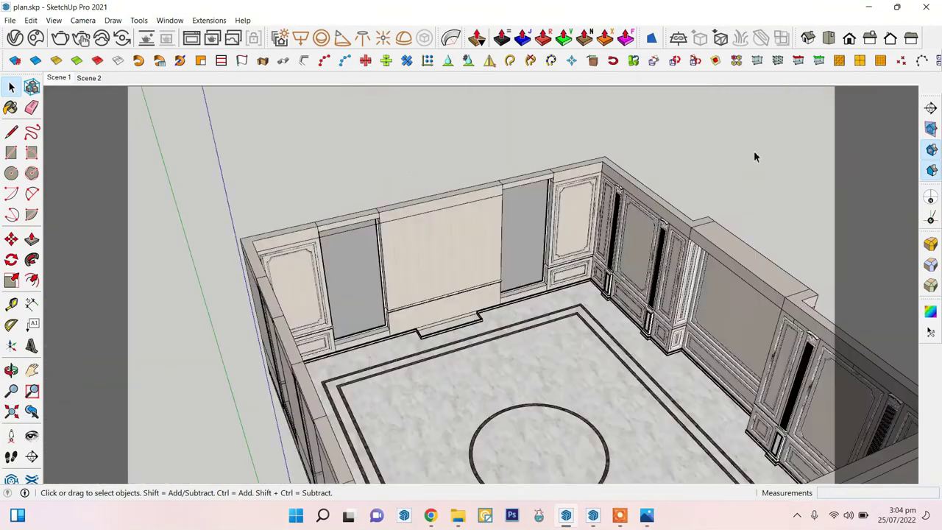
mouse_move(755, 154)
middle_mouse_down()
mouse_move(483, 273)
mouse_move(572, 212)
mouse_move(419, 159)
mouse_move(406, 235)
middle_mouse_up()
- Paint the ornamental cornice band with Metal_Weathered_S02_20cm
scroll(412, 220, "up", 3)
scroll(418, 214, "up", 3)
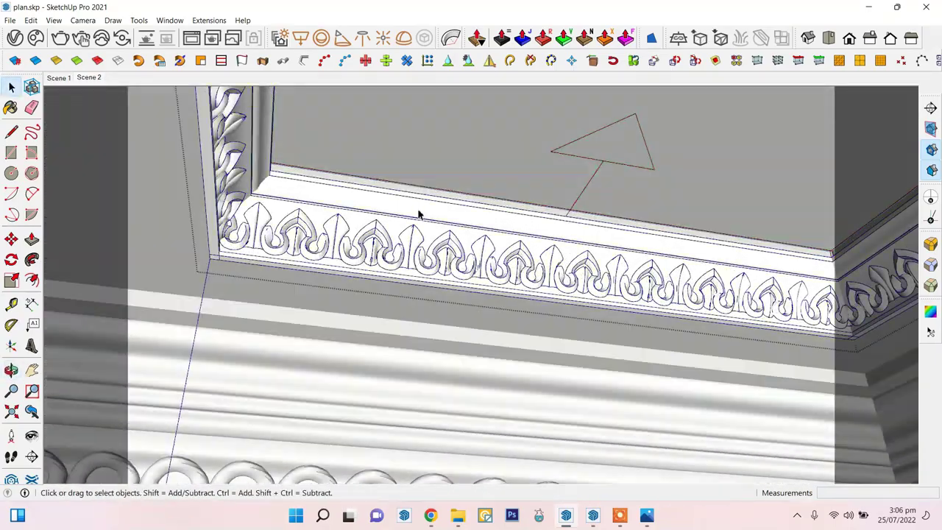
left_click(418, 214)
left_click(169, 20)
left_click(317, 34)
key("b")
left_click(407, 215)
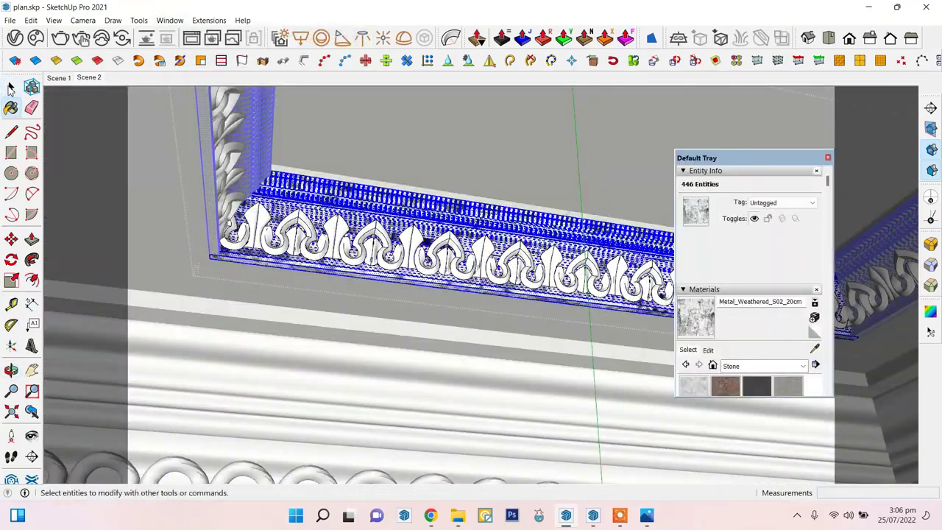
- Adjust the weathered metal texture's position and mapping on the cornice band
key("space")
middle_click_drag(412, 221, 422, 233)
right_click(418, 213)
left_click(441, 220)
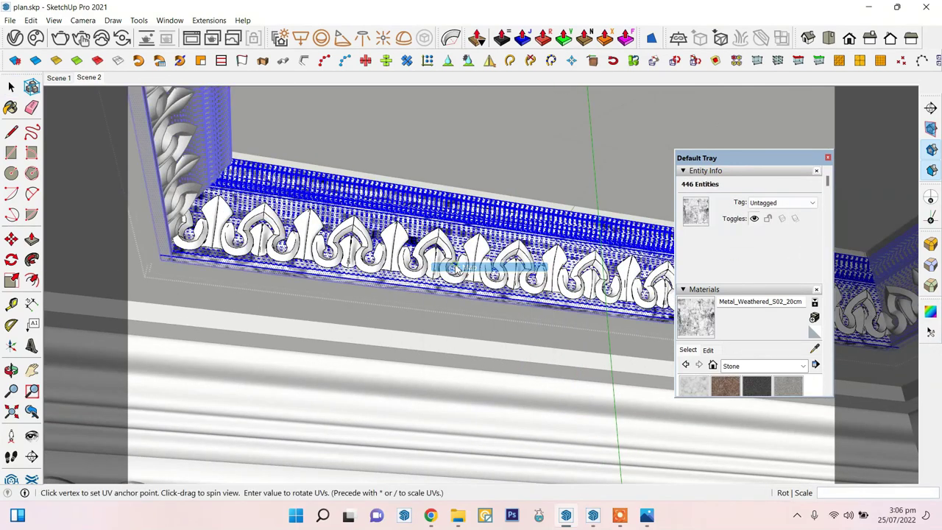
scroll(278, 236, "down", 2)
left_click(277, 235)
- Inside the cornice component, select all geometry and paint it weathered metal
double_click(277, 236)
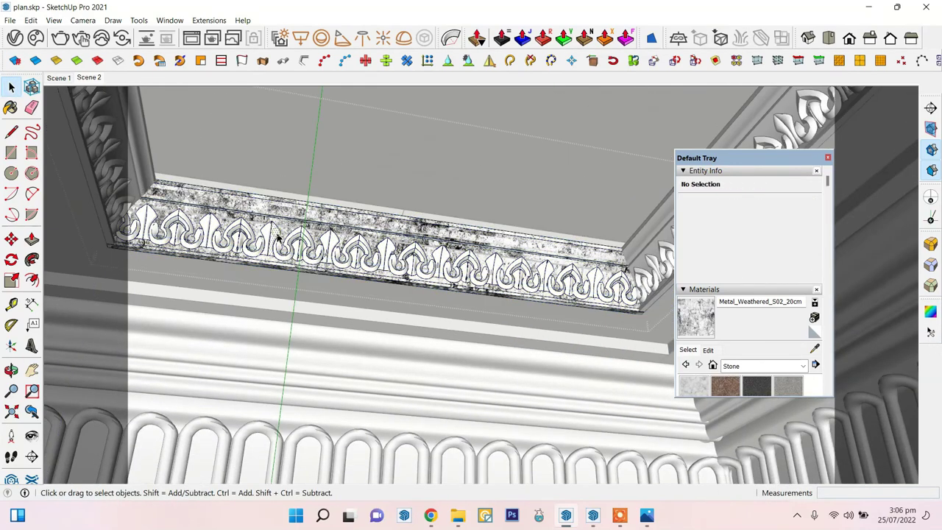
key("ctrl+a")
scroll(601, 275, "up", 3)
key("b")
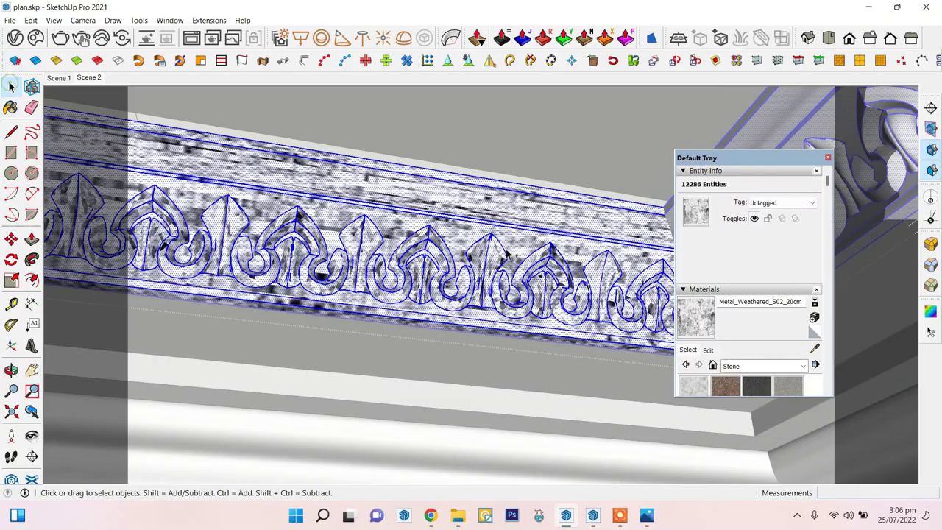
left_click(563, 261)
key("space")
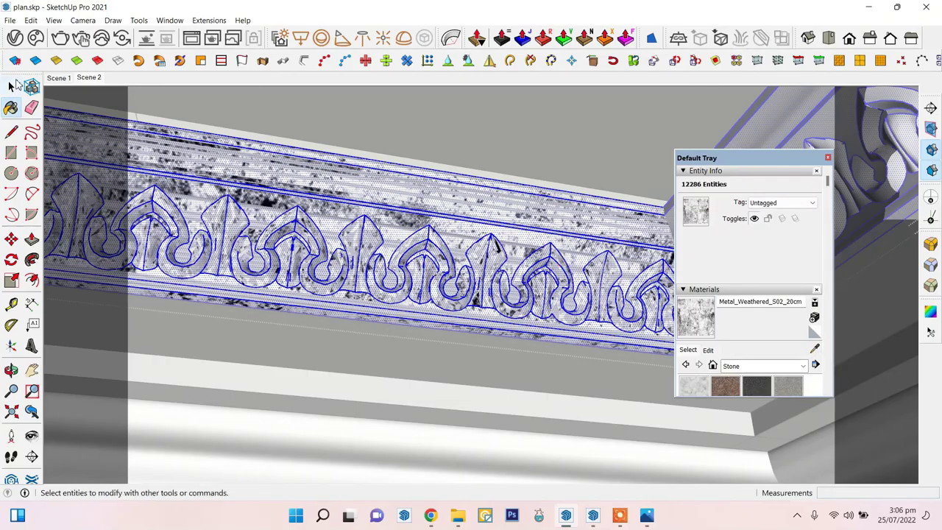
scroll(563, 261, "down", 3)
key("Escape")
- Paint the outer dentilled cornice section weathered metal and remap the texture to follow it
mouse_move(471, 254)
middle_mouse_down()
mouse_move(427, 245)
mouse_move(414, 282)
mouse_move(559, 130)
middle_mouse_up()
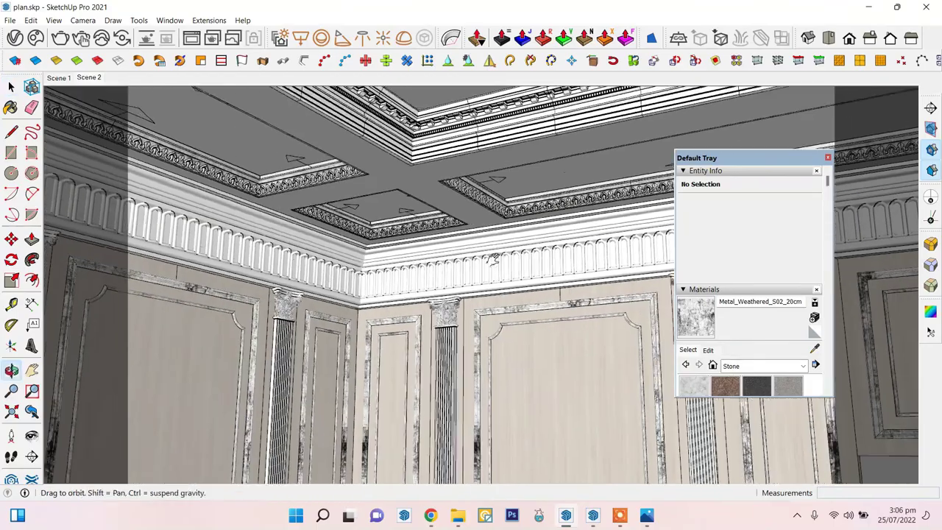
scroll(559, 130, "up", 3)
scroll(532, 142, "up", 2)
triple_click(532, 147)
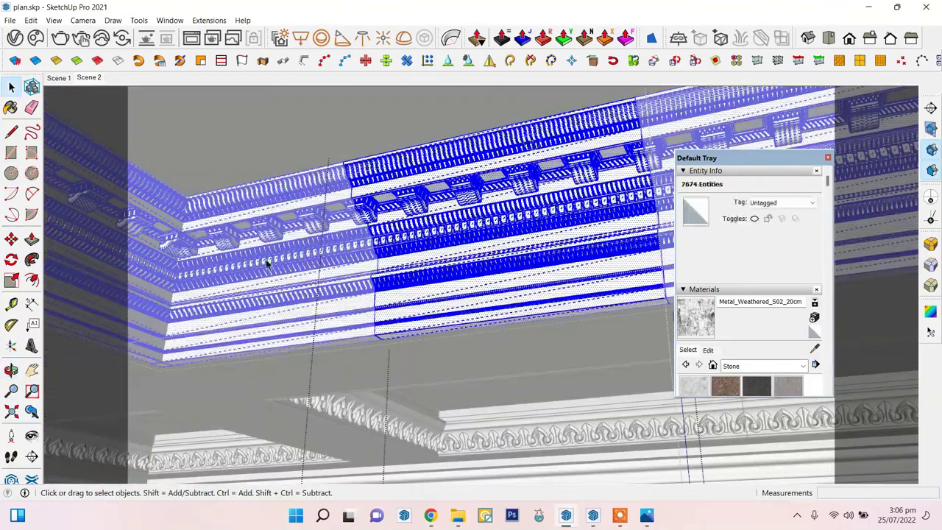
key("b")
left_click(447, 193)
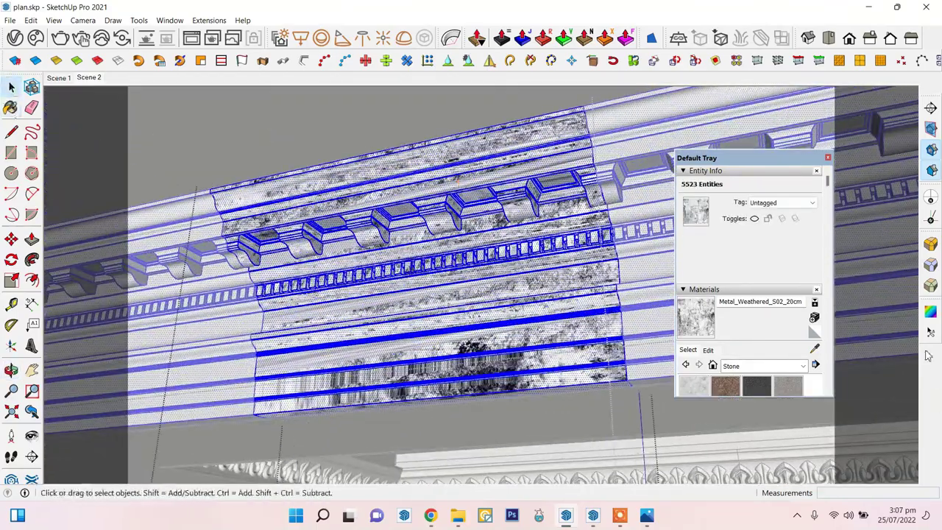
right_click(410, 284)
left_click(462, 301)
key("Return")
key("space")
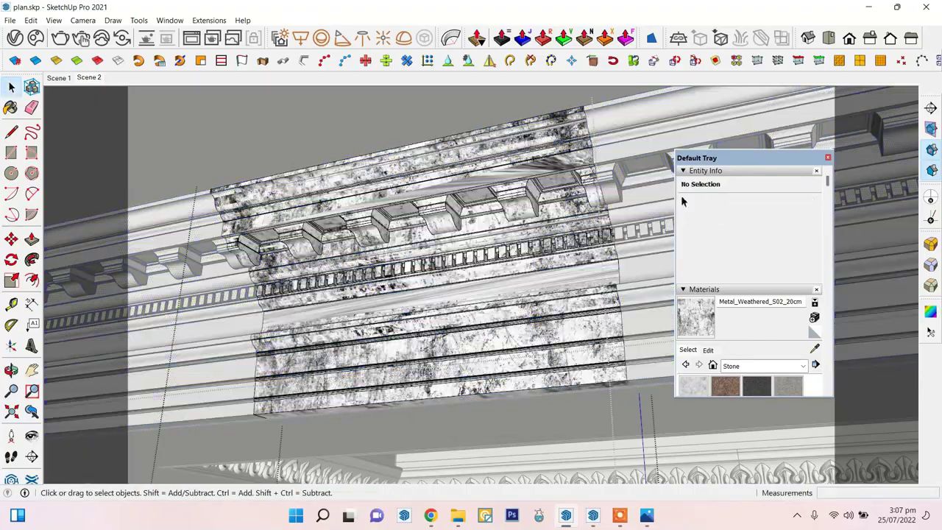
key("Page_Down")
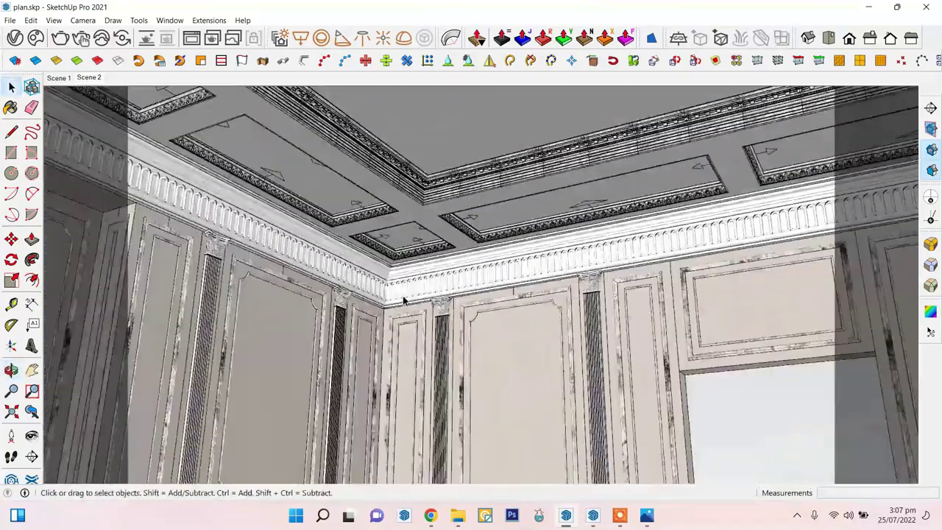
scroll(403, 300, "up", 2)
- Show the Materials panel in the default tray and enlarge its visible area
scroll(380, 294, "up", 1)
scroll(363, 288, "up", 2)
left_click(169, 20)
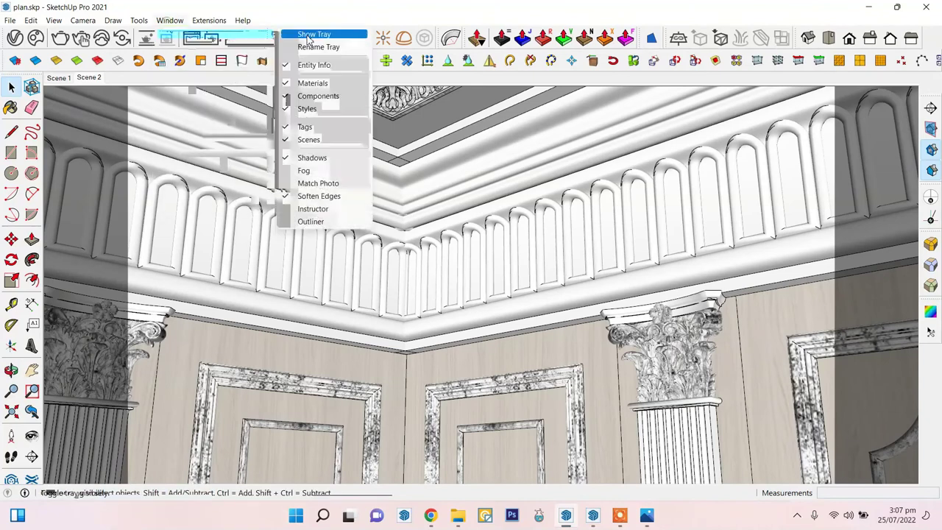
left_click(308, 36)
left_click_drag(766, 155, 781, 98)
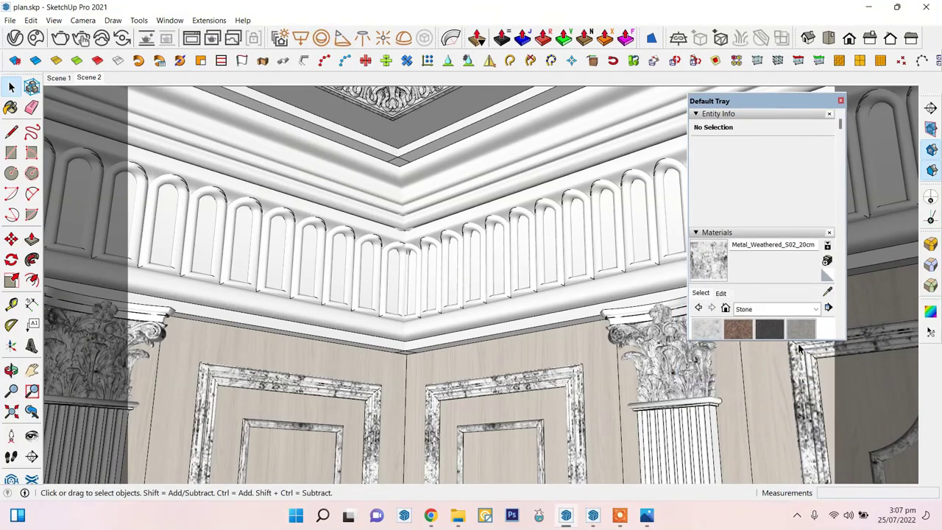
scroll(786, 345, "down", 2)
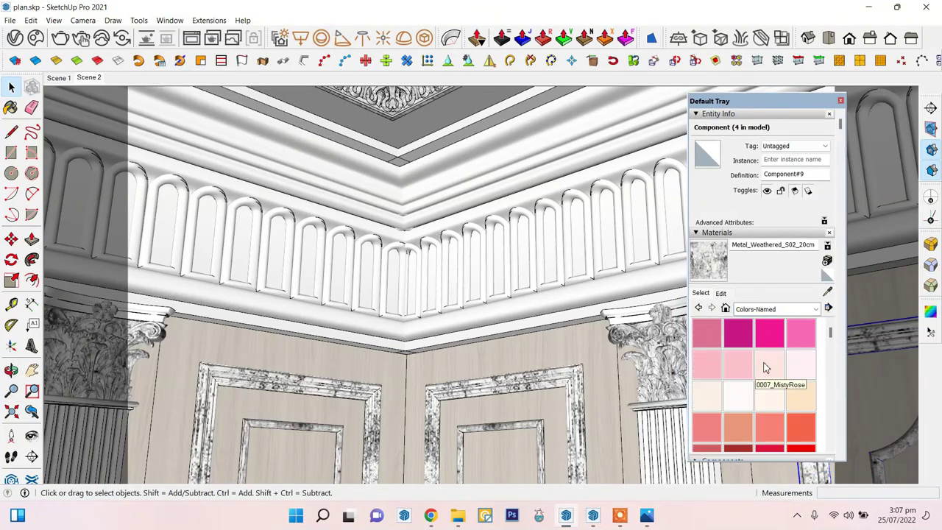
scroll(786, 367, "down", 3)
- Paint all geometry of the crown cornice component the cream 0051_Cornsilk colour
double_click(405, 191)
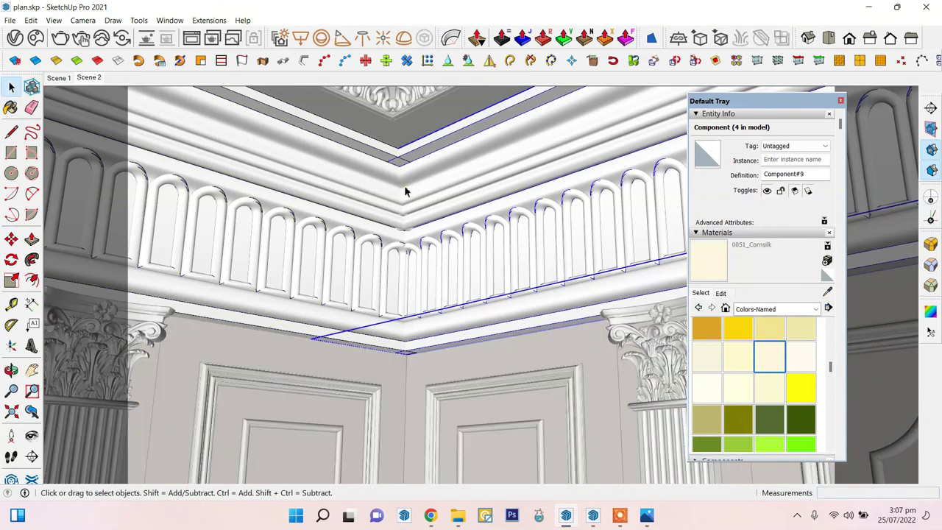
triple_click(459, 196)
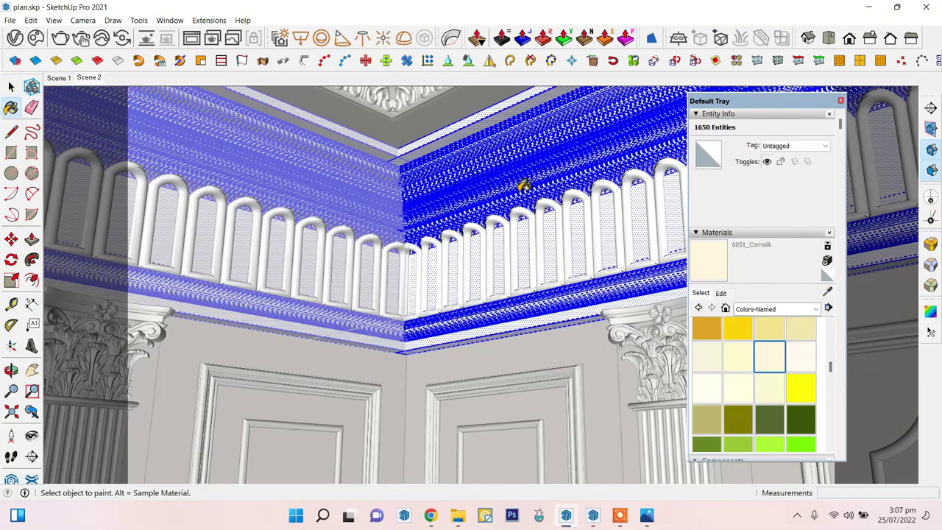
left_click(11, 87)
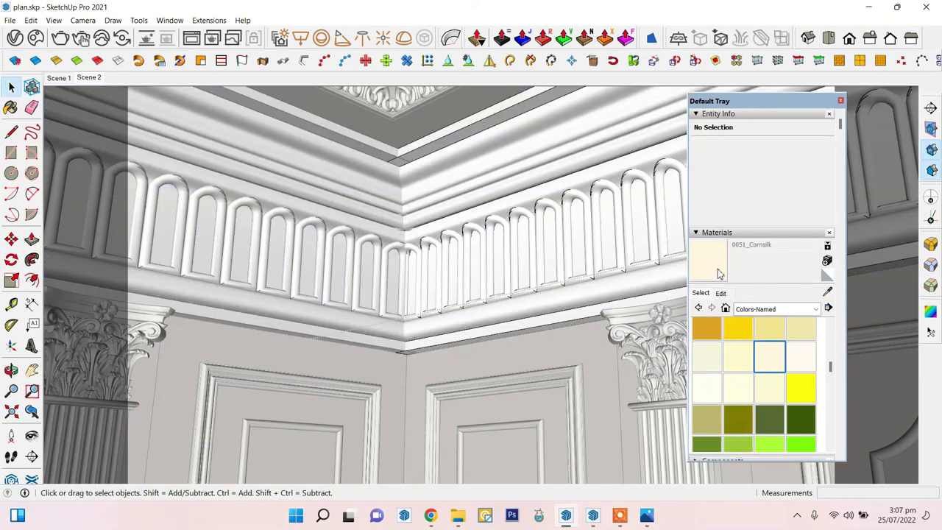
triple_click(581, 156)
left_click(559, 264)
type("molding color")
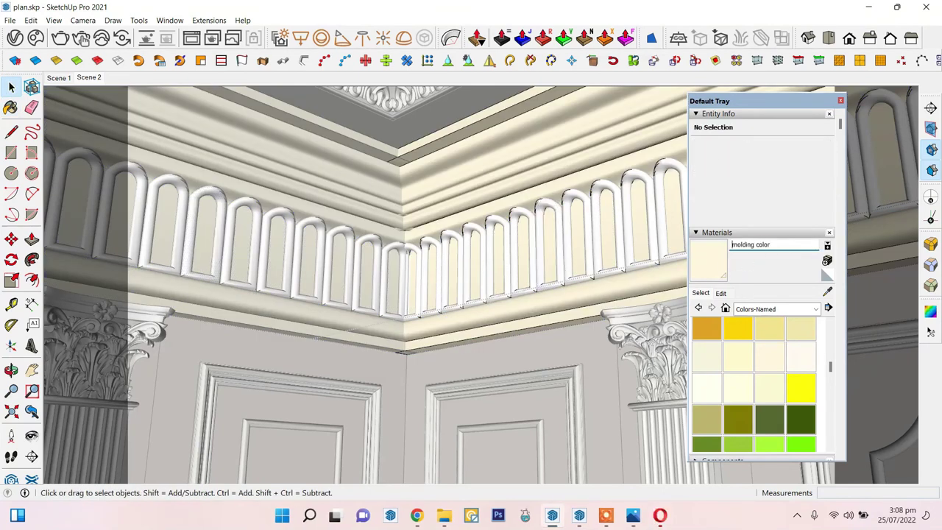
left_click(720, 293)
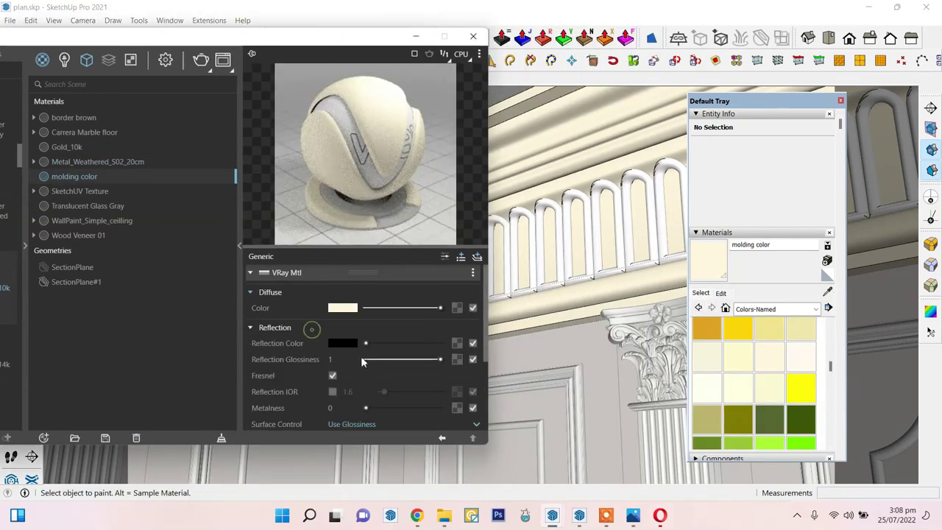
- Retune molding color's diffuse to a pale warm grey (0.863, 0.847, 0.838)
left_click(342, 308)
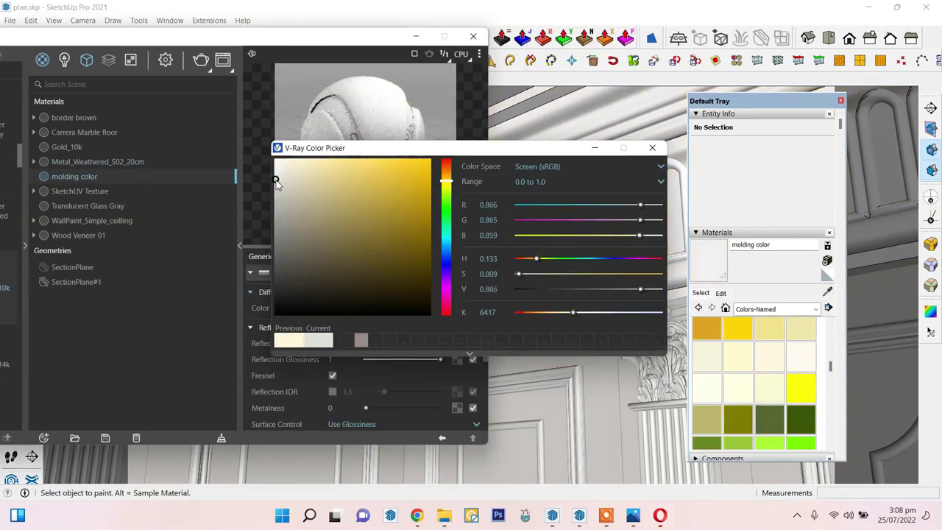
left_click_drag(444, 185, 446, 170)
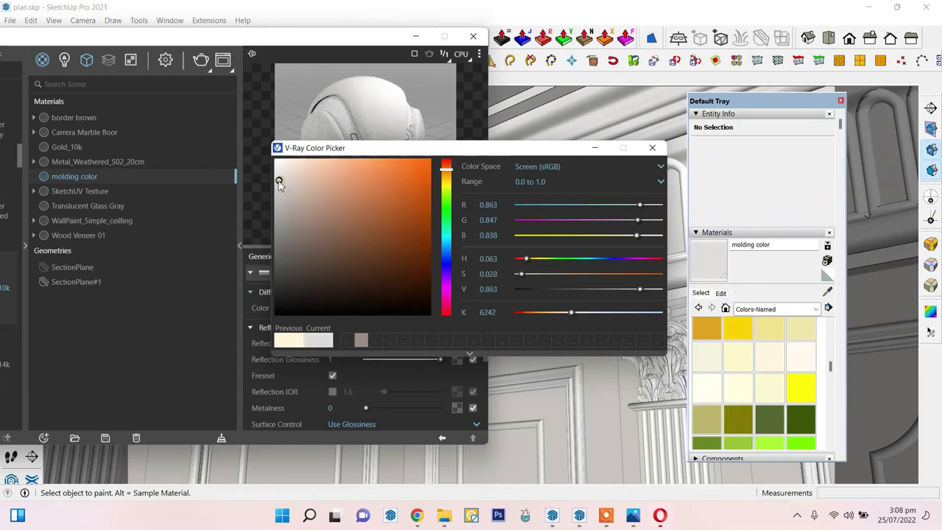
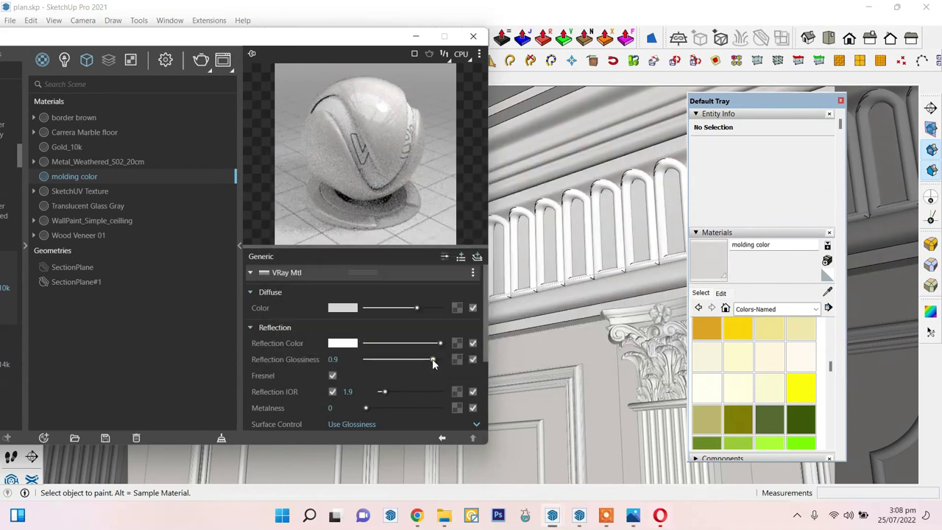
- Lighten the molding's 'molding color' V-Ray diffuse colour to pale off-white, about RGB 236, 231, 226
left_click(473, 35)
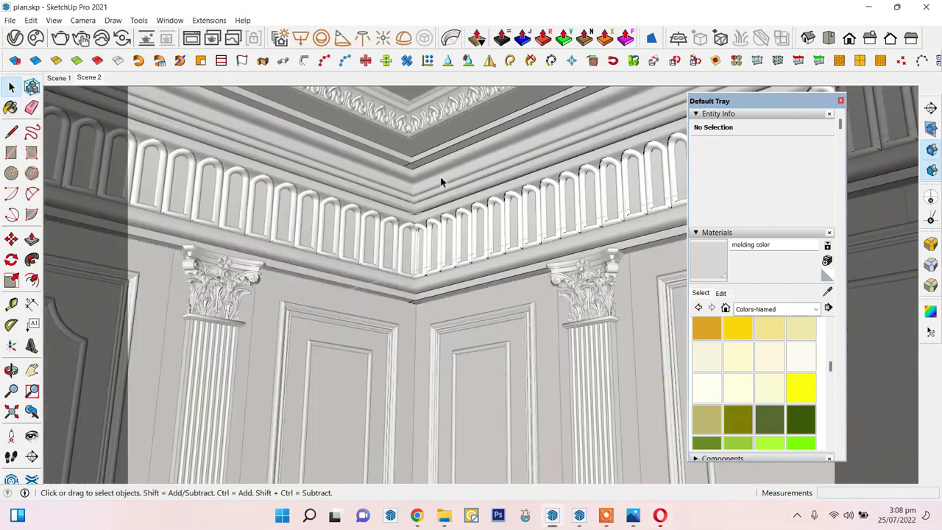
left_click(622, 261)
left_click(721, 293)
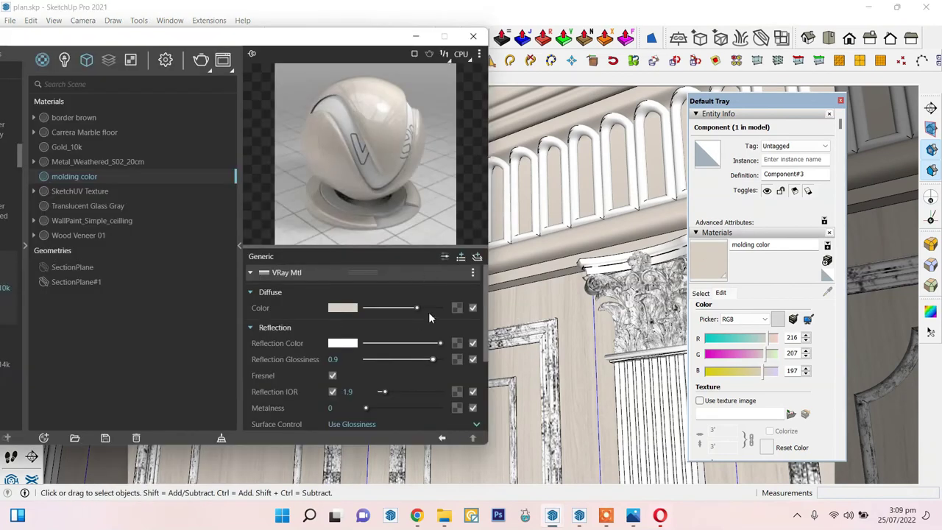
left_click(343, 307)
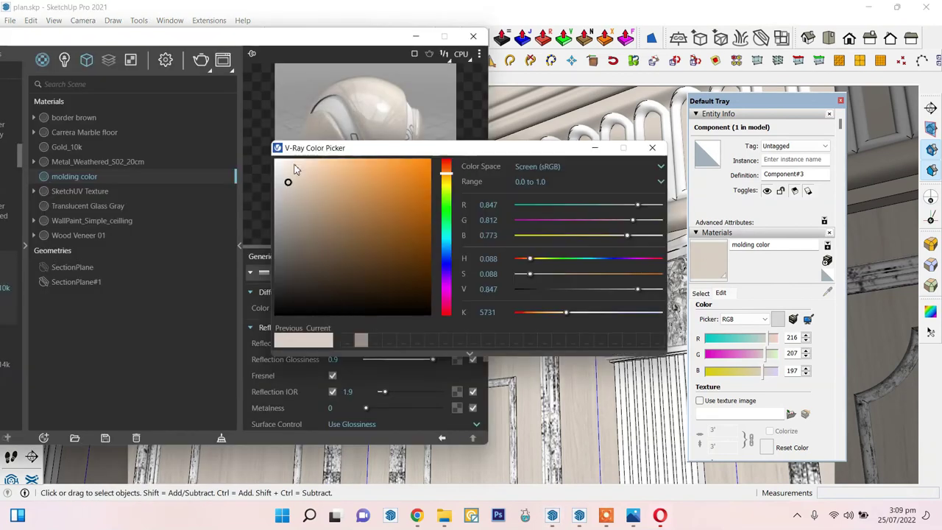
left_click_drag(285, 177, 282, 173)
left_click(651, 148)
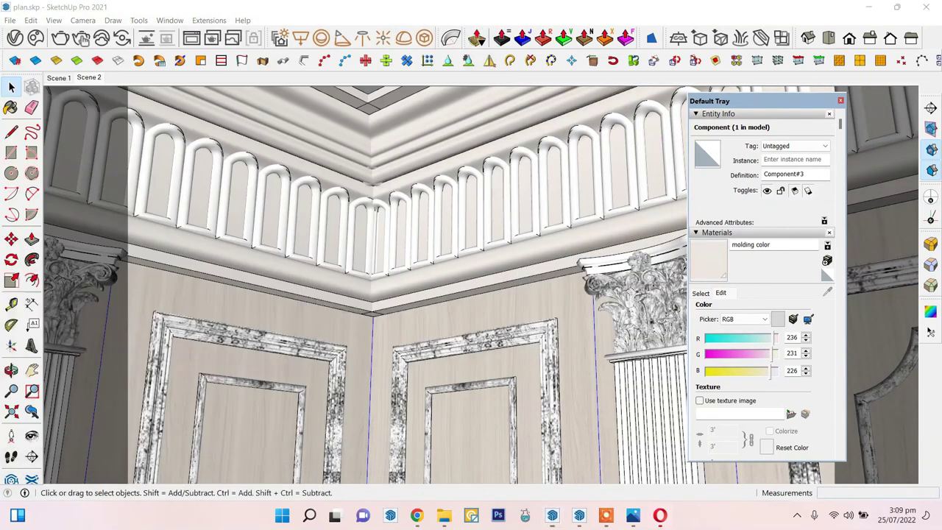
- Enter the frieze group and select the recessed surface behind the arches
mouse_move(395, 210)
middle_mouse_down()
mouse_move(528, 181)
mouse_move(506, 210)
middle_mouse_up()
double_click(506, 211)
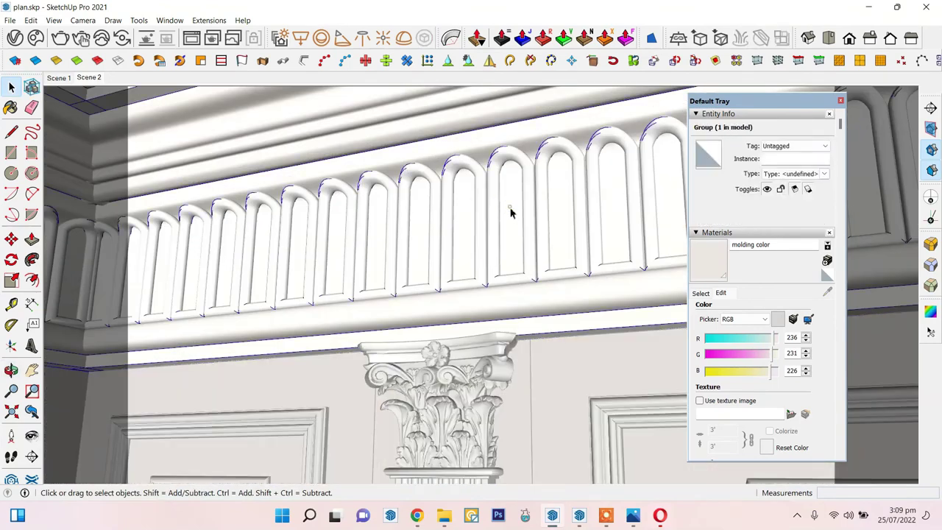
left_click(507, 206)
double_click(510, 209)
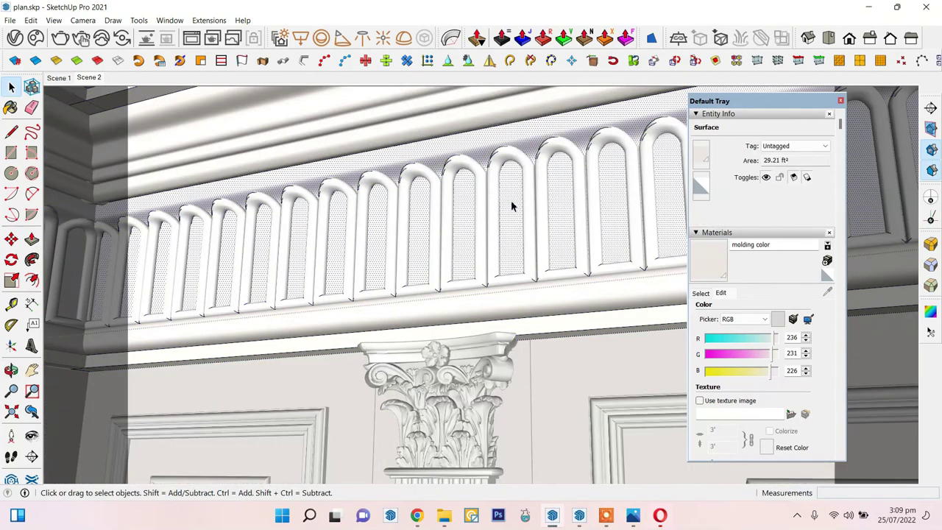
mouse_move(513, 206)
middle_mouse_down()
mouse_move(387, 210)
mouse_move(458, 269)
middle_mouse_up()
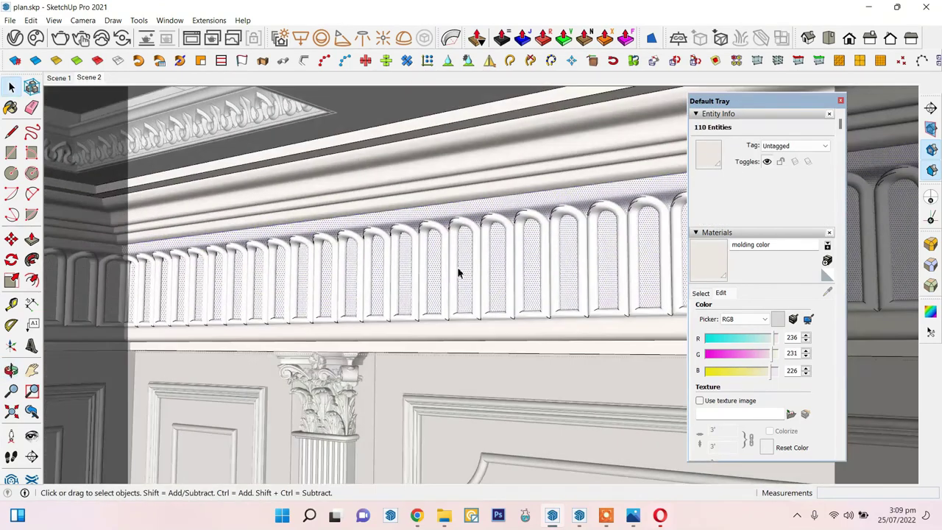
triple_click(464, 272)
key("ctrl+z")
- Paint the selected arch panels with the Metal_Weathered_S02_20cm texture
left_click(700, 293)
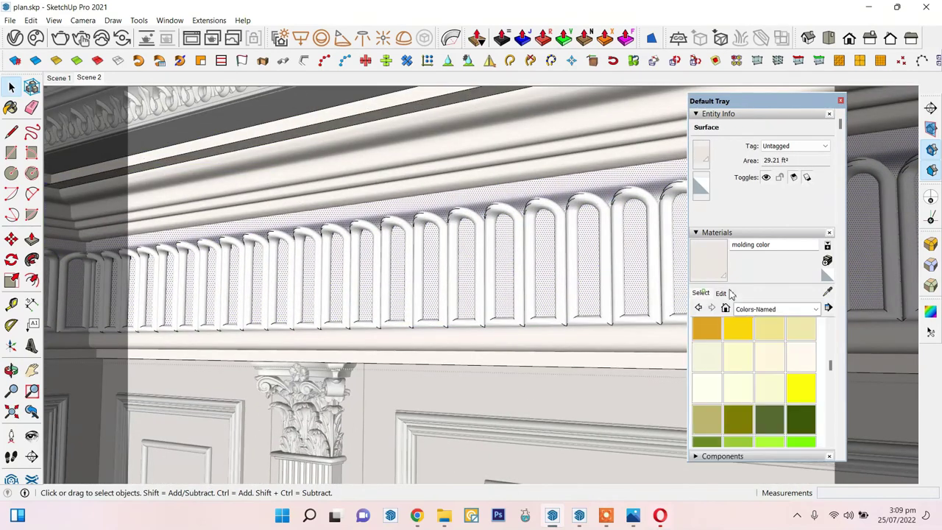
left_click(400, 293)
key("space")
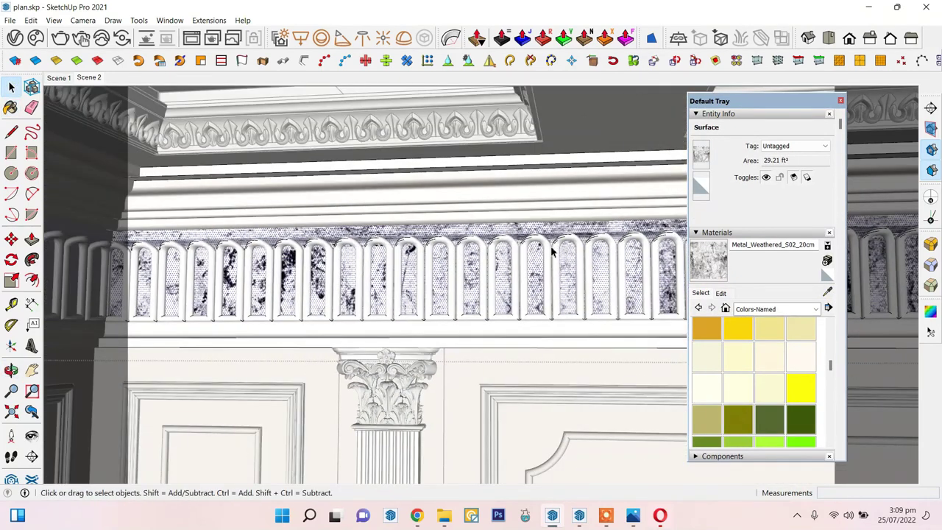
- Select individual recessed arch panels inside the frieze to check the weathered metal coverage
left_click(548, 254)
double_click(547, 248)
left_click(547, 248)
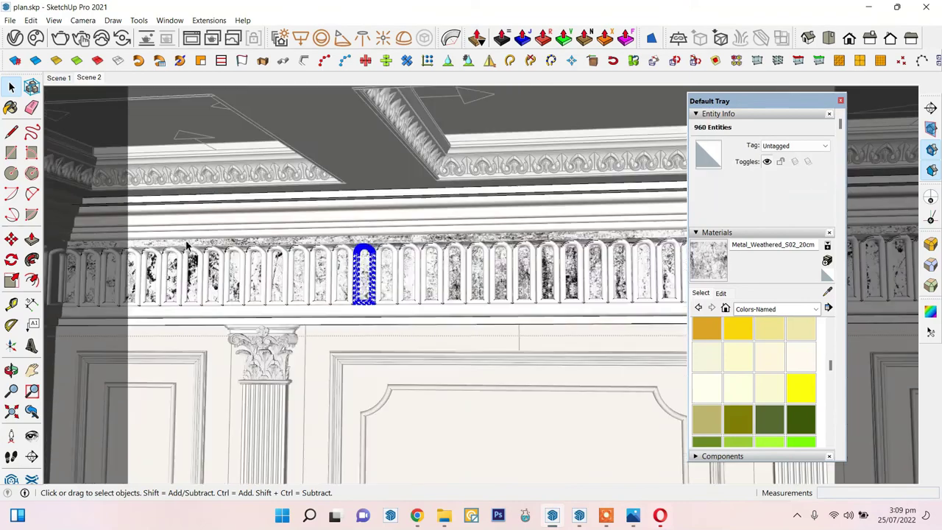
scroll(165, 253, "down", 5)
scroll(165, 253, "down", 3)
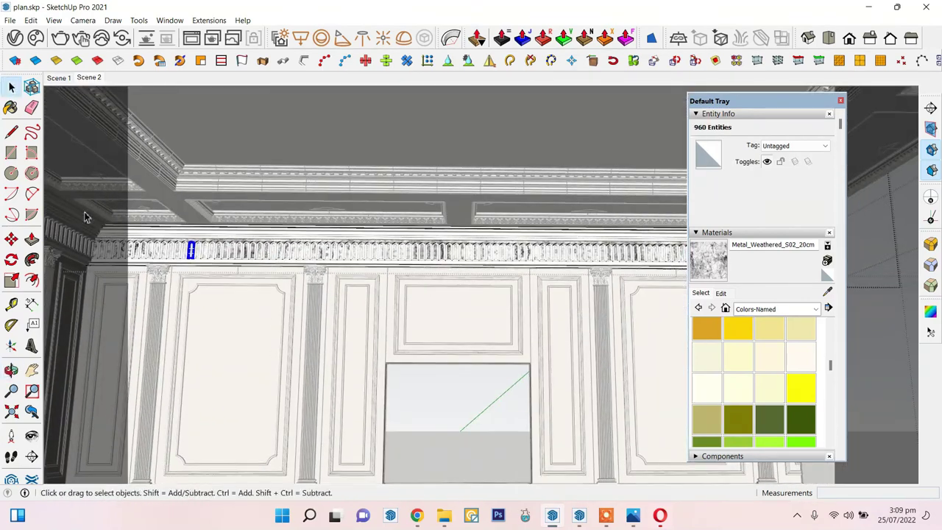
scroll(332, 252, "up", 3)
scroll(332, 252, "up", 3)
left_click(332, 253)
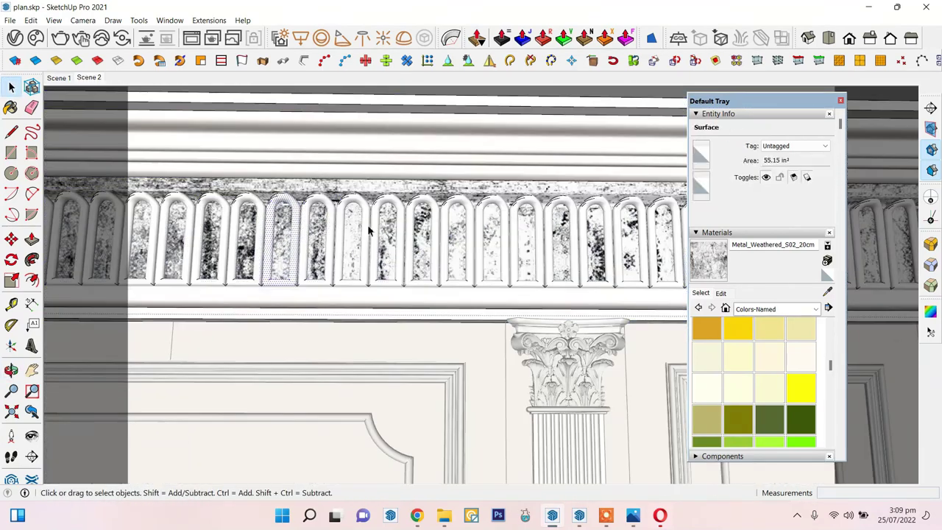
middle_click_drag(368, 228, 352, 265)
scroll(352, 265, "down", 3)
scroll(154, 273, "down", 3)
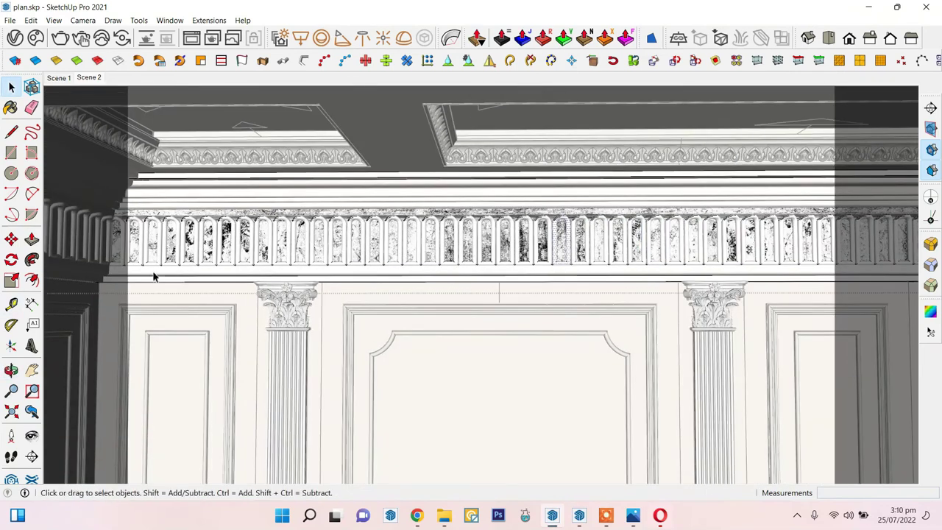
scroll(316, 255, "down", 2)
scroll(317, 254, "down", 3)
key("space")
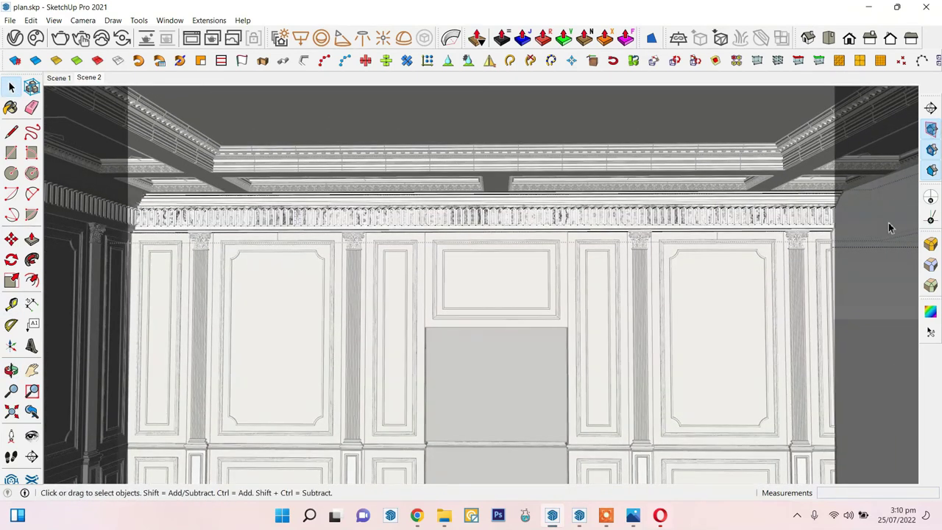
- Switch to the saved interior wall scene
middle_click_drag(889, 241, 326, 252)
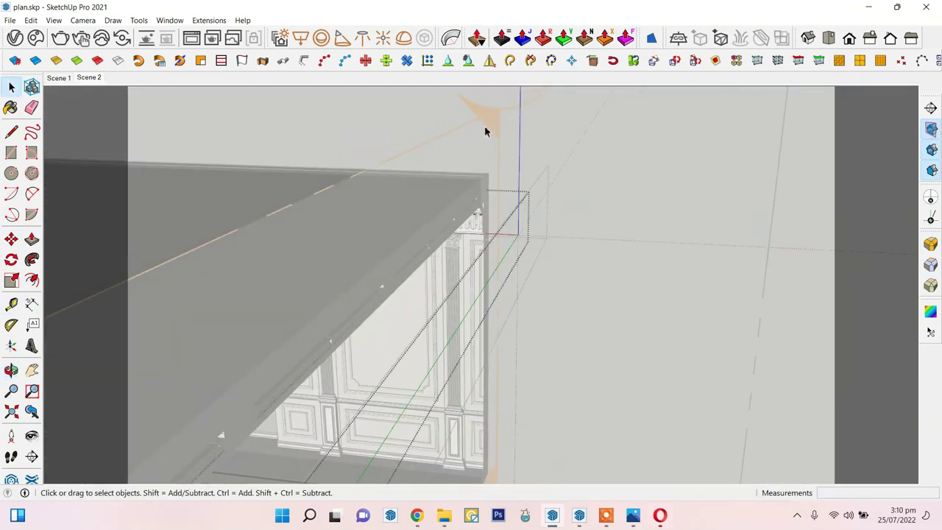
scroll(486, 131, "up", 3)
mouse_move(485, 130)
middle_mouse_down()
mouse_move(538, 217)
mouse_move(501, 159)
middle_mouse_up()
scroll(539, 217, "down", 5)
left_click(60, 78)
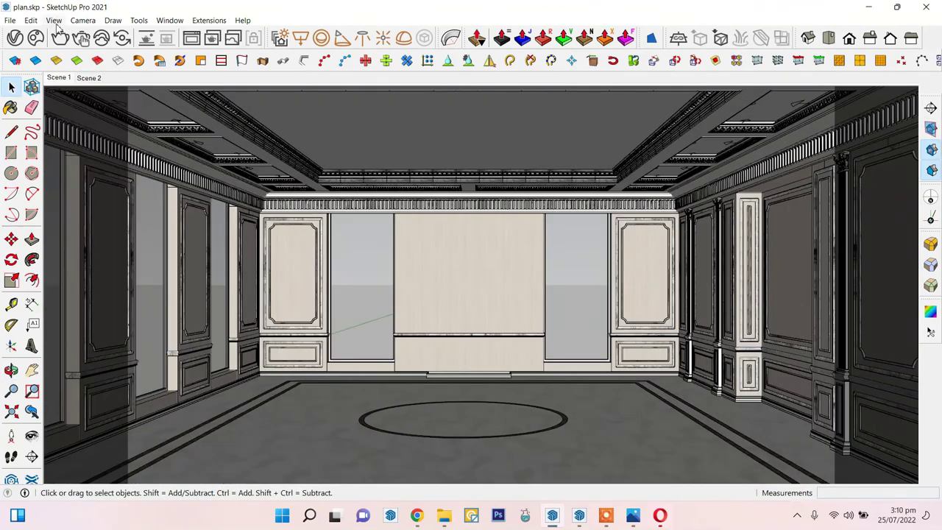
- Toggle the Profiles edge style and frame an oblique view of the frieze
left_click(54, 20)
left_click(185, 222)
scroll(651, 258, "up", 5)
scroll(219, 248, "up", 2)
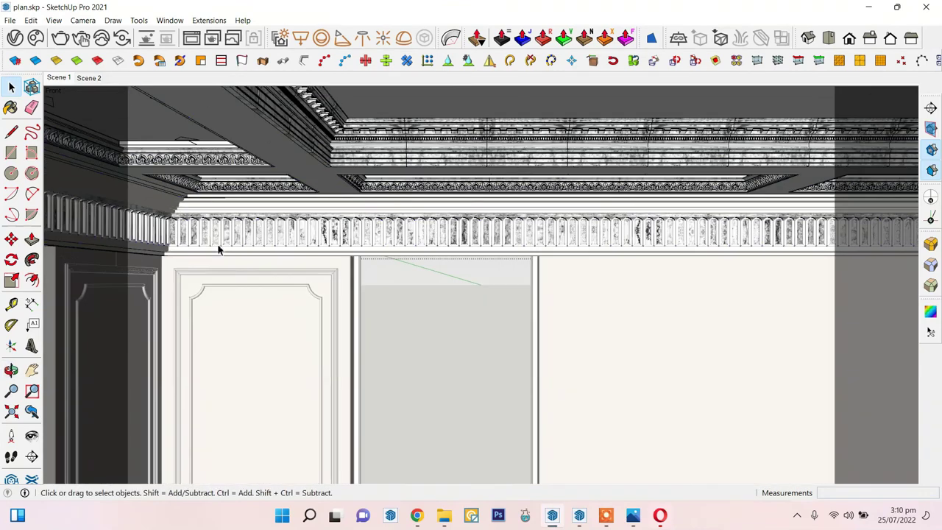
scroll(212, 232, "down", 1)
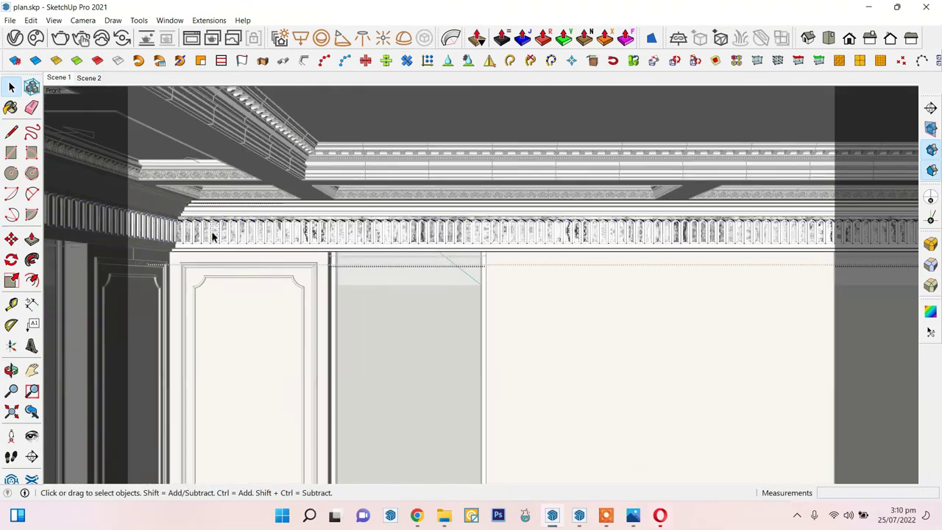
scroll(220, 224, "down", 4)
scroll(243, 211, "down", 2)
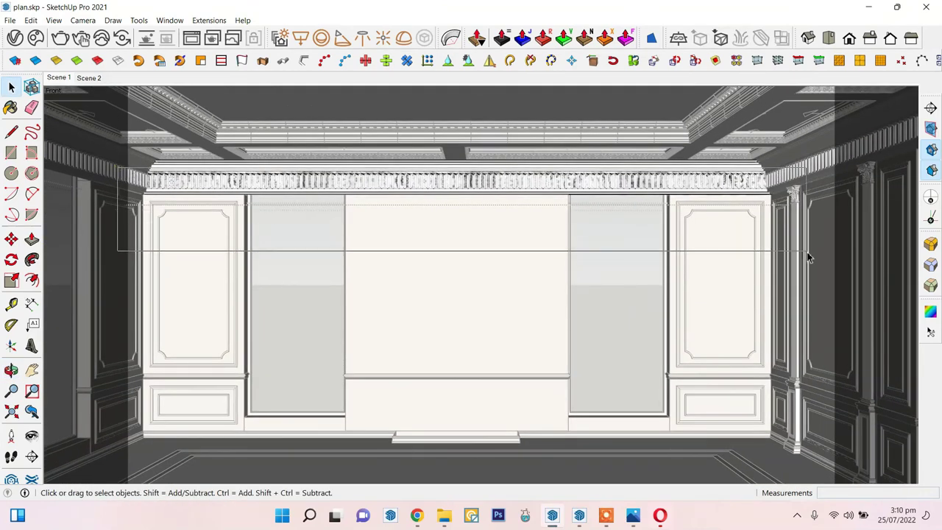
scroll(176, 178, "up", 3)
scroll(176, 179, "up", 3)
scroll(212, 236, "up", 1)
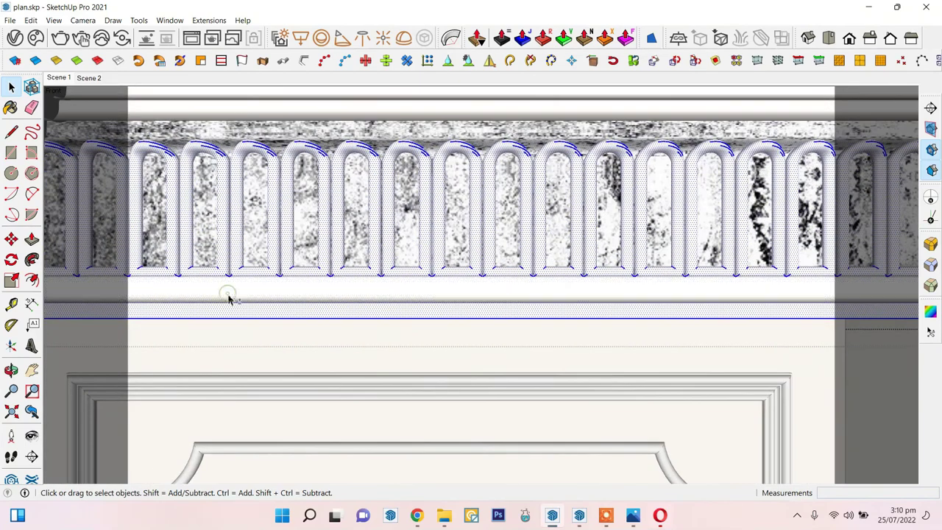
mouse_move(228, 297)
middle_mouse_down()
mouse_move(301, 343)
mouse_move(243, 221)
middle_mouse_up()
- Reopen the Default Tray, paint the frieze with weathered metal, then go to the exterior corner scene
left_click(169, 19)
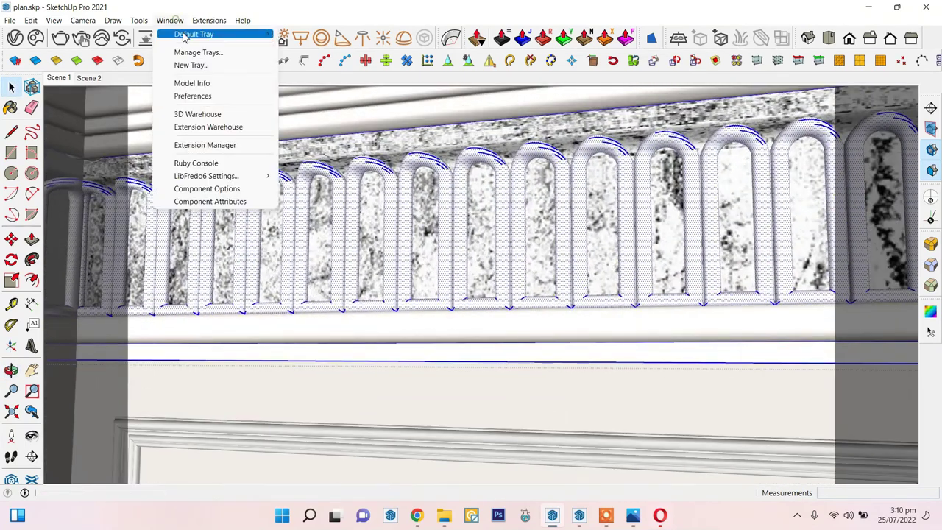
left_click(309, 35)
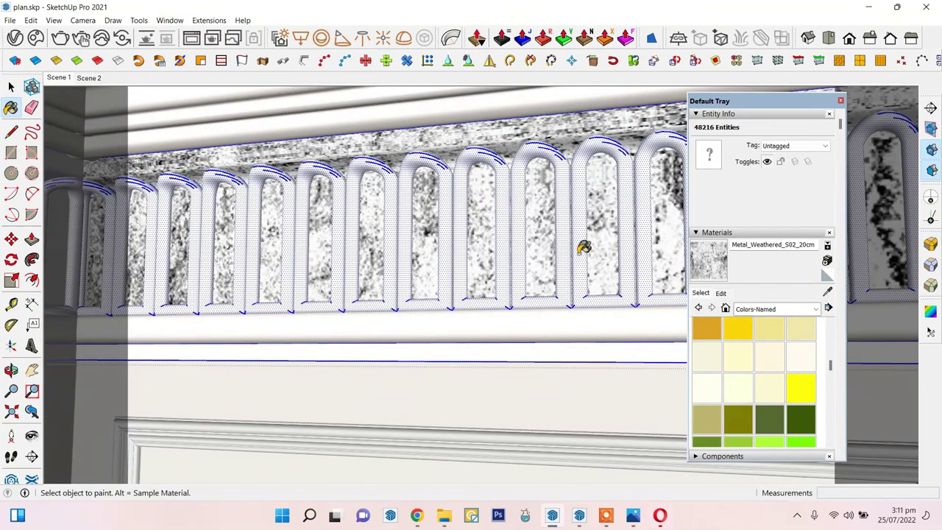
left_click(583, 248)
left_click(7, 88)
left_click(841, 100)
mouse_move(840, 100)
middle_mouse_down()
mouse_move(238, 176)
mouse_move(660, 150)
mouse_move(508, 181)
middle_mouse_up()
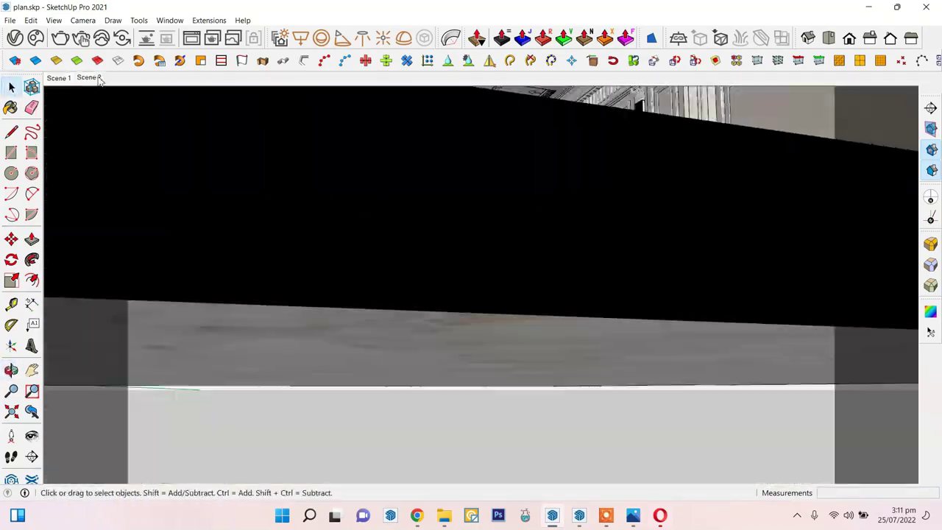
left_click(89, 78)
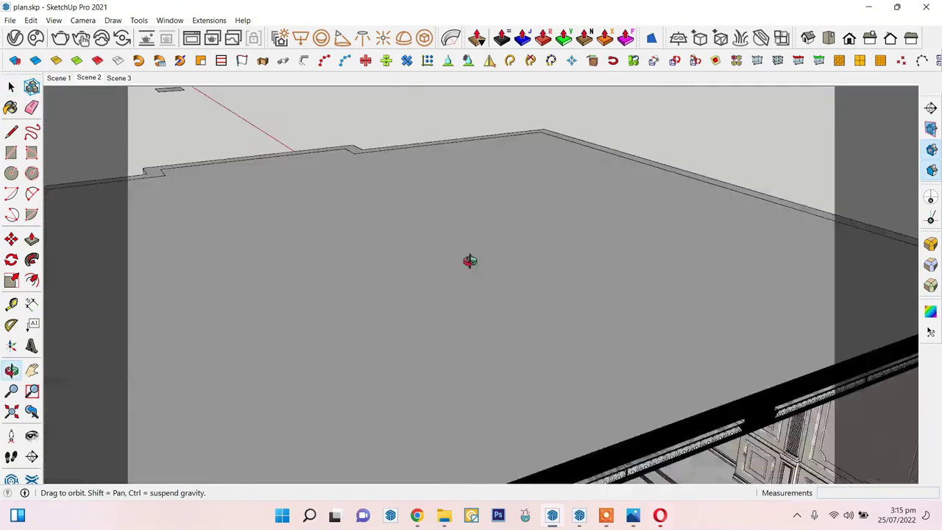
- Flip the ceiling group along Group's Blue and toggle Display Section Planes
right_click(523, 140)
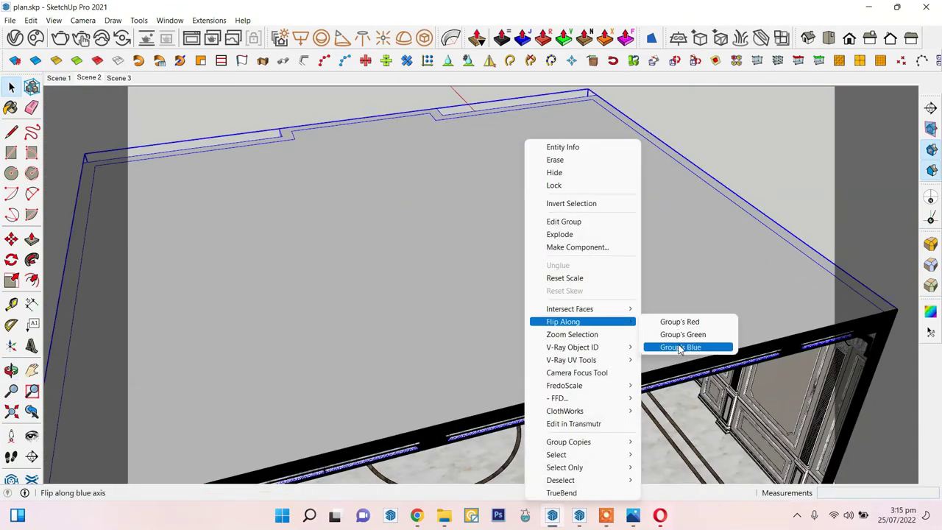
left_click(684, 347)
left_click(931, 129)
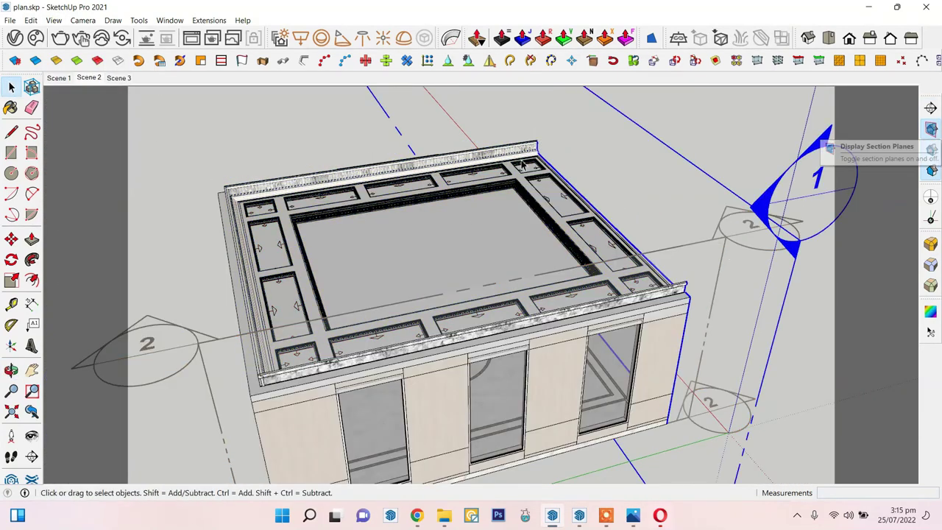
- Zoom in on the central ceiling panel's moulding bands
scroll(522, 165, "up", 5)
scroll(463, 378, "up", 3)
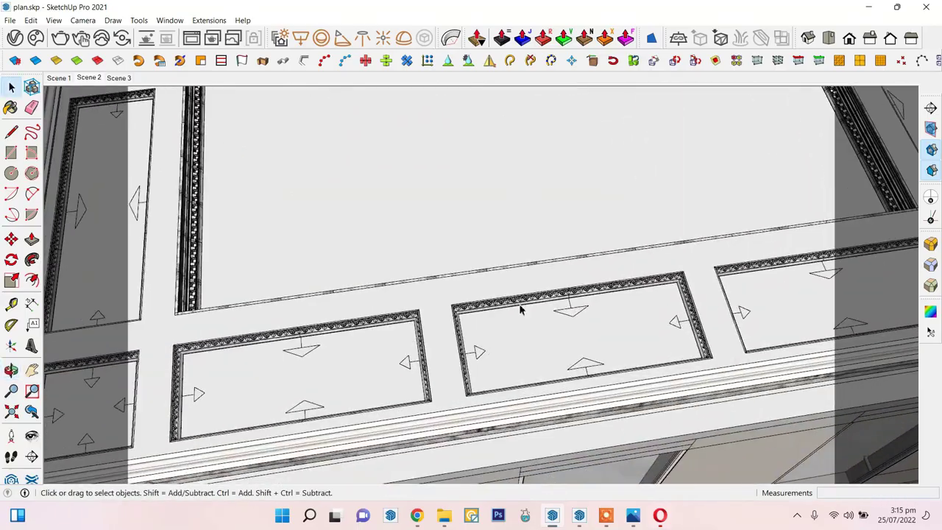
middle_click_drag(652, 304, 489, 360)
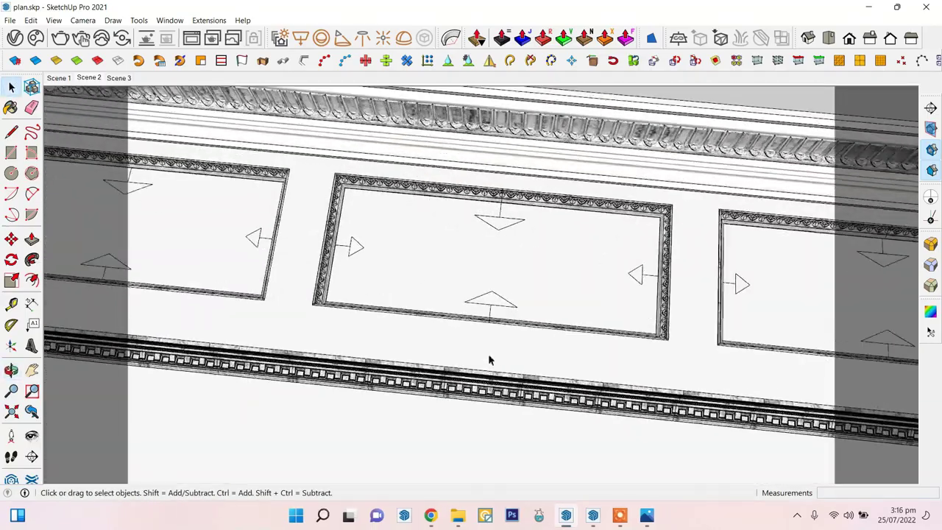
scroll(489, 360, "up", 3)
scroll(471, 316, "up", 2)
- Draw a line across the ceiling panel ending on the moulding edge
key("l")
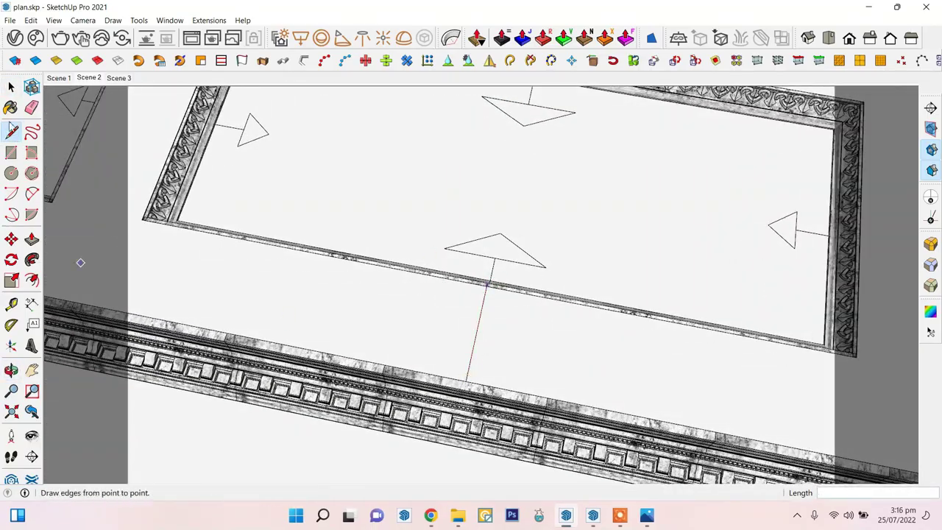
left_click(467, 381)
key("space")
middle_click_drag(467, 381, 543, 374)
- Start a Ctrl-copy of the ring light fixture, then cancel the stray copy
key("m")
scroll(503, 349, "up", 5)
scroll(515, 324, "up", 3)
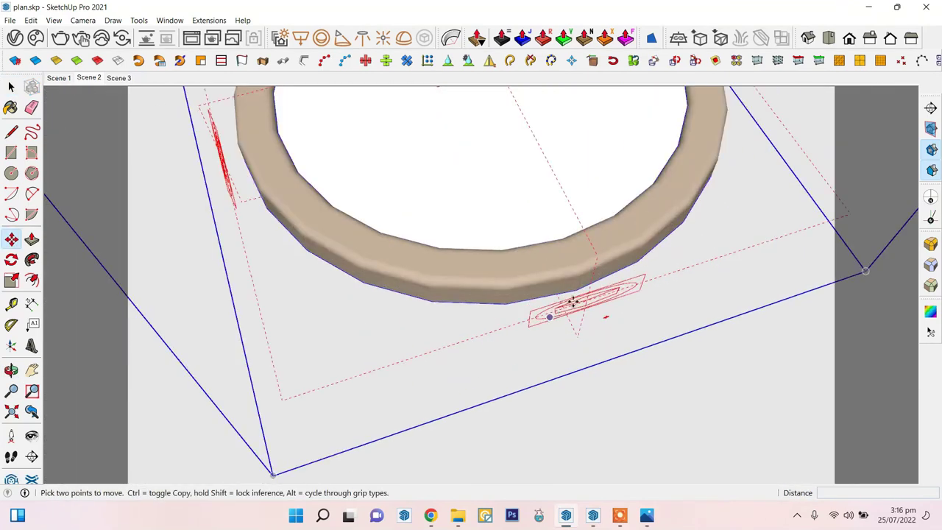
scroll(423, 334, "down", 4)
key("ctrl")
left_click(423, 335)
key("Escape")
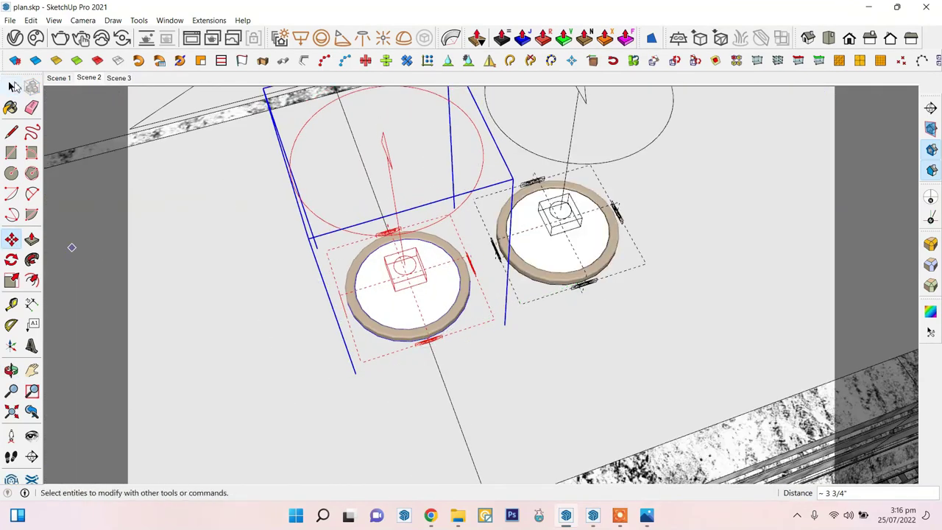
scroll(542, 227, "down", 3)
- Copy the ring light fixture onto the ceiling strip to begin a row
middle_click_drag(542, 228, 462, 322)
left_click(462, 321)
key("m")
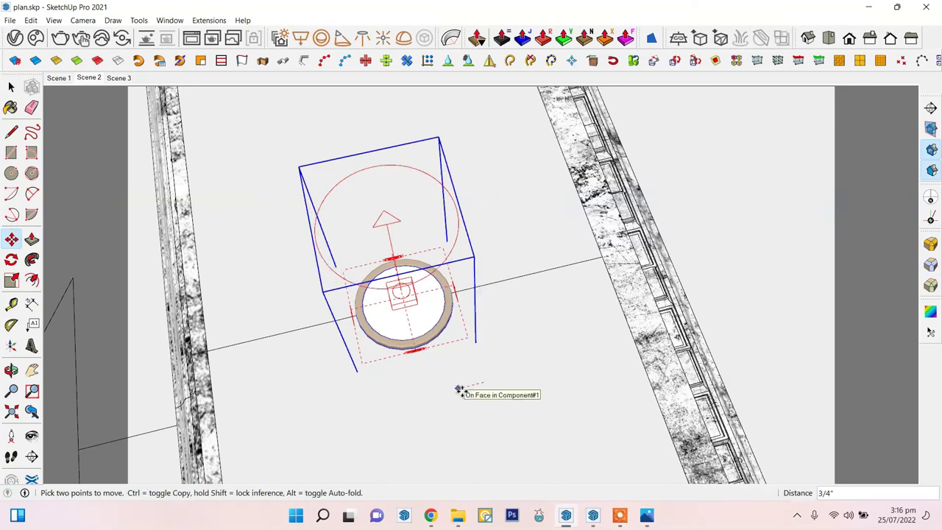
key("space")
middle_click_drag(154, 284, 471, 327)
key("m")
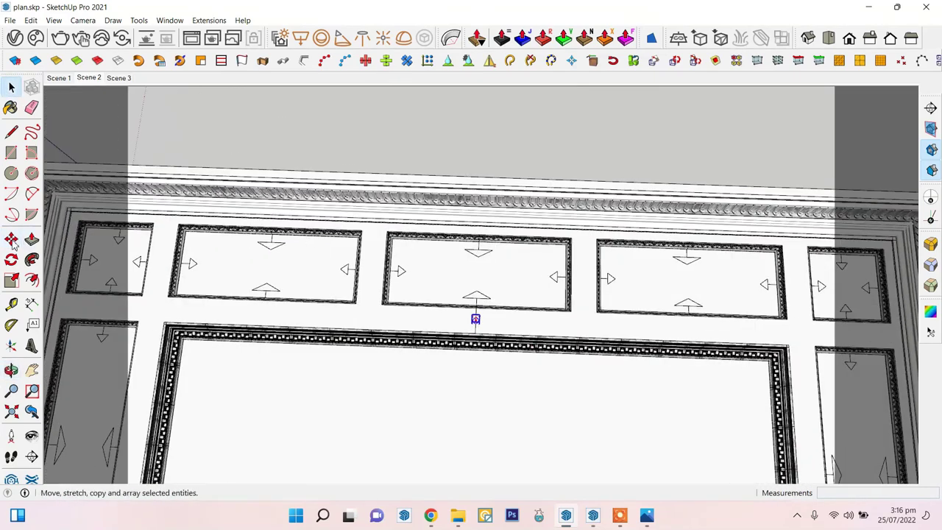
key("ctrl")
left_click(510, 327)
type("3")
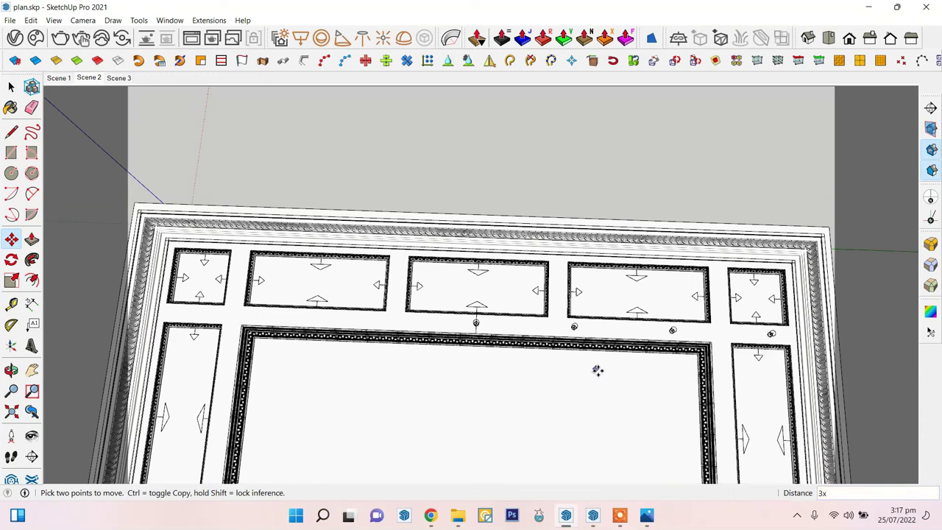
key("space")
- Select the molded panel frames around the ceiling panels
scroll(596, 370, "up", 5)
middle_click_drag(597, 370, 645, 306)
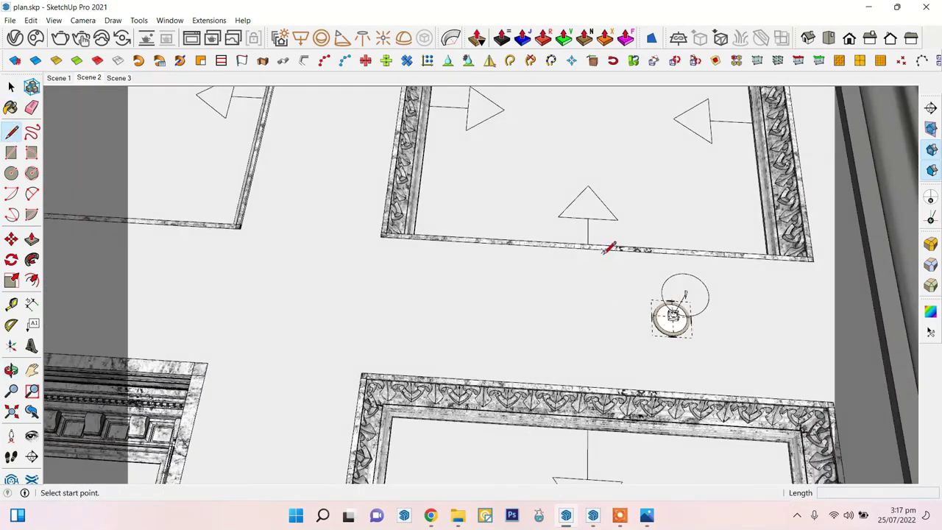
middle_click_drag(597, 250, 618, 377)
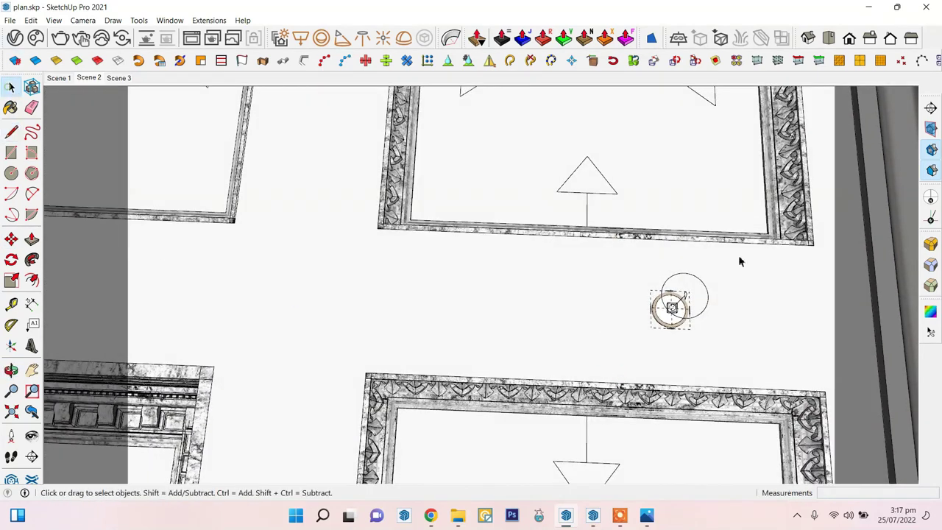
scroll(740, 261, "down", 5)
middle_click_drag(542, 331, 342, 174)
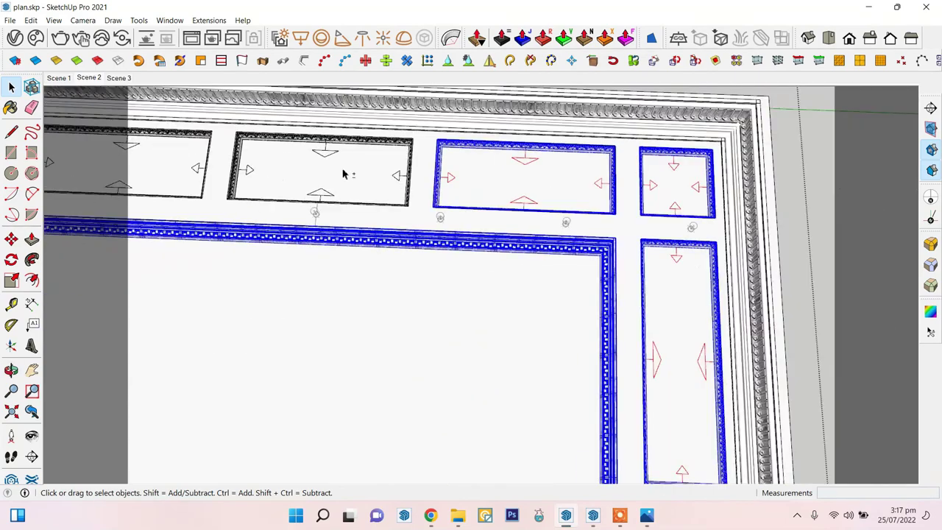
scroll(342, 174, "up", 3)
middle_click_drag(204, 143, 643, 392)
scroll(643, 392, "down", 3)
scroll(563, 212, "up", 5)
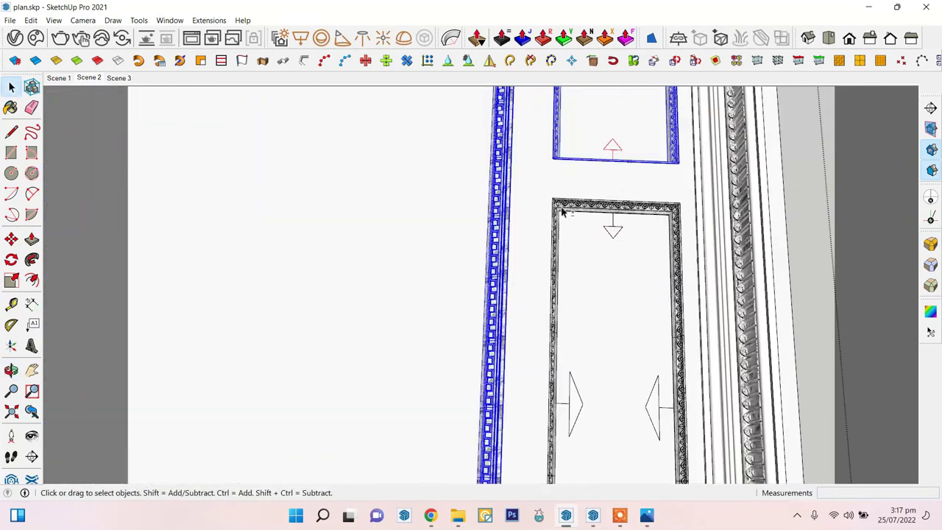
mouse_move(563, 212)
middle_mouse_down()
mouse_move(296, 162)
mouse_move(309, 309)
middle_mouse_up()
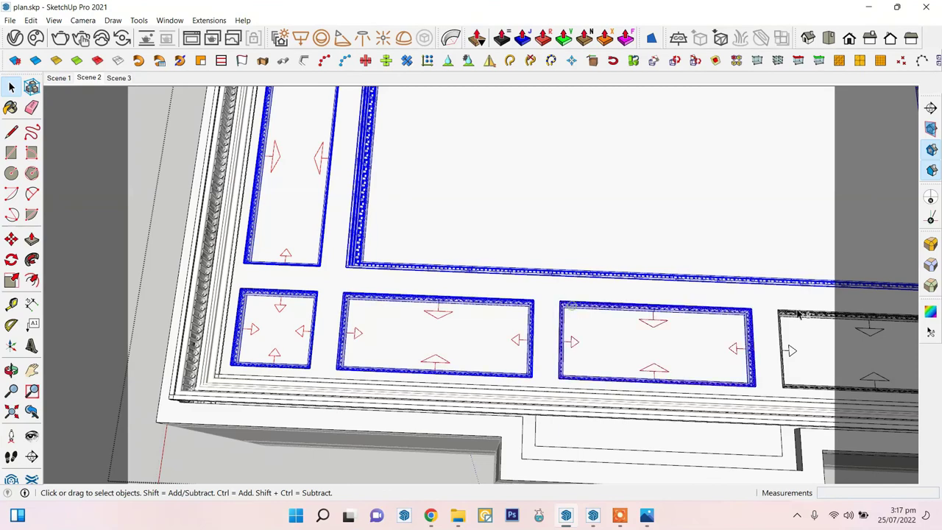
scroll(799, 314, "up", 3)
- Hide the selected molded panel frames
right_click(690, 220)
left_click(736, 208)
mouse_move(736, 208)
middle_mouse_down()
mouse_move(500, 305)
mouse_move(623, 292)
middle_mouse_up()
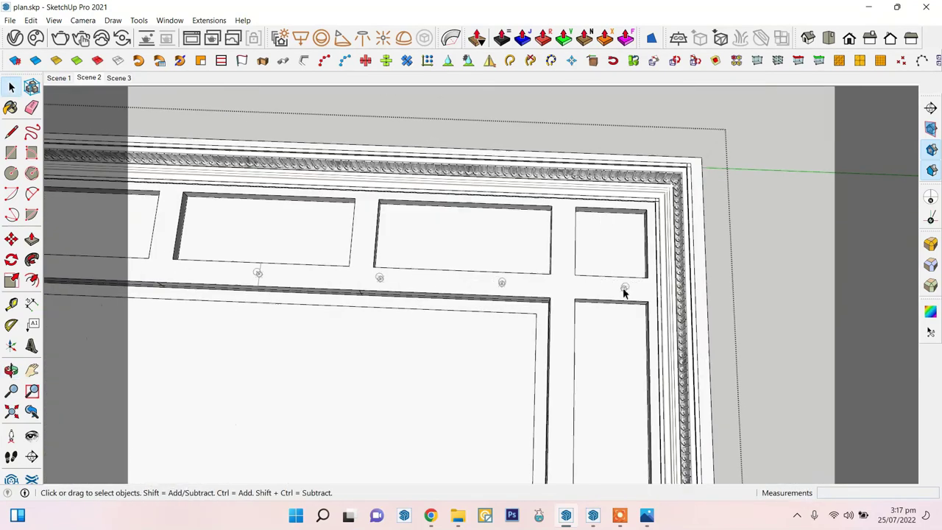
scroll(623, 293, "up", 5)
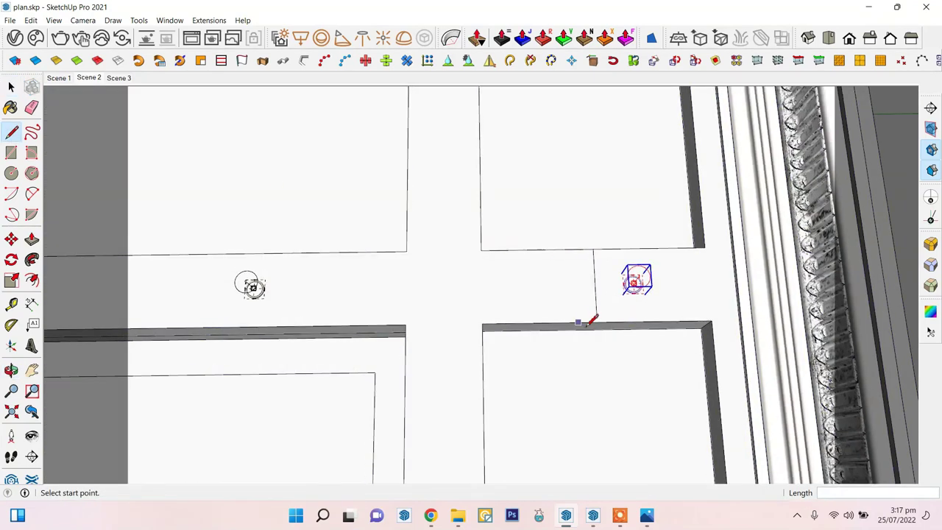
scroll(593, 284, "up", 5)
- Move the light fixture onto the new ceiling line
key("m")
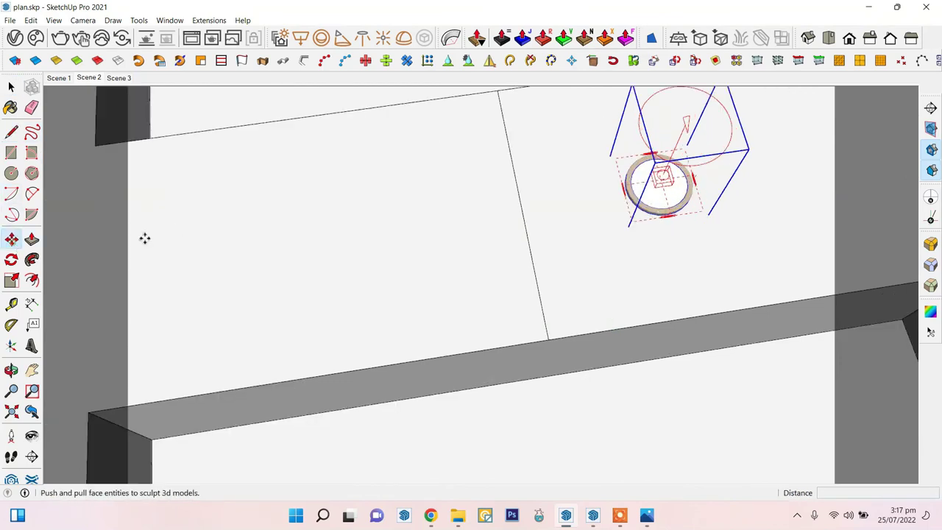
left_click(659, 215)
left_click(550, 273)
key("space")
scroll(563, 257, "down", 5)
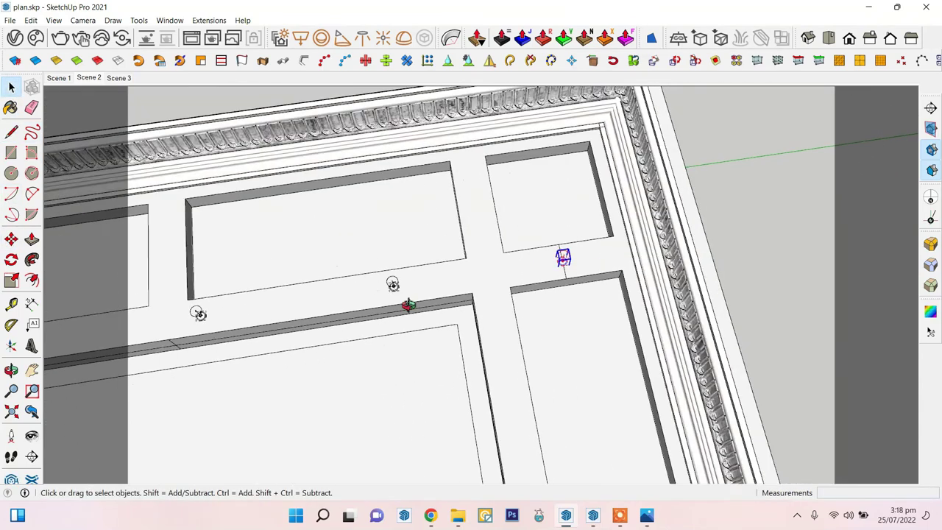
scroll(536, 268, "down", 1)
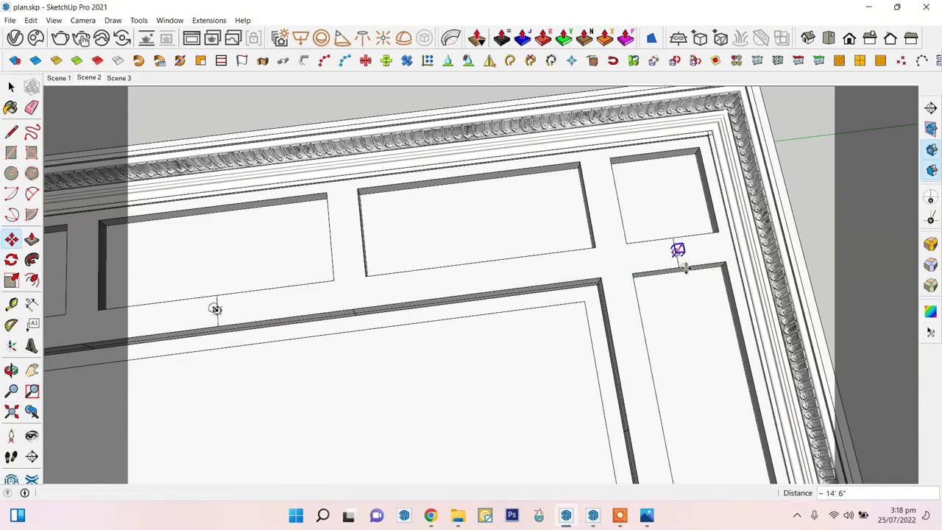
left_click(11, 87)
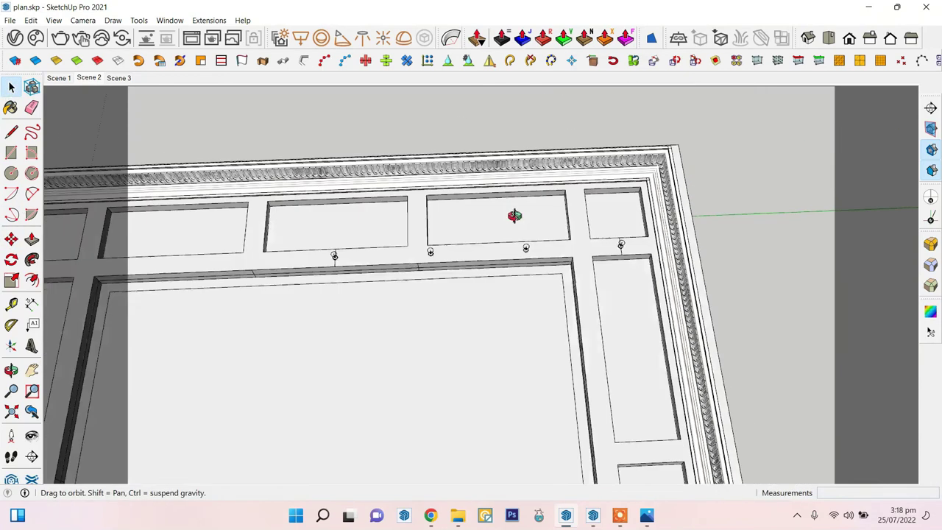
- Place another fixture copy on the ceiling strip
mouse_move(441, 221)
middle_mouse_down()
mouse_move(629, 246)
mouse_move(446, 206)
mouse_move(564, 269)
middle_mouse_up()
key("m")
left_click(447, 206)
key("space")
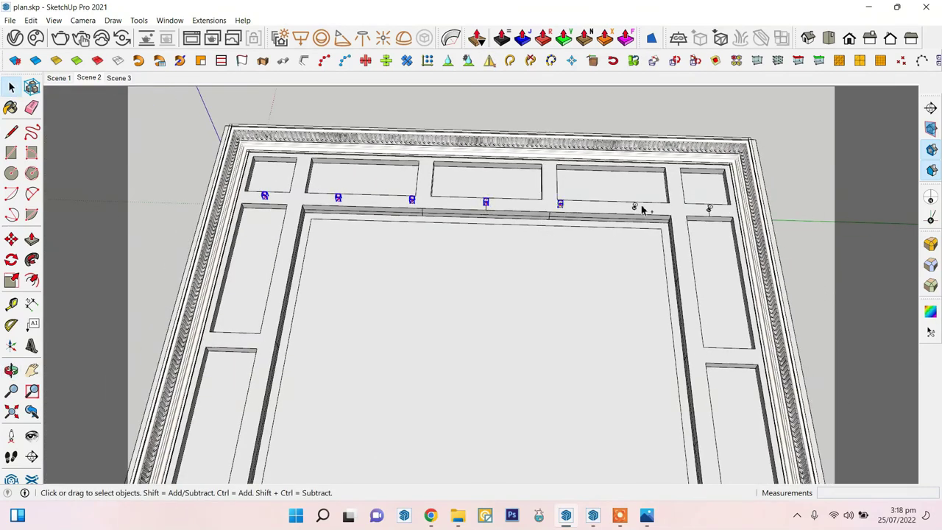
scroll(429, 217, "up", 5)
- Group the row of fixtures and place a mirrored row along the right side
right_click(429, 217)
left_click(491, 263)
scroll(491, 263, "down", 8)
middle_click_drag(491, 263, 671, 216)
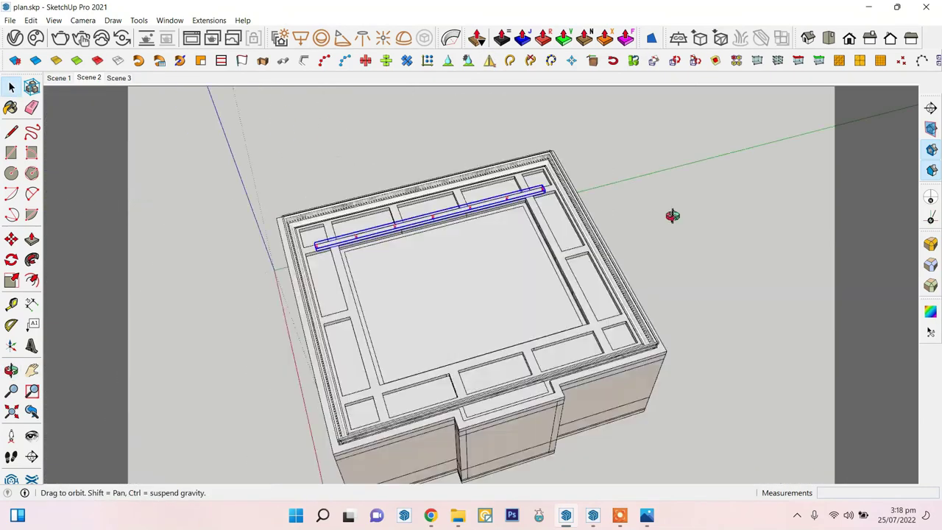
left_click(506, 209)
middle_click_drag(506, 210, 470, 280)
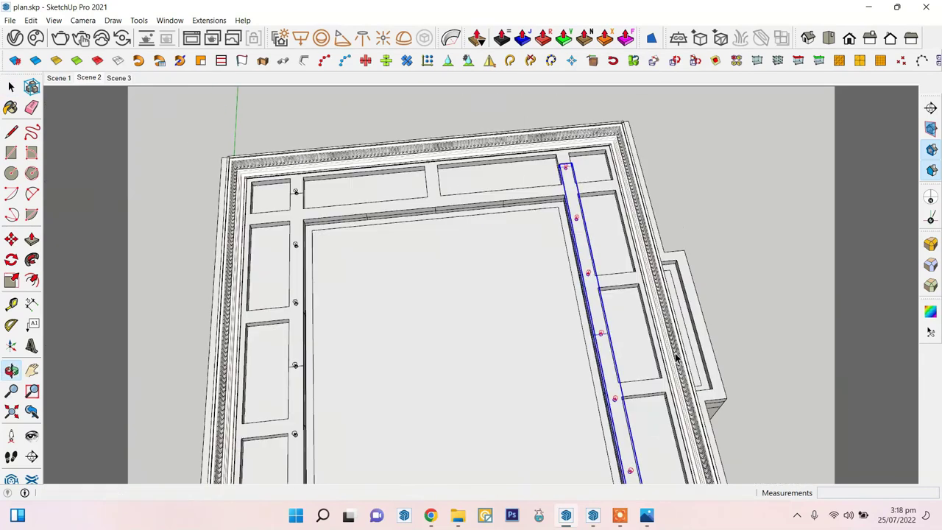
key("space")
- Rotate a fixture row and drop it onto the inner strip
left_click(433, 291)
scroll(500, 282, "up", 3)
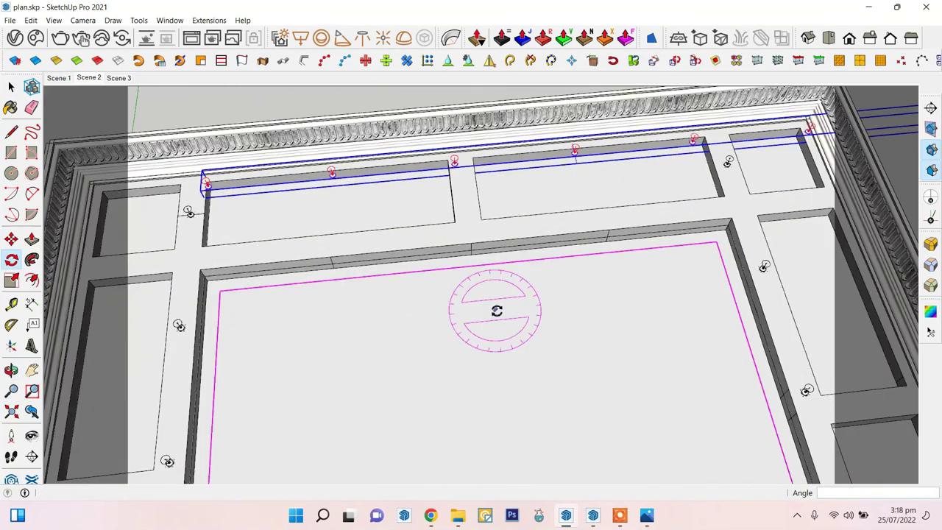
scroll(493, 294, "up", 3)
left_click(11, 239)
scroll(597, 140, "down", 2)
scroll(597, 140, "down", 3)
scroll(515, 250, "down", 3)
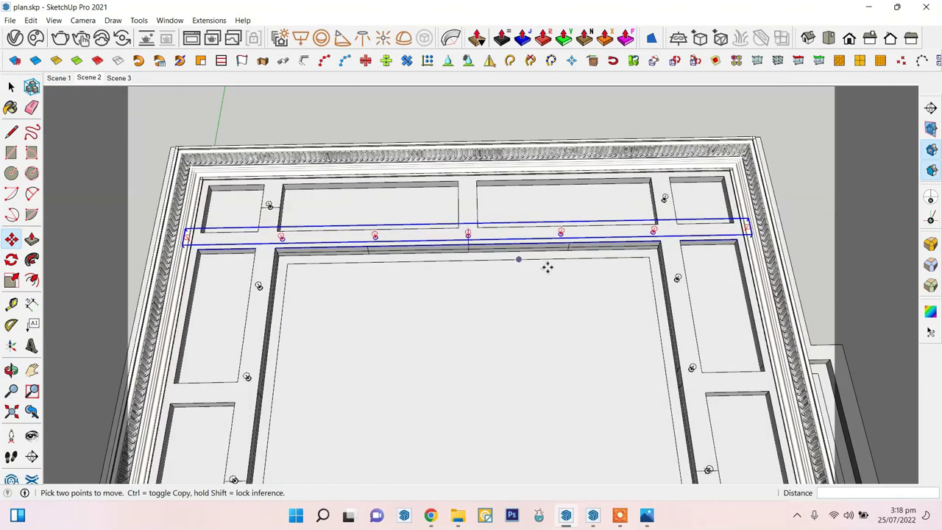
left_click(11, 88)
scroll(456, 294, "up", 3)
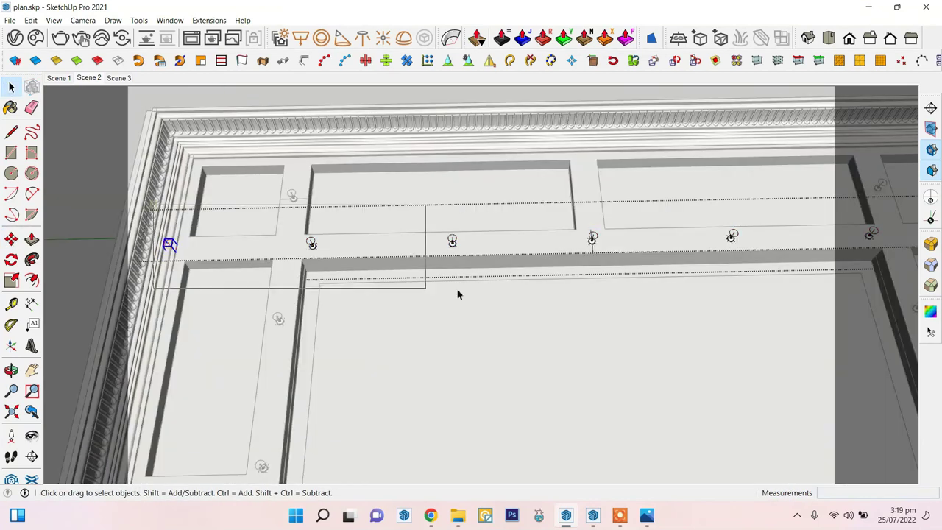
mouse_move(278, 333)
middle_mouse_down()
mouse_move(669, 336)
mouse_move(595, 349)
mouse_move(243, 282)
middle_mouse_up()
- Select the fixtures along the strip and near the corner, then mirror them
left_click(243, 281)
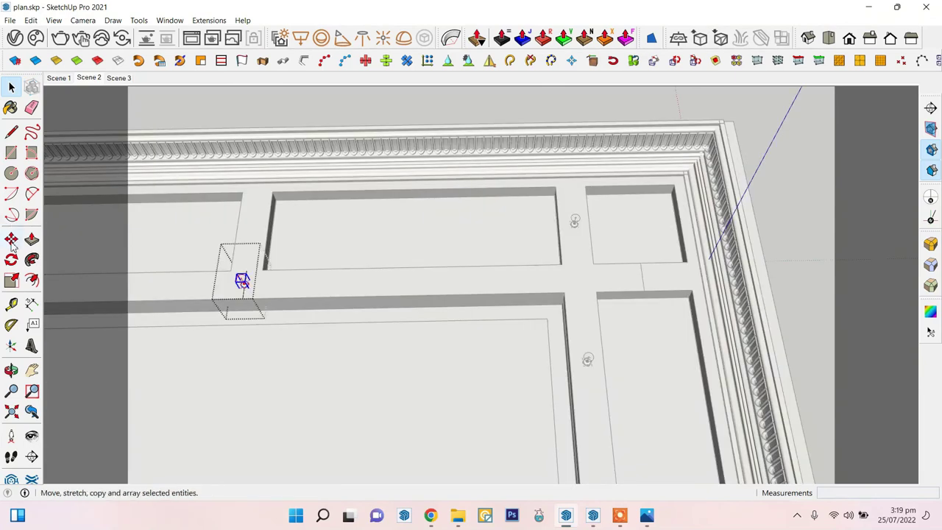
scroll(646, 291, "down", 2)
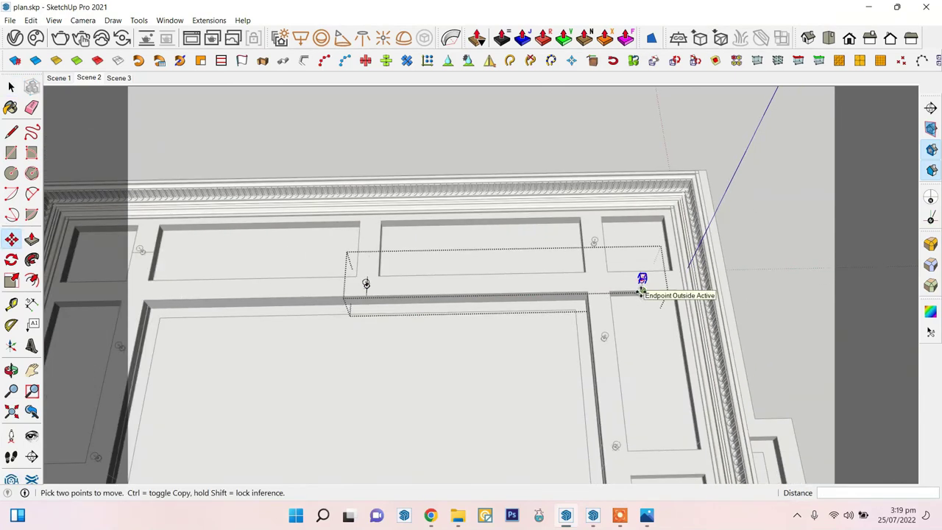
type("2/")
key("space")
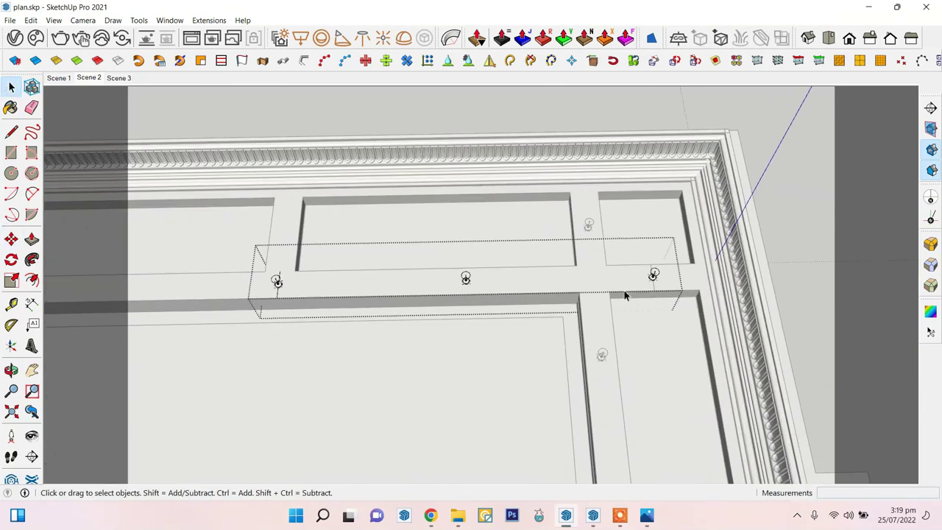
mouse_move(625, 292)
middle_mouse_down()
mouse_move(668, 269)
mouse_move(370, 261)
middle_mouse_up()
left_click_drag(418, 232, 773, 386)
middle_click_drag(773, 386, 487, 65)
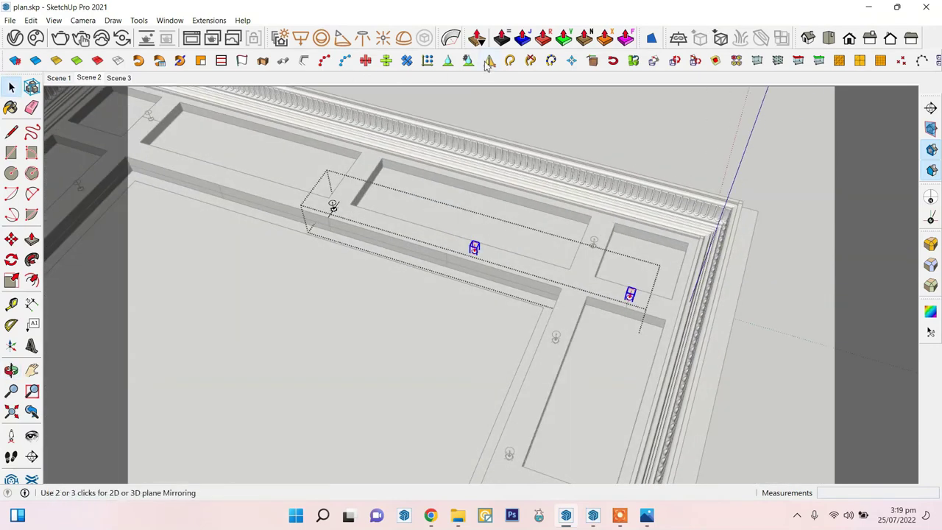
mouse_move(304, 252)
middle_mouse_down()
mouse_move(462, 284)
mouse_move(405, 260)
mouse_move(509, 251)
middle_mouse_up()
key("space")
- Orbit to look down on the whole ceiling frame and check the fixture rows
mouse_move(436, 245)
middle_mouse_down()
mouse_move(515, 243)
mouse_move(572, 273)
mouse_move(535, 213)
middle_mouse_up()
middle_click_drag(507, 143, 294, 199)
scroll(375, 284, "up", 5)
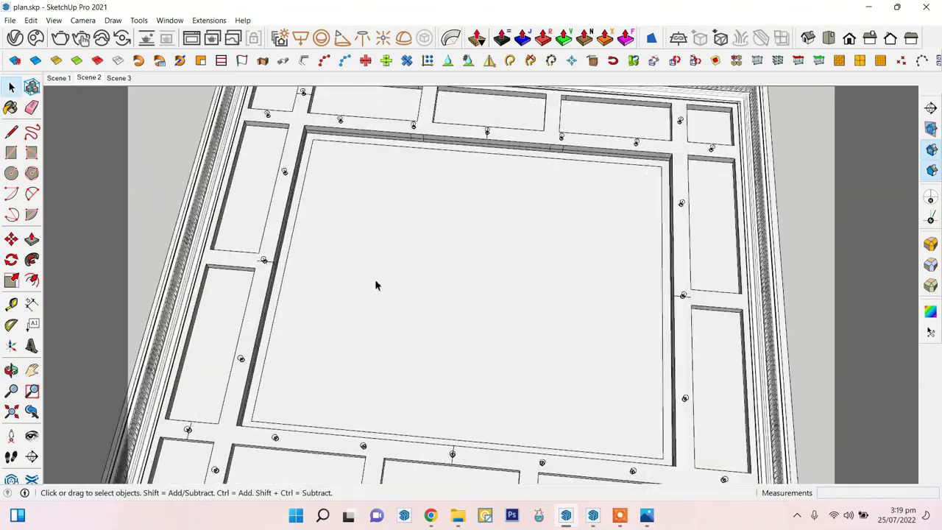
scroll(431, 181, "down", 5)
scroll(431, 181, "up", 8)
mouse_move(431, 181)
middle_mouse_down()
mouse_move(319, 291)
mouse_move(376, 257)
mouse_move(113, 271)
mouse_move(474, 246)
mouse_move(498, 196)
mouse_move(479, 231)
mouse_move(273, 301)
mouse_move(315, 316)
middle_mouse_up()
scroll(263, 254, "up", 2)
key("l")
key("space")
scroll(505, 199, "up", 2)
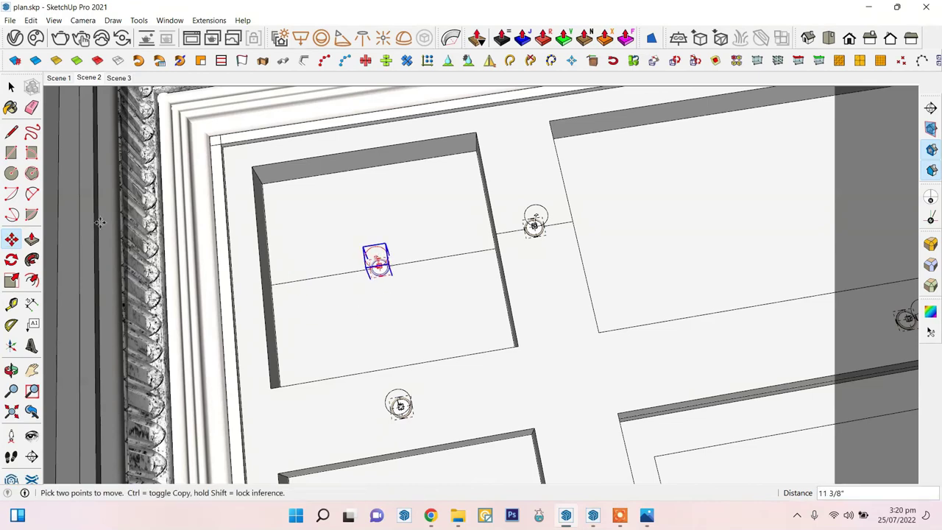
- Orbit around the ceiling panels and cancel the copy in progress
mouse_move(99, 223)
middle_mouse_down()
mouse_move(397, 317)
mouse_move(389, 228)
mouse_move(301, 212)
mouse_move(118, 274)
middle_mouse_up()
key("space")
scroll(389, 231, "down", 5)
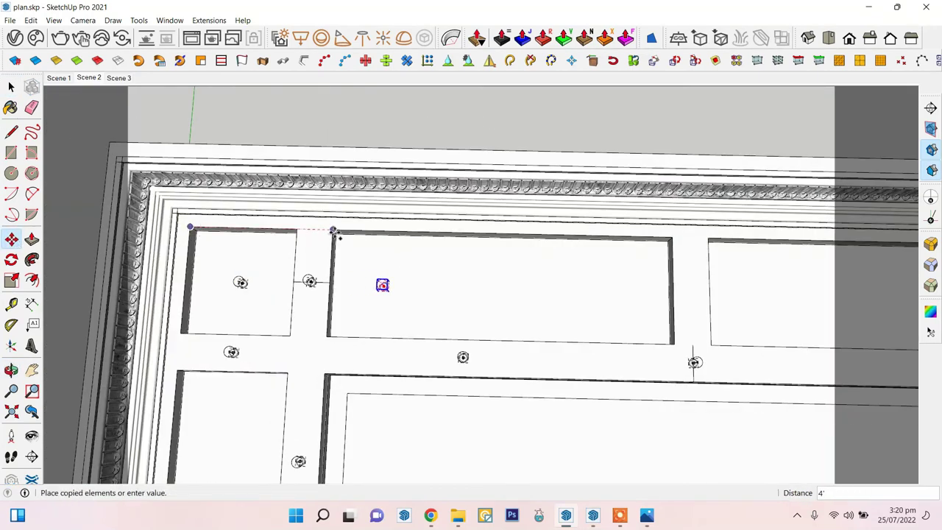
middle_click_drag(334, 232, 409, 288)
middle_click_drag(440, 207, 368, 220)
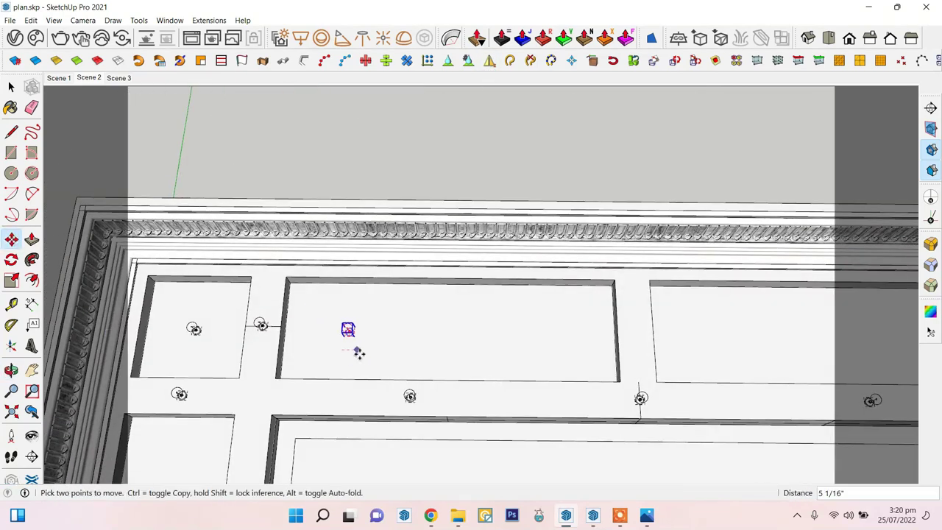
middle_click_drag(363, 352, 434, 219)
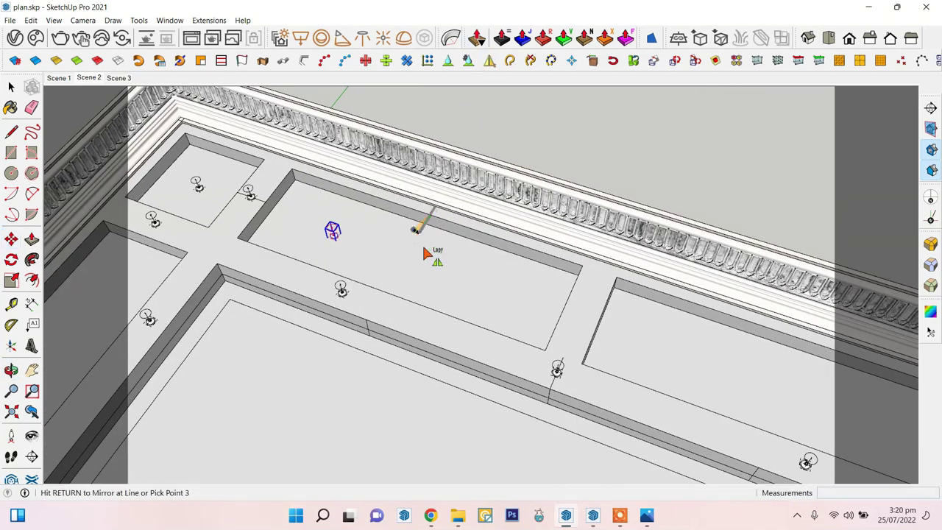
key("space")
scroll(425, 253, "down", 3)
scroll(384, 261, "down", 2)
middle_click_drag(384, 261, 571, 267)
scroll(595, 213, "up", 4)
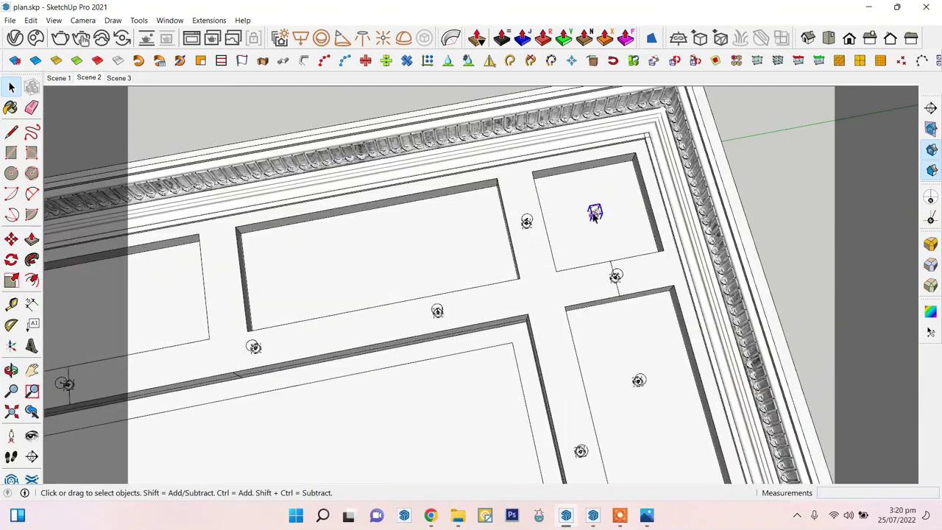
mouse_move(478, 192)
middle_mouse_down()
mouse_move(357, 269)
mouse_move(442, 147)
middle_mouse_up()
key("space")
key("space")
scroll(419, 235, "down", 3)
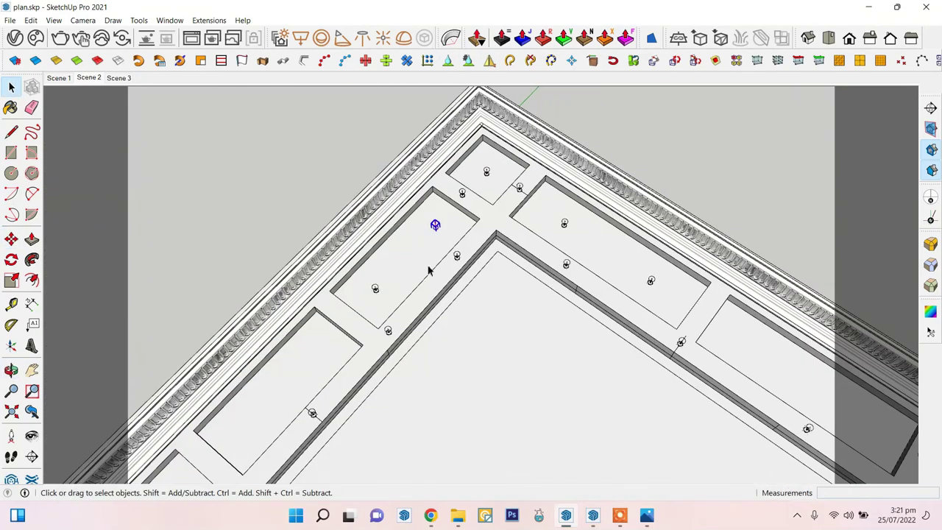
middle_click_drag(429, 267, 383, 257)
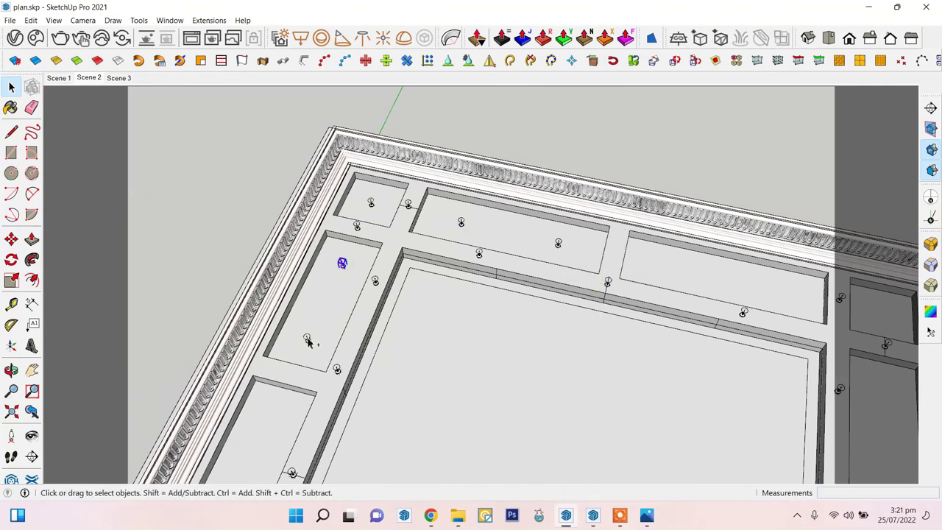
- Select the light fixture rails and cut them with Ctrl+X
right_click(307, 341)
left_click(368, 278)
scroll(466, 221, "down", 2)
scroll(462, 204, "down", 2)
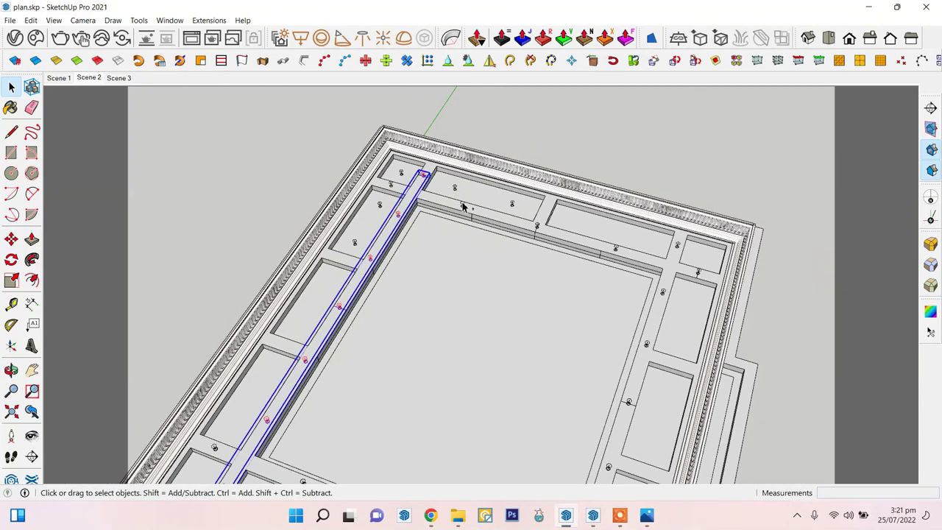
scroll(598, 344, "down", 3)
scroll(439, 203, "up", 2)
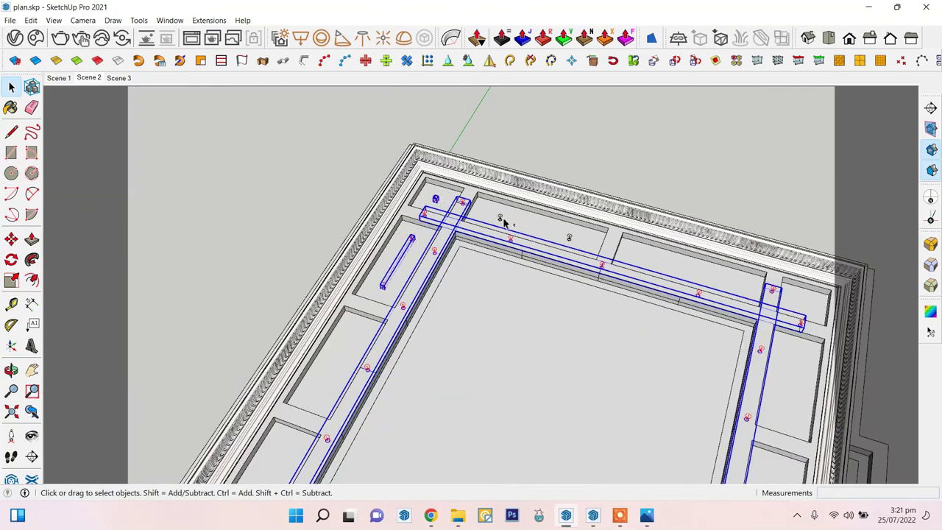
scroll(504, 223, "down", 3)
key("ctrl+x")
scroll(427, 216, "up", 3)
- Paste the light rails back in place and unhide all hidden moldings
left_click(31, 20)
left_click(68, 103)
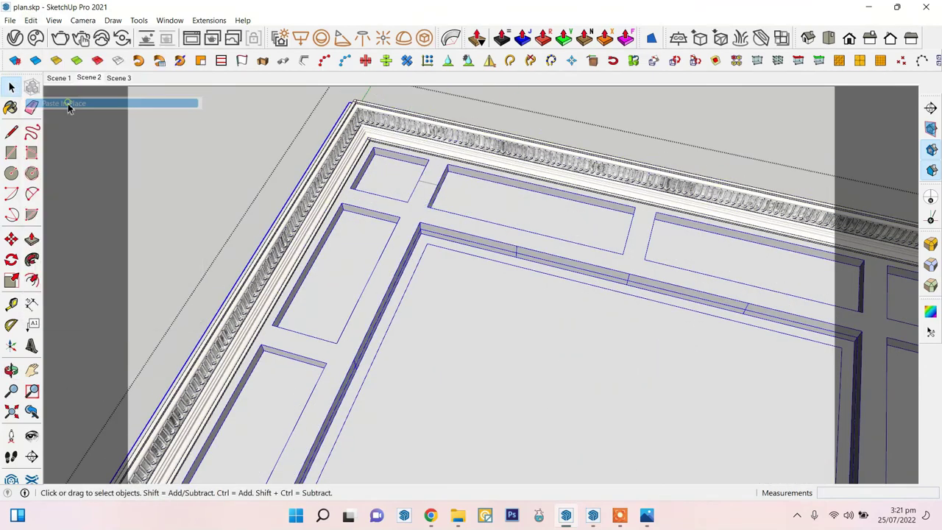
left_click(30, 20)
left_click(242, 229)
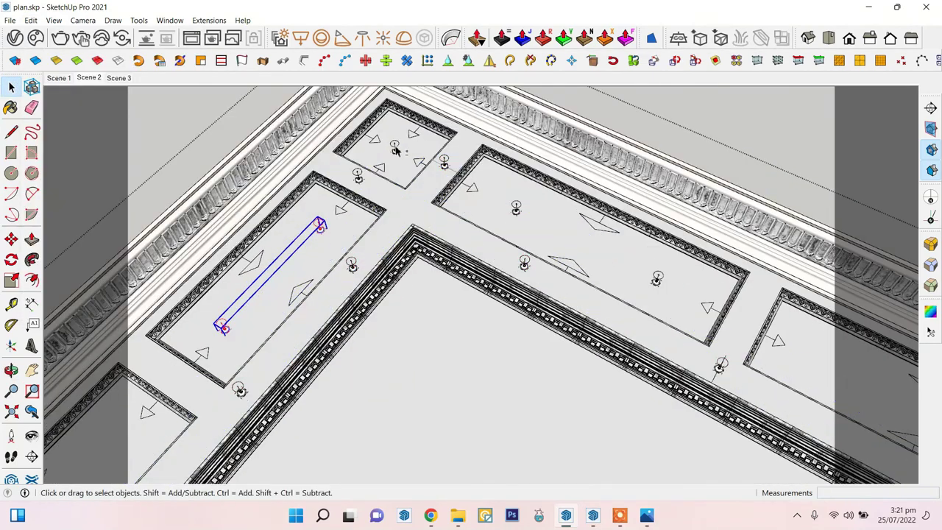
- Copy a light from the corner panel group and paste it in place in the neighbouring panel
double_click(380, 119)
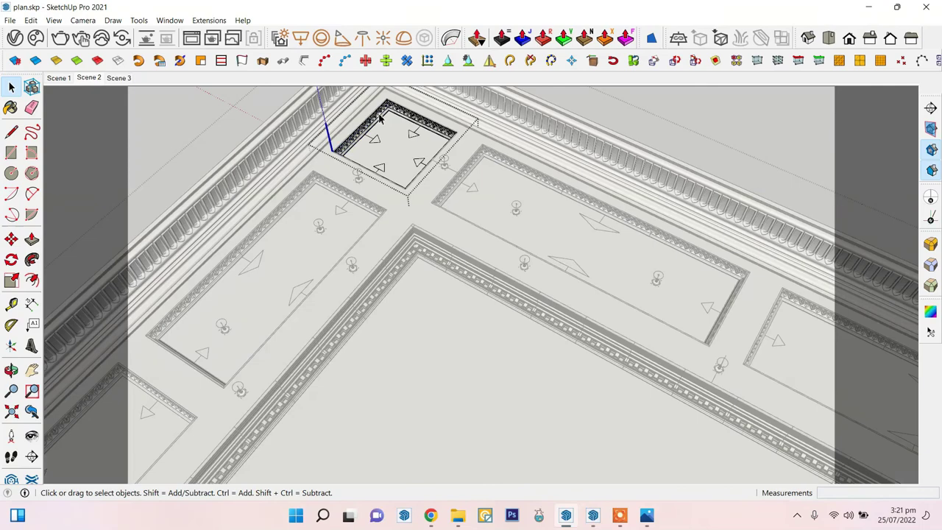
left_click(30, 20)
left_click(67, 103)
middle_click_drag(353, 206, 390, 221)
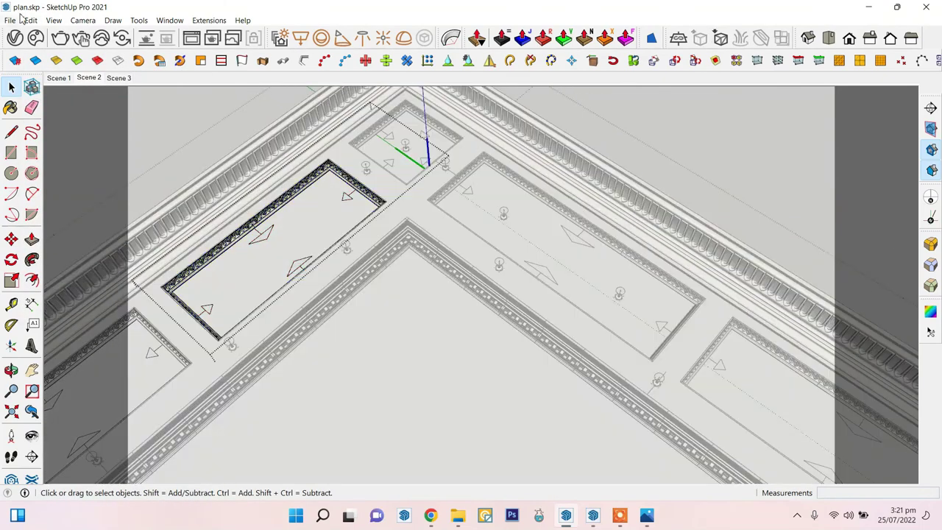
key("ctrl+c")
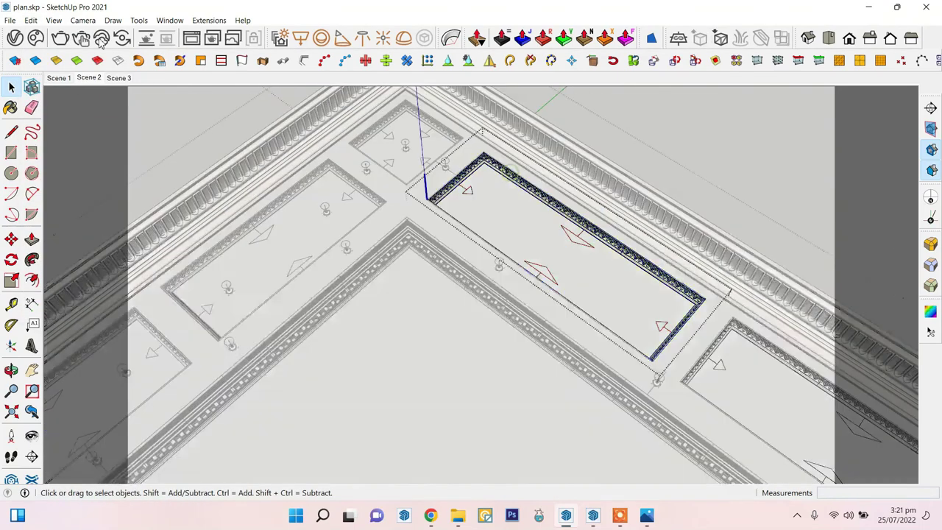
left_click(30, 20)
left_click(73, 101)
- Flip the ceiling group along its blue axis
mouse_move(529, 206)
middle_mouse_down()
mouse_move(483, 207)
mouse_move(691, 238)
middle_mouse_up()
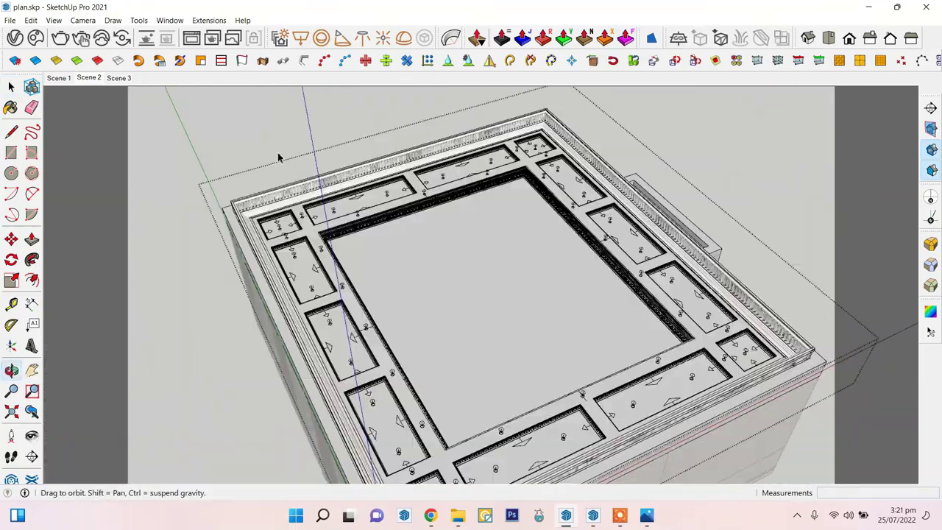
middle_click_drag(622, 231, 571, 140)
right_click(571, 140)
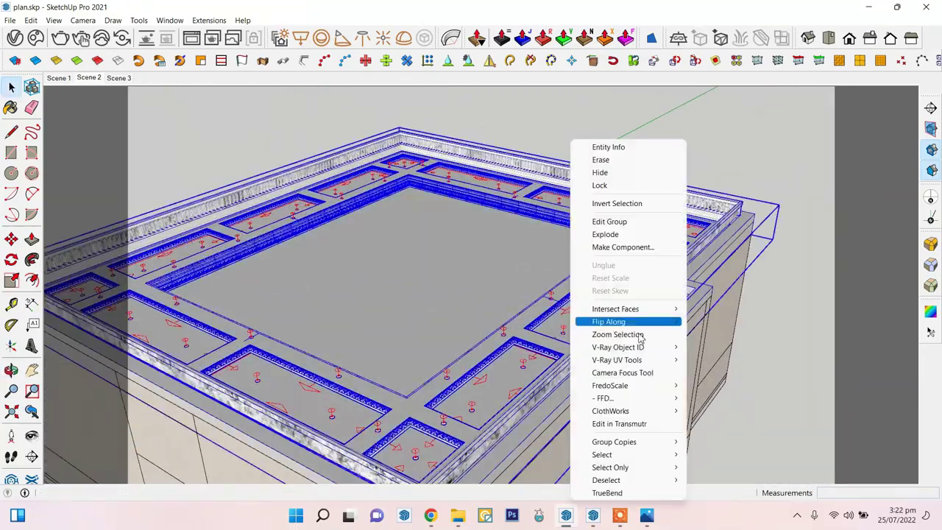
left_click(715, 347)
- Switch to Scene 3 and show the Drawing folder beside the model
left_click(118, 77)
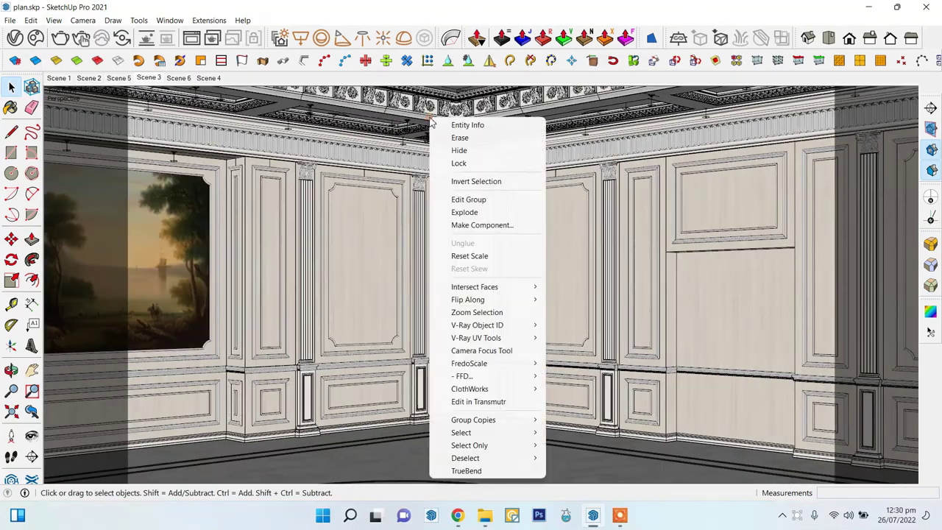
scroll(380, 151, "down", 5)
middle_click_drag(380, 152, 785, 292)
scroll(759, 149, "up", 5)
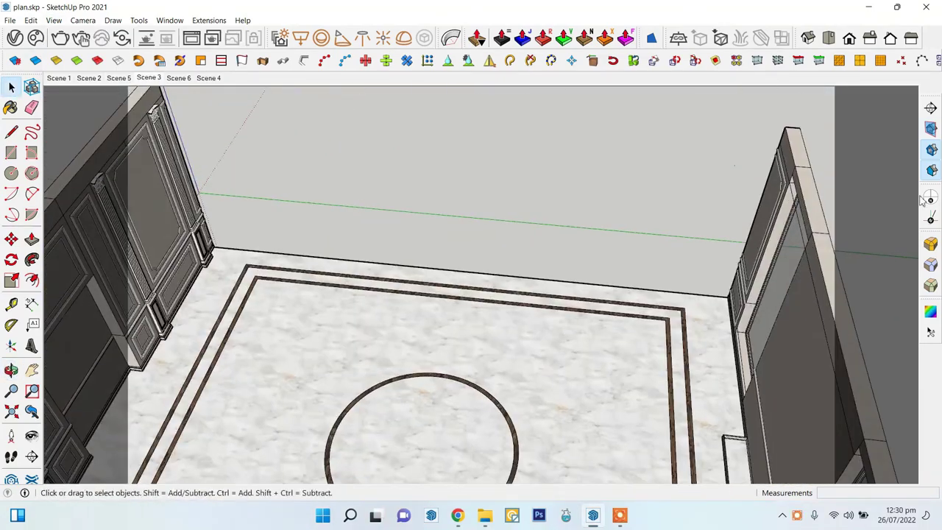
middle_click_drag(759, 149, 624, 378)
scroll(377, 241, "up", 5)
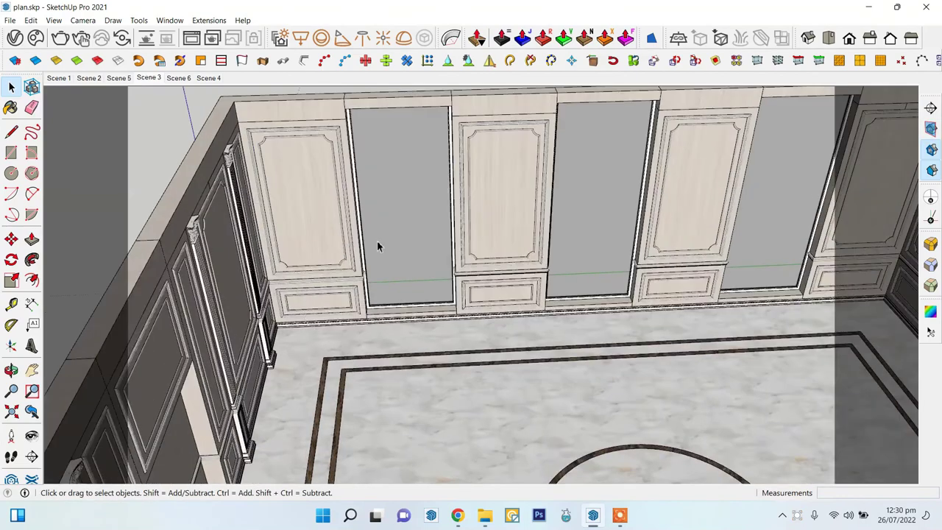
scroll(516, 328, "up", 2)
scroll(515, 327, "up", 2)
left_click(484, 515)
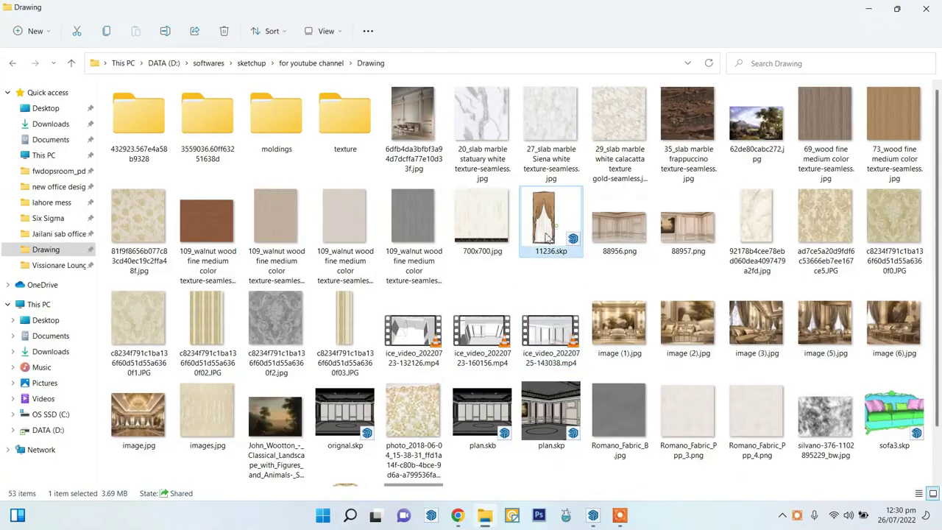
left_click(593, 515)
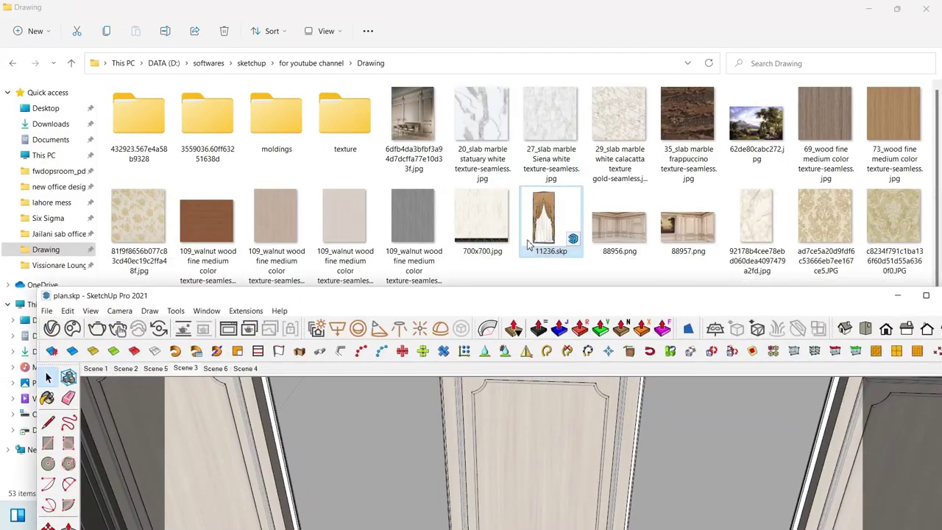
- Import the 11236 curtain model near the wall and rotate it 90° to face the room
left_click_drag(554, 448, 567, 450)
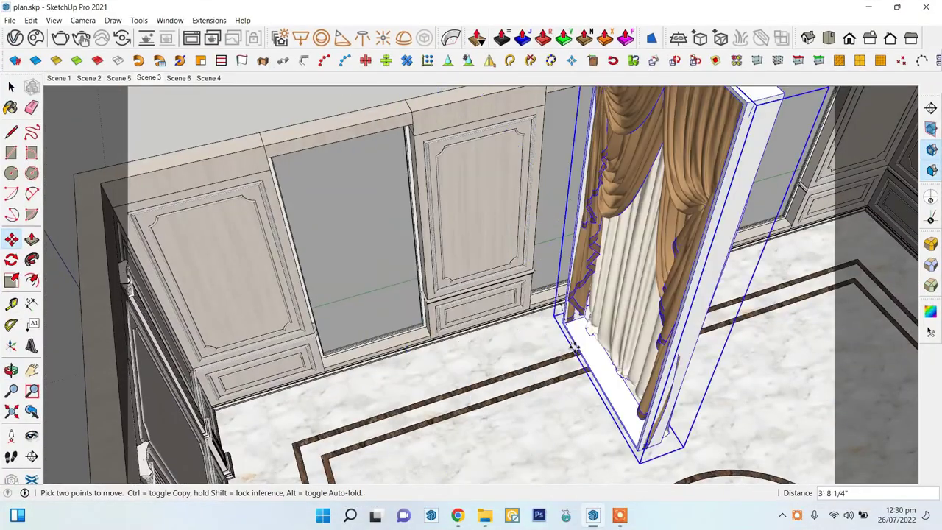
left_click(589, 329)
left_click(557, 411)
left_click(621, 410)
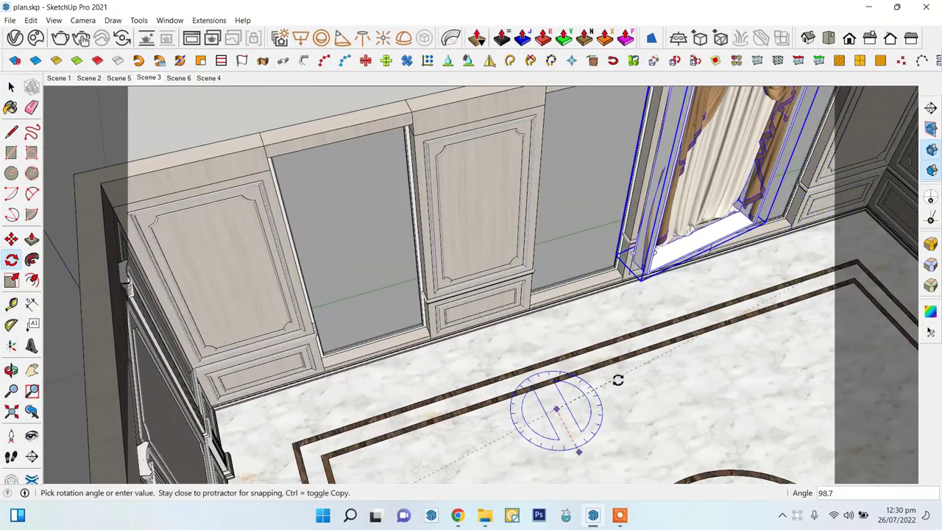
left_click(621, 388)
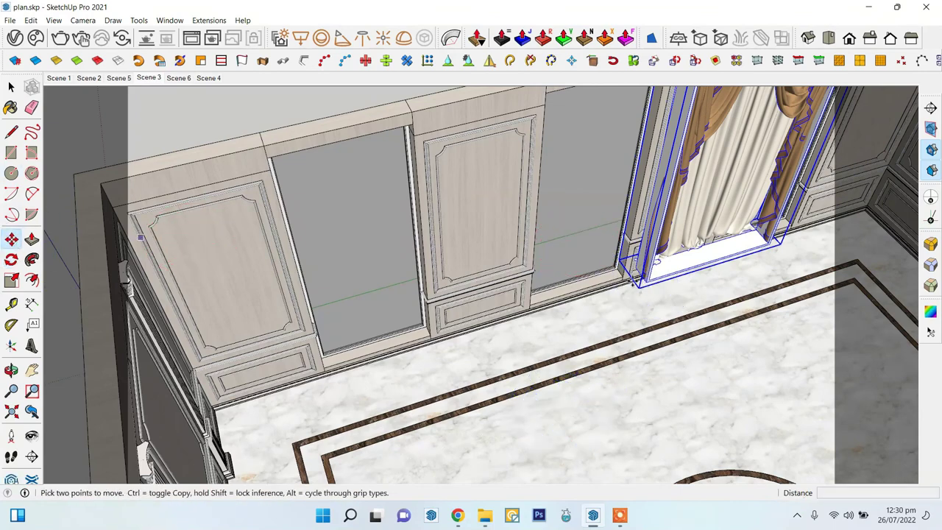
- Orbit to face the curtained doorway and briefly open the doorway component for editing
scroll(326, 353, "up", 3)
scroll(305, 379, "up", 3)
scroll(305, 427, "up", 2)
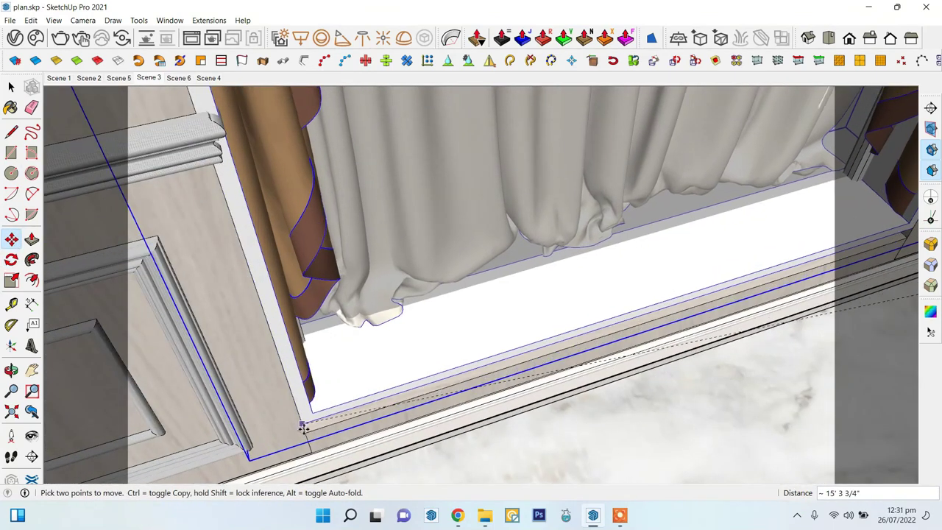
middle_click_drag(449, 416, 462, 348)
left_click_drag(424, 376, 517, 375)
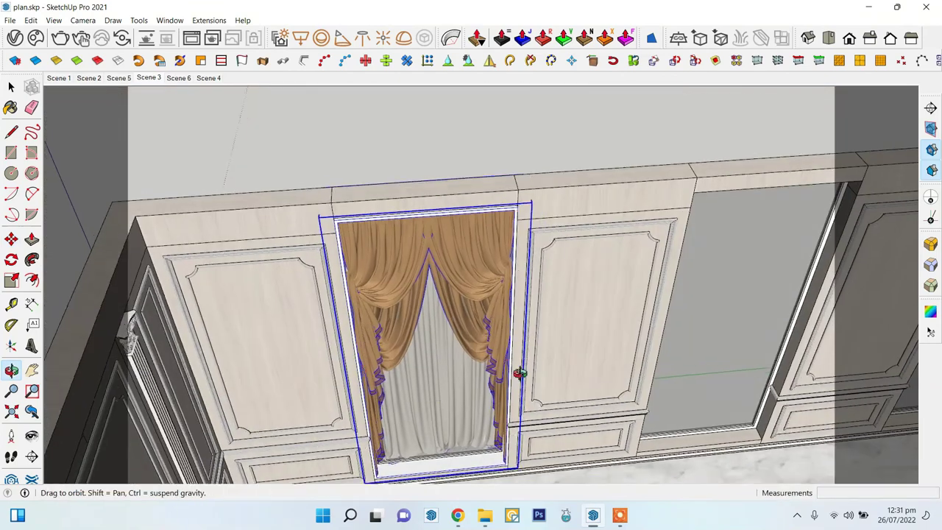
key("space")
scroll(370, 242, "up", 2)
scroll(328, 203, "up", 3)
double_click(316, 204)
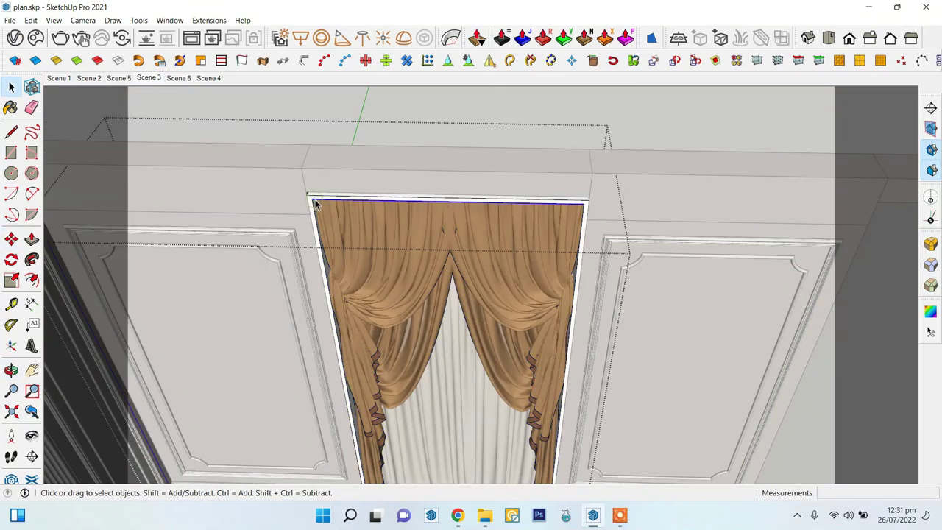
key("Escape")
scroll(454, 128, "up", 2)
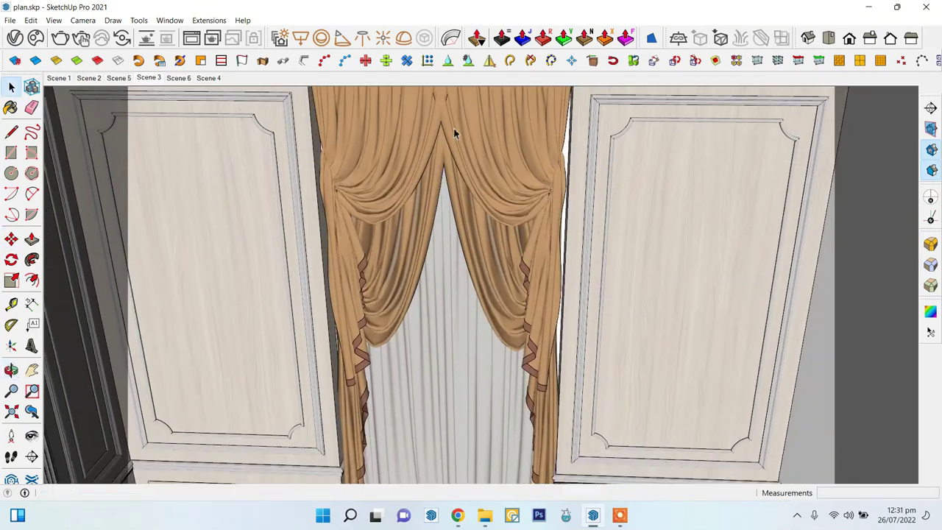
scroll(427, 330, "up", 3)
- Unhide all geometry to reveal the hidden ceiling and cornice
middle_click_drag(428, 330, 403, 390)
scroll(403, 390, "down", 3)
scroll(404, 414, "down", 3)
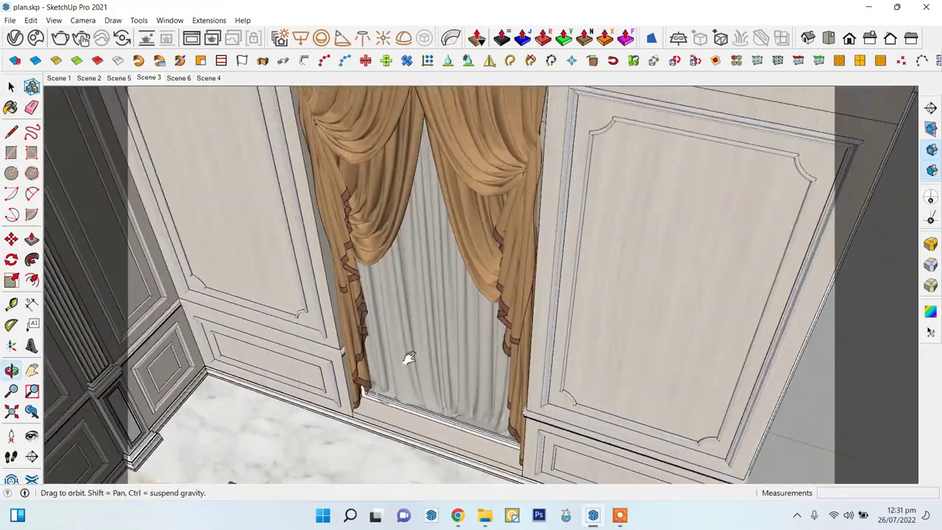
scroll(407, 358, "down", 2)
scroll(373, 337, "down", 2)
middle_click_drag(425, 355, 419, 317)
scroll(357, 256, "up", 2)
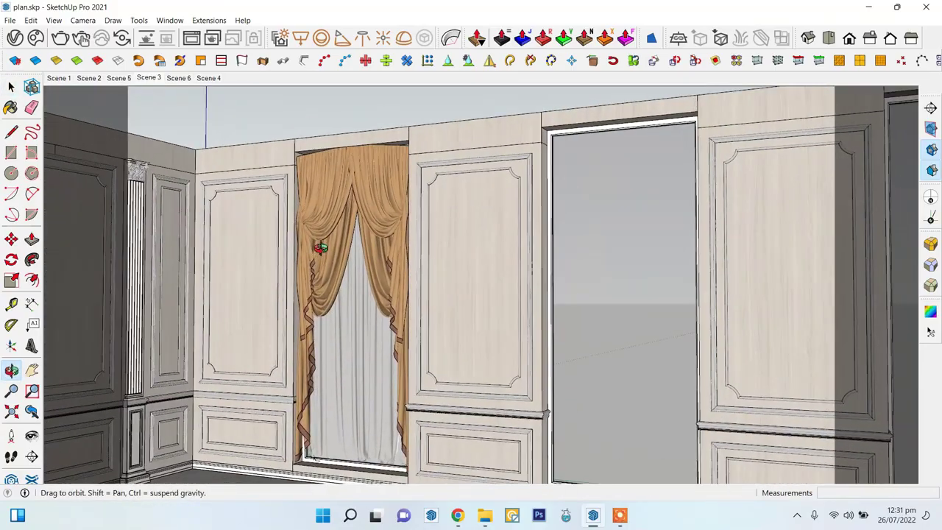
key("space")
left_click(30, 19)
left_click(233, 227)
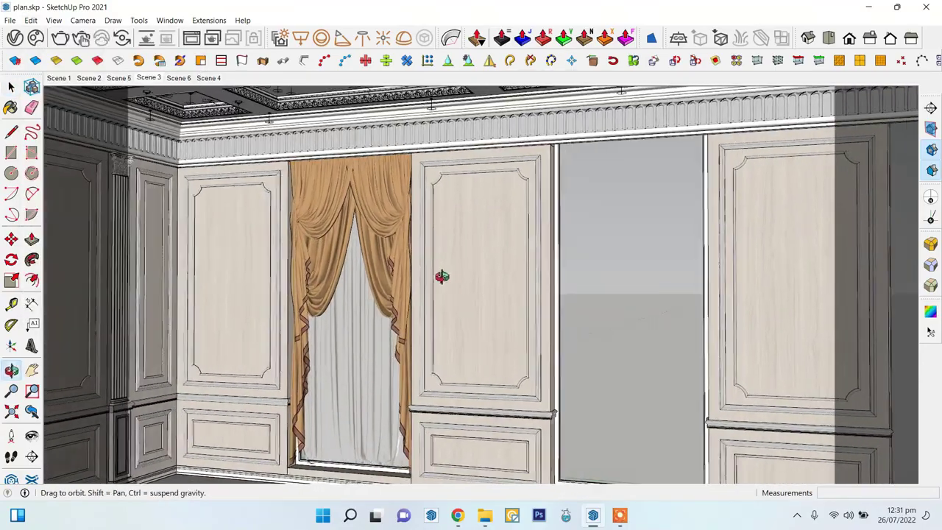
- Select the curtain in the doorway and delete it
mouse_move(442, 275)
middle_mouse_down()
mouse_move(540, 292)
mouse_move(435, 280)
mouse_move(454, 297)
middle_mouse_up()
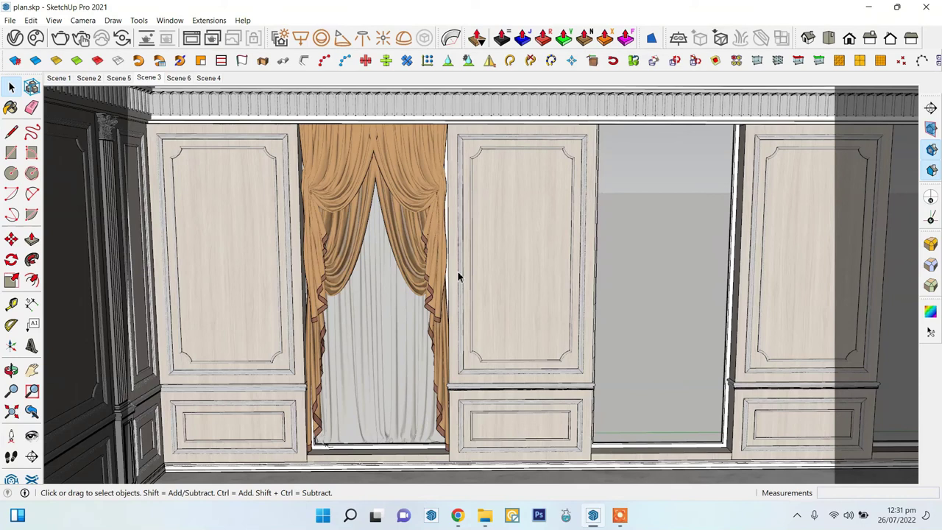
middle_click_drag(457, 276, 343, 324)
left_click(343, 323)
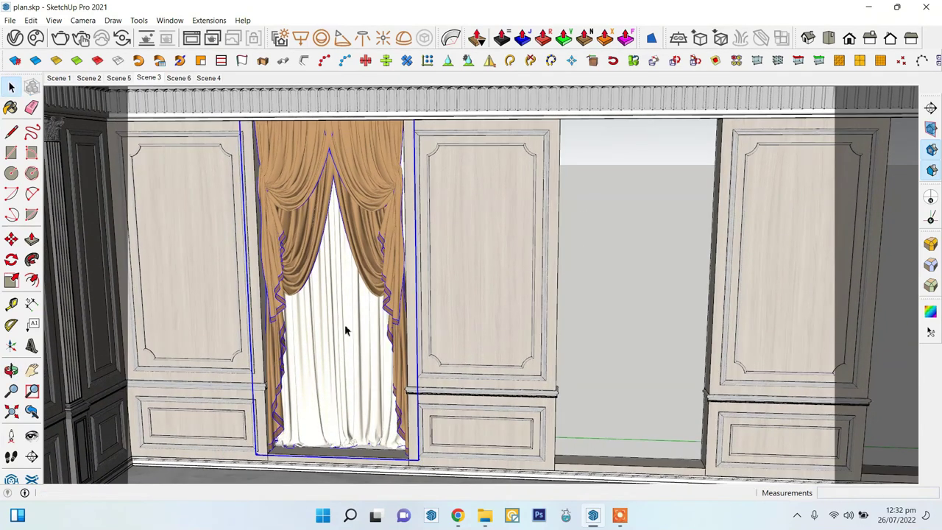
key("Delete")
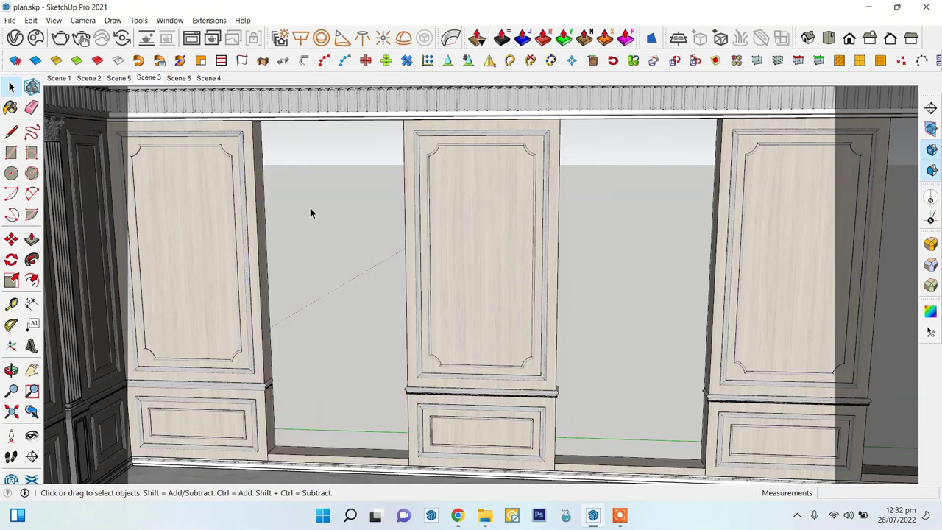
- Apply an Edit menu command inside the door-frame component, then go to the Scene 6 curtain-wall view
double_click(356, 463)
left_click(31, 20)
left_click(58, 104)
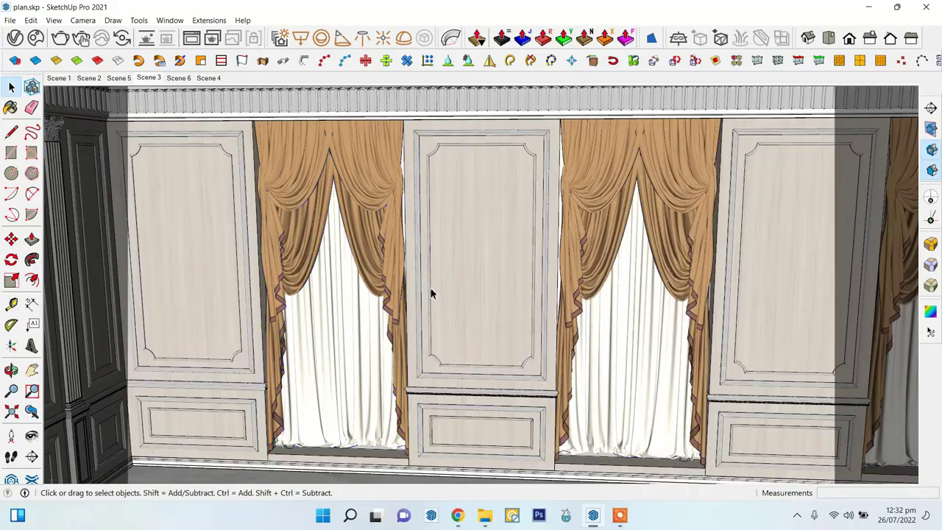
mouse_move(431, 294)
middle_mouse_down()
mouse_move(638, 320)
mouse_move(405, 289)
mouse_move(144, 290)
mouse_move(510, 302)
middle_mouse_up()
scroll(477, 305, "up", 5)
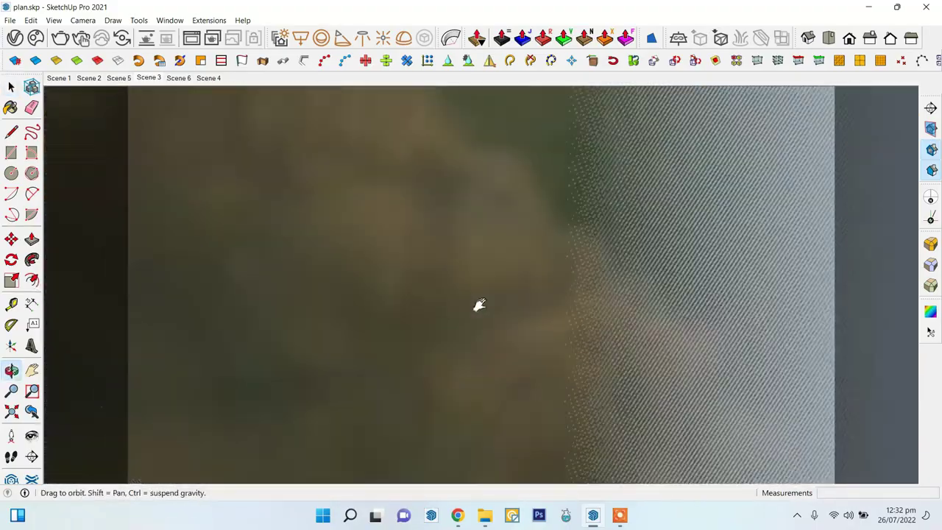
scroll(477, 305, "up", 3)
left_click(125, 79)
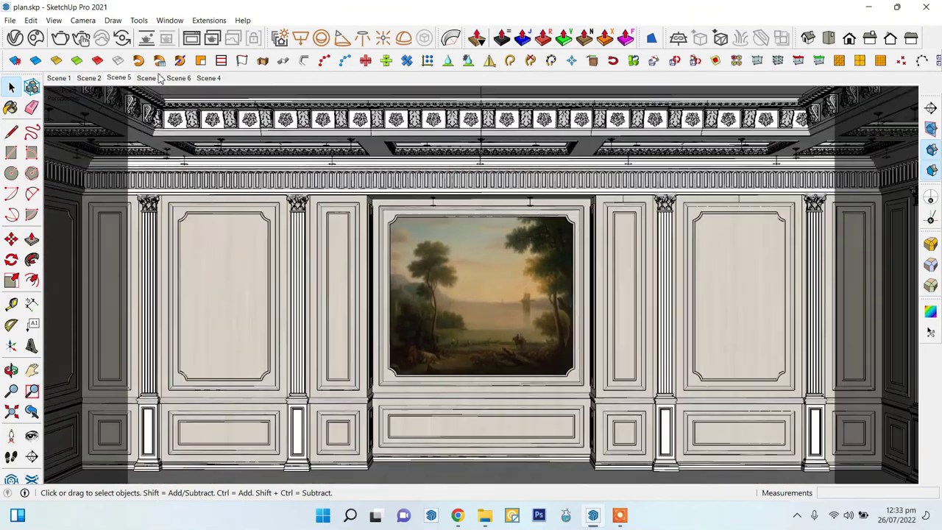
left_click(183, 79)
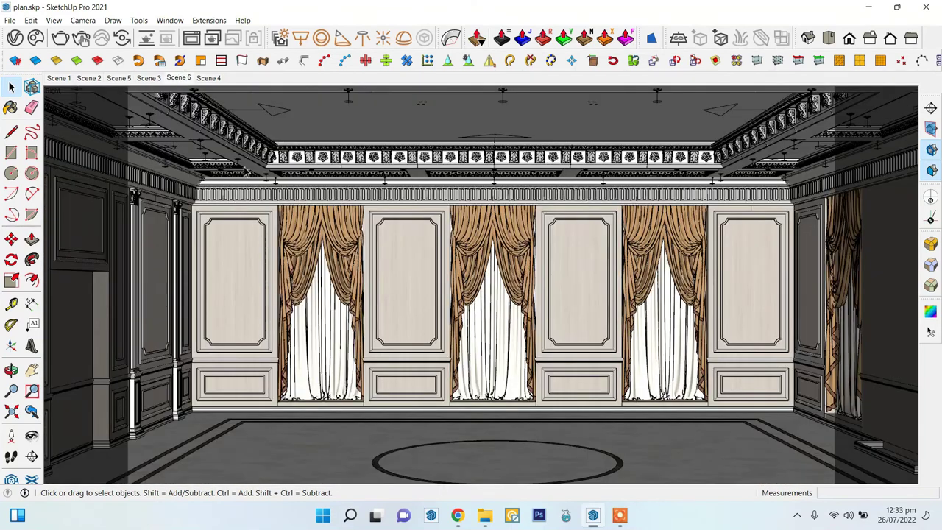
- Turn off profile edges and show the Entity Info and Materials panels
left_click(58, 22)
left_click(190, 221)
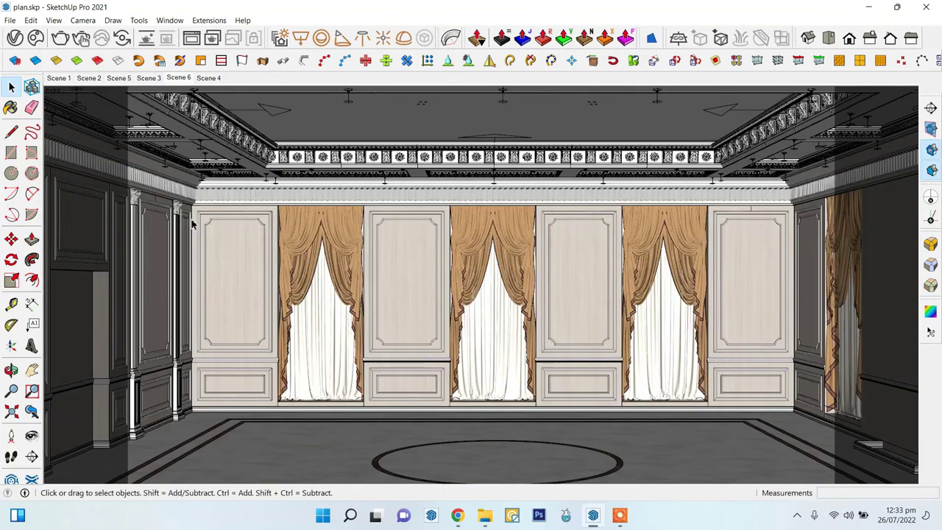
left_click(169, 20)
mouse_move(238, 68)
left_click(302, 36)
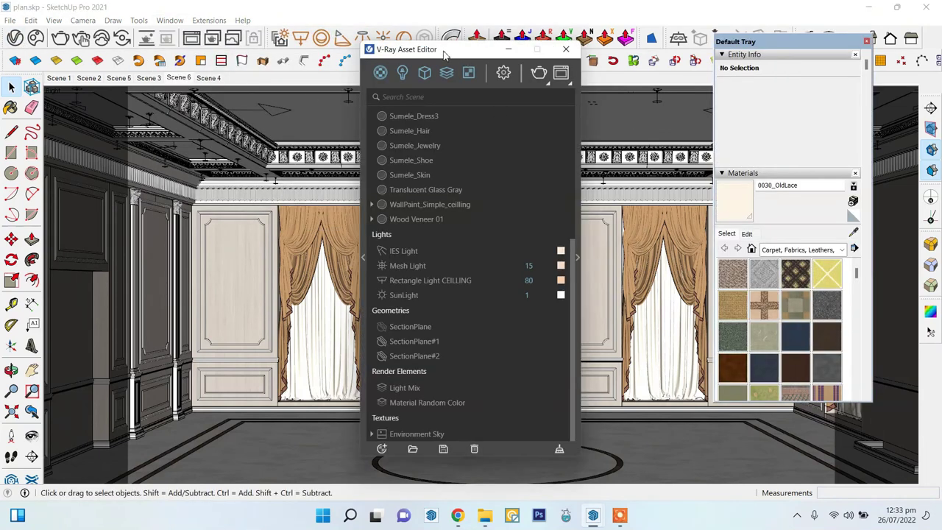
- Sample the white curtain sheer's material, check its V-Ray settings, and return to Scene 6
left_click_drag(444, 55, 150, 39)
key("b")
left_click(590, 271, "alt")
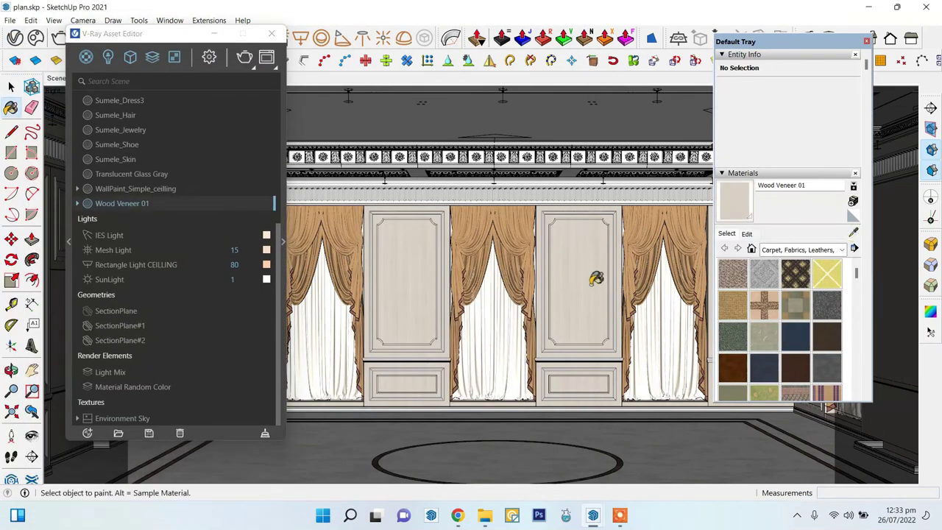
scroll(503, 386, "up", 3)
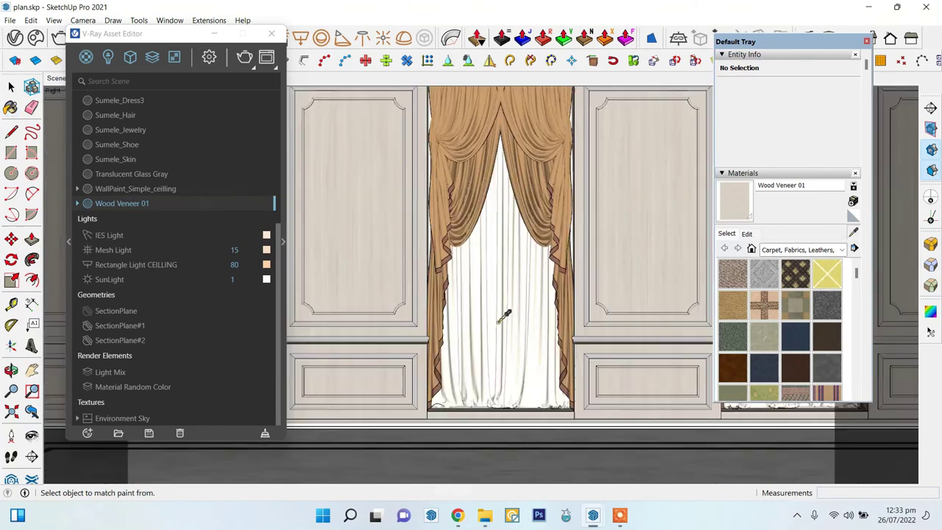
left_click(505, 315, "alt")
left_click(284, 241)
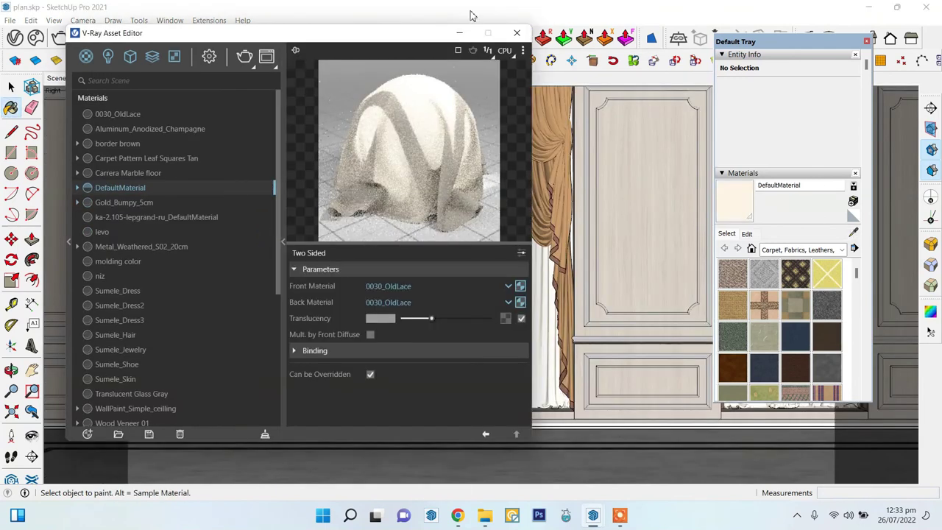
left_click(516, 32)
left_click(866, 41)
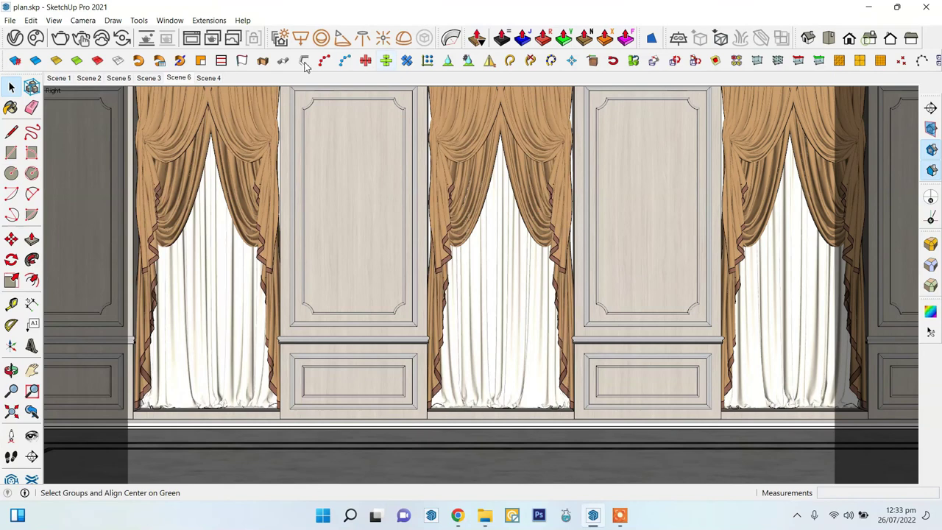
left_click(179, 78)
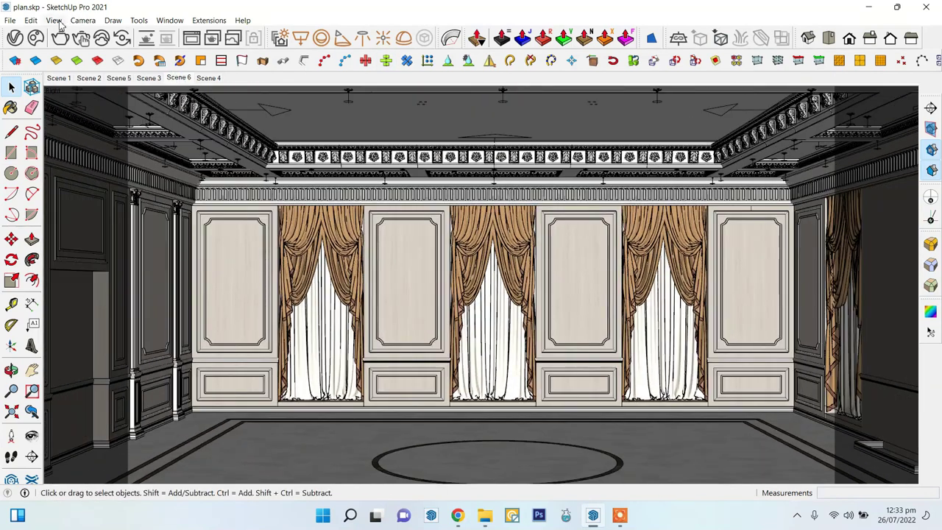
- In the V-Ray Asset Editor, browse the Metal and then the Fabric material library
left_click(54, 20)
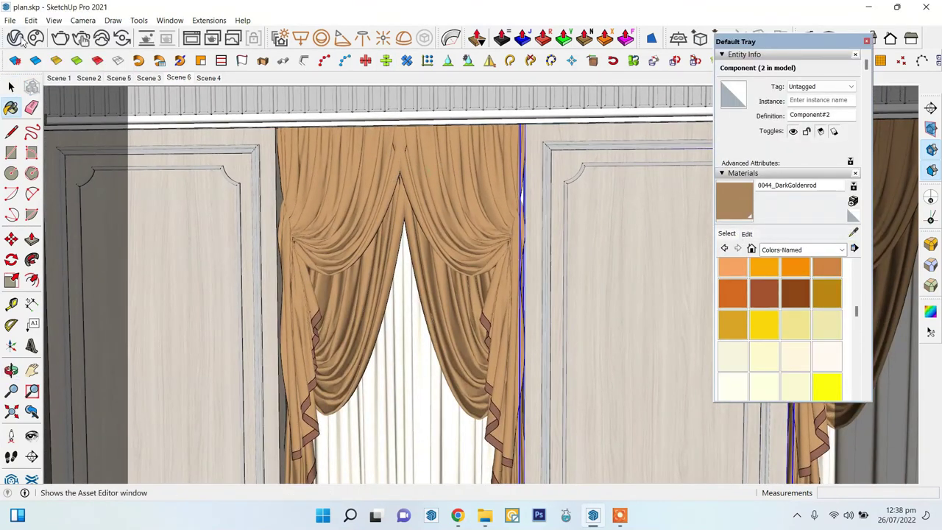
left_click(15, 38)
left_click(98, 255)
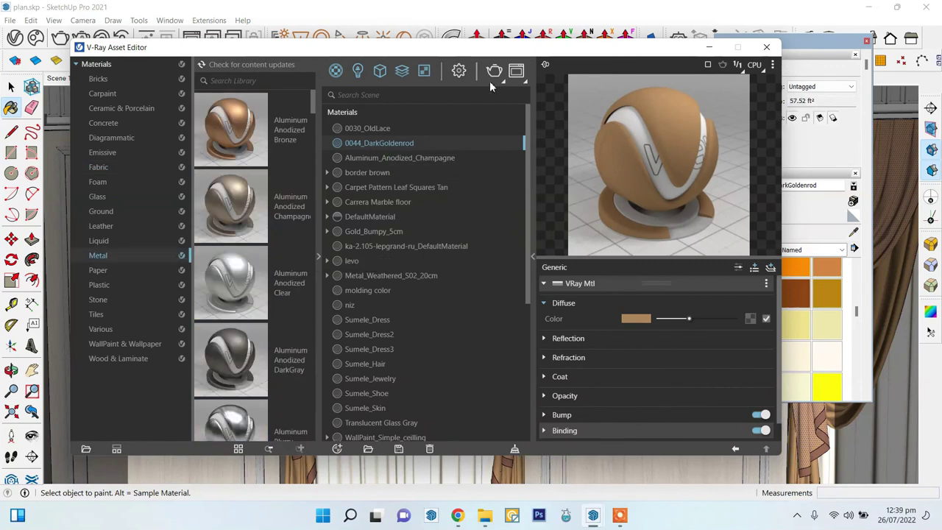
left_click_drag(498, 55, 469, 66)
left_click(70, 179)
scroll(228, 309, "down", 3)
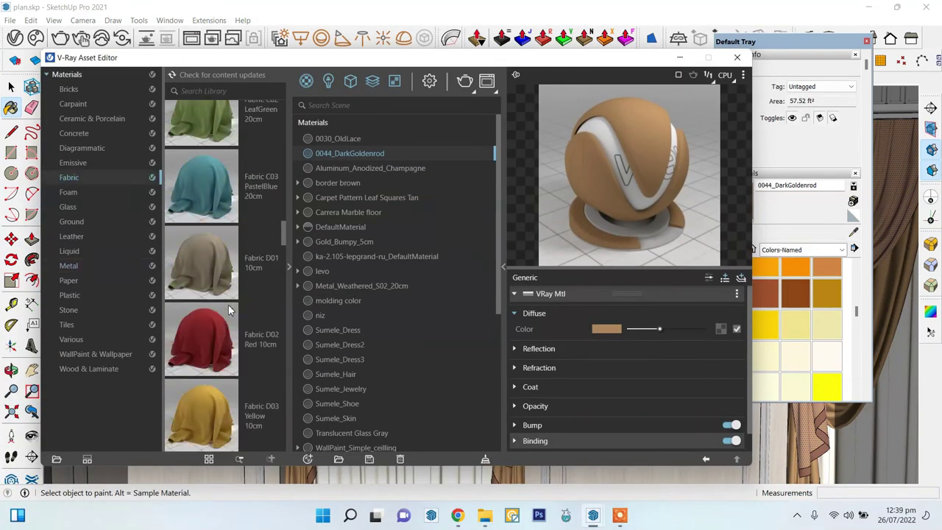
scroll(228, 309, "down", 5)
scroll(228, 309, "down", 5)
scroll(228, 309, "down", 5)
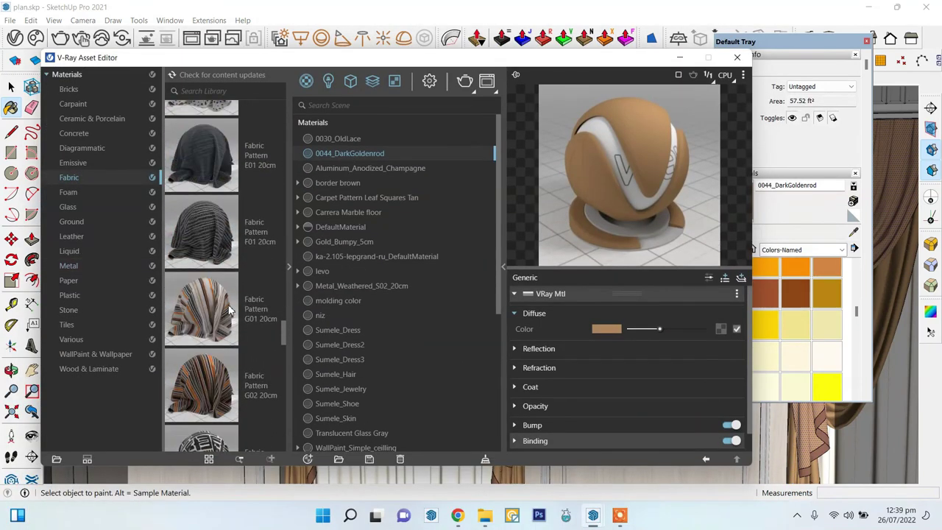
scroll(228, 309, "down", 5)
scroll(228, 309, "down", 4)
scroll(229, 309, "up", 3)
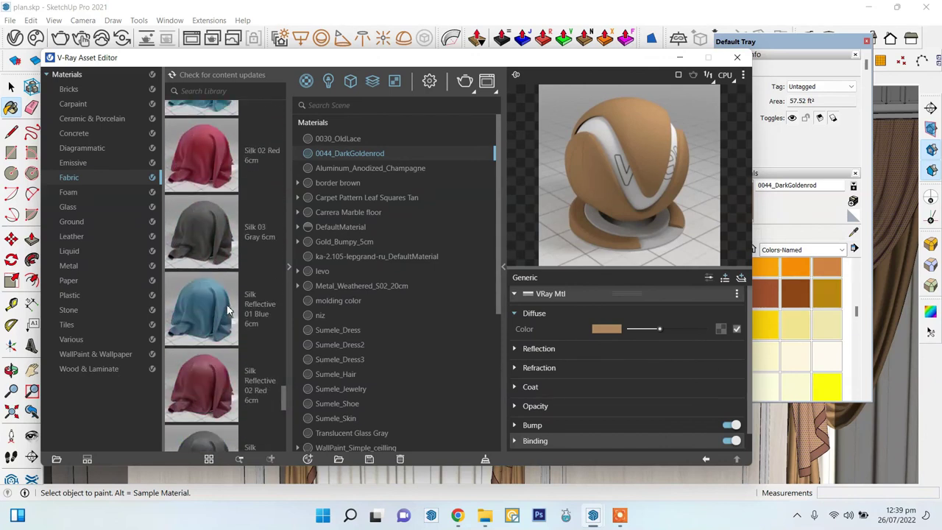
scroll(228, 309, "up", 2)
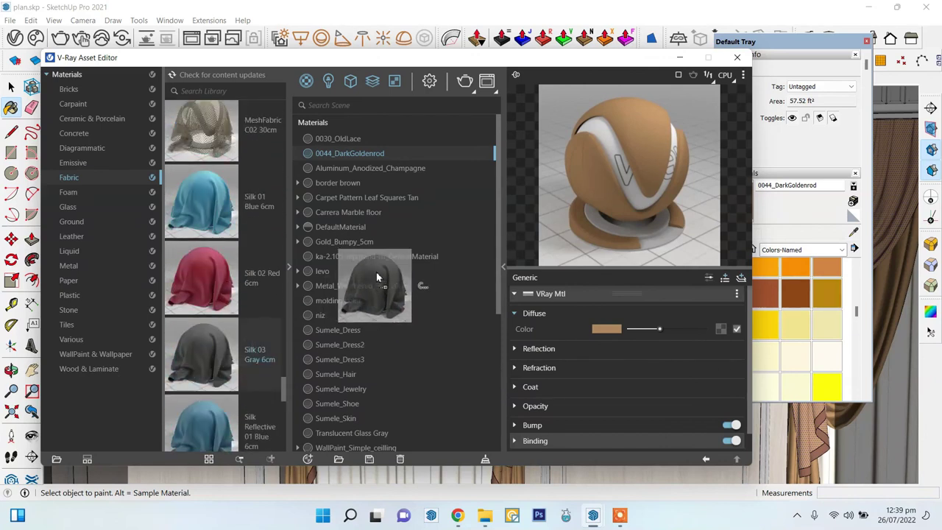
- Add Silk 03 Gray and Silk Reflective 01 Blue to the scene and apply the blue silk
left_click_drag(221, 320, 393, 254)
scroll(363, 215, "down", 3)
scroll(248, 289, "down", 3)
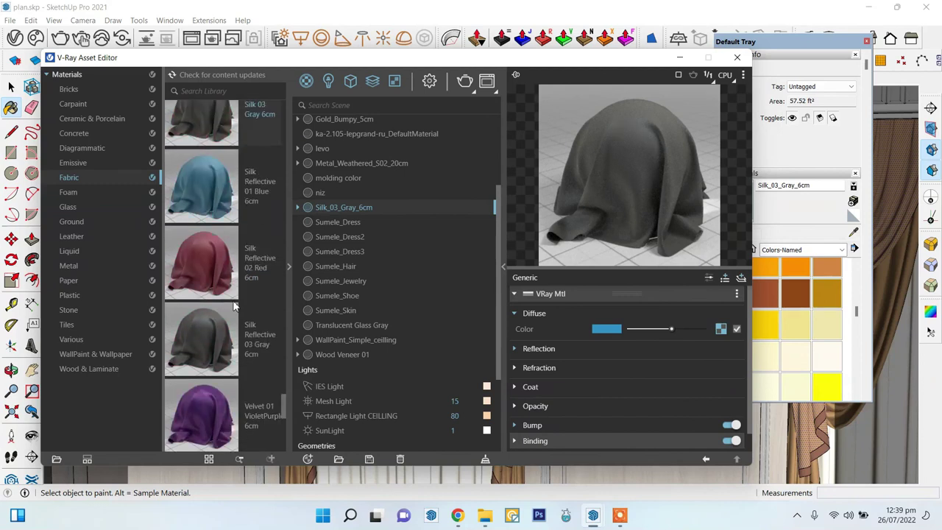
scroll(220, 262, "down", 2)
left_click_drag(214, 250, 360, 228)
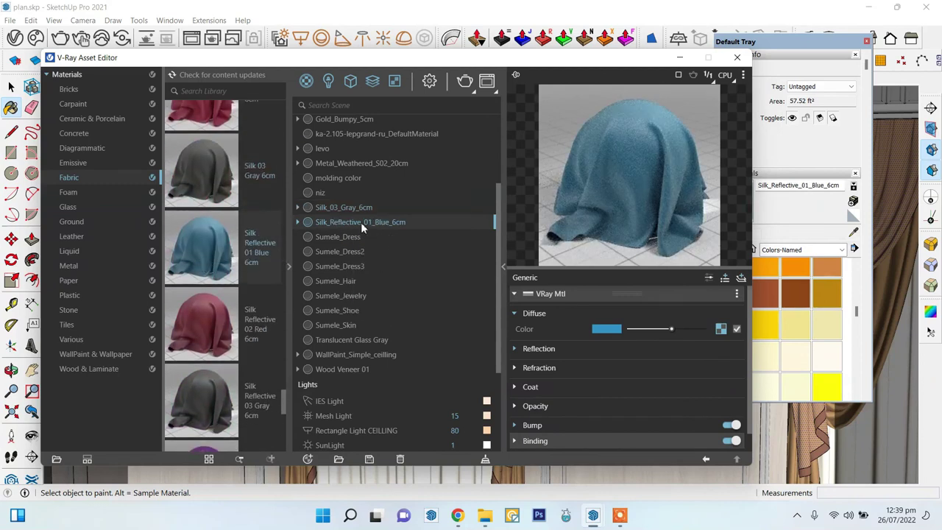
right_click(361, 228)
left_click_drag(631, 67, 517, 201)
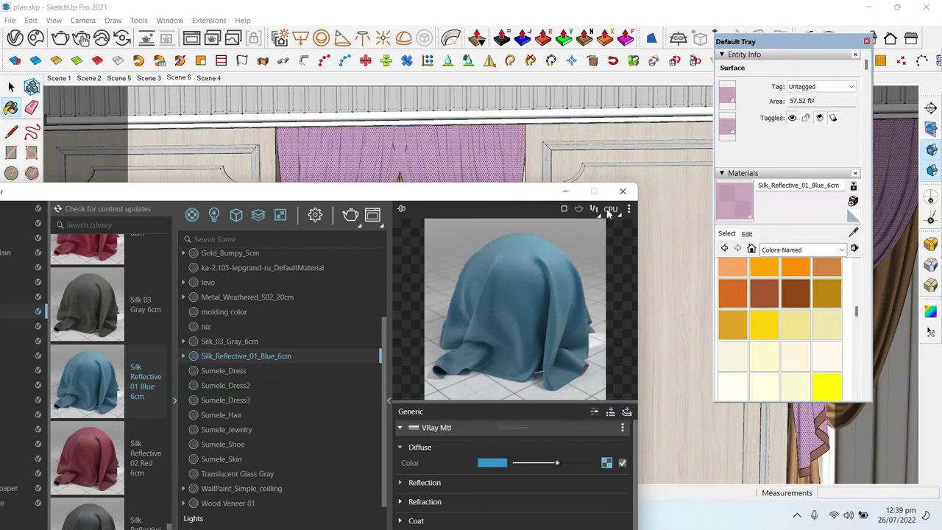
- Open the curtain group and adjust the texture position on the left drape
left_click(622, 192)
key("space")
scroll(360, 192, "up", 3)
left_click(349, 166)
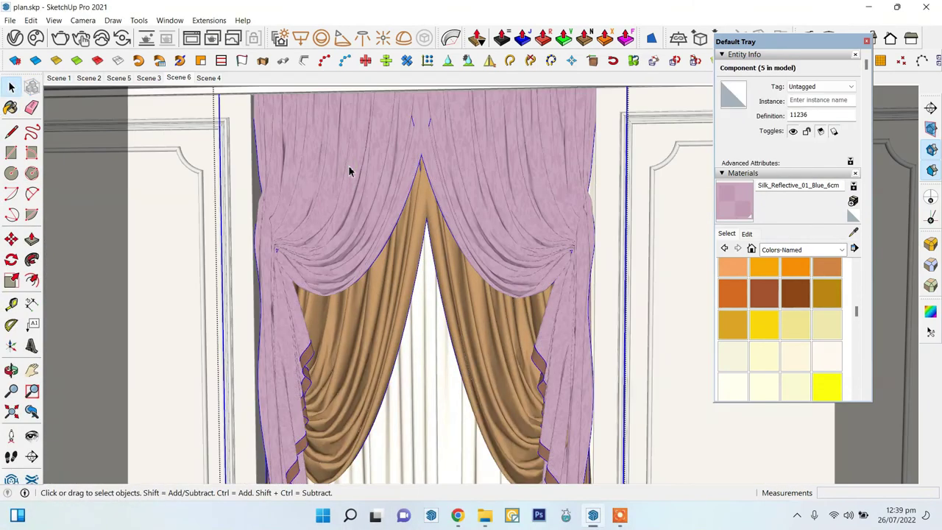
left_click(349, 170)
double_click(352, 172)
left_click(354, 166)
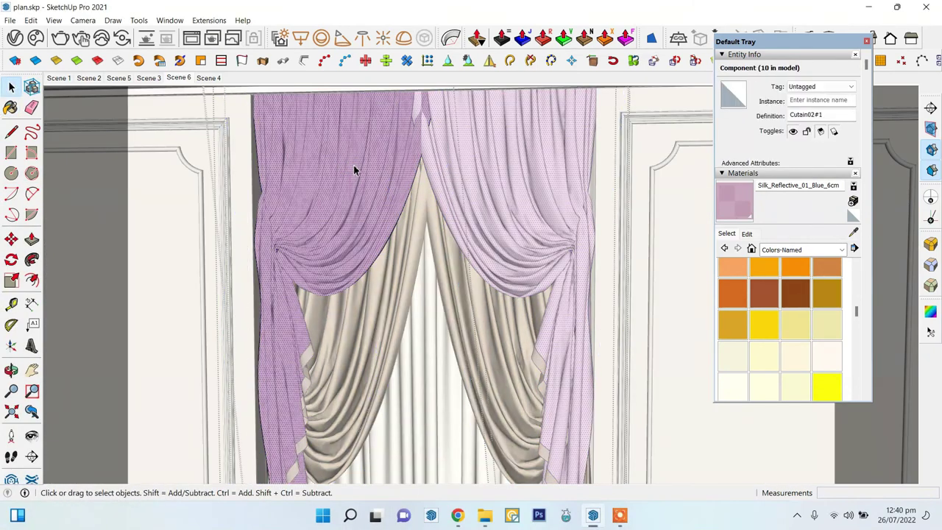
key("t")
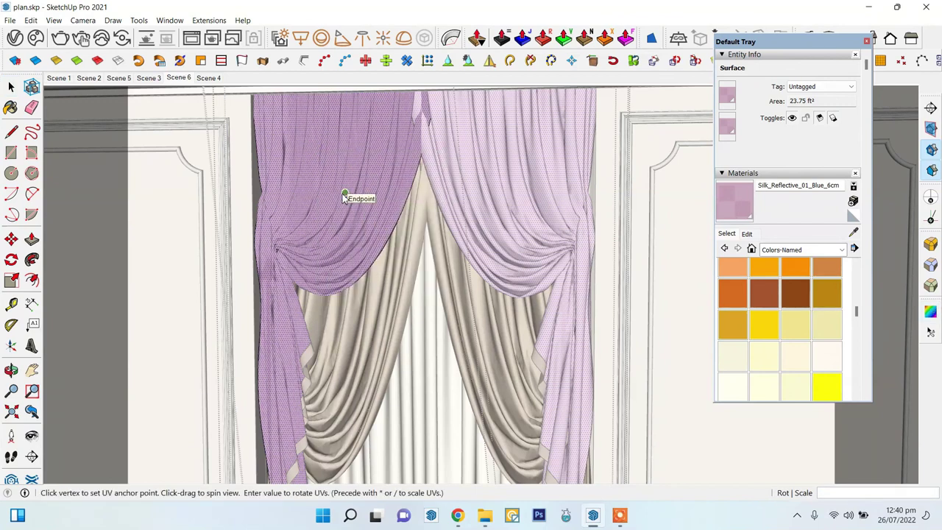
key("Return")
left_click(626, 213)
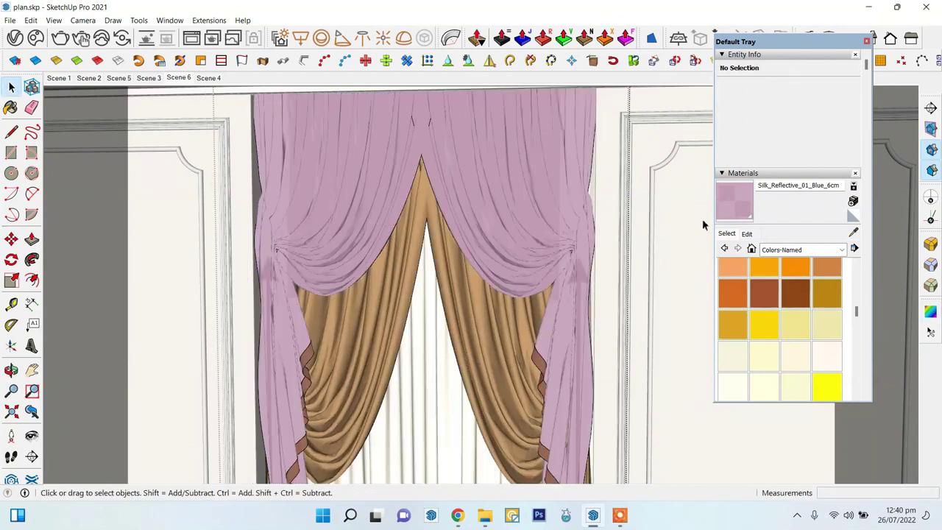
- Set the silk texture width to 3 inches and select the curtain group
left_click(747, 233)
type("3")
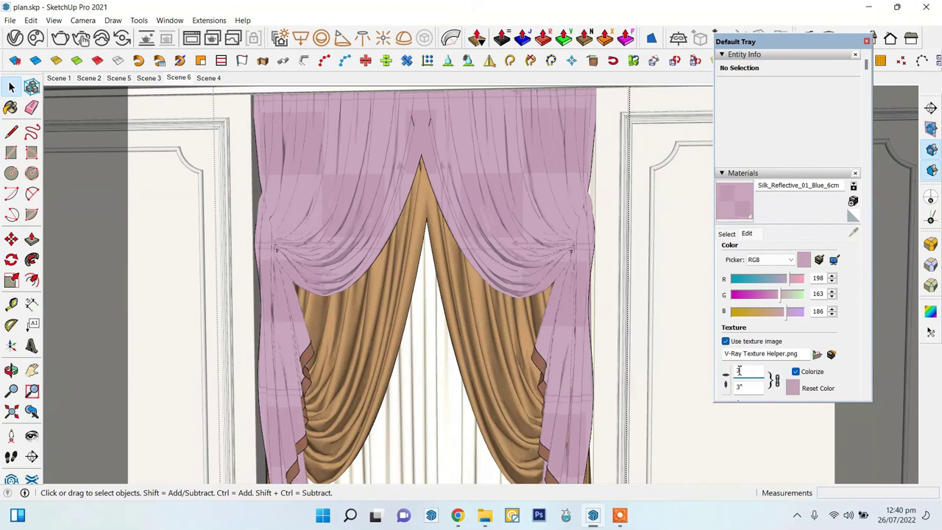
left_click(454, 130)
- Open the curtain's silk material in V-Ray and expand its reflection settings
left_click(678, 39)
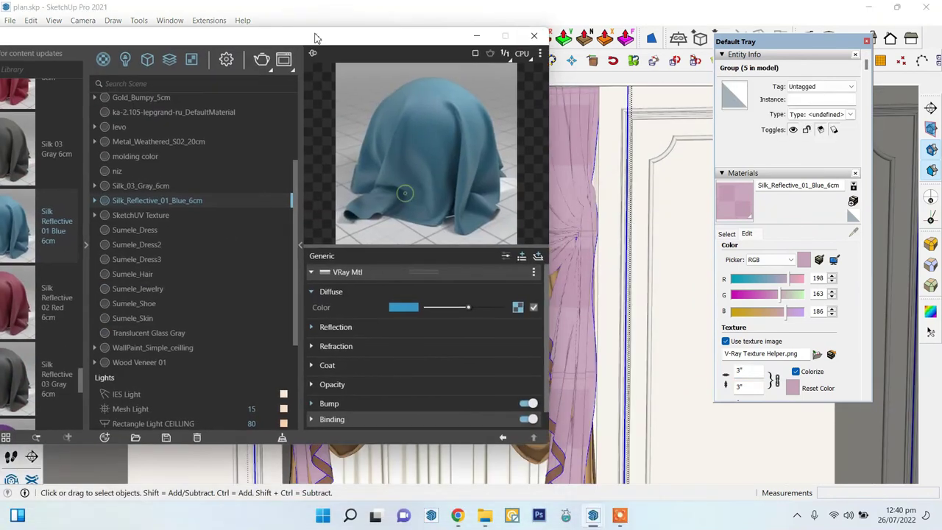
left_click(515, 300)
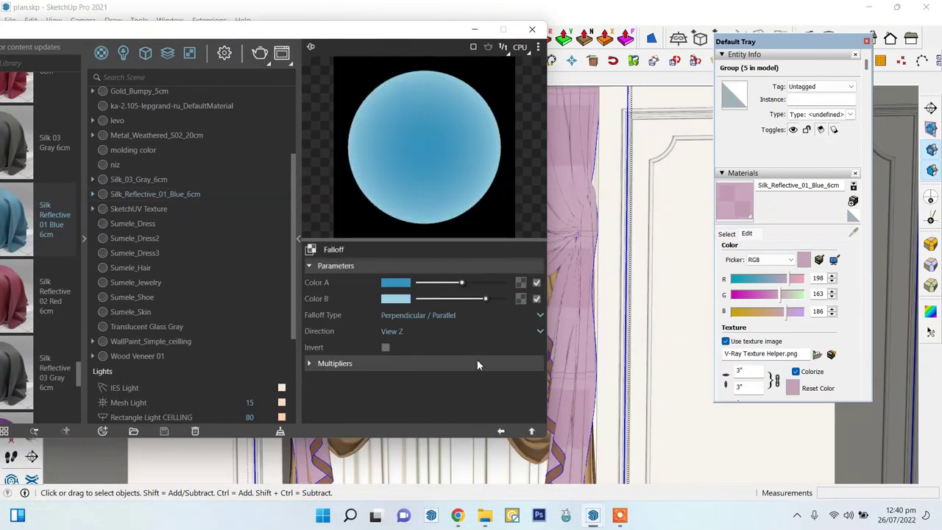
left_click(500, 430)
left_click(356, 326)
scroll(453, 370, "down", 2)
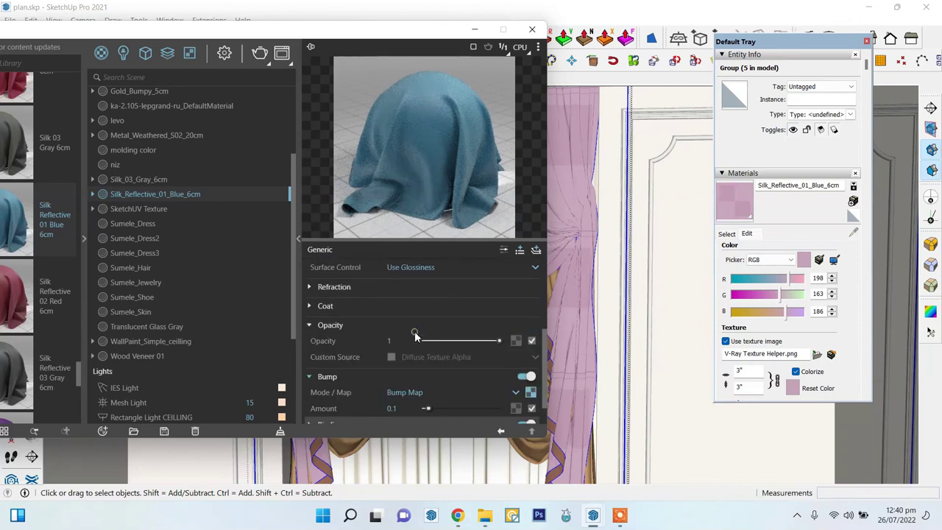
scroll(402, 348, "up", 2)
- Make the falloff Color A a pale beige and copy it into Color B
left_click(516, 301)
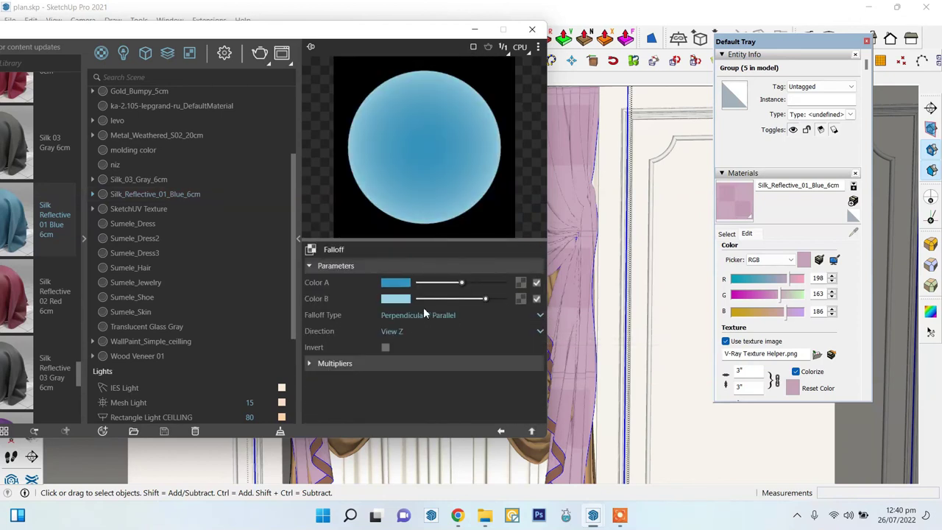
left_click(404, 290)
left_click(446, 179)
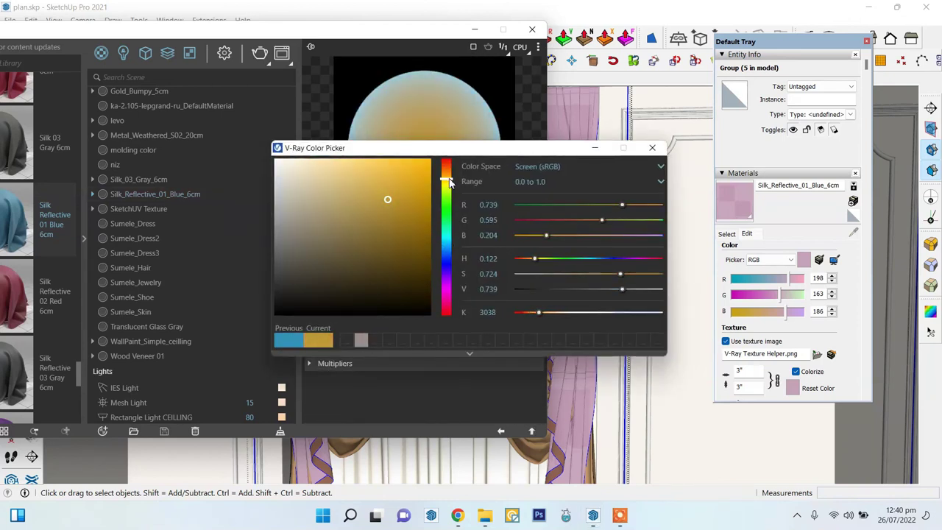
left_click(293, 213)
left_click_drag(309, 212, 311, 202)
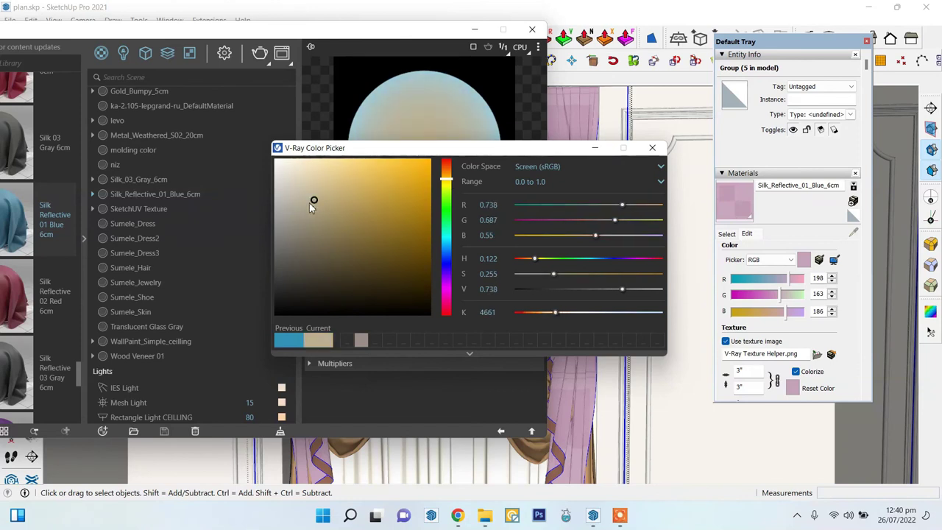
key("Return")
left_click(409, 338)
left_click(395, 298)
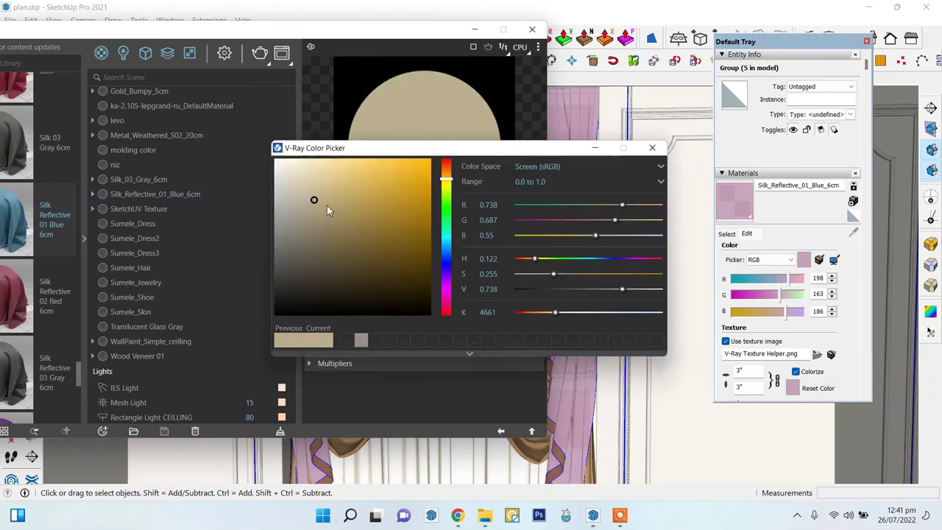
left_click(652, 148)
left_click(500, 431)
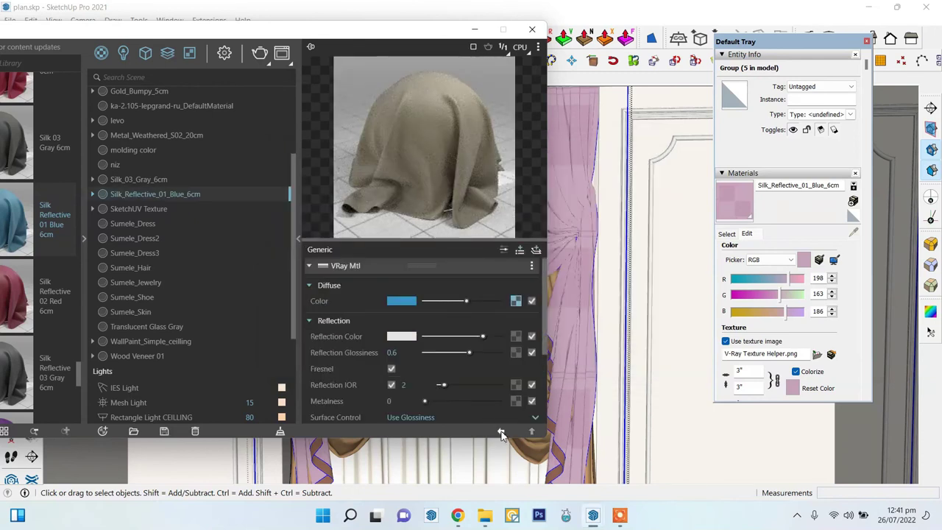
- Change a falloff colour to a darker golden tan
left_click(516, 301)
left_click(395, 282)
left_click(345, 223)
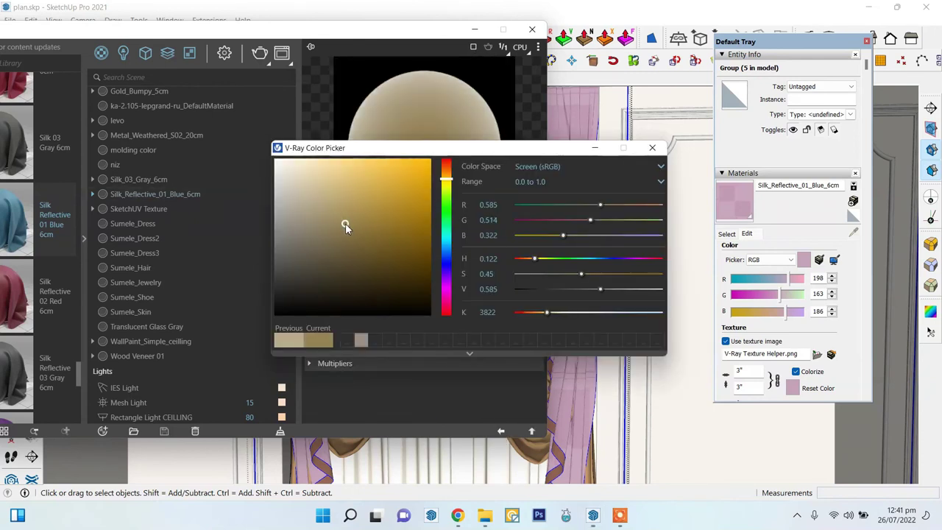
left_click(501, 431)
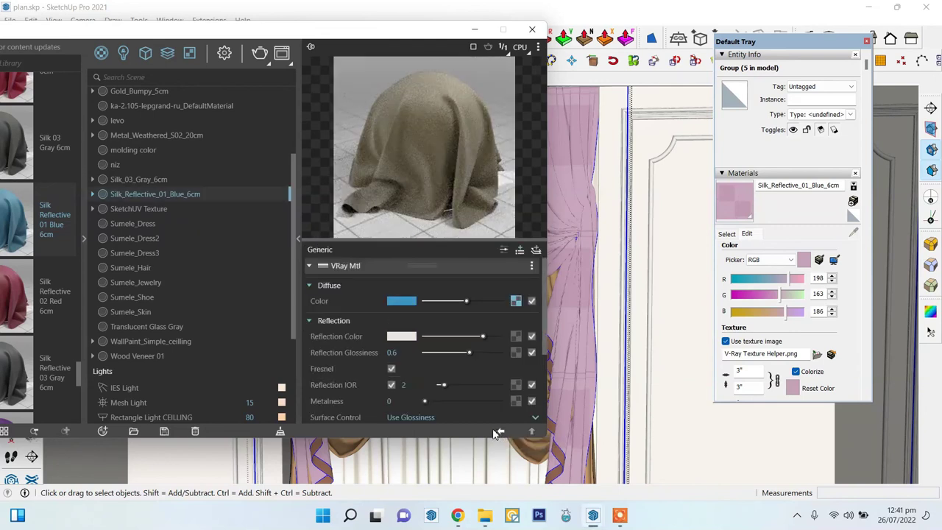
- Pick a new tan for the second falloff colour and raise reflection glossiness to 0.85
left_click(515, 301)
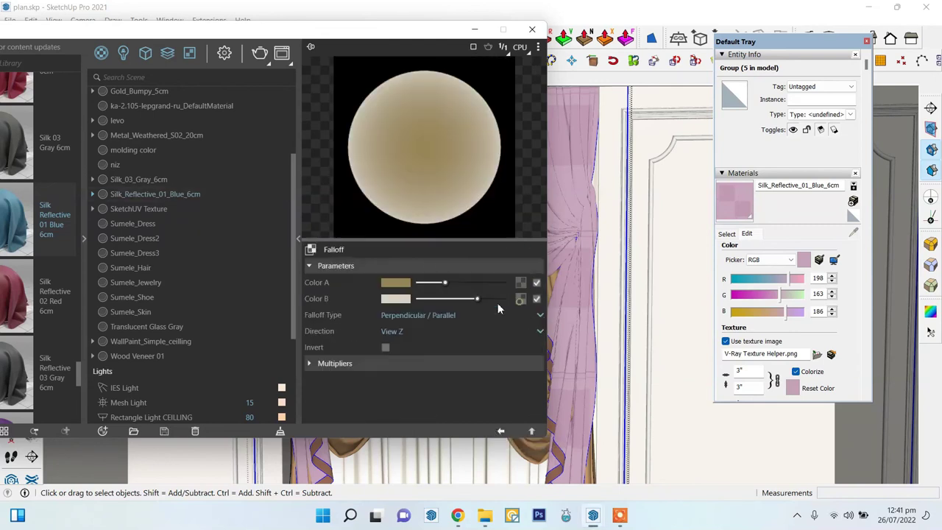
left_click(397, 281)
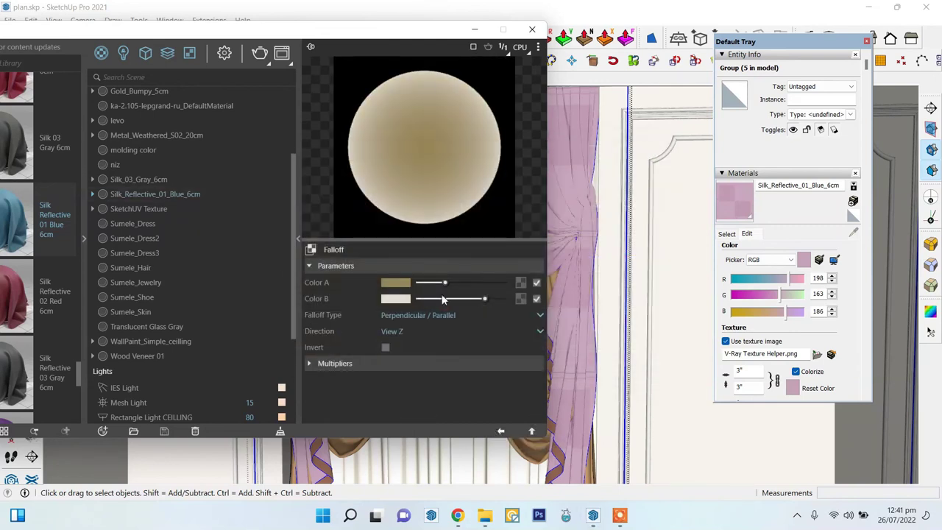
left_click(342, 222)
left_click(652, 147)
left_click(500, 431)
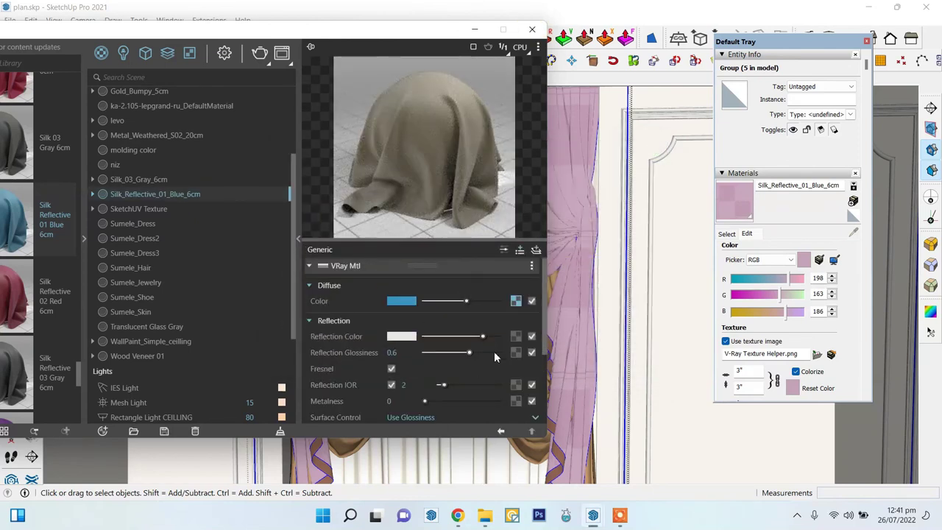
left_click_drag(469, 352, 486, 351)
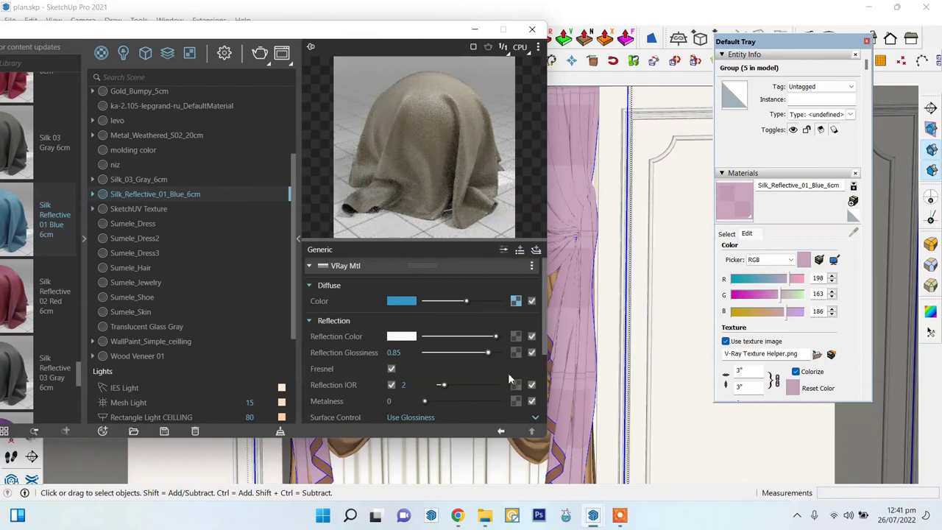
left_click(536, 30)
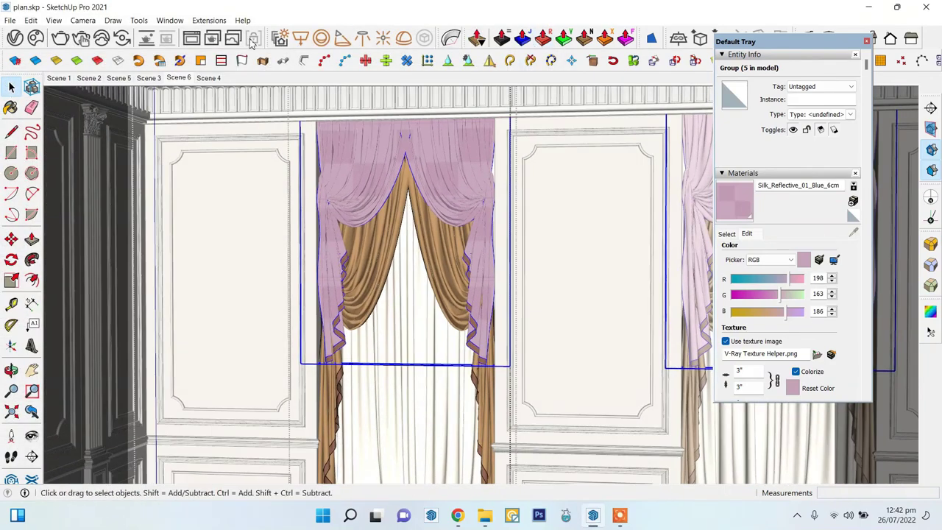
- Re-render the curtain wall in the V-Ray Frame Buffer, then stop and return to the model
left_click(253, 40)
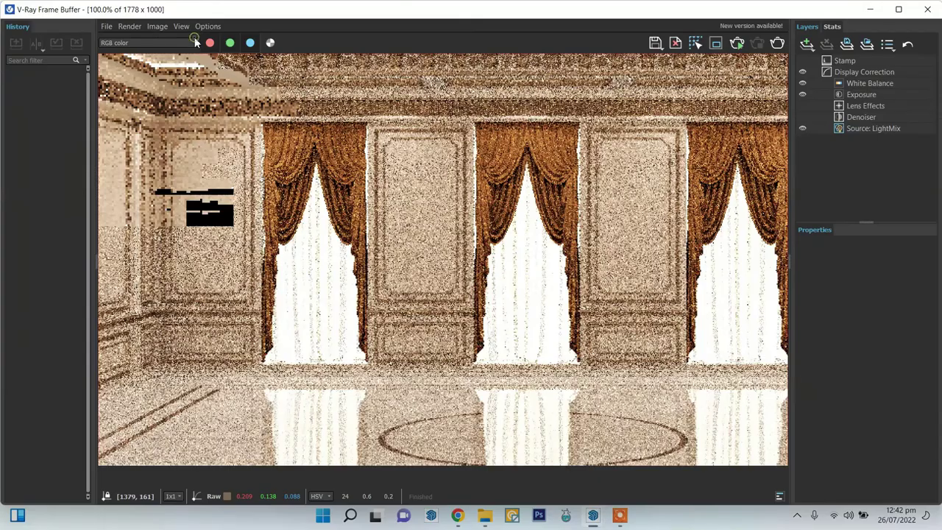
left_click(778, 43)
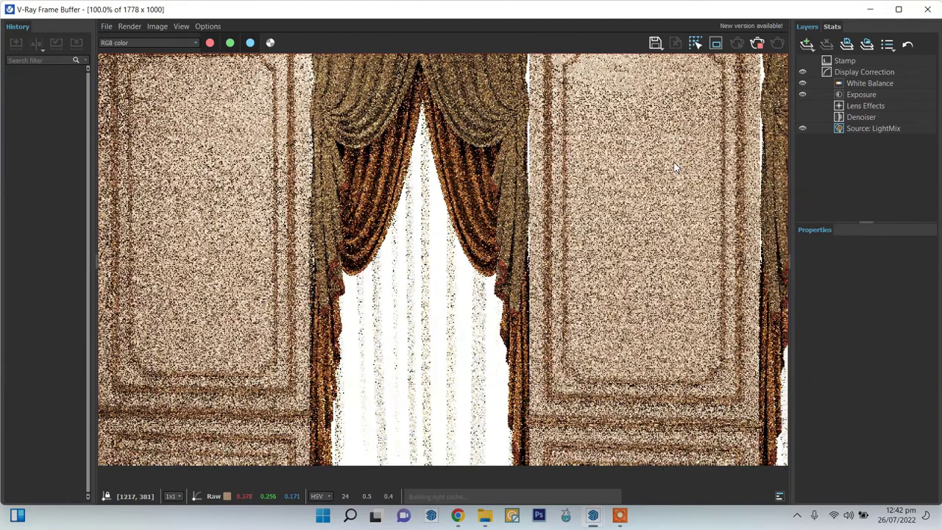
left_click(758, 44)
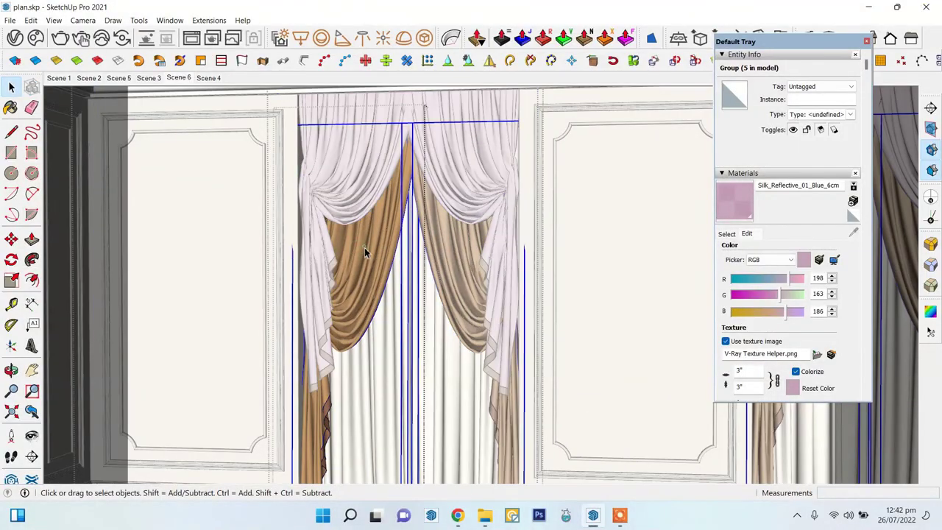
- Duplicate Silk_Reflective_01_Blue_6cm and rename the copy Silk_Reflective_01_Blue_back
left_click(15, 39)
right_click(192, 194)
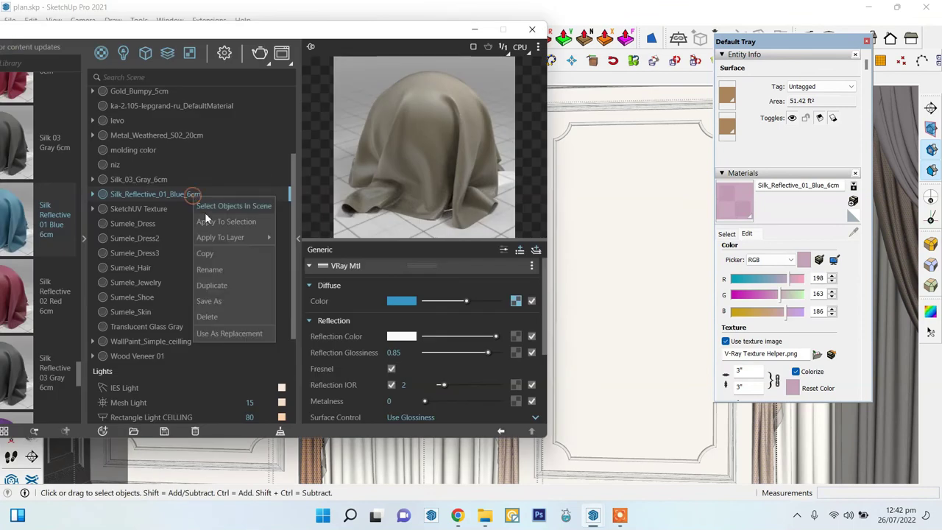
left_click(212, 285)
left_click_drag(208, 209, 186, 209)
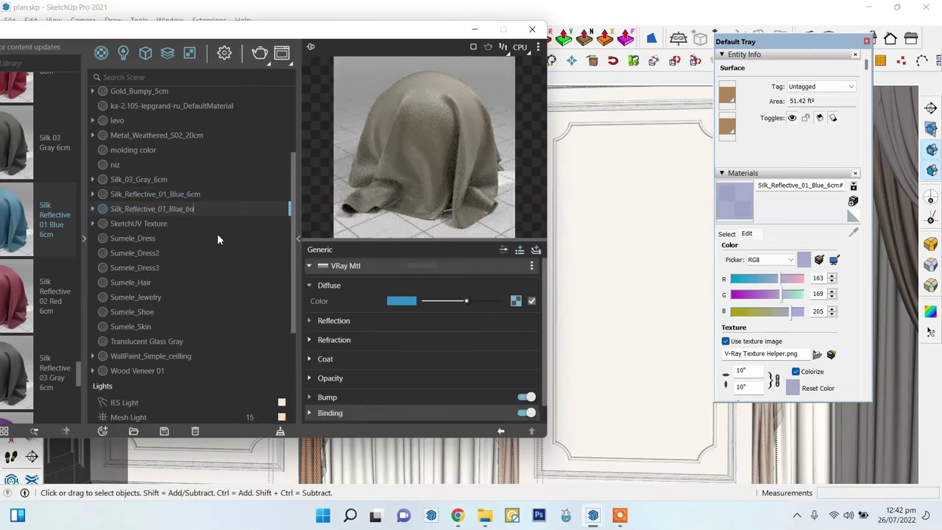
type("ck")
key("Return")
- Warm the copy's falloff colour toward yellow-tan and apply it to the selected back drapes
left_click(397, 301)
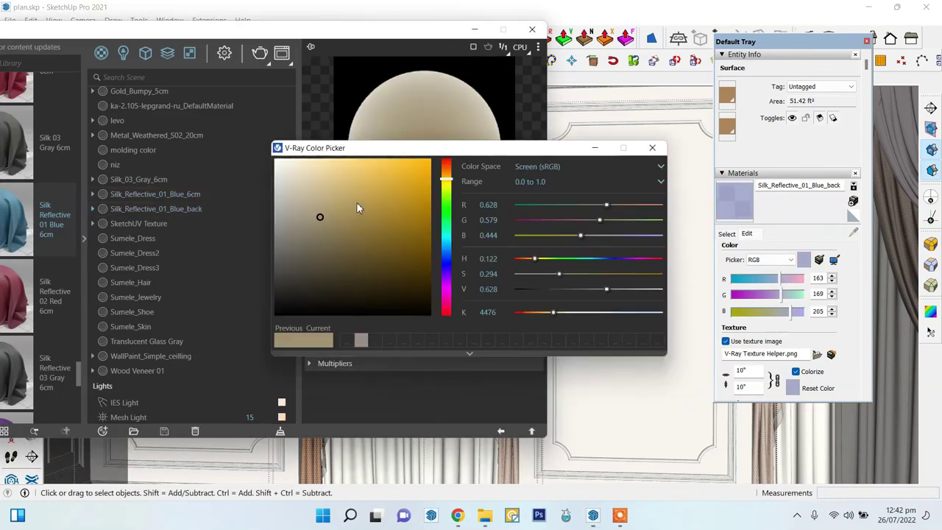
left_click_drag(356, 201, 343, 185)
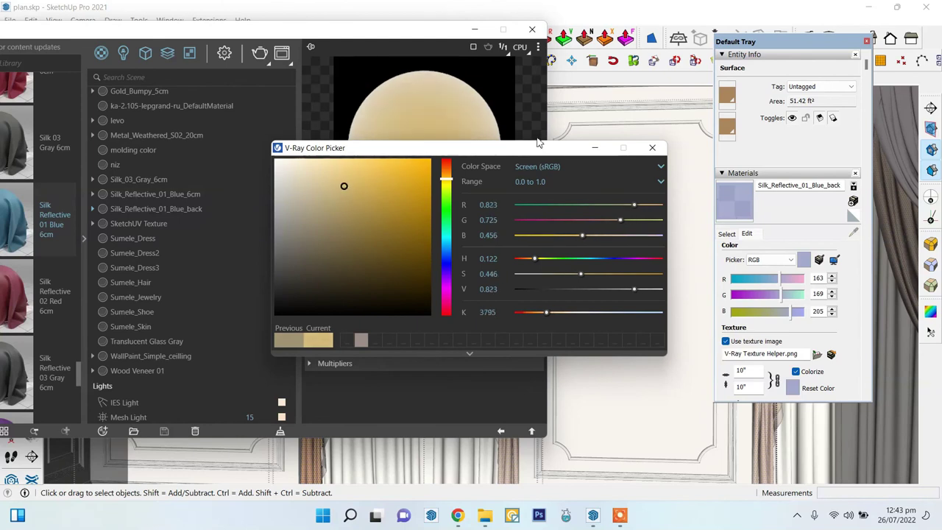
left_click(652, 147)
left_click(501, 431)
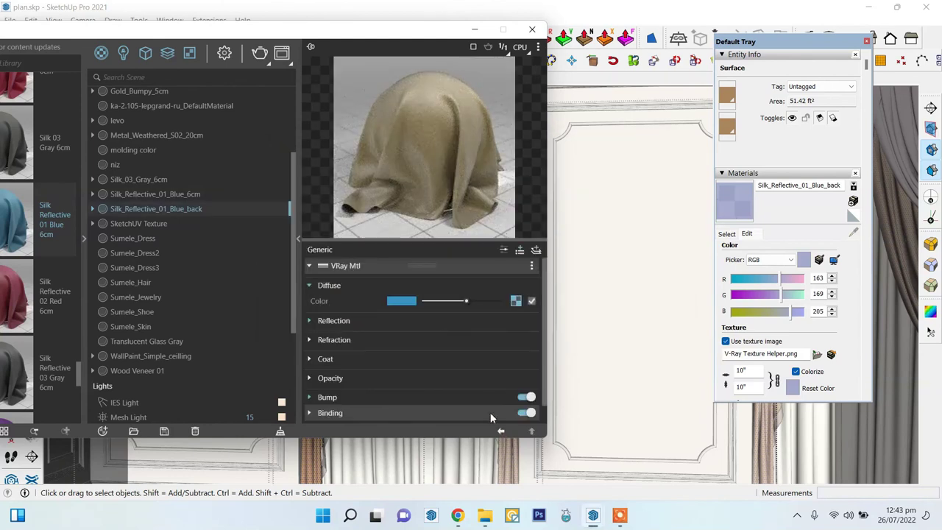
mouse_move(176, 238)
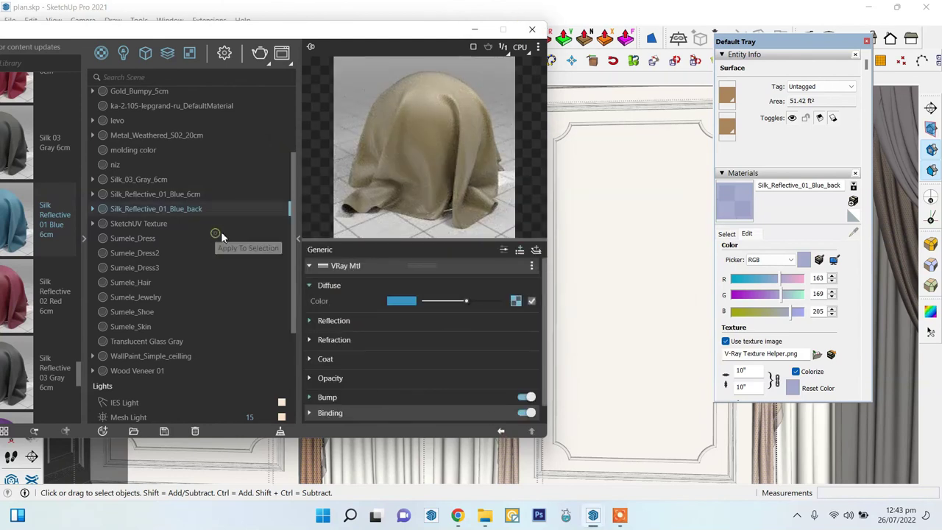
left_click(532, 30)
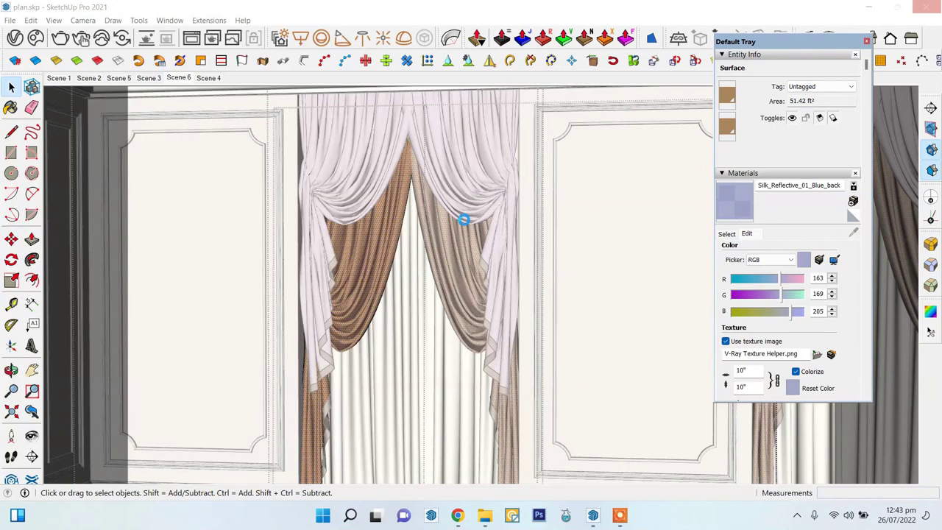
- Start adjusting the texture placement on the blue drape
scroll(385, 304, "up", 3)
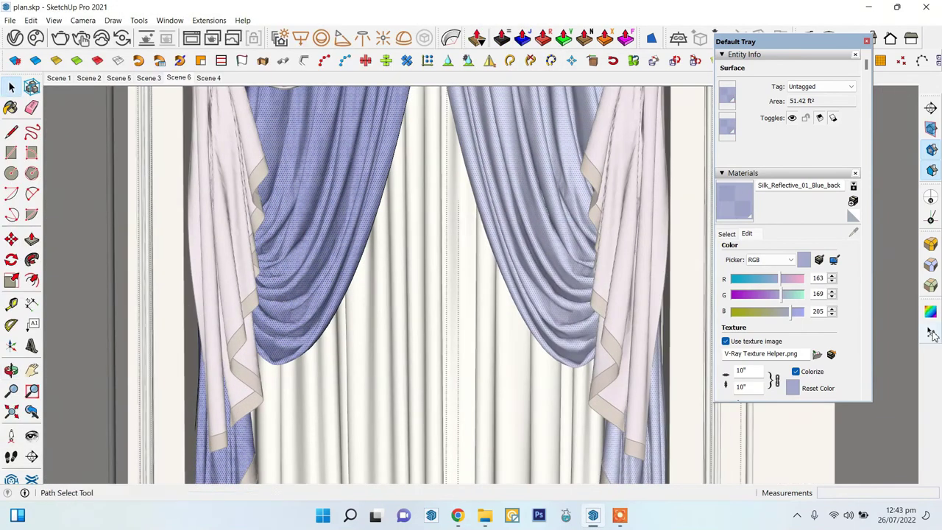
right_click(316, 140)
left_click(353, 154)
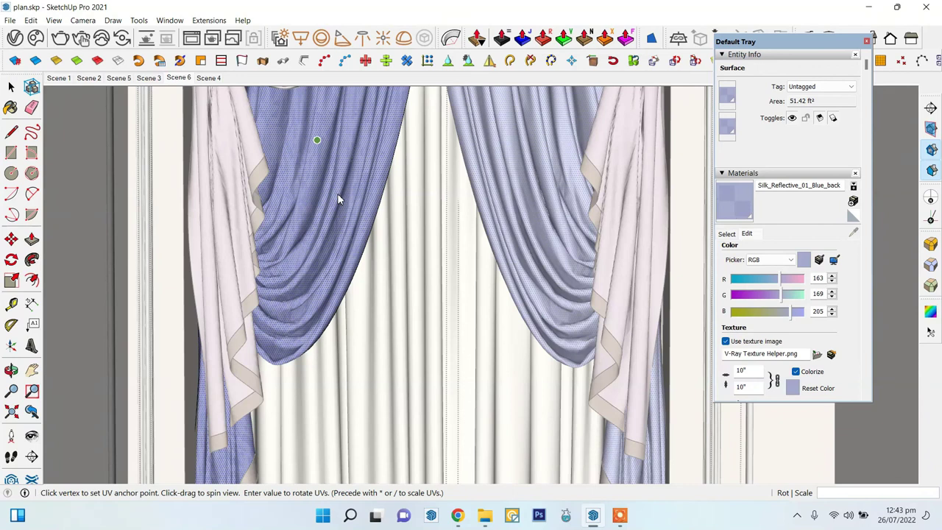
- Confirm the 5-inch texture size, then sample the brown niz trim and select every face using it
type("5")
key("Return")
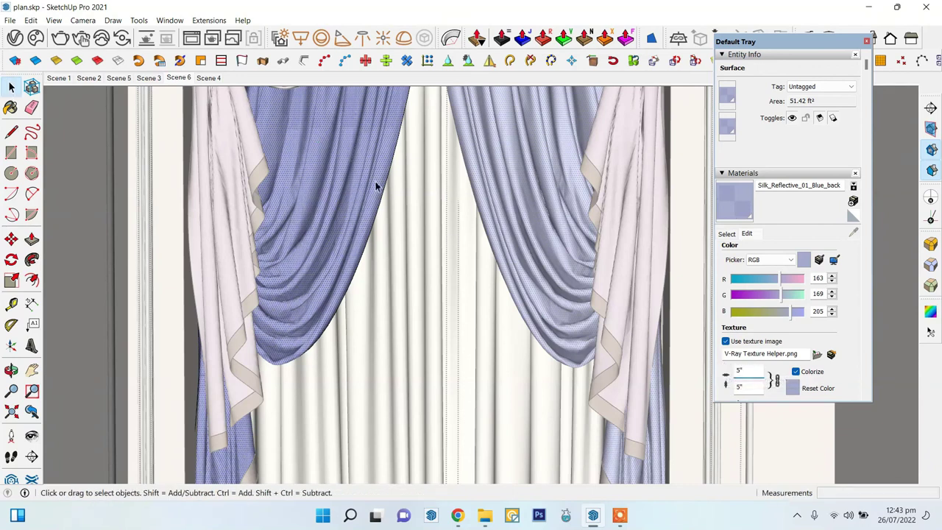
scroll(423, 234, "down", 2)
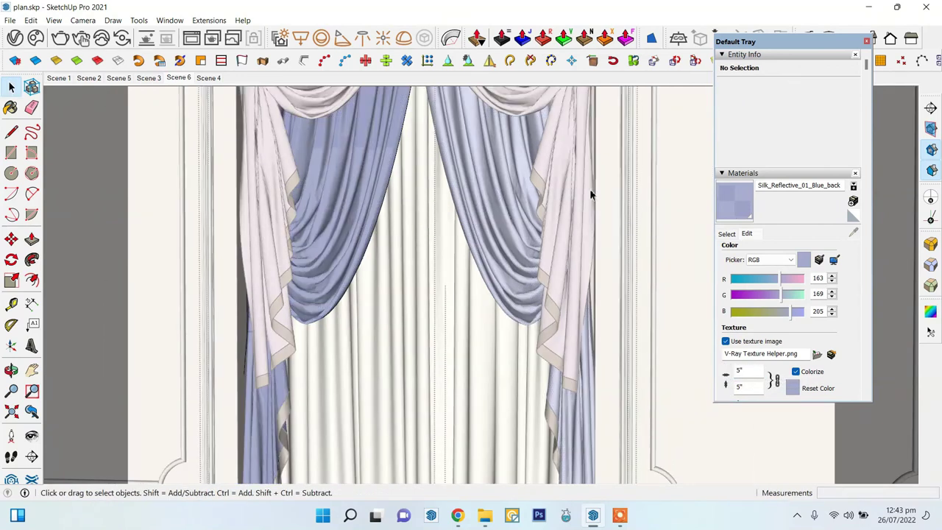
left_click(853, 232)
scroll(276, 291, "up", 2)
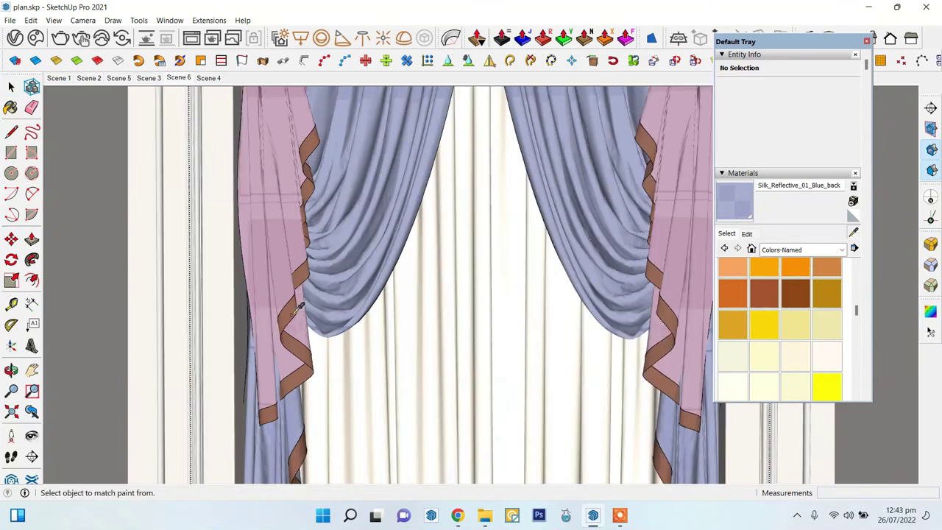
left_click(298, 307)
left_click(15, 38)
right_click(132, 169)
left_click(147, 176)
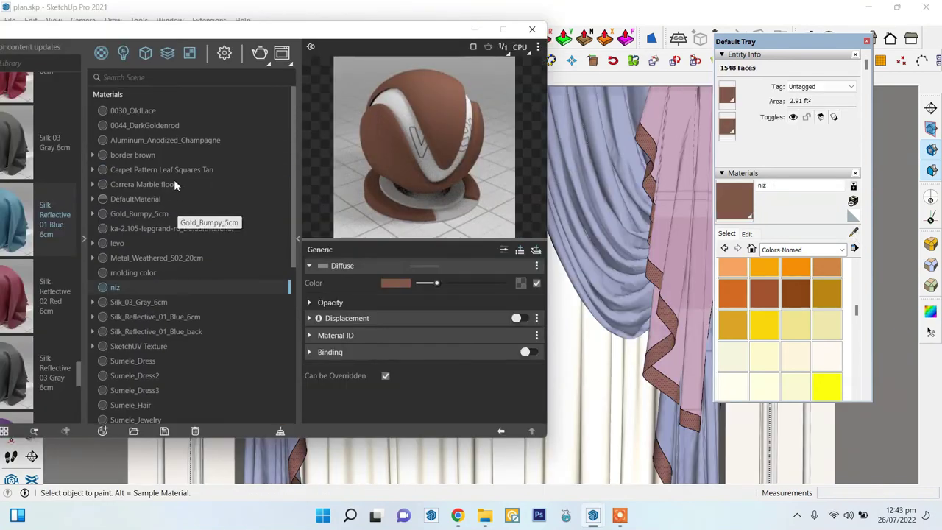
- Apply Metal_Weathered_S02_20cm to the selected niz trim and close the material editor
left_click(174, 139)
scroll(178, 222, "down", 3)
scroll(177, 222, "up", 3)
left_click(171, 258)
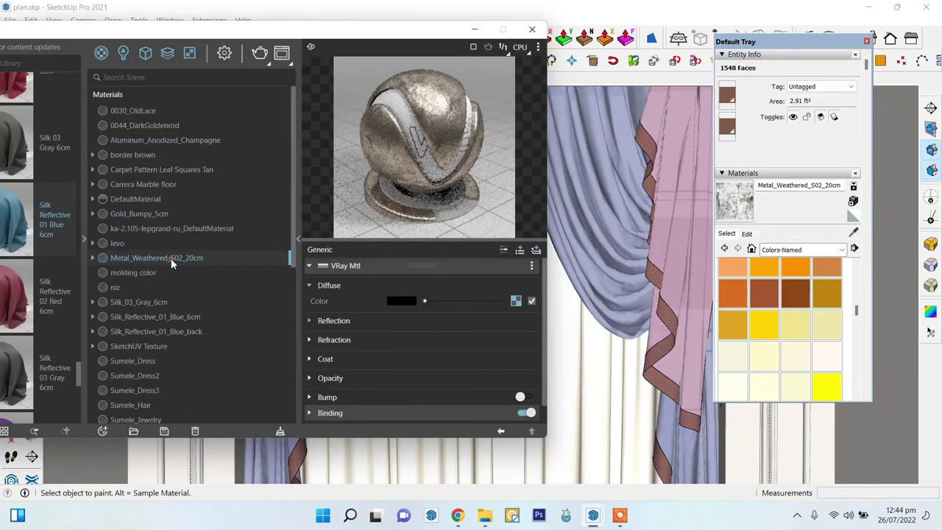
right_click(172, 263)
left_click(186, 284)
left_click(532, 29)
left_click(11, 87)
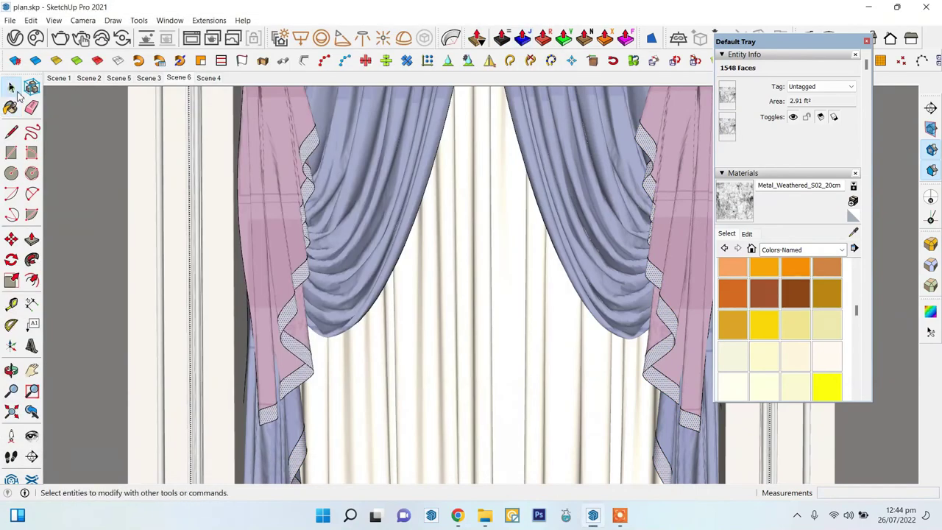
scroll(257, 253, "down", 3)
scroll(294, 221, "down", 3)
- Zoom out, orbit to an overhead view of the whole room, then zoom in on the back-wall panels
scroll(436, 233, "down", 2)
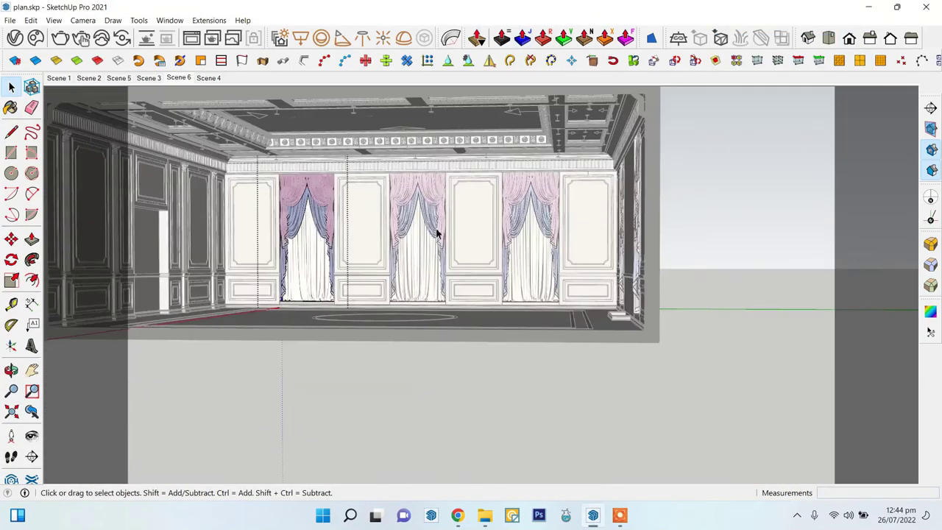
scroll(436, 227, "down", 3)
scroll(446, 228, "up", 5)
middle_click_drag(446, 229, 455, 274)
scroll(420, 275, "up", 1)
scroll(464, 228, "up", 1)
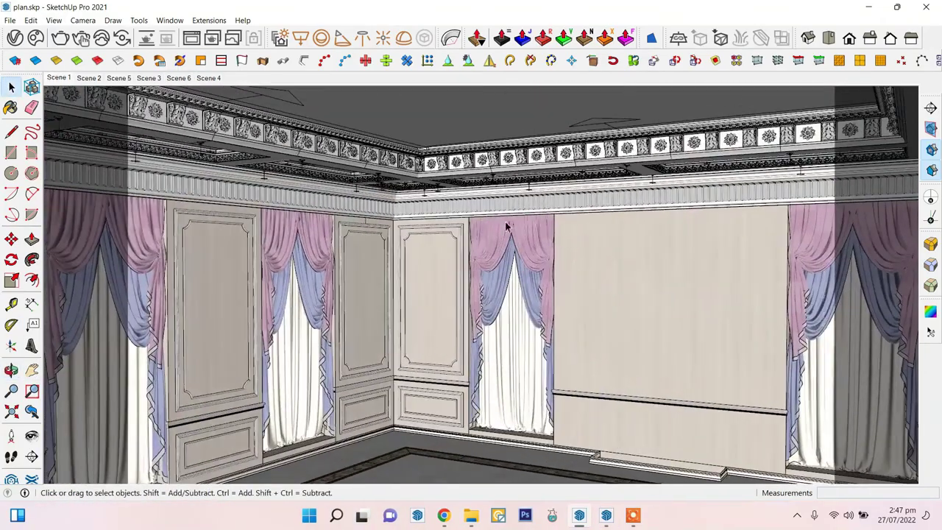
middle_click_drag(506, 225, 564, 176)
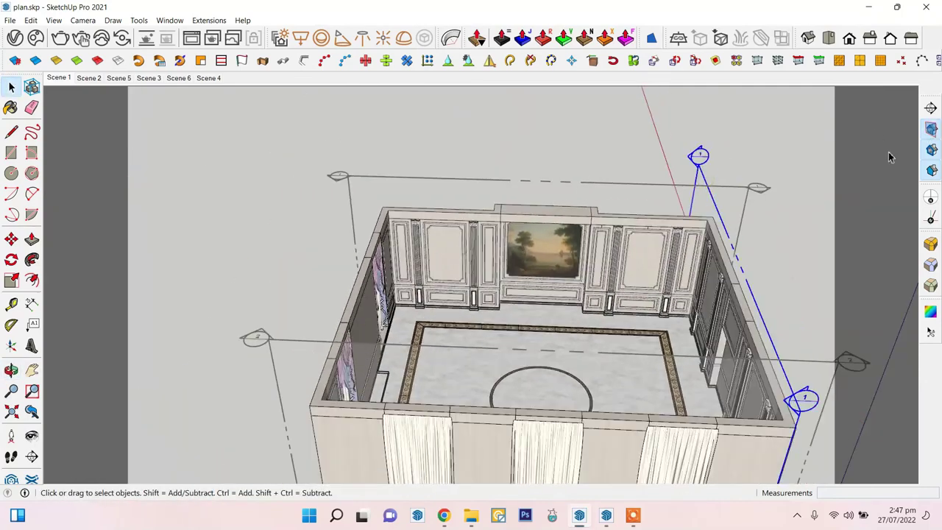
scroll(446, 237, "up", 5)
scroll(418, 192, "up", 4)
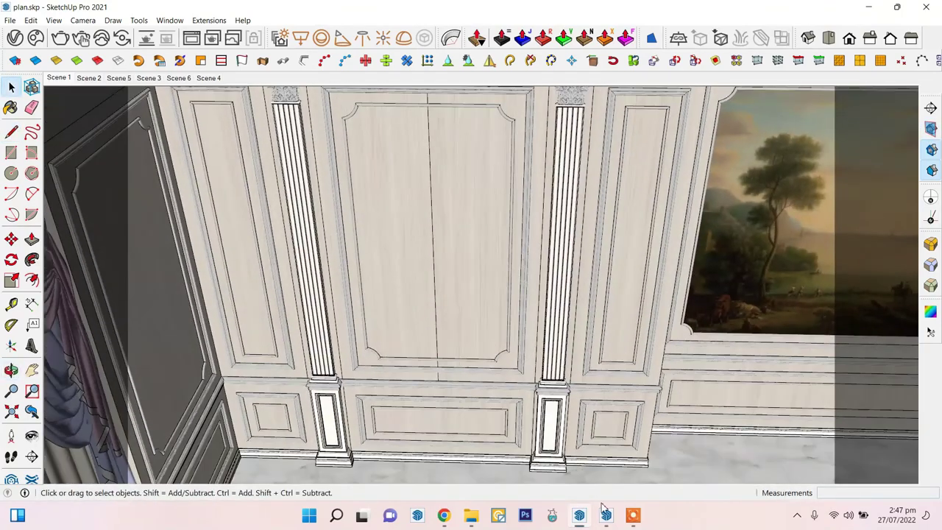
- Paste a wall light into the room plan and move it onto the central panel
left_click(606, 515)
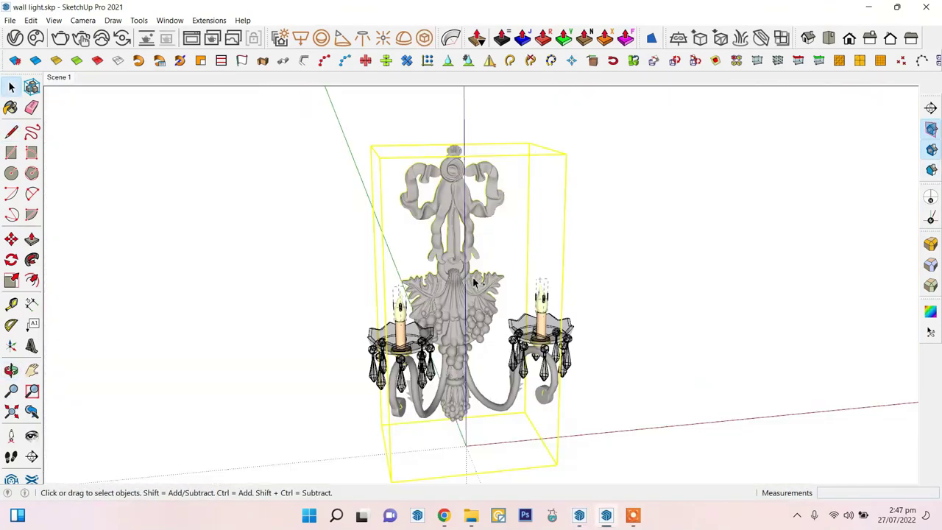
key("alt+Tab")
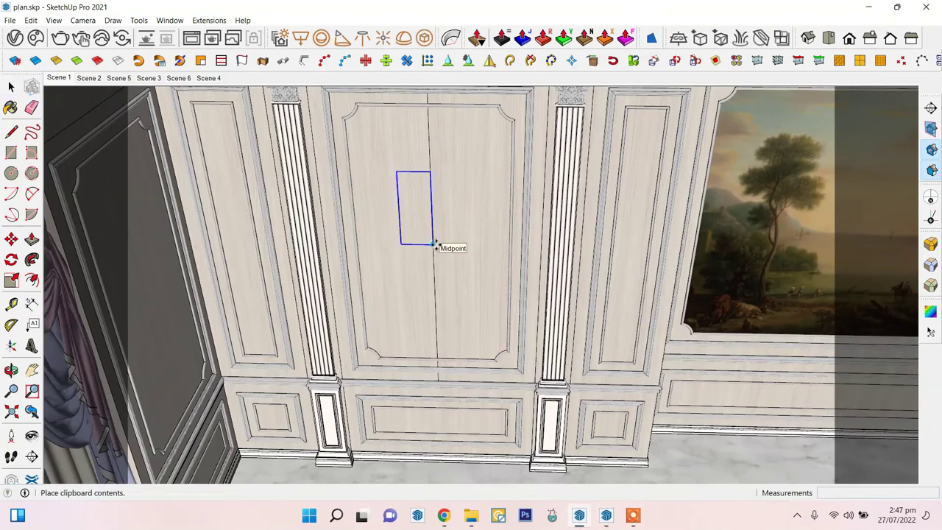
left_click(436, 248)
middle_click_drag(459, 203, 395, 297)
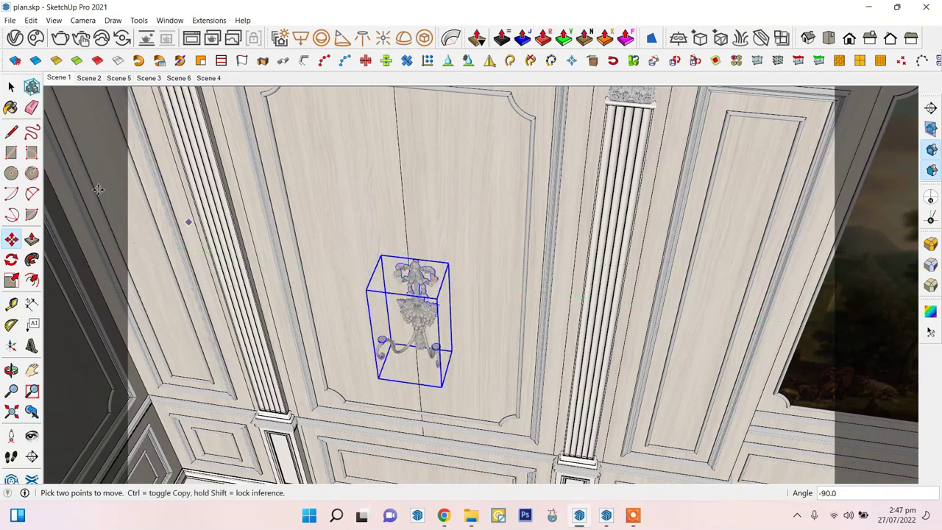
key("space")
- Make the wall light a component in its own file and paste it onto the room's wall panel
left_click(606, 515)
right_click(468, 152)
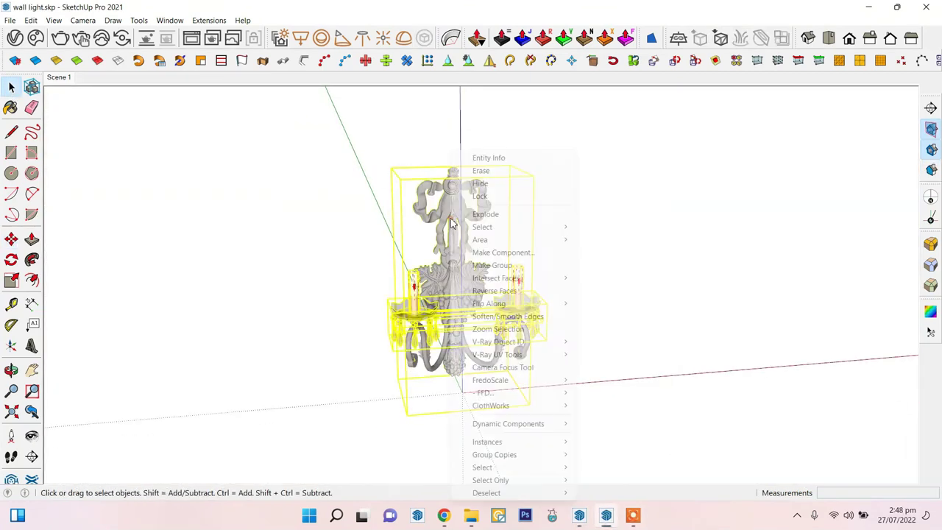
left_click(504, 252)
left_click(486, 383)
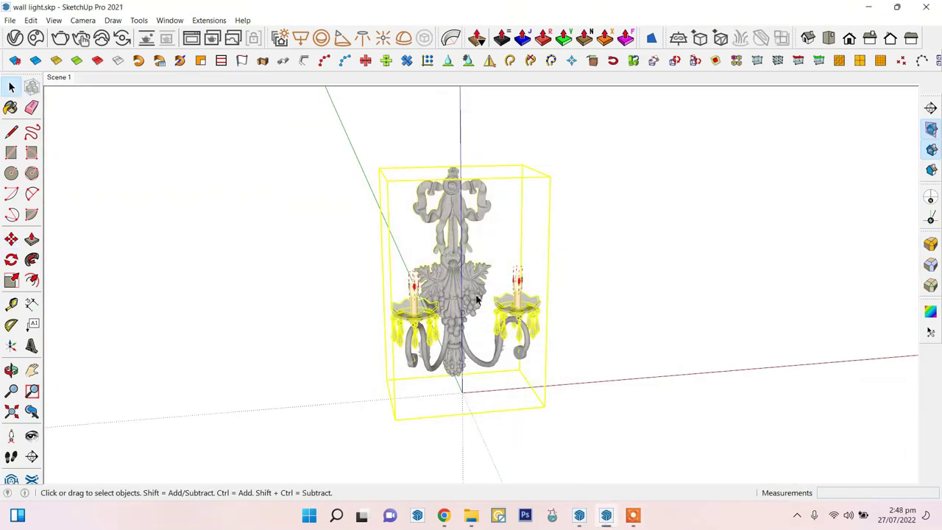
key("alt+Tab")
key("ctrl+v")
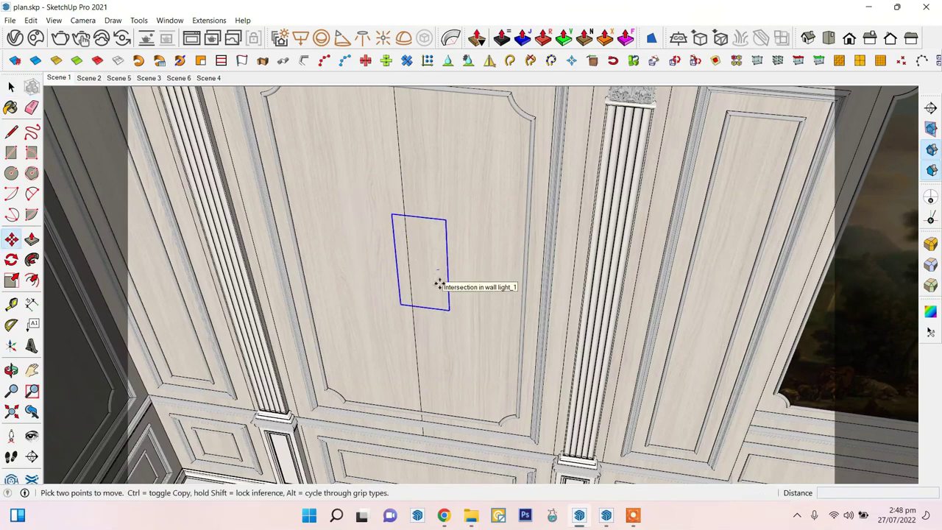
left_click(438, 284)
- Rotate the wall light upright so it stands against the panelled wall
key("q")
scroll(412, 279, "up", 3)
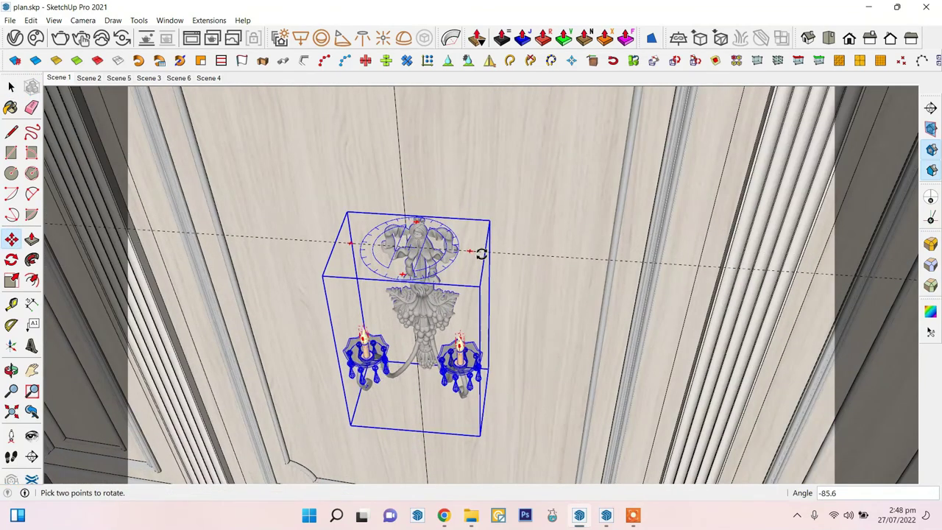
middle_click_drag(481, 254, 435, 253)
key("m")
scroll(415, 260, "up", 5)
scroll(562, 294, "up", 2)
scroll(388, 227, "down", 1)
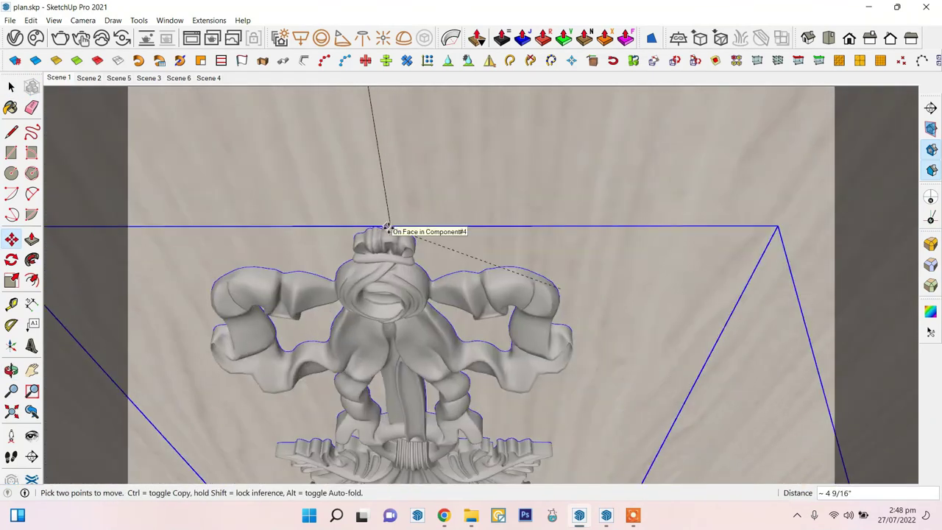
scroll(388, 227, "down", 3)
scroll(450, 145, "down", 5)
middle_click_drag(449, 145, 368, 243)
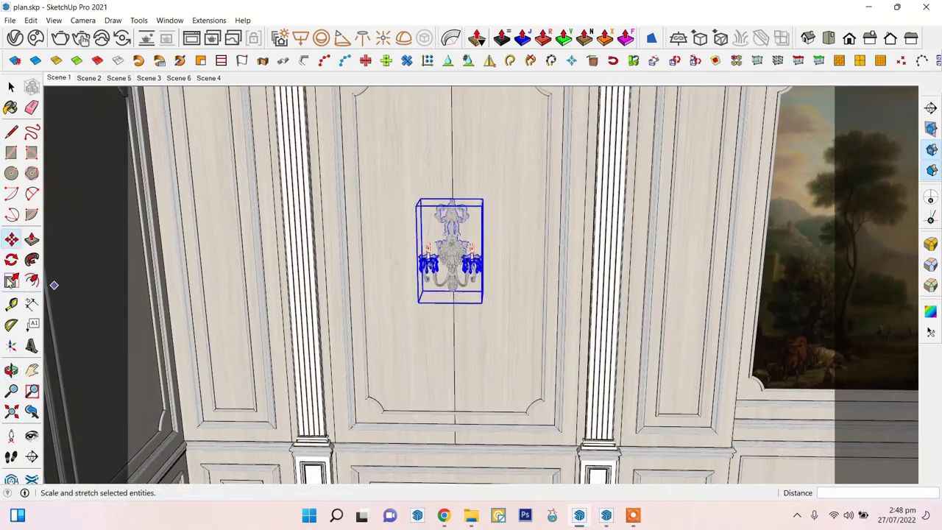
- Scale the wall light up proportionally and check it from several angles
key("s")
left_click_drag(483, 199, 511, 170)
middle_click_drag(511, 170, 412, 250)
key("m")
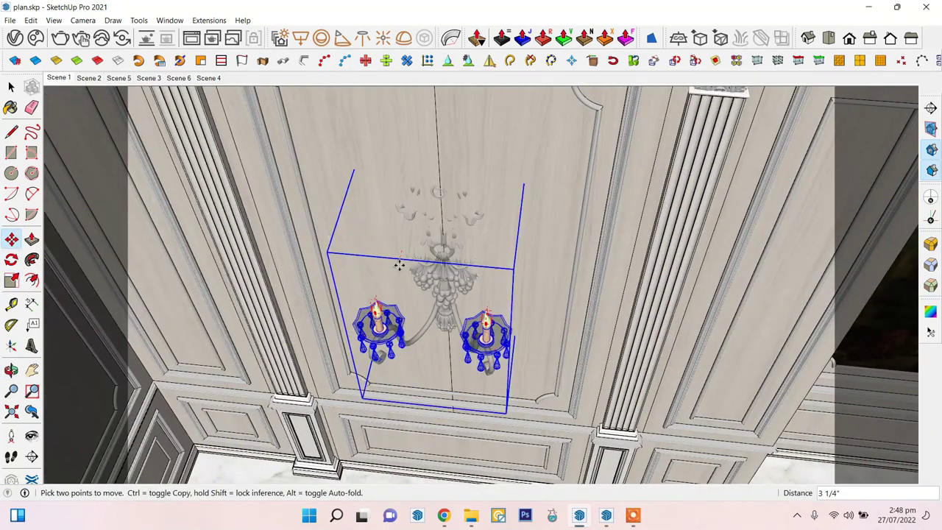
scroll(473, 160, "up", 2)
scroll(431, 183, "up", 3)
scroll(389, 211, "up", 2)
scroll(447, 125, "down", 1)
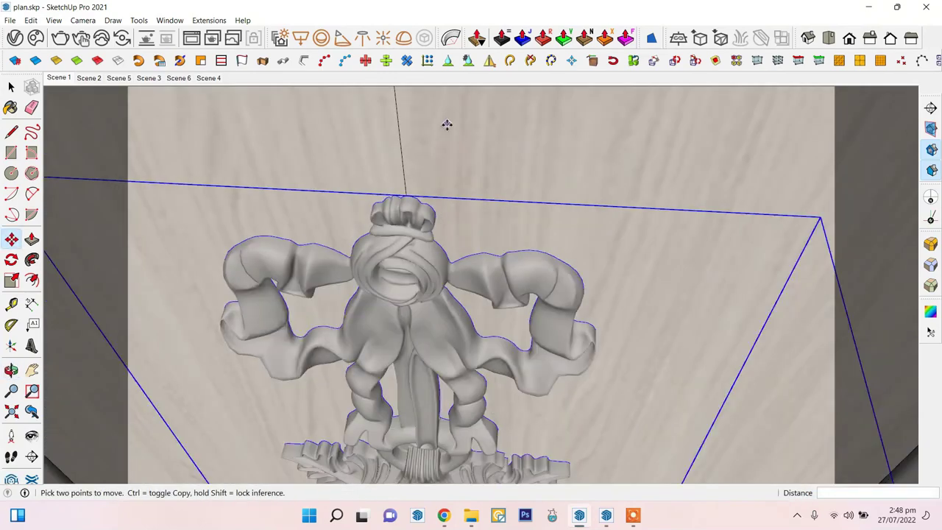
scroll(446, 125, "down", 5)
scroll(452, 273, "down", 3)
middle_click_drag(452, 272, 452, 309)
scroll(452, 322, "up", 4)
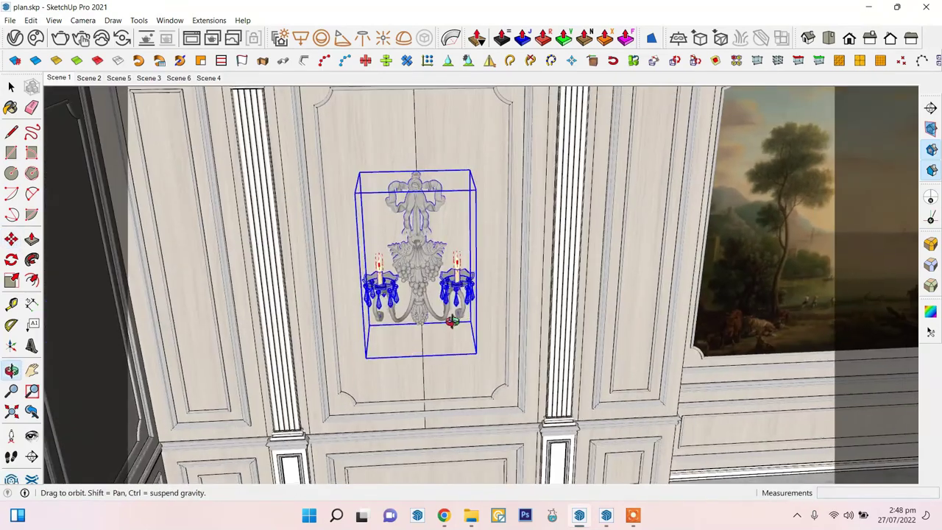
- Enlarge the wall light further, inspecting the ornament and grape pendant up close
key("s")
left_click_drag(475, 351, 471, 318)
scroll(394, 267, "up", 3)
mouse_move(471, 318)
middle_mouse_down()
mouse_move(394, 266)
mouse_move(390, 243)
middle_mouse_up()
key("space")
scroll(397, 324, "down", 5)
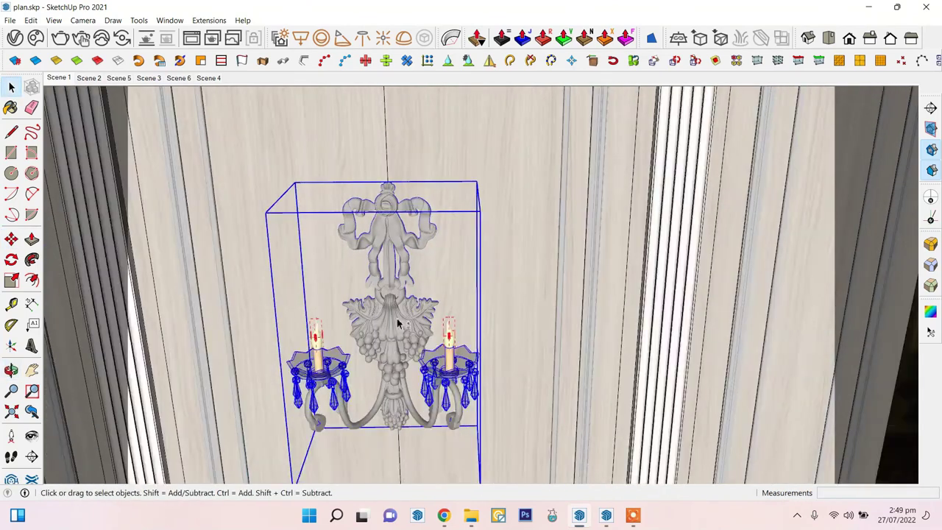
scroll(398, 324, "up", 3)
middle_click_drag(397, 323, 431, 210)
scroll(431, 211, "up", 3)
- Move the wall light flush onto the panel beside the landscape painting
left_click(381, 212)
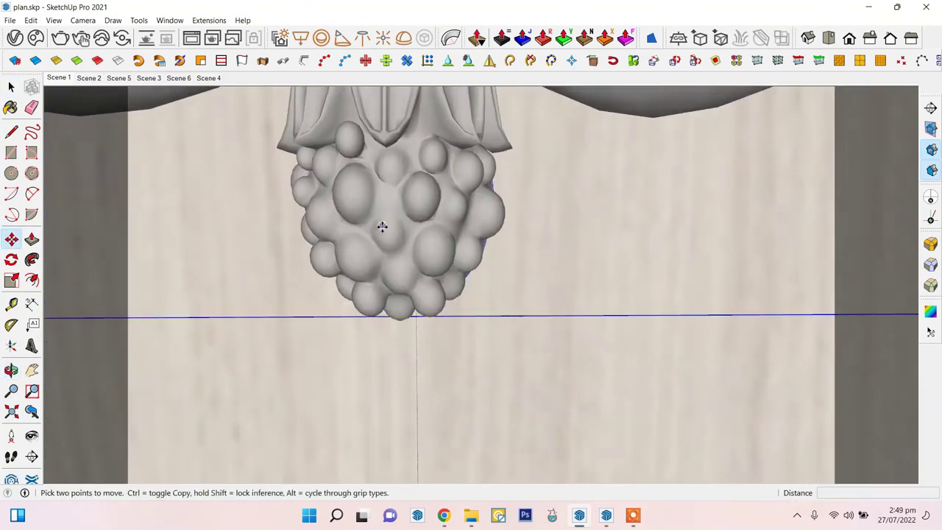
key("space")
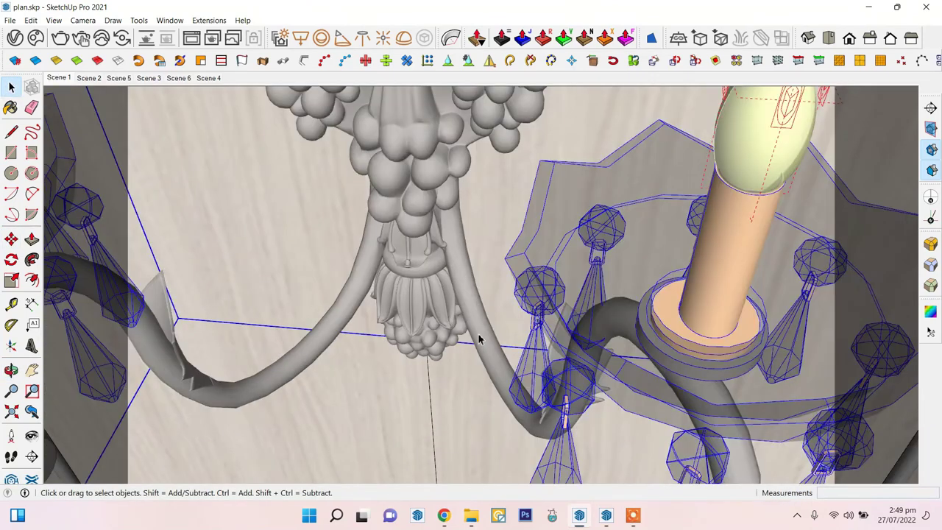
scroll(465, 314, "down", 5)
middle_click_drag(435, 286, 356, 336, "shift")
- Copy the wall light onto a back-wall panel
left_click(291, 291)
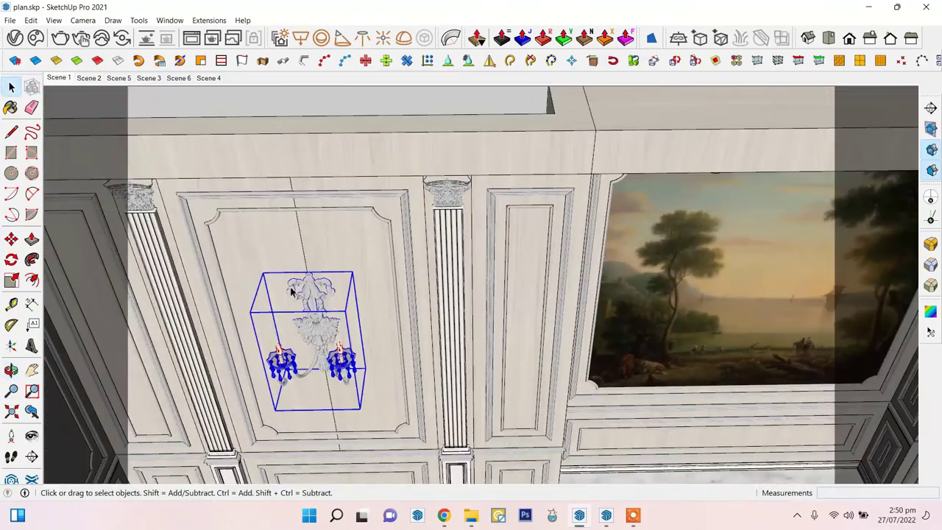
left_click(294, 174, "ctrl")
middle_click_drag(293, 174, 589, 204, "shift")
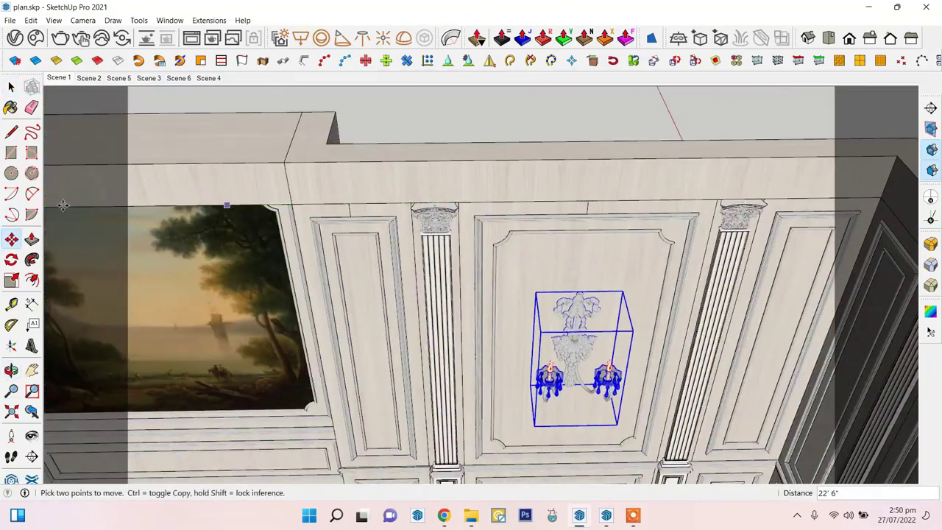
scroll(63, 205, "down", 3)
mouse_move(62, 206)
middle_mouse_down()
mouse_move(530, 290)
mouse_move(471, 228)
mouse_move(427, 214)
middle_mouse_up()
left_click(539, 169)
middle_click_drag(540, 169, 37, 272)
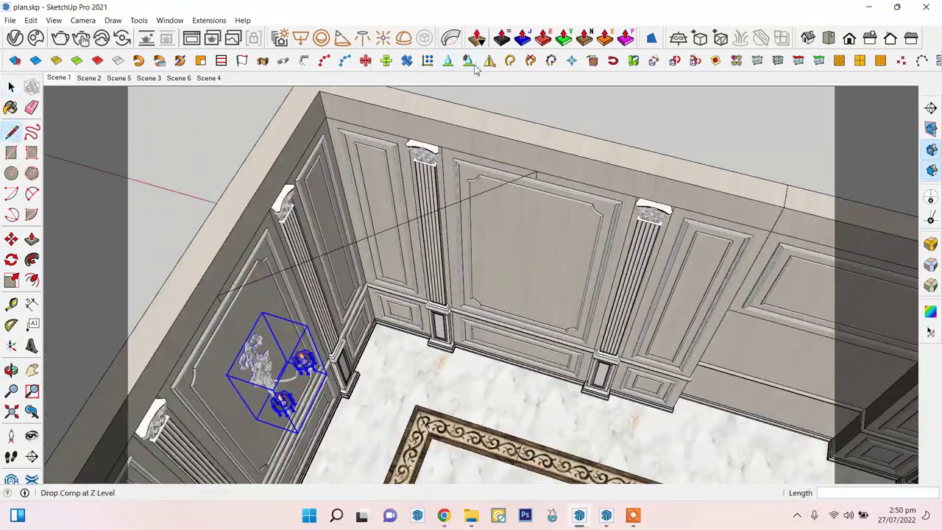
middle_click_drag(384, 228, 389, 103)
left_click(337, 190)
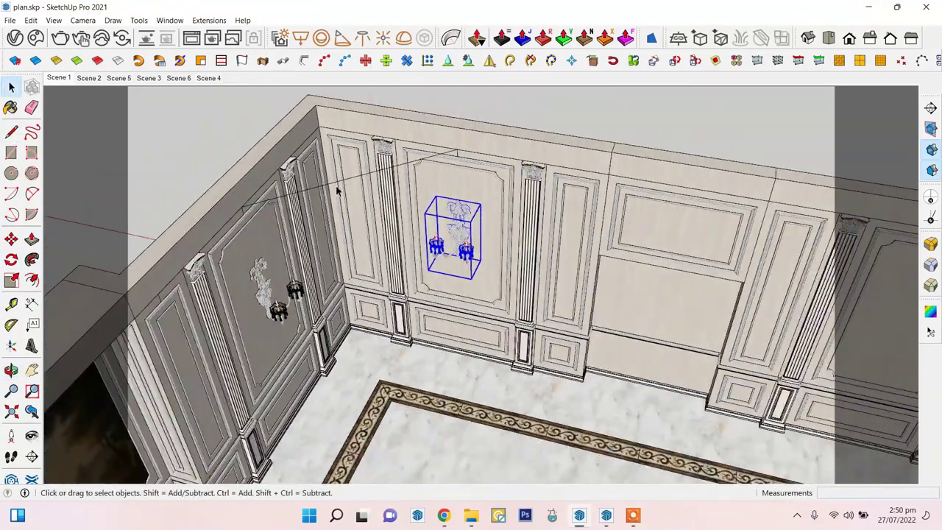
middle_click_drag(203, 221, 324, 220)
- Copy the back-wall light onto the neighbouring panel with Move and Ctrl
left_click(326, 294)
key("m")
key("ctrl")
left_click(325, 295)
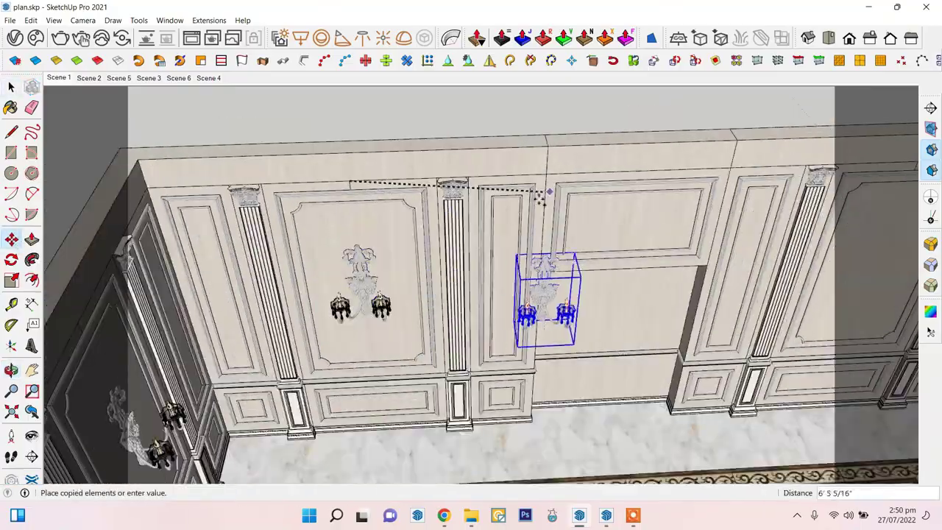
mouse_move(542, 195)
middle_mouse_down()
mouse_move(712, 171)
mouse_move(553, 255)
mouse_move(257, 214)
mouse_move(495, 291)
middle_mouse_up()
left_click(712, 171)
key("space")
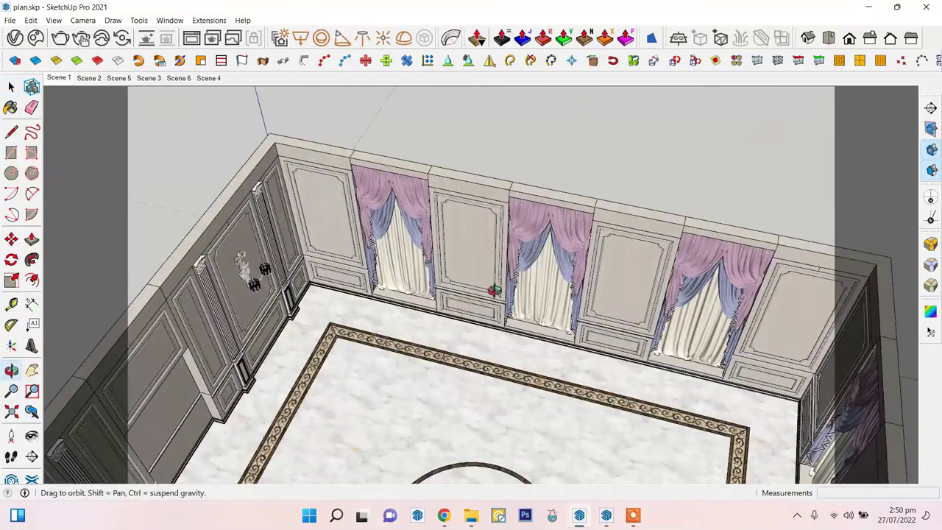
- Select the side-wall light copy and rotate it toward the curtained wall
left_click(258, 287)
middle_click_drag(258, 287, 176, 284)
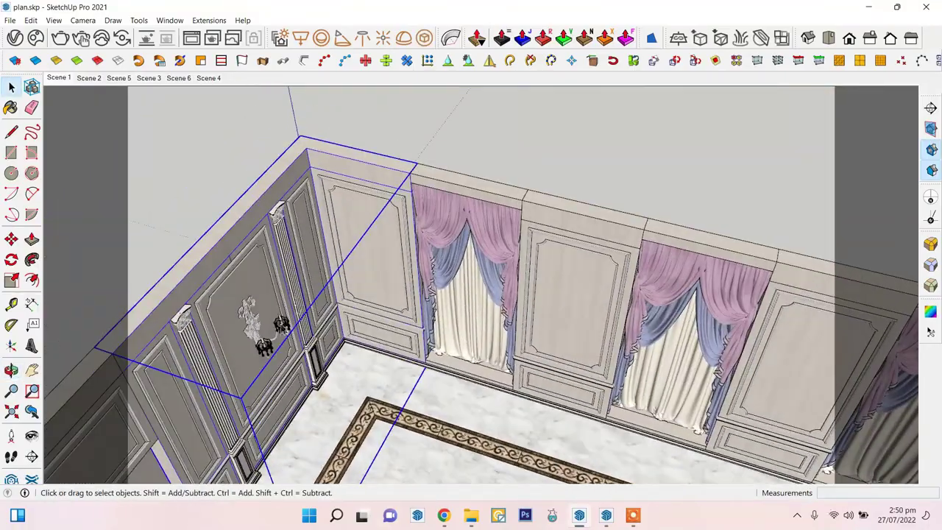
scroll(221, 291, "up", 3)
scroll(321, 175, "up", 2)
scroll(322, 174, "down", 5)
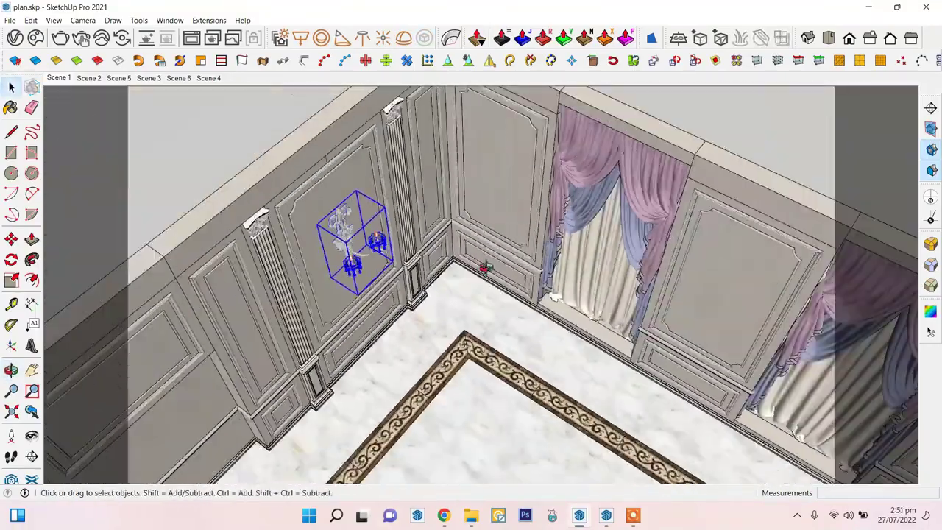
left_click(11, 259)
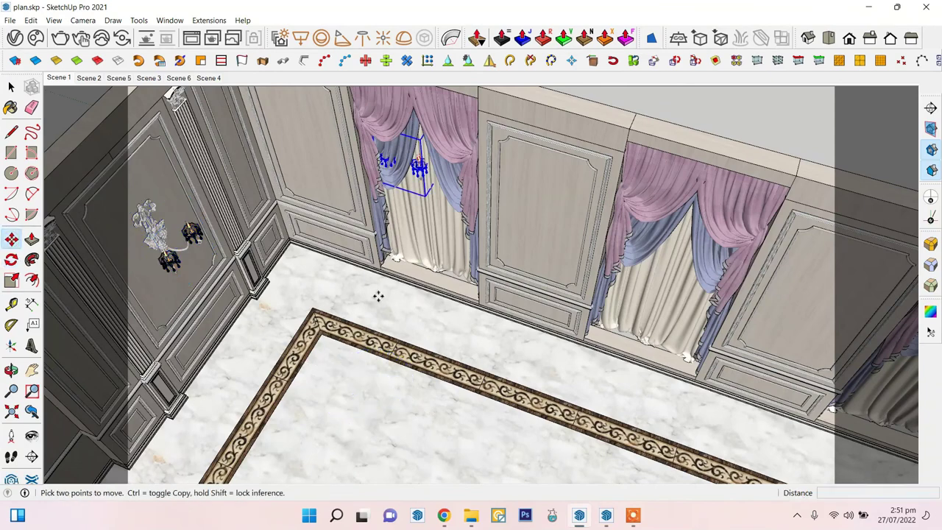
- Draw a guide from the panel's top centre and centre the light on the panel between curtains
middle_click_drag(545, 170, 294, 184)
left_click(13, 134)
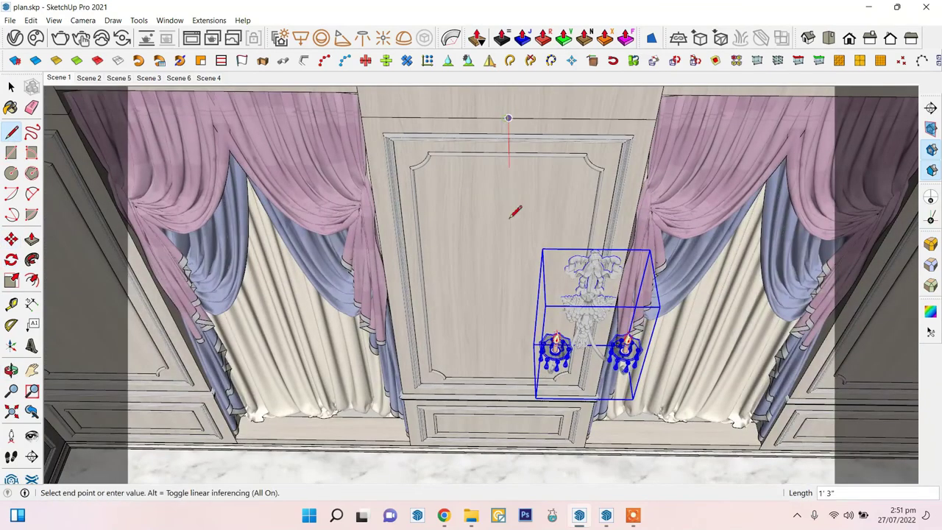
key("m")
middle_click_drag(97, 335, 586, 331)
left_click(586, 331)
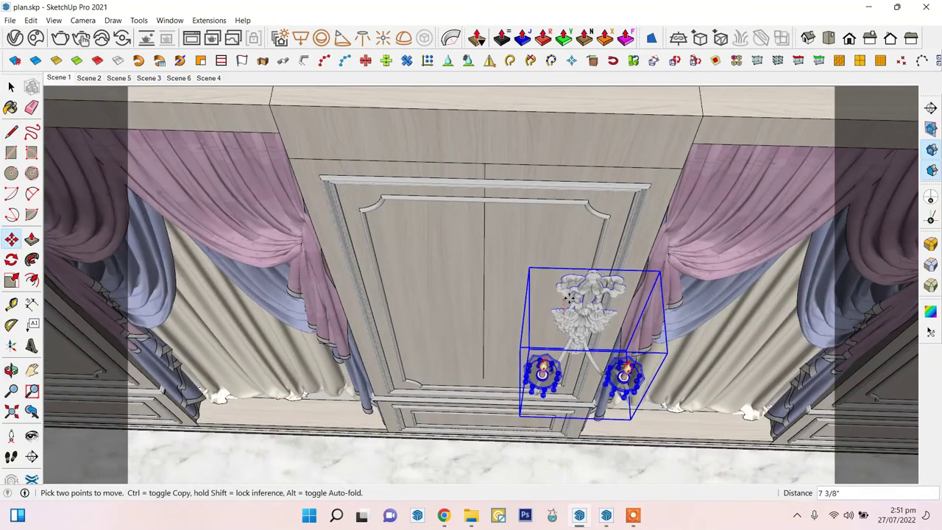
middle_click_drag(511, 289, 506, 251)
scroll(502, 261, "up", 4)
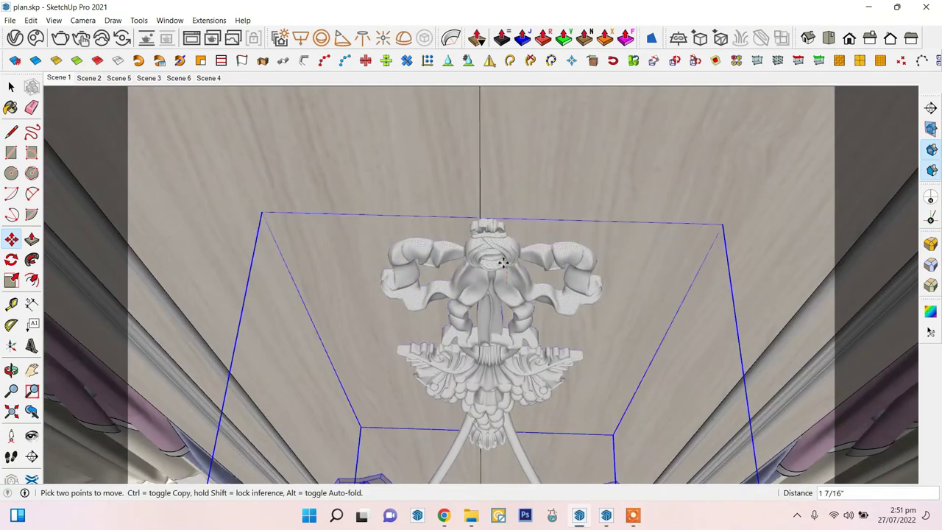
scroll(502, 262, "up", 2)
key("space")
- Copy the wall light onto the next panel between the curtains
scroll(372, 214, "down", 3)
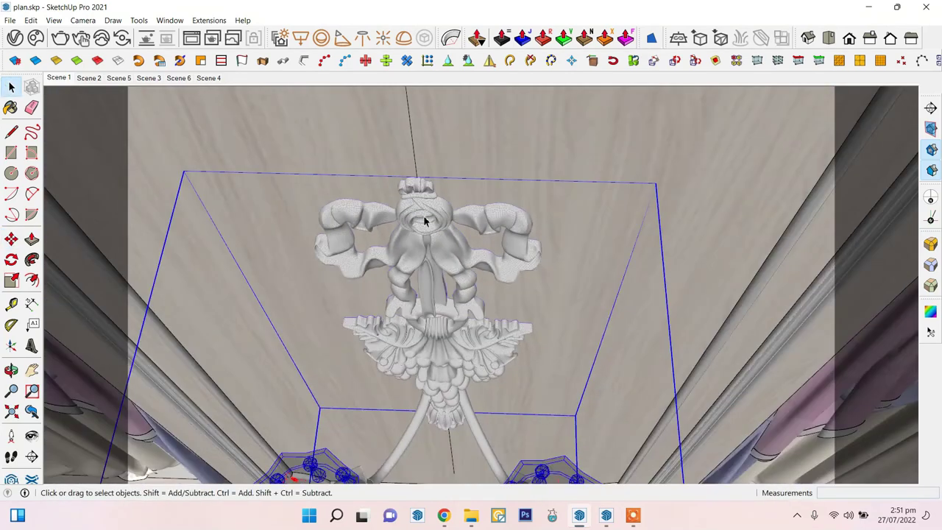
scroll(430, 199, "down", 4)
scroll(432, 180, "down", 5)
middle_click_drag(412, 213, 346, 254)
scroll(341, 259, "up", 3)
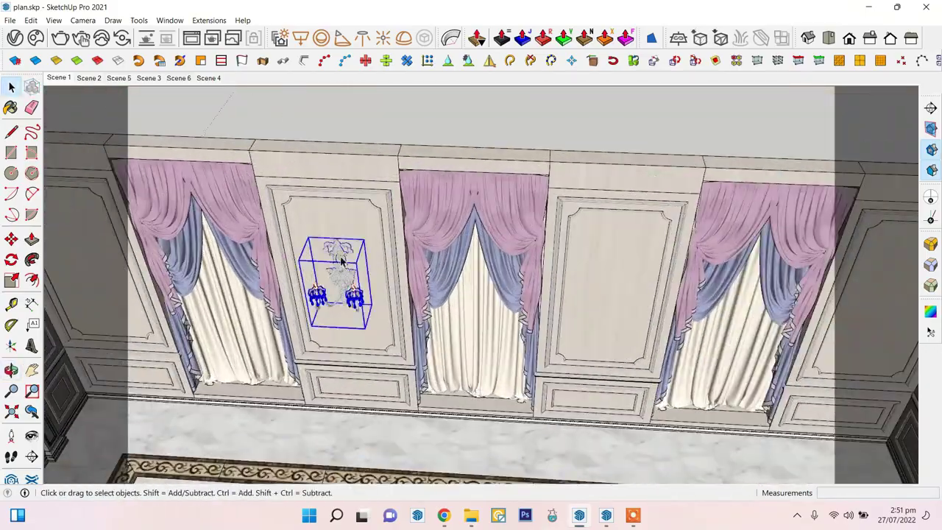
left_click(327, 179)
key("ctrl")
left_click(625, 192)
mouse_move(625, 191)
middle_mouse_down()
mouse_move(298, 380)
mouse_move(449, 273)
mouse_move(841, 420)
mouse_move(590, 316)
middle_mouse_up()
scroll(590, 316, "down", 3)
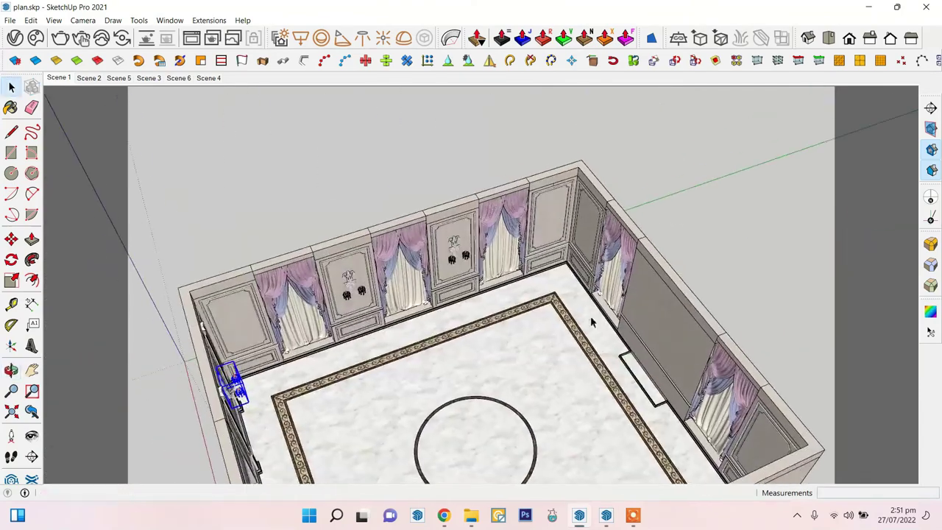
scroll(608, 251, "up", 3)
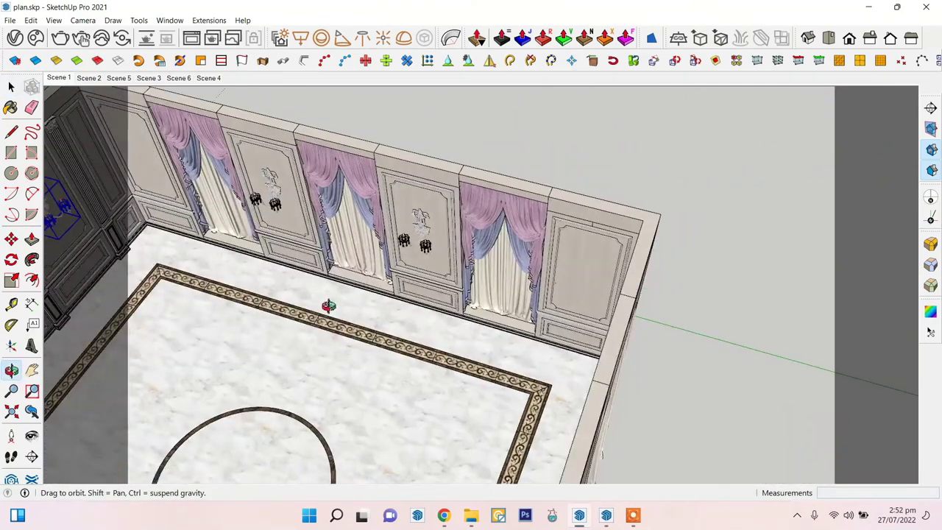
middle_click_drag(608, 251, 421, 138)
- Place a wall light copy on the corner panel and centre it using a reference line
key("m")
key("ctrl")
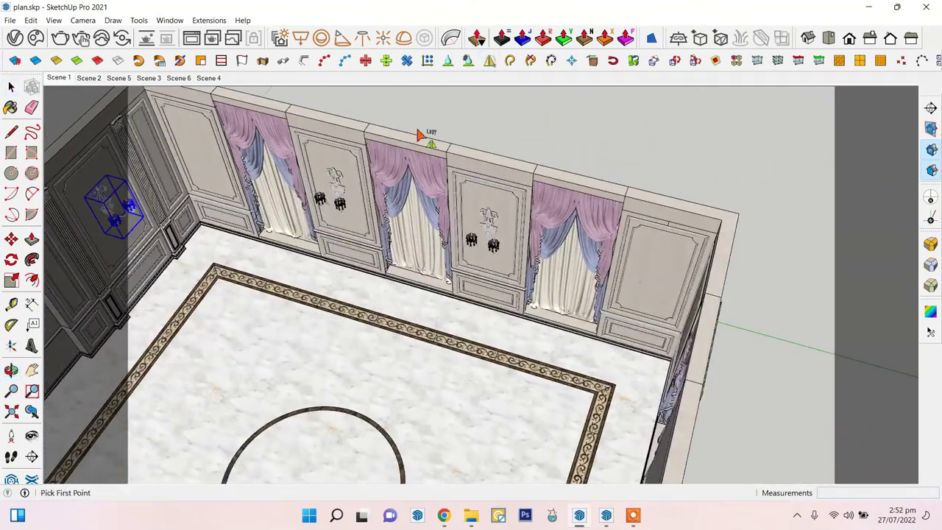
key("space")
middle_click_drag(421, 103, 644, 257)
scroll(490, 347, "up", 3)
key("m")
left_click_drag(490, 347, 471, 358)
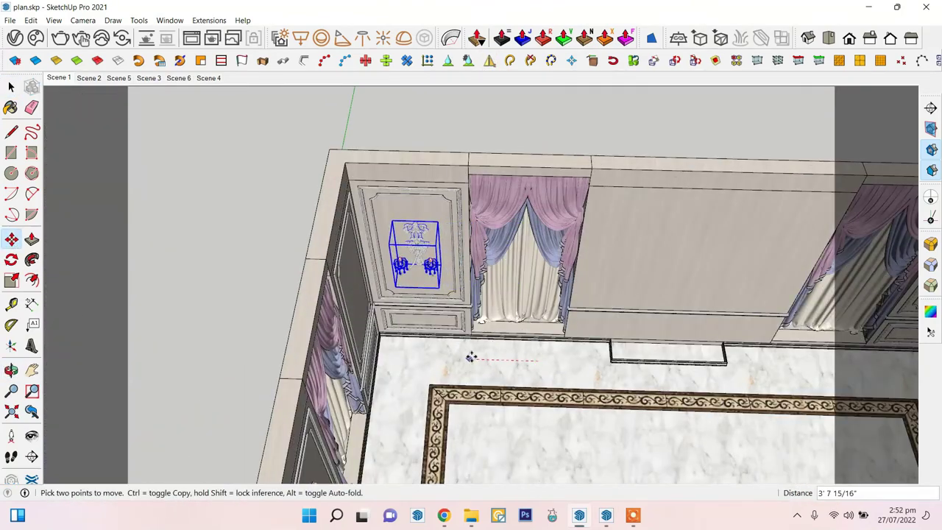
scroll(416, 219, "up", 3)
key("l")
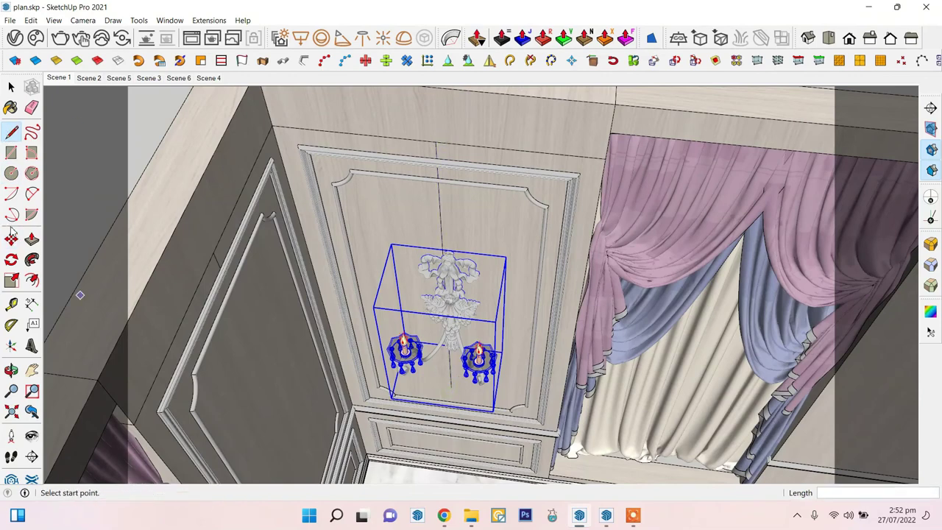
left_click(11, 237)
scroll(448, 254, "up", 5)
scroll(508, 257, "up", 2)
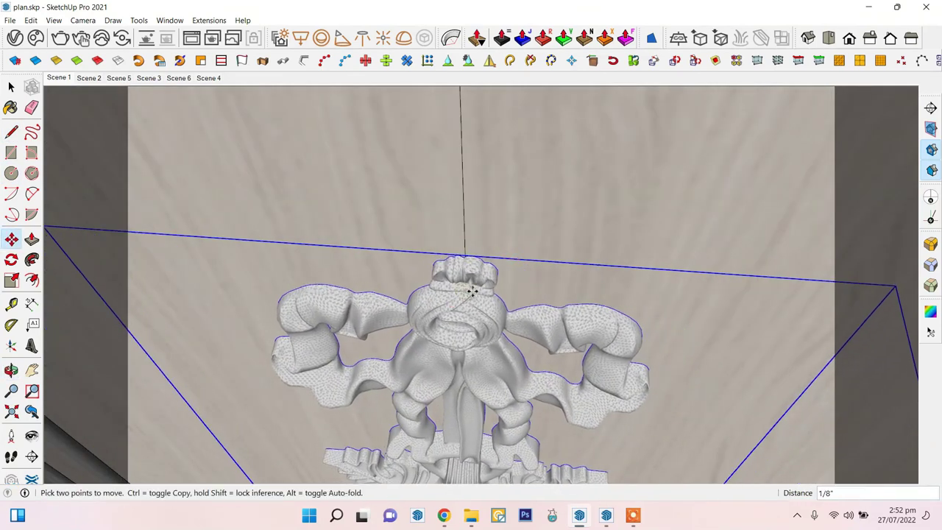
key("space")
- Orbit around the room to check all the placed wall light copies
scroll(400, 273, "down", 5)
scroll(400, 273, "down", 5)
mouse_move(458, 311)
middle_mouse_down()
mouse_move(287, 243)
mouse_move(500, 111)
middle_mouse_up()
left_click(287, 243)
mouse_move(538, 209)
middle_mouse_down()
mouse_move(398, 253)
mouse_move(208, 286)
mouse_move(584, 237)
mouse_move(447, 253)
middle_mouse_up()
- Place a V-Ray sphere light and move it into the candle flame
scroll(426, 243, "up", 5)
scroll(390, 221, "up", 4)
scroll(390, 220, "up", 4)
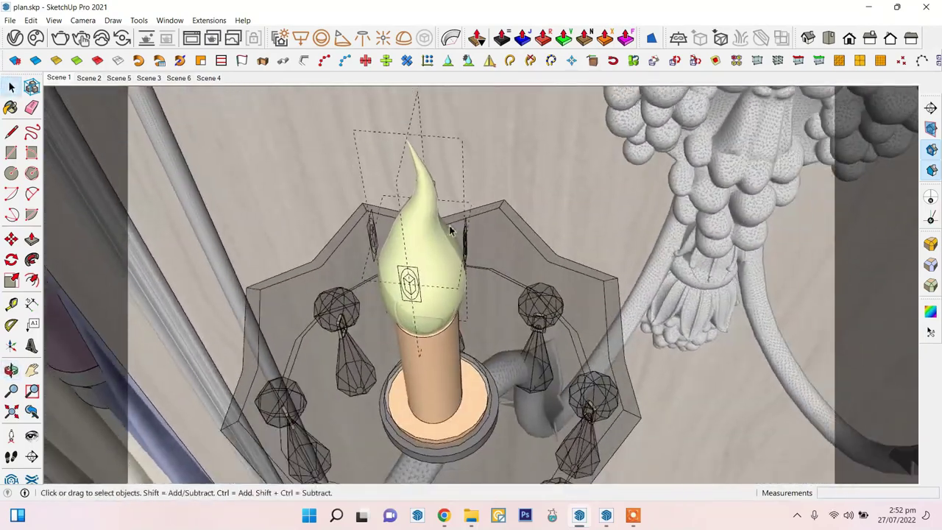
scroll(446, 265, "down", 1)
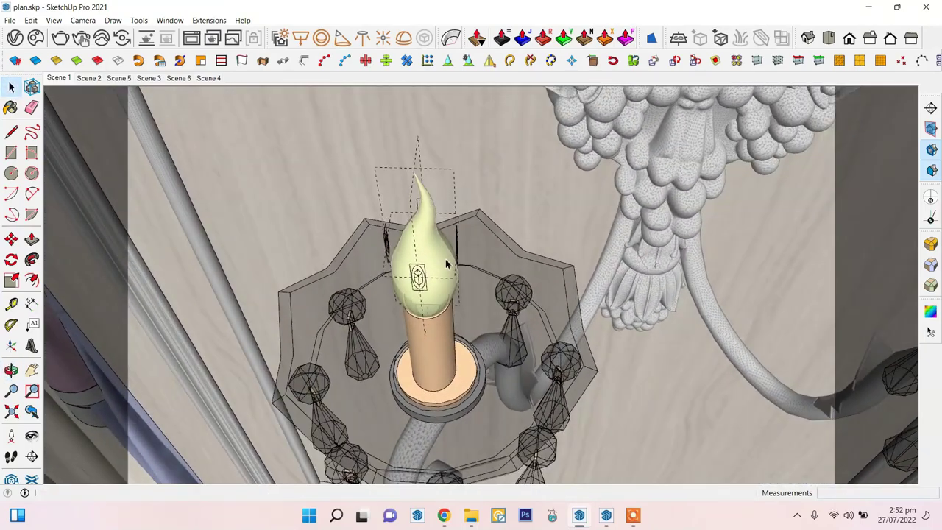
left_click(322, 38)
mouse_move(456, 177)
middle_mouse_down()
mouse_move(312, 208)
mouse_move(394, 185)
middle_mouse_up()
key("space")
left_click(37, 243)
left_click(228, 290)
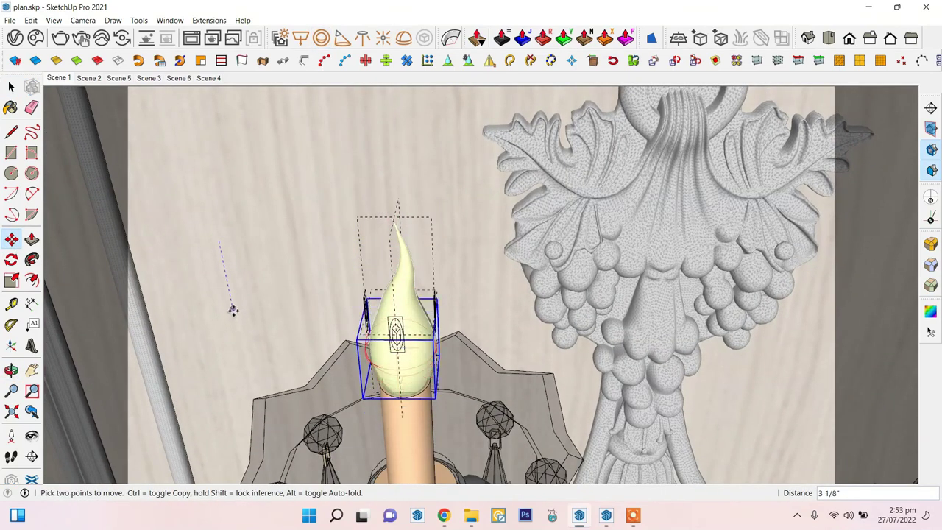
left_click(231, 311)
key("space")
left_click(58, 77)
- Give the sphere light a warm peach colour, make it invisible and raise its intensity
left_click(13, 40)
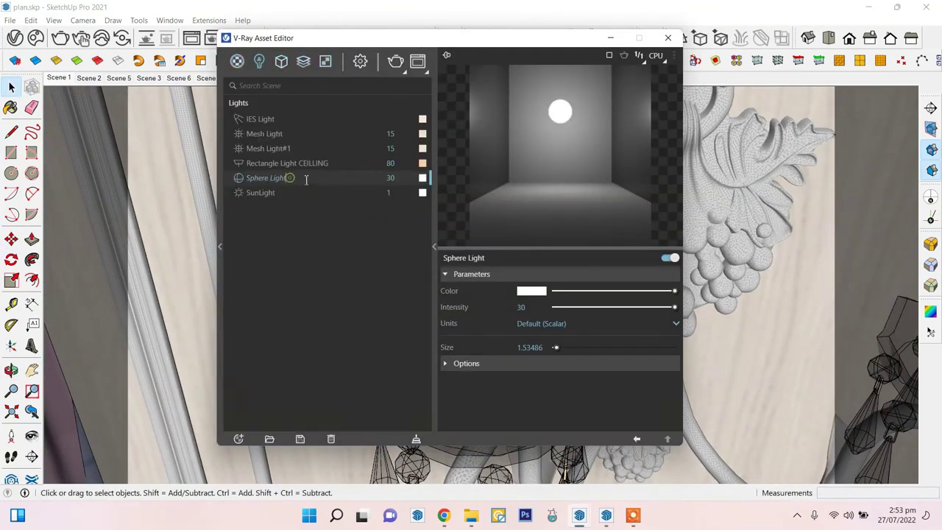
left_click(422, 179)
key("Escape")
left_click(466, 363)
scroll(525, 324, "down", 1)
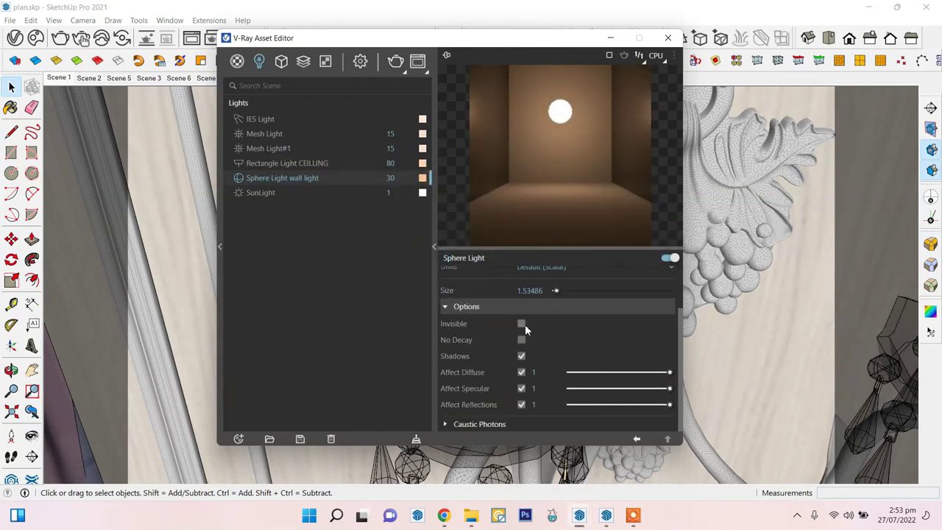
type("1000")
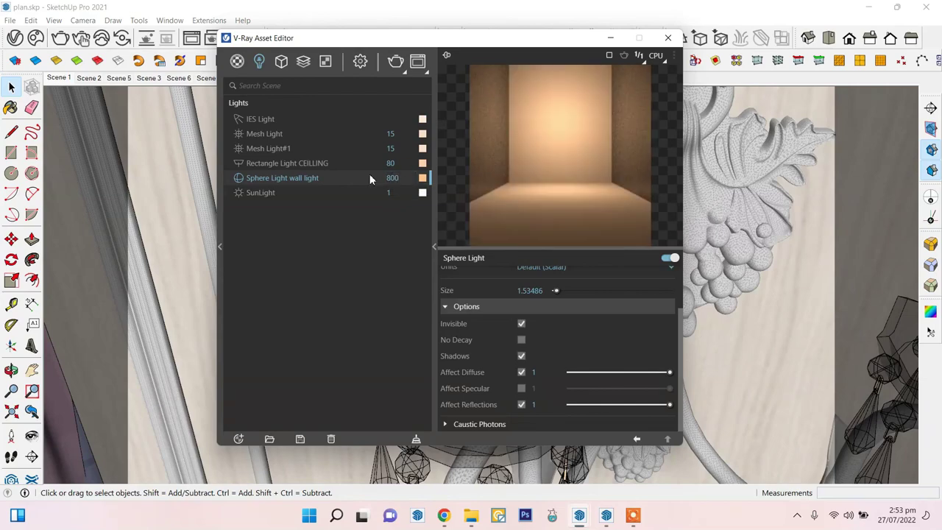
key("Return")
left_click(667, 37)
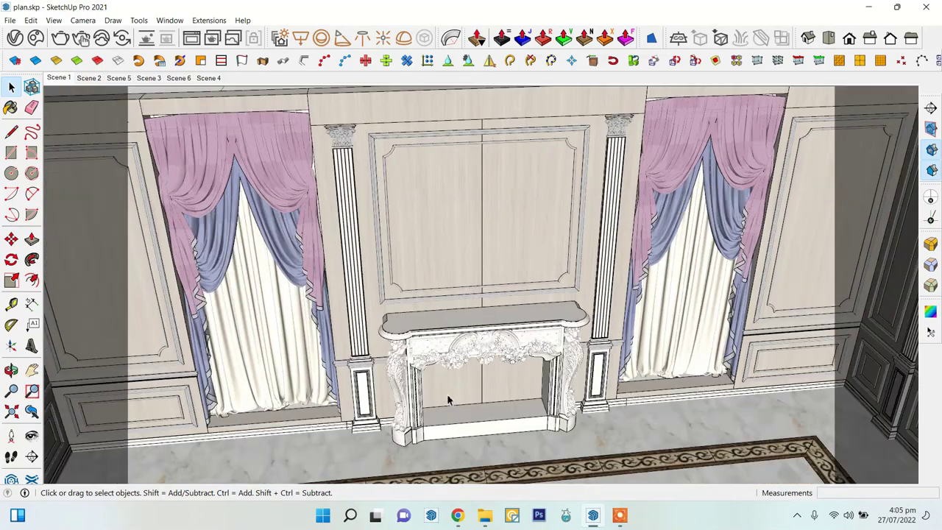
- Switch to the Scene 1 view and orbit in toward the panelled wall
scroll(448, 395, "up", 2)
mouse_move(656, 320)
middle_mouse_down()
mouse_move(571, 278)
mouse_move(525, 342)
mouse_move(481, 319)
middle_mouse_up()
left_click(59, 78)
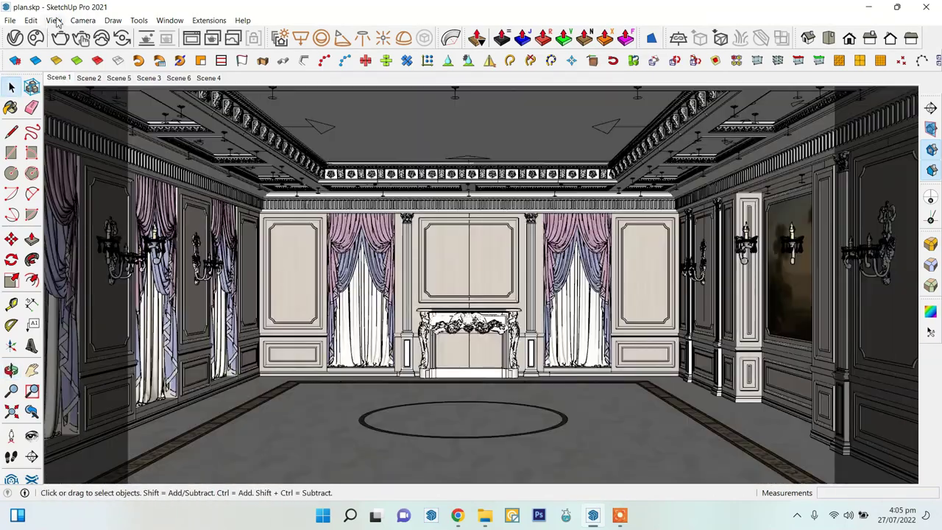
left_click(54, 20)
left_click(456, 350)
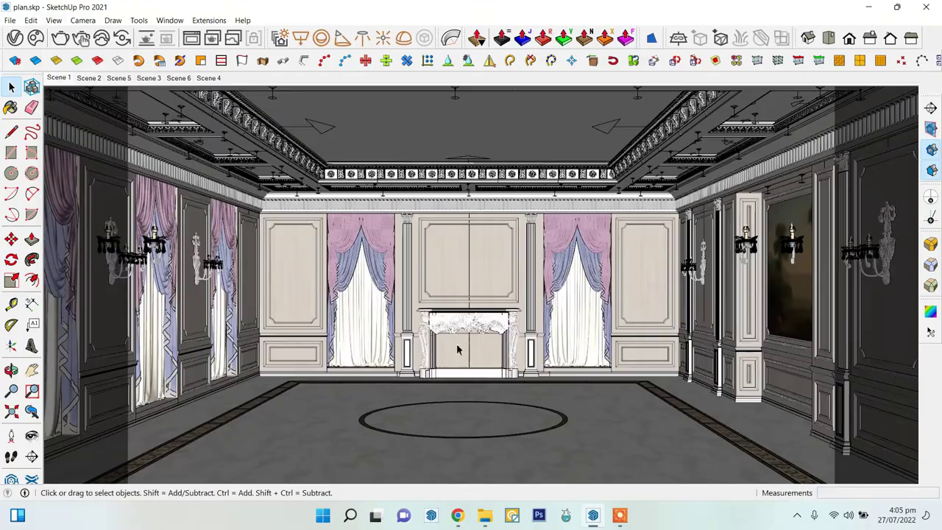
scroll(461, 287, "up", 2)
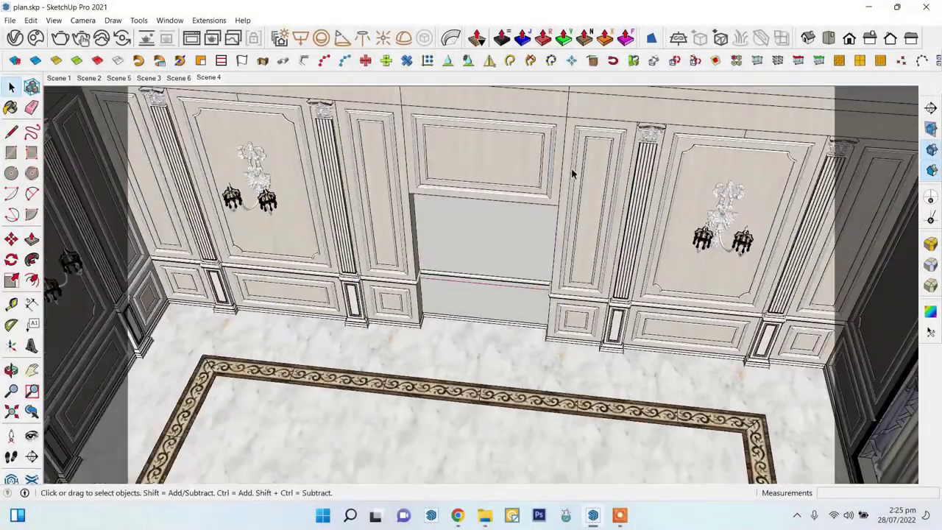
mouse_move(569, 174)
middle_mouse_down()
mouse_move(644, 253)
mouse_move(483, 248)
middle_mouse_up()
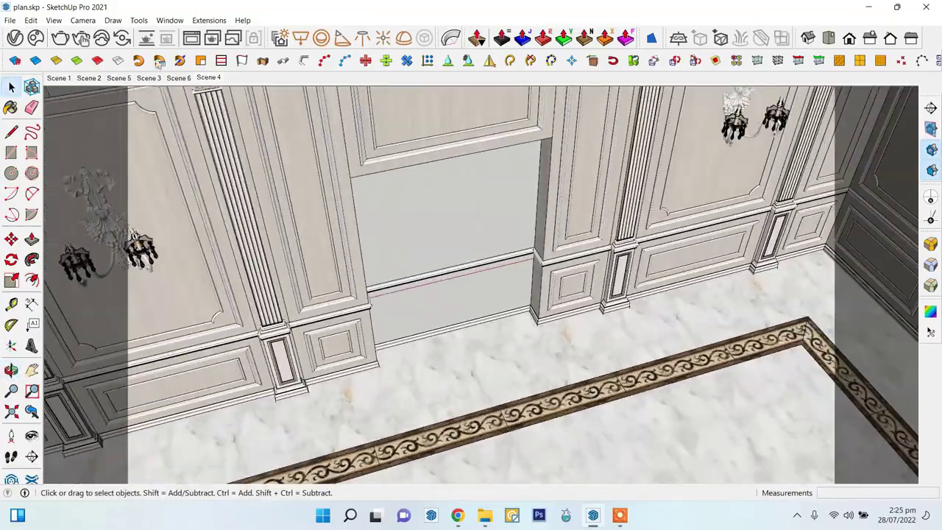
- Unhide the double doors so they fill the empty wall opening
left_click(30, 20)
left_click(227, 229)
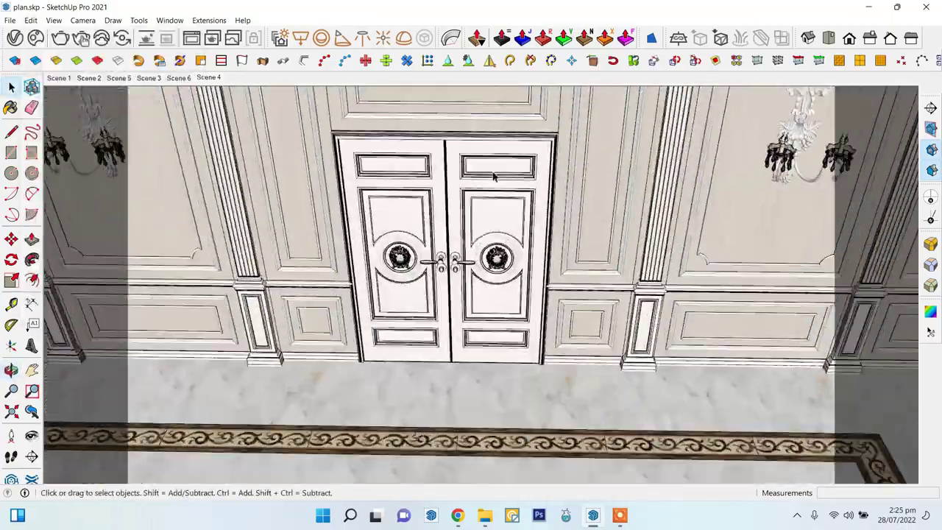
scroll(372, 287, "up", 5)
scroll(372, 287, "down", 5)
middle_click_drag(488, 252, 442, 265)
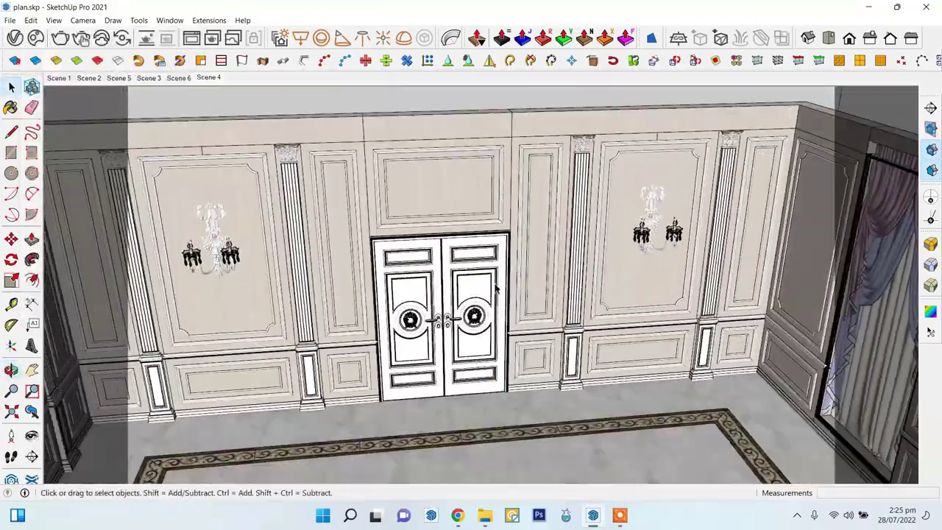
- Show the default side panels and orbit to an oblique view of the room
scroll(441, 265, "up", 5)
left_click(169, 20)
left_click(317, 34)
key("b")
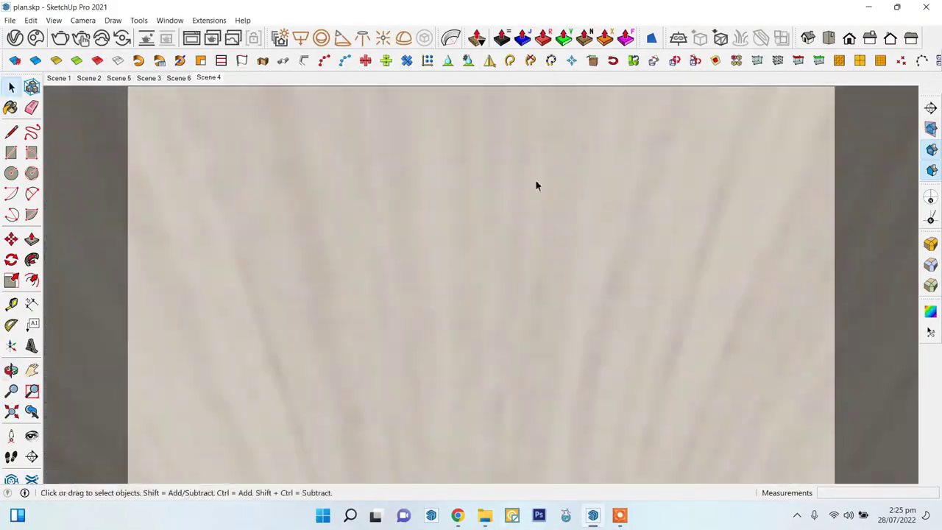
scroll(536, 186, "down", 5)
mouse_move(536, 186)
middle_mouse_down()
mouse_move(726, 351)
mouse_move(439, 258)
mouse_move(437, 312)
middle_mouse_up()
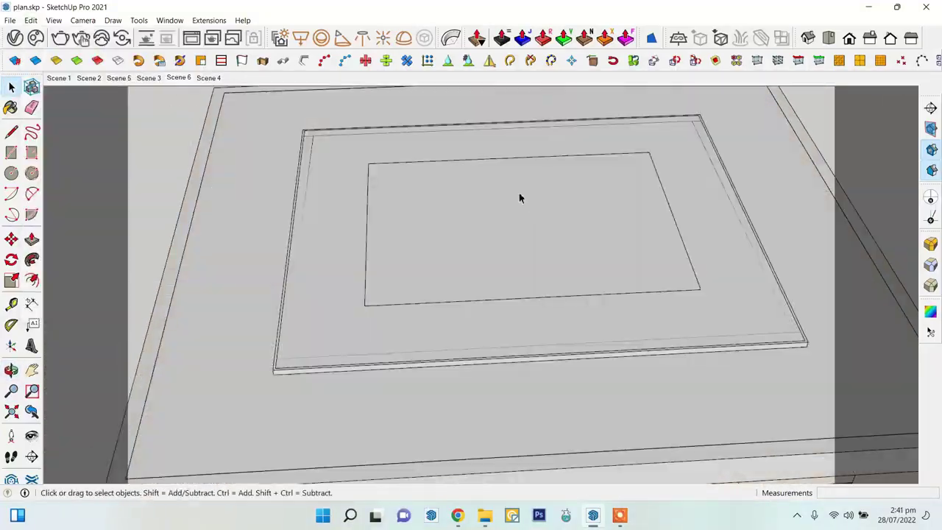
- Unhide the ceiling frame and panels, then orbit to the central ceiling panel
right_click(521, 199)
left_click(683, 379)
scroll(568, 269, "up", 3)
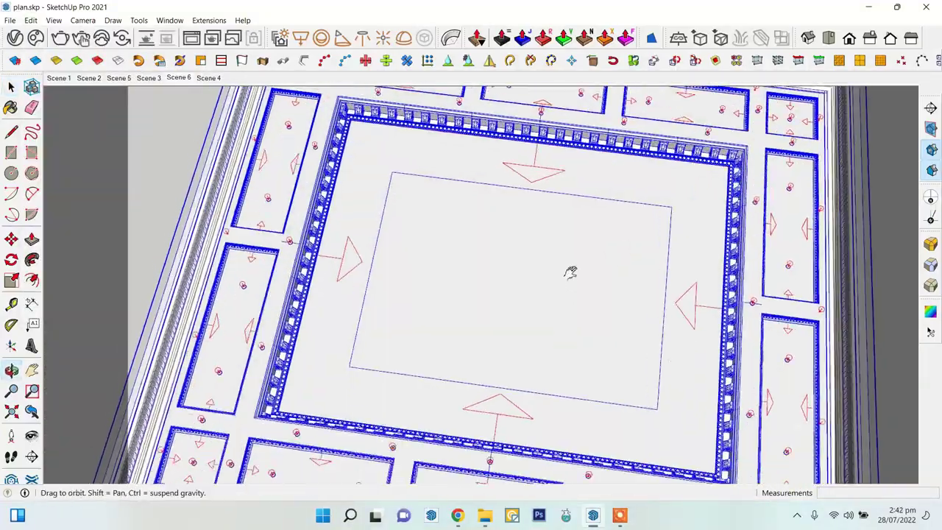
middle_click_drag(567, 269, 531, 237)
- Draw a 4' radius circle at the rectangle's centre and erase the temporary middle line
left_click(510, 250)
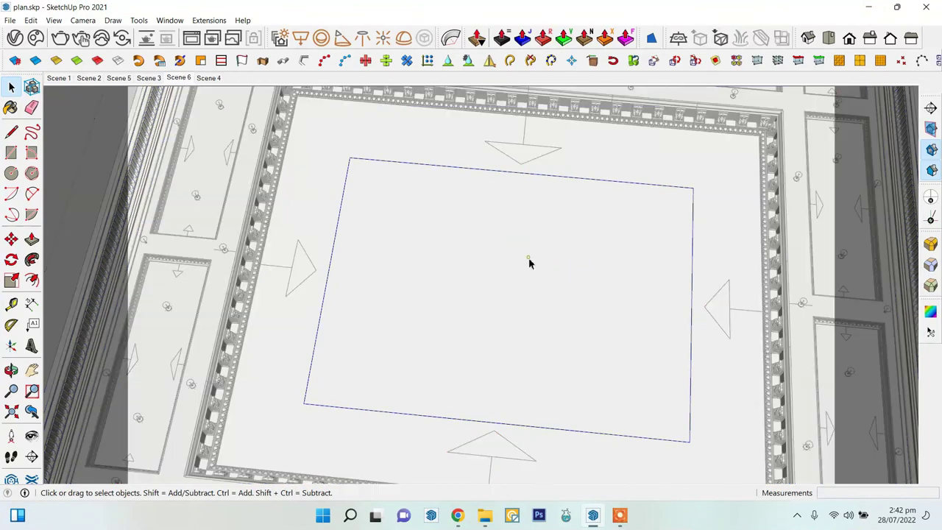
left_click(496, 421)
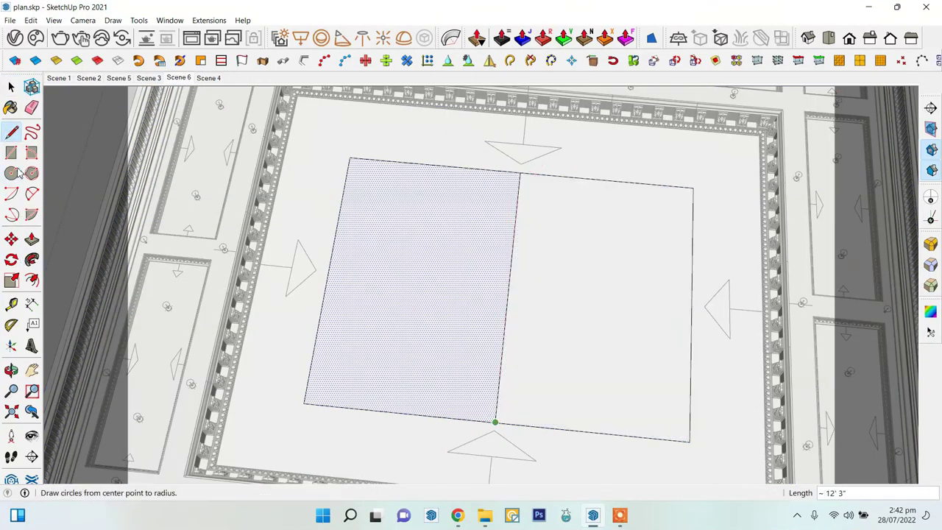
left_click(596, 297)
key("e")
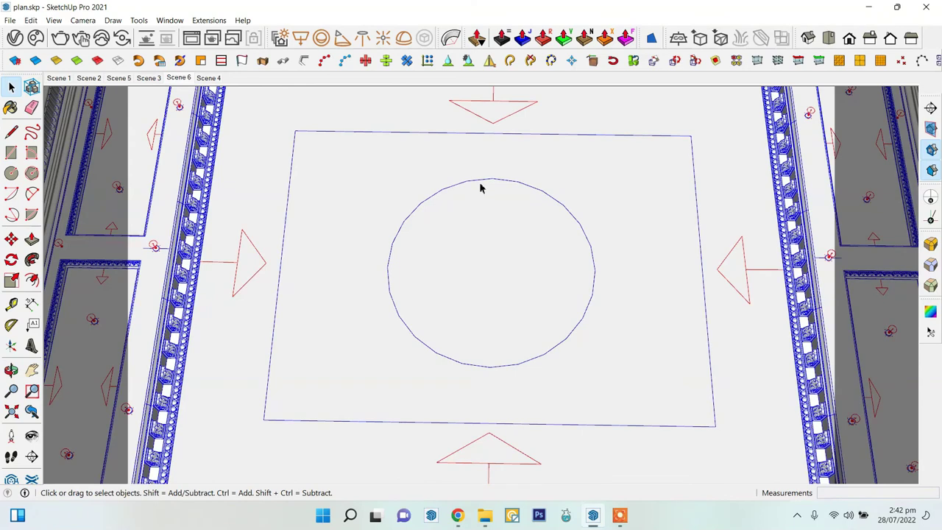
left_click(481, 184)
left_click(482, 184)
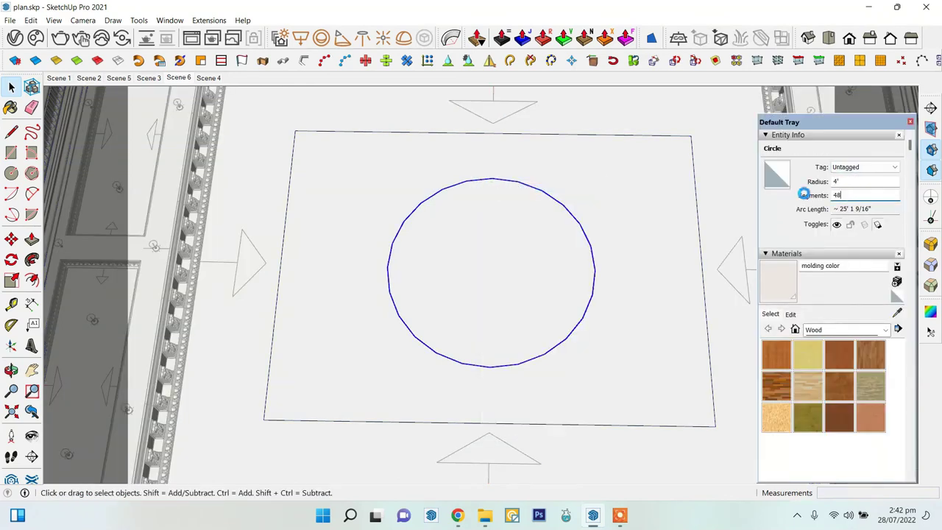
left_click(471, 251)
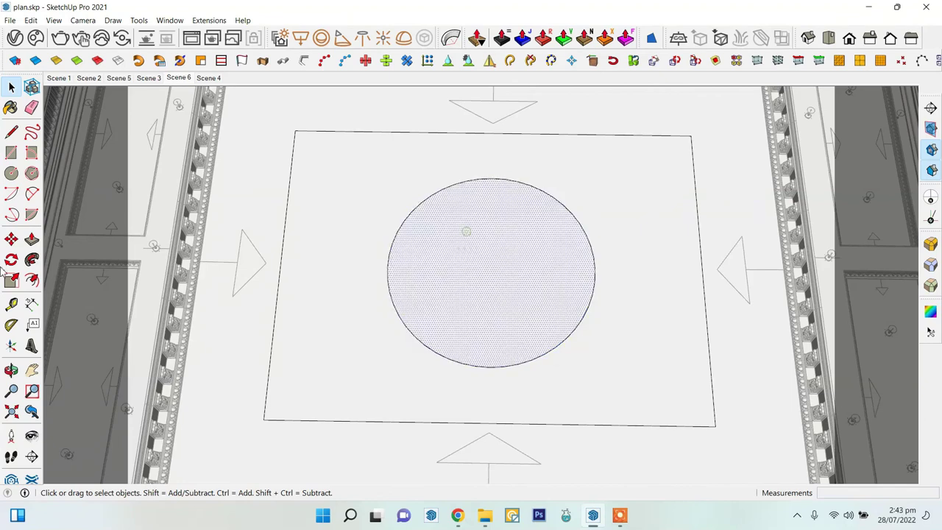
- Delete the circle from the central ceiling rectangle
left_click(473, 186)
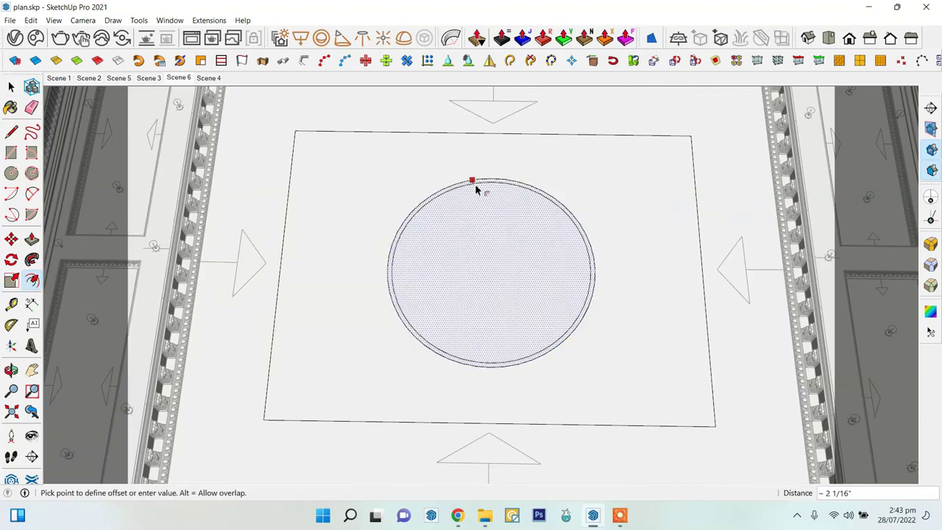
left_click(476, 190)
middle_click_drag(172, 140, 482, 258)
key("space")
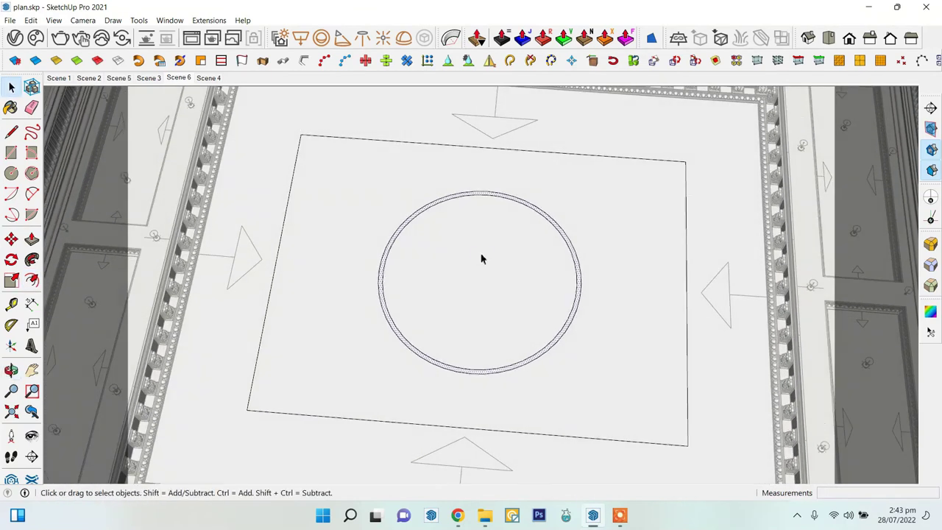
left_click(491, 225)
key("Delete")
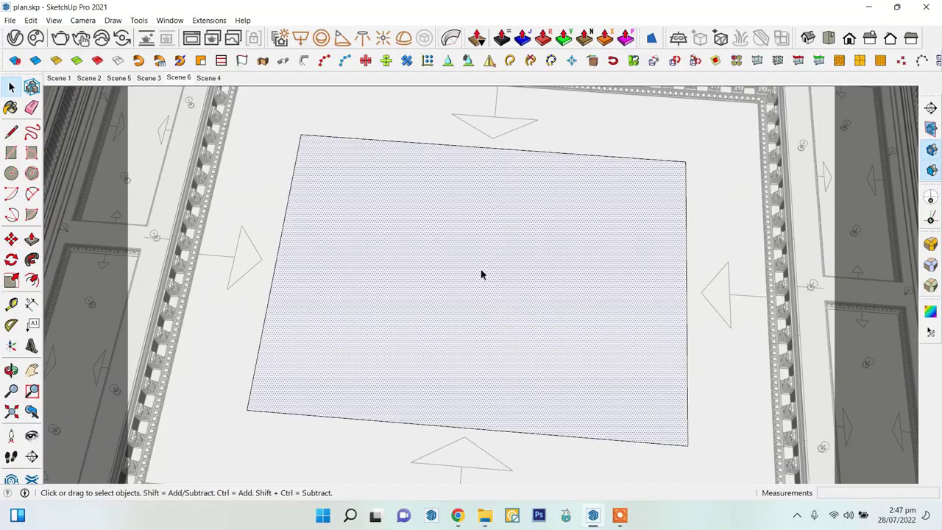
- Offset a 4" inset border inside the central ceiling rectangle
left_click(388, 144)
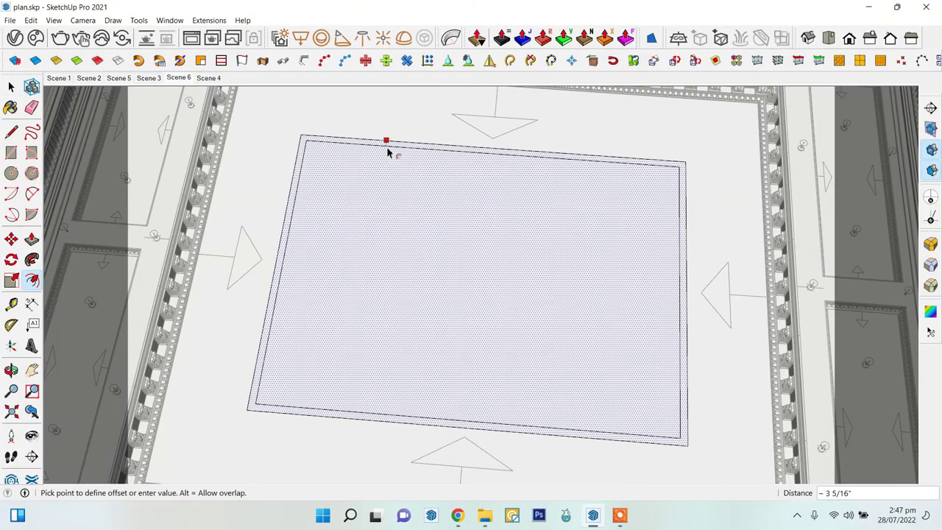
type("3")
key("Return")
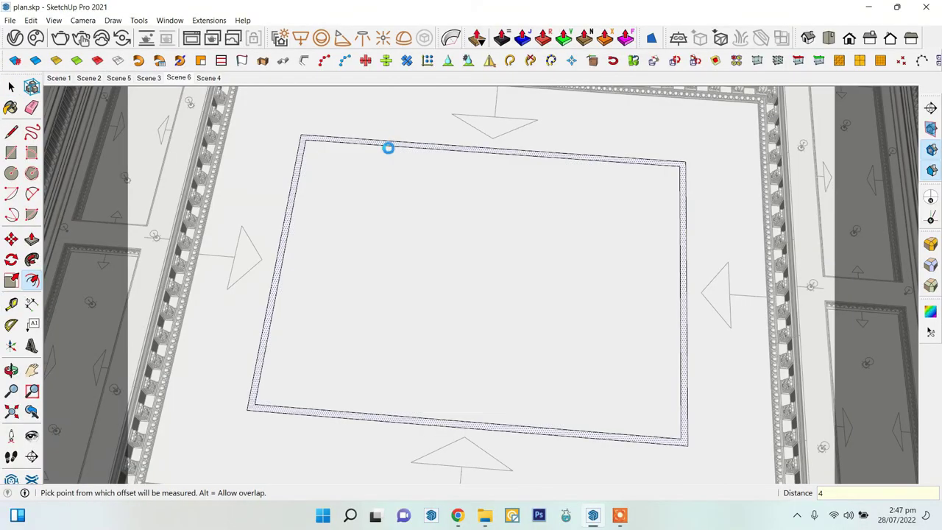
key("b")
key("space")
- Push/pull the 4" border strip 2" to form a raised frame
middle_click_drag(387, 146, 184, 213)
scroll(198, 211, "up", 3)
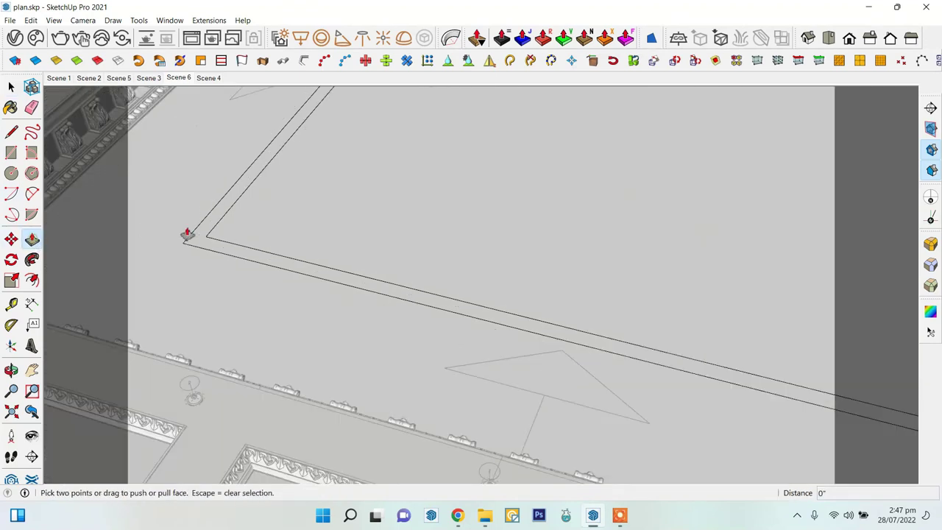
left_click(196, 241)
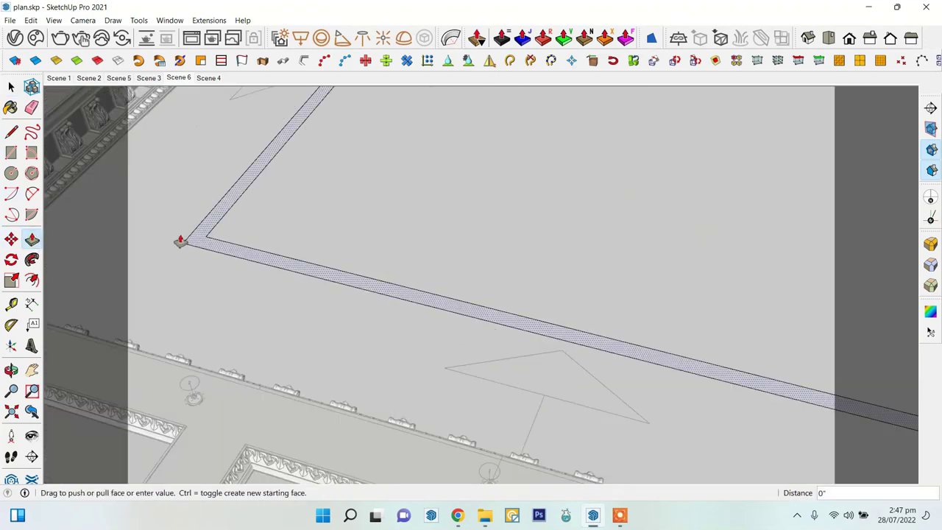
left_click(77, 192)
scroll(189, 195, "down", 2)
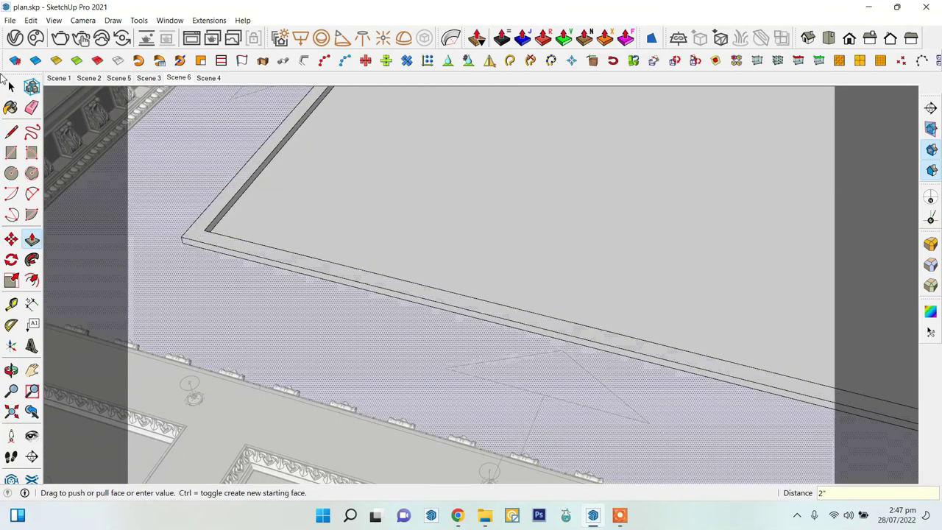
key("space")
scroll(340, 235, "down", 4)
scroll(441, 287, "down", 2)
- Open the ceiling panel frame for editing and paste the carved moulding at its corner
scroll(432, 279, "up", 3)
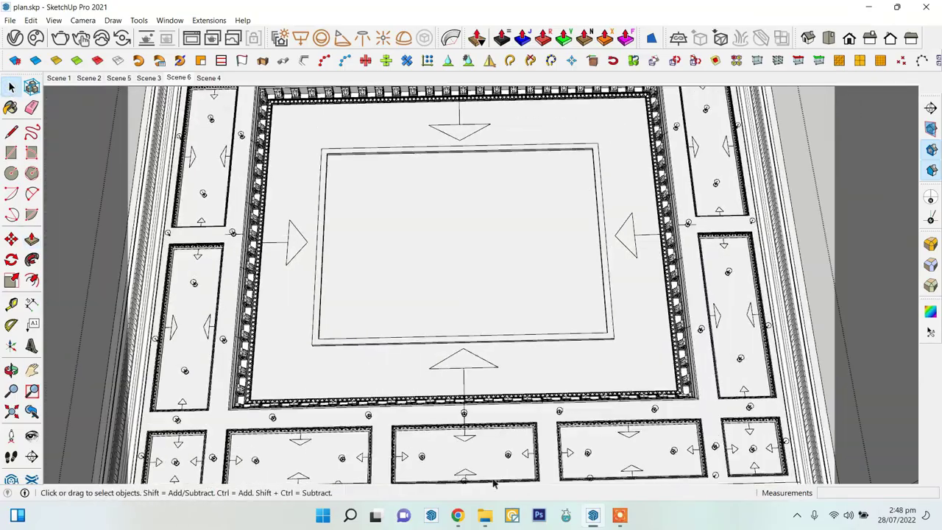
middle_click_drag(432, 279, 447, 315)
scroll(448, 314, "up", 3)
scroll(208, 293, "up", 2)
scroll(208, 293, "up", 2)
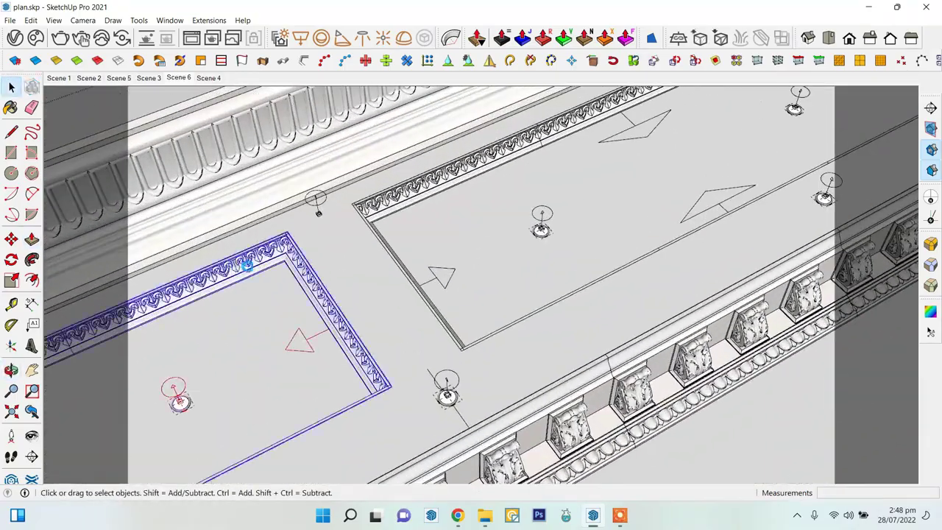
double_click(257, 265)
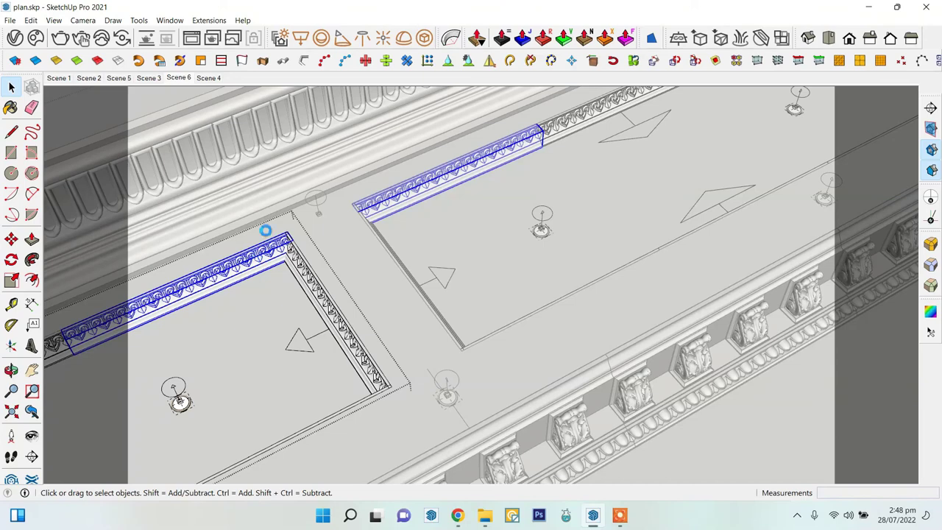
scroll(300, 214, "down", 5)
scroll(528, 248, "up", 5)
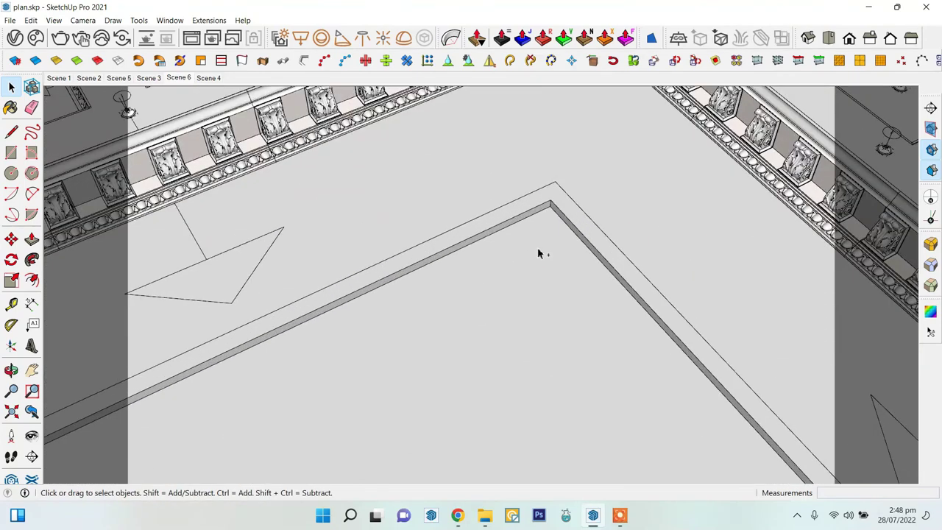
key("ctrl+v")
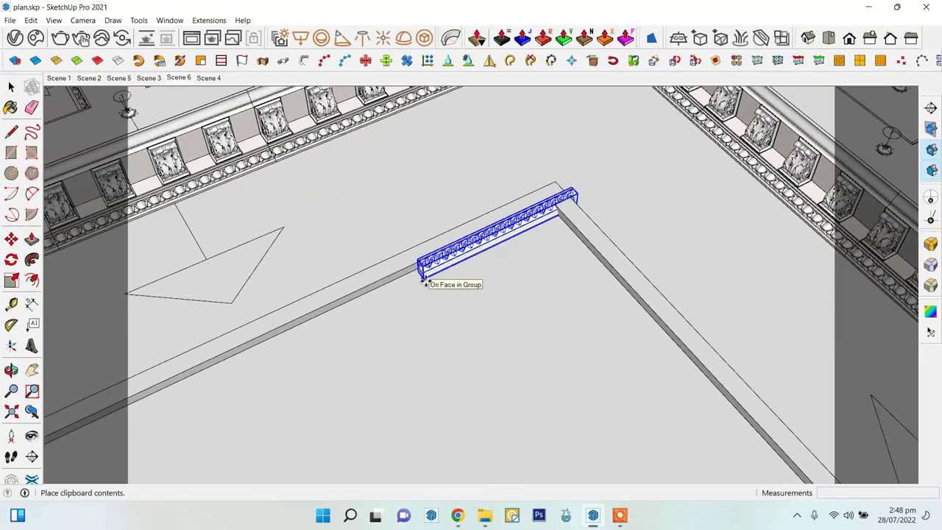
left_click(397, 287)
scroll(383, 287, "up", 3)
scroll(382, 287, "up", 3)
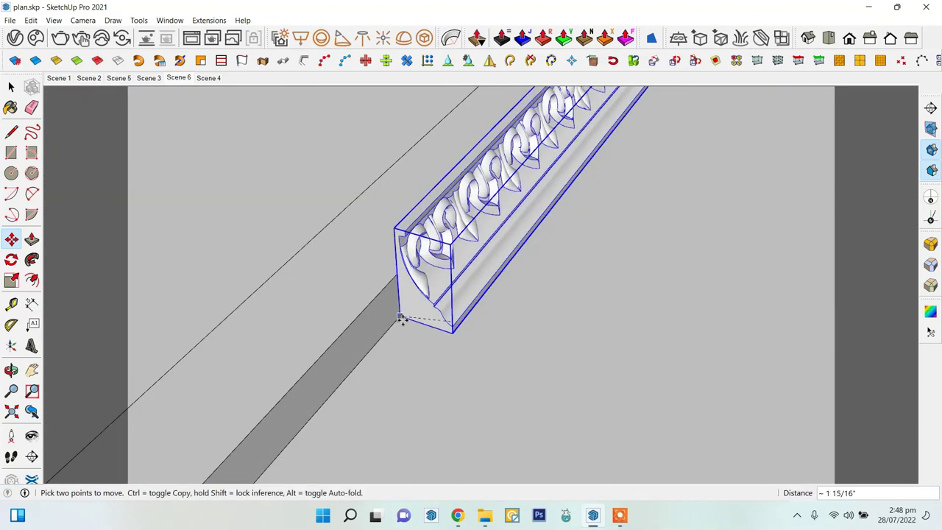
- Flip the moulding and move it into the raised frame's corner
middle_click_drag(452, 330, 436, 252)
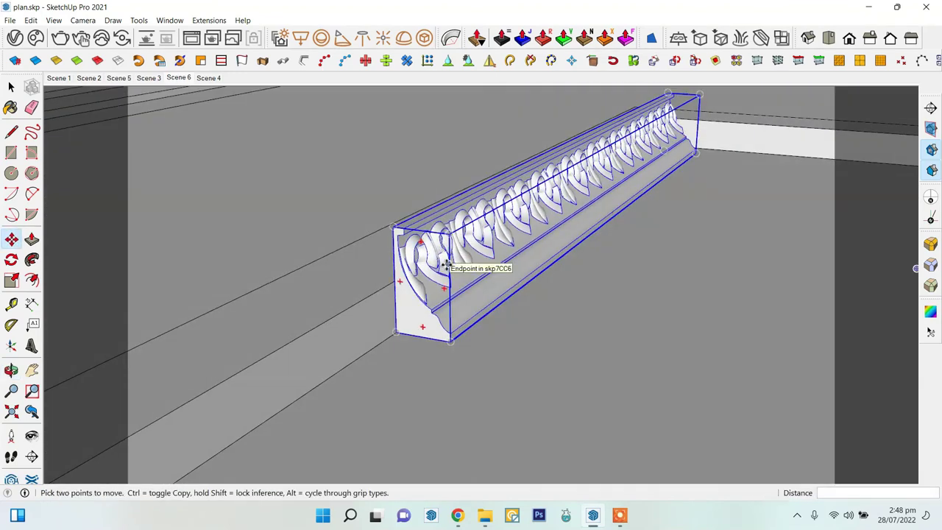
key("space")
middle_click_drag(420, 328, 184, 294)
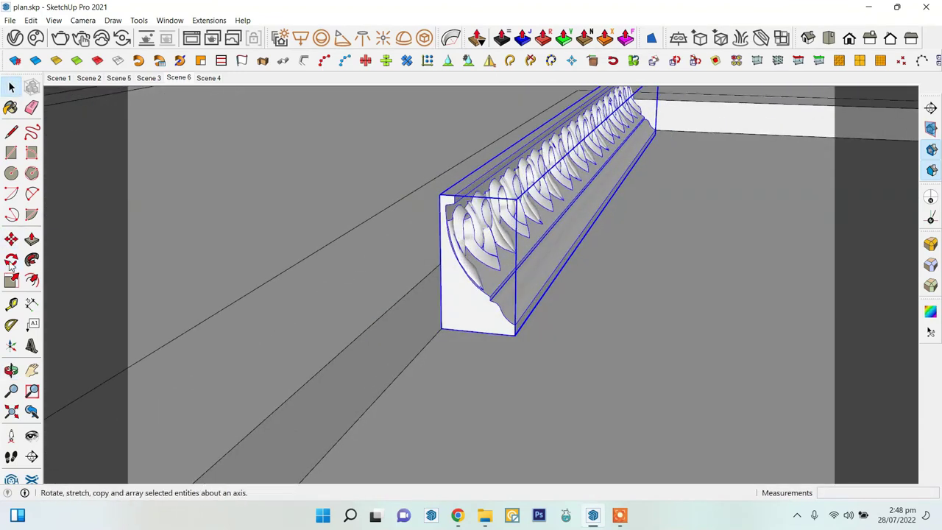
key("q")
key("ctrl+z")
key("space")
right_click(509, 265)
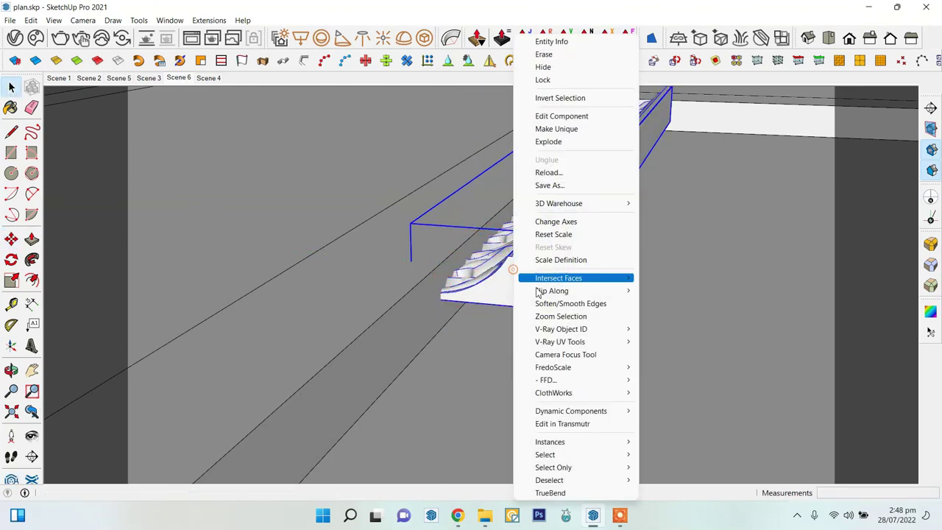
left_click(692, 304)
left_click(11, 239)
left_click(456, 288)
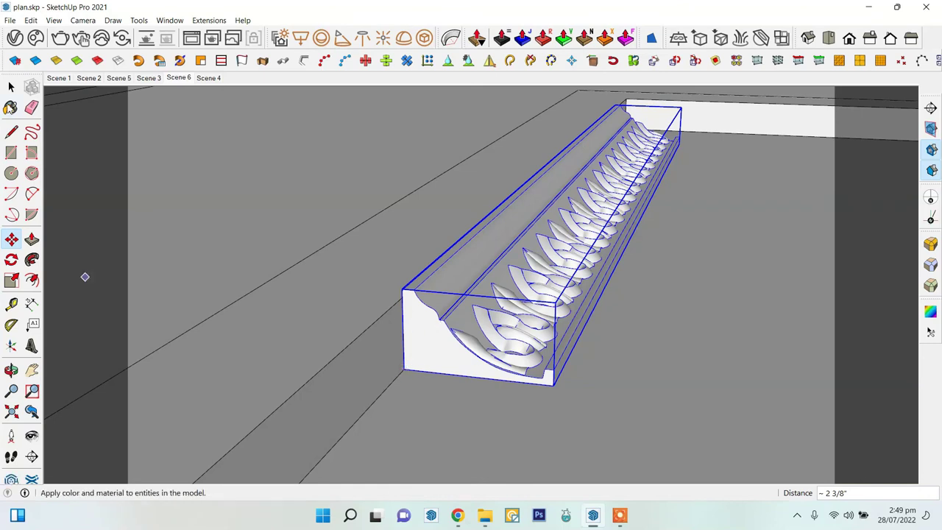
key("space")
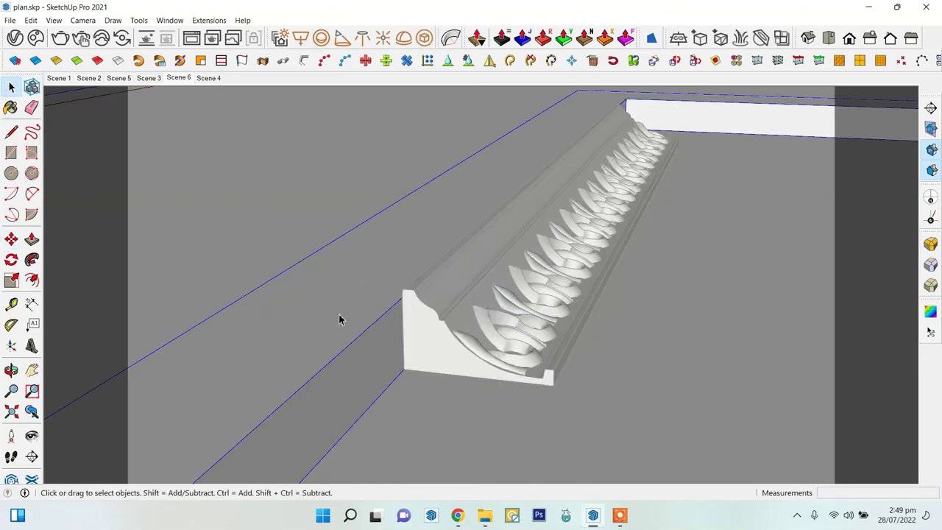
- Copy the moulding end to end along the ceiling frame edge
left_click(349, 308)
key("p")
left_click(390, 288)
key("space")
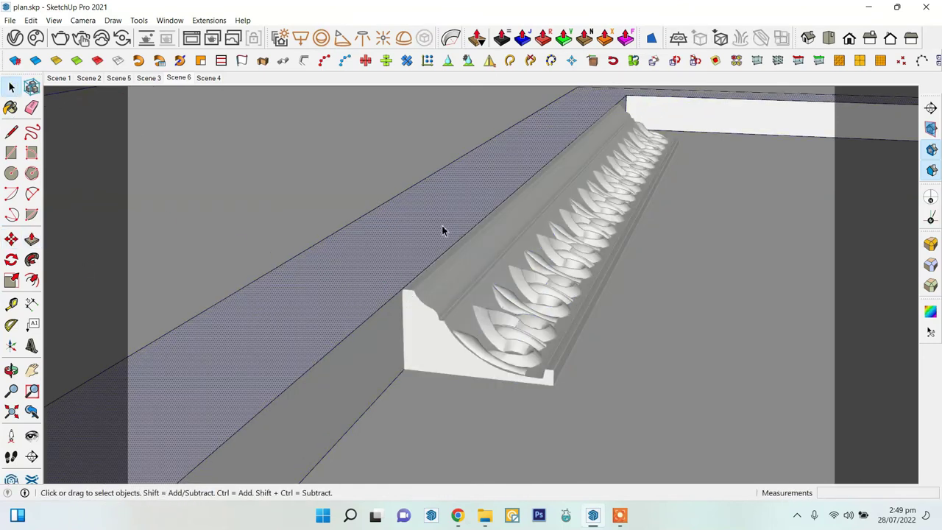
middle_click_drag(441, 231, 412, 270)
scroll(543, 289, "down", 5)
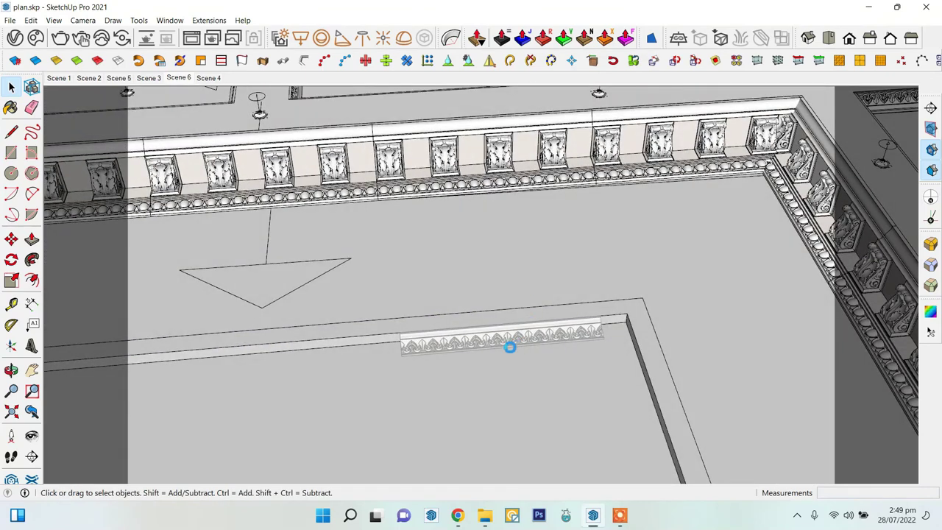
mouse_move(543, 289)
middle_mouse_down()
mouse_move(589, 258)
mouse_move(623, 294)
middle_mouse_up()
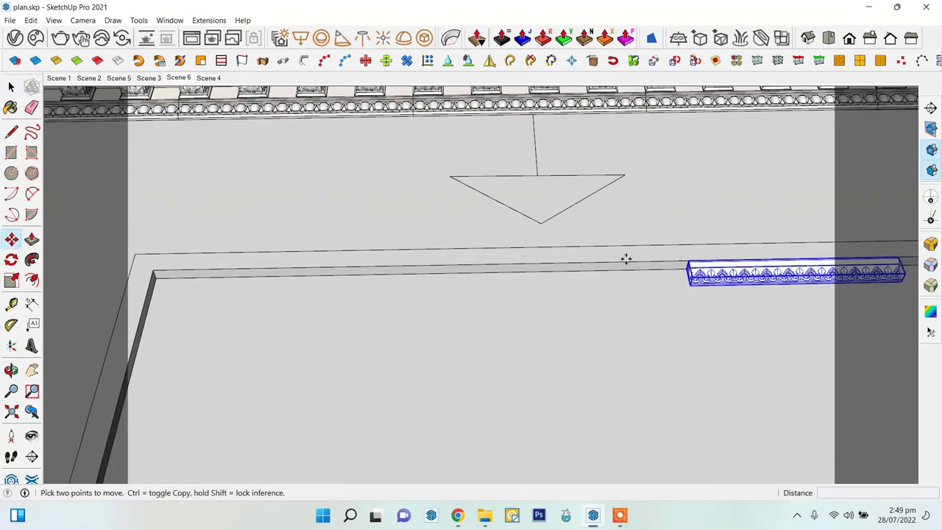
middle_click_drag(283, 255, 183, 294)
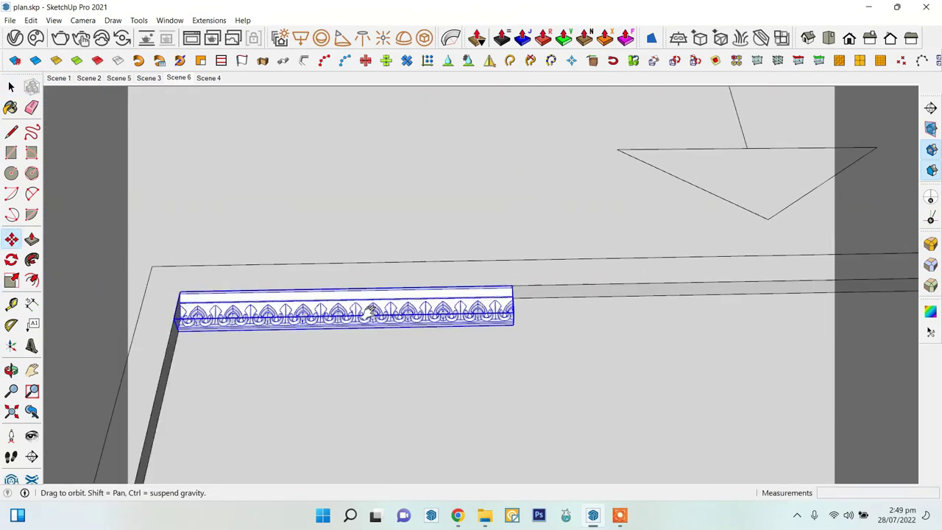
left_click(180, 291)
key("ctrl")
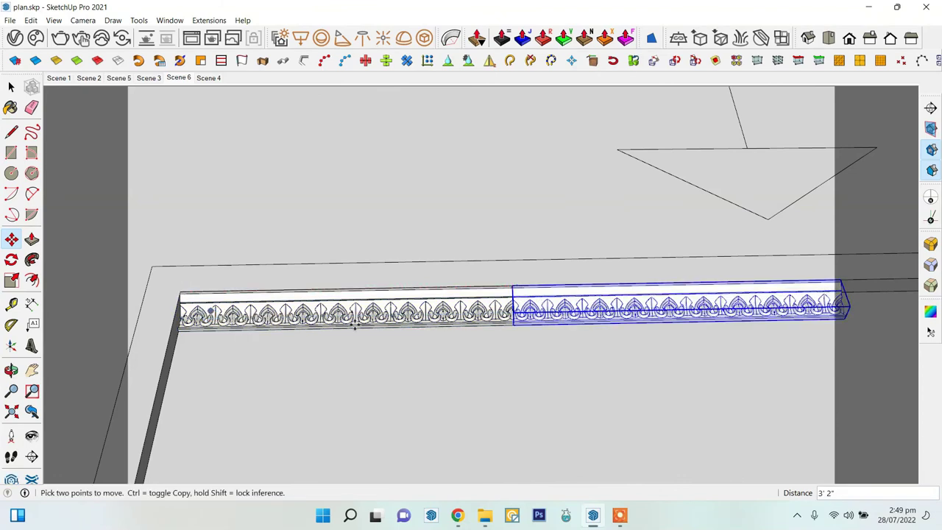
middle_click_drag(608, 308, 450, 307)
left_click(450, 307)
key("space")
- Mirror the copied moulding piece to reverse its direction
left_click(450, 307)
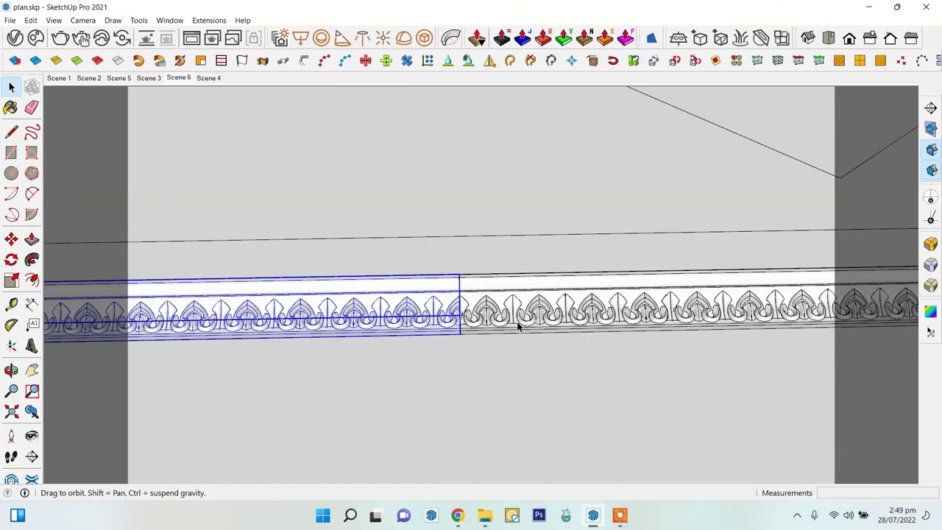
left_click(513, 315)
middle_click_drag(517, 322, 378, 330)
scroll(519, 273, "up", 5)
left_click(489, 59)
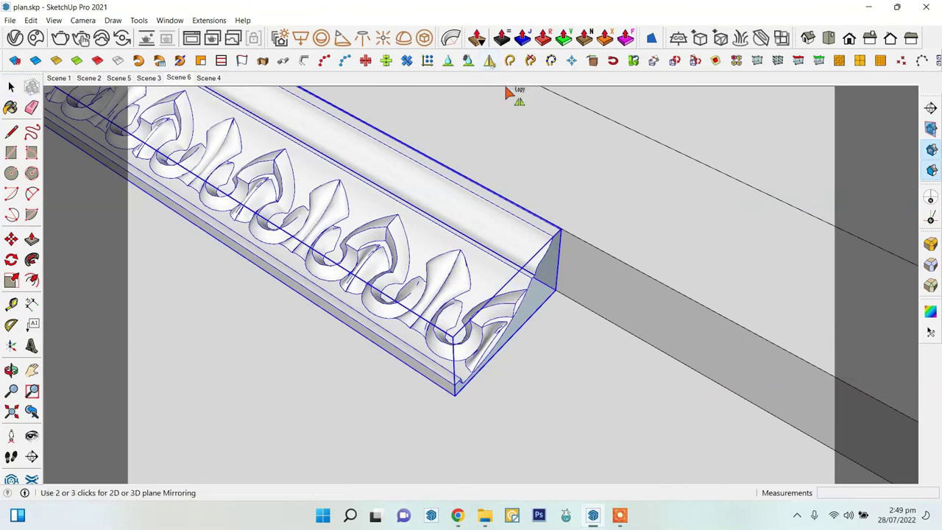
left_click(543, 308)
scroll(542, 304, "down", 5)
key("space")
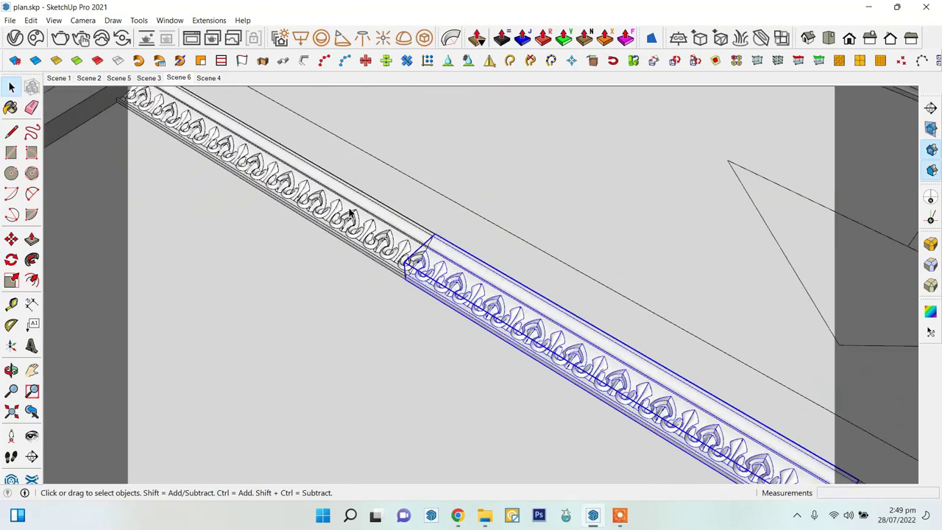
scroll(368, 257, "down", 3)
mouse_move(368, 257)
middle_mouse_down()
mouse_move(284, 226)
mouse_move(186, 283)
middle_mouse_up()
- Copy the moulding pieces further along the panel's raised border
key("m")
key("ctrl")
left_click(185, 283)
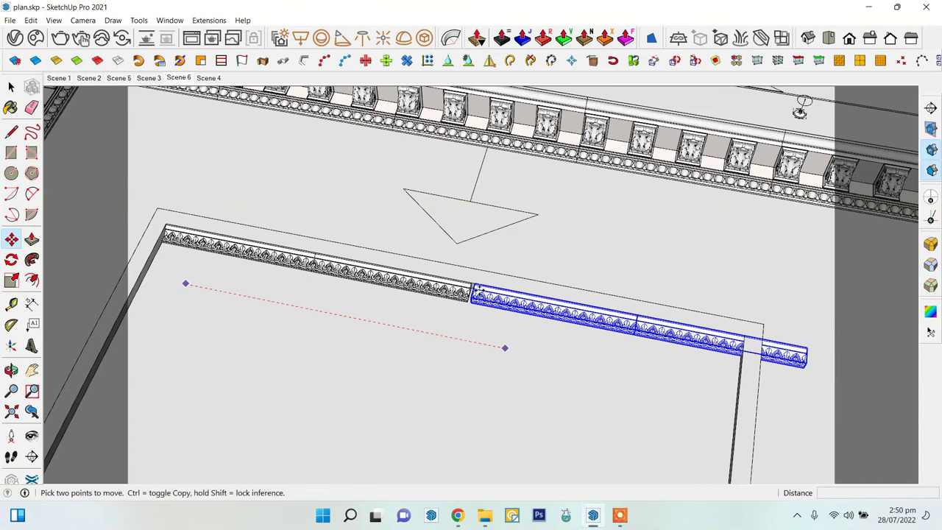
left_click(477, 290)
scroll(477, 290, "up", 3)
scroll(485, 279, "down", 2)
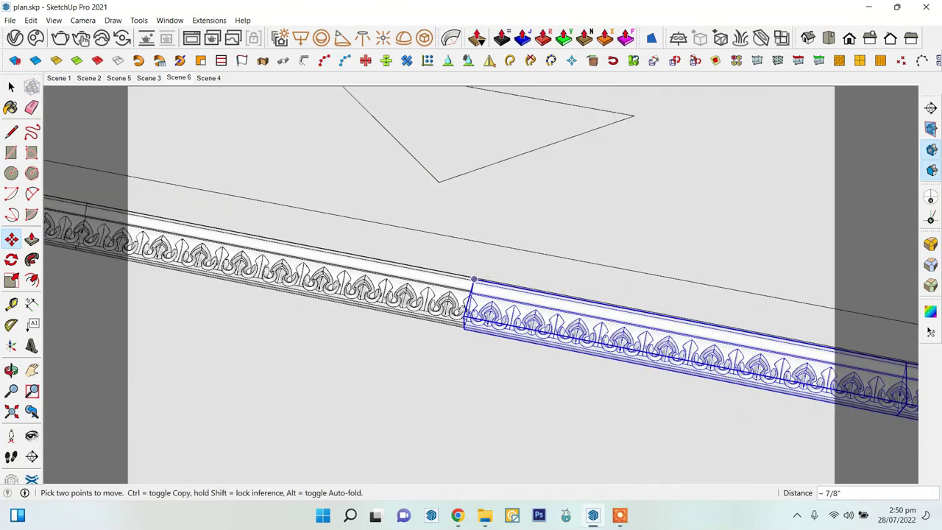
key("space")
scroll(393, 209, "down", 1)
scroll(437, 204, "down", 3)
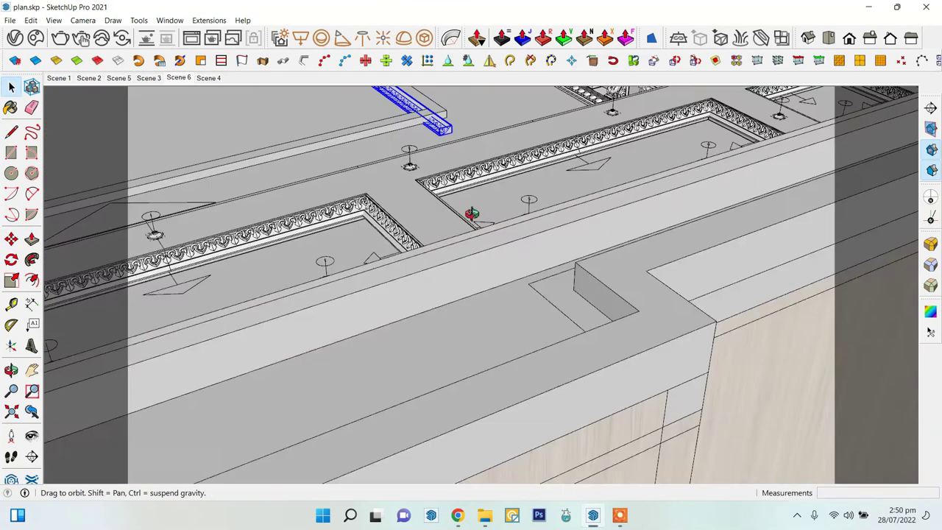
- Select the fireplace, its wall panel and both pilasters, and hide them
mouse_move(455, 212)
middle_mouse_down()
mouse_move(626, 201)
mouse_move(767, 112)
mouse_move(464, 364)
middle_mouse_up()
right_click(463, 364)
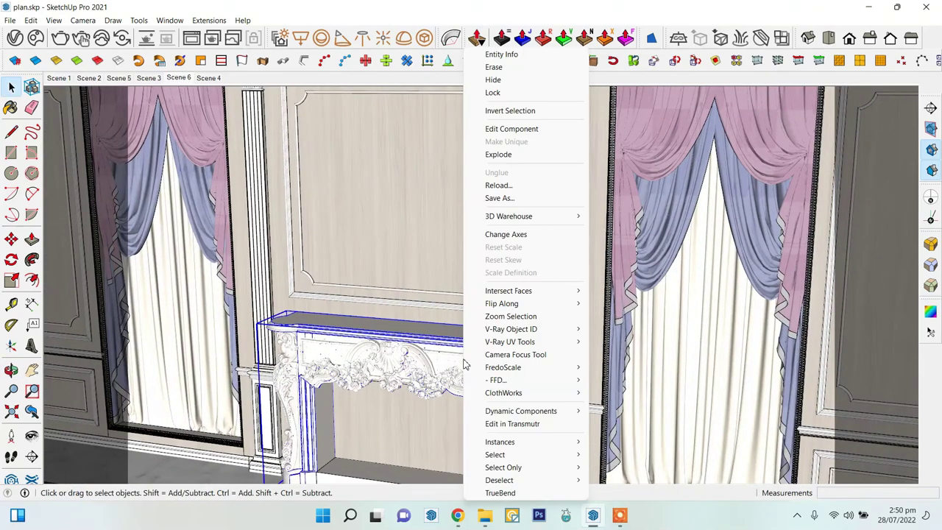
left_click(299, 221, "shift")
left_click(243, 221, "shift")
left_click(585, 221, "shift")
left_click(559, 409, "shift")
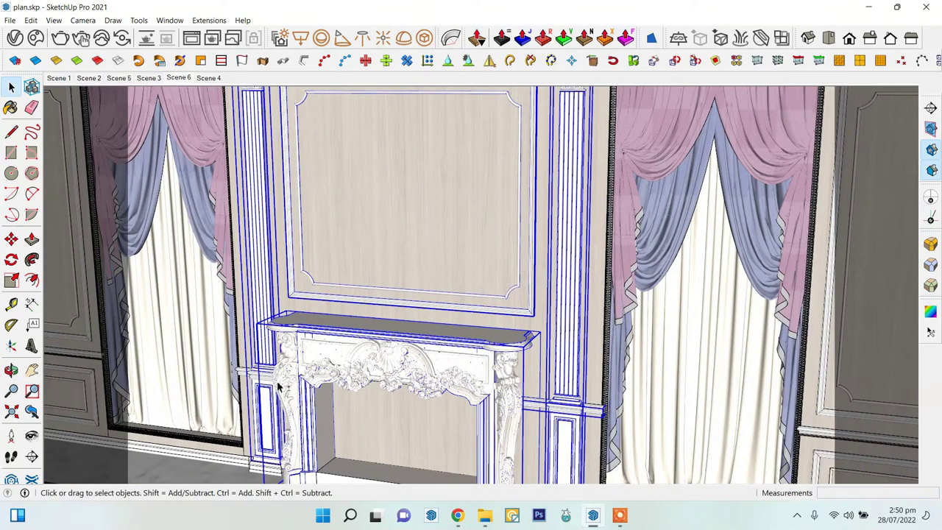
right_click(242, 374)
right_click(251, 378)
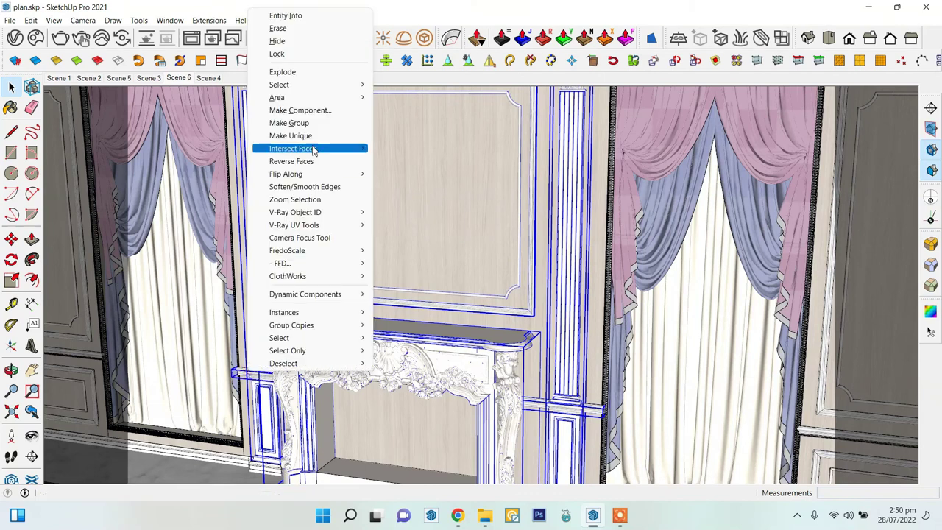
left_click(477, 362)
right_click(466, 357)
left_click(488, 34)
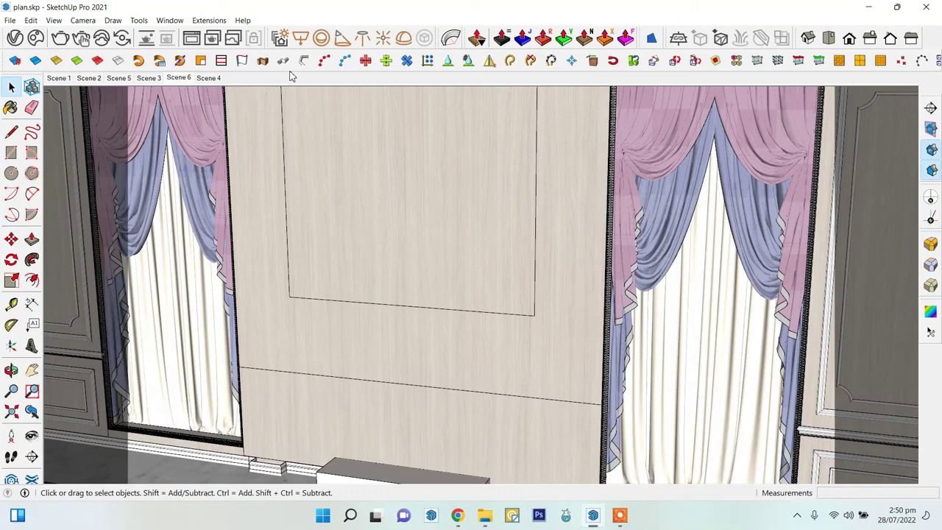
scroll(517, 287, "up", 3)
- Slide the right carved molding piece over until it butts against its neighbour, closing the gap
scroll(420, 254, "up", 3)
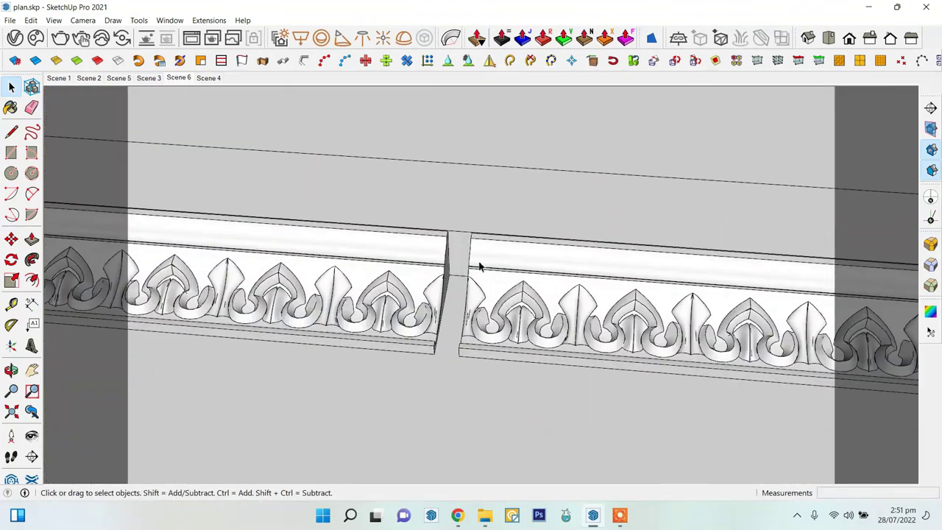
scroll(479, 266, "up", 2)
left_click(479, 266)
left_click(456, 424)
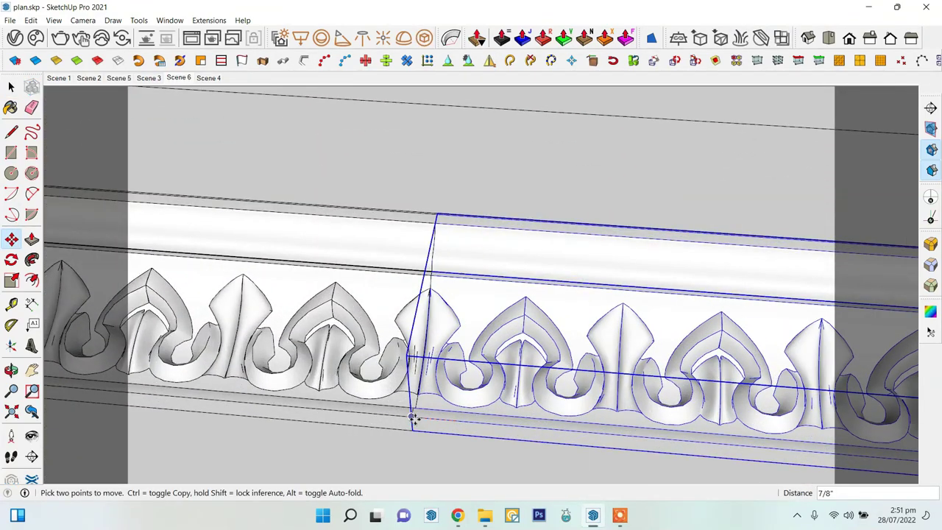
left_click(411, 417)
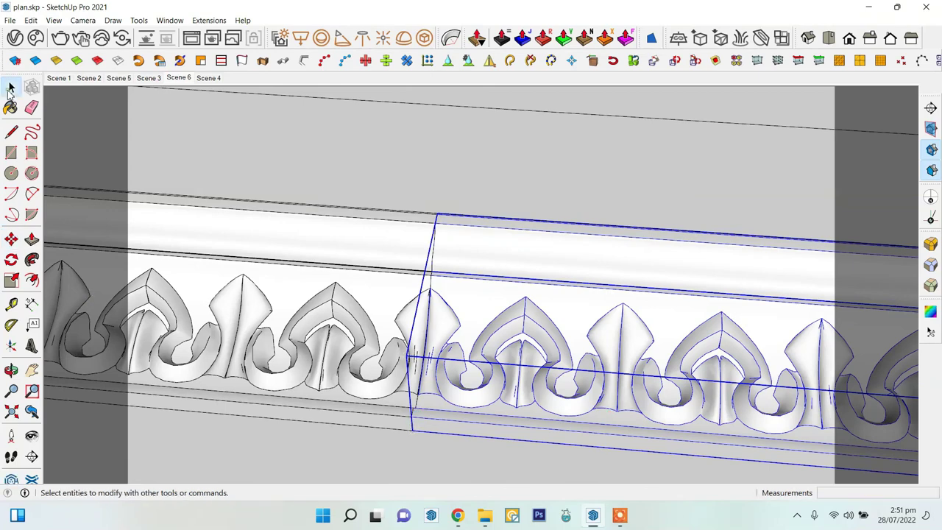
key("space")
scroll(442, 331, "down", 5)
scroll(542, 309, "up", 2)
scroll(238, 276, "up", 3)
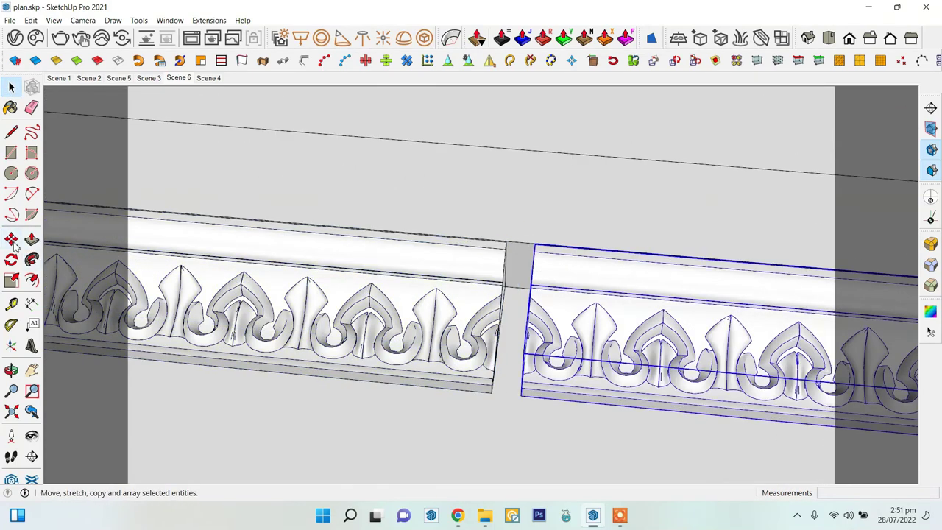
left_click(525, 391)
left_click(491, 384)
key("space")
- Scale the molding run shorter so it ends at the frame corner
scroll(579, 237, "down", 5)
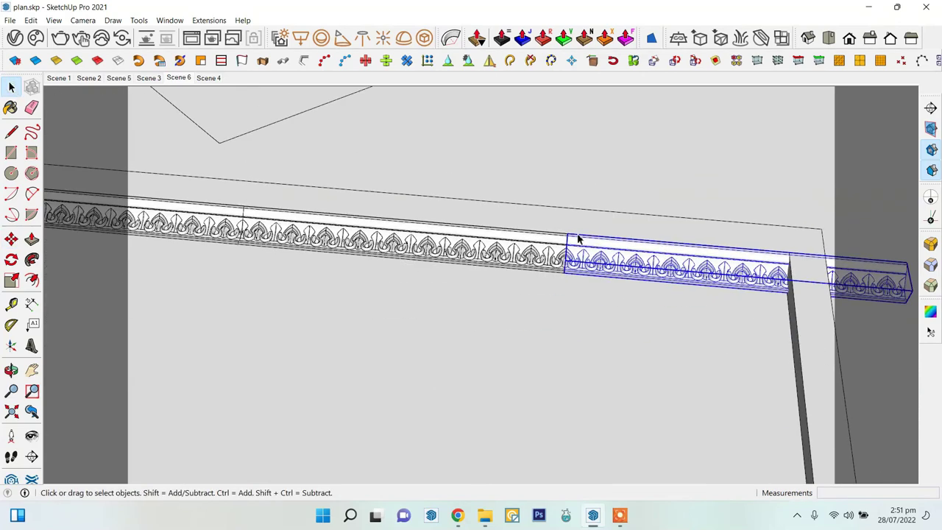
left_click(229, 265, "shift")
key("s")
scroll(679, 284, "up", 5)
middle_click_drag(680, 284, 728, 229)
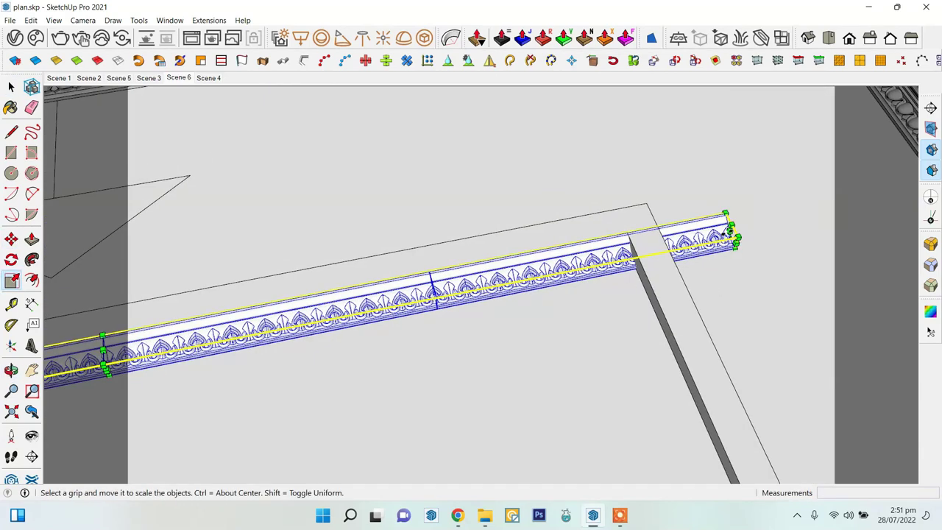
left_click(731, 230)
left_click(637, 257)
key("space")
scroll(578, 164, "down", 3)
- Rotate the molding 90° so it lies along the frame's top edge
right_click(404, 151)
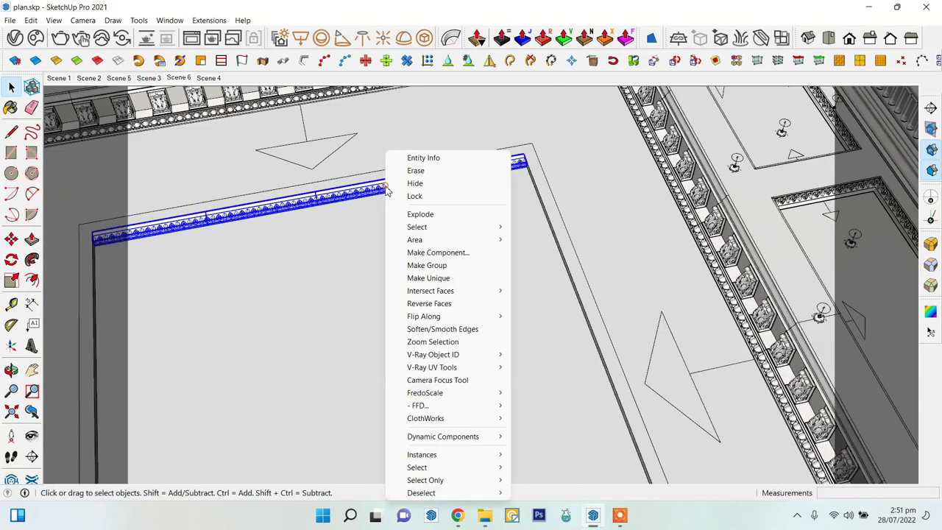
key("Escape")
scroll(476, 147, "up", 3)
scroll(476, 152, "up", 2)
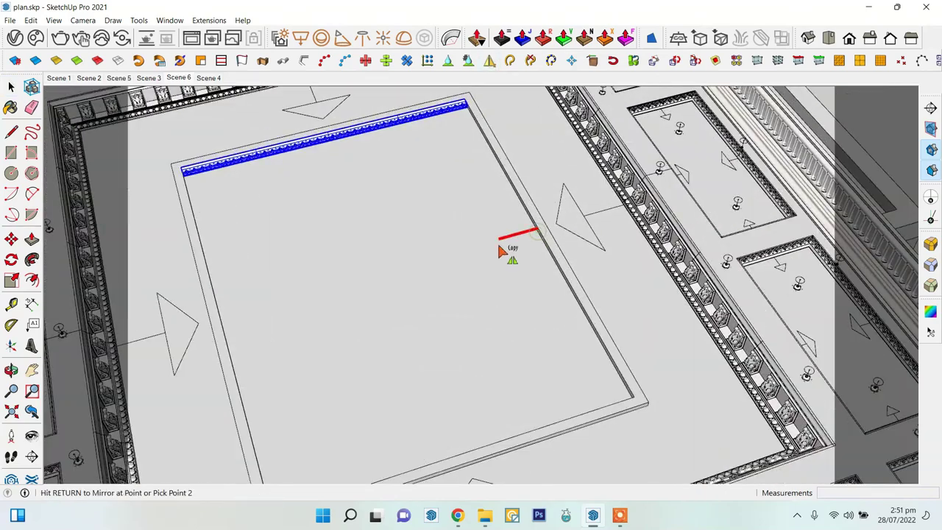
middle_click_drag(497, 205, 632, 212)
left_click(11, 259)
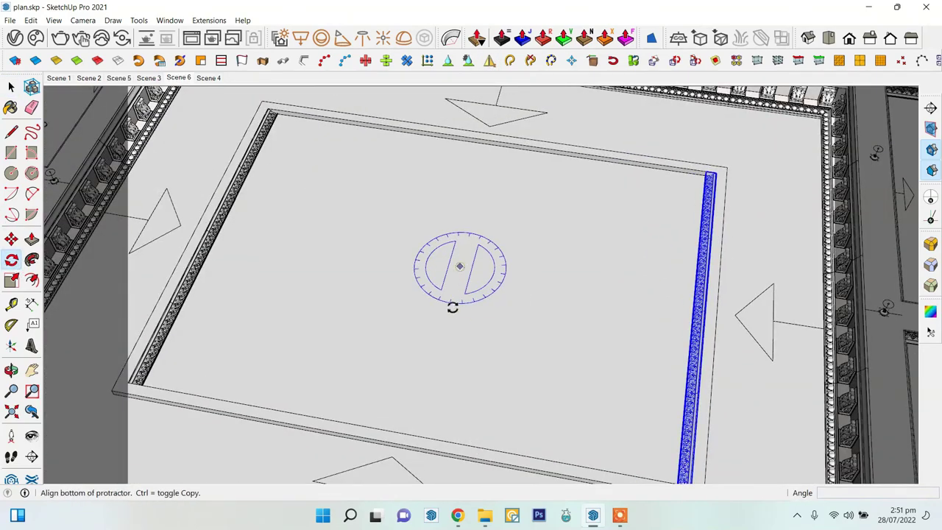
left_click(452, 308)
left_click(536, 278)
- Move the molding by its corner into the frame's top-left corner
scroll(553, 374, "down", 2)
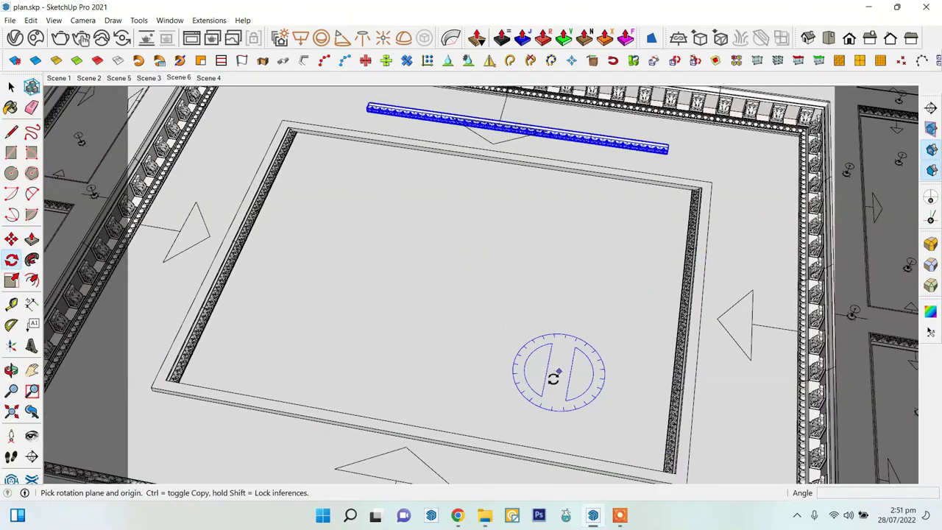
scroll(220, 134, "up", 3)
mouse_move(221, 221)
middle_mouse_down()
mouse_move(389, 219)
mouse_move(44, 215)
middle_mouse_up()
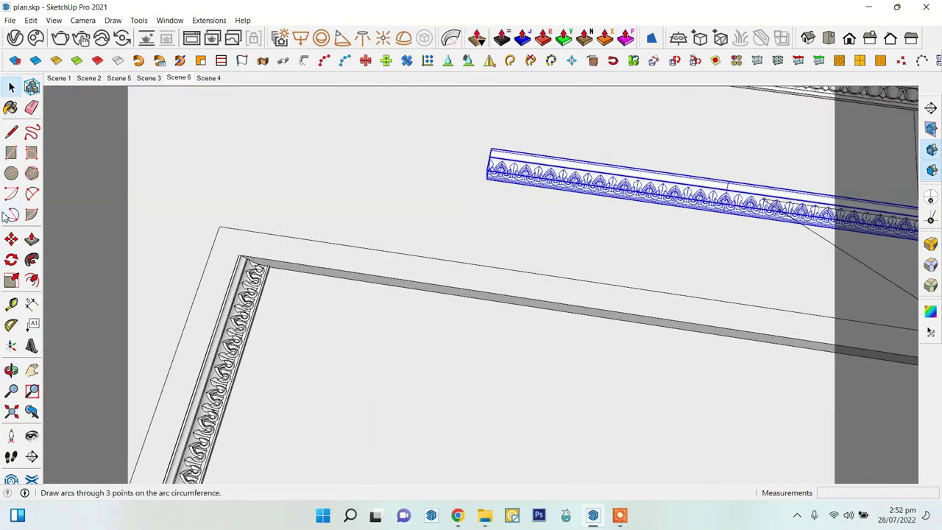
left_click(492, 145)
scroll(239, 254, "up", 3)
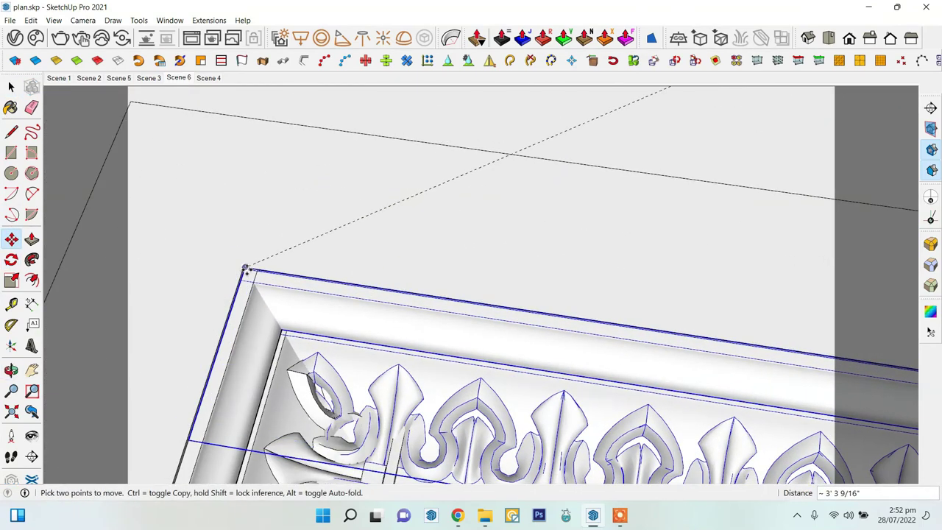
left_click(358, 273)
key("space")
- Copy the molding further along the top edge and mirror the copied section
scroll(214, 189, "down", 3)
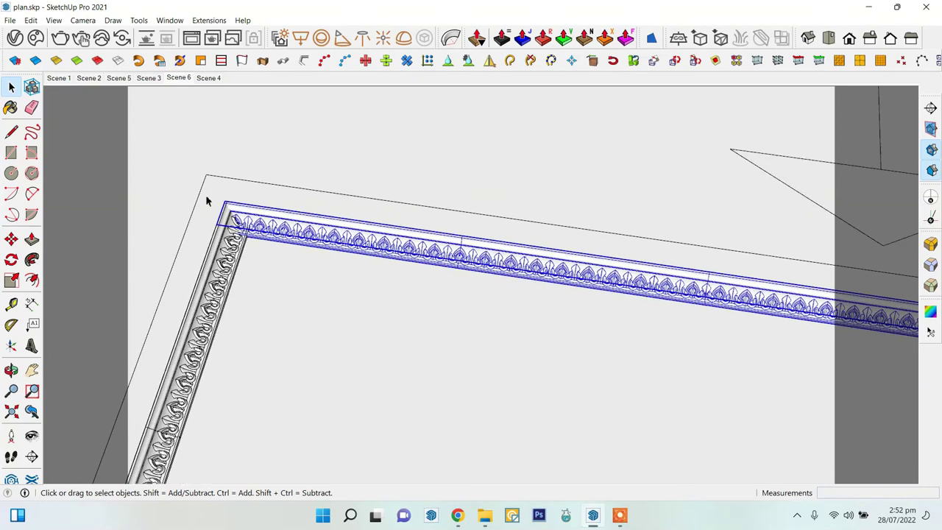
scroll(498, 249, "down", 2)
scroll(498, 249, "up", 1)
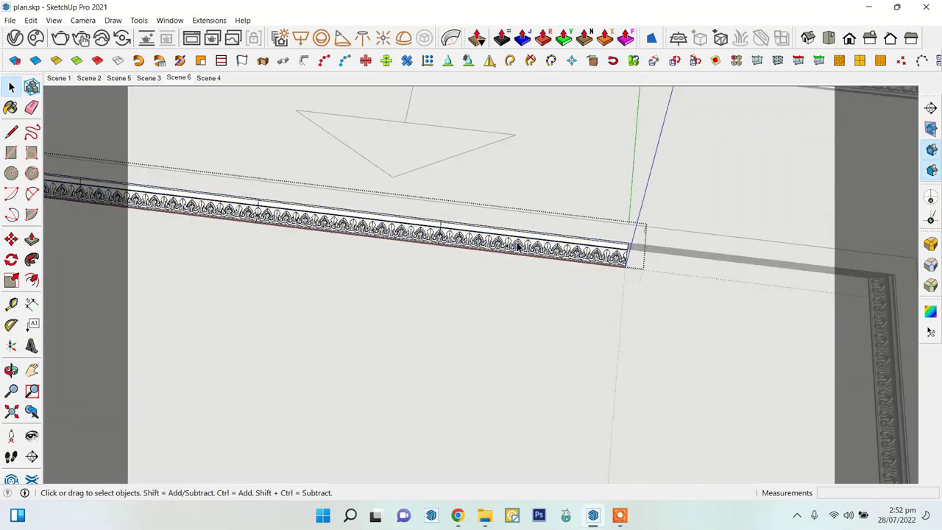
scroll(254, 256, "up", 2)
scroll(180, 206, "up", 2)
key("m")
scroll(553, 248, "down", 2)
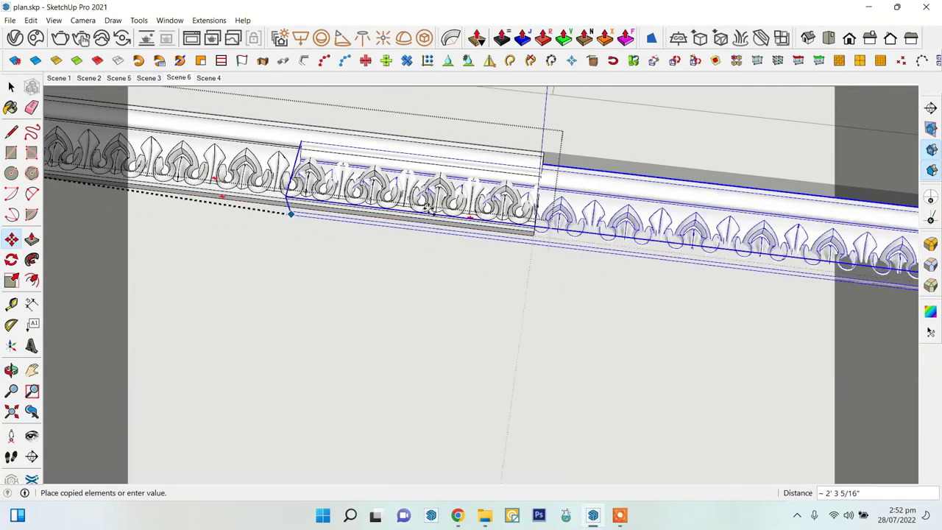
left_click(11, 87)
mouse_move(442, 309)
middle_mouse_down()
mouse_move(685, 292)
mouse_move(569, 261)
middle_mouse_up()
scroll(685, 292, "up", 3)
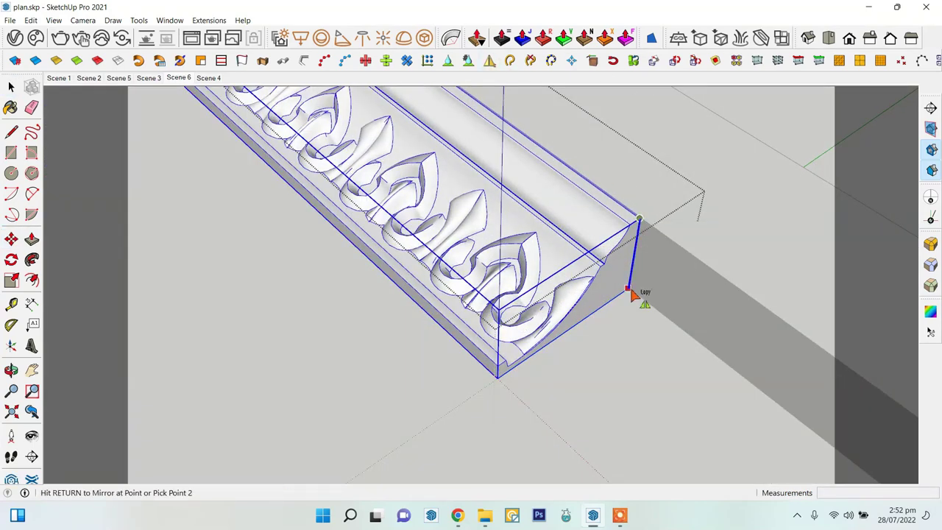
key("Return")
- Stretch the copied molding so it reaches the far corner of the top edge
scroll(417, 284, "down", 3)
scroll(416, 284, "down", 3)
scroll(568, 275, "up", 2)
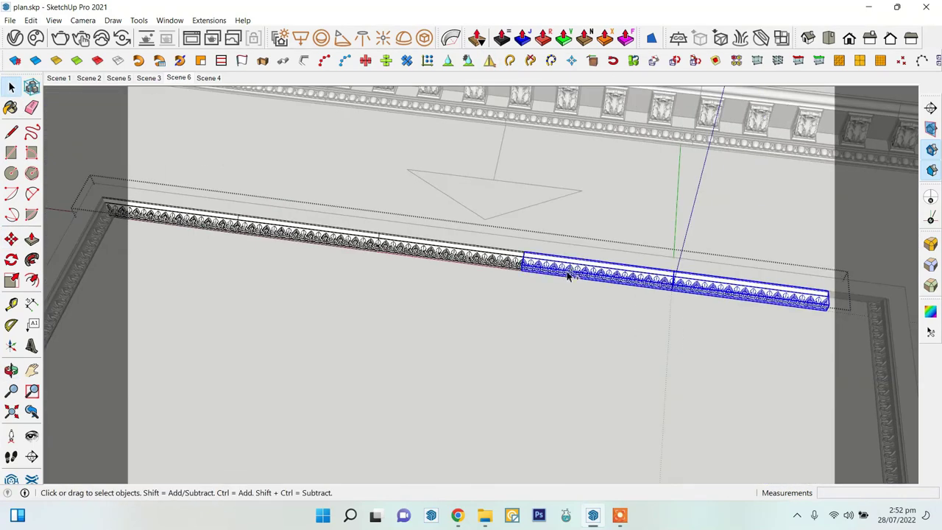
scroll(474, 249, "up", 3)
key("s")
left_click(634, 288)
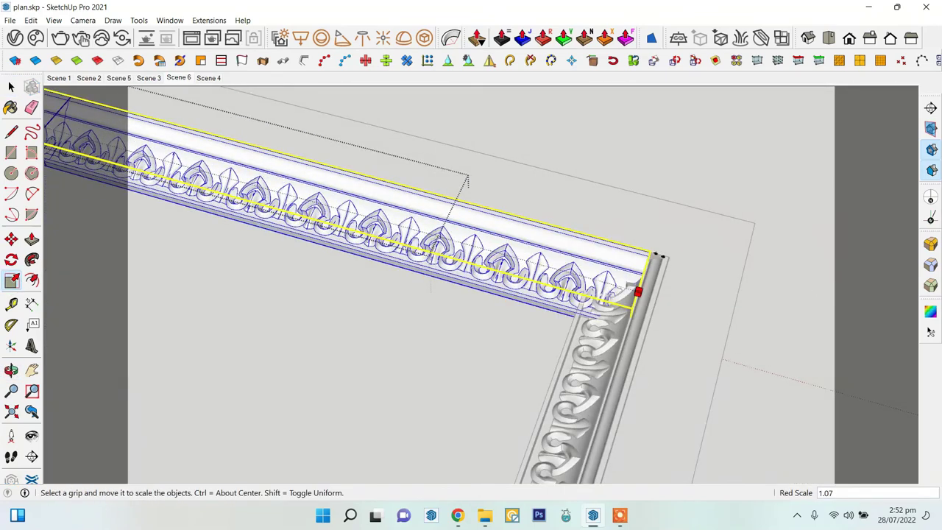
scroll(671, 260, "up", 2)
left_click(670, 253)
key("space")
scroll(525, 210, "down", 5)
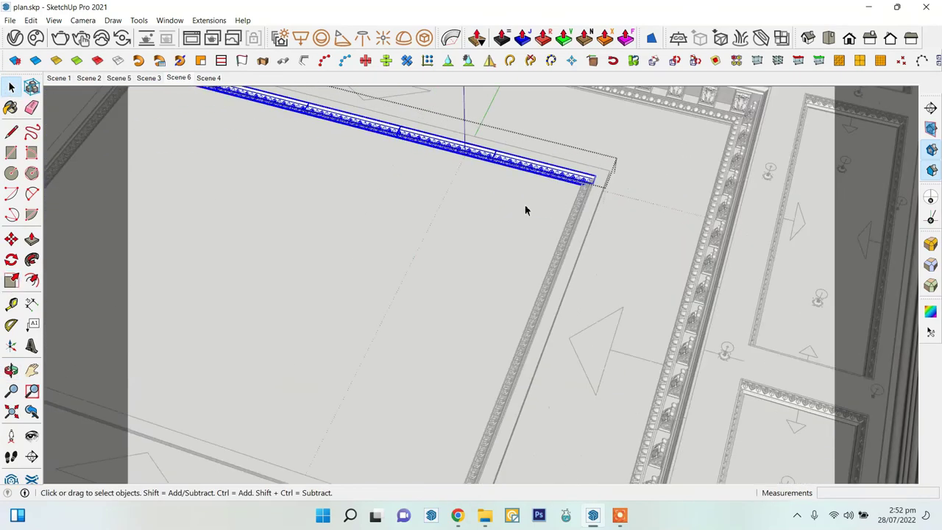
- Mirror a copy of the top molding onto the frame's bottom edge
middle_click_drag(525, 210, 557, 177)
scroll(557, 177, "up", 2)
scroll(554, 171, "up", 1)
left_click(489, 60)
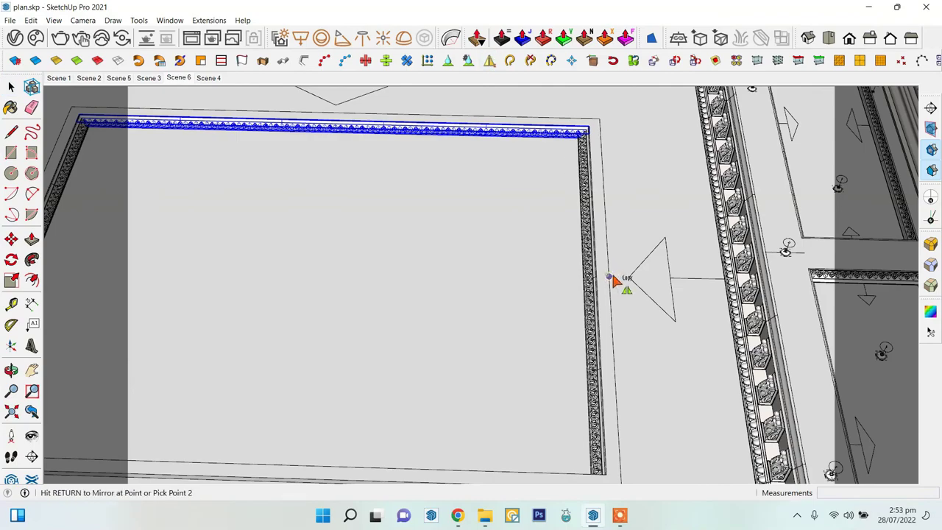
left_click(660, 208)
scroll(598, 199, "down", 3)
scroll(574, 405, "up", 3)
scroll(673, 379, "up", 3)
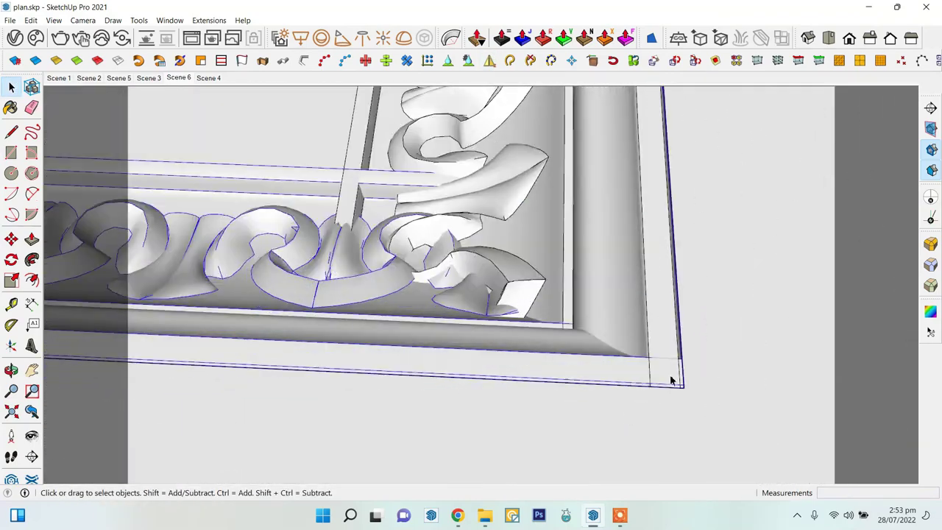
scroll(670, 415, "up", 2)
scroll(669, 416, "down", 3)
middle_click_drag(668, 406, 273, 462)
- Push/Pull the slab's front, side and corner edge faces inward to thin the slab
scroll(825, 212, "down", 5)
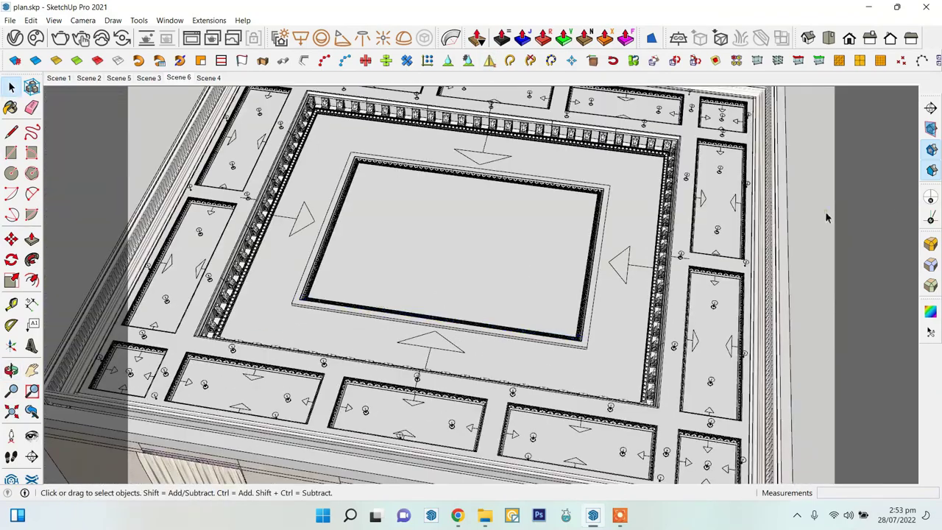
scroll(490, 190, "up", 5)
scroll(463, 243, "up", 4)
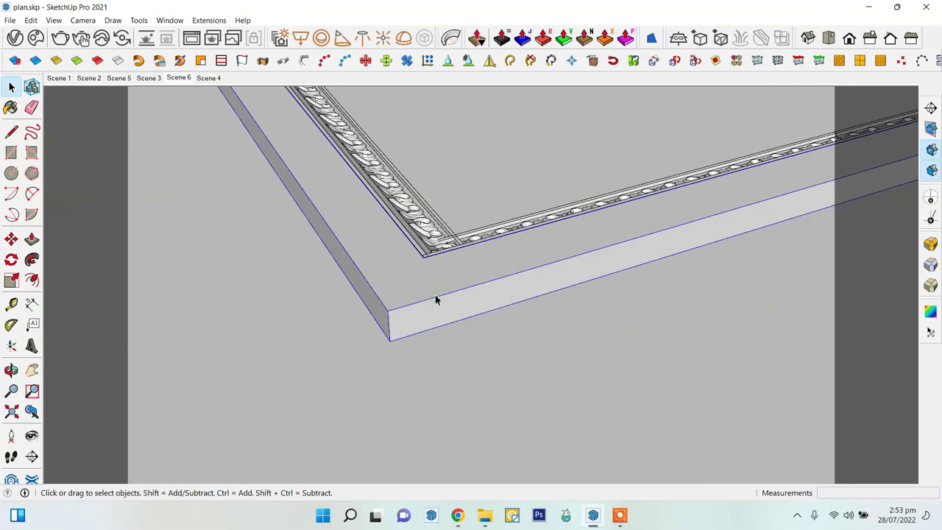
left_click(417, 295)
left_click(503, 300)
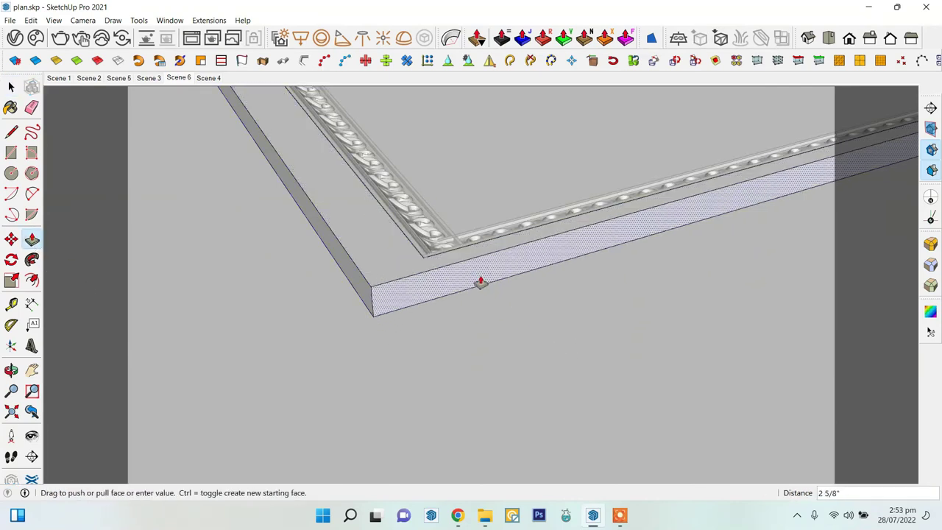
left_click(445, 292)
left_click(373, 298)
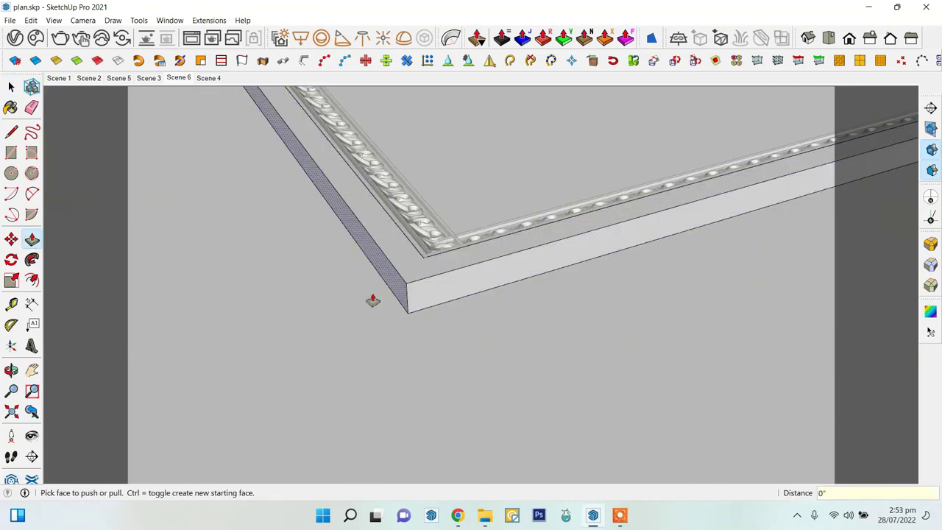
middle_click_drag(373, 299, 440, 220)
scroll(346, 322, "up", 5)
left_click(454, 384)
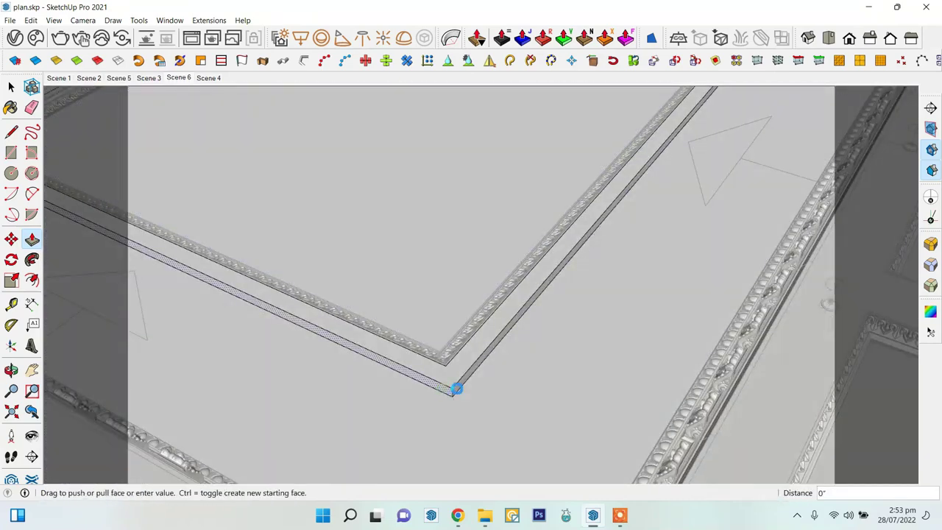
left_click(12, 130)
key("space")
- Select all the carved frame molding and delete it, leaving the plain frame outline
middle_click_drag(607, 311, 481, 269)
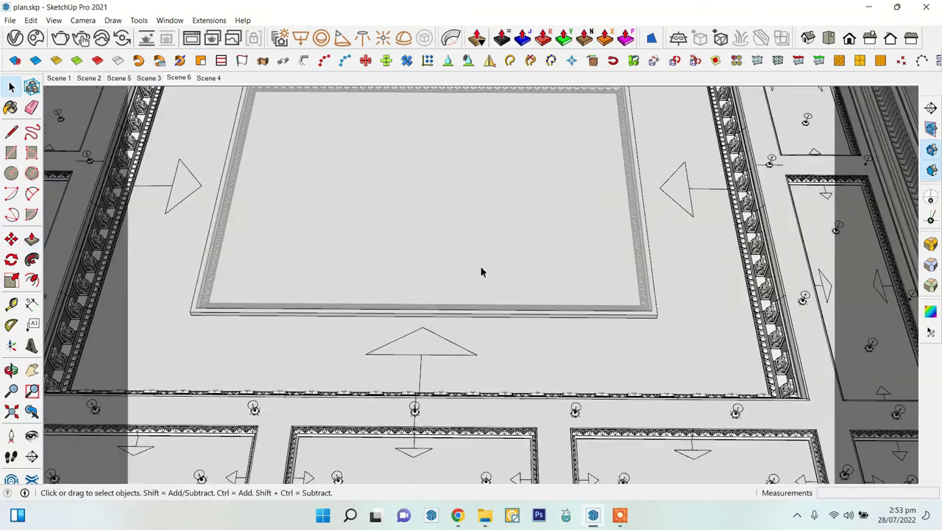
scroll(349, 162, "up", 3)
right_click(784, 396)
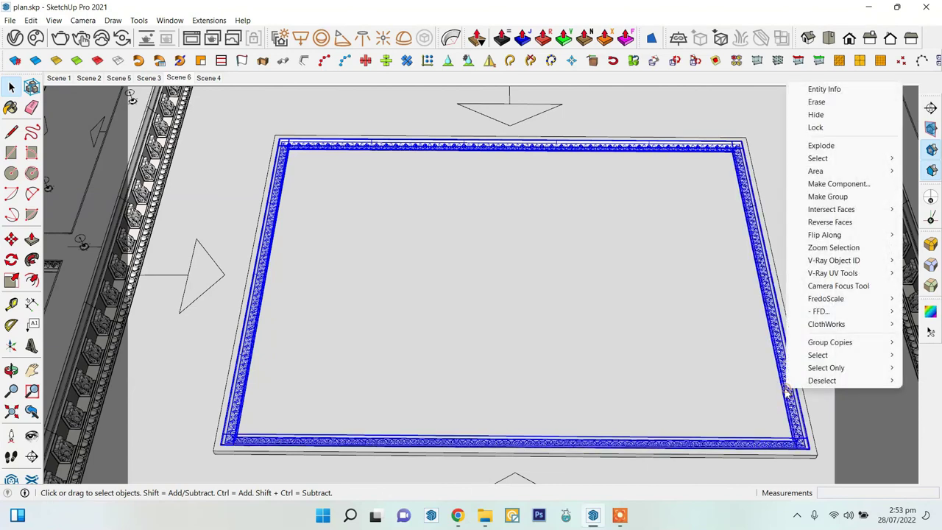
left_click(785, 235)
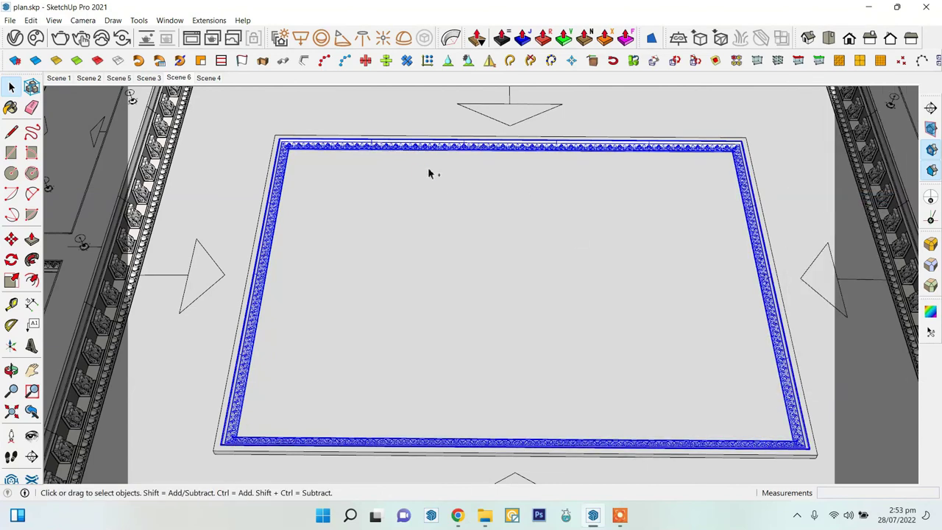
key("Delete")
left_click(400, 144)
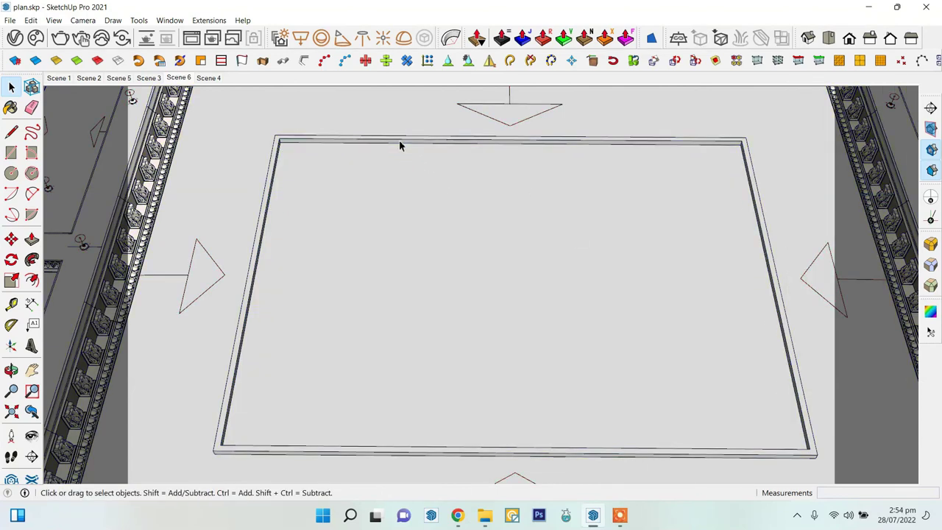
left_click(400, 143)
key("ctrl+z")
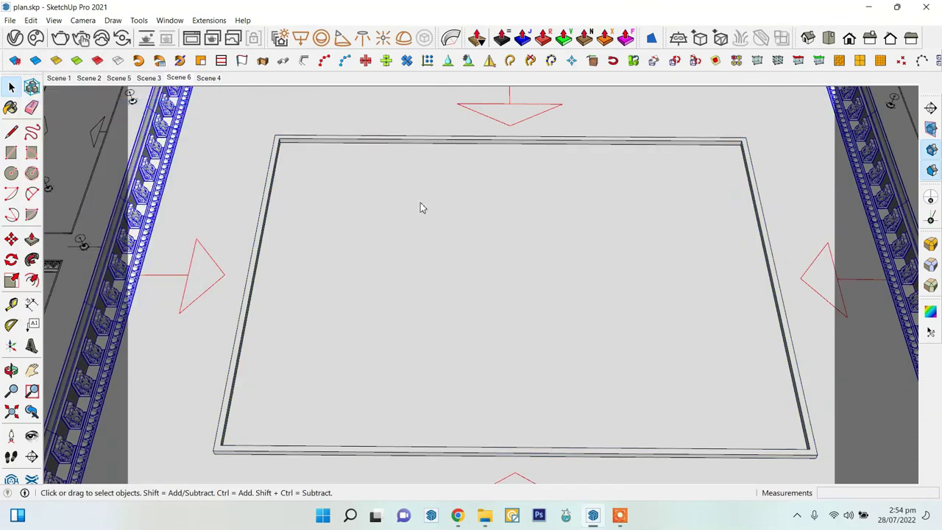
scroll(416, 204, "down", 5)
- Inside the central frame group, offset the inner face to make a smaller rectangle
middle_click_drag(559, 226, 483, 280)
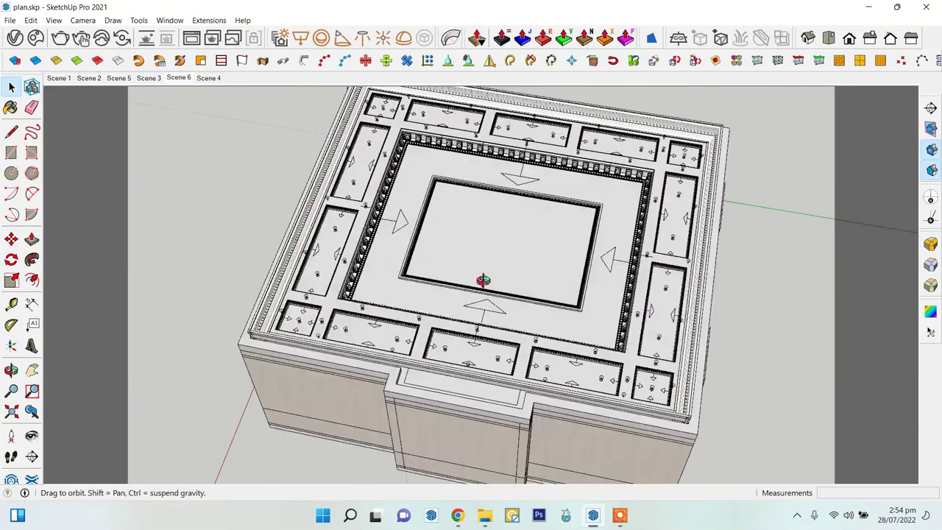
scroll(515, 276, "up", 5)
scroll(410, 245, "up", 3)
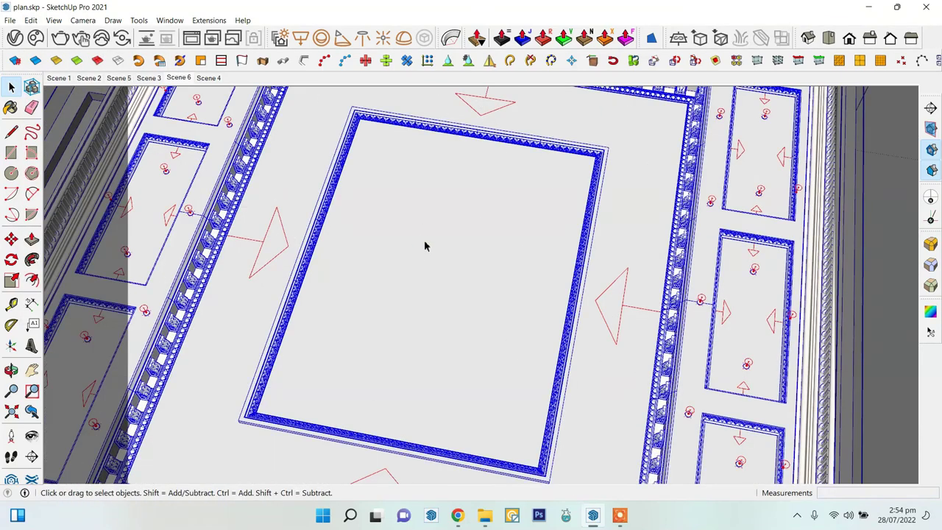
left_click(424, 243)
double_click(412, 228)
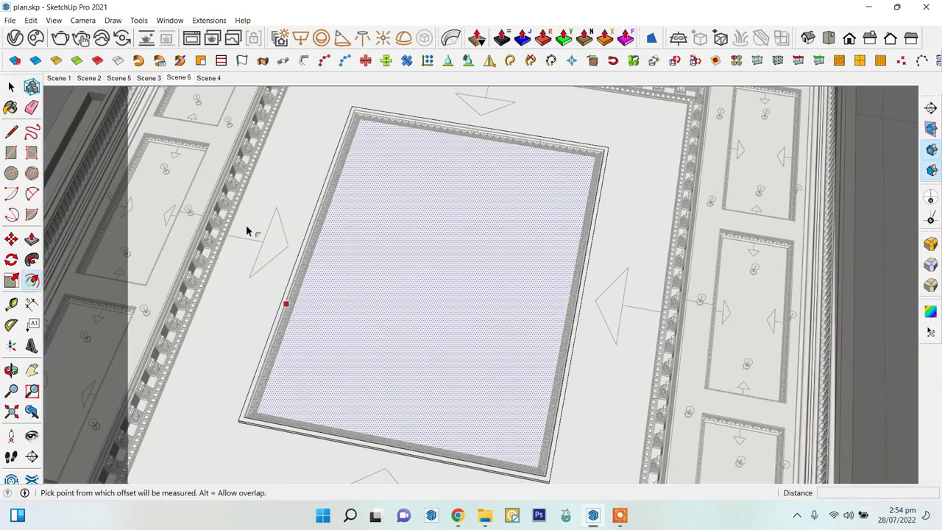
left_click(346, 212)
left_click(398, 240)
key("space")
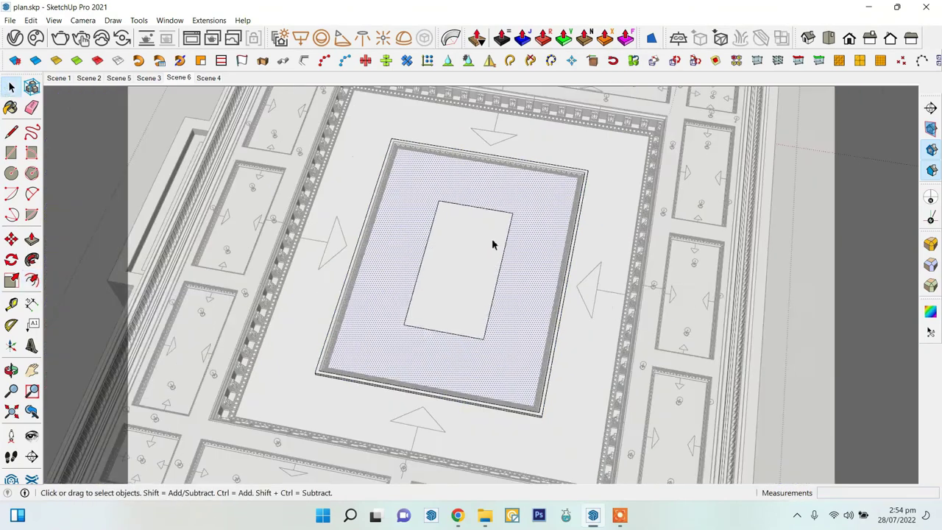
- Draw 3" radius circles along the rectangle's centre line and erase its upper edges
middle_click_drag(491, 238, 774, 149)
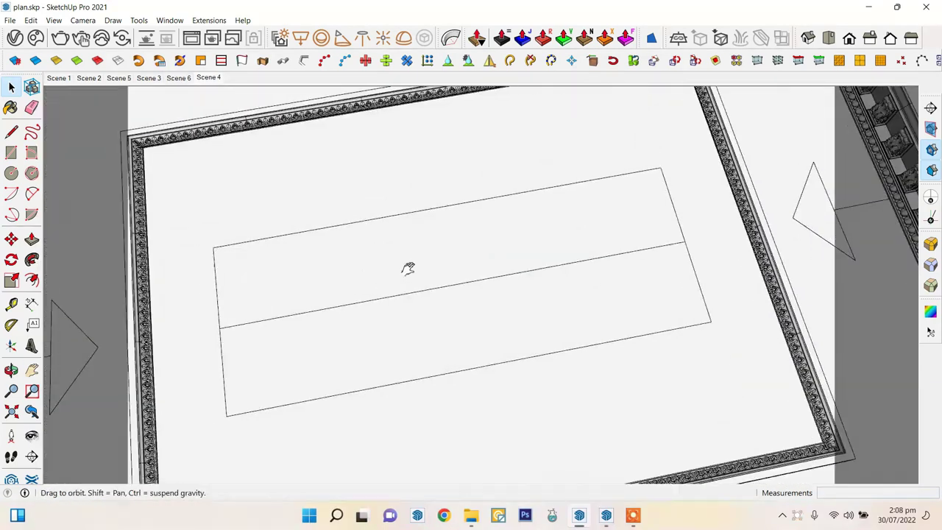
middle_click_drag(408, 268, 378, 269)
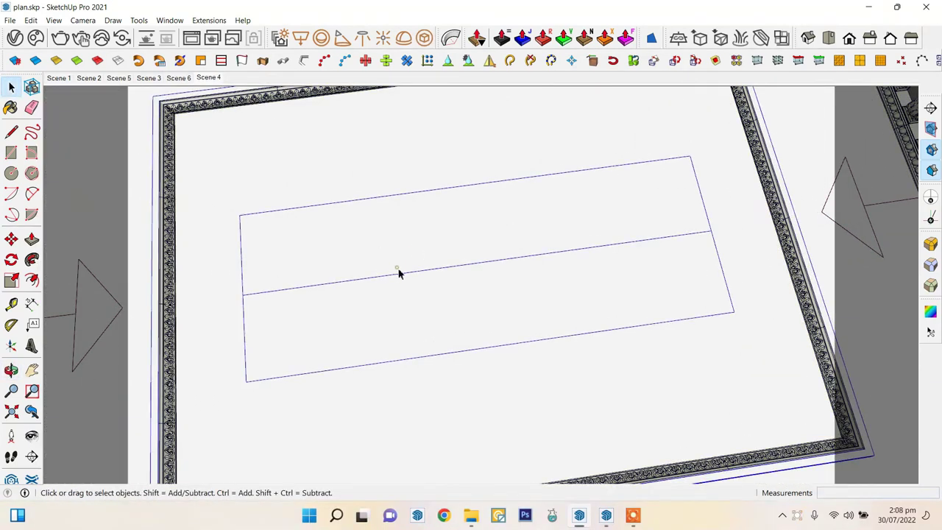
left_click(341, 265)
key("c")
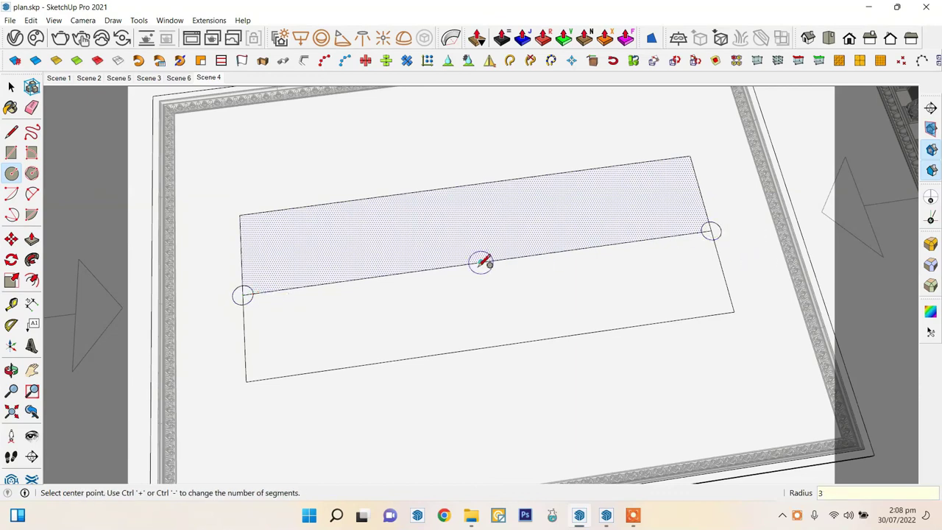
key("e")
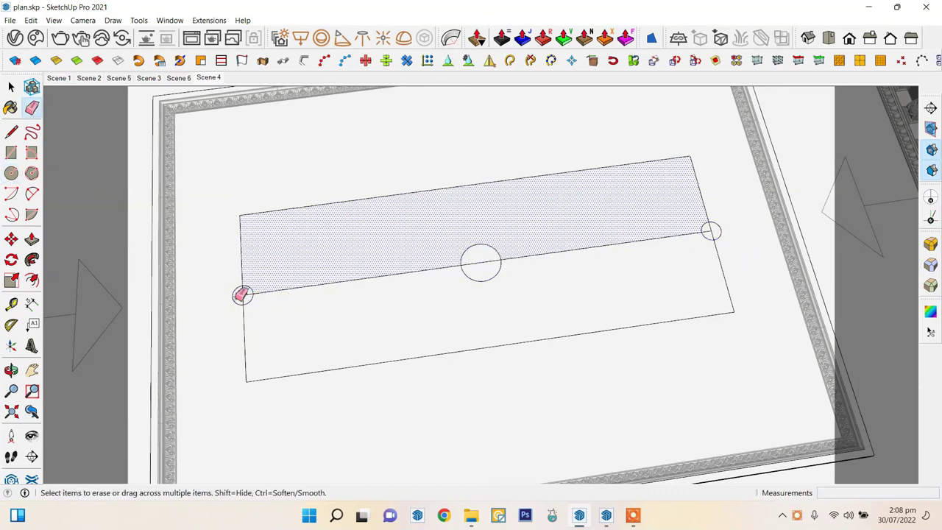
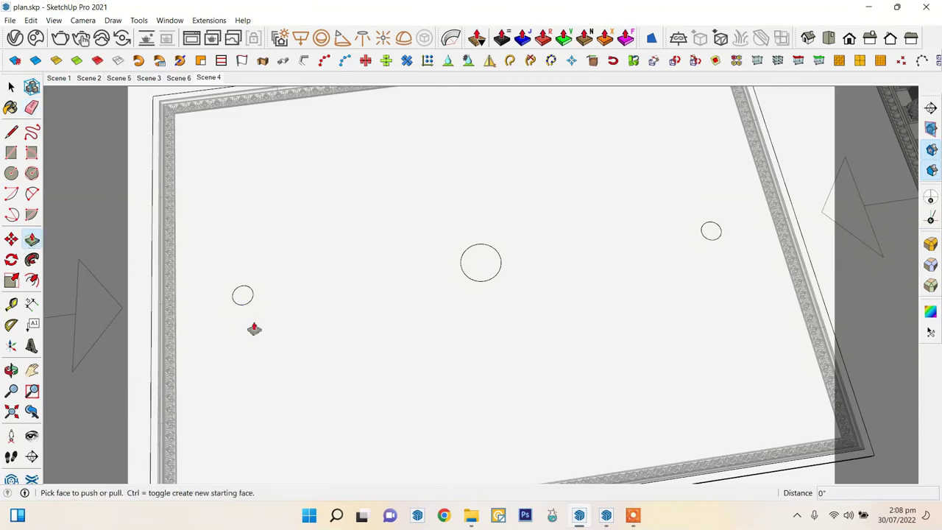
- Push the ceiling circles up about 1 3/8" into round recesses, then orbit to check the ceiling
scroll(304, 230, "up", 5)
middle_click_drag(302, 227, 550, 212)
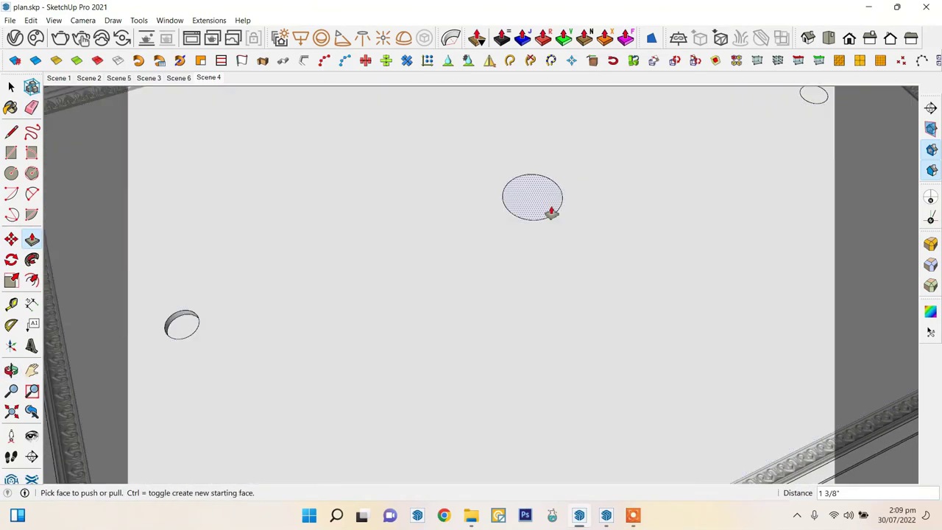
key("space")
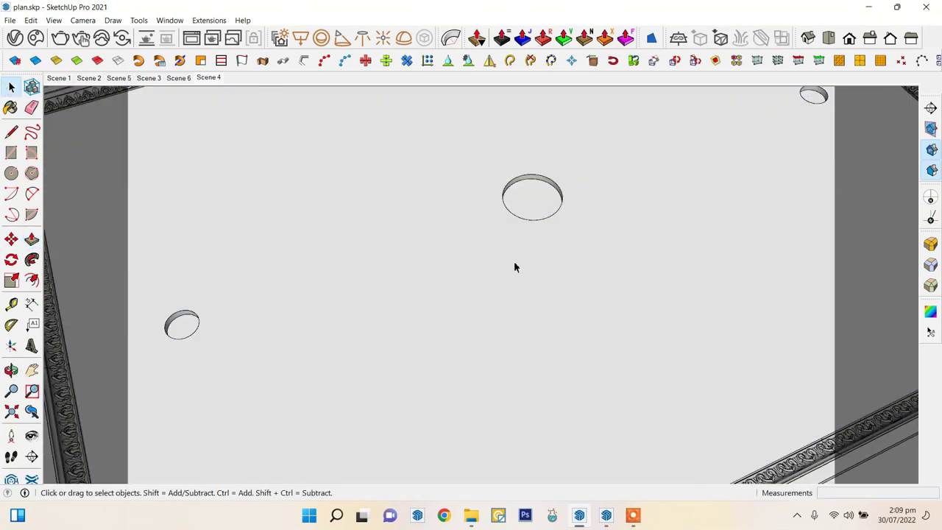
scroll(514, 265, "down", 5)
middle_click_drag(512, 193, 558, 254)
scroll(558, 253, "up", 5)
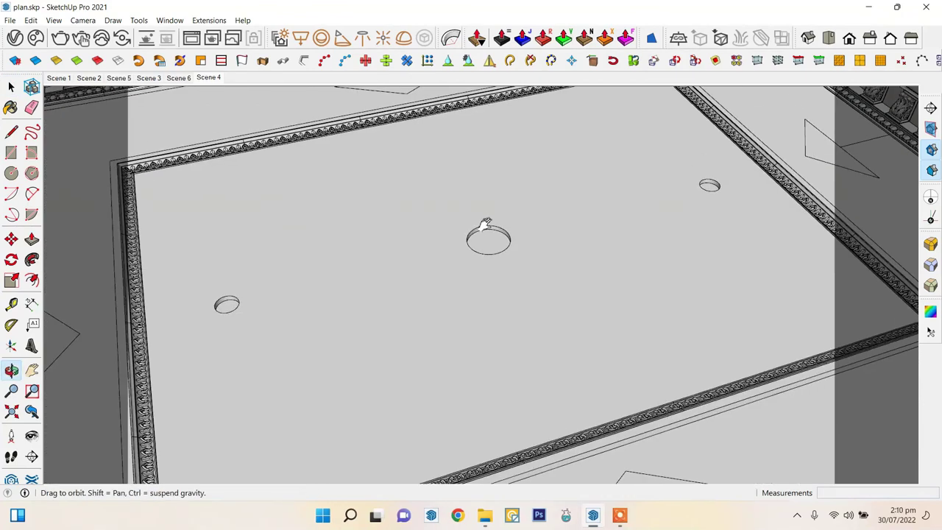
scroll(515, 265, "down", 4)
- Copy the chandelier to the left and scale the copy down
key("ctrl+z")
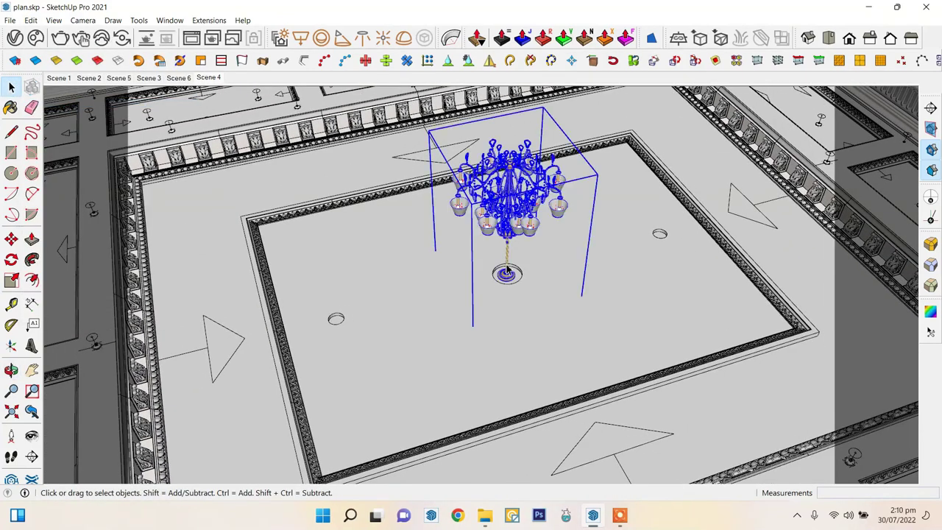
mouse_move(506, 268)
middle_mouse_down()
mouse_move(528, 281)
mouse_move(498, 309)
middle_mouse_up()
key("m")
left_click(554, 312)
key("ctrl")
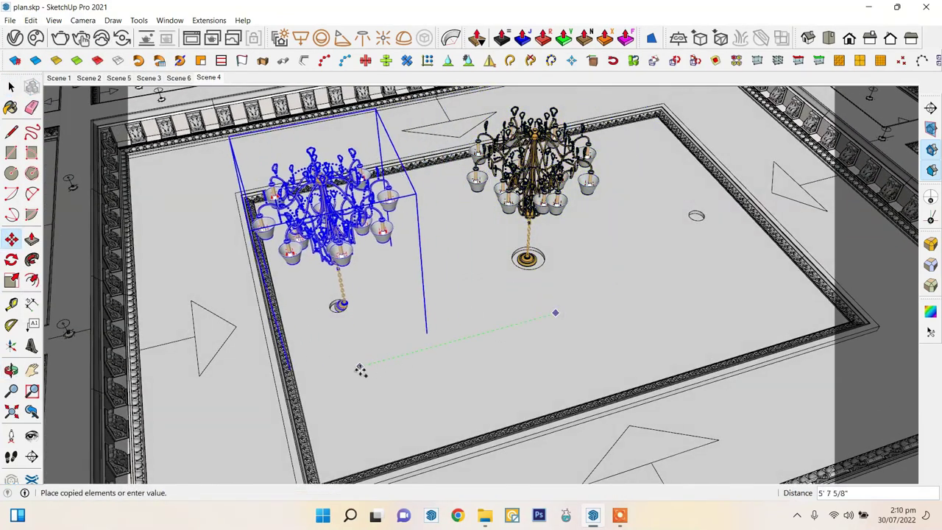
left_click(351, 368)
scroll(351, 368, "up", 2)
key("s")
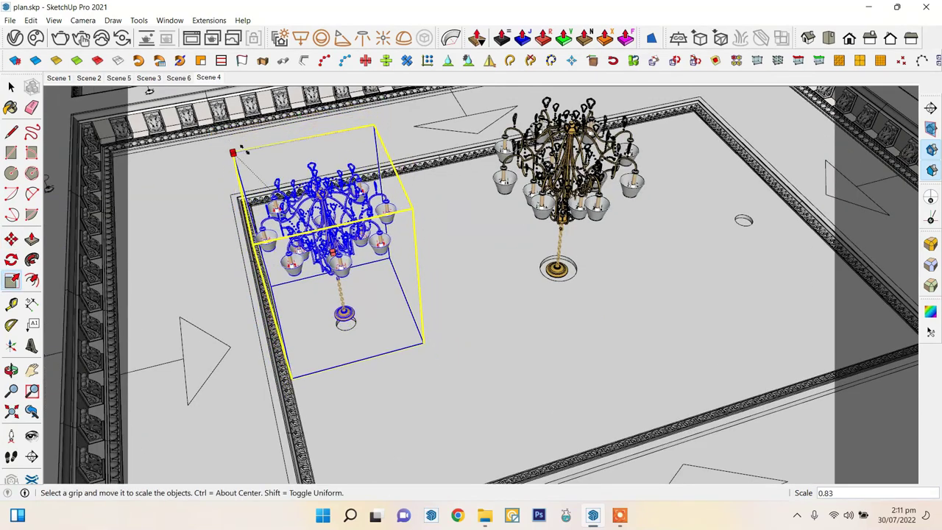
left_click_drag(215, 134, 243, 157)
middle_click_drag(243, 157, 368, 253)
- Move the smaller chandelier up onto the left ceiling socket
left_click(11, 239)
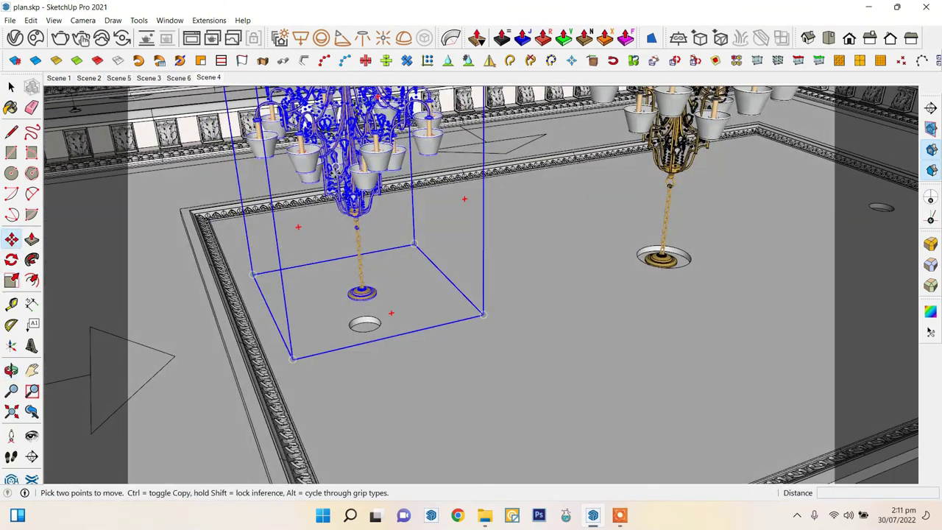
left_click(361, 294)
scroll(356, 328, "up", 3)
scroll(356, 328, "up", 3)
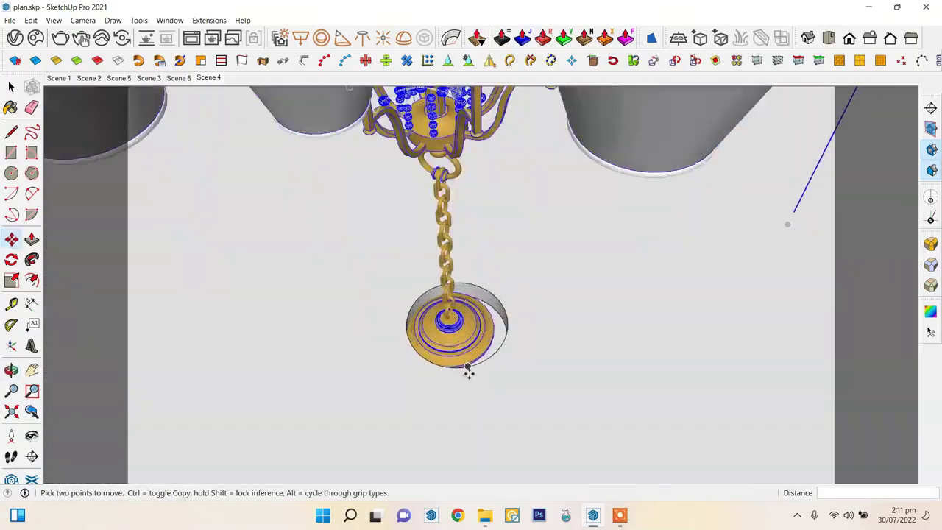
scroll(466, 372, "up", 3)
key("space")
scroll(385, 306, "down", 10)
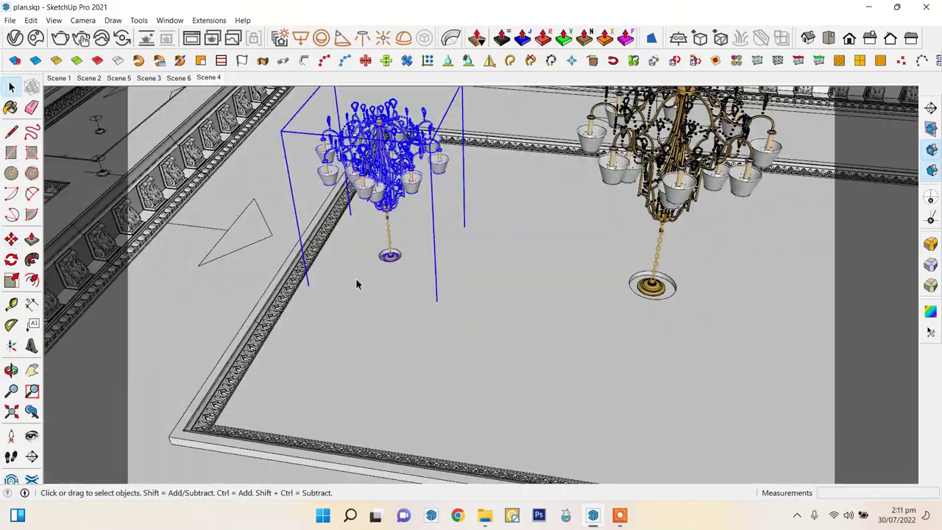
middle_click_drag(358, 284, 490, 312)
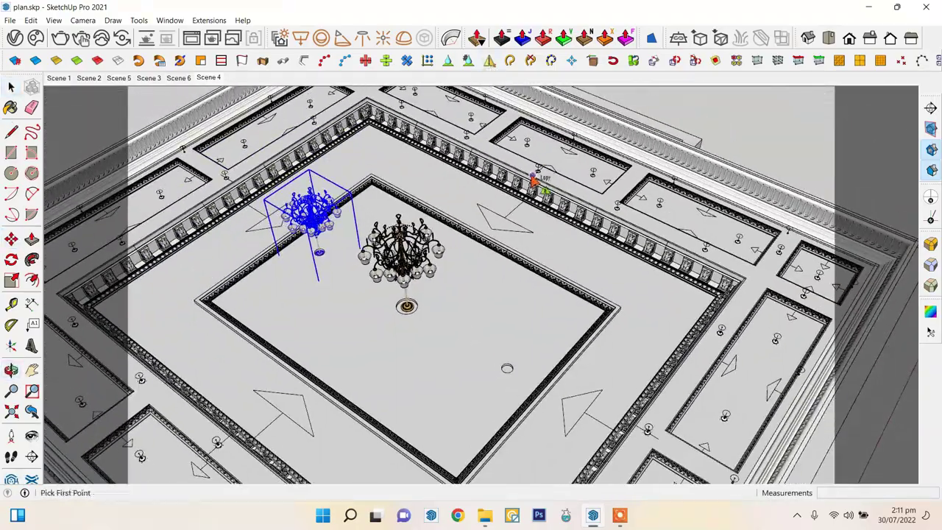
- Copy the small chandelier to the right ceiling socket
left_click(362, 302)
middle_click_drag(363, 302, 442, 309)
key("space")
left_click(481, 254, "ctrl")
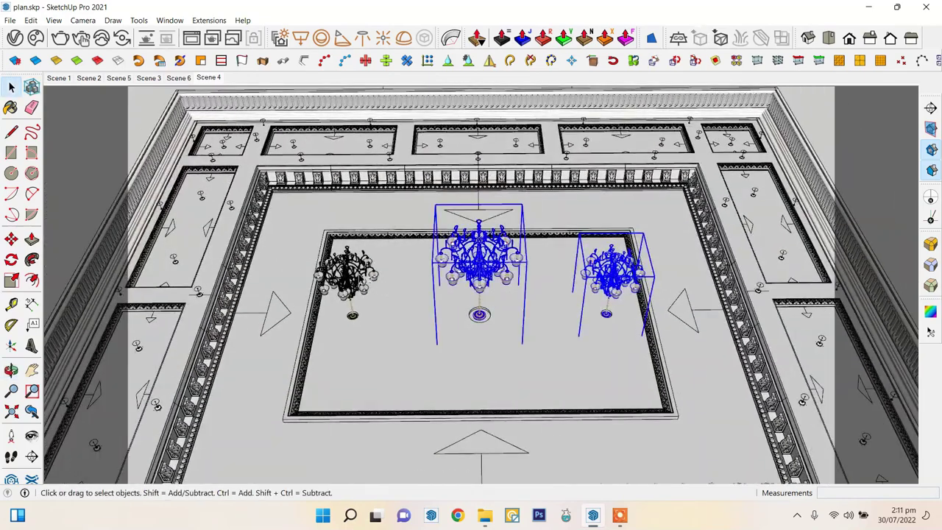
- Group the three chandeliers, remove them from view, and select the whole ceiling model
left_click(390, 291, "ctrl")
key("ctrl+g")
middle_click_drag(390, 292, 488, 255)
scroll(515, 263, "down", 2)
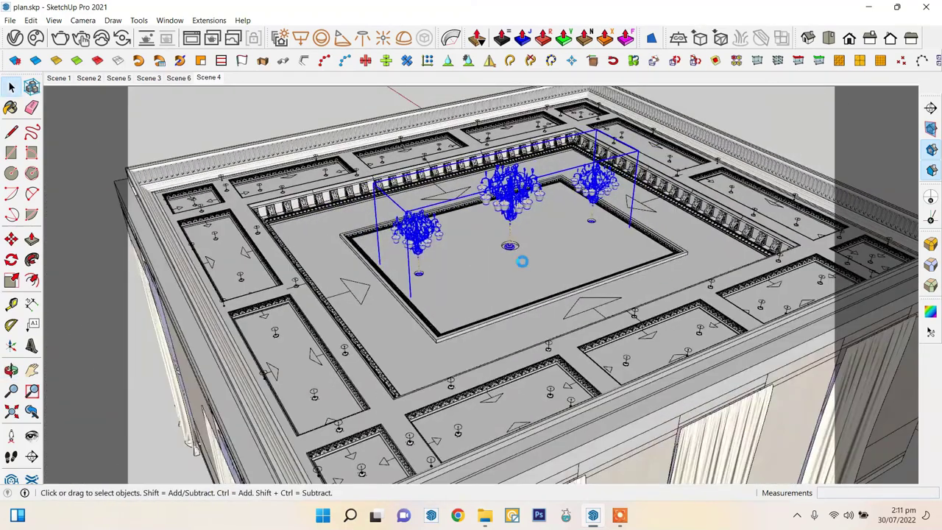
key("Delete")
key("ctrl+a")
- Flip the chandelier ceiling upside down and move it onto the top of the room
left_click(30, 19)
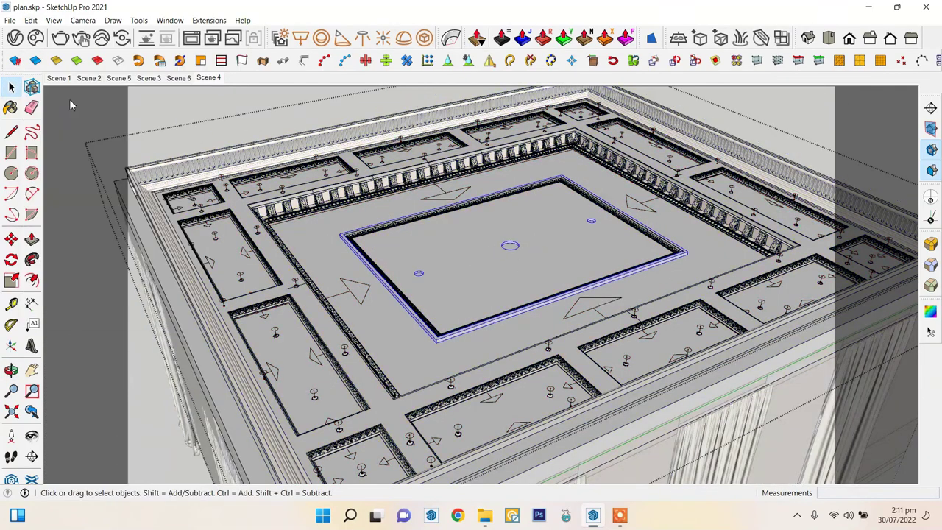
left_click(69, 99)
scroll(290, 245, "down", 3)
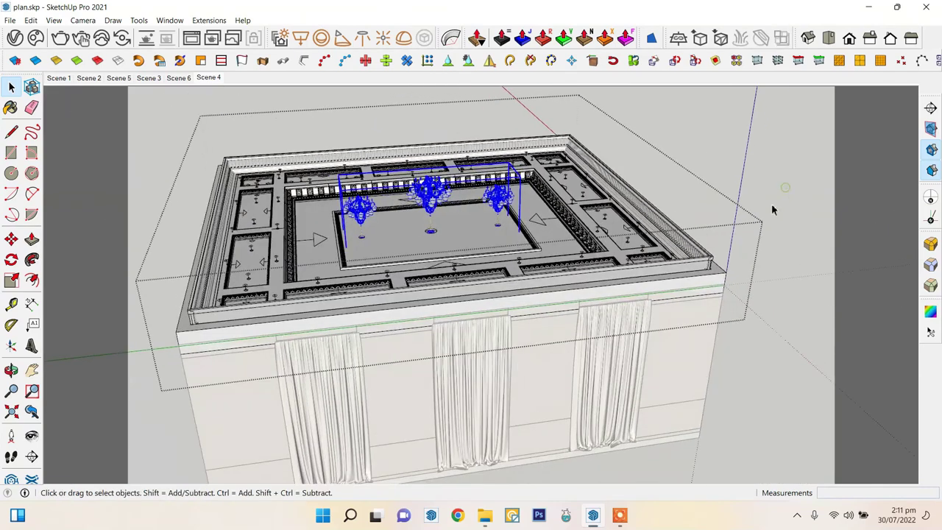
middle_click_drag(772, 208, 630, 137)
right_click(630, 136)
left_click(782, 391)
scroll(636, 250, "up", 3)
left_click(11, 239)
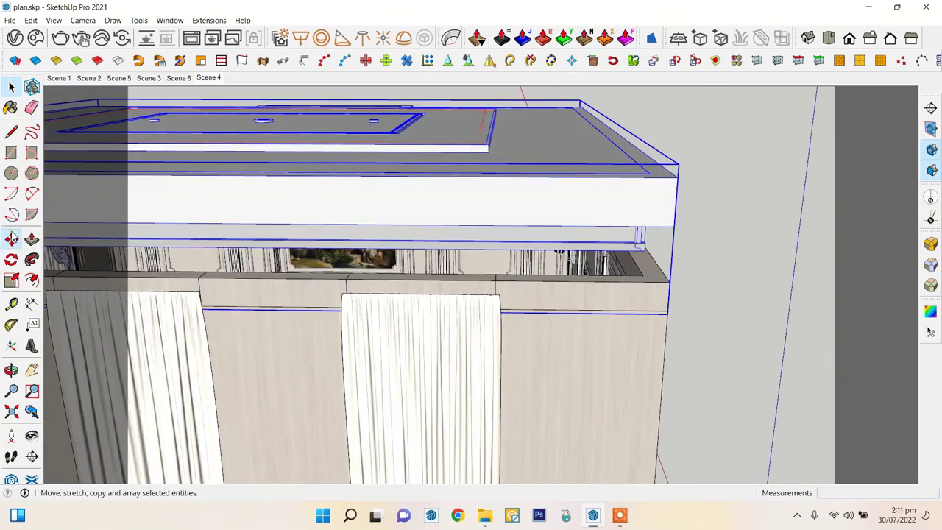
left_click(671, 259)
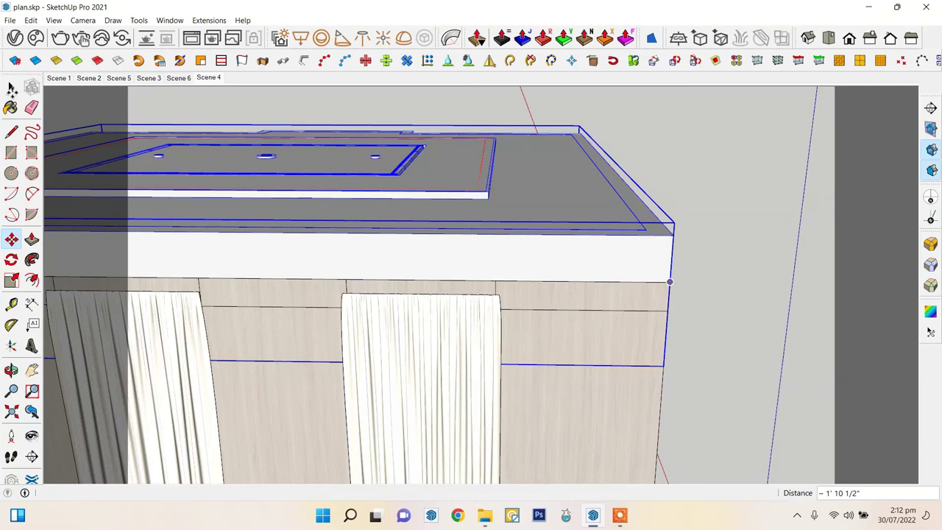
scroll(784, 195, "down", 5)
middle_click_drag(753, 250, 371, 218)
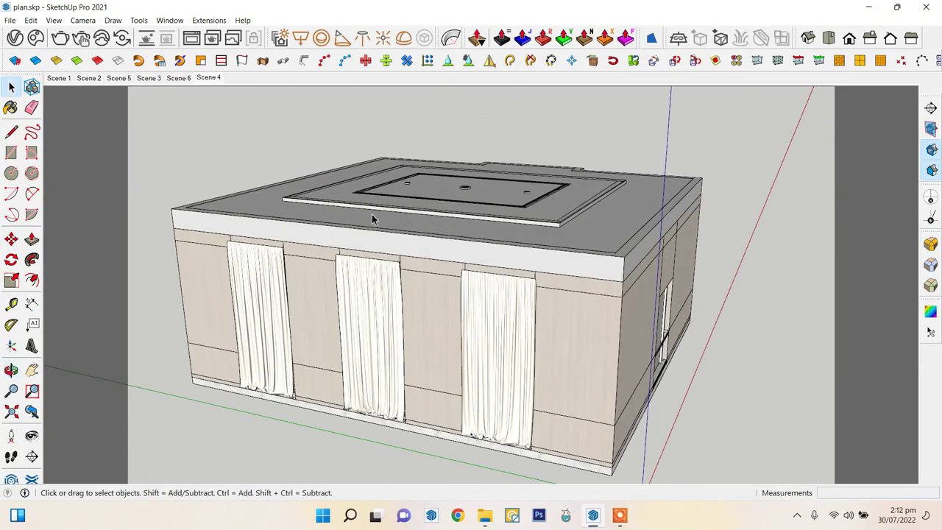
- Switch to Scene 4 with a new edge style and orbit to the fireplace wall
left_click(209, 77)
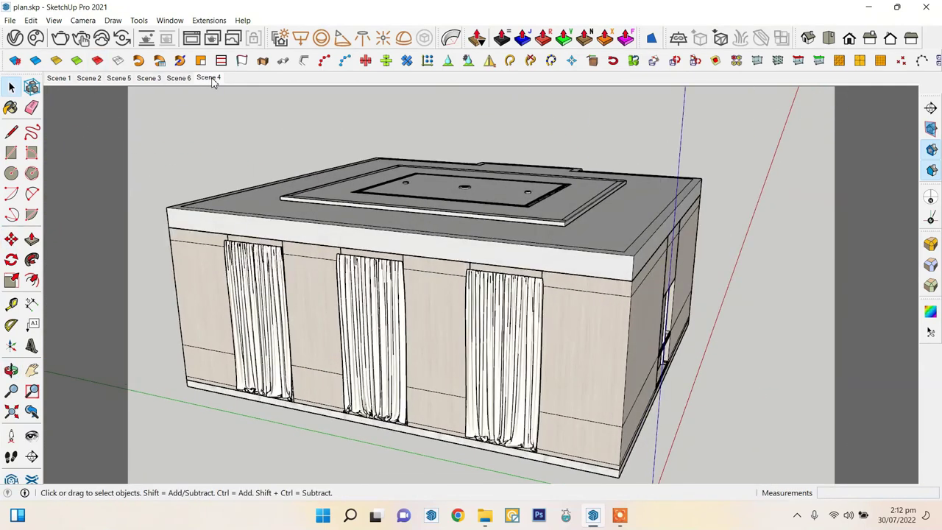
left_click(54, 20)
left_click(198, 219)
mouse_move(277, 246)
middle_mouse_down()
mouse_move(354, 289)
mouse_move(324, 243)
mouse_move(282, 209)
mouse_move(488, 137)
middle_mouse_up()
scroll(324, 242, "down", 5)
- Hide the roof to reveal the room interior from above
right_click(489, 136)
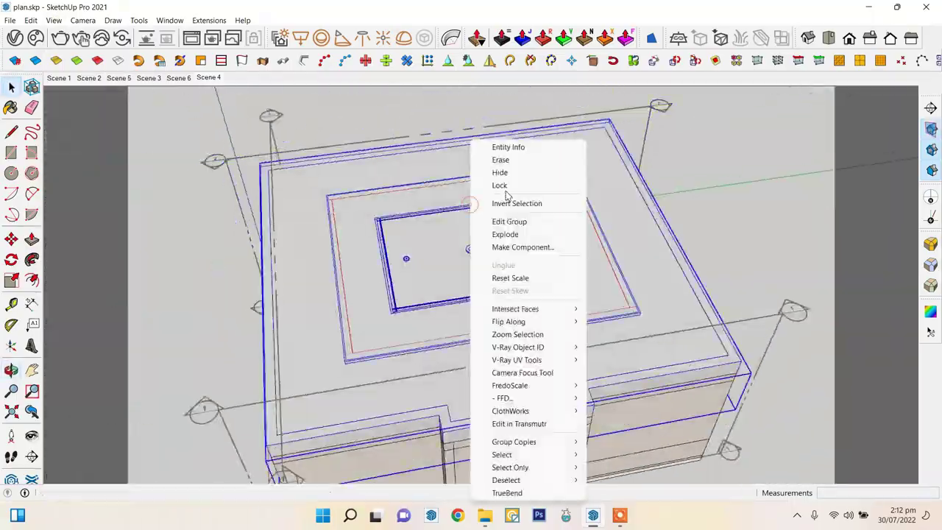
left_click(501, 170)
mouse_move(471, 287)
middle_mouse_down()
mouse_move(681, 341)
mouse_move(605, 251)
mouse_move(464, 189)
mouse_move(486, 343)
middle_mouse_up()
scroll(416, 267, "up", 3)
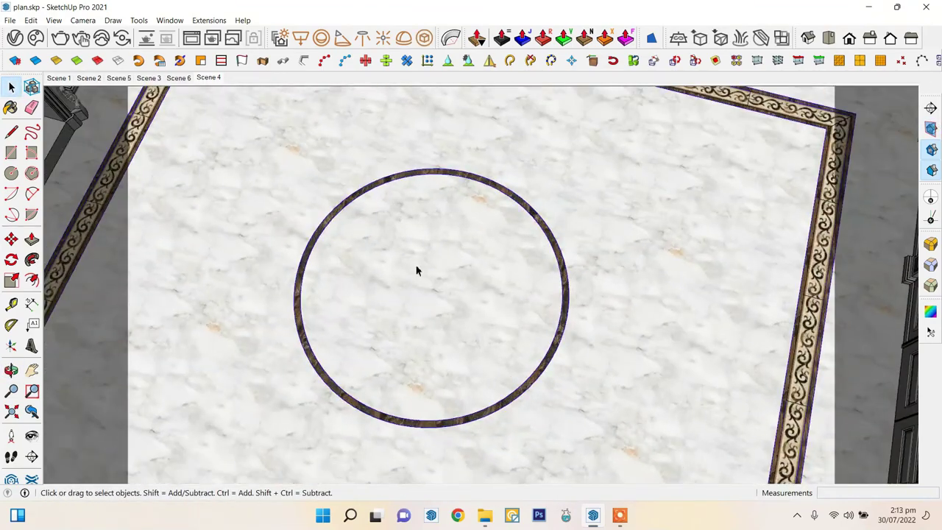
- Bring up the Drawing folder of medallion textures beside the modelling window
key("alt+Tab")
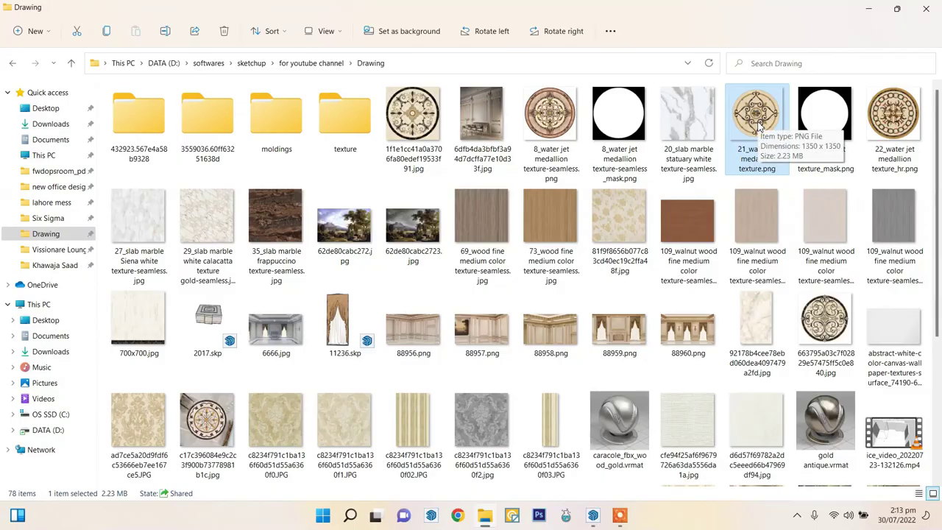
key("alt+Tab")
key("super+Down")
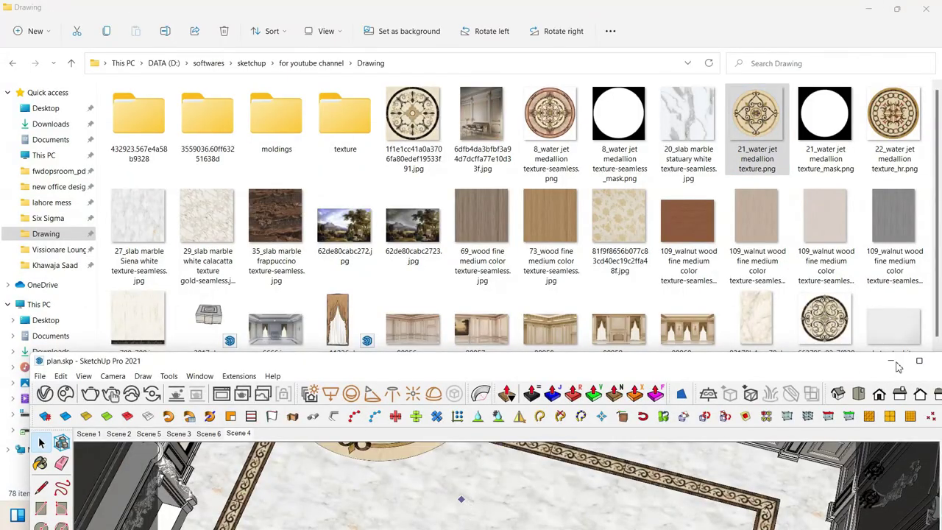
key("super+Up")
- Place the medallion image over the floor's central circle
key("m")
left_click(406, 174)
left_click(386, 254)
left_click(12, 305)
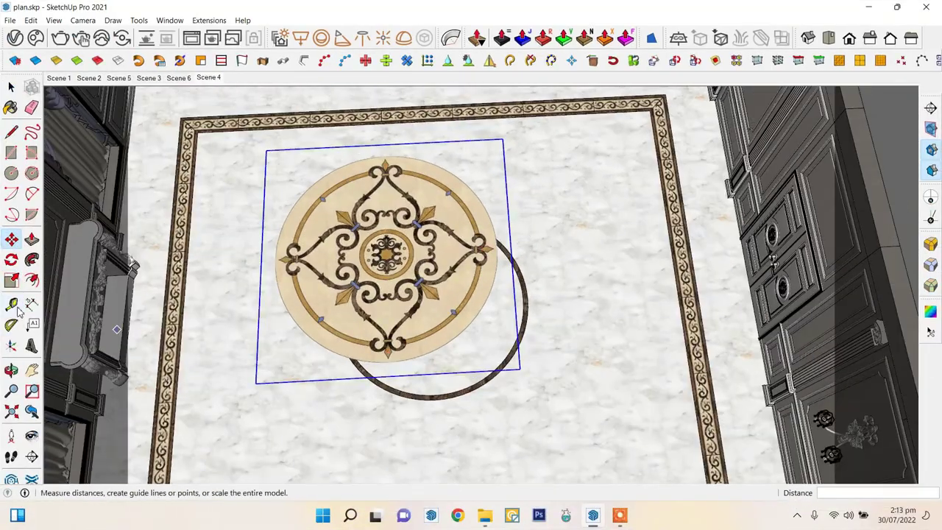
left_click(11, 280)
left_click(11, 239)
scroll(420, 319, "up", 3)
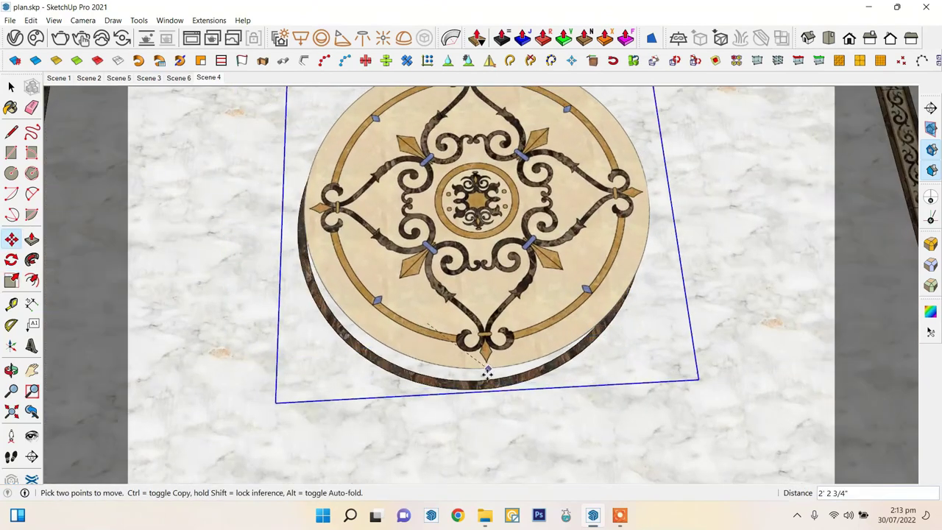
mouse_move(486, 373)
middle_mouse_down()
mouse_move(434, 169)
mouse_move(601, 179)
mouse_move(606, 236)
middle_mouse_up()
key("s")
key("space")
scroll(605, 235, "down", 3)
scroll(516, 243, "up", 3)
- Explode the medallion image, split it with a dividing line, and erase the leftover edges
right_click(476, 232)
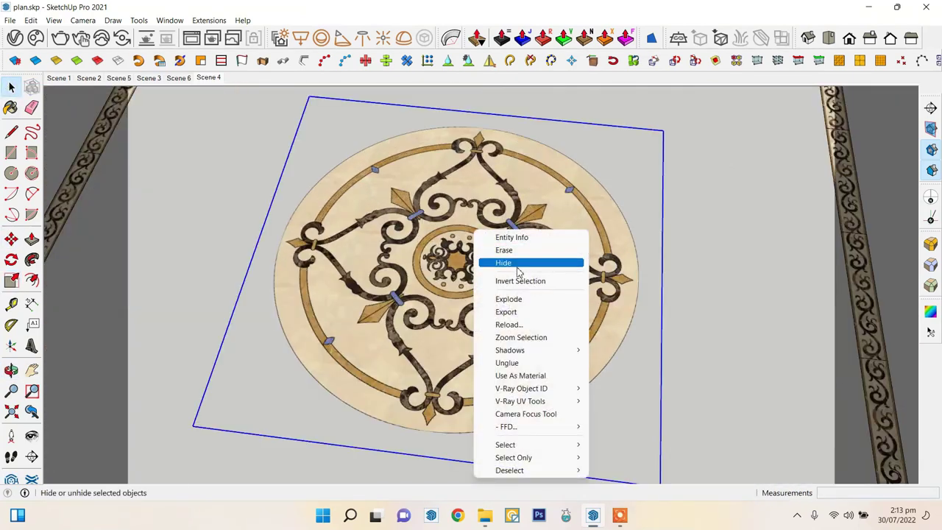
left_click(508, 299)
middle_click_drag(508, 299, 313, 265)
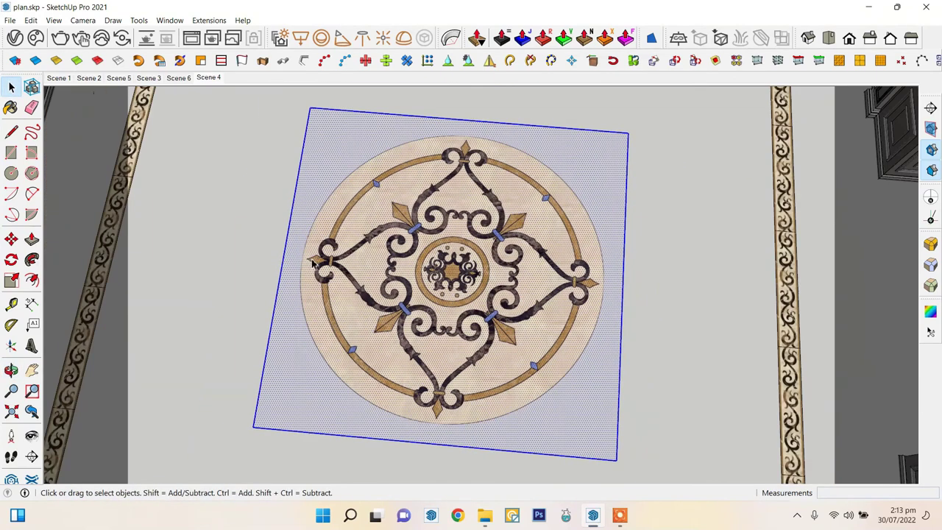
left_click(468, 119)
left_click(434, 443)
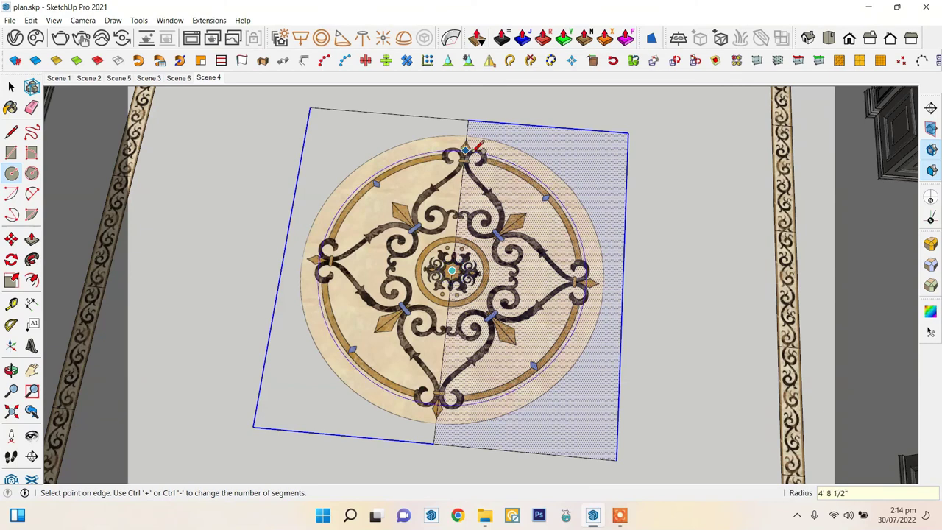
key("Escape")
key("e")
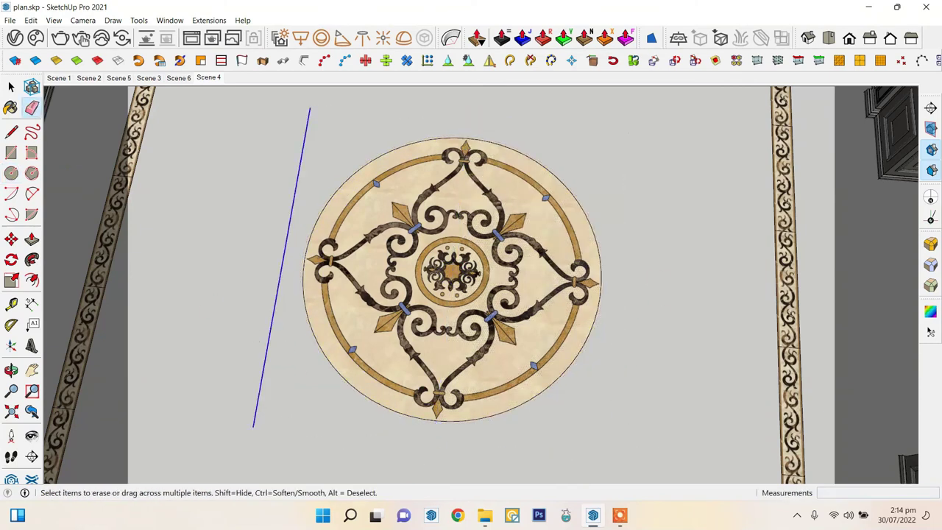
key("space")
- Unhide the marble floor, then move and scale the medallion to fit inside the dark ring
left_click(30, 20)
left_click(223, 217)
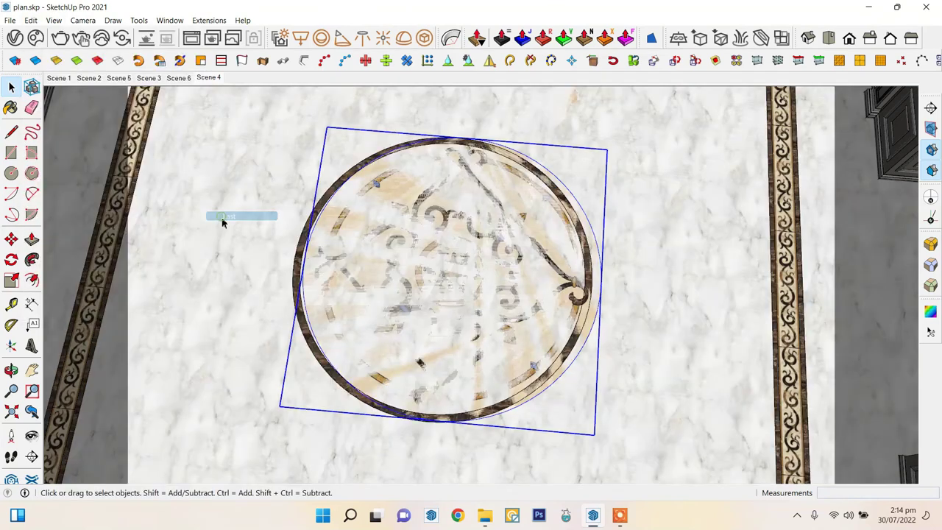
left_click(589, 258)
key("space")
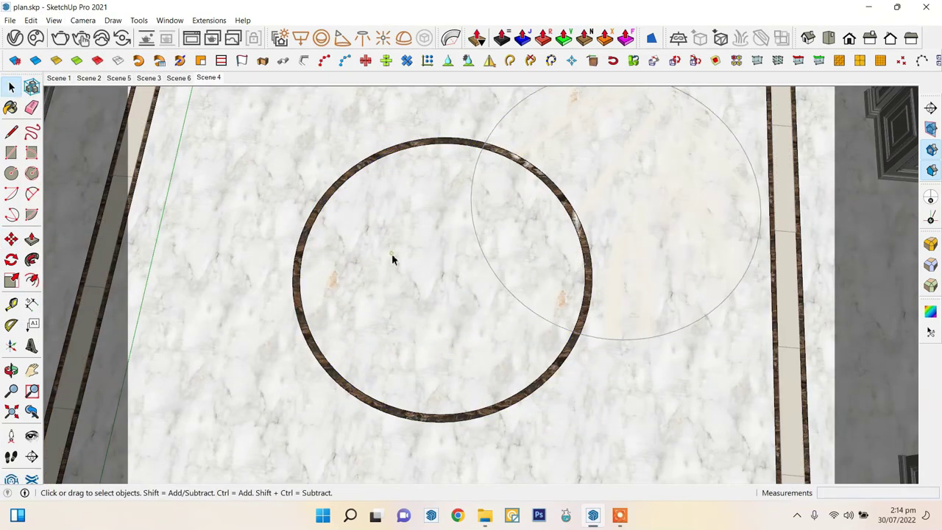
left_click(391, 253)
left_click(300, 254)
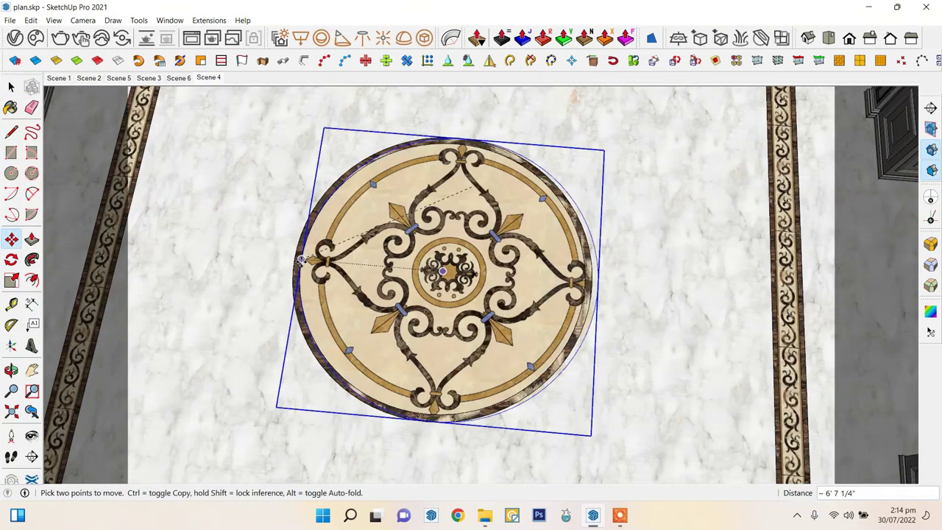
scroll(442, 265, "up", 2)
key("s")
left_click_drag(612, 274, 594, 278)
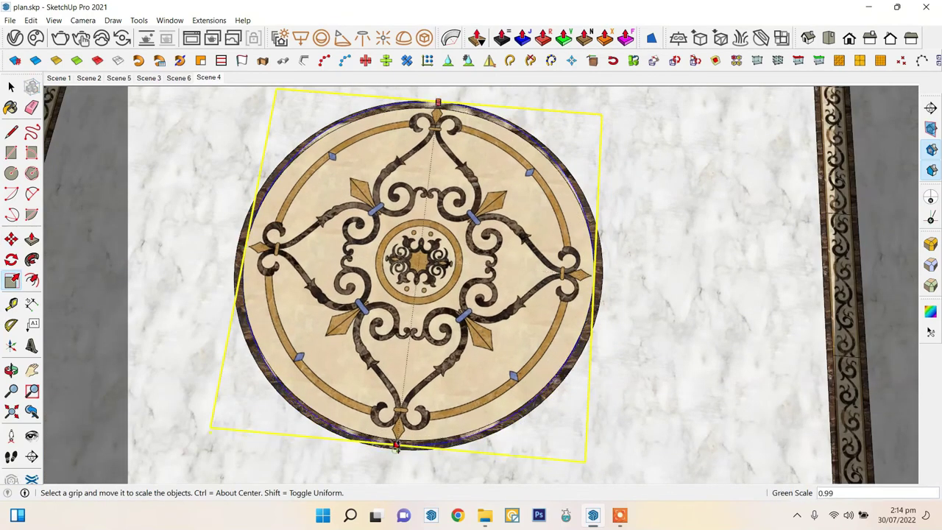
key("space")
scroll(424, 308, "down", 2)
middle_click_drag(425, 307, 412, 280)
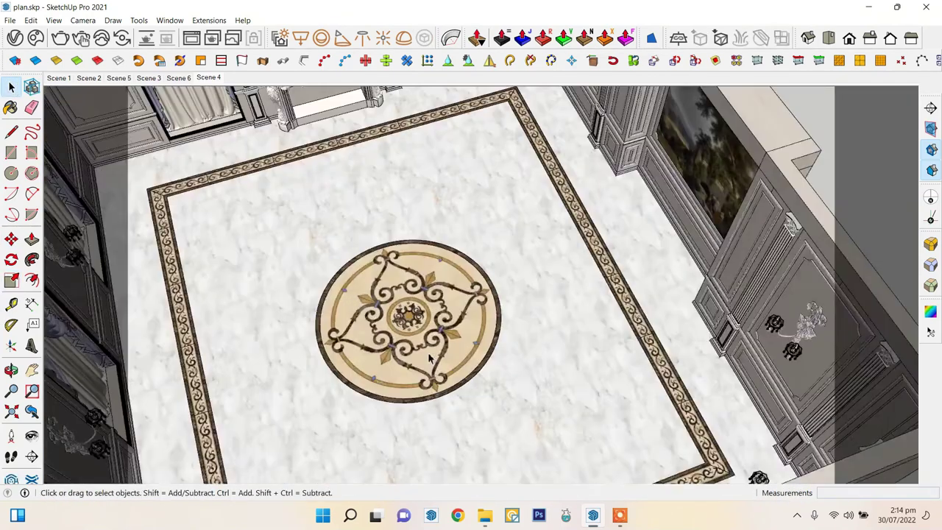
- Give the medallion material a white V-Ray reflection colour and slightly lower glossiness
left_click(169, 20)
left_click(189, 34)
left_click(15, 38)
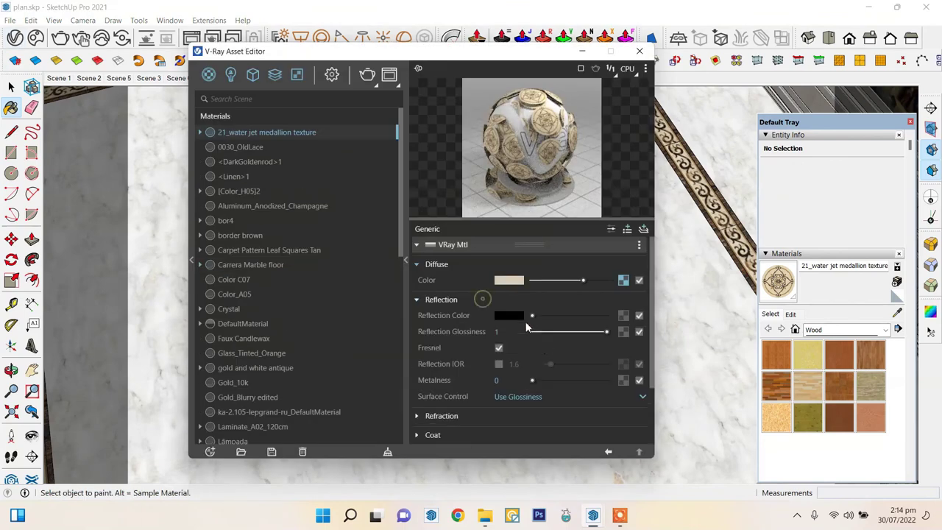
mouse_move(534, 315)
left_mouse_down()
mouse_move(606, 314)
mouse_move(600, 331)
left_mouse_up()
left_click(639, 51)
key("space")
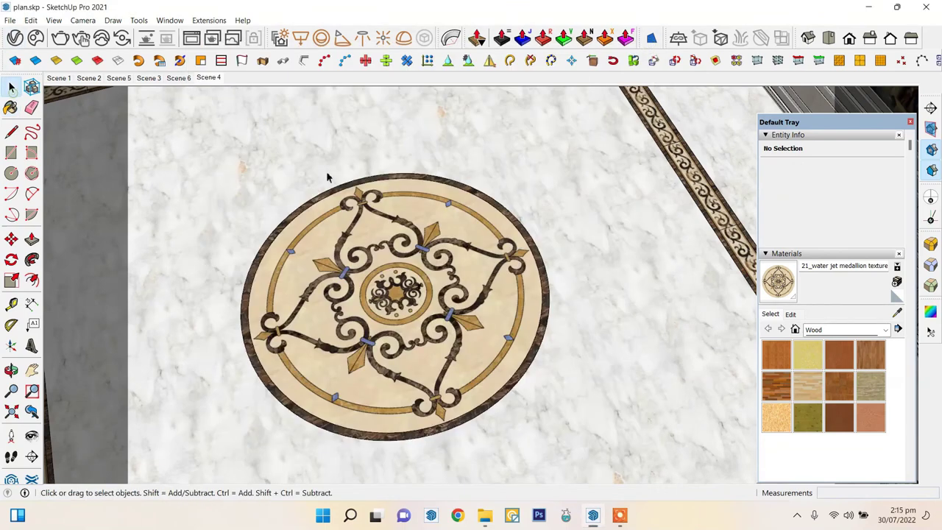
key("shift+z")
scroll(412, 315, "up", 5)
scroll(553, 315, "up", 2)
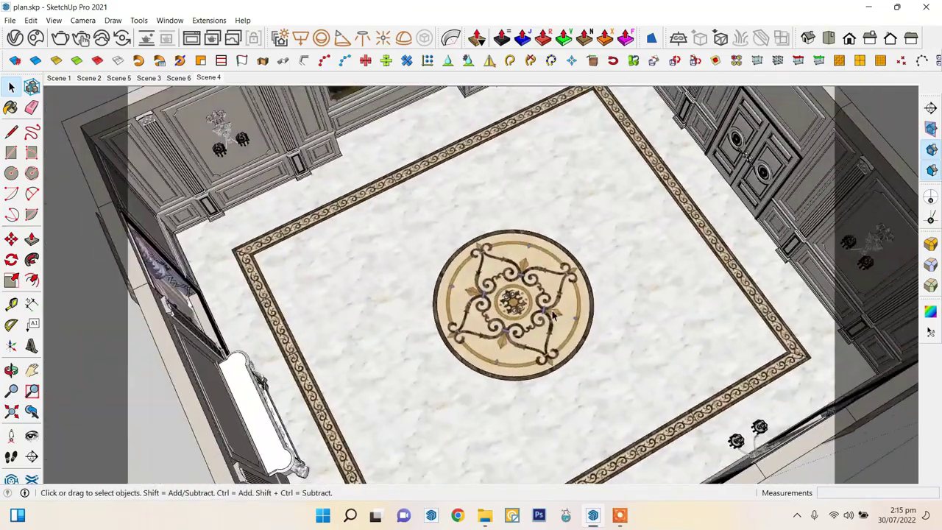
middle_click_drag(554, 314, 585, 204)
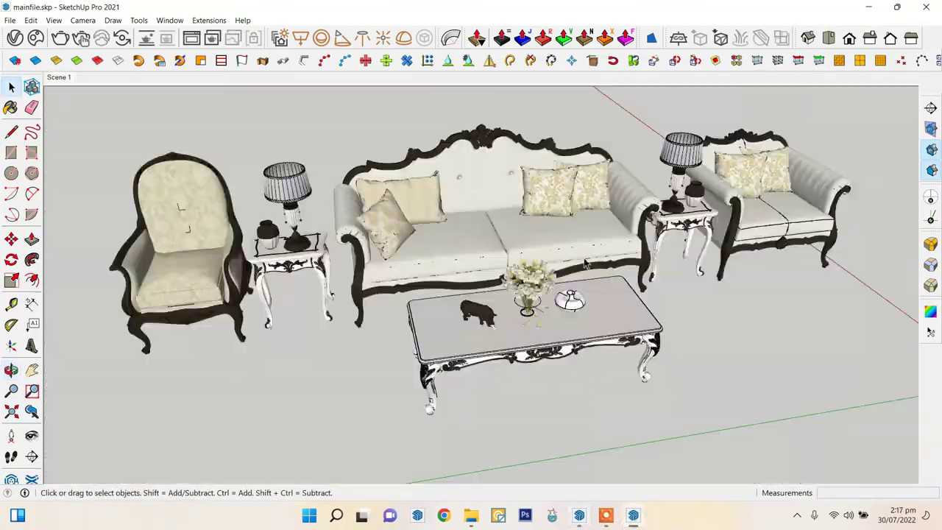
- Copy the sofa from mainfile.skp and paste it near the back wall in plan.skp
left_click(585, 263)
middle_click_drag(585, 263, 589, 231)
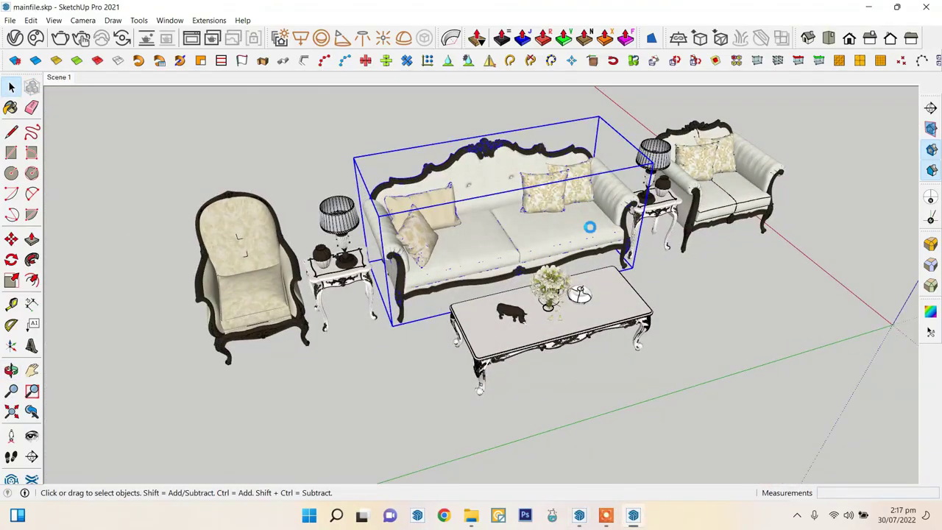
left_click(577, 518)
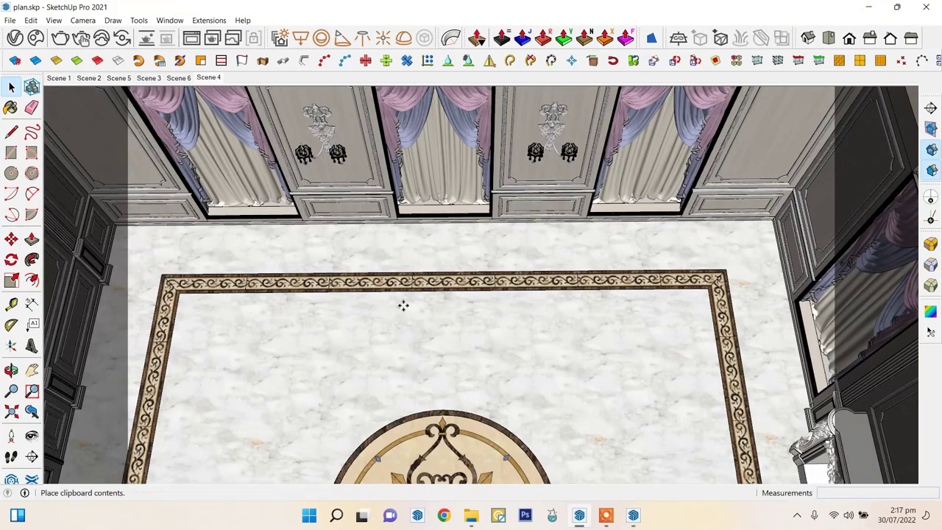
left_click(495, 242)
- Rotate the sofa to face into the room, then return to mainfile.skp
scroll(426, 213, "up", 3)
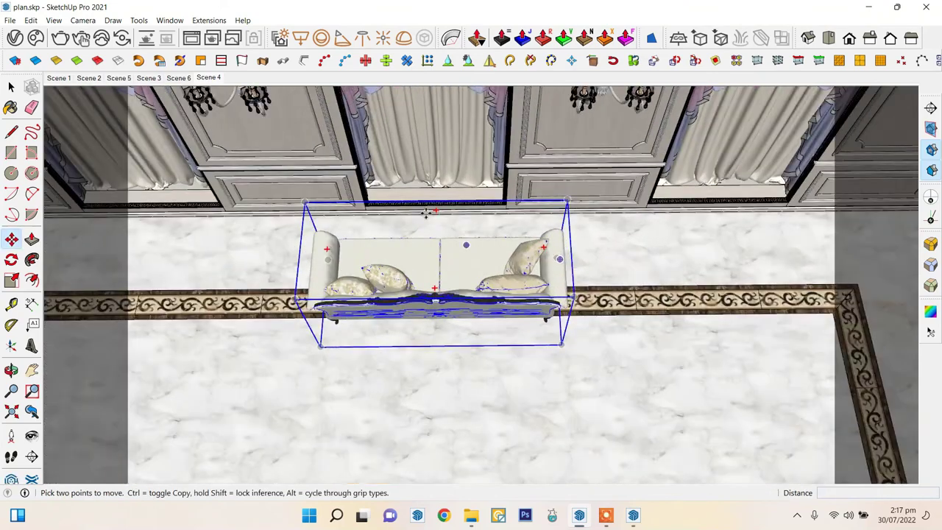
key("q")
left_click(432, 273)
left_click(426, 395)
mouse_move(427, 395)
middle_mouse_down()
mouse_move(513, 337)
mouse_move(483, 315)
mouse_move(599, 404)
mouse_move(498, 239)
middle_mouse_up()
left_click(499, 241)
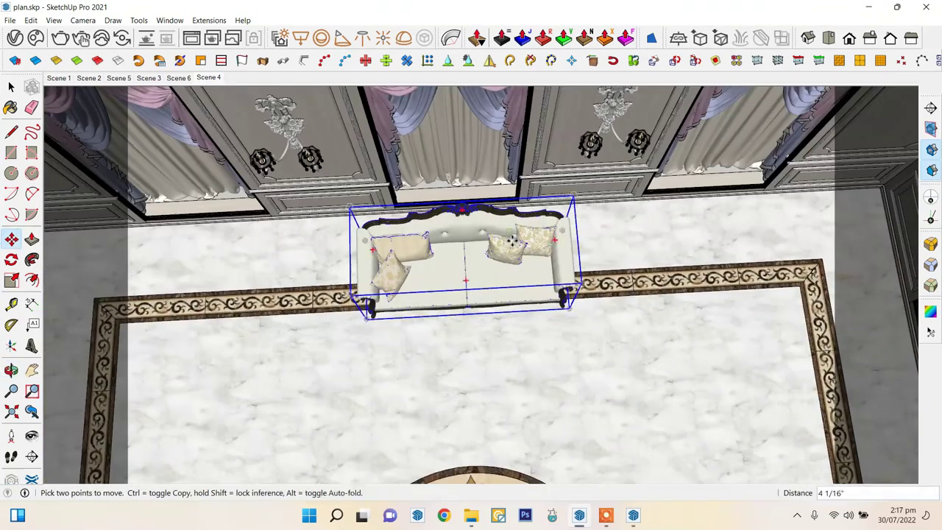
left_click(11, 87)
mouse_move(471, 294)
middle_mouse_down()
mouse_move(567, 252)
mouse_move(633, 520)
middle_mouse_up()
left_click(633, 517)
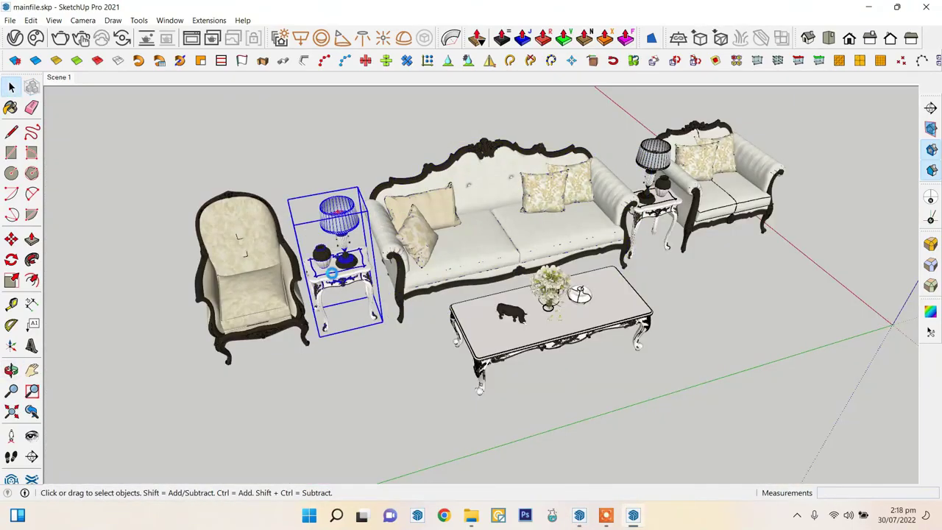
- Paste the side table with its lamp into plan.skp beside the sofa
left_click(579, 515)
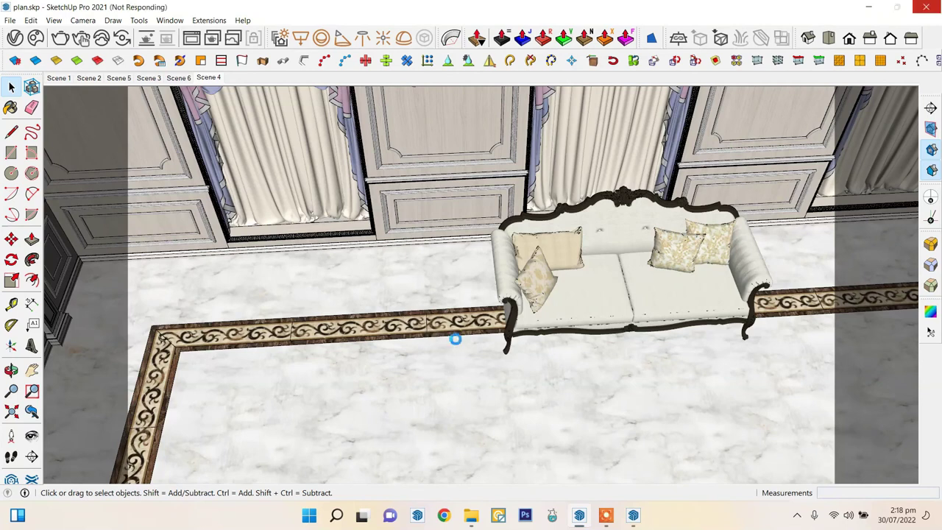
key("ctrl+v")
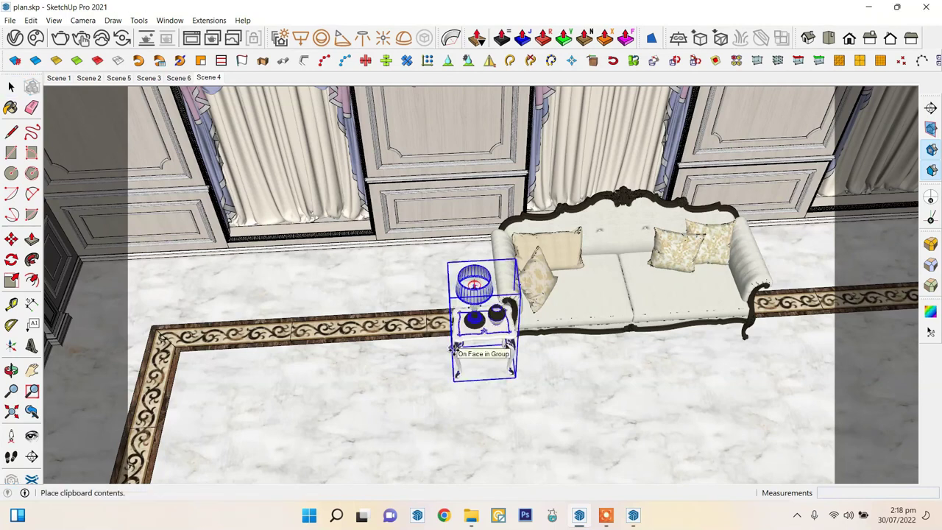
left_click(492, 328)
scroll(456, 316, "up", 2)
scroll(457, 317, "up", 3)
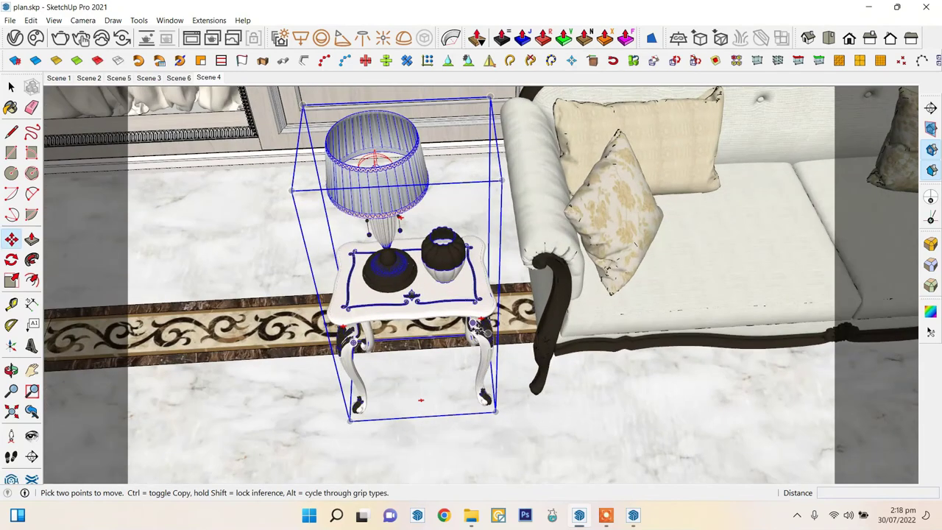
right_click(437, 315)
left_click(484, 314)
right_click(449, 302)
mouse_move(486, 302)
middle_mouse_down()
mouse_move(545, 357)
mouse_move(582, 346)
middle_mouse_up()
- Rescale the side table to fit beside the sofa
left_click(11, 279)
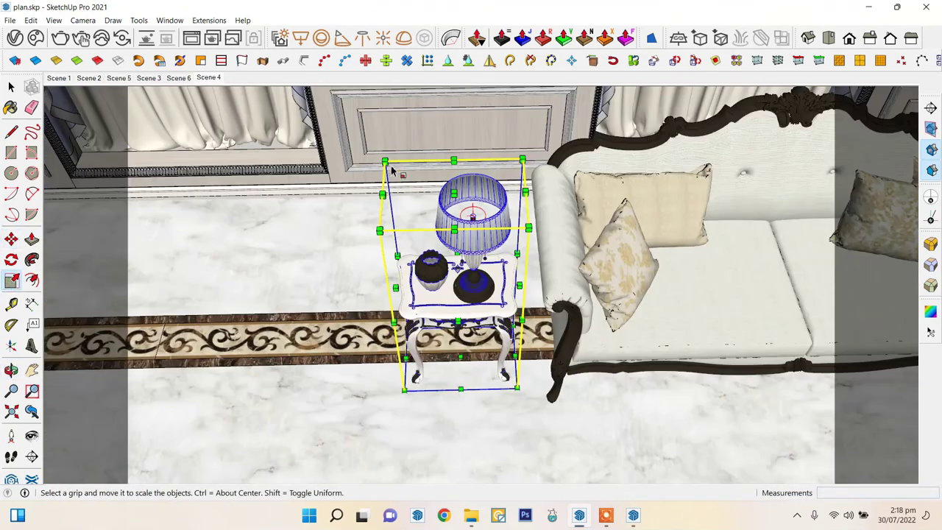
left_click(20, 245)
scroll(471, 405, "down", 2)
key("space")
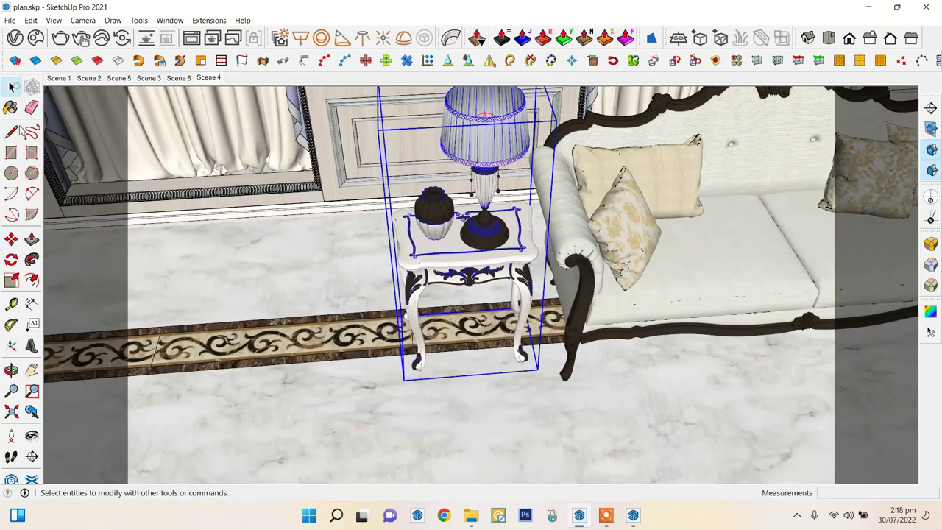
scroll(423, 329, "down", 5)
middle_click_drag(423, 328, 415, 313)
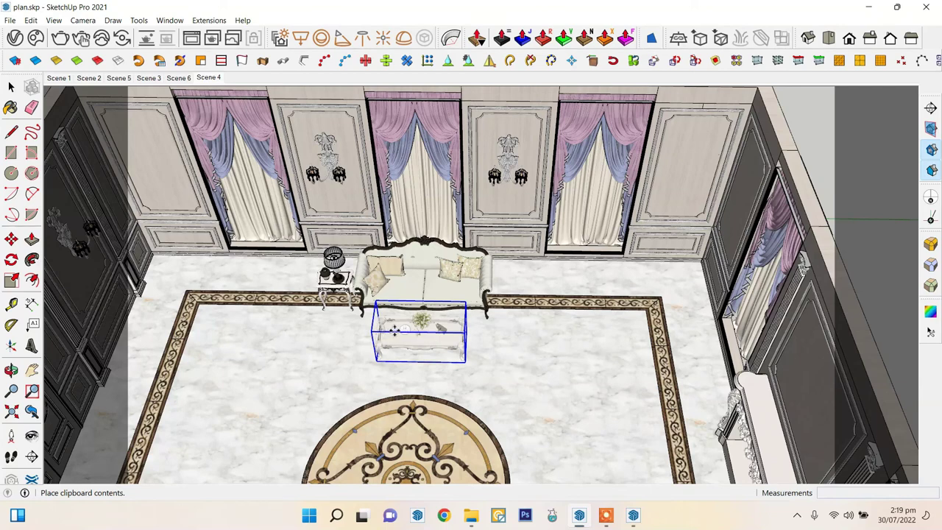
- Place the coffee table in front of the sofa and scale it to 1.08
scroll(417, 342, "up", 2)
mouse_move(420, 323)
middle_mouse_down()
mouse_move(536, 360)
mouse_move(515, 280)
middle_mouse_up()
left_click(548, 329)
key("s")
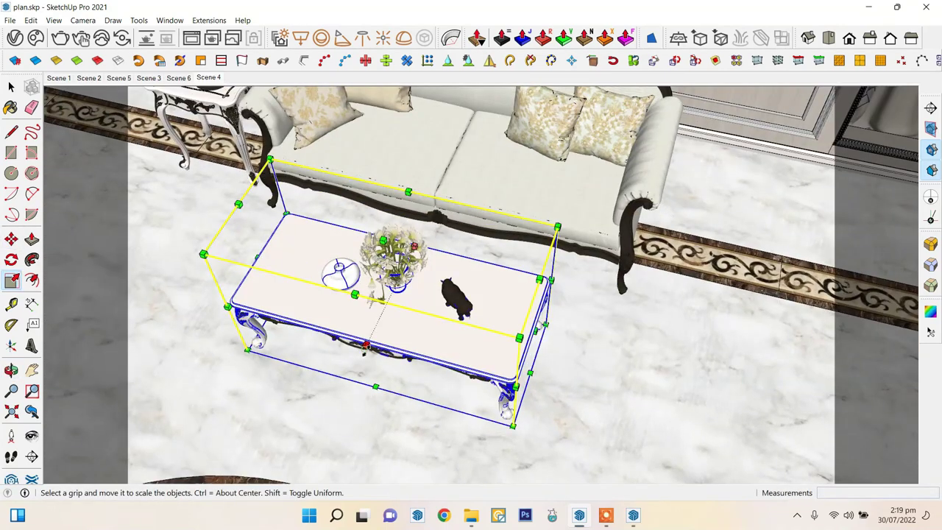
left_click(375, 357)
left_click(11, 87)
scroll(397, 294, "down", 3)
scroll(397, 294, "down", 3)
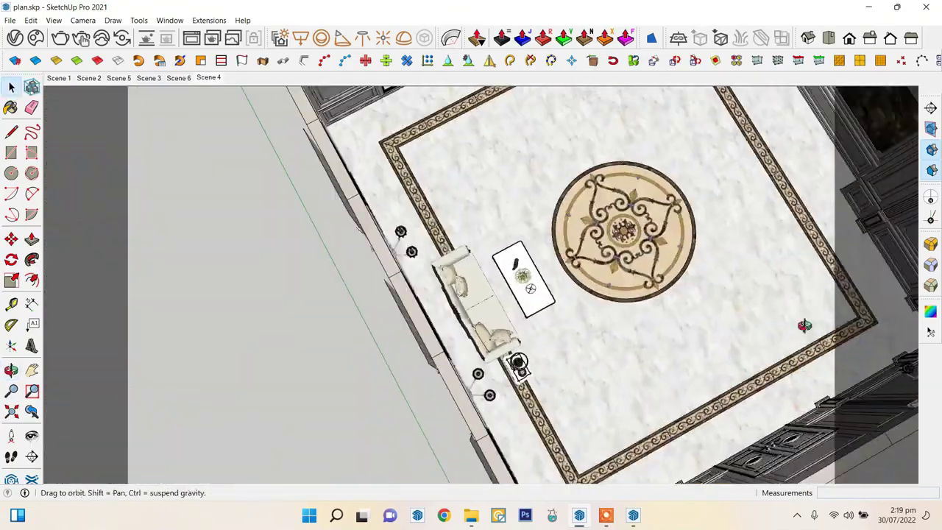
mouse_move(442, 309)
middle_mouse_down()
mouse_move(470, 280)
mouse_move(515, 279)
middle_mouse_up()
scroll(456, 265, "up", 3)
- Paint the patterned sofa pillow with the sampled Silk_Reflective_01_Blue_back material
scroll(545, 283, "up", 3)
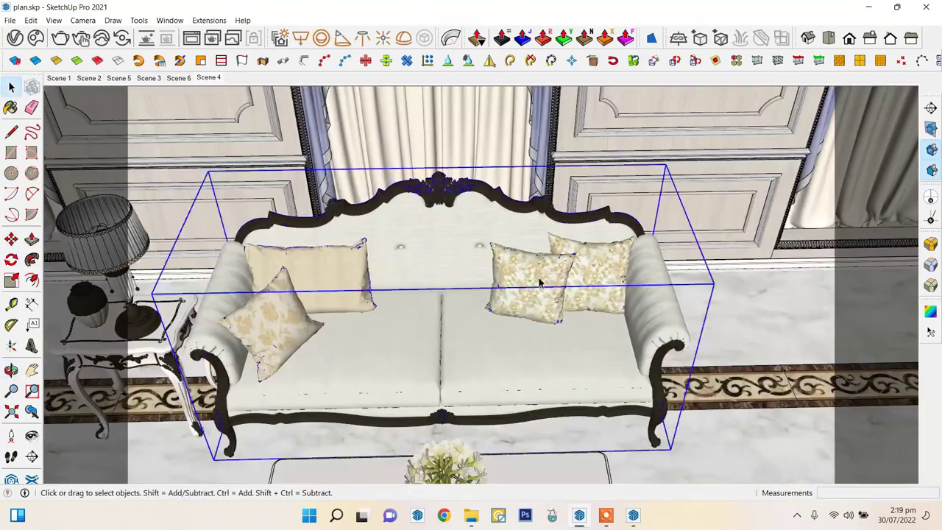
left_click(545, 283)
left_click(170, 20)
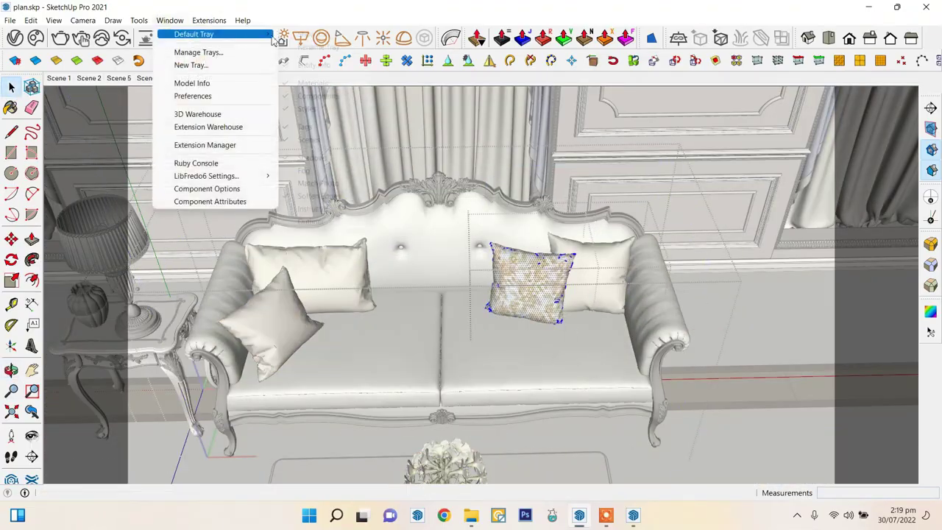
left_click(198, 34)
left_click(896, 312)
middle_click_drag(515, 294, 492, 256)
left_click(492, 257)
scroll(471, 309, "up", 3)
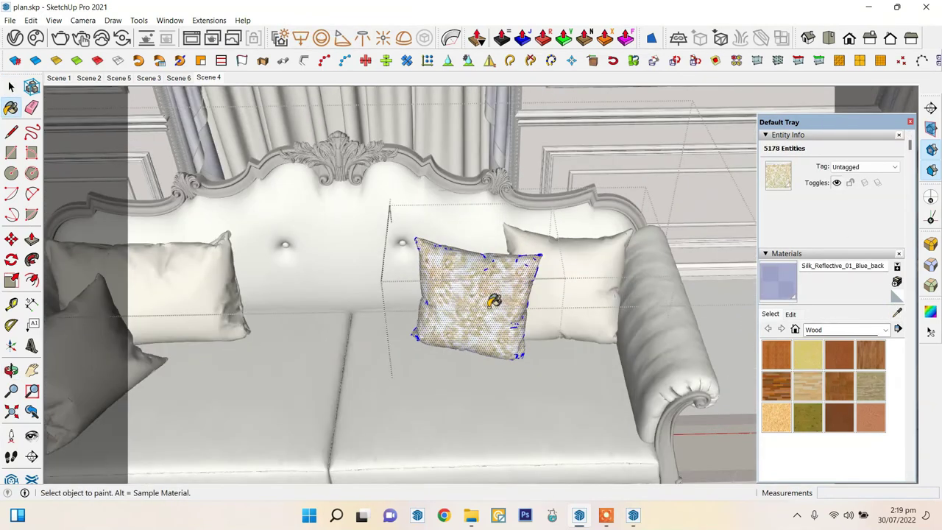
scroll(494, 291, "up", 2)
left_click(492, 293)
key("space")
- Adjust the pillow's texture position, then close the materials panel
right_click(479, 290)
left_click(515, 309)
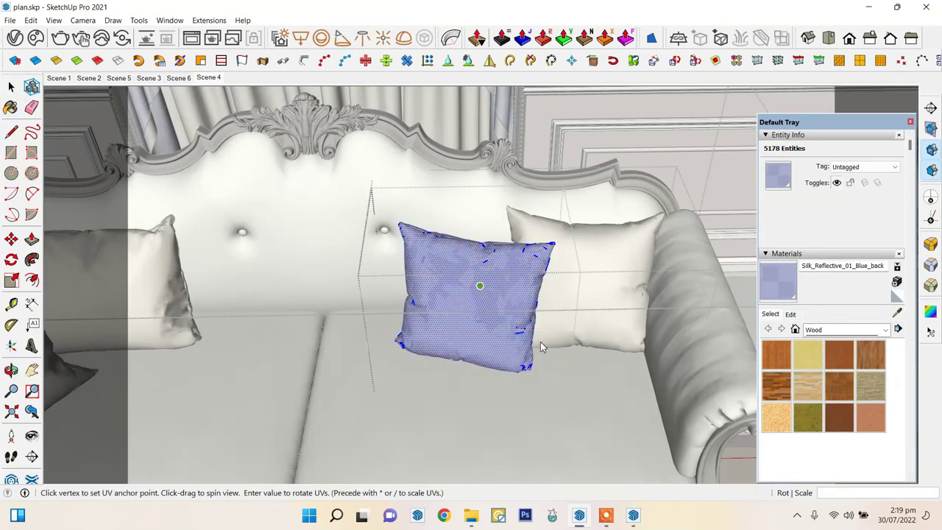
left_click(525, 178)
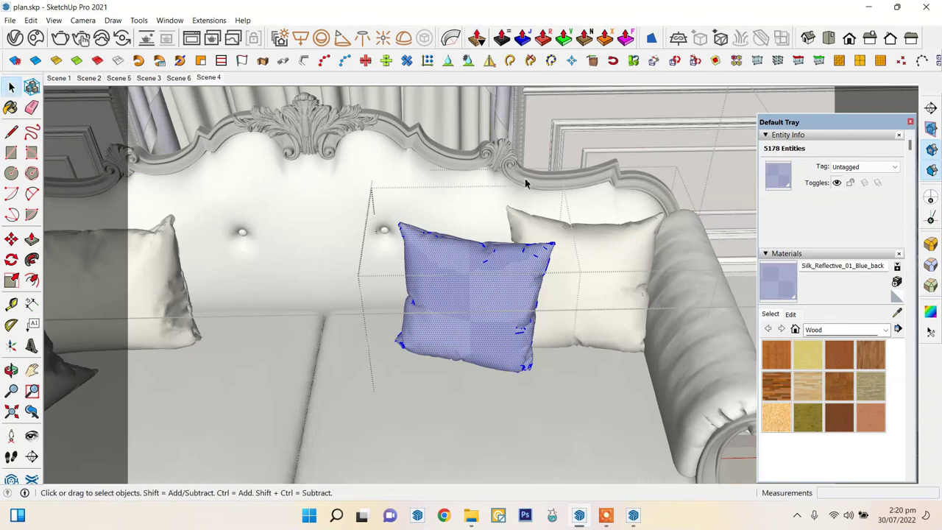
left_click(525, 178)
scroll(557, 194, "down", 2)
scroll(557, 193, "down", 2)
left_click(910, 122)
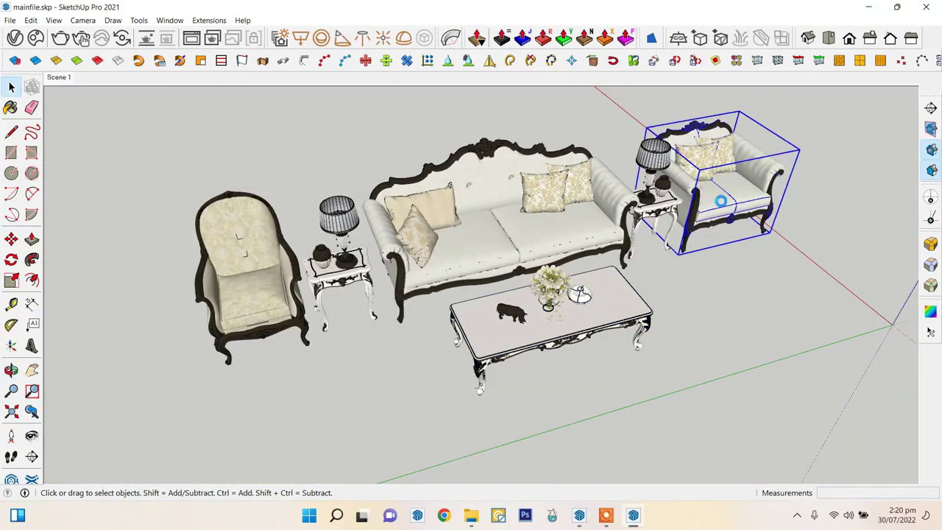
- Paste the armchair into plan.skp and rotate it to face the room
left_click(580, 516)
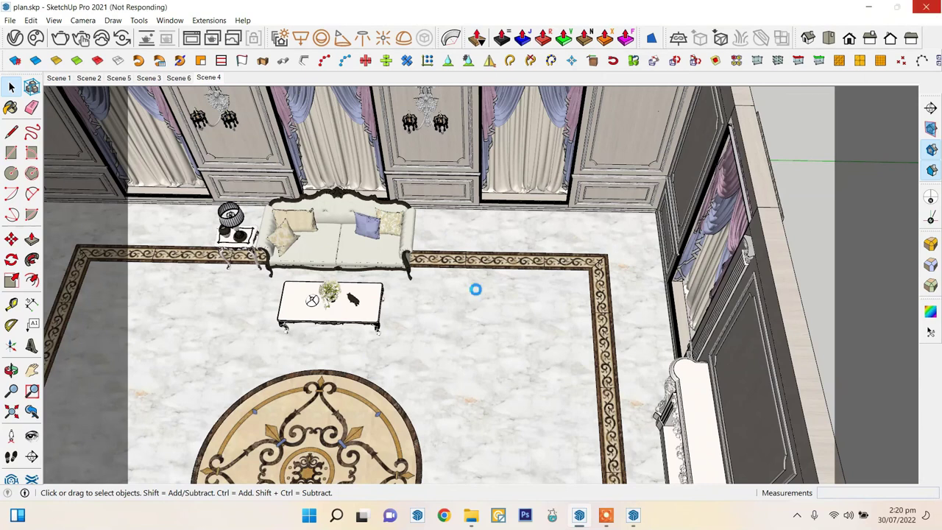
key("ctrl+v")
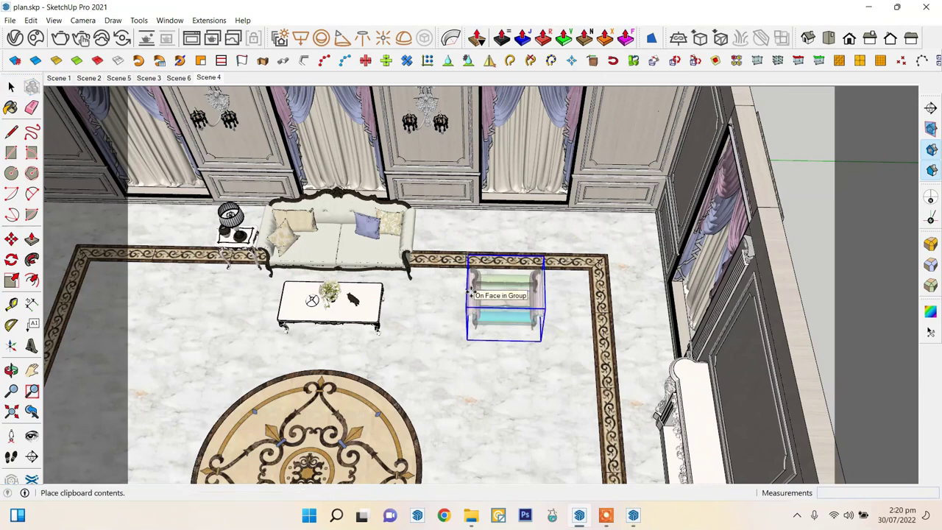
left_click(470, 331)
scroll(486, 294, "up", 3)
left_click_drag(512, 292, 532, 333)
left_click(532, 333)
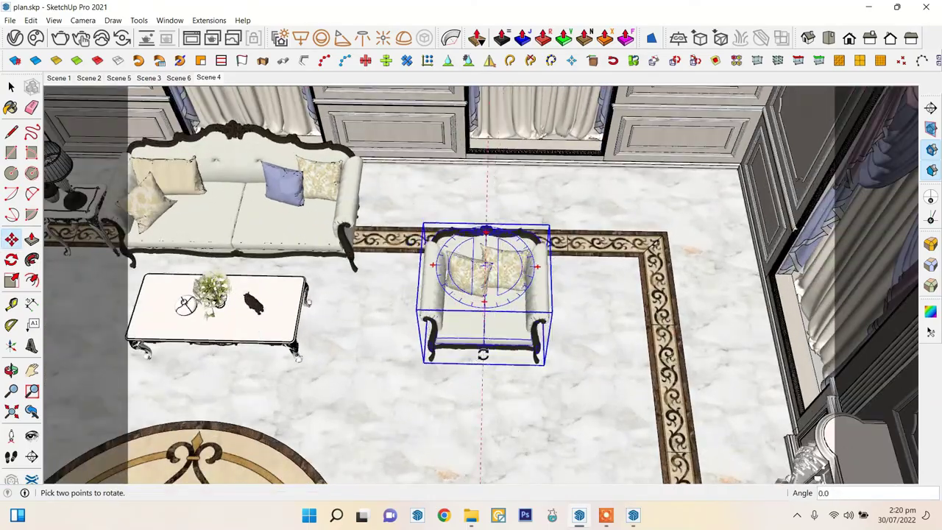
middle_click_drag(532, 333, 551, 346)
- Move the armchair into position within the room
key("m")
left_click(456, 385)
middle_click_drag(466, 383, 561, 299)
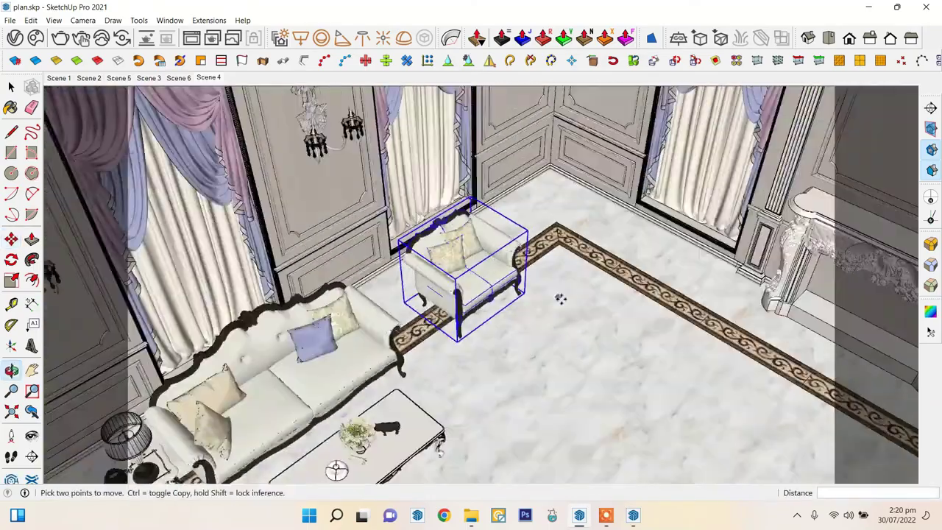
key("space")
middle_click_drag(449, 331, 462, 340)
- Reposition the sofa and coffee table together
key("t")
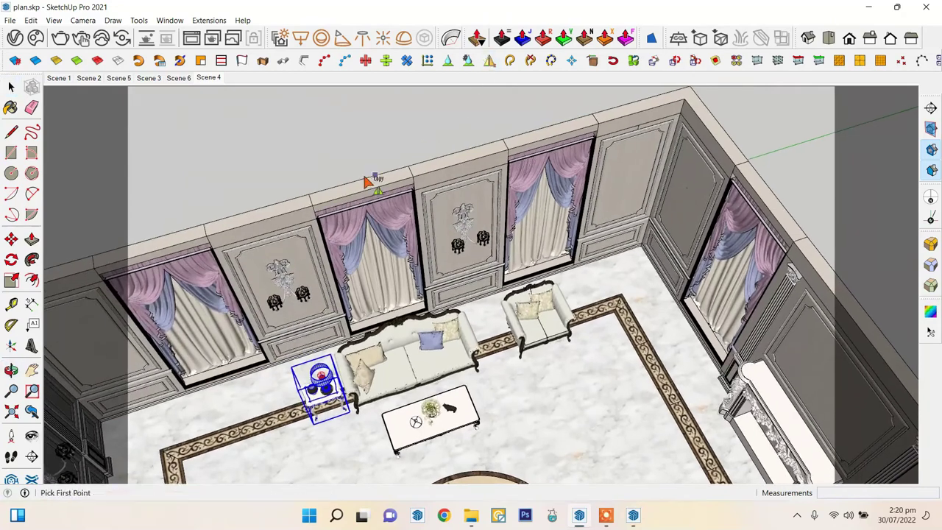
middle_click_drag(346, 133, 383, 242)
scroll(414, 290, "up", 5)
key("space")
left_click(492, 262)
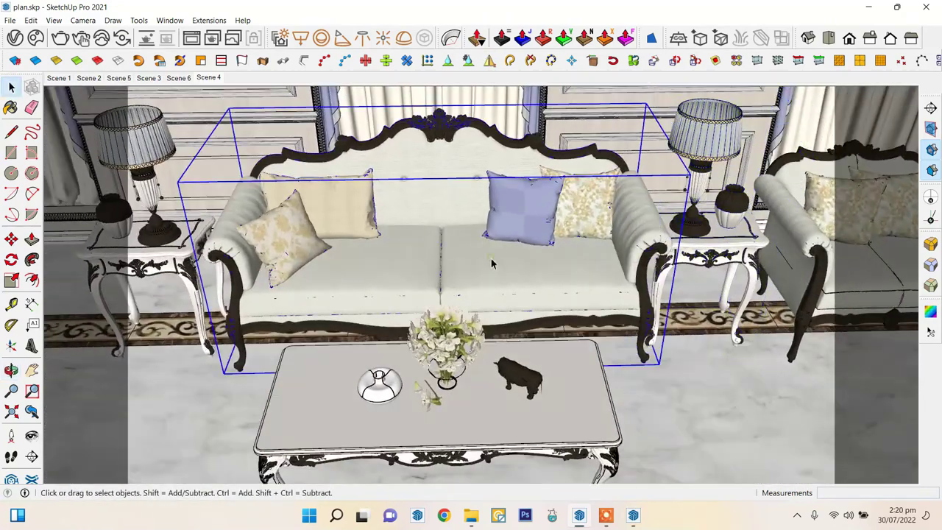
key("m")
scroll(308, 289, "down", 3)
key("space")
left_click(412, 368, "ctrl")
middle_click_drag(412, 368, 456, 398)
key("m")
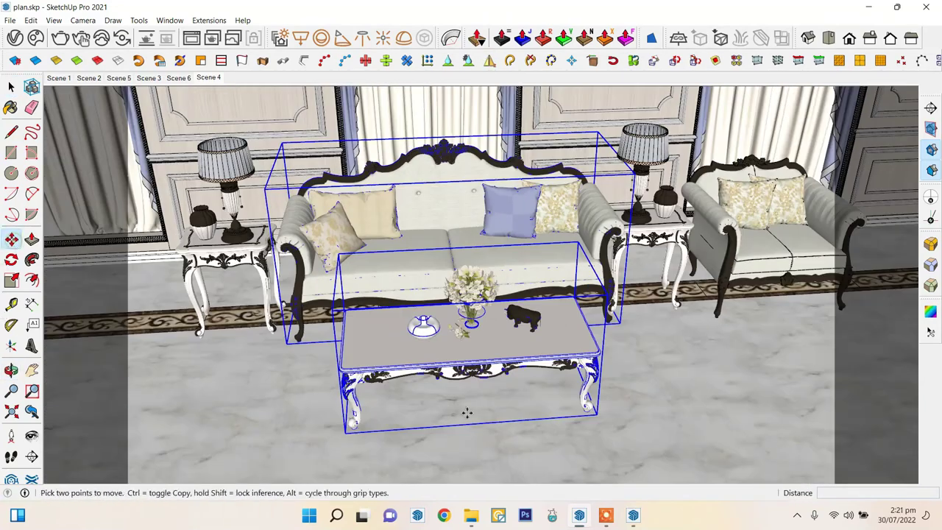
left_click_drag(441, 331, 515, 309)
- Move the armchair beside the right side table
key("space")
left_click(677, 265)
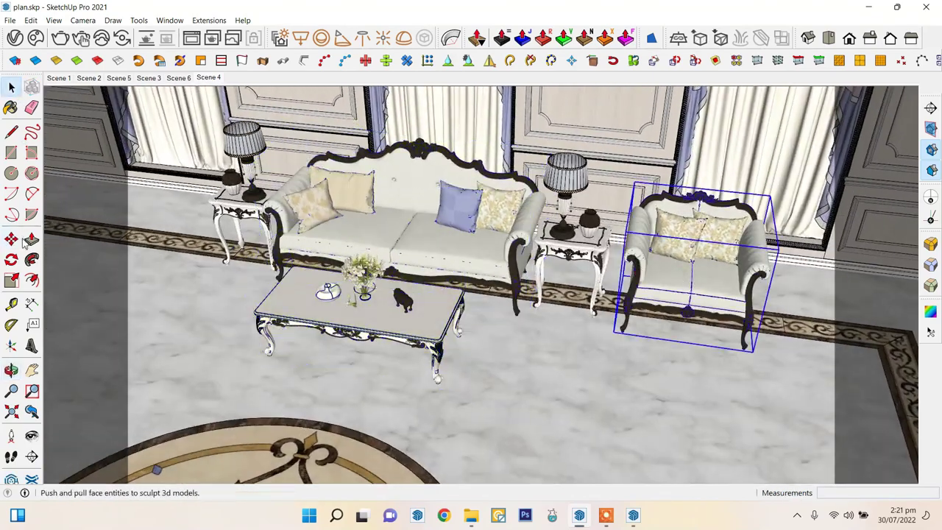
left_click(10, 239)
type("5")
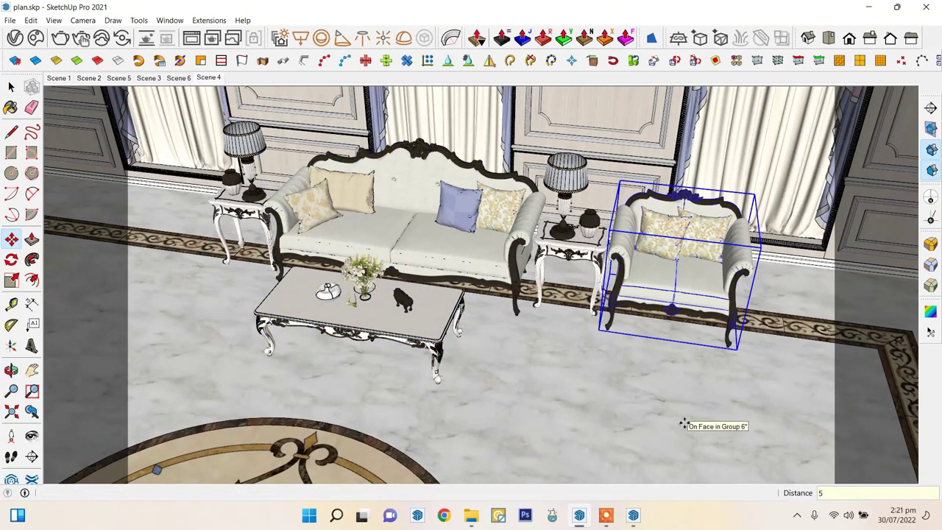
left_click(15, 87)
scroll(479, 287, "down", 5)
scroll(609, 324, "up", 4)
- View the seating group from above and open the armchair for editing
middle_click_drag(609, 324, 473, 81)
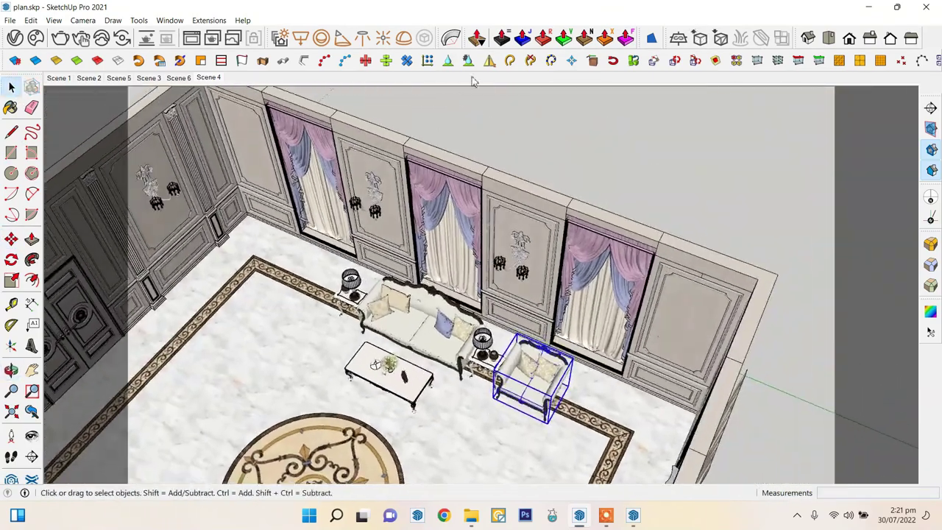
key("space")
middle_click_drag(442, 165, 458, 110)
scroll(592, 245, "up", 5)
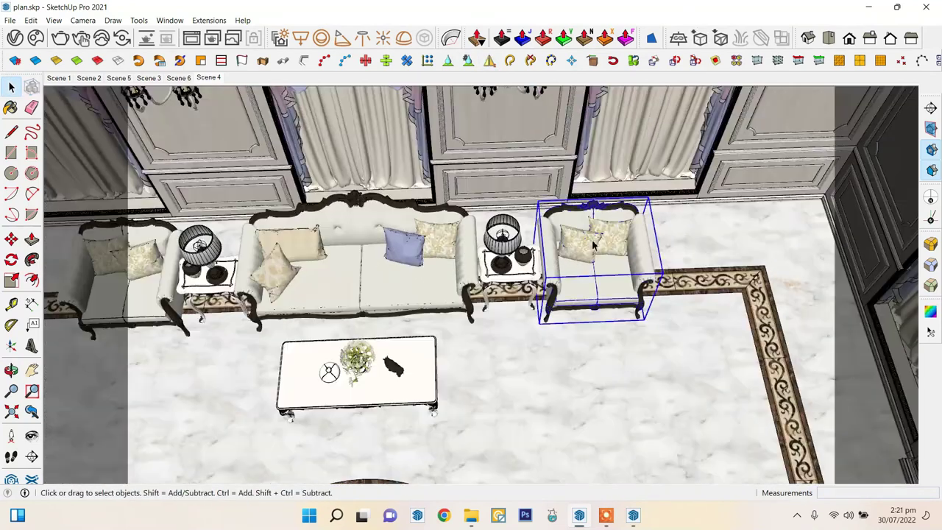
double_click(592, 250)
- Paint the armchair's patterned pillow with the pink Silk_Reflective_01_Blue_6cm material
left_click(578, 246)
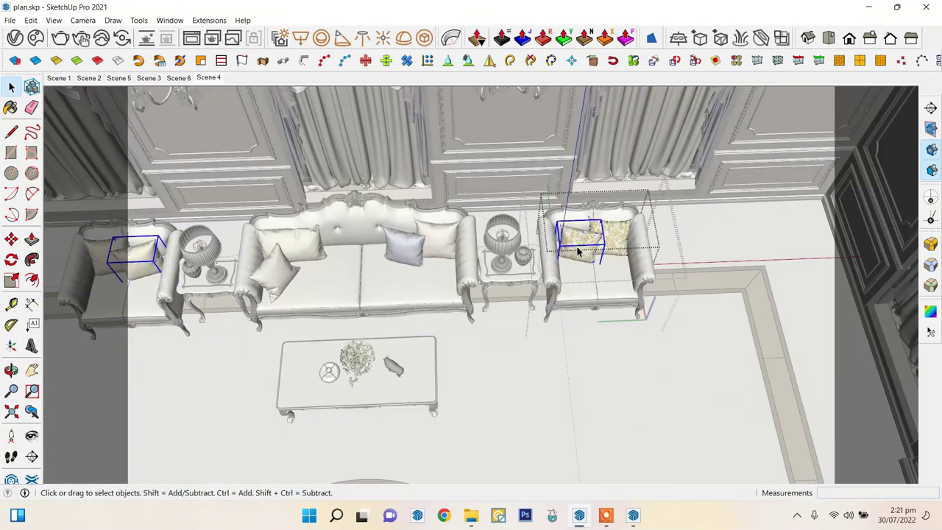
scroll(577, 246, "up", 5)
scroll(584, 395, "down", 5)
middle_click_drag(584, 395, 515, 309)
left_click(169, 19)
left_click(309, 45)
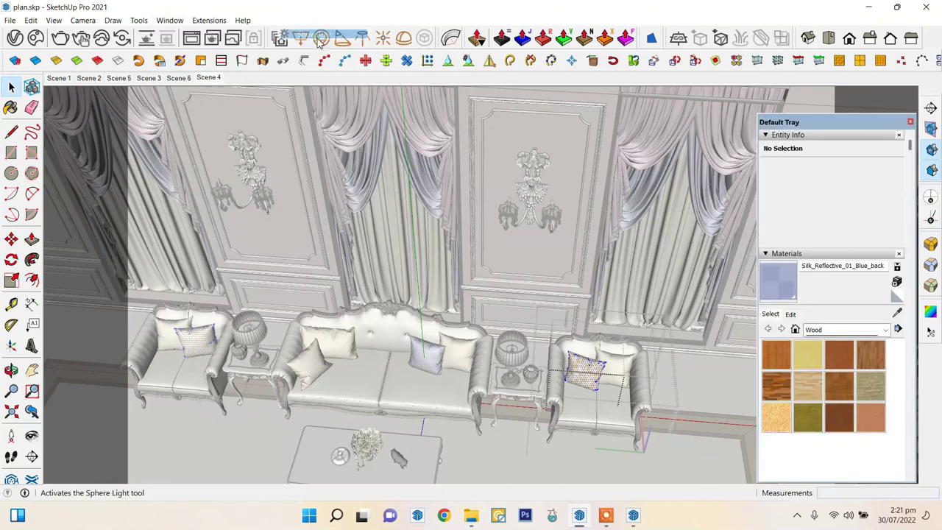
key("b")
scroll(655, 337, "up", 5)
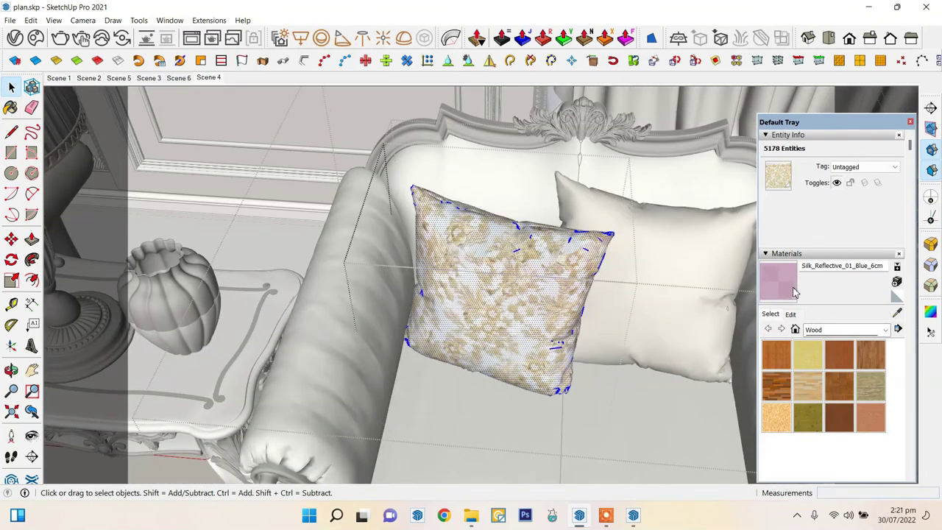
left_click(508, 283)
key("space")
- Reposition the pillow's texture, then return to mainfile.skp
right_click(492, 285)
left_click(513, 336)
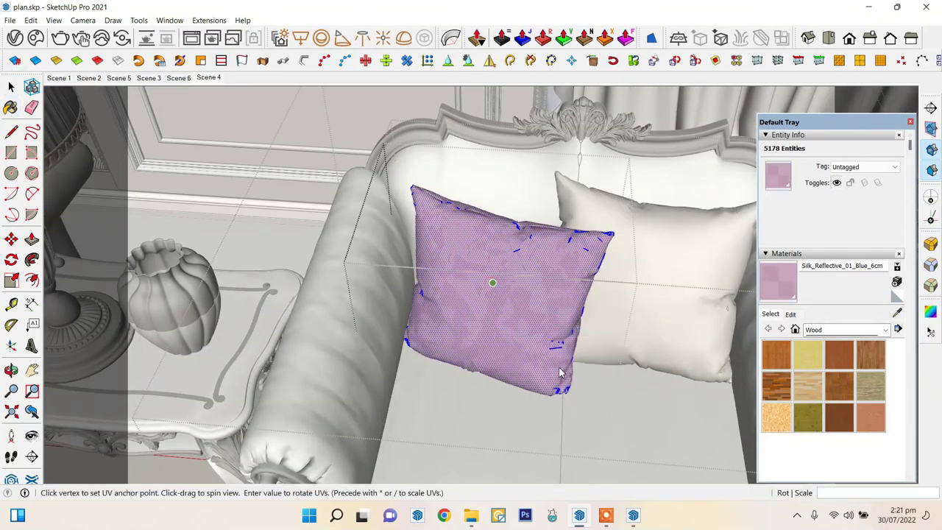
key("Return")
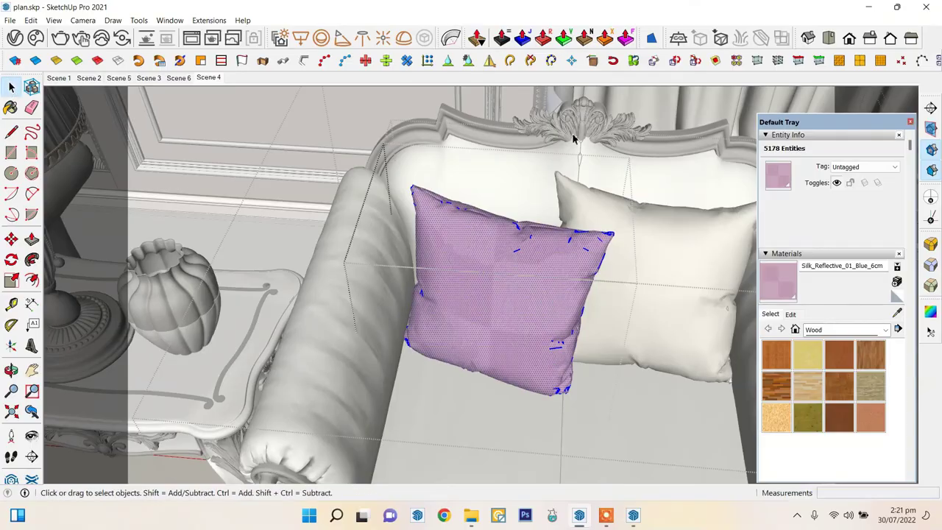
scroll(573, 138, "down", 10)
middle_click_drag(573, 138, 725, 143)
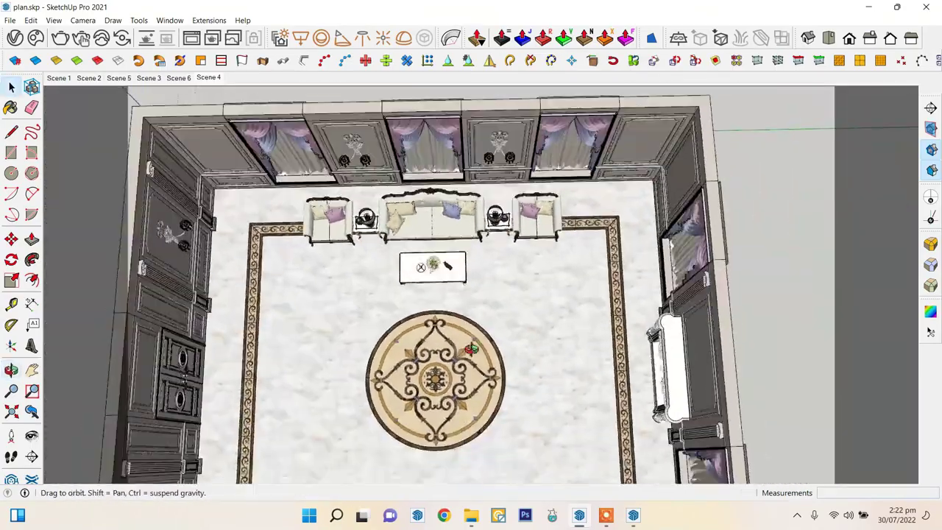
mouse_move(471, 348)
middle_mouse_down()
mouse_move(515, 252)
mouse_move(449, 265)
middle_mouse_up()
scroll(444, 265, "up", 5)
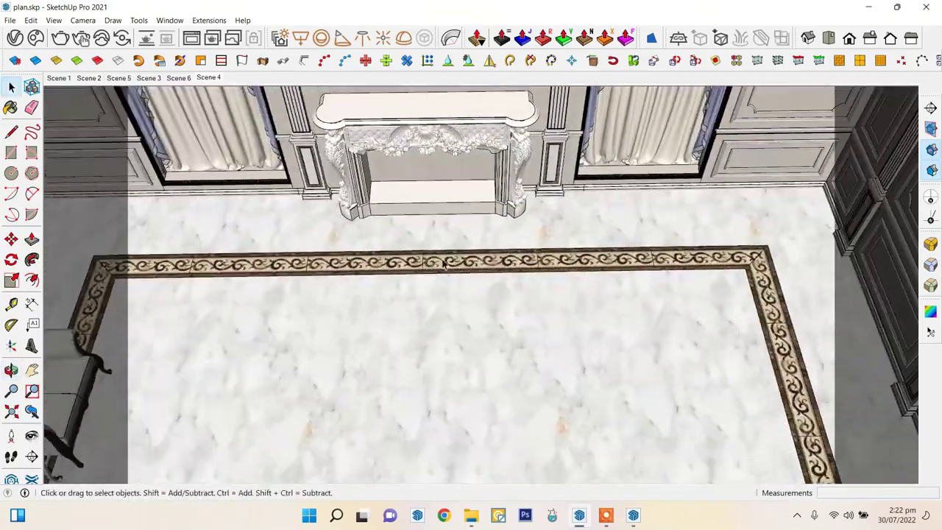
left_click(634, 515)
- Copy a pillow from inside the sofa group
middle_click_drag(354, 296, 456, 265)
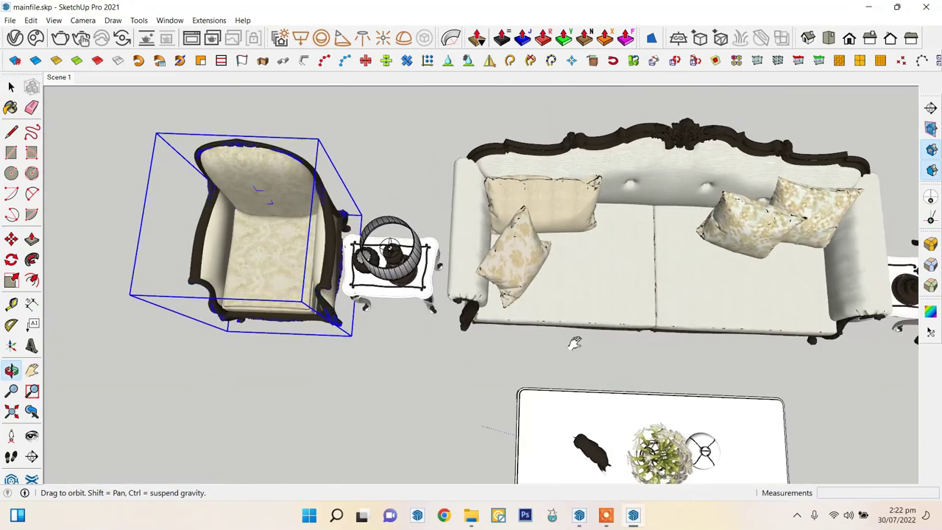
left_click(563, 244)
double_click(563, 245)
left_click(563, 244)
key("ctrl+c")
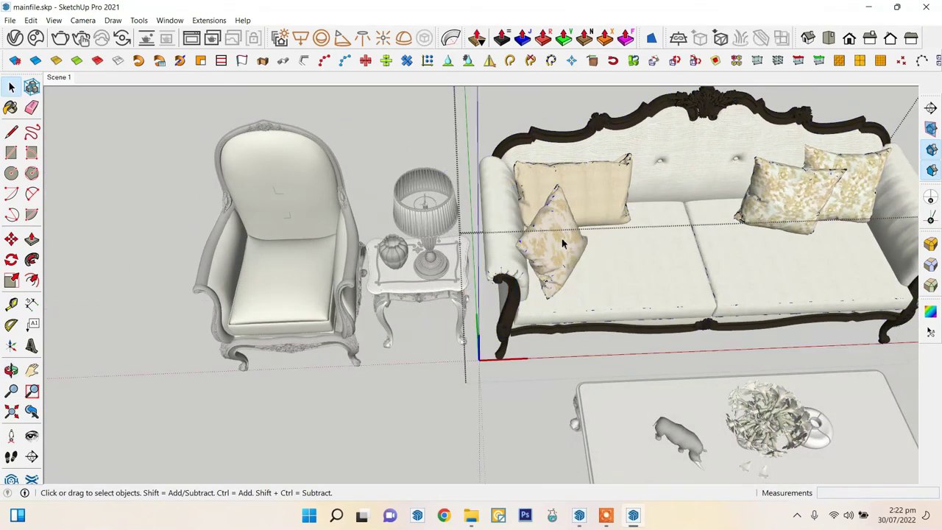
- Paste the pillow and drop it onto the armchair
middle_click_drag(563, 244, 412, 279)
scroll(331, 284, "up", 3)
key("ctrl+v")
left_click(280, 299)
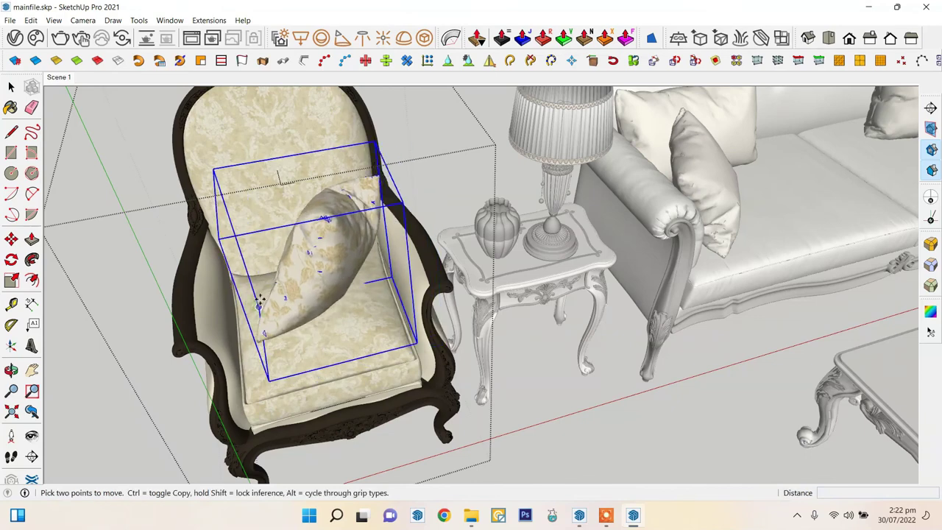
mouse_move(280, 299)
middle_mouse_down()
mouse_move(613, 213)
mouse_move(412, 294)
middle_mouse_up()
left_click(614, 213)
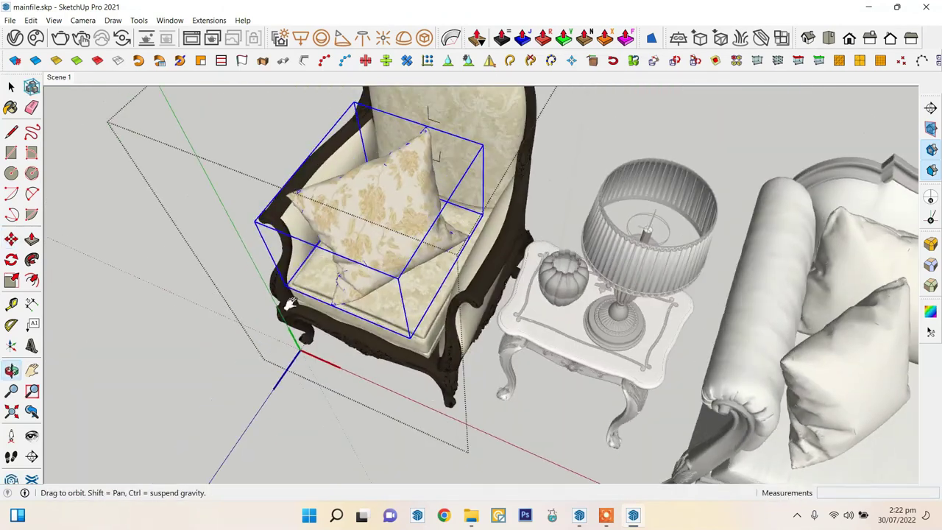
- Scale the pillow down and settle it onto the armchair seat
key("s")
left_click_drag(361, 382, 410, 358)
key("m")
mouse_move(410, 358)
middle_mouse_down()
mouse_move(447, 272)
mouse_move(393, 261)
middle_mouse_up()
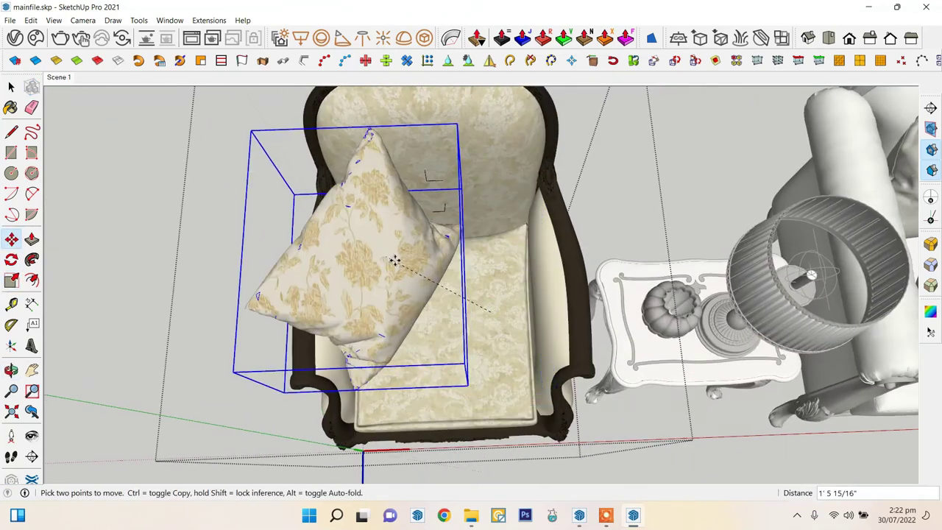
left_click(394, 262)
mouse_move(445, 216)
middle_mouse_down()
mouse_move(516, 126)
mouse_move(501, 140)
middle_mouse_up()
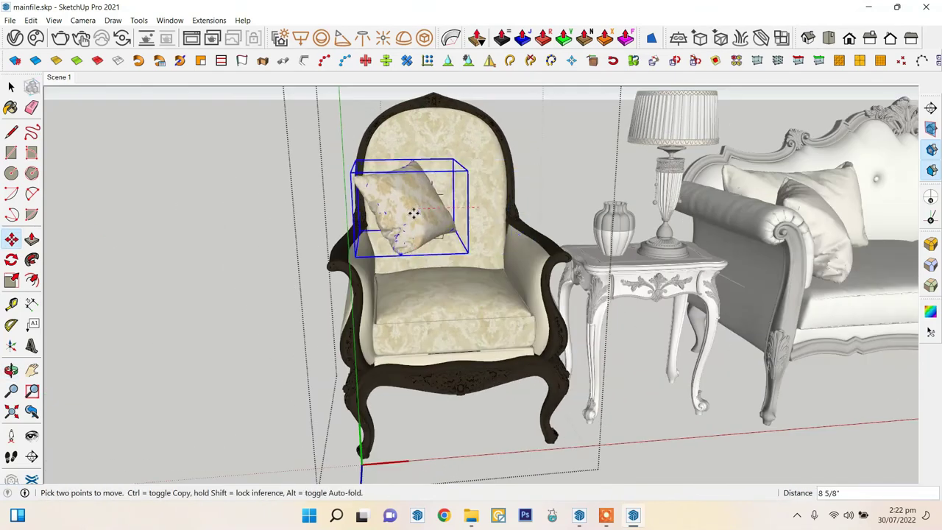
mouse_move(408, 249)
middle_mouse_down()
mouse_move(384, 280)
mouse_move(557, 223)
middle_mouse_up()
scroll(420, 214, "up", 3)
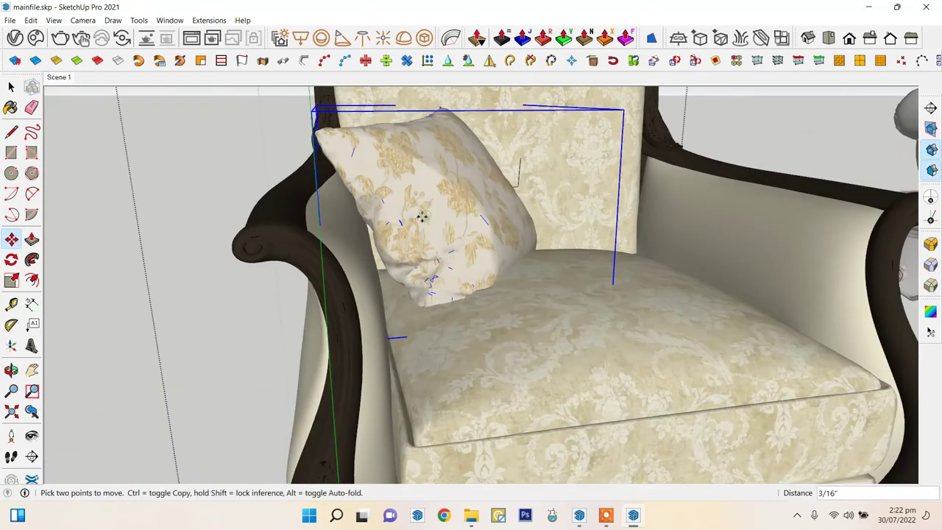
left_click(12, 87)
- Select the whole armchair with its pillow and switch to plan.skp
left_click(58, 76)
left_click(372, 267)
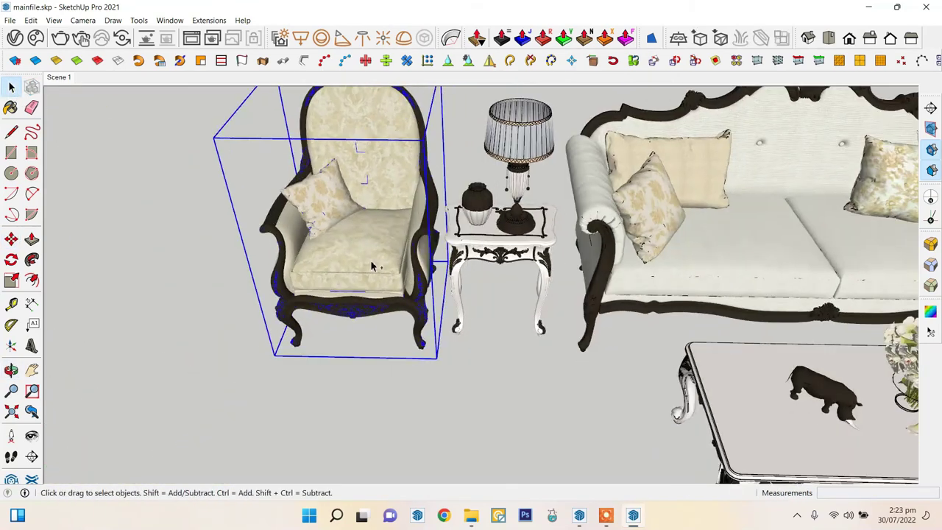
left_click(580, 515)
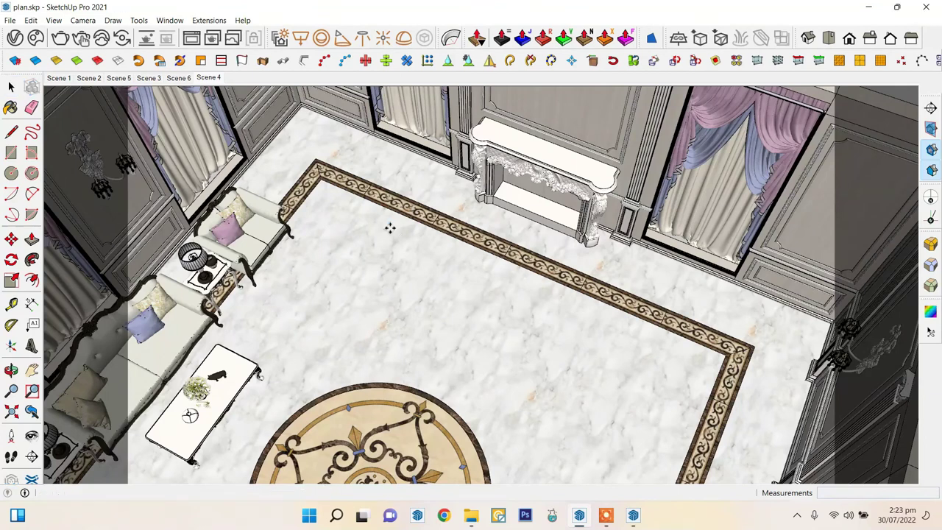
- Place the pillowed armchair just left of the fireplace, turned toward the room
left_click(352, 248)
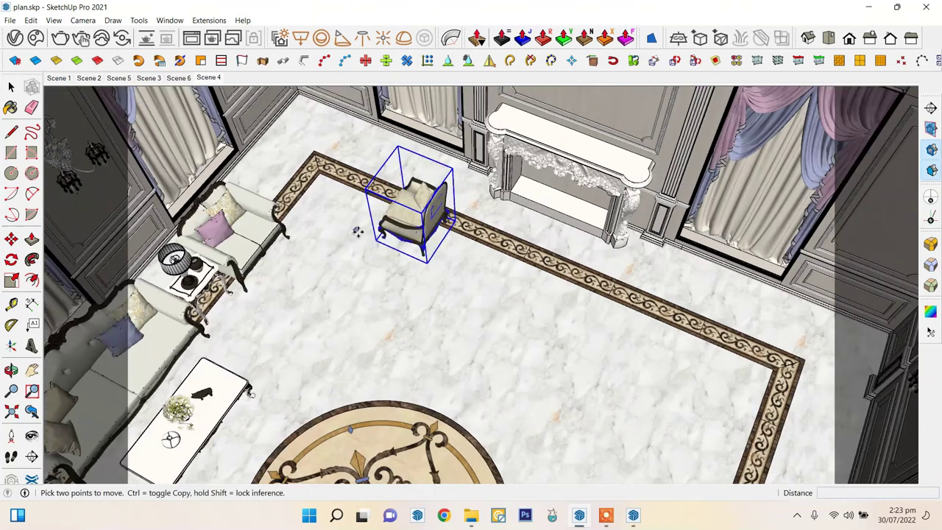
scroll(358, 231, "up", 5)
mouse_move(357, 164)
middle_mouse_down()
mouse_move(447, 144)
mouse_move(467, 378)
middle_mouse_up()
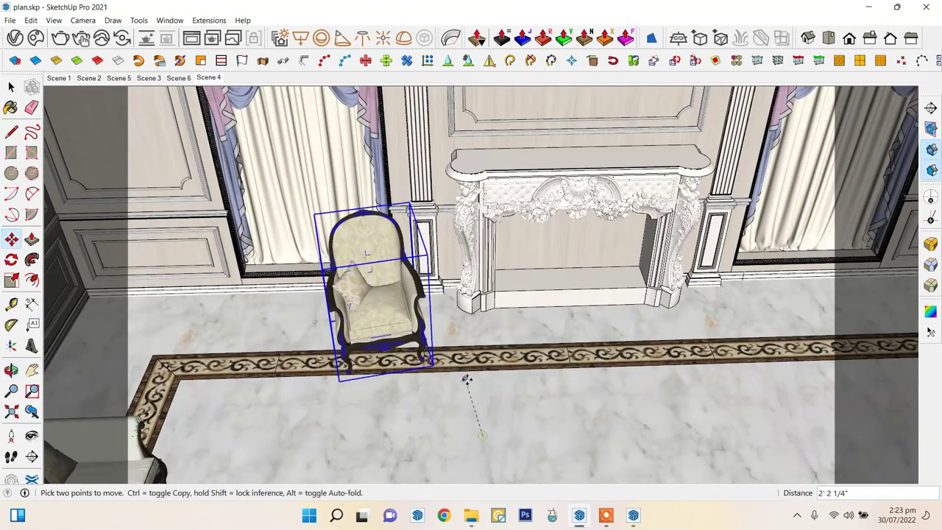
middle_click_drag(542, 328, 466, 334)
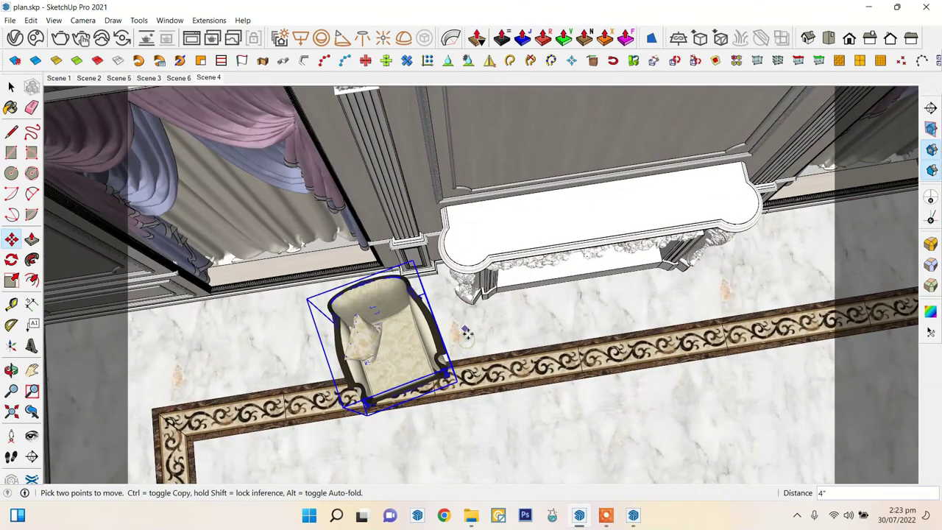
left_click(10, 87)
mouse_move(551, 300)
middle_mouse_down()
mouse_move(408, 265)
mouse_move(393, 287)
mouse_move(402, 293)
middle_mouse_up()
left_click(394, 287)
key("s")
key("space")
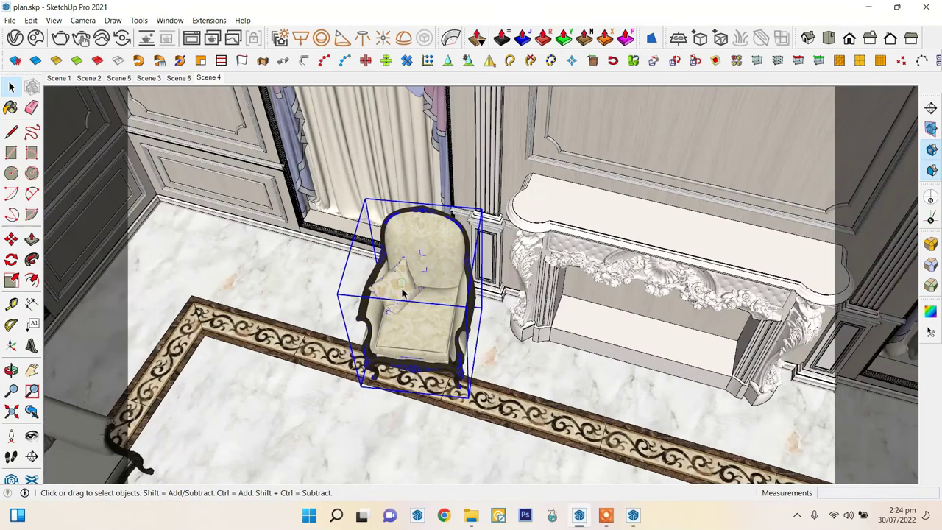
- Paint the armchair's pillow with the blue Silk_Reflective_01_Blue_back curtain material
double_click(401, 291)
double_click(402, 292)
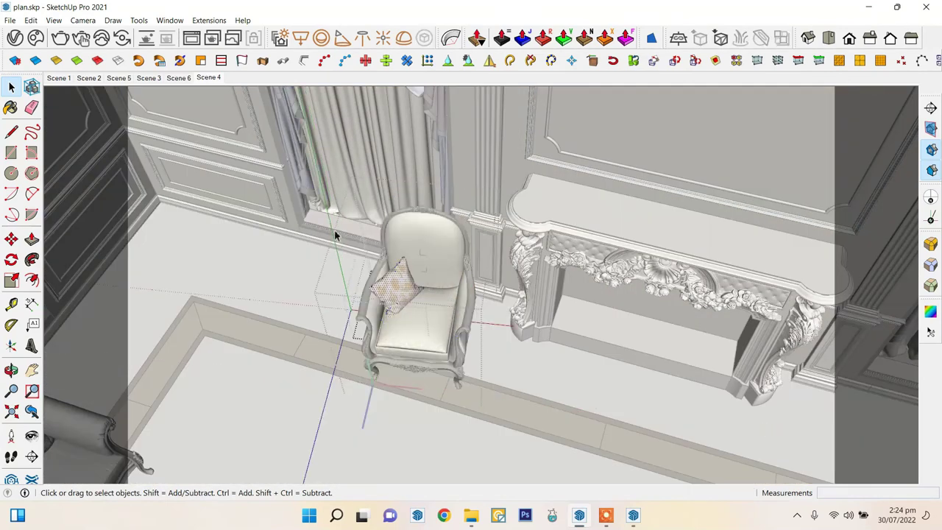
mouse_move(671, 210)
middle_mouse_down()
mouse_move(662, 256)
mouse_move(406, 312)
mouse_move(451, 238)
mouse_move(380, 300)
mouse_move(765, 164)
mouse_move(442, 88)
middle_mouse_up()
left_click(169, 19)
left_click(189, 34)
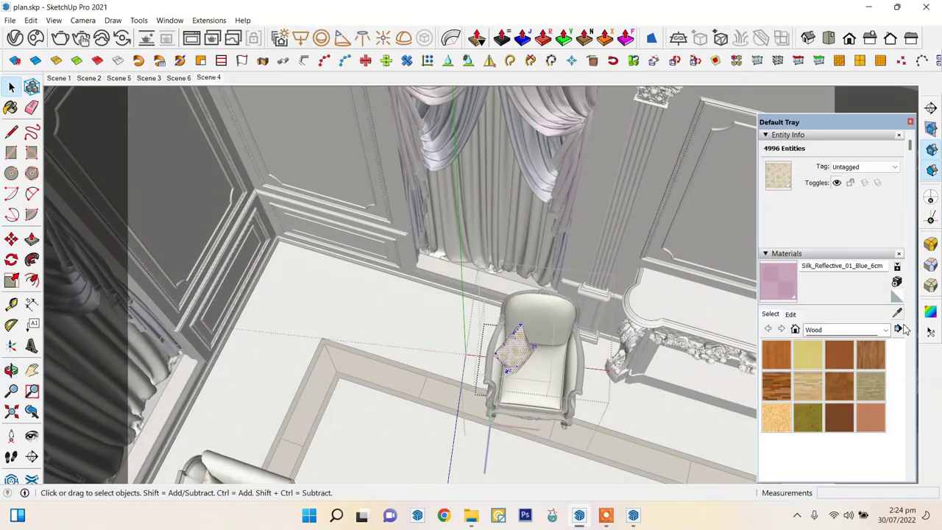
left_click(537, 147)
scroll(514, 344, "up", 3)
scroll(514, 345, "up", 2)
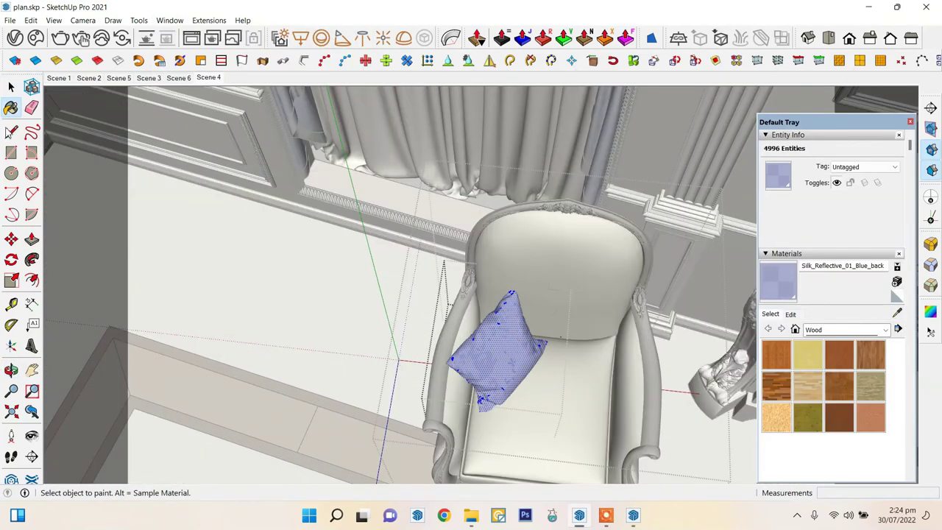
left_click(910, 123)
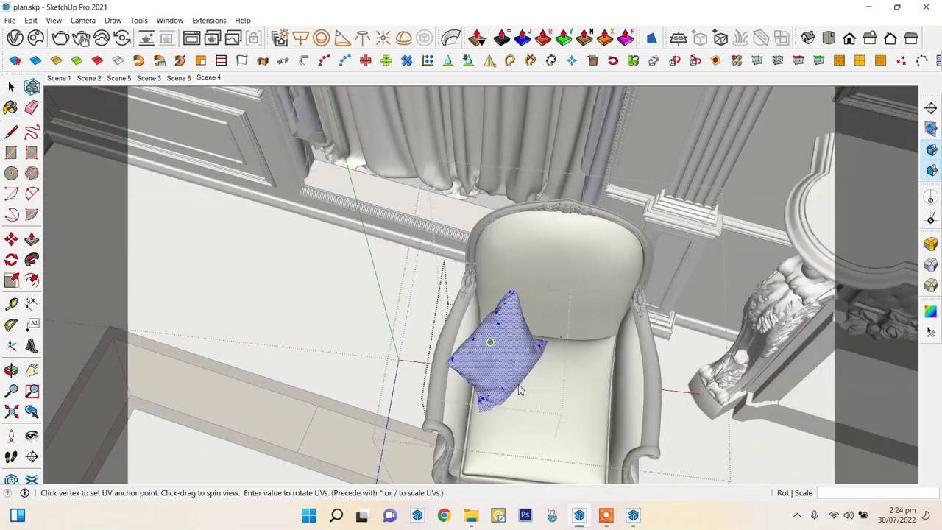
- Mirror the armchair to the other side of the fireplace
left_click(12, 89)
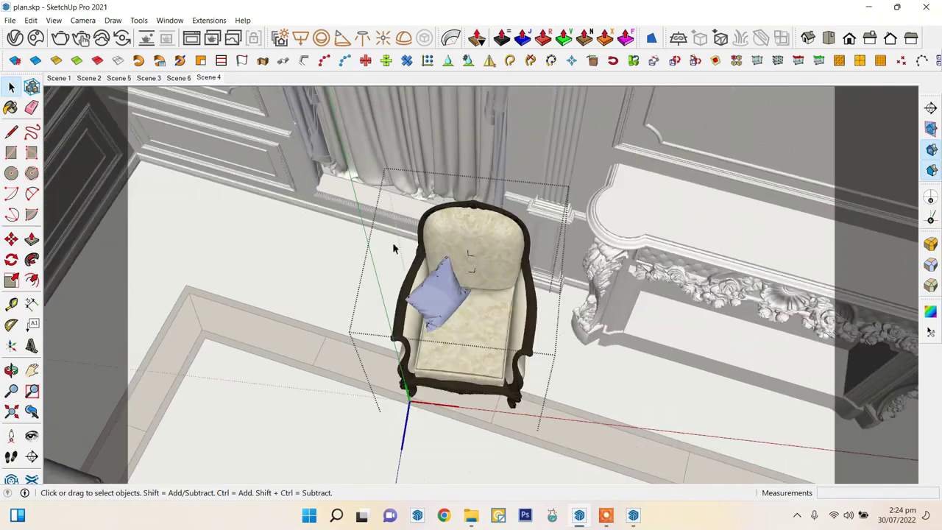
scroll(392, 242, "down", 5)
middle_click_drag(706, 125, 597, 353)
scroll(597, 353, "down", 3)
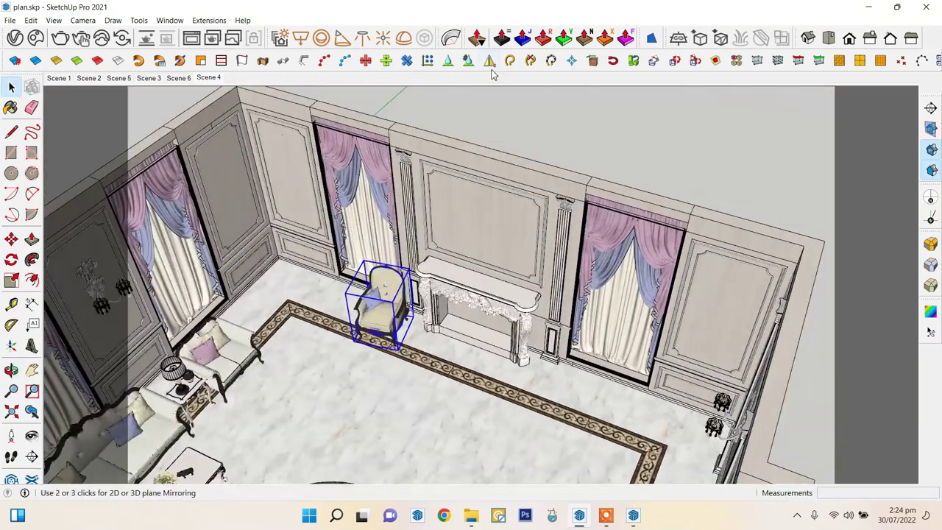
left_click(503, 117)
mouse_move(503, 117)
middle_mouse_down()
mouse_move(498, 257)
mouse_move(547, 269)
middle_mouse_up()
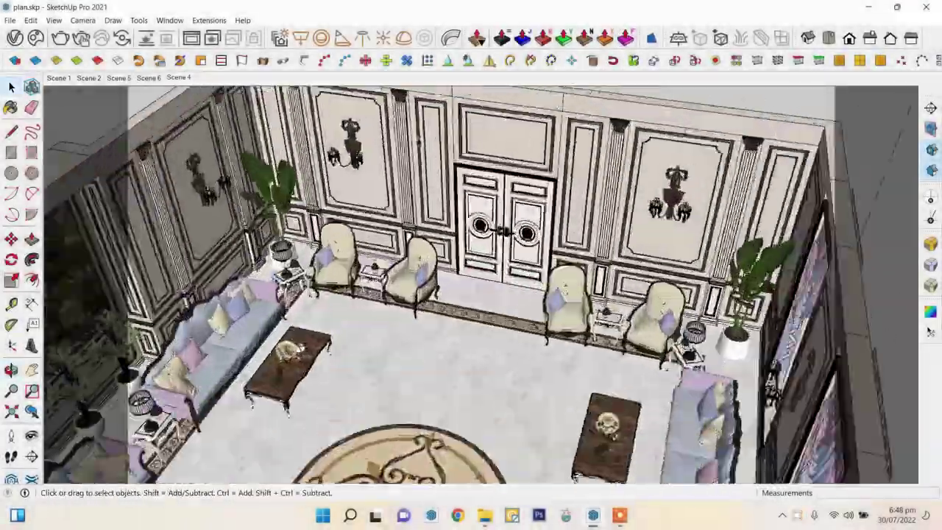
- Go to the Scene 1 front view of the fireplace wall and change the face style
middle_click_drag(309, 243, 454, 239)
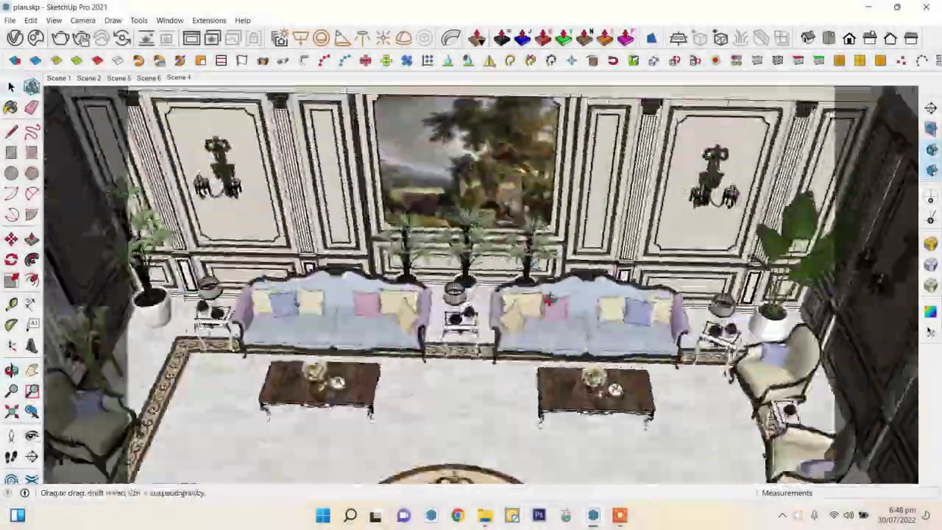
scroll(454, 239, "up", 3)
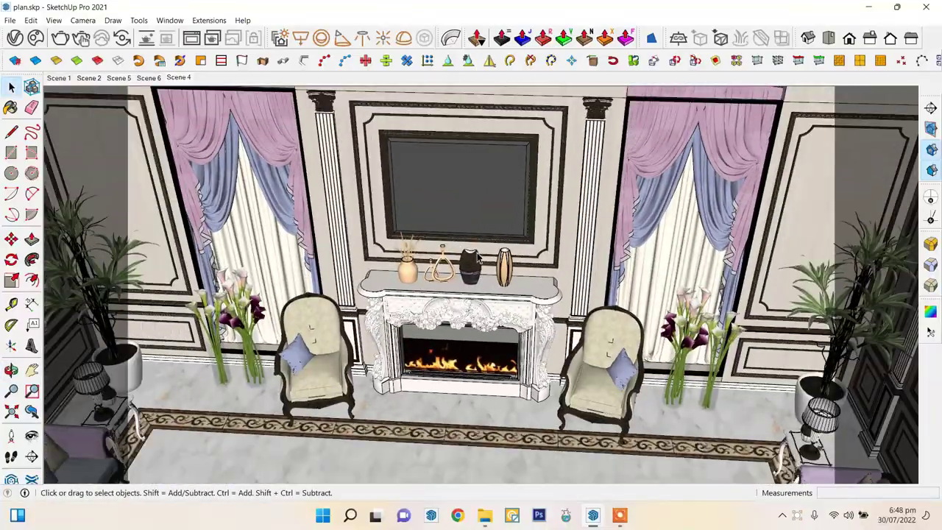
mouse_move(454, 239)
middle_mouse_down()
mouse_move(668, 335)
mouse_move(51, 105)
middle_mouse_up()
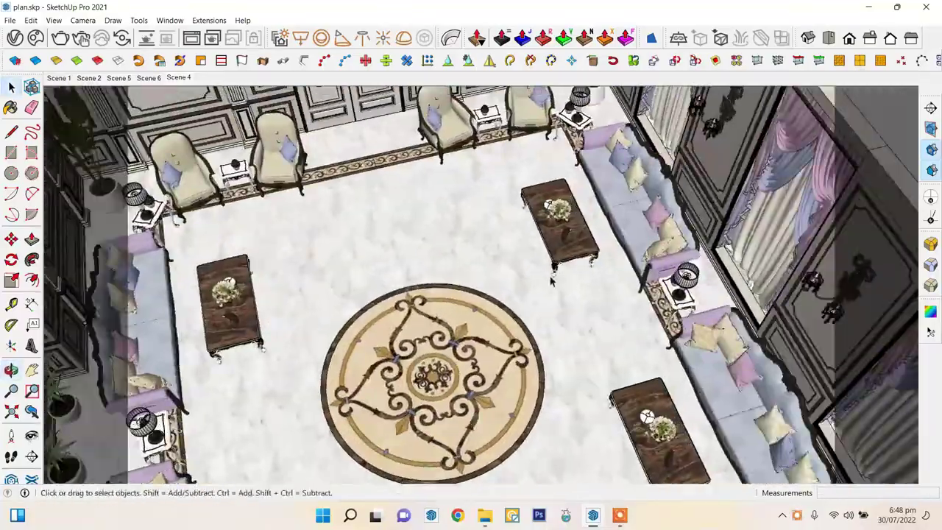
left_click(63, 79)
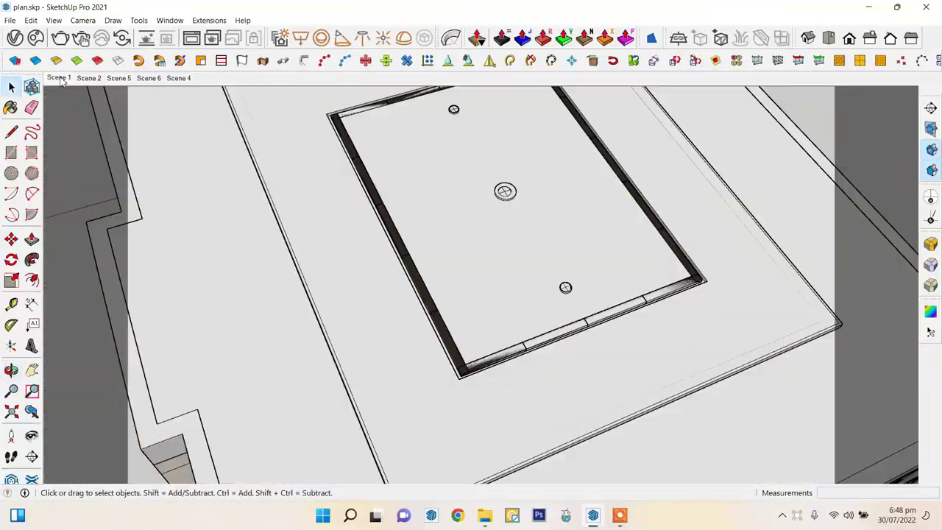
left_click(54, 20)
mouse_move(105, 93)
left_click(203, 217)
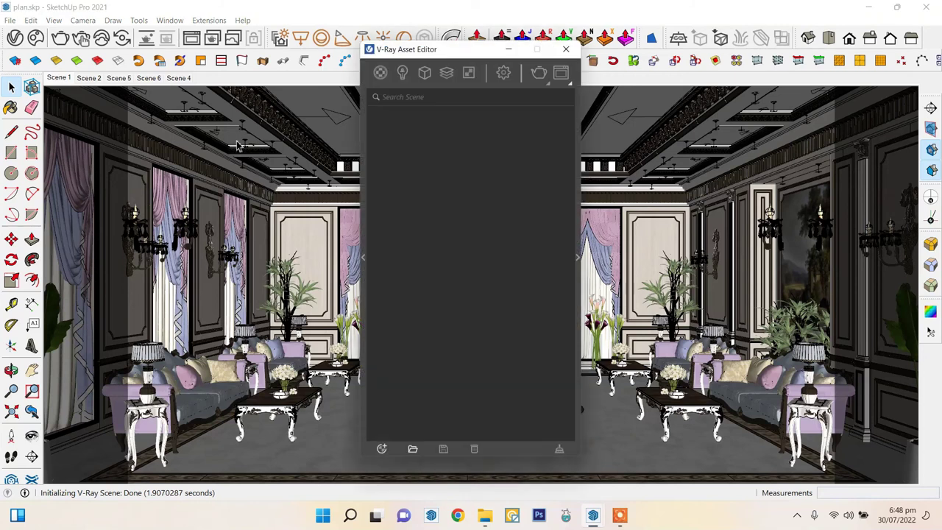
- Confirm the 1800 × 1012 V-Ray render output and start rendering
left_click(503, 72)
left_click(406, 237)
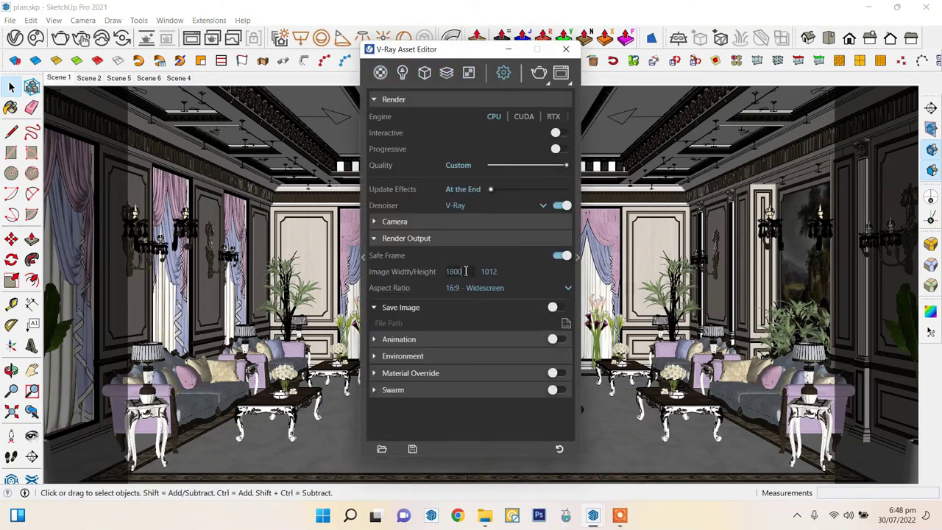
left_click(566, 50)
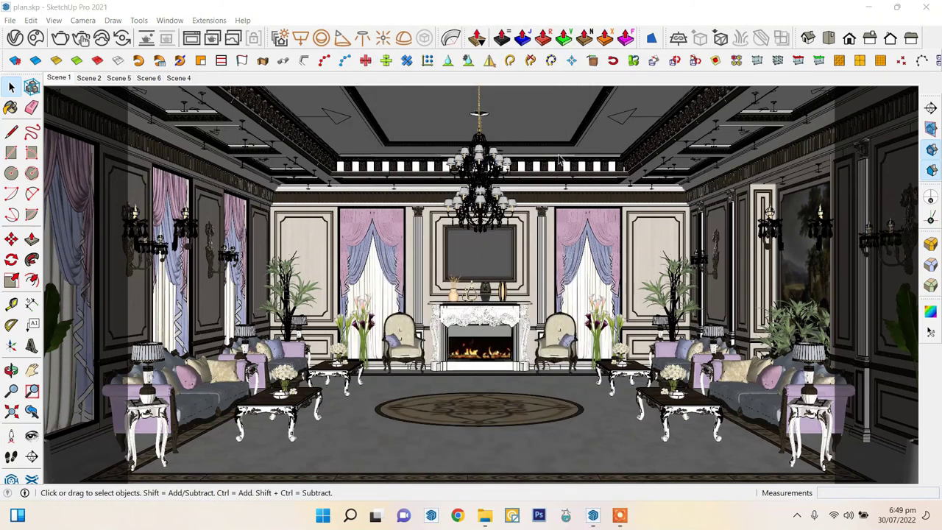
left_click(62, 41)
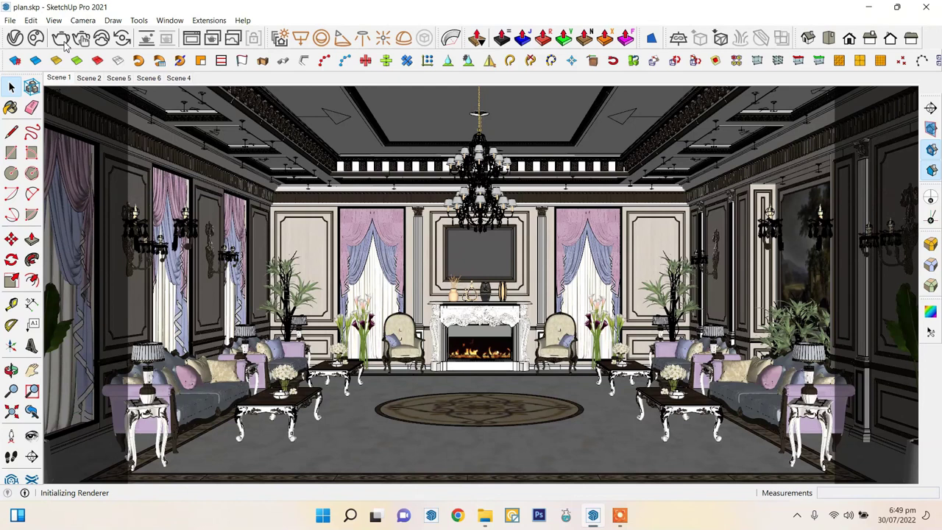